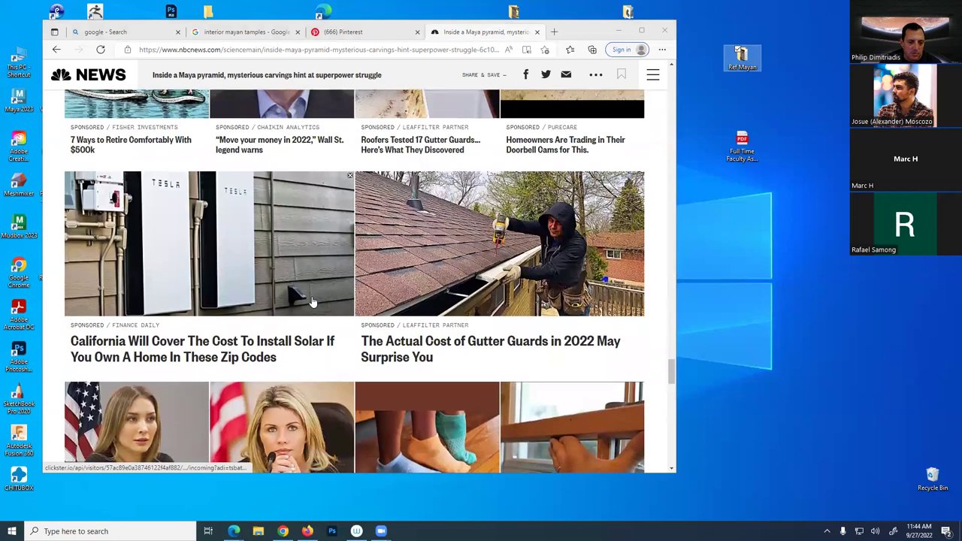
Return to the "interior mayan temples" search results and look through the related images and related searches for reference material
{"action": "left_click", "coordinate": [56, 49]}
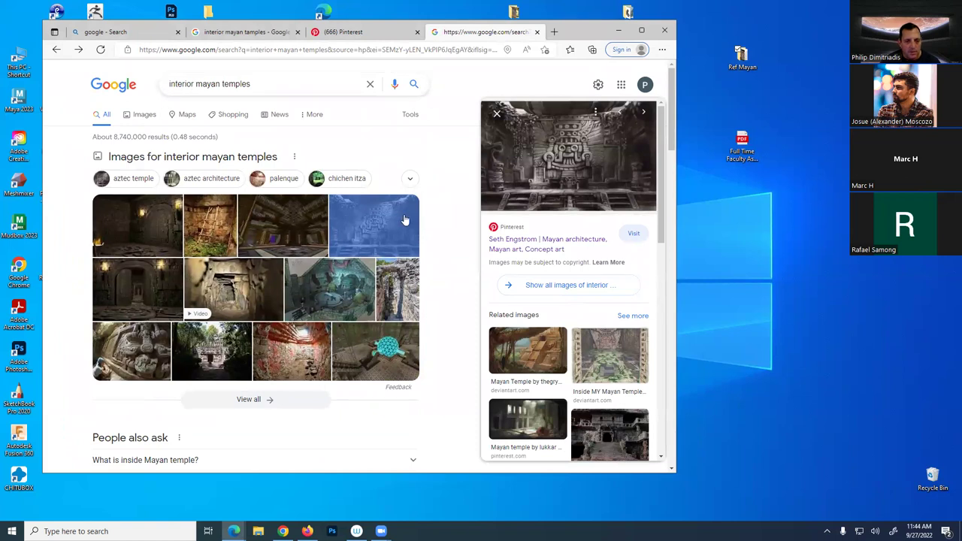
{"action": "scroll", "coordinate": [150, 317], "scroll_direction": "down", "scroll_amount": 1}
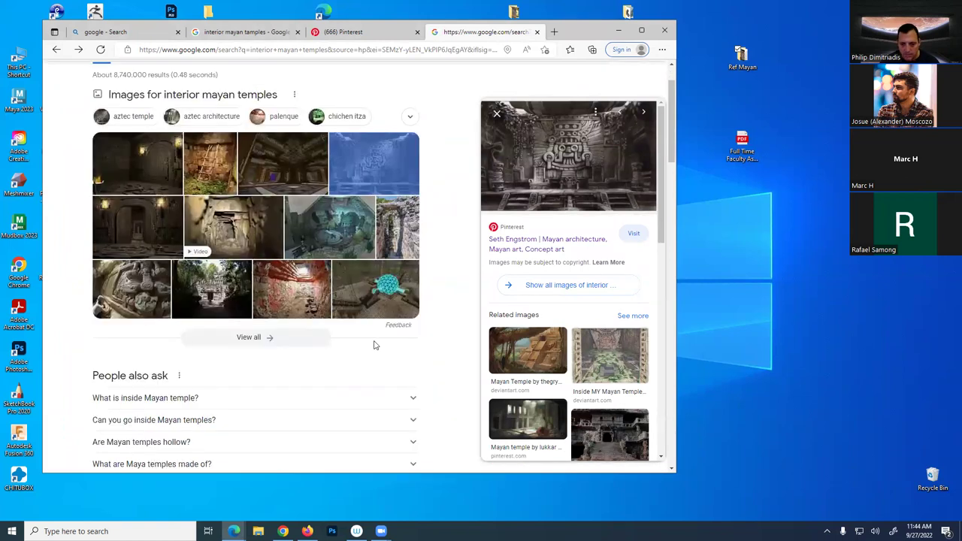
{"action": "scroll", "coordinate": [376, 345], "scroll_direction": "down", "scroll_amount": 2}
{"action": "scroll", "coordinate": [639, 338], "scroll_direction": "down", "scroll_amount": 4}
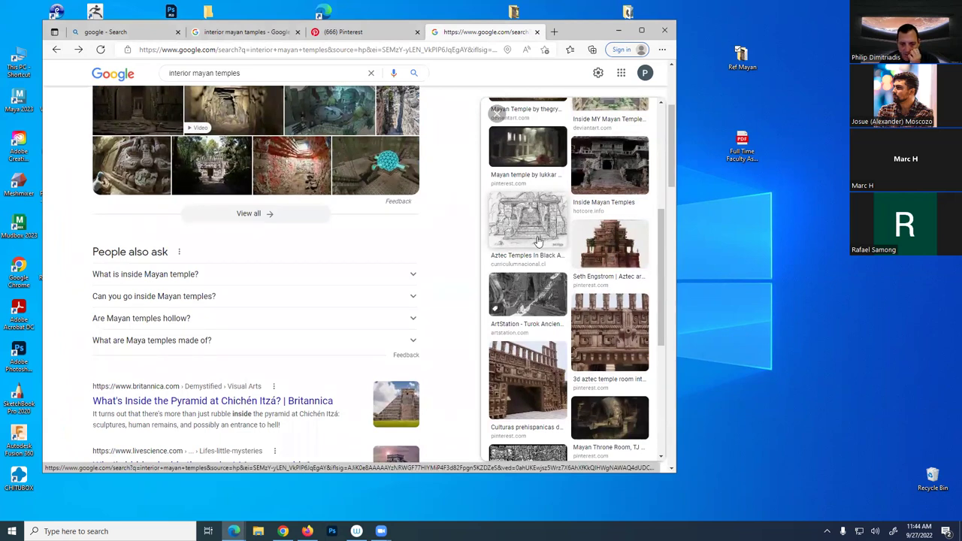
{"action": "scroll", "coordinate": [538, 241], "scroll_direction": "down", "scroll_amount": 3}
{"action": "scroll", "coordinate": [537, 294], "scroll_direction": "down", "scroll_amount": 3}
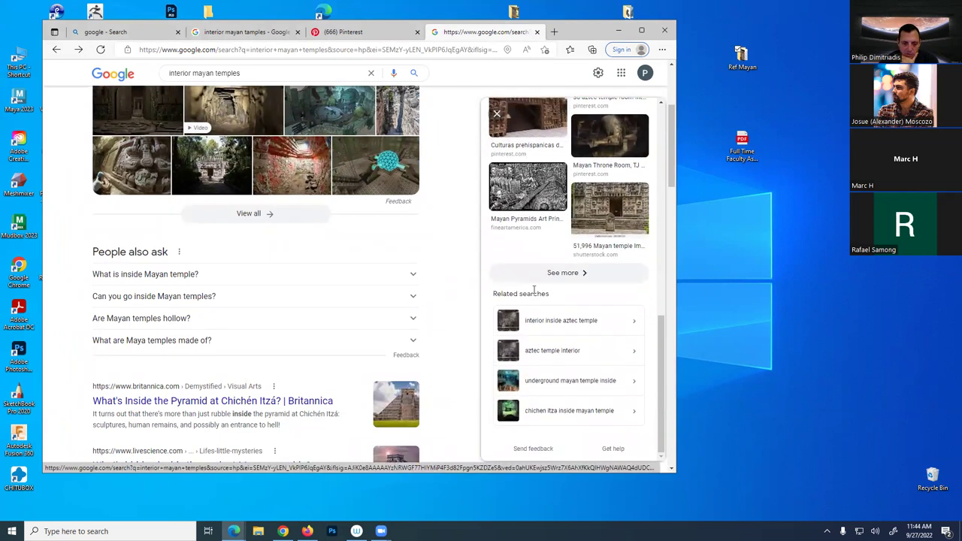
{"action": "scroll", "coordinate": [288, 281], "scroll_direction": "down", "scroll_amount": 3}
{"action": "scroll", "coordinate": [322, 228], "scroll_direction": "up", "scroll_amount": 5}
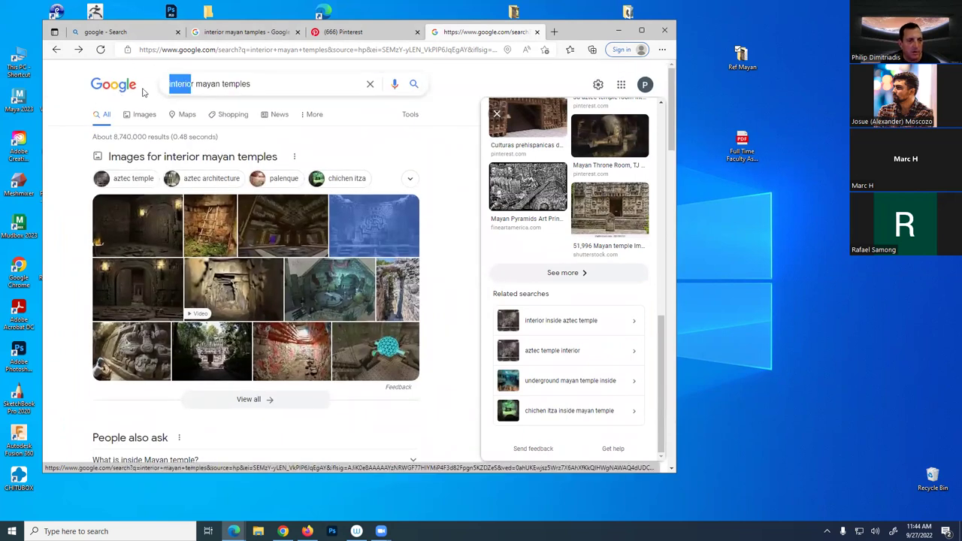
Search for "polynesian temples" instead and switch to the image results
{"action": "key", "text": "BackSpace"}
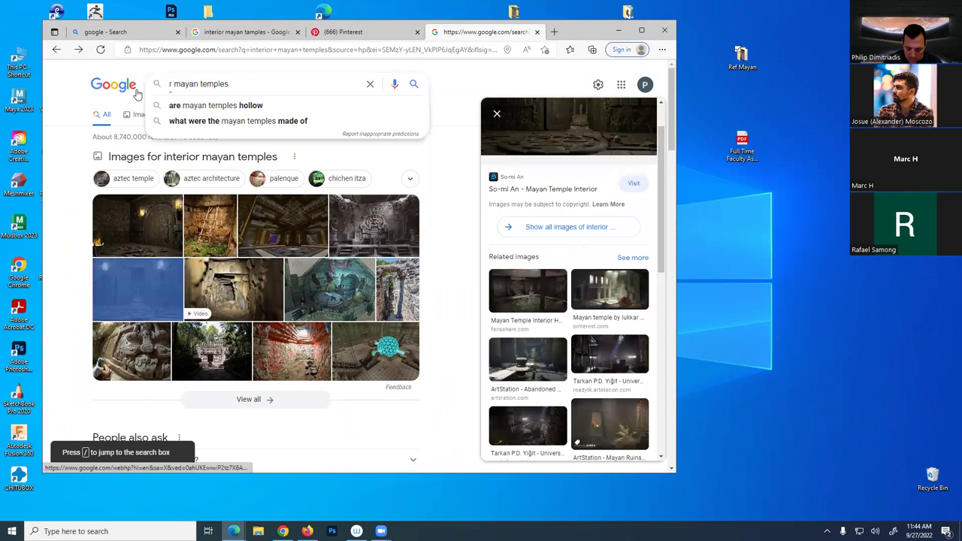
{"action": "key", "text": "Delete"}
{"action": "key", "text": "Delete"}
{"action": "type", "text": "ploynesian"}
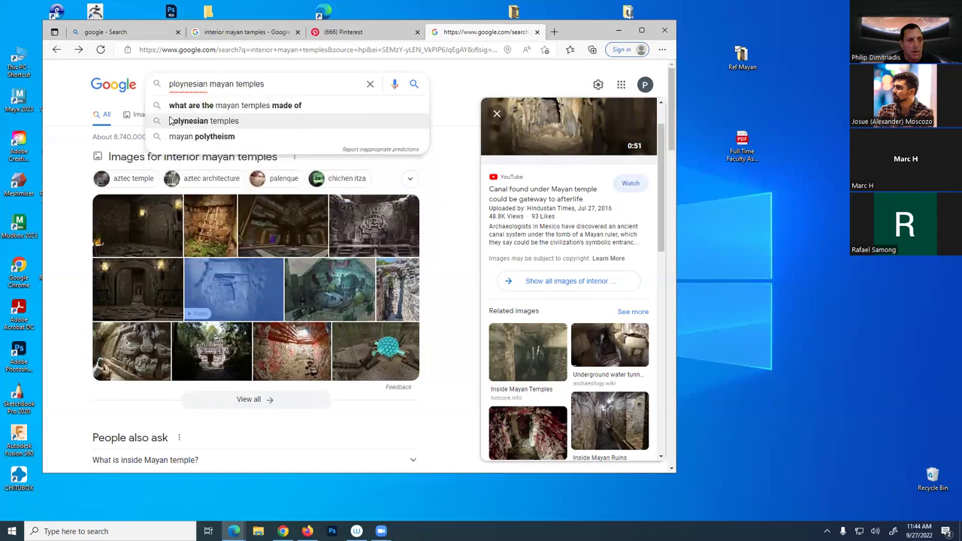
{"action": "left_click", "coordinate": [185, 122]}
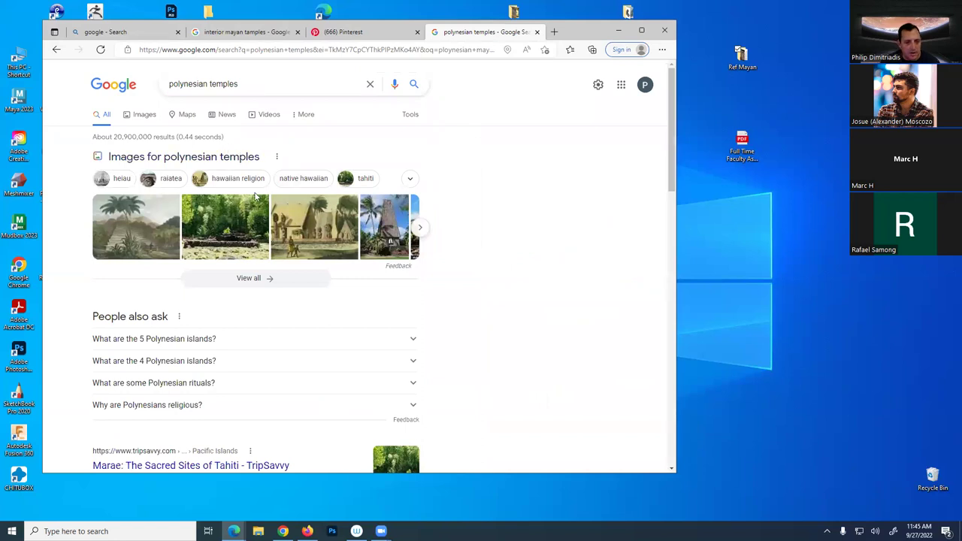
{"action": "scroll", "coordinate": [268, 274], "scroll_direction": "down", "scroll_amount": 3}
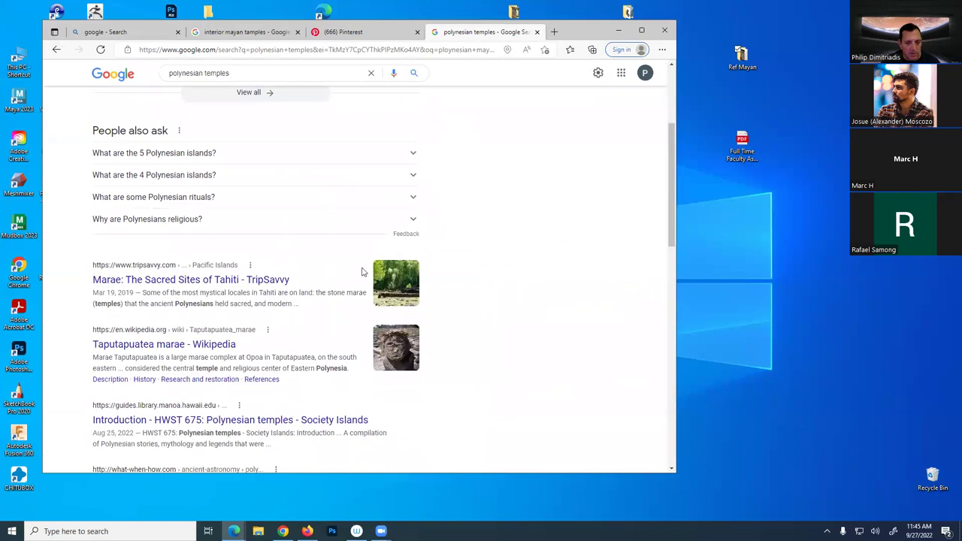
{"action": "scroll", "coordinate": [362, 272], "scroll_direction": "up", "scroll_amount": 3}
{"action": "left_click", "coordinate": [150, 115]}
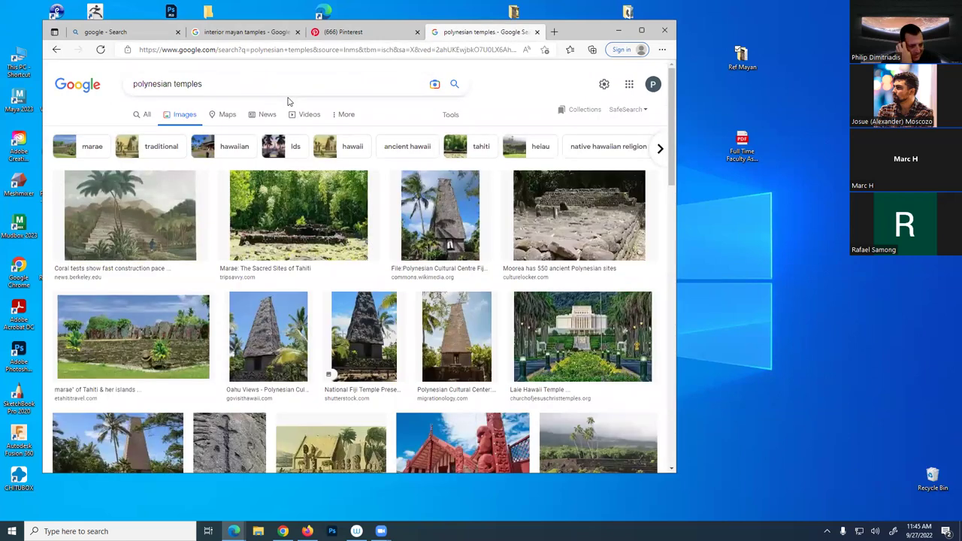
Save the Alamy image of the Tahiti open air Tiki temple park with the thatched hut into the desktop folder Ref Mayan
{"action": "scroll", "coordinate": [313, 113], "scroll_direction": "down", "scroll_amount": 3}
{"action": "scroll", "coordinate": [218, 266], "scroll_direction": "down", "scroll_amount": 2}
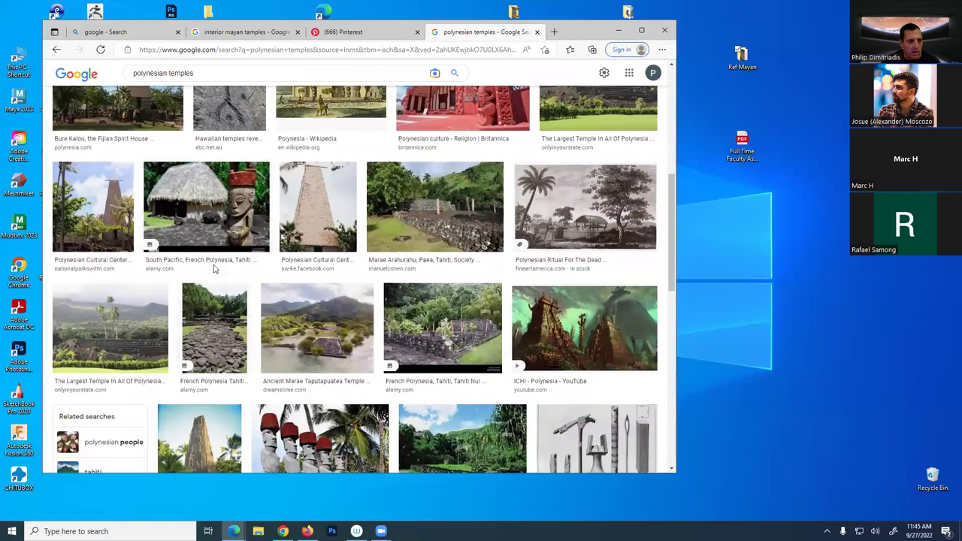
{"action": "left_click", "coordinate": [240, 211]}
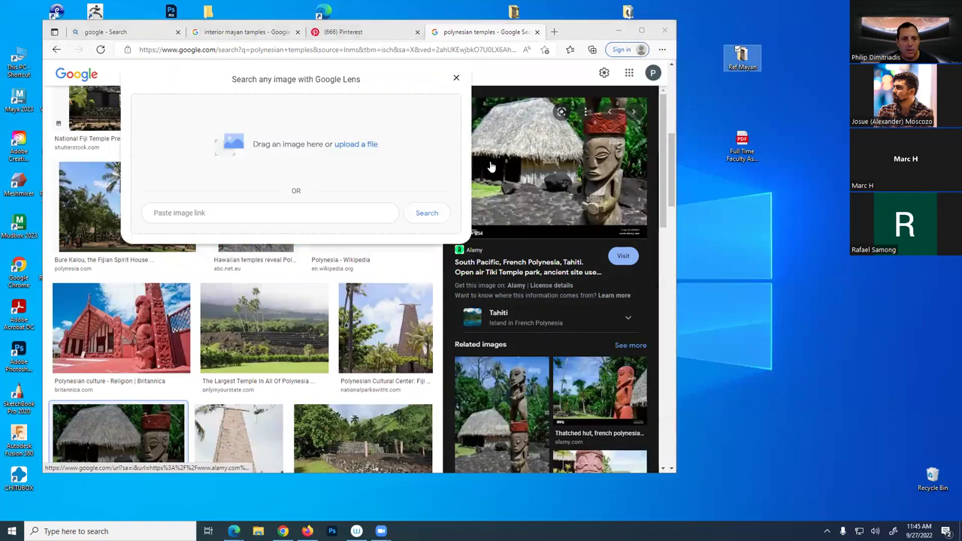
{"action": "left_click", "coordinate": [455, 78]}
Open the related Moana Voyages image "The Tiki, symbol of Polynesia!" with the stone wall and save it into the Ref Mayan folder
{"action": "scroll", "coordinate": [547, 260], "scroll_direction": "down", "scroll_amount": 3}
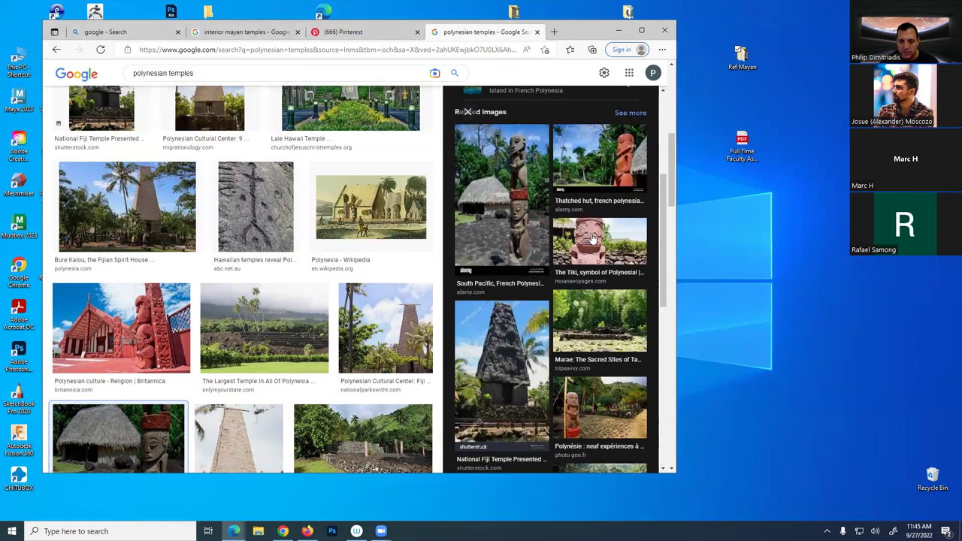
{"action": "left_click", "coordinate": [594, 239]}
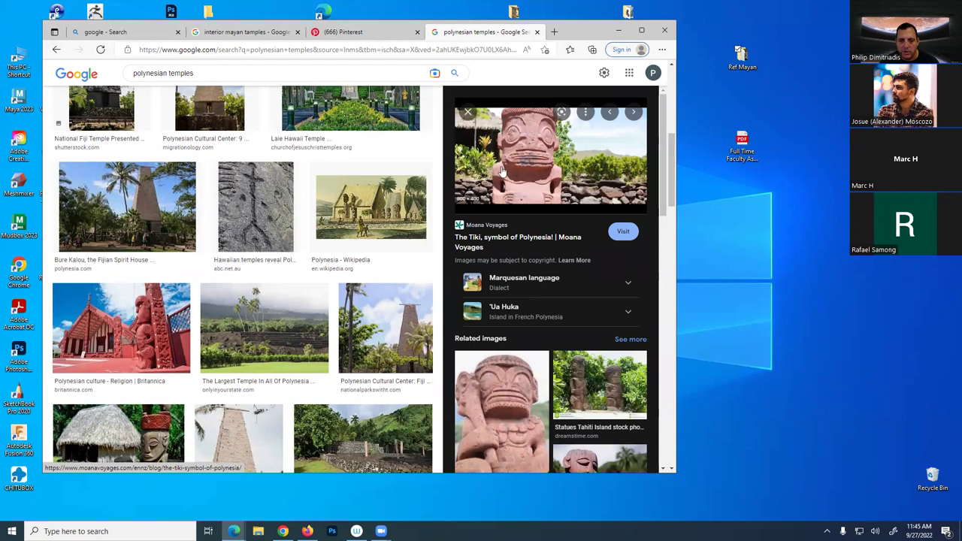
{"action": "scroll", "coordinate": [476, 259], "scroll_direction": "down", "scroll_amount": 2}
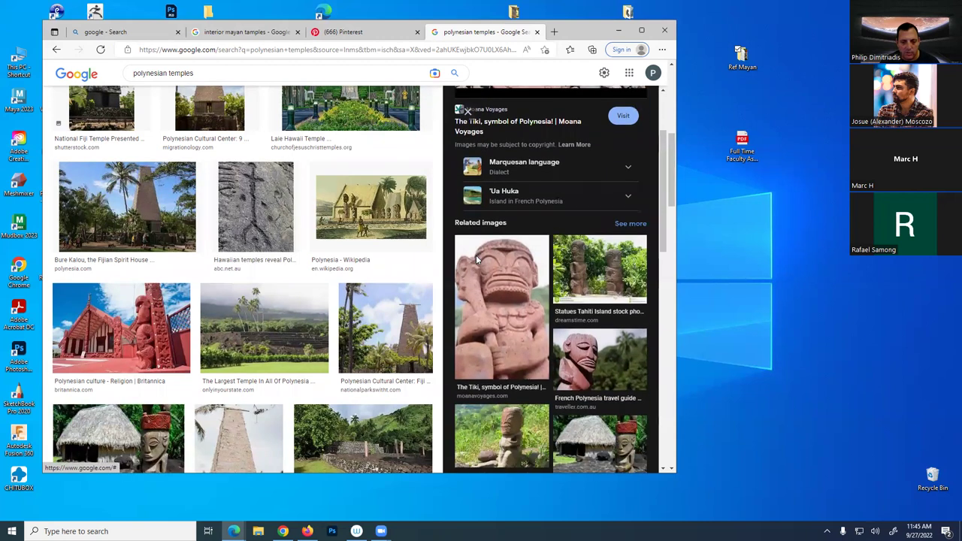
{"action": "scroll", "coordinate": [476, 255], "scroll_direction": "up", "scroll_amount": 2}
{"action": "left_click_drag", "start_coordinate": [551, 136], "coordinate": [743, 58]}
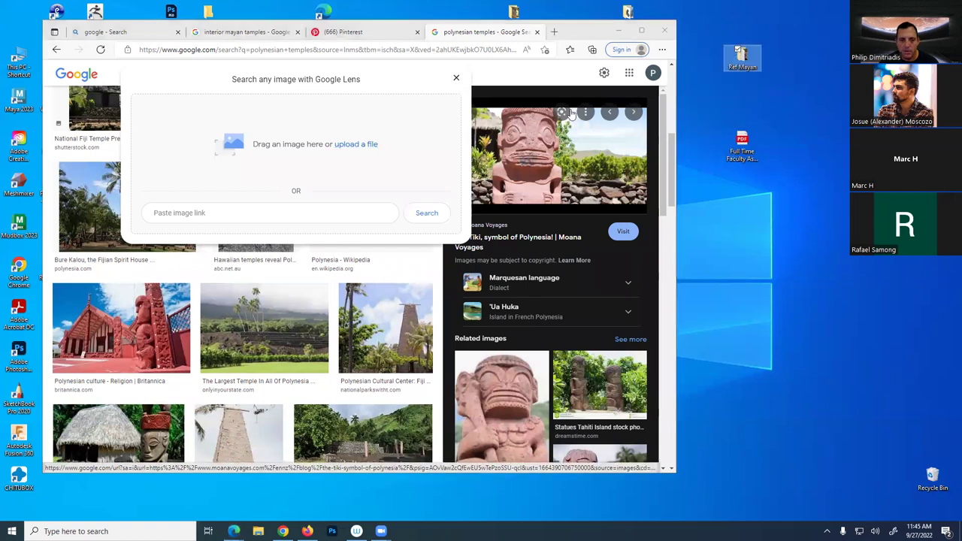
Preview the related Moana Voyages image of the pink stone tiki holding a club and save it into the Ref Mayan folder
{"action": "scroll", "coordinate": [482, 347], "scroll_direction": "down", "scroll_amount": 4}
{"action": "left_click", "coordinate": [506, 289]}
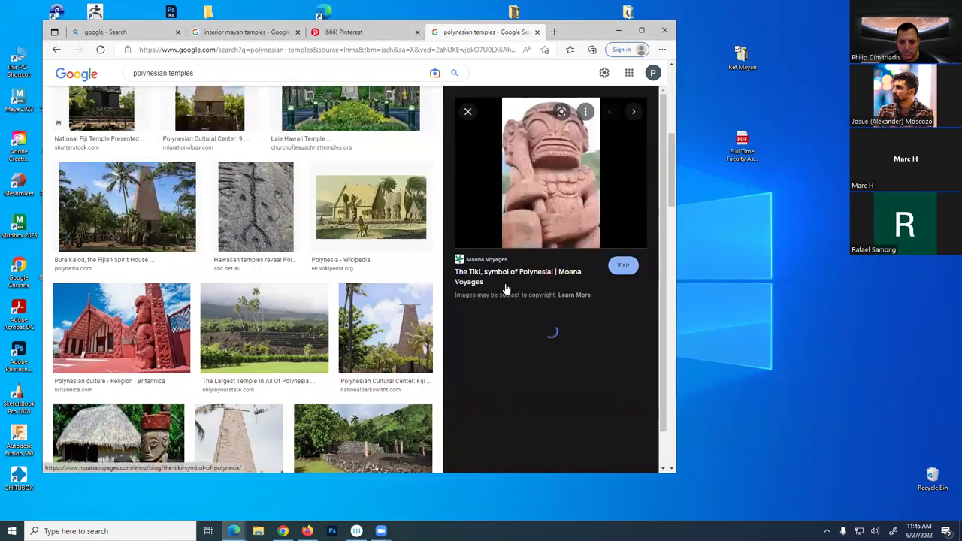
{"action": "left_click_drag", "start_coordinate": [551, 173], "coordinate": [710, 52]}
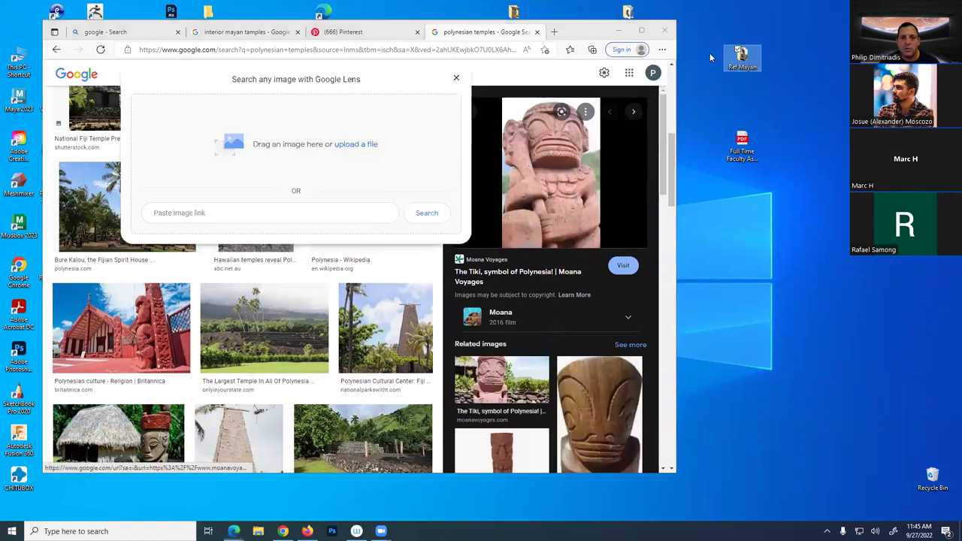
{"action": "left_click", "coordinate": [457, 81]}
Open the 7" TEMPLE Tiki statue result and save the related carved tiki head photo from dreamstime.com into the Ref Mayan folder
{"action": "scroll", "coordinate": [238, 342], "scroll_direction": "down", "scroll_amount": 3}
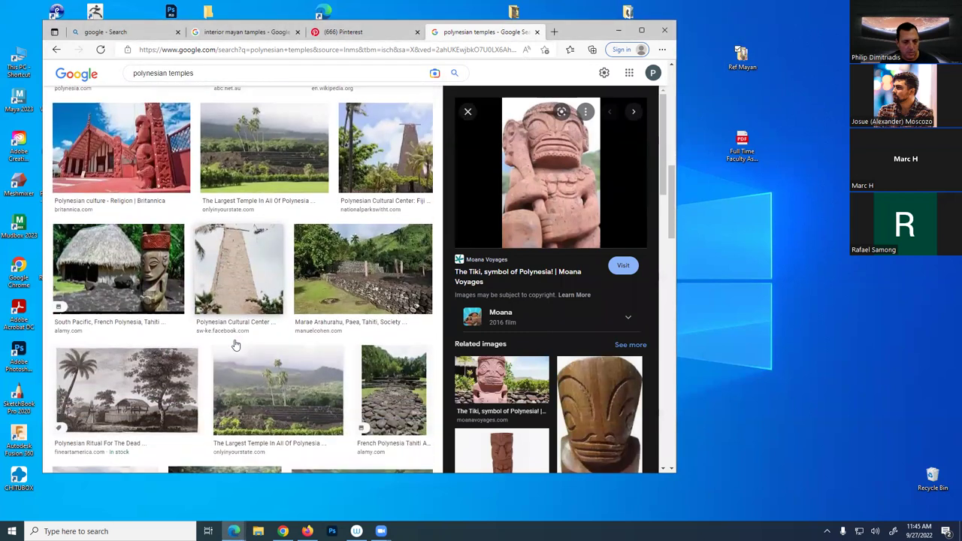
{"action": "scroll", "coordinate": [193, 236], "scroll_direction": "down", "scroll_amount": 3}
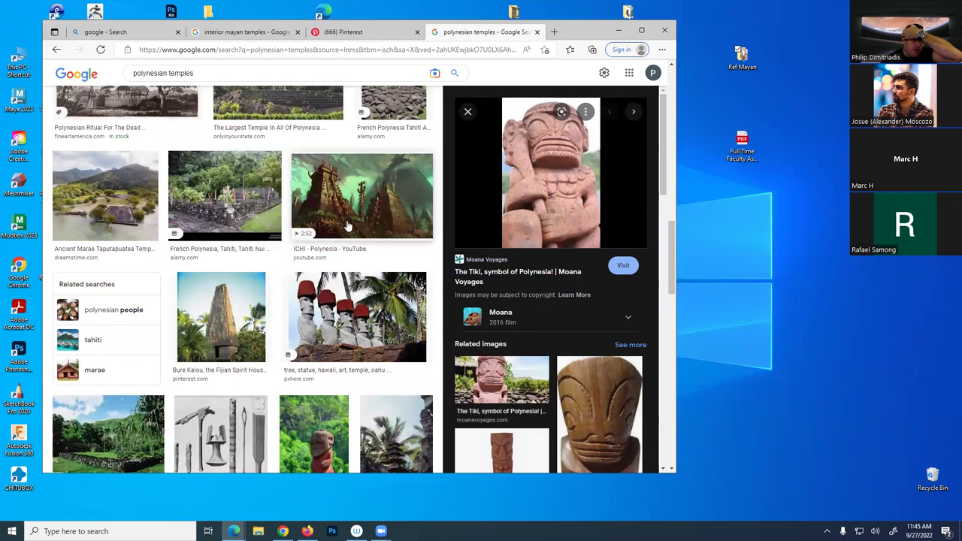
{"action": "scroll", "coordinate": [348, 226], "scroll_direction": "down", "scroll_amount": 9}
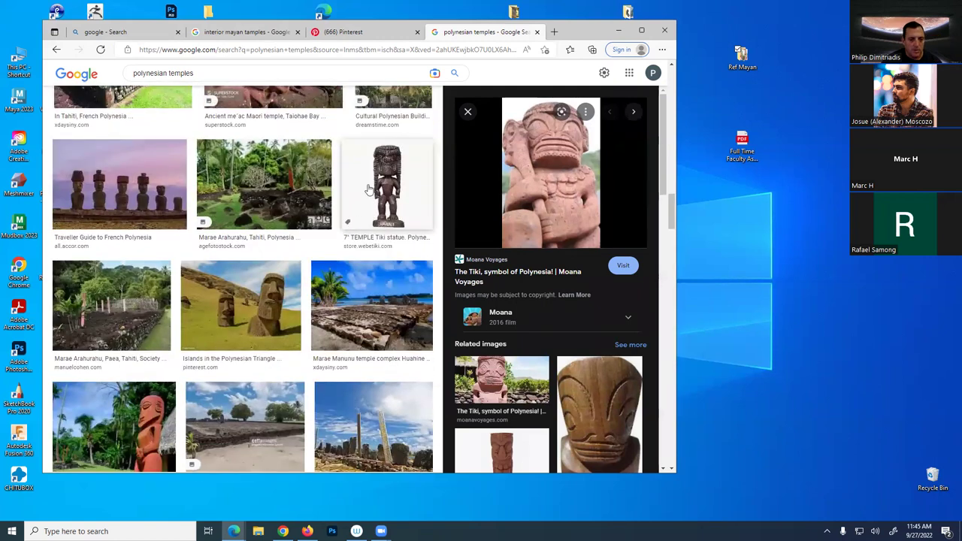
{"action": "left_click", "coordinate": [385, 177]}
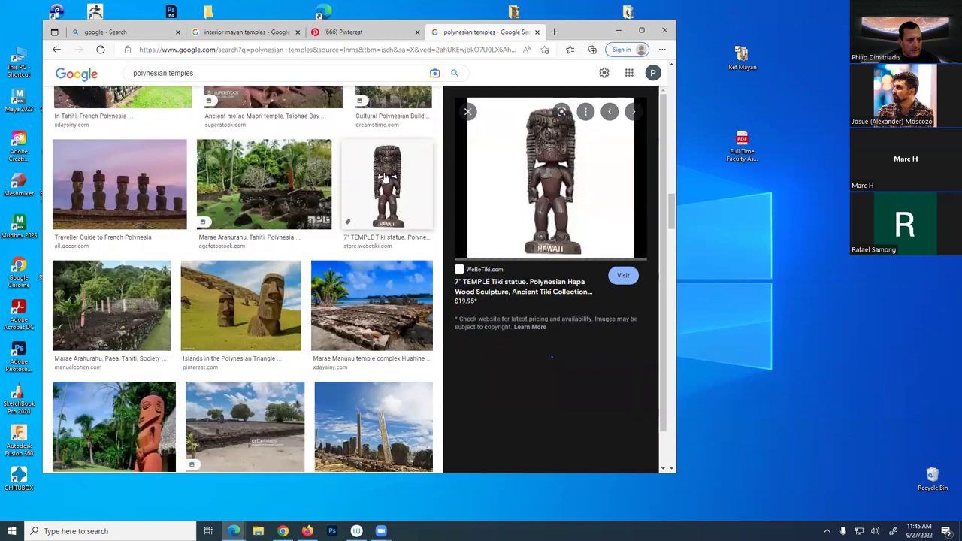
{"action": "scroll", "coordinate": [550, 213], "scroll_direction": "down", "scroll_amount": 3}
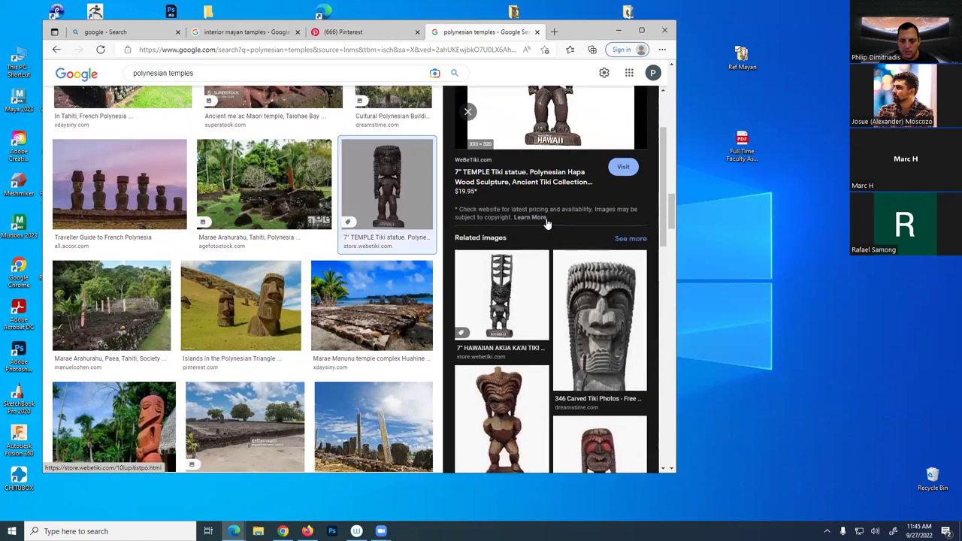
{"action": "scroll", "coordinate": [548, 224], "scroll_direction": "down", "scroll_amount": 1}
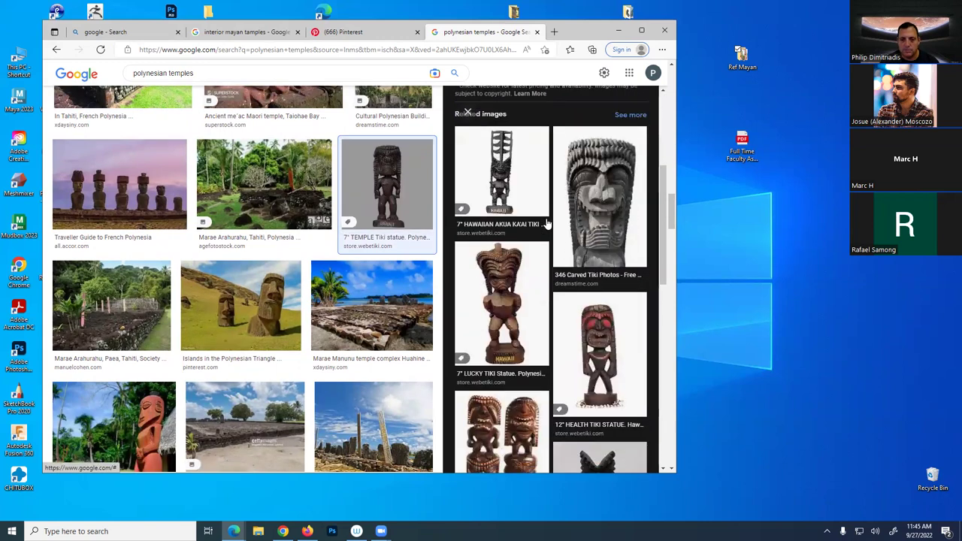
{"action": "left_click_drag", "start_coordinate": [610, 186], "coordinate": [743, 56]}
Change the image search to "polynesian temples art" and browse the results for statues and temple references
{"action": "scroll", "coordinate": [549, 285], "scroll_direction": "down", "scroll_amount": 4}
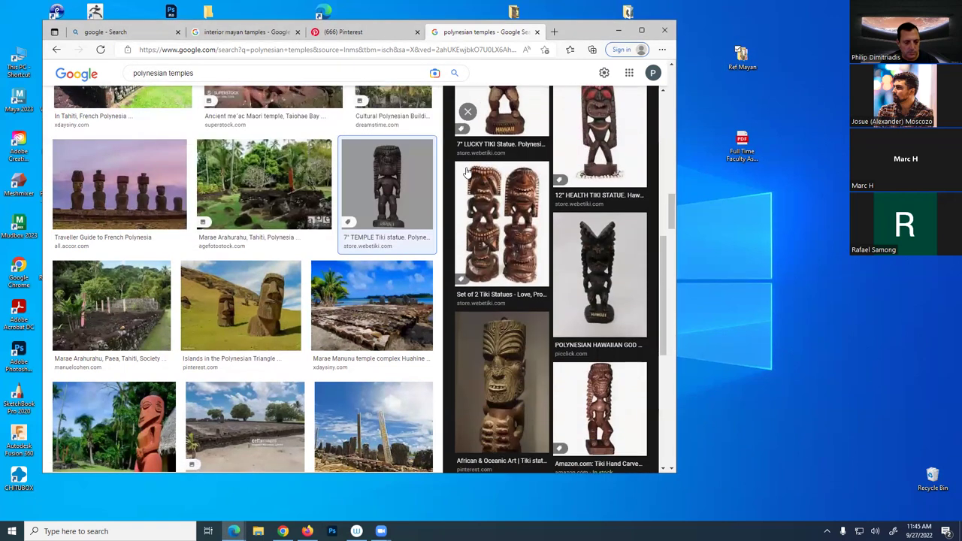
{"action": "left_click", "coordinate": [218, 71]}
{"action": "type", "text": "ar"}
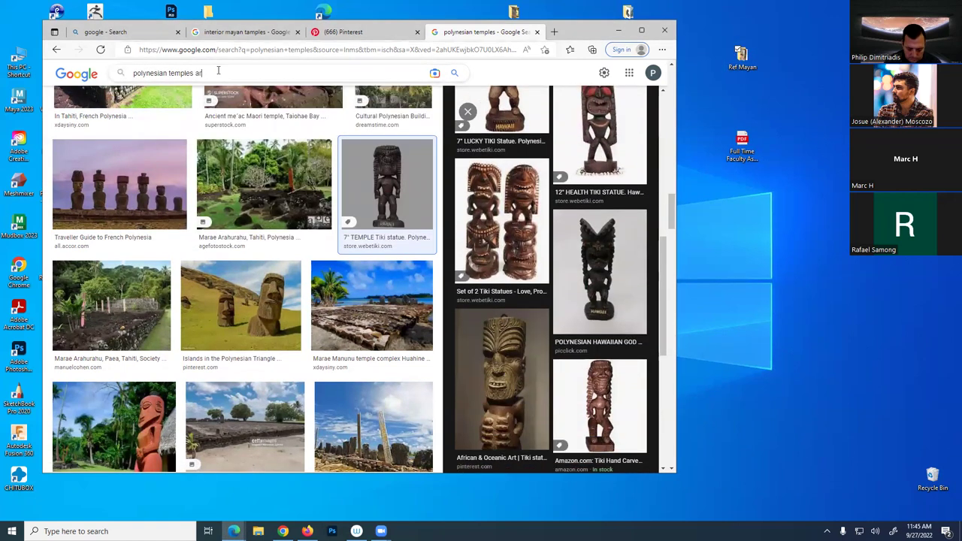
{"action": "type", "text": "t"}
{"action": "key", "text": "Return"}
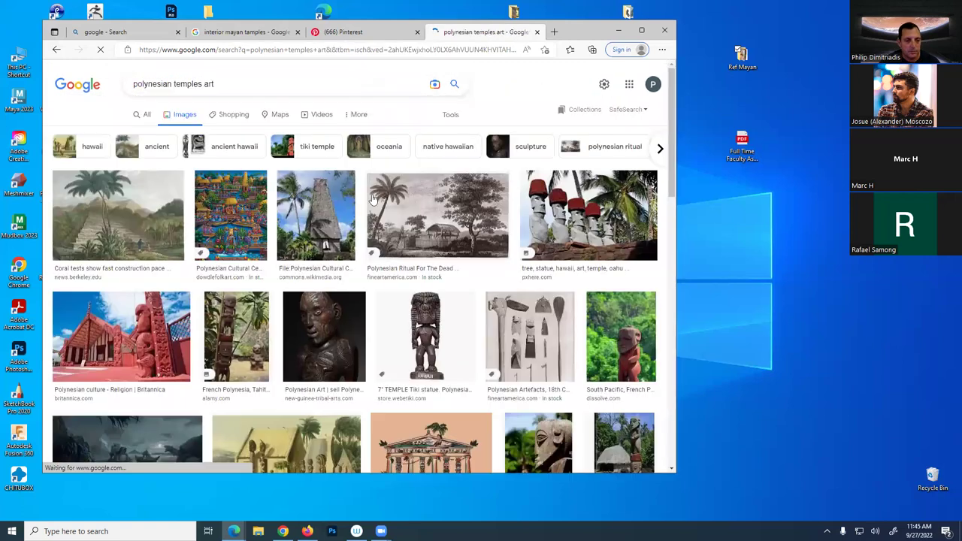
{"action": "scroll", "coordinate": [348, 228], "scroll_direction": "down", "scroll_amount": 3}
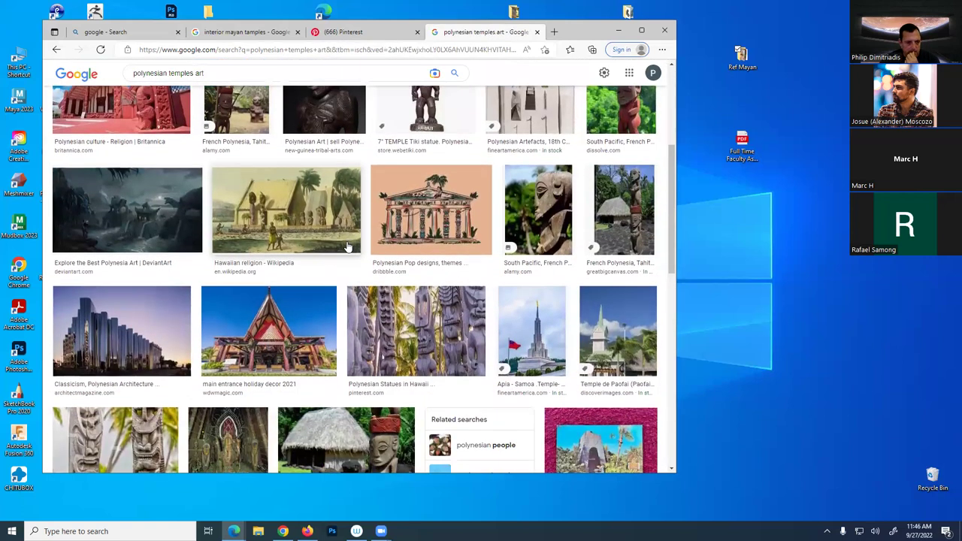
{"action": "scroll", "coordinate": [349, 247], "scroll_direction": "down", "scroll_amount": 5}
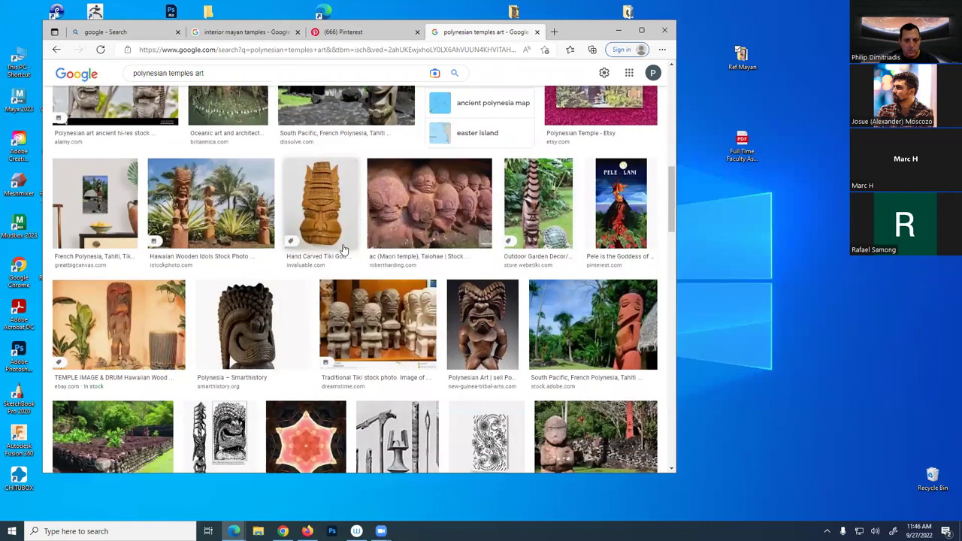
{"action": "scroll", "coordinate": [324, 240], "scroll_direction": "down", "scroll_amount": 2}
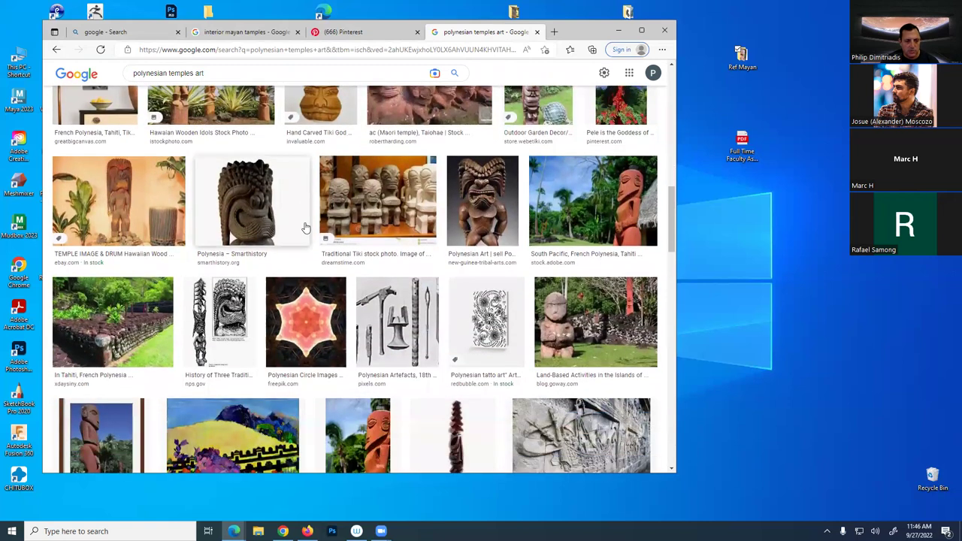
Refine the image search to "polynesian temples concept art"
{"action": "scroll", "coordinate": [307, 228], "scroll_direction": "up", "scroll_amount": 10}
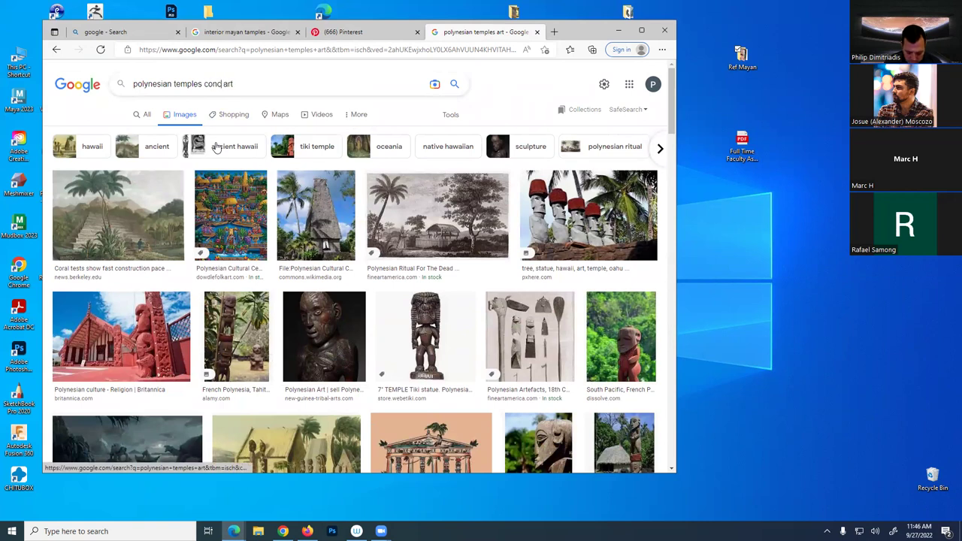
{"action": "type", "text": "ept"}
{"action": "key", "text": "Return"}
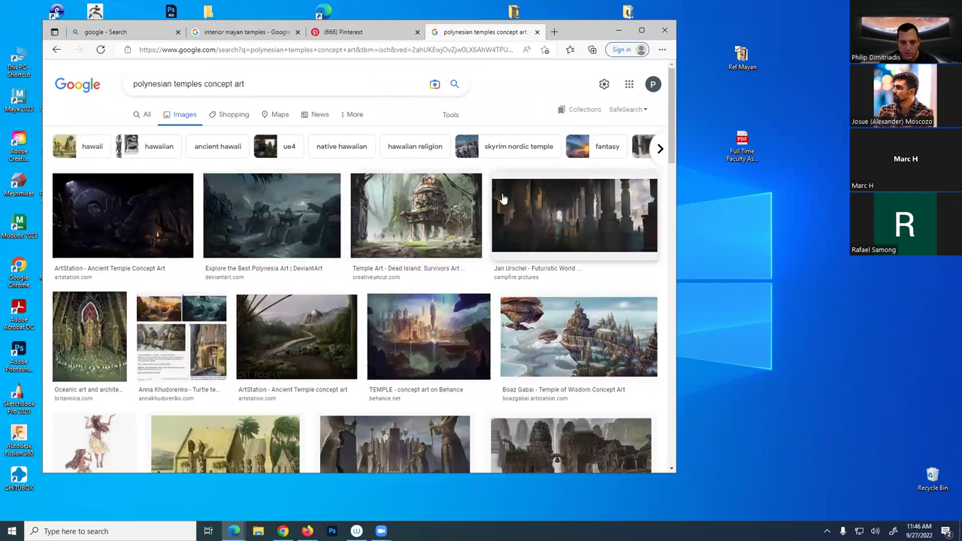
Browse the concept art results and preview the Temple Pillars image from Campfire
{"action": "scroll", "coordinate": [500, 203], "scroll_direction": "down", "scroll_amount": 3}
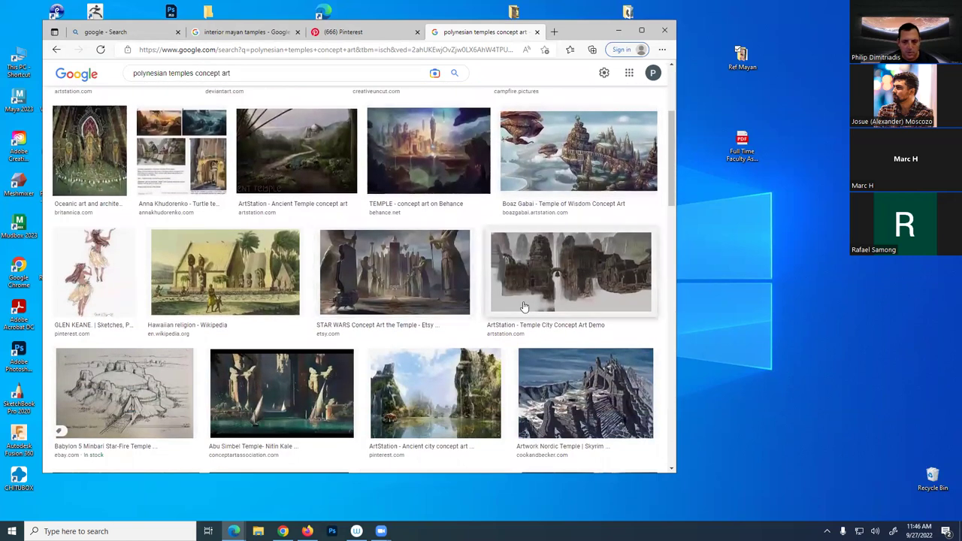
{"action": "scroll", "coordinate": [526, 305], "scroll_direction": "down", "scroll_amount": 4}
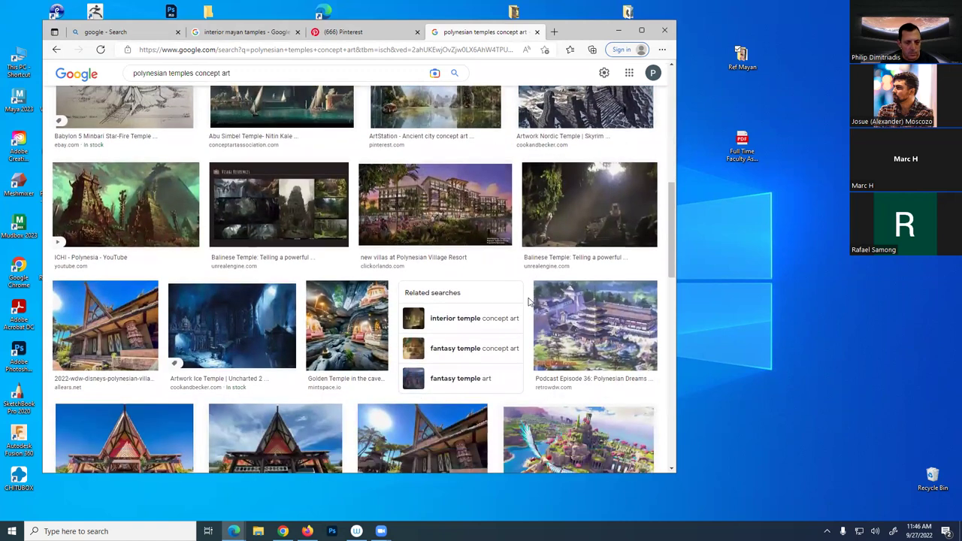
{"action": "scroll", "coordinate": [529, 302], "scroll_direction": "down", "scroll_amount": 10}
{"action": "left_click", "coordinate": [579, 154]}
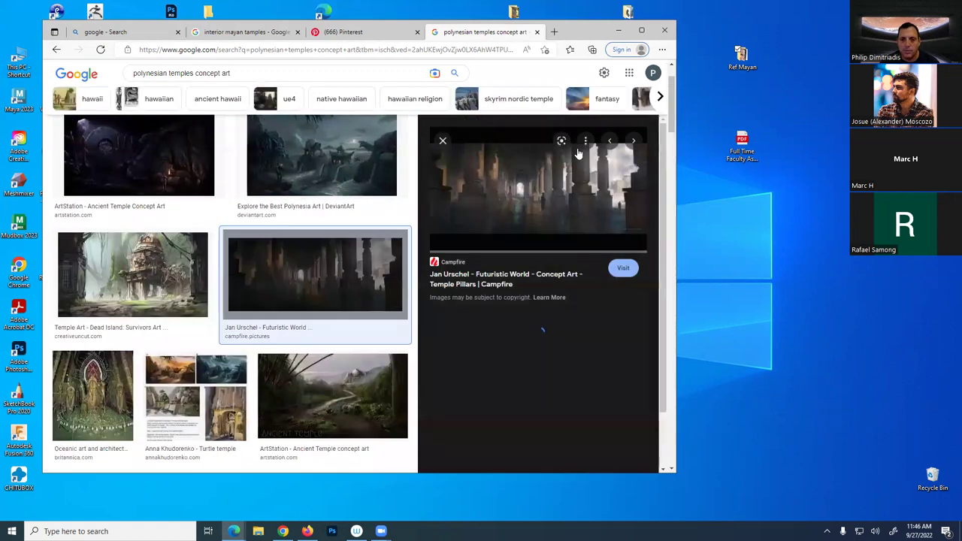
Open the Temple Pillars concept art page on Campfire and save its image into the Ref Mayan folder
{"action": "left_click", "coordinate": [542, 204]}
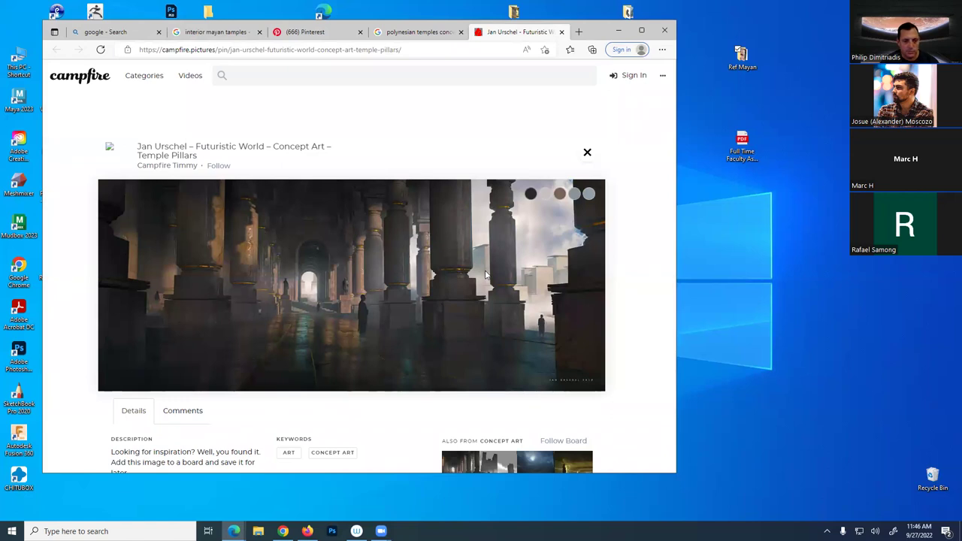
{"action": "scroll", "coordinate": [485, 275], "scroll_direction": "down", "scroll_amount": 3}
{"action": "scroll", "coordinate": [485, 271], "scroll_direction": "up", "scroll_amount": 3}
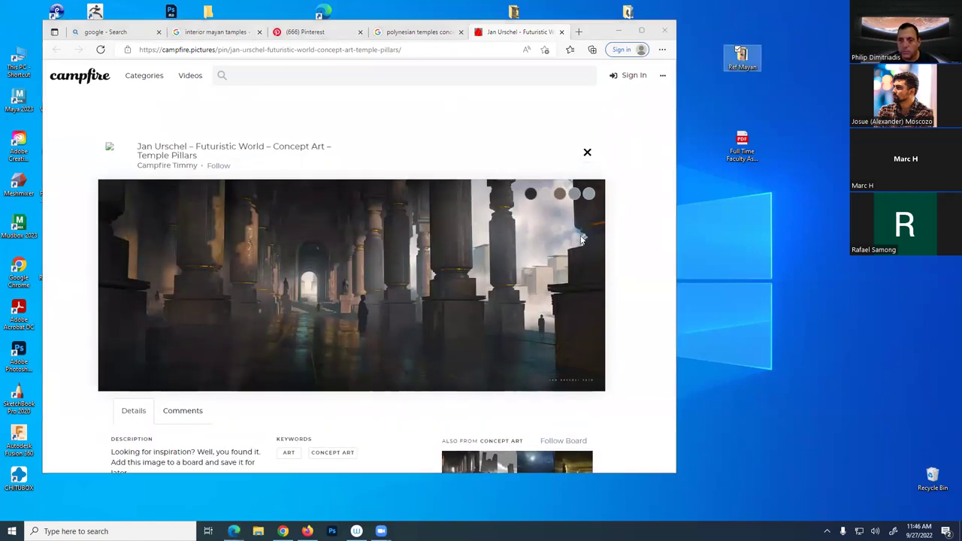
Check the related Concept Art board on Campfire, return to the Temple Pillars page and close it
{"action": "scroll", "coordinate": [542, 282], "scroll_direction": "down", "scroll_amount": 3}
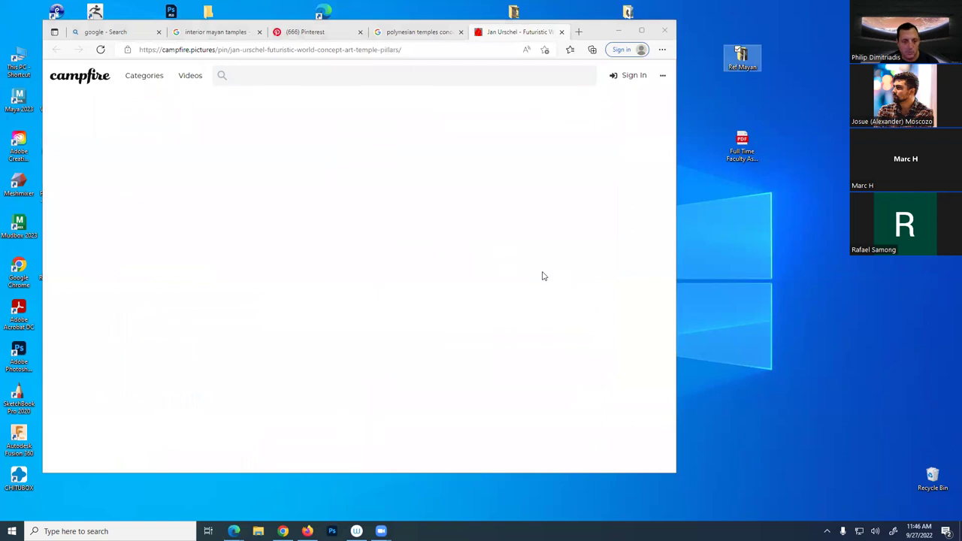
{"action": "scroll", "coordinate": [527, 281], "scroll_direction": "up", "scroll_amount": 3}
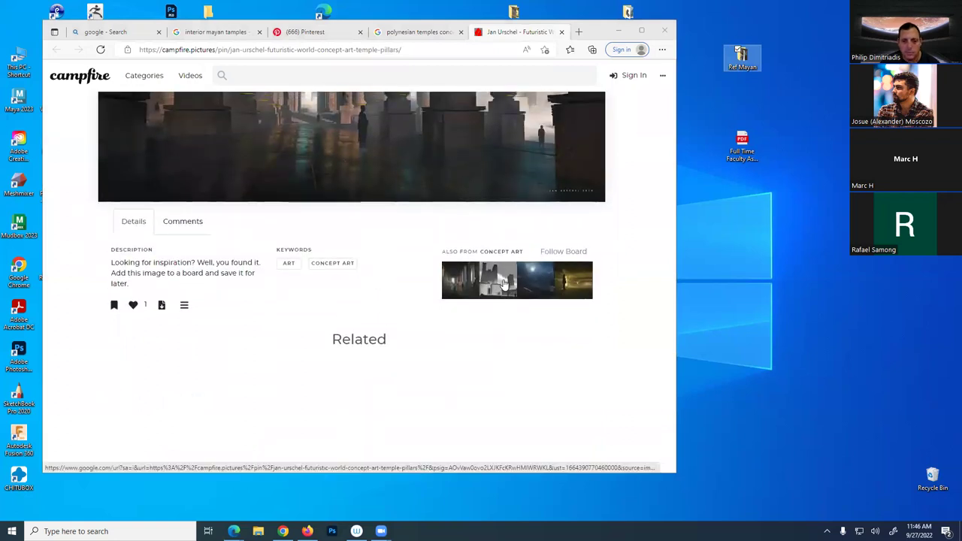
{"action": "left_click", "coordinate": [506, 282]}
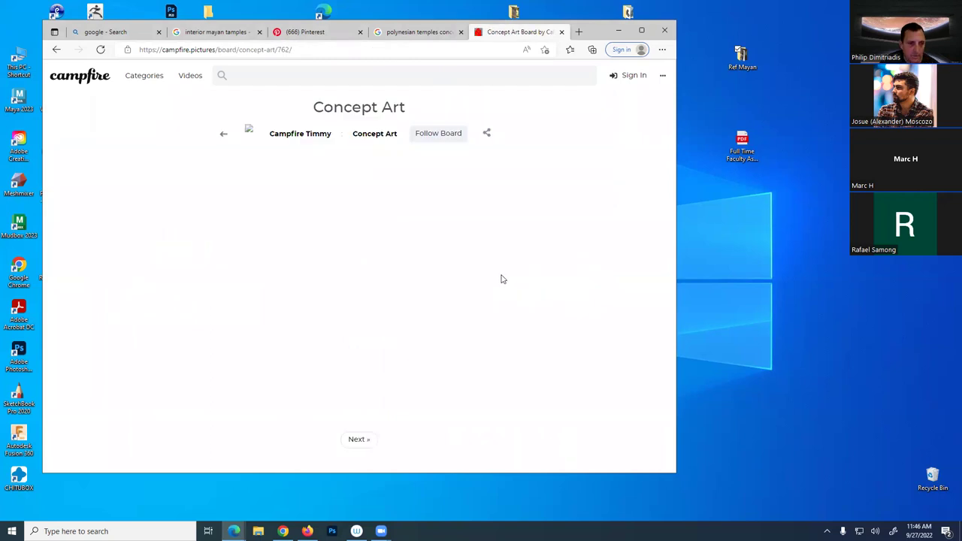
{"action": "left_click", "coordinate": [57, 50]}
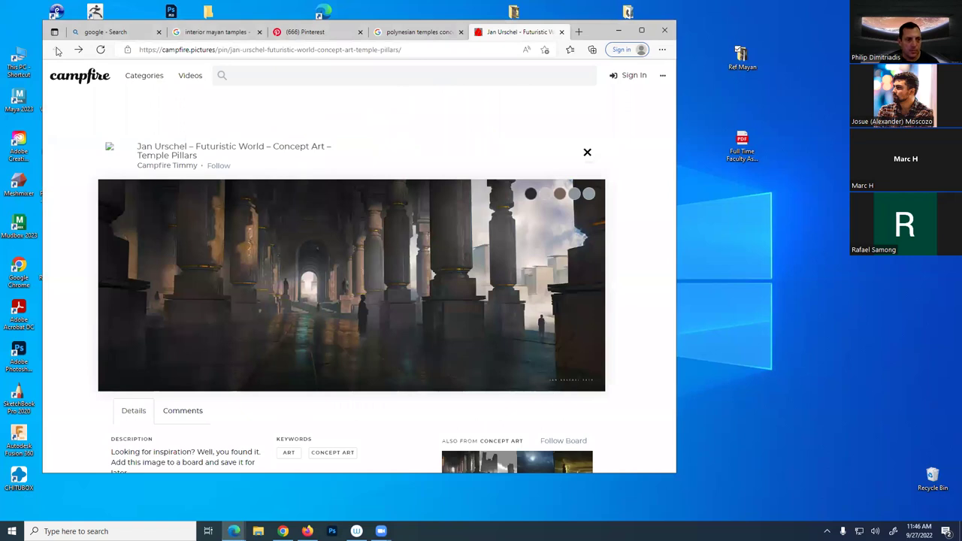
{"action": "left_click", "coordinate": [562, 33]}
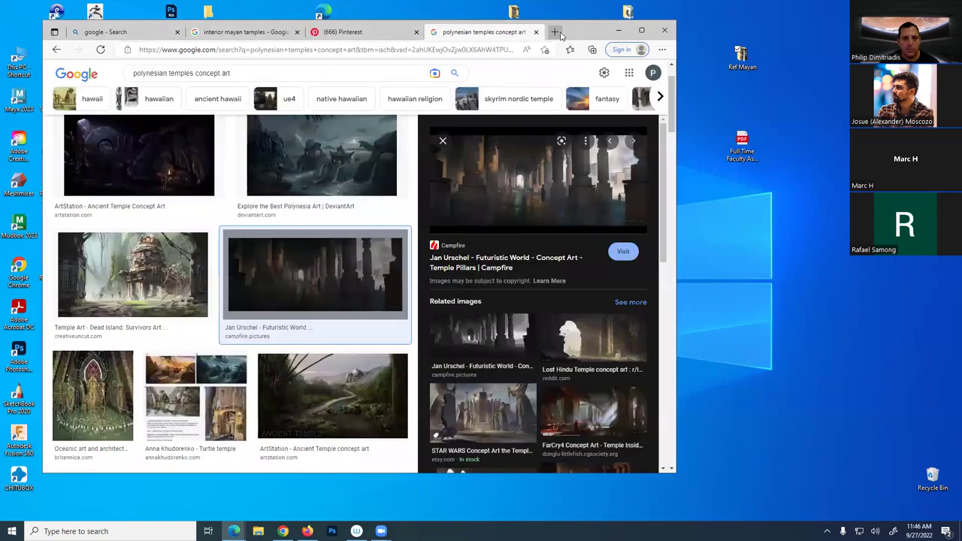
Browse the related images and preview the STAR WARS Concept Art the Temple result from Etsy
{"action": "scroll", "coordinate": [316, 243], "scroll_direction": "down", "scroll_amount": 3}
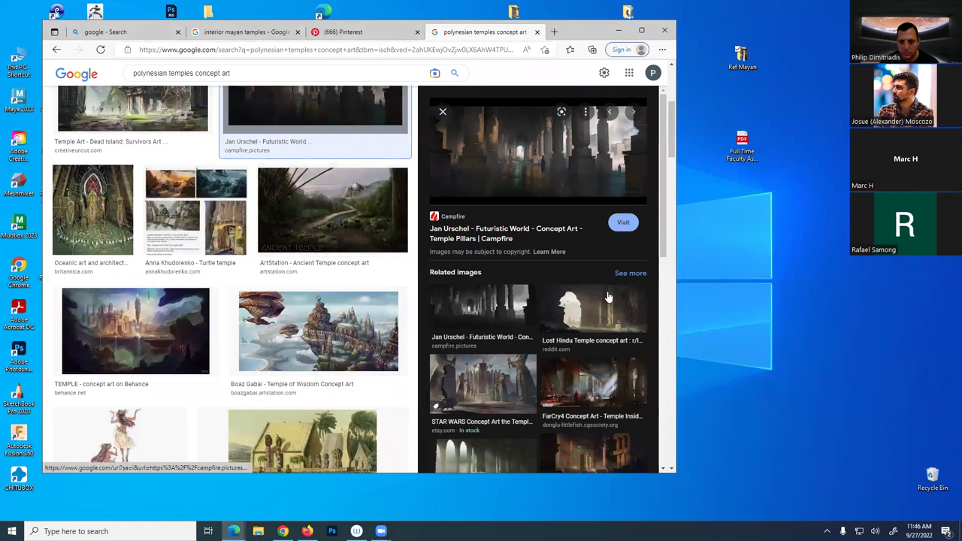
{"action": "left_click", "coordinate": [503, 379]}
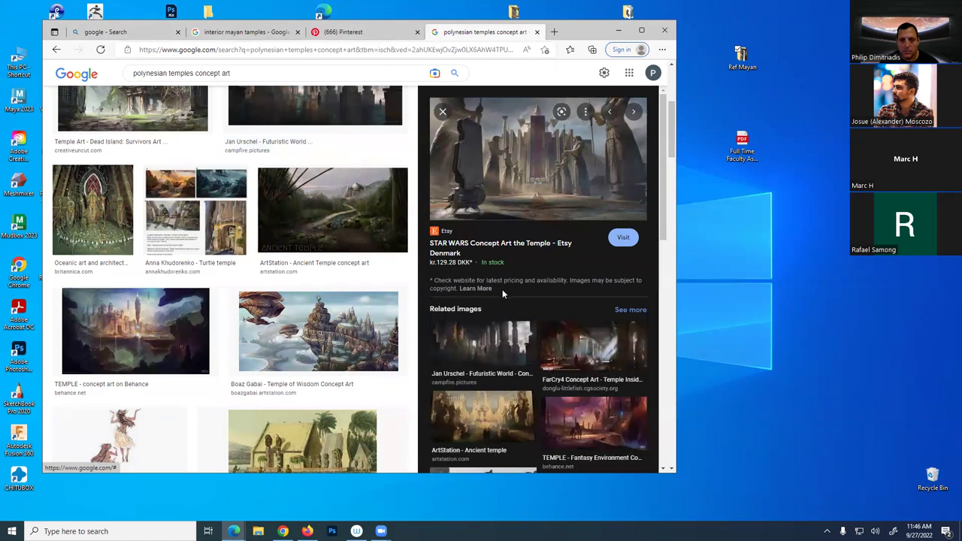
{"action": "scroll", "coordinate": [503, 294], "scroll_direction": "down", "scroll_amount": 2}
{"action": "scroll", "coordinate": [508, 250], "scroll_direction": "up", "scroll_amount": 8}
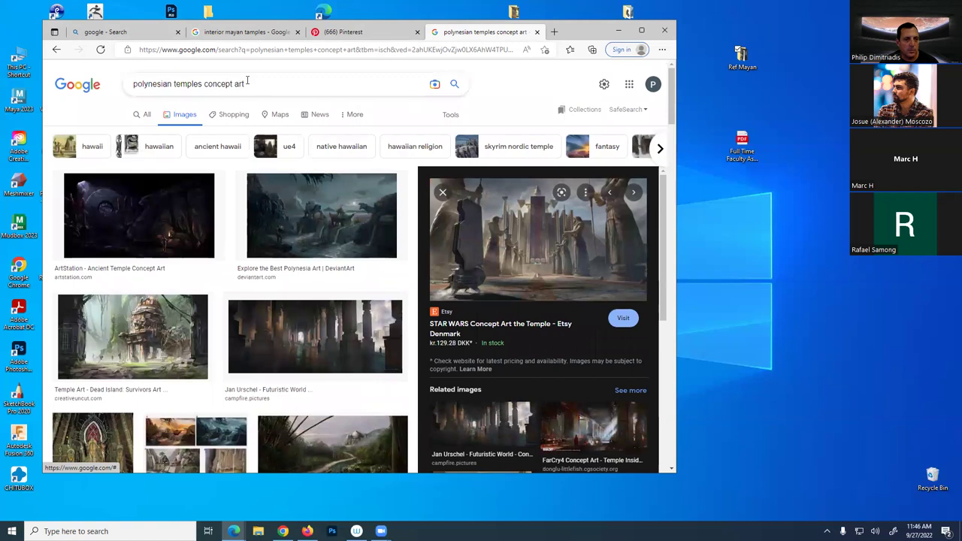
Close the Google concept art results, search Pinterest for "polynesian temples concept art" with the copied query, and browse the pins
{"action": "left_click_drag", "start_coordinate": [248, 80], "coordinate": [93, 75]}
{"action": "key", "text": "ctrl+c"}
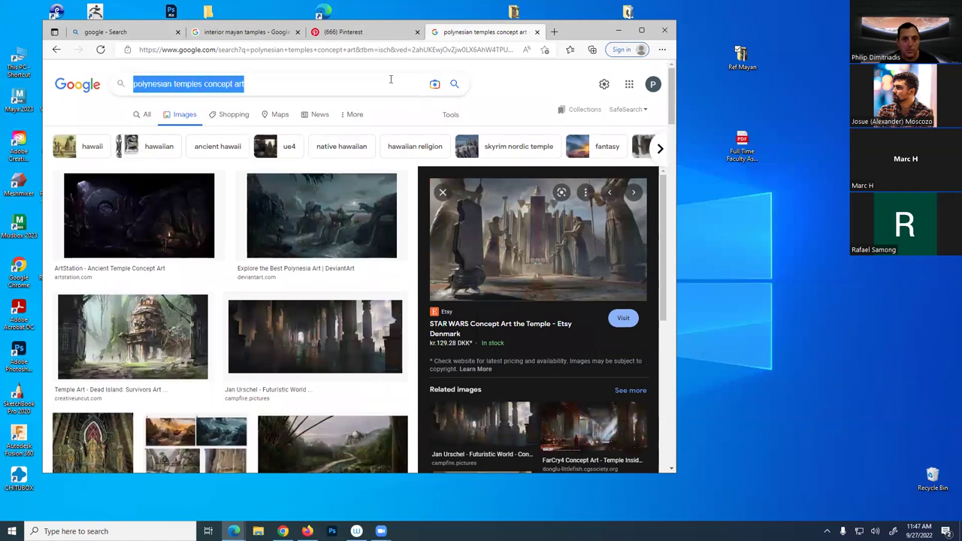
{"action": "left_click", "coordinate": [538, 33]}
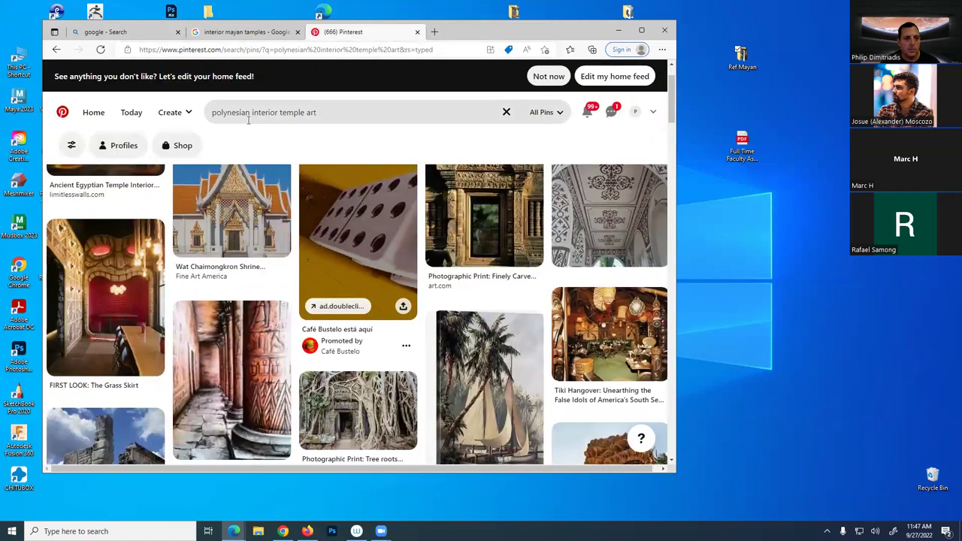
{"action": "left_click", "coordinate": [331, 112]}
{"action": "key", "text": "ctrl+a"}
{"action": "key", "text": "ctrl+v"}
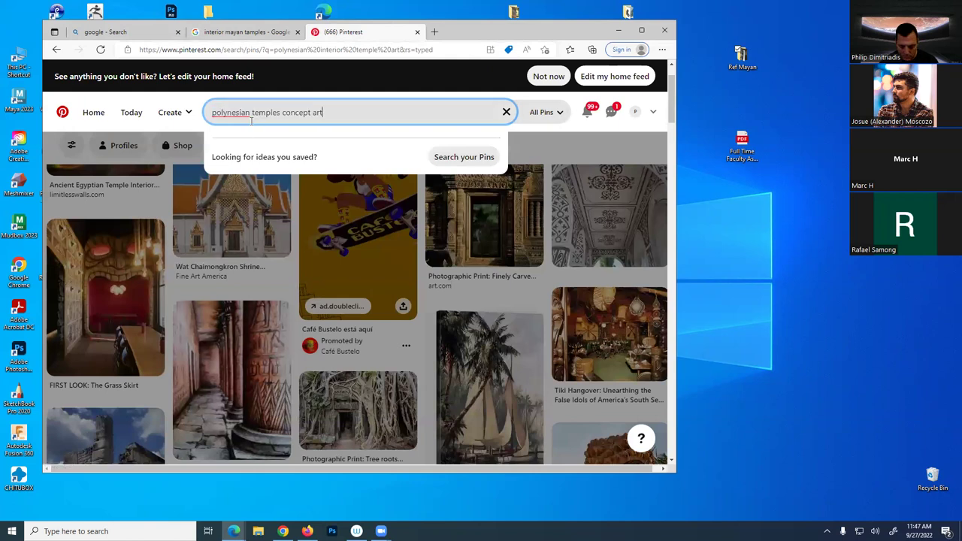
{"action": "key", "text": "Return"}
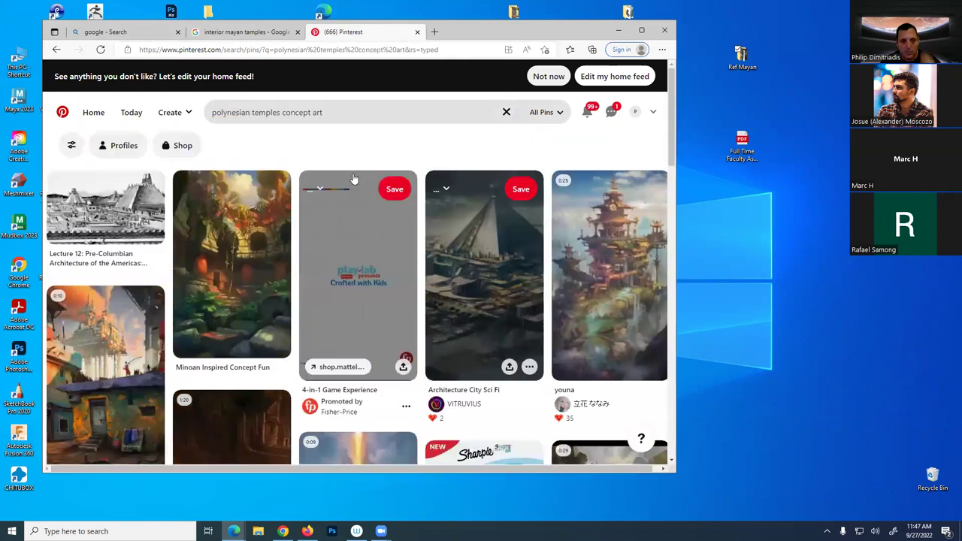
{"action": "scroll", "coordinate": [479, 264], "scroll_direction": "down", "scroll_amount": 3}
{"action": "scroll", "coordinate": [478, 263], "scroll_direction": "down", "scroll_amount": 5}
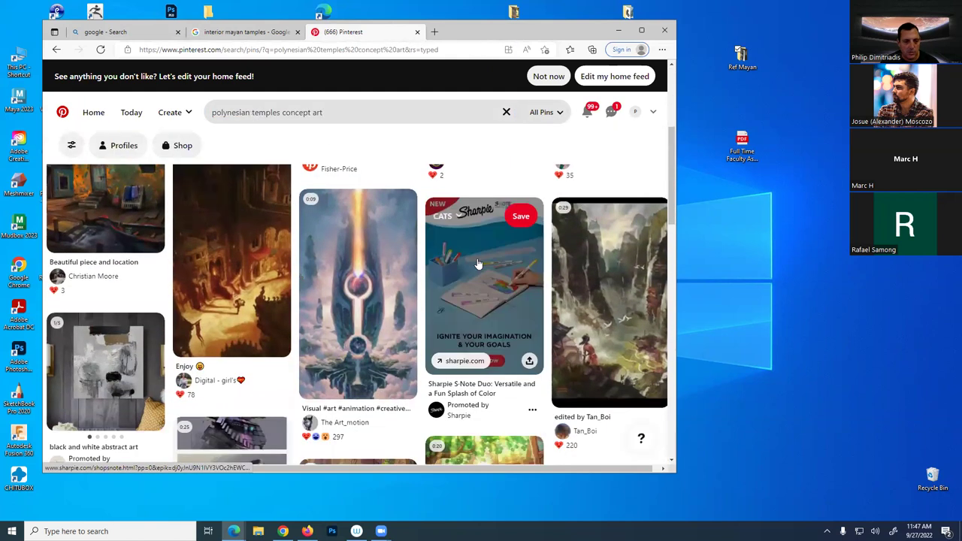
{"action": "scroll", "coordinate": [474, 260], "scroll_direction": "down", "scroll_amount": 5}
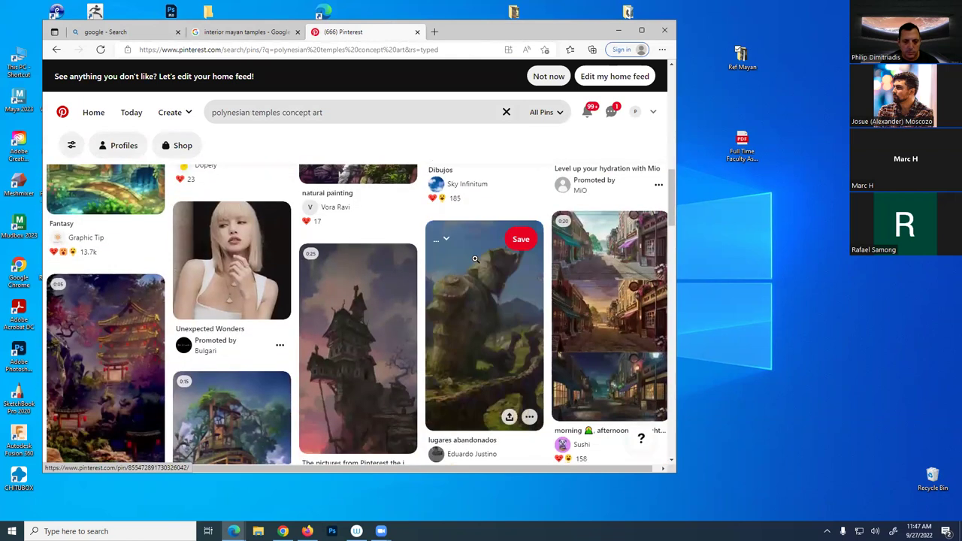
Go back through the earlier Pinterest searches, look over the "polynesian tattoo designs" pins, and close Pinterest
{"action": "left_click", "coordinate": [56, 50]}
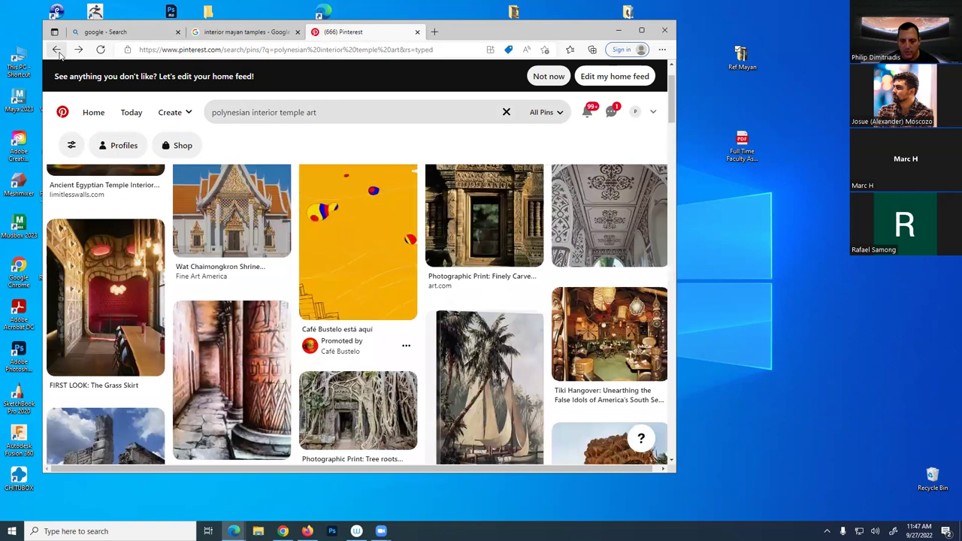
{"action": "left_click", "coordinate": [56, 49]}
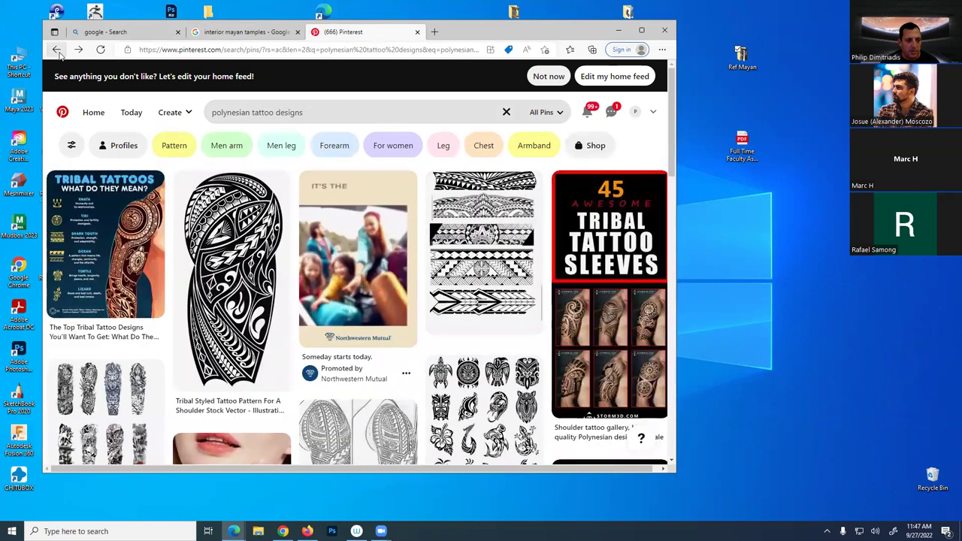
{"action": "scroll", "coordinate": [474, 301], "scroll_direction": "down", "scroll_amount": 4}
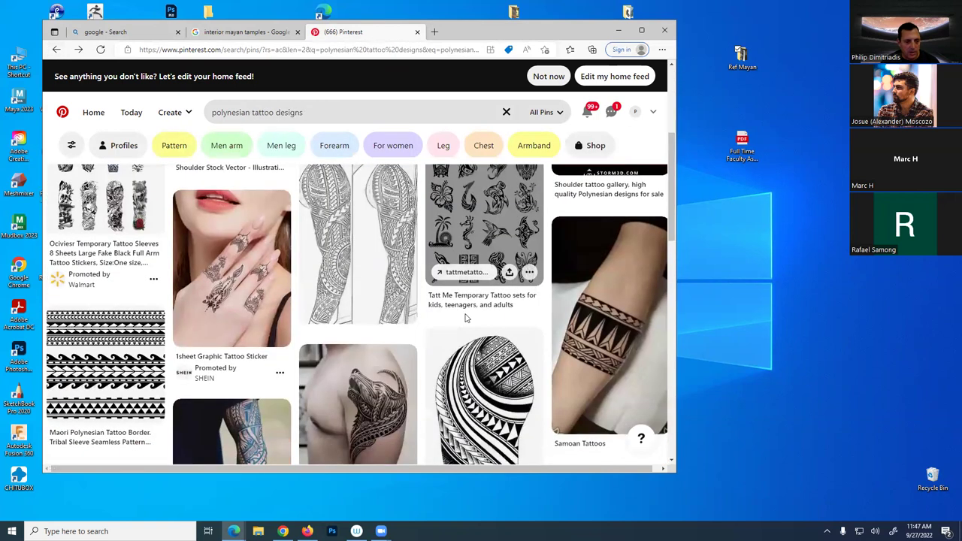
{"action": "scroll", "coordinate": [466, 316], "scroll_direction": "up", "scroll_amount": 1}
{"action": "left_click", "coordinate": [56, 49]}
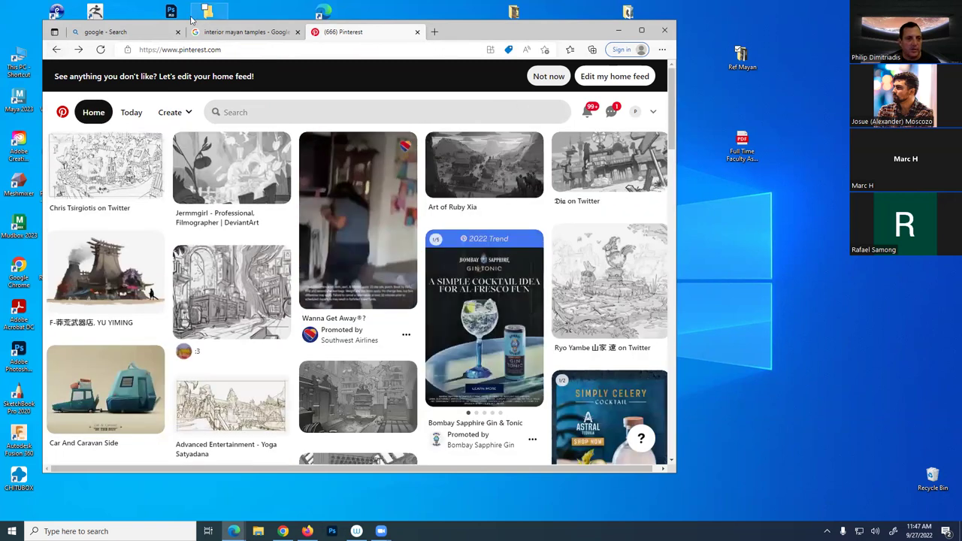
{"action": "left_click", "coordinate": [418, 32]}
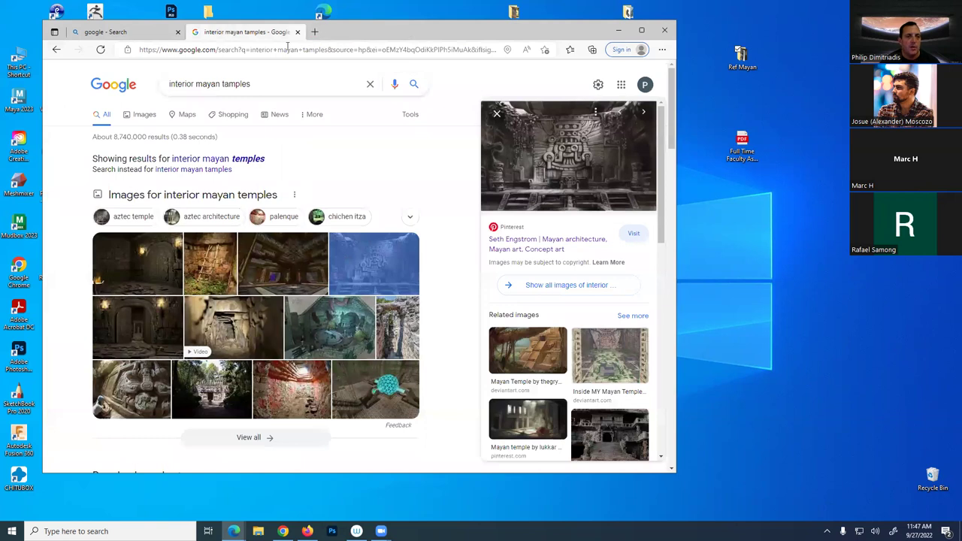
Show all image results for "interior mayan temples" and open the Wikimedia Commons page of Mayan Temple inside the city.jpg
{"action": "scroll", "coordinate": [429, 269], "scroll_direction": "down", "scroll_amount": 1}
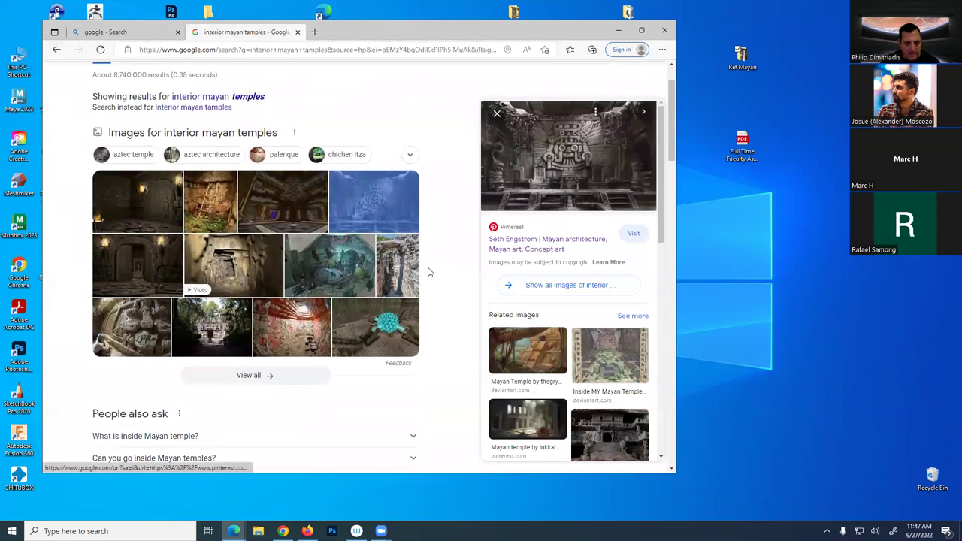
{"action": "left_click", "coordinate": [254, 375]}
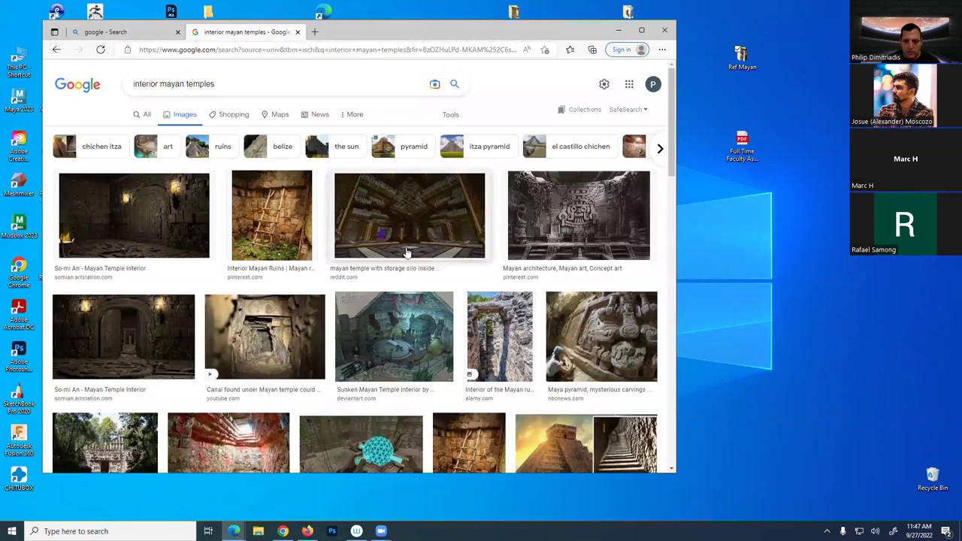
{"action": "scroll", "coordinate": [407, 252], "scroll_direction": "down", "scroll_amount": 2}
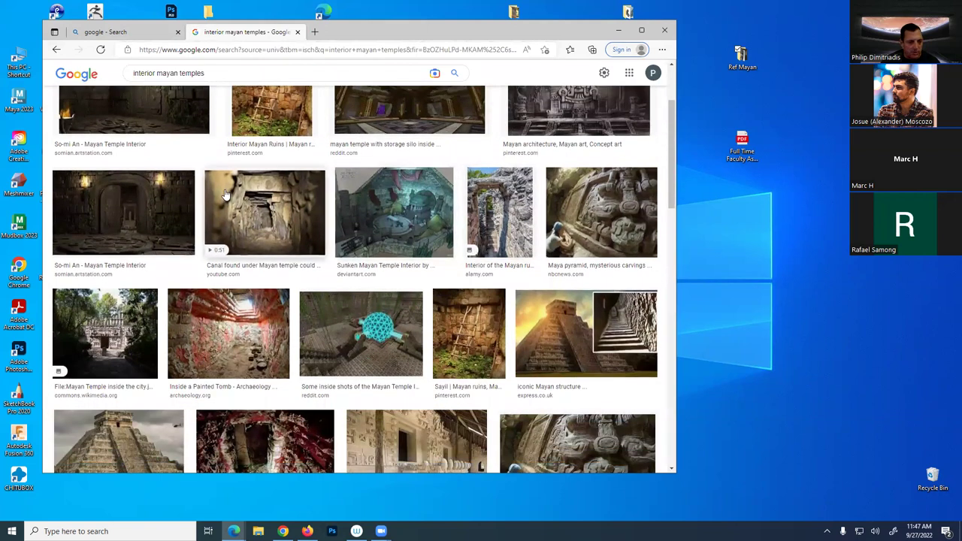
{"action": "scroll", "coordinate": [224, 194], "scroll_direction": "down", "scroll_amount": 1}
{"action": "left_click", "coordinate": [105, 271]}
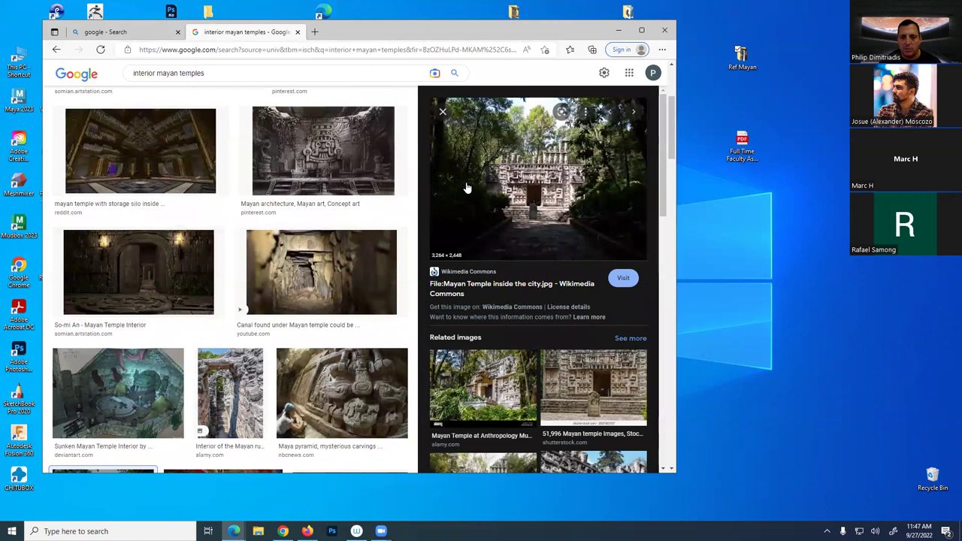
{"action": "left_click", "coordinate": [551, 181]}
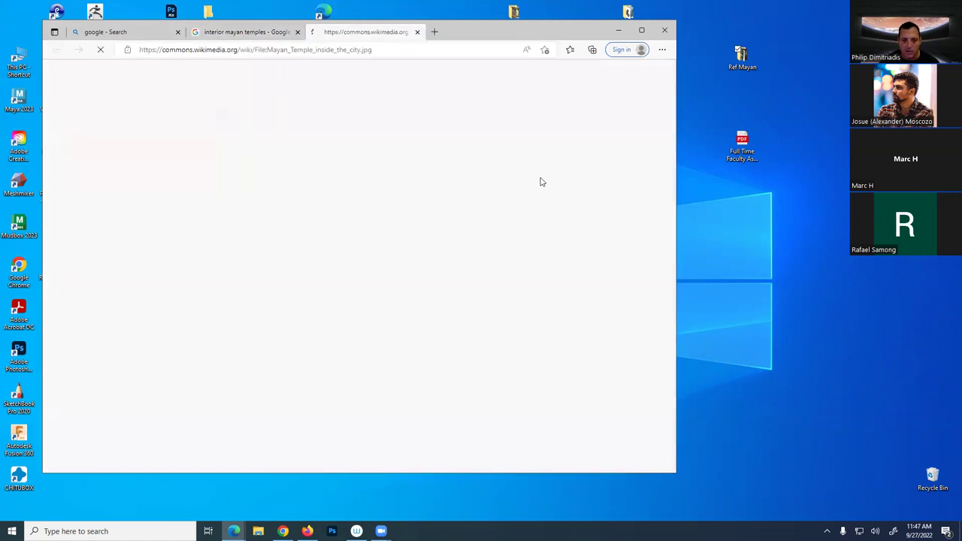
Save the Mayan Temple inside the city photo into the Ref Mayan folder and close its Wikimedia Commons page
{"action": "scroll", "coordinate": [446, 329], "scroll_direction": "down", "scroll_amount": 2}
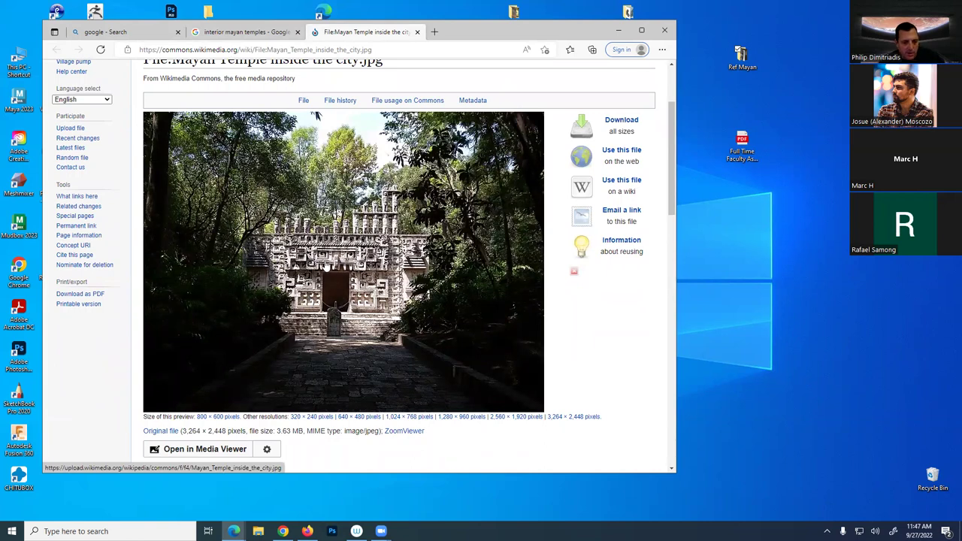
{"action": "scroll", "coordinate": [353, 266], "scroll_direction": "up", "scroll_amount": 2}
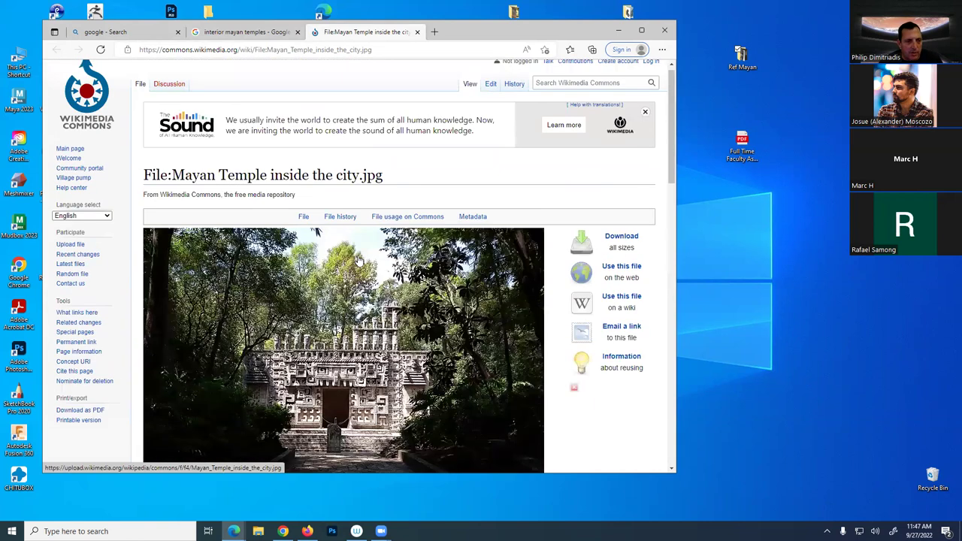
{"action": "scroll", "coordinate": [360, 264], "scroll_direction": "down", "scroll_amount": 4}
{"action": "scroll", "coordinate": [359, 265], "scroll_direction": "up", "scroll_amount": 2}
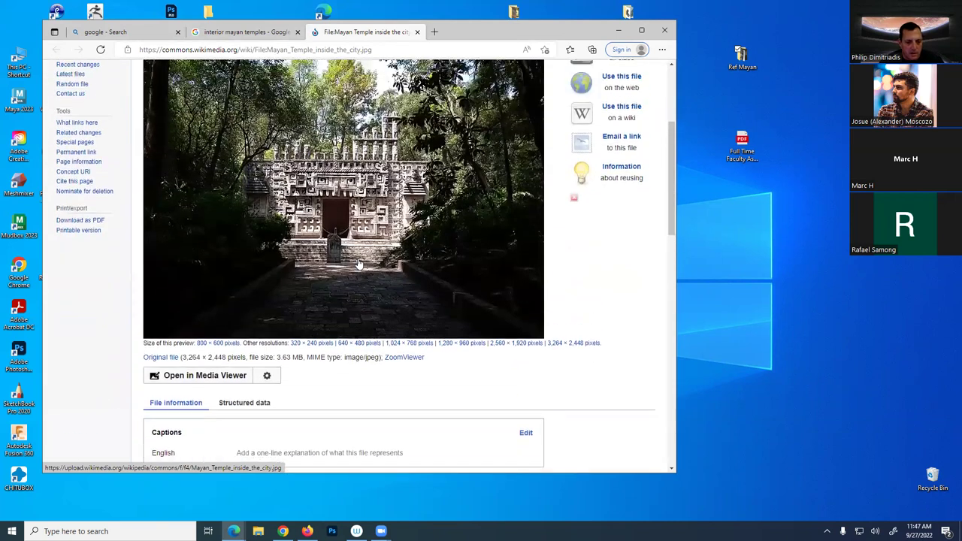
{"action": "left_click_drag", "start_coordinate": [740, 47], "coordinate": [742, 54]}
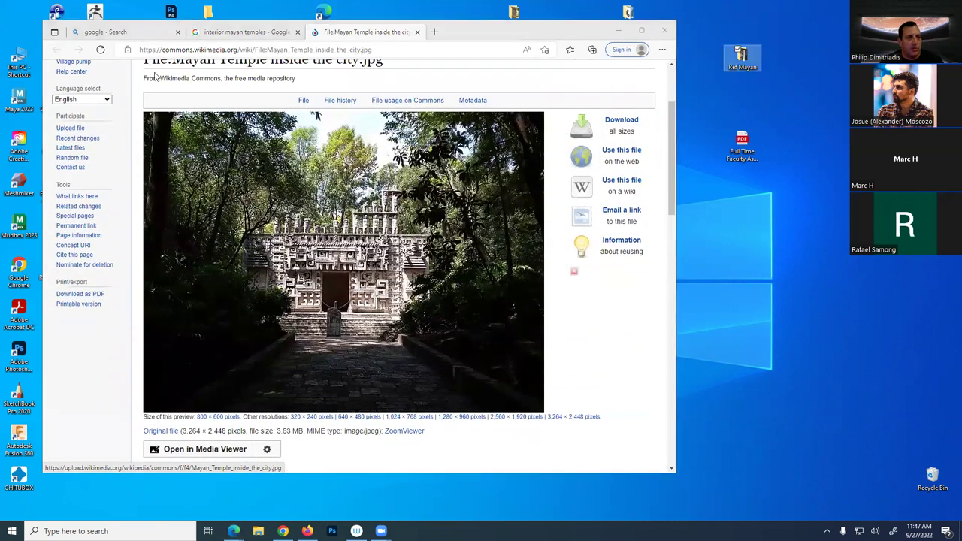
{"action": "left_click", "coordinate": [417, 32]}
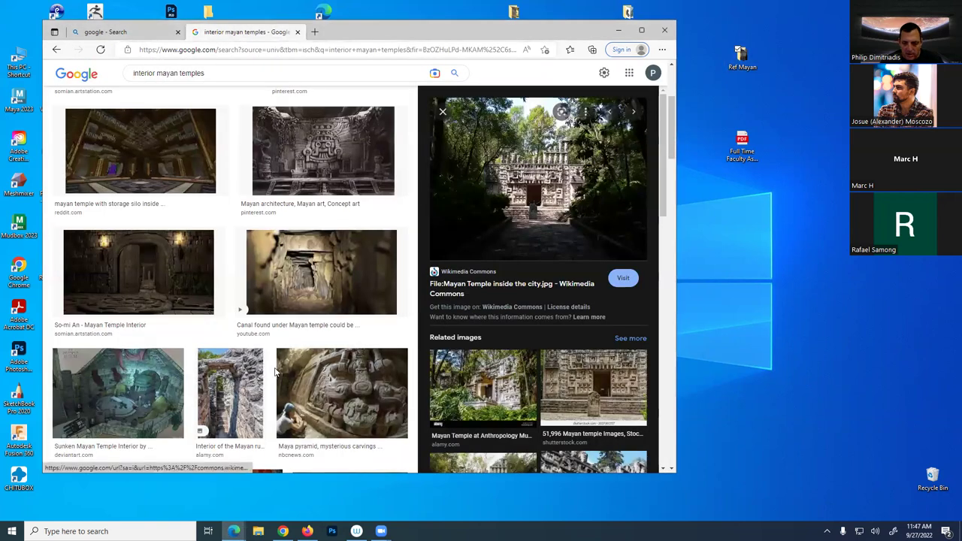
Open the related Mayan Temple at Anthropology Museum photo on Alamy and enlarge its preview
{"action": "scroll", "coordinate": [389, 378], "scroll_direction": "down", "scroll_amount": 4}
{"action": "scroll", "coordinate": [491, 360], "scroll_direction": "down", "scroll_amount": 2}
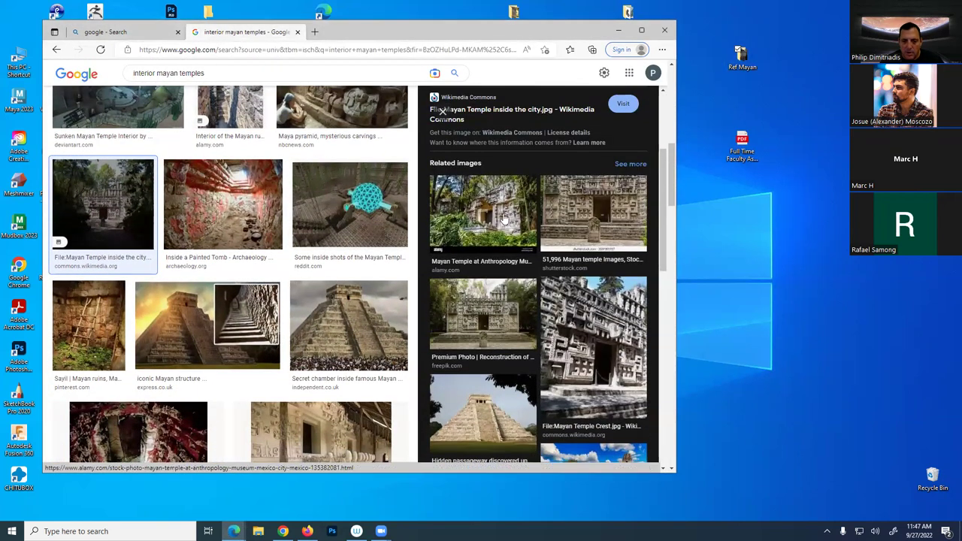
{"action": "left_click", "coordinate": [505, 215]}
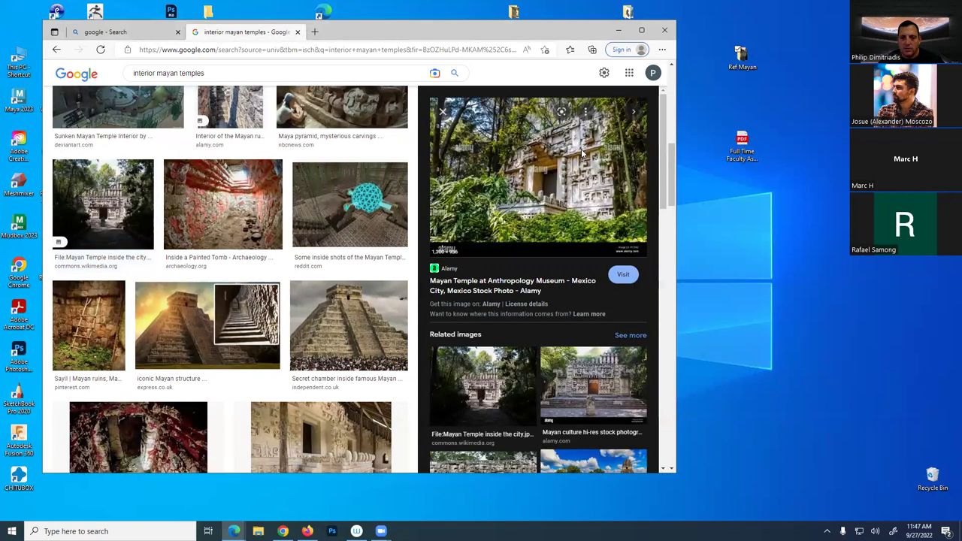
{"action": "left_click", "coordinate": [580, 151]}
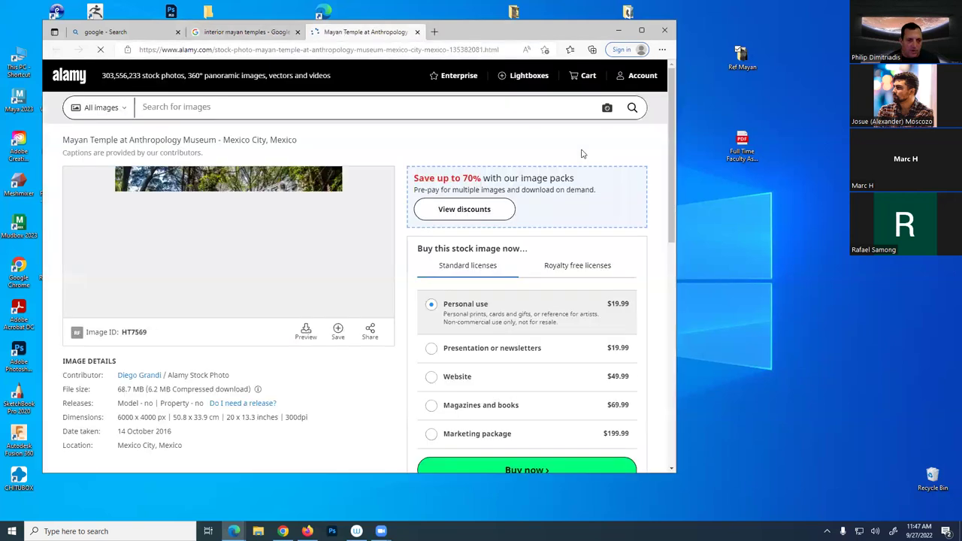
{"action": "left_click", "coordinate": [228, 261]}
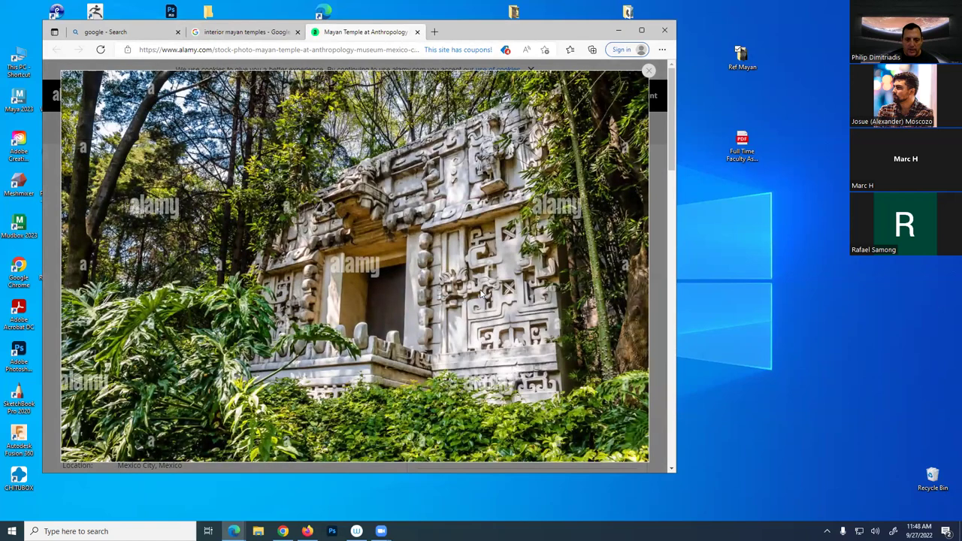
Capture the enlarged Alamy preview of the Mayan Temple with a rectangular snip in Snipping Tool
{"action": "left_click_drag", "start_coordinate": [397, 199], "coordinate": [479, 193]}
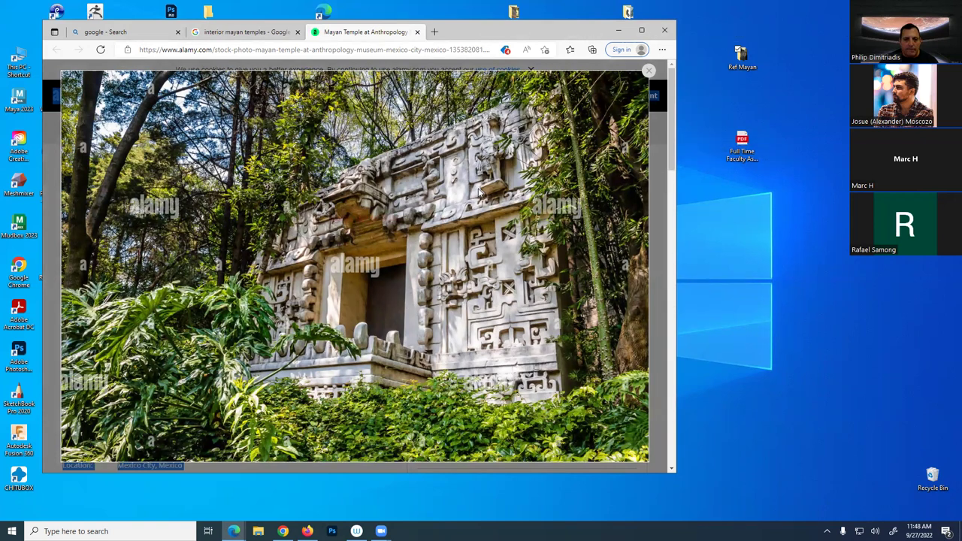
{"action": "left_click", "coordinate": [113, 532]}
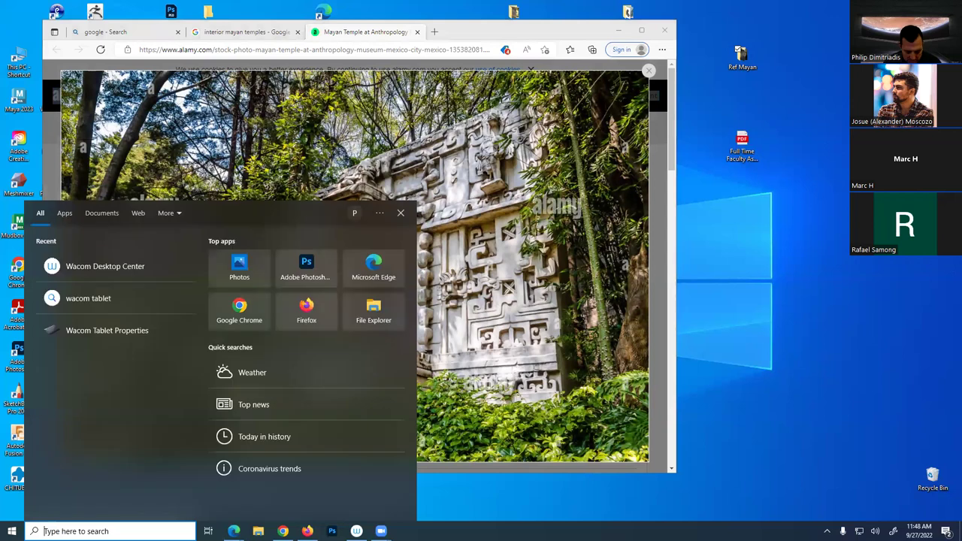
{"action": "type", "text": "smni"}
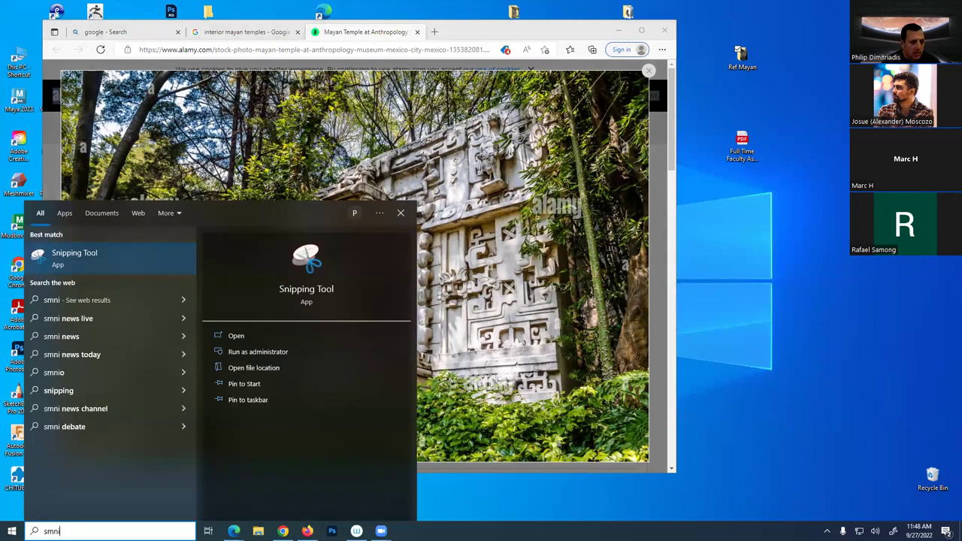
{"action": "left_click", "coordinate": [71, 256]}
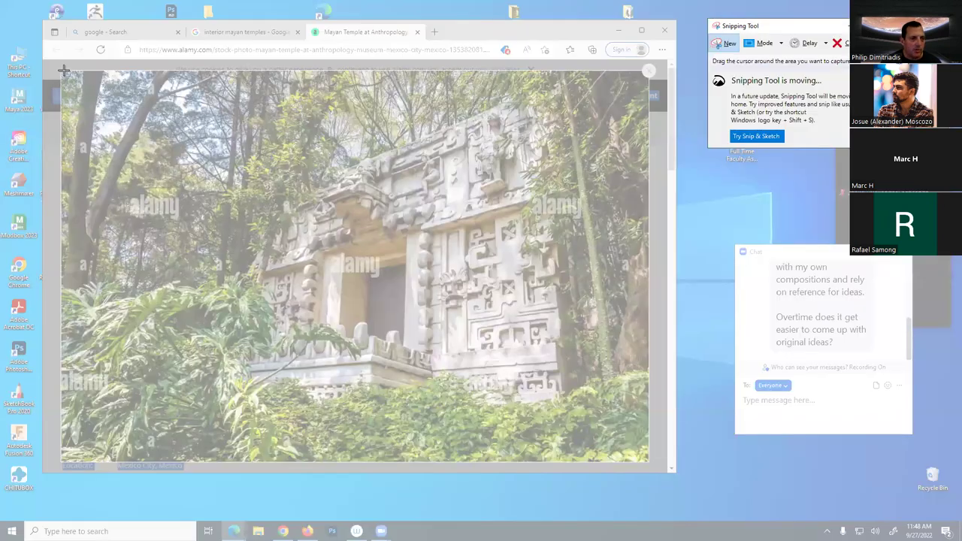
{"action": "left_click_drag", "start_coordinate": [62, 71], "coordinate": [653, 465]}
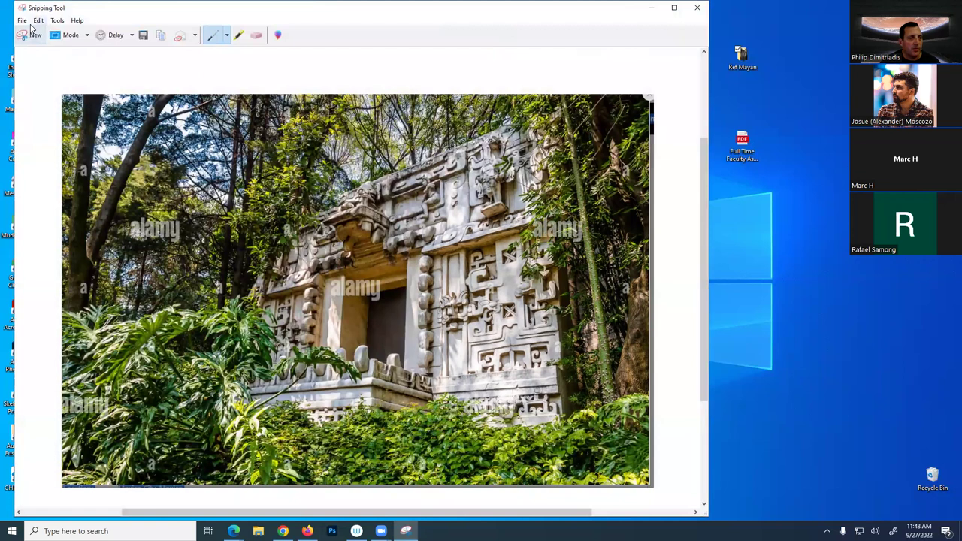
Save the snip as a JPEG named Front in the Ref Mayan desktop folder and close Snipping Tool
{"action": "left_click", "coordinate": [22, 20]}
{"action": "left_click", "coordinate": [43, 47]}
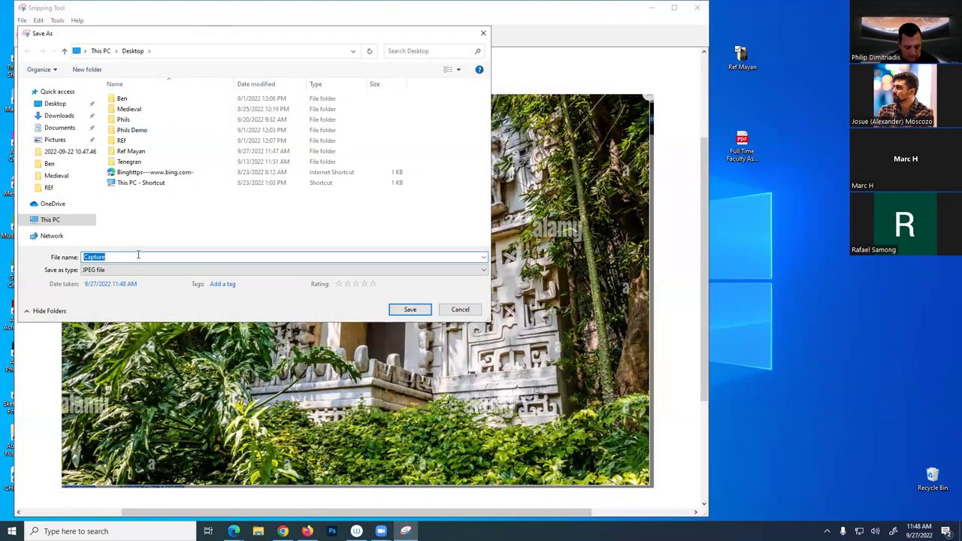
{"action": "type", "text": "Front"}
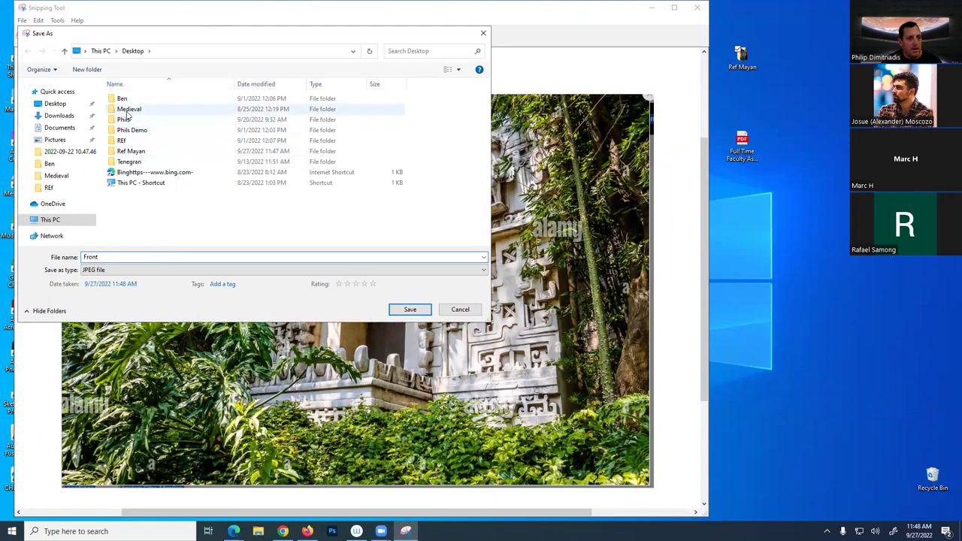
{"action": "double_click", "coordinate": [130, 152]}
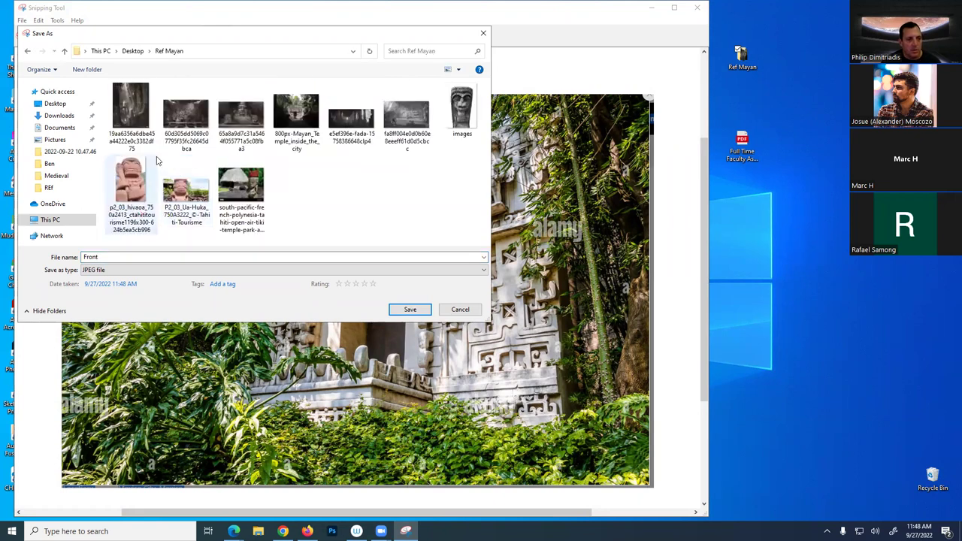
{"action": "left_click", "coordinate": [407, 309]}
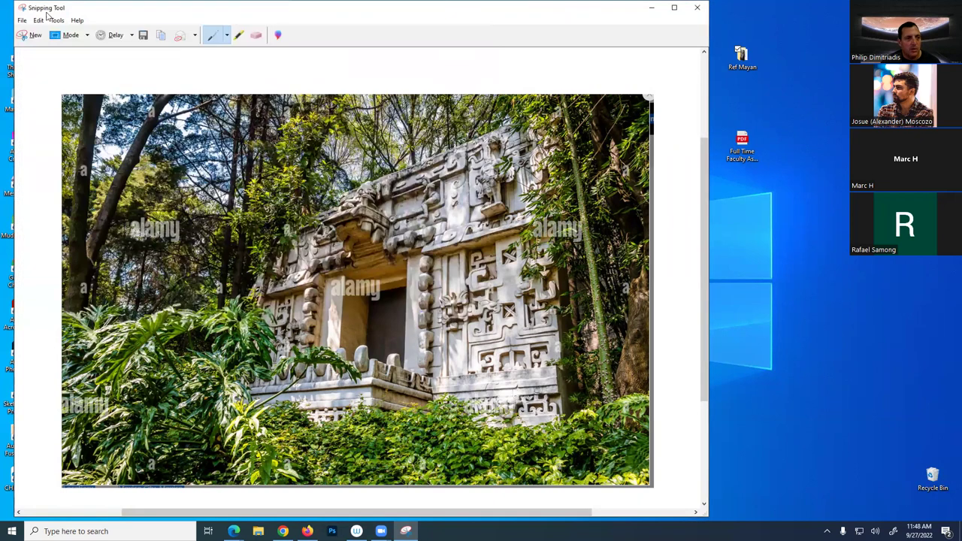
{"action": "left_click", "coordinate": [695, 8]}
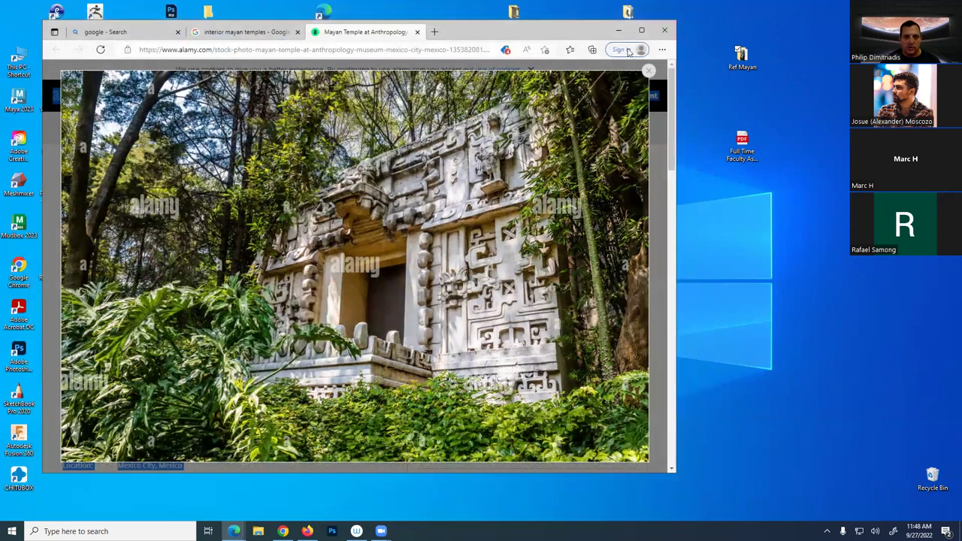
Close the Alamy page and preview the related Door to the Underworld image in the Google results
{"action": "left_click", "coordinate": [664, 33]}
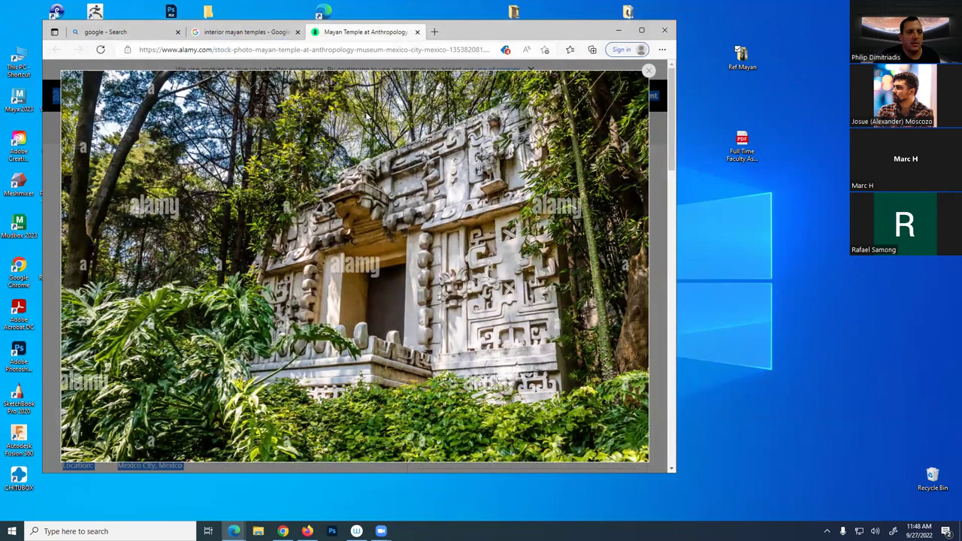
{"action": "scroll", "coordinate": [365, 115], "scroll_direction": "down", "scroll_amount": 2}
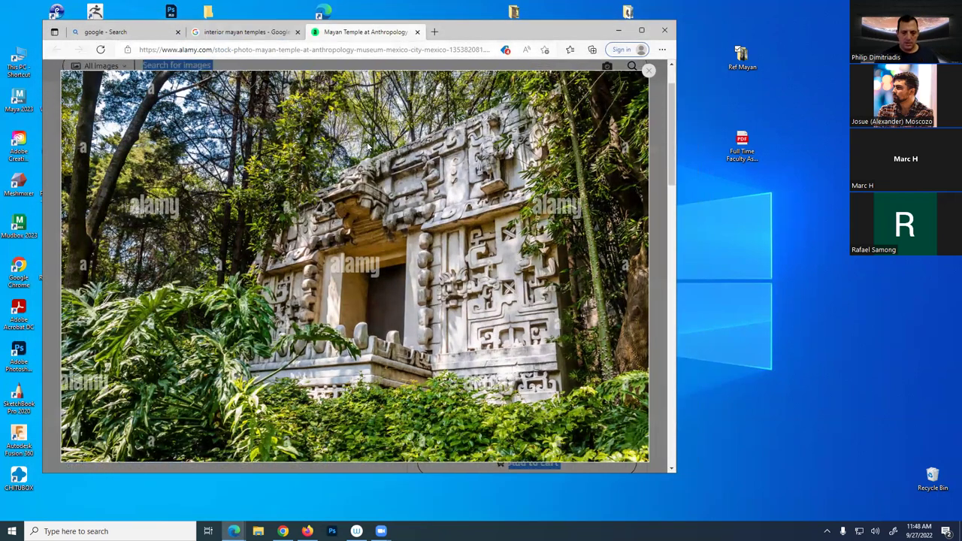
{"action": "left_click", "coordinate": [417, 32]}
{"action": "scroll", "coordinate": [462, 309], "scroll_direction": "down", "scroll_amount": 3}
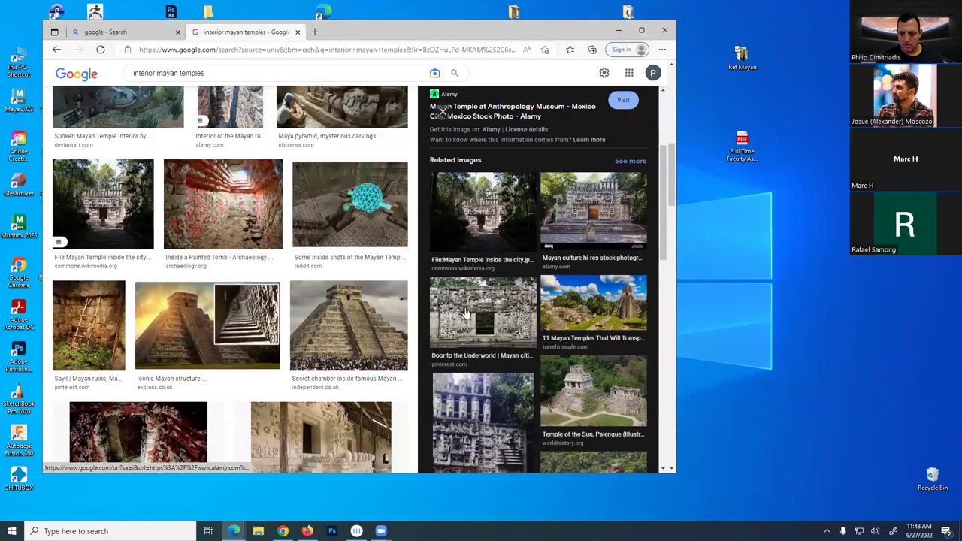
{"action": "scroll", "coordinate": [466, 313], "scroll_direction": "down", "scroll_amount": 3}
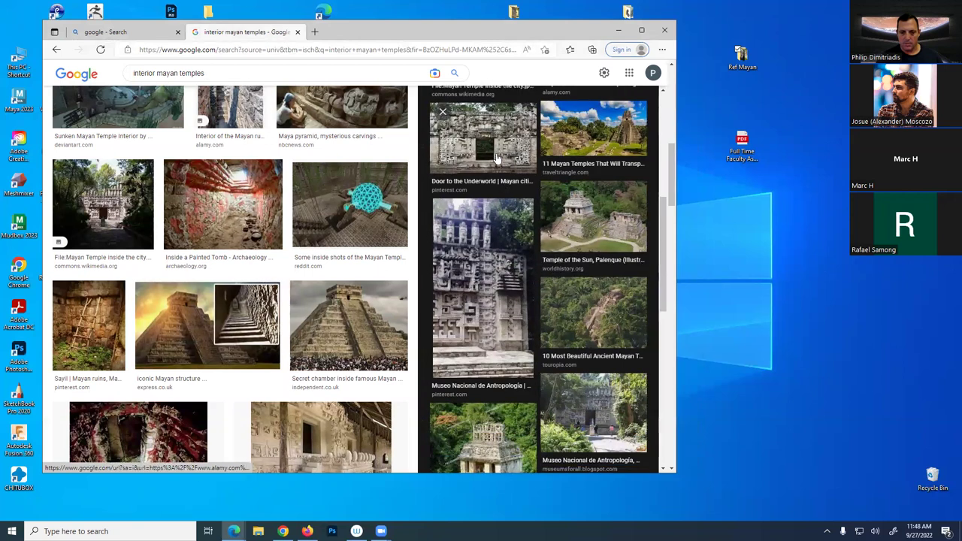
{"action": "left_click", "coordinate": [496, 158]}
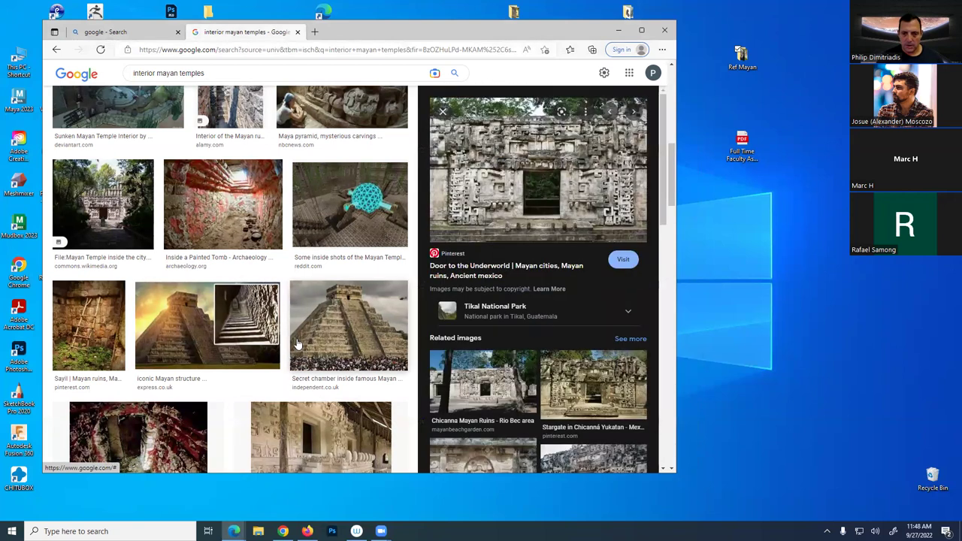
Browse further "interior mayan temples" image results and open the source page of the Top Mayan Ruins near Cancun photo
{"action": "scroll", "coordinate": [297, 344], "scroll_direction": "down", "scroll_amount": 5}
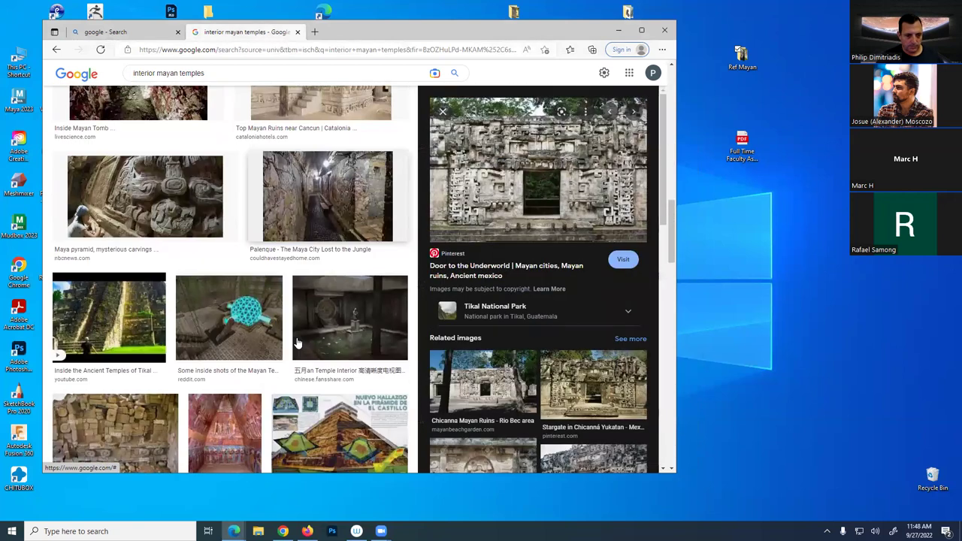
{"action": "scroll", "coordinate": [297, 343], "scroll_direction": "down", "scroll_amount": 5}
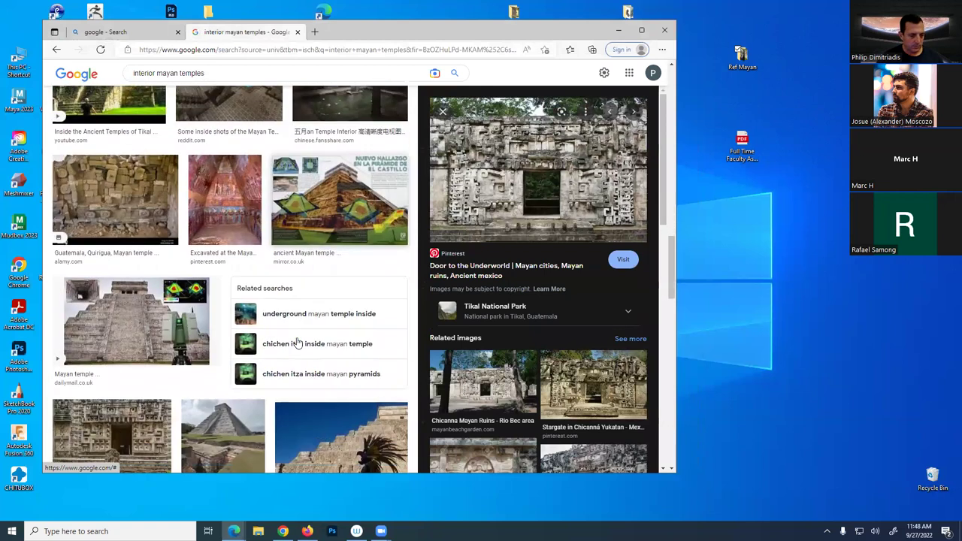
{"action": "scroll", "coordinate": [297, 344], "scroll_direction": "down", "scroll_amount": 5}
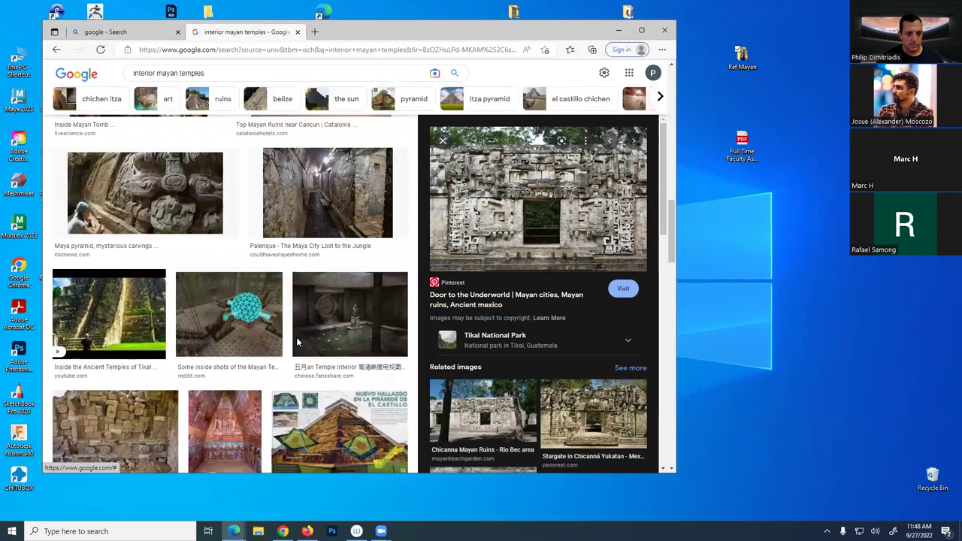
{"action": "scroll", "coordinate": [362, 300], "scroll_direction": "up", "scroll_amount": 3}
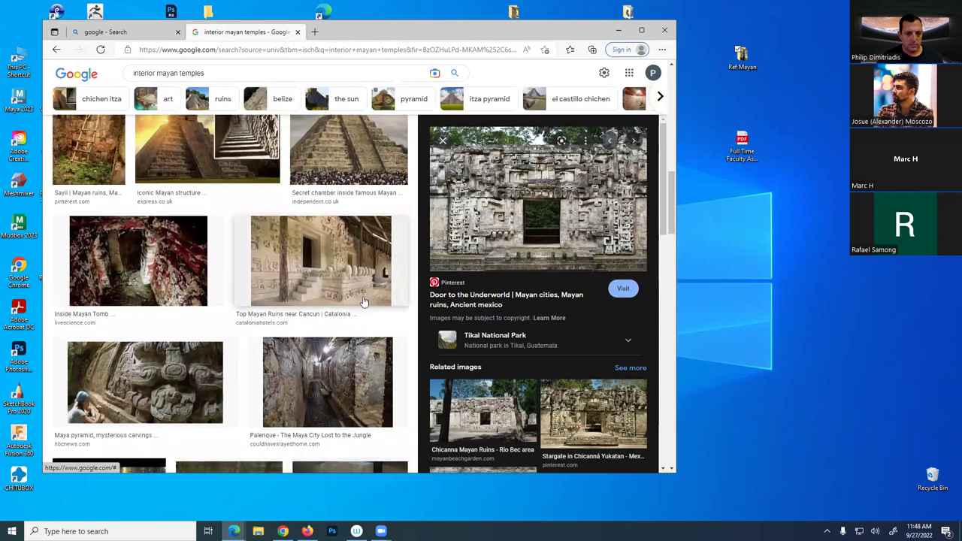
{"action": "left_click", "coordinate": [336, 257]}
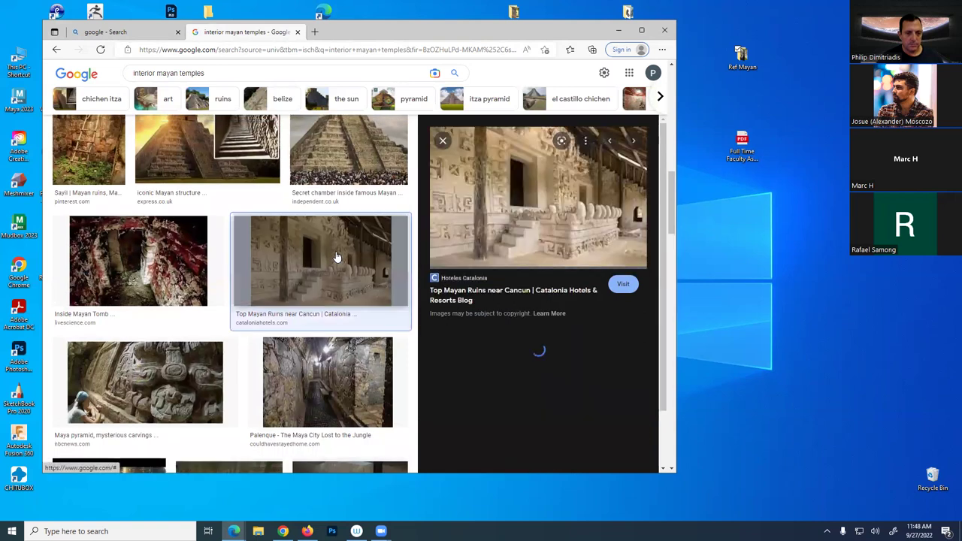
{"action": "left_click", "coordinate": [563, 204]}
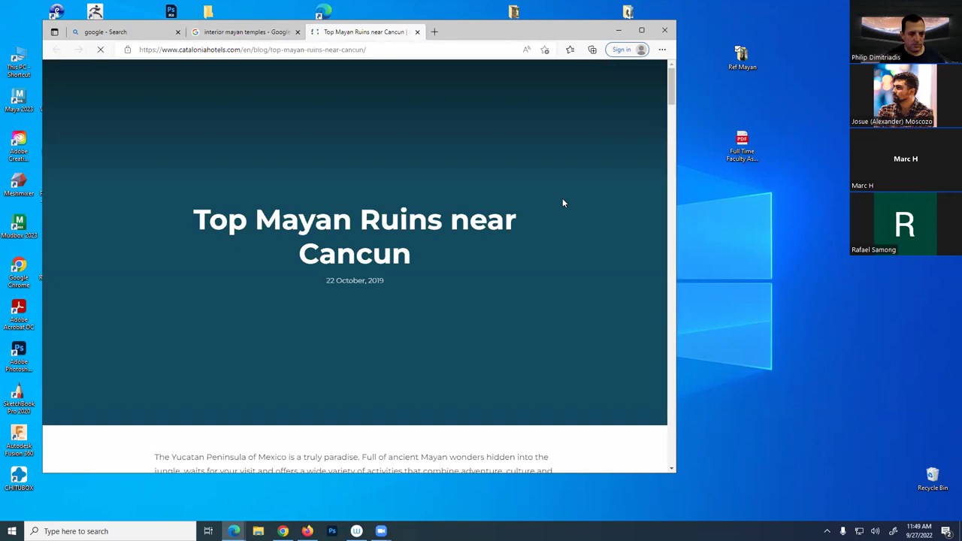
Look through the Catalonia Hotels article on Mayan ruins near Cancun for the carved temple photo
{"action": "scroll", "coordinate": [503, 261], "scroll_direction": "down", "scroll_amount": 4}
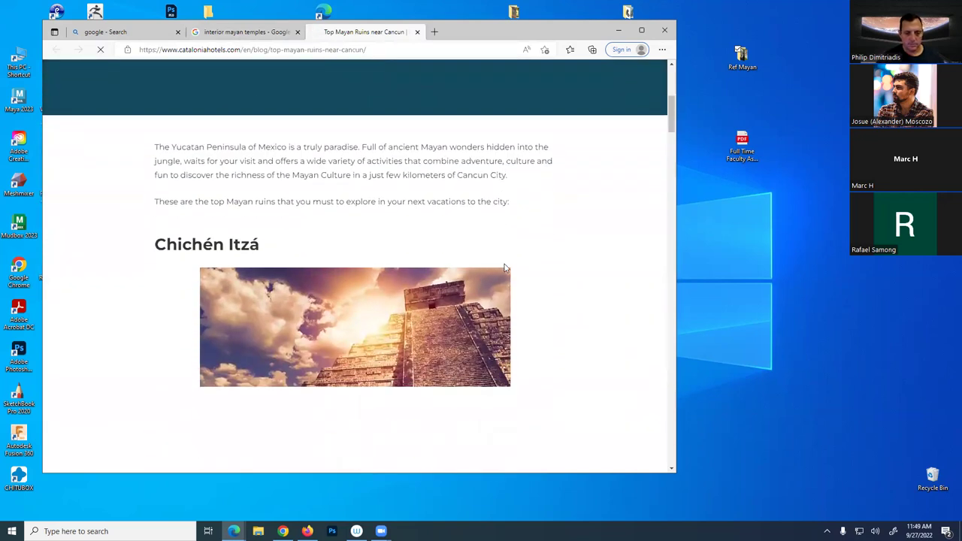
{"action": "scroll", "coordinate": [506, 269], "scroll_direction": "down", "scroll_amount": 10}
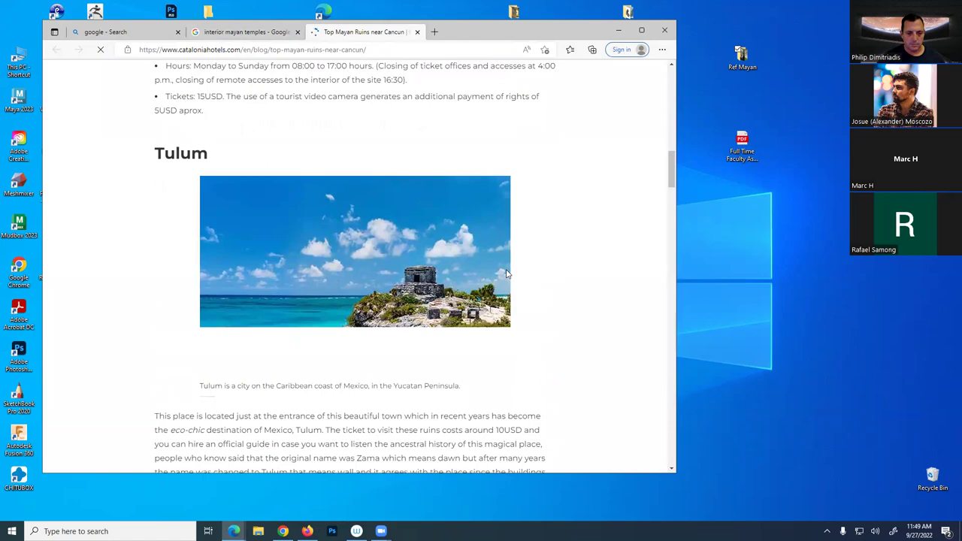
{"action": "scroll", "coordinate": [506, 275], "scroll_direction": "down", "scroll_amount": 13}
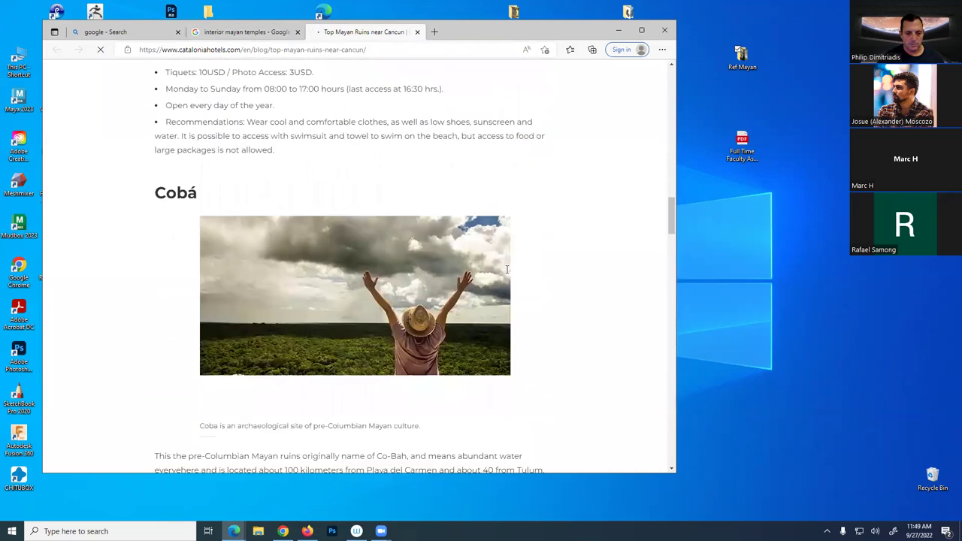
{"action": "scroll", "coordinate": [506, 275], "scroll_direction": "down", "scroll_amount": 7}
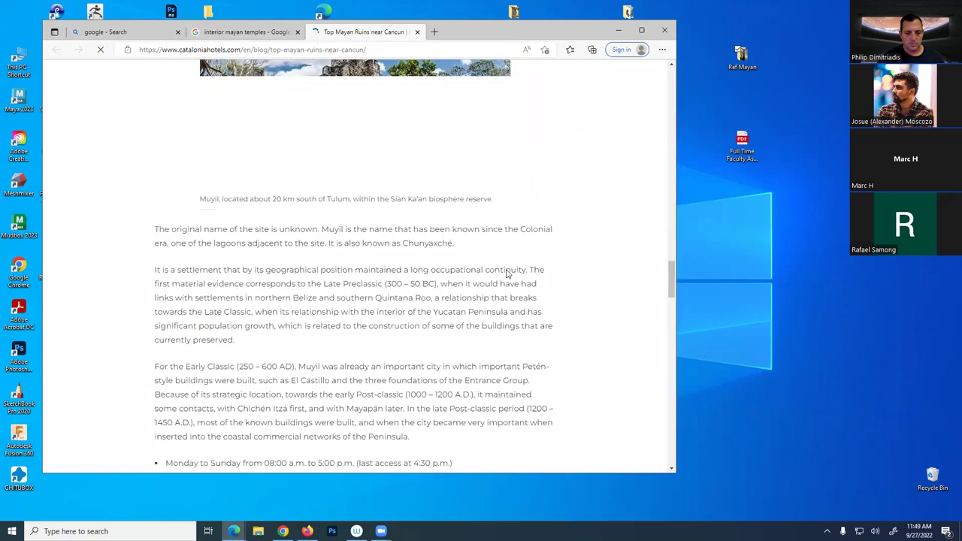
{"action": "scroll", "coordinate": [506, 275], "scroll_direction": "down", "scroll_amount": 15}
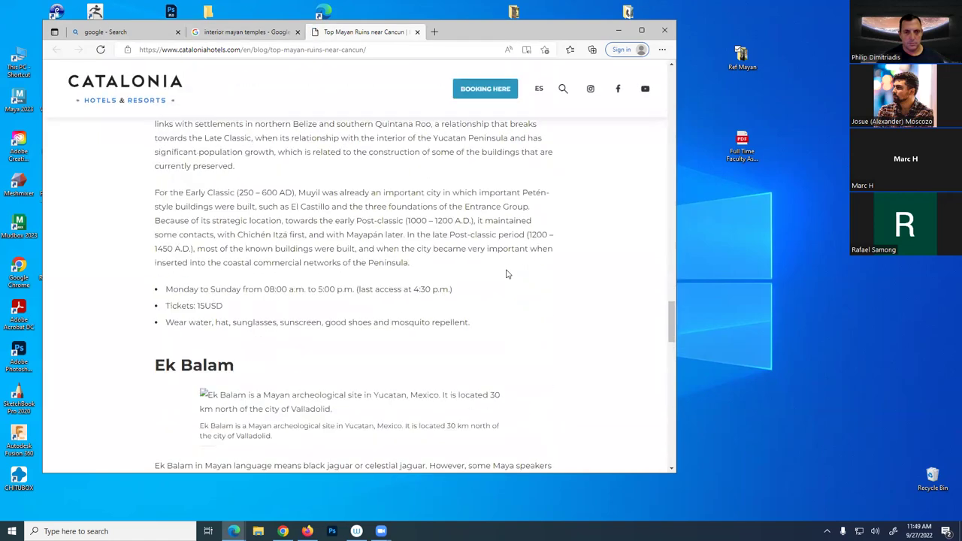
{"action": "scroll", "coordinate": [507, 273], "scroll_direction": "down", "scroll_amount": 10}
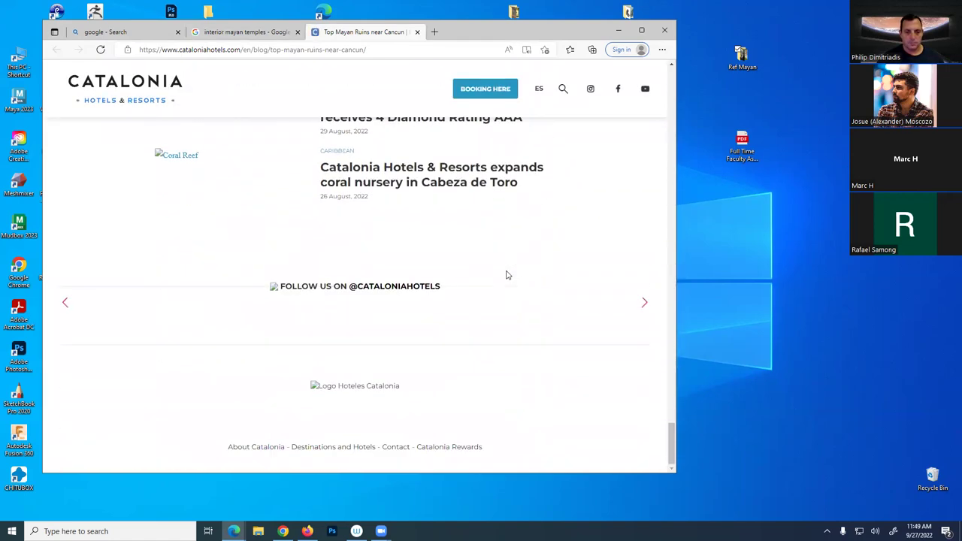
{"action": "scroll", "coordinate": [506, 275], "scroll_direction": "up", "scroll_amount": 20}
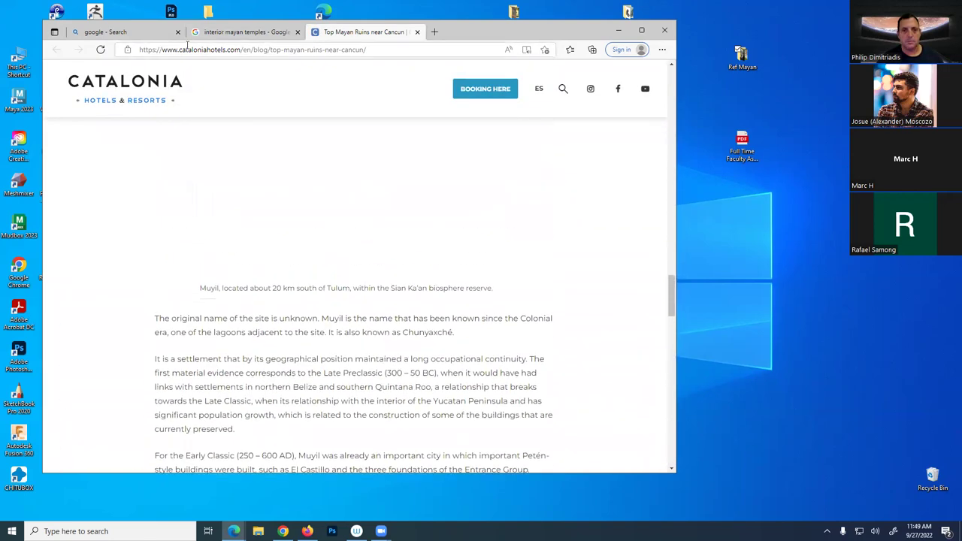
Close the article and the browser window, and move the Ref Mayan folder beside the Ben folder on the desktop
{"action": "left_click", "coordinate": [417, 33]}
{"action": "left_click", "coordinate": [663, 29]}
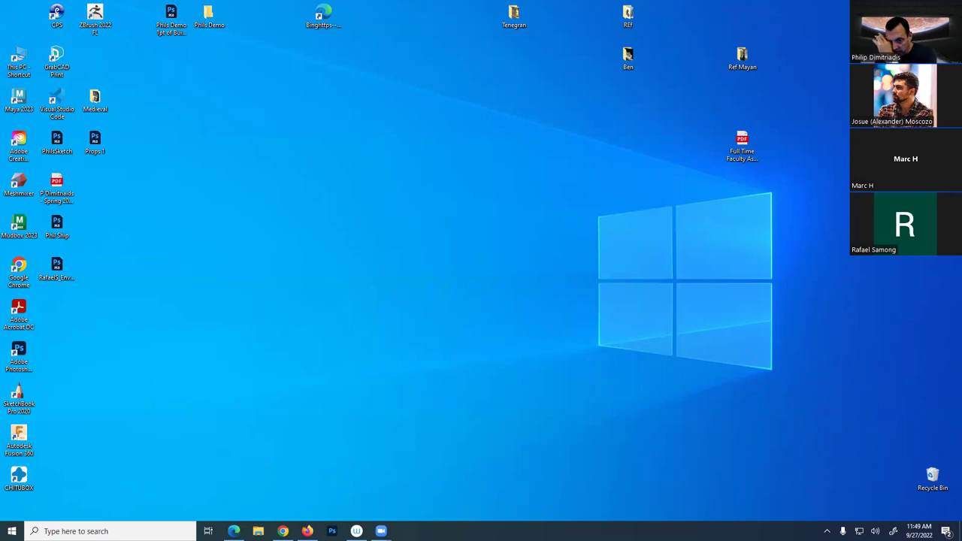
{"action": "left_click_drag", "start_coordinate": [742, 57], "coordinate": [671, 60]}
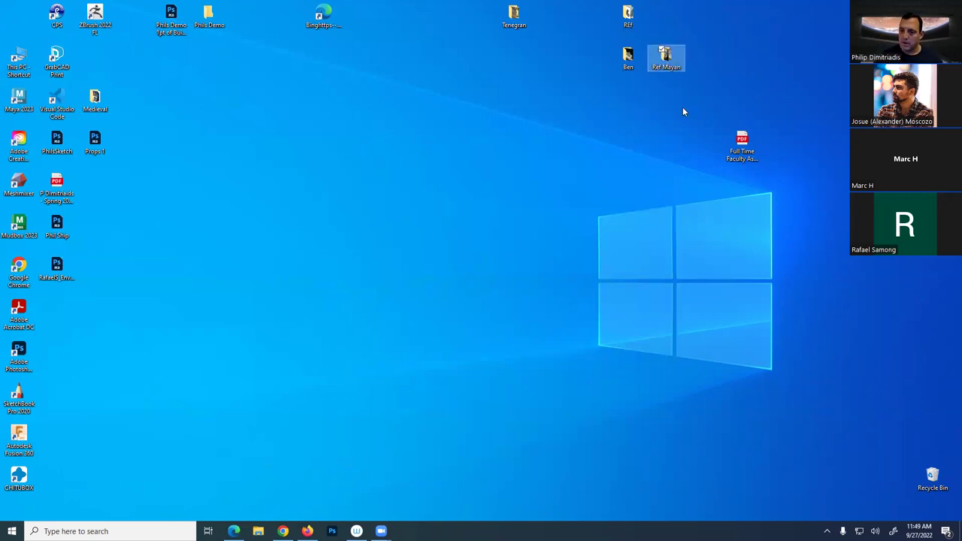
{"action": "left_click", "coordinate": [525, 272]}
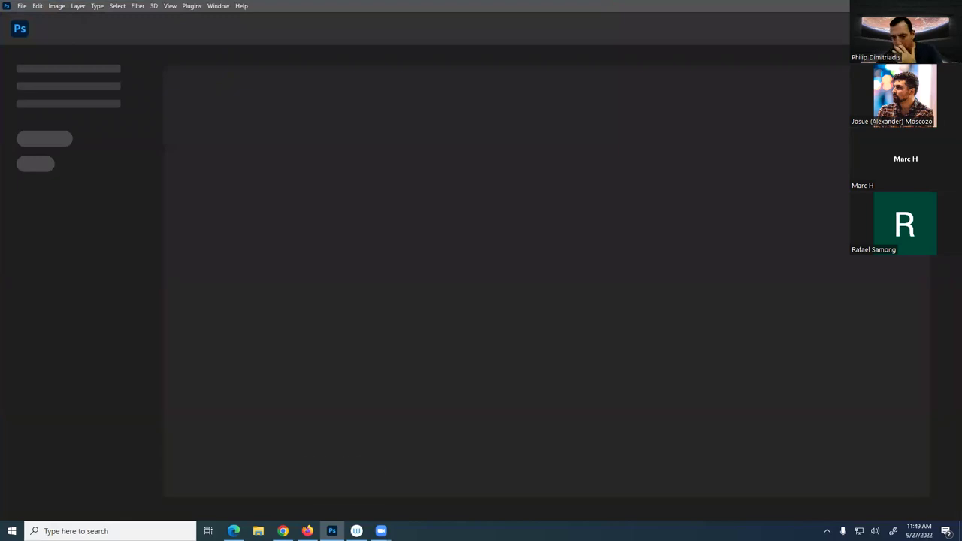
Create a new Photoshop document from the recent 17 x 11 in, 200 ppi custom preset
{"action": "left_click", "coordinate": [22, 6]}
{"action": "left_click", "coordinate": [31, 16]}
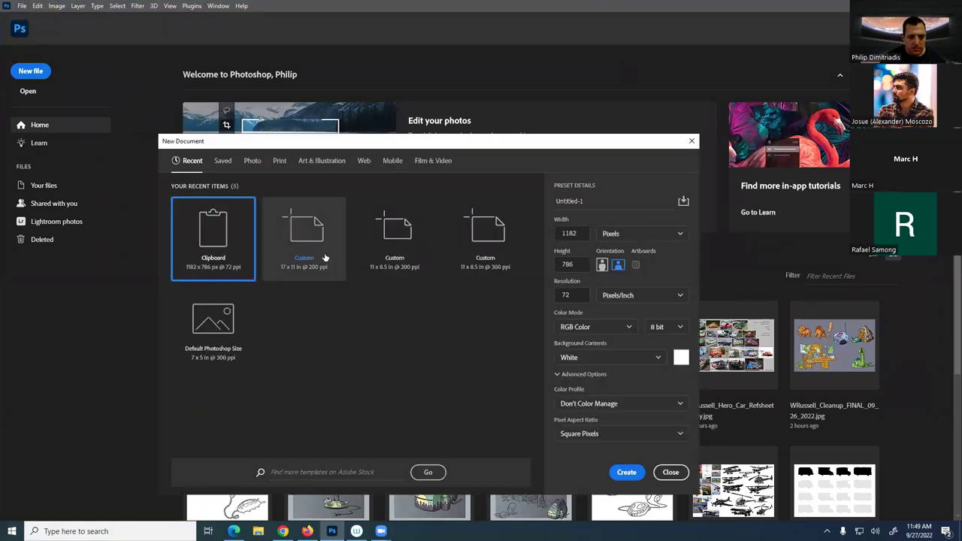
{"action": "key", "text": "Escape"}
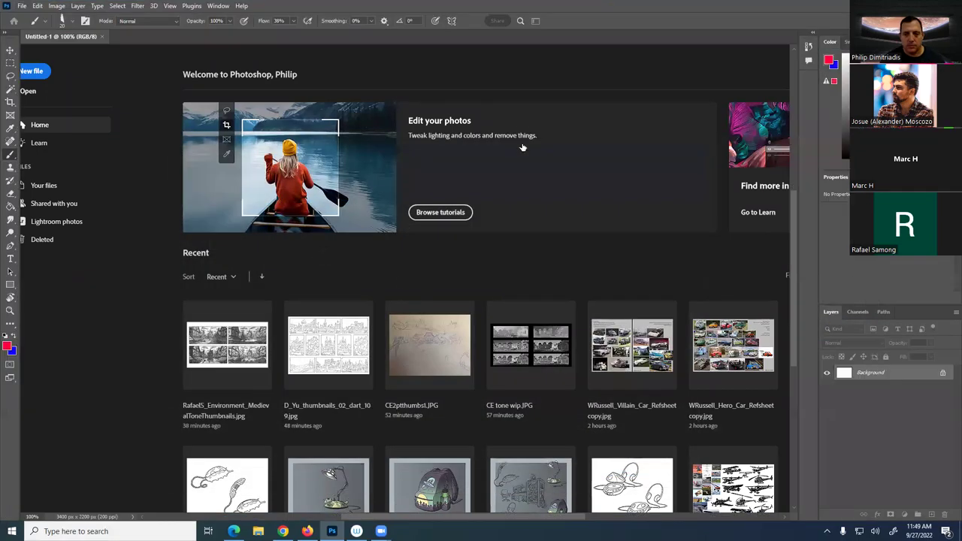
{"action": "key", "text": "ctrl+plus"}
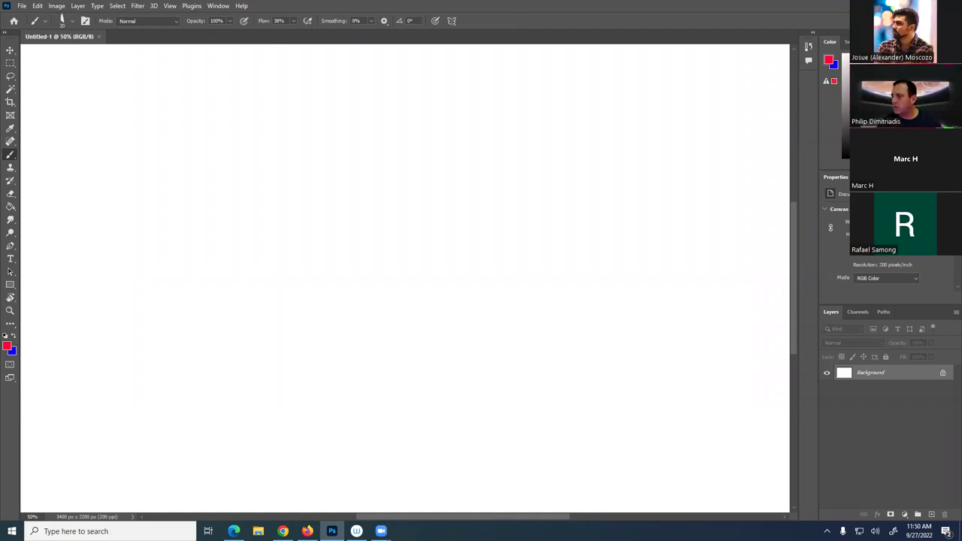
{"action": "left_click", "coordinate": [234, 531]}
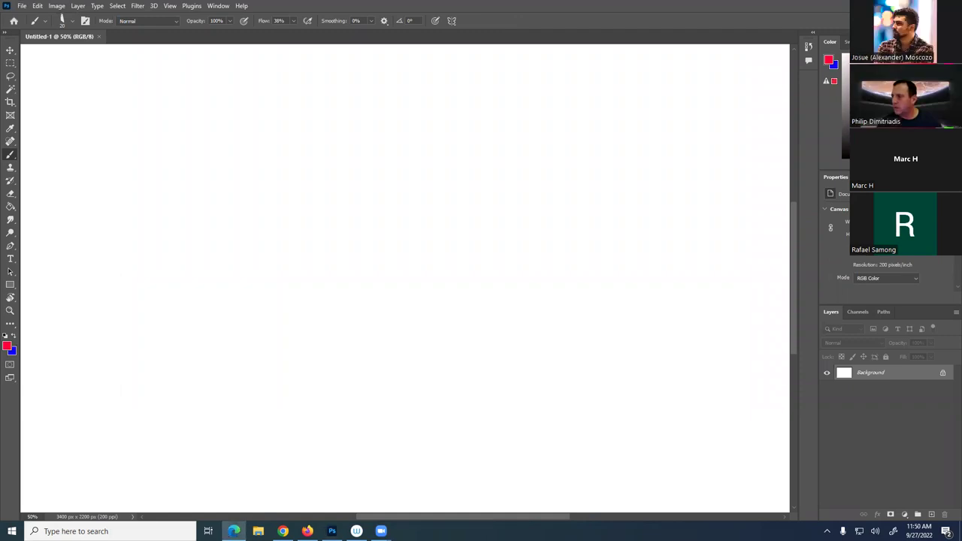
{"action": "left_click", "coordinate": [578, 42]}
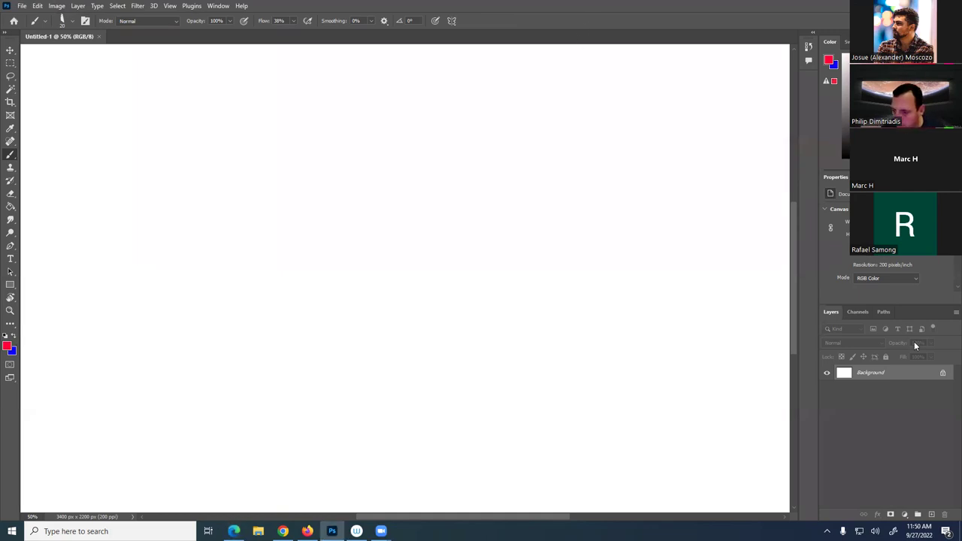
Convert the Background to a regular layer, and prepare an empty layer above it with blue as the foreground color
{"action": "double_click", "coordinate": [914, 376]}
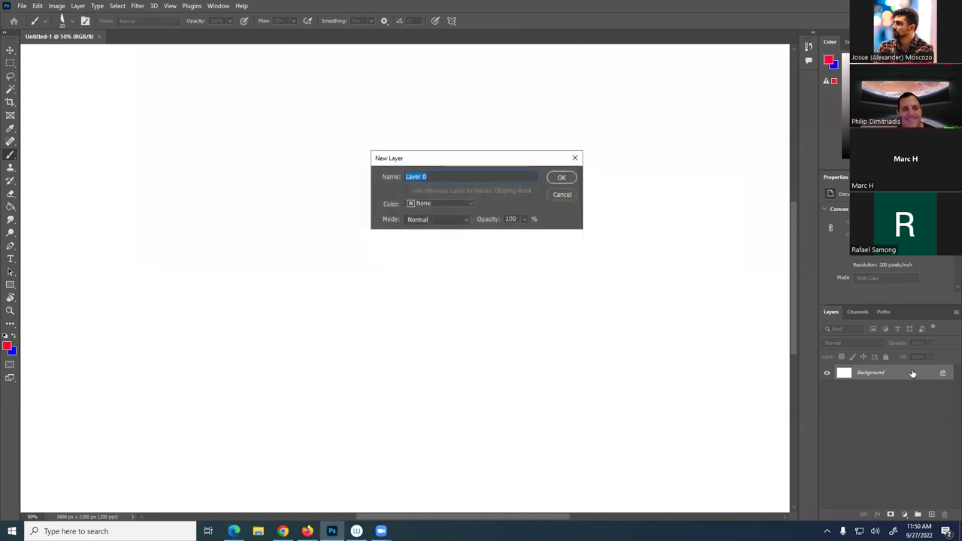
{"action": "left_click", "coordinate": [562, 177]}
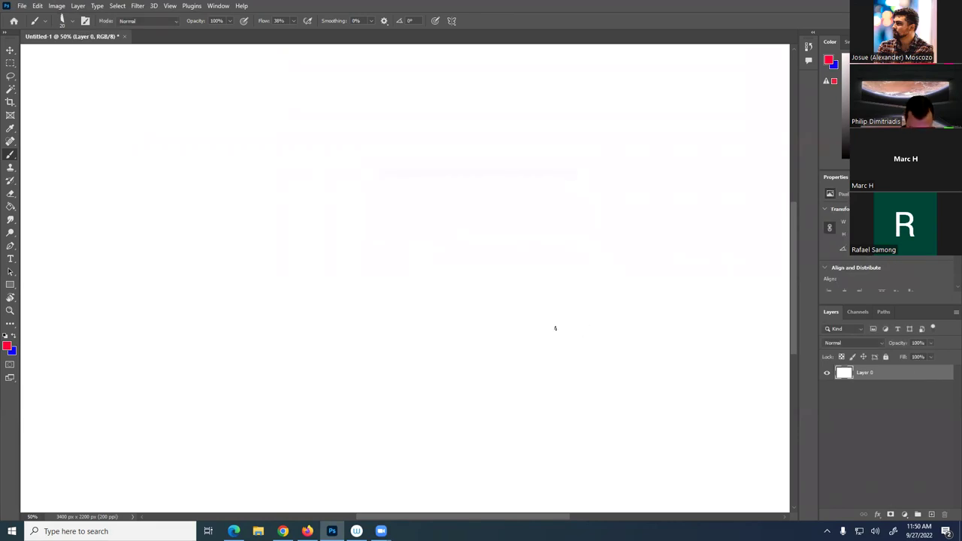
{"action": "left_click", "coordinate": [932, 515]}
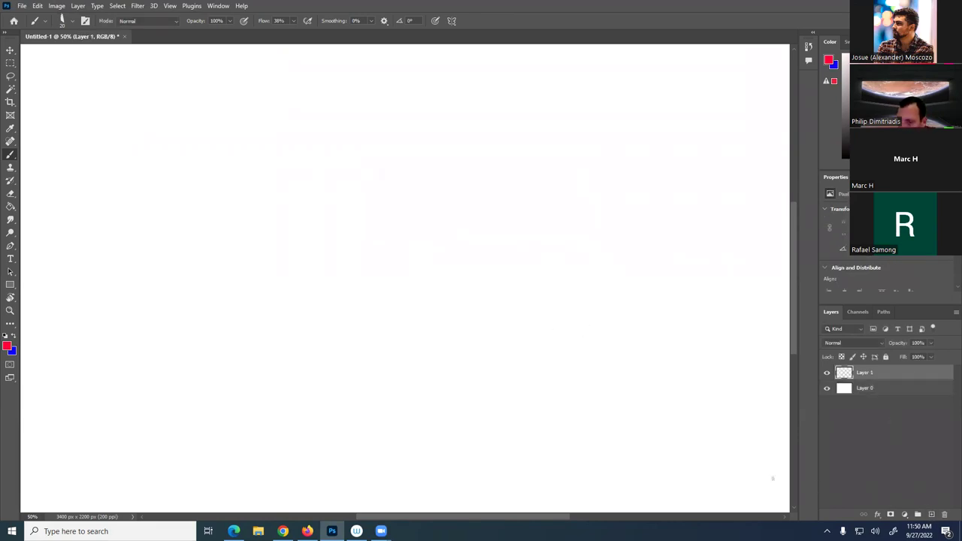
{"action": "key", "text": "ctrl+minus"}
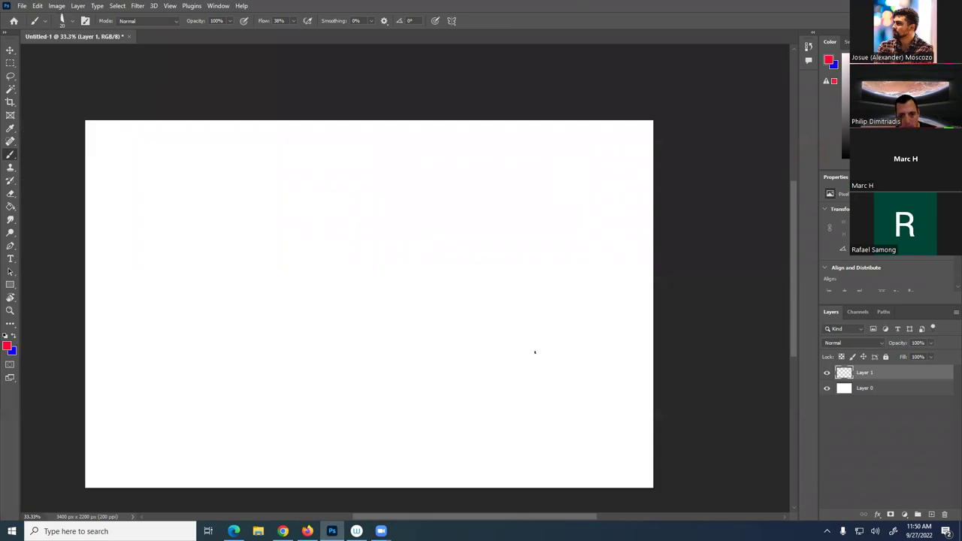
{"action": "key", "text": "ctrl+plus"}
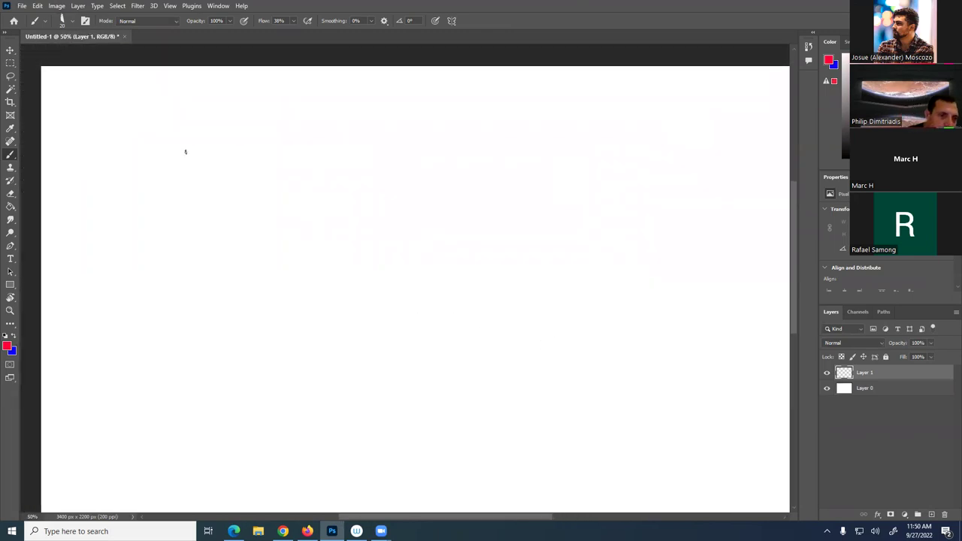
{"action": "left_click", "coordinate": [16, 337]}
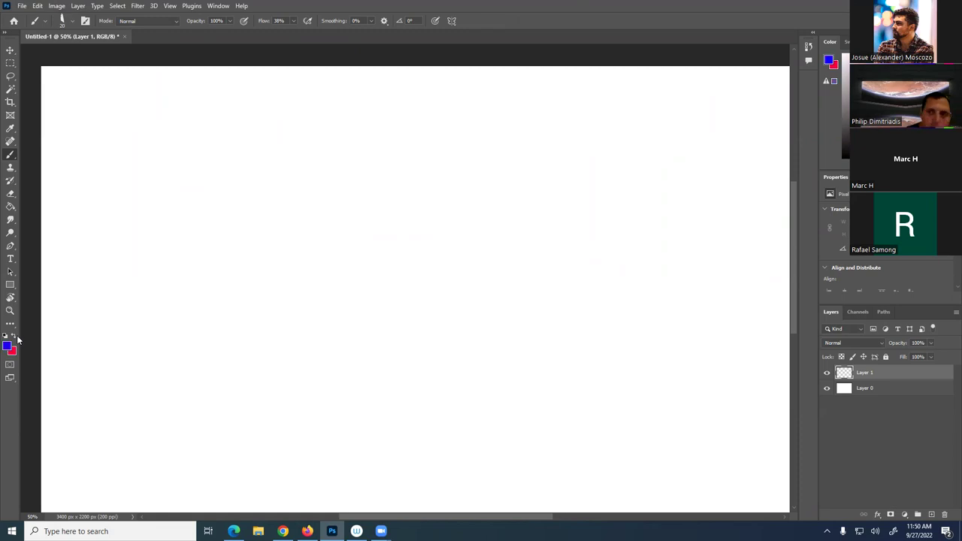
Uncover the desktop from behind the Photoshop window and open the Ref Mayan folder in File Explorer
{"action": "double_click", "coordinate": [719, 8]}
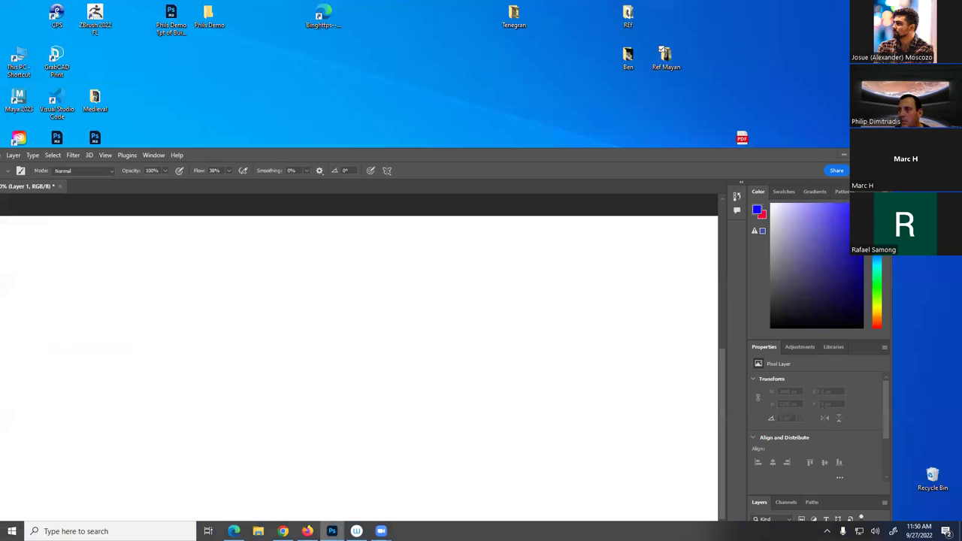
{"action": "left_click_drag", "start_coordinate": [665, 54], "coordinate": [332, 531]}
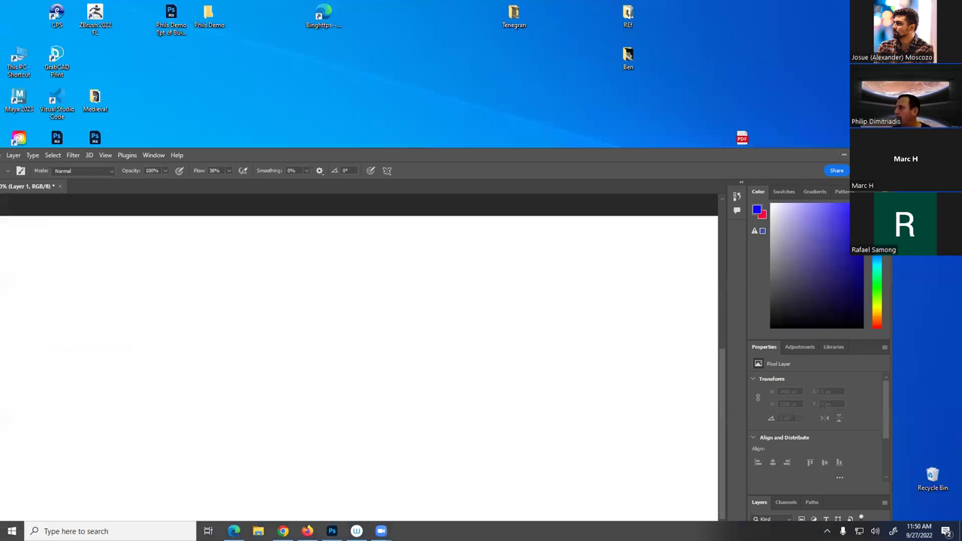
{"action": "left_click", "coordinate": [258, 530]}
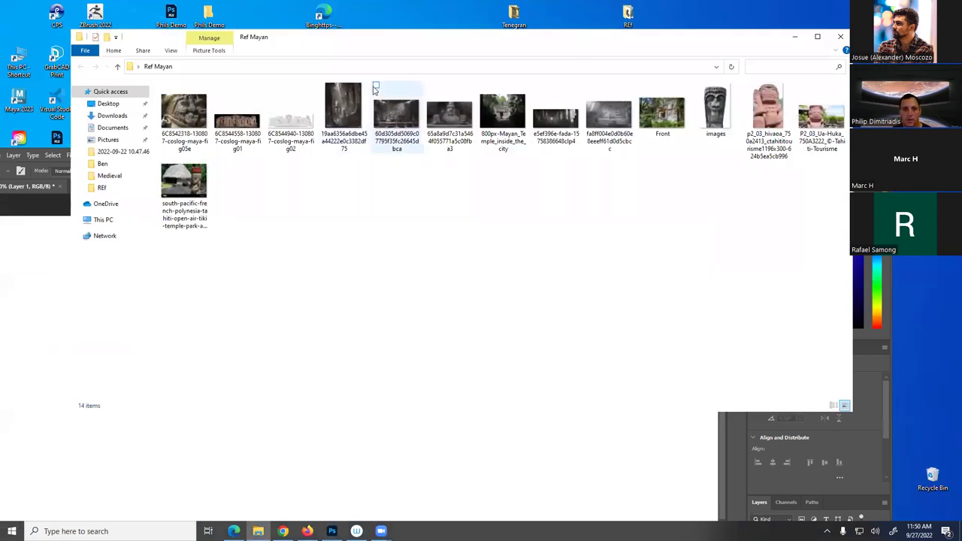
Try selecting all the reference images in the Ref Mayan folder together and bring up their file options
{"action": "left_click", "coordinate": [185, 112]}
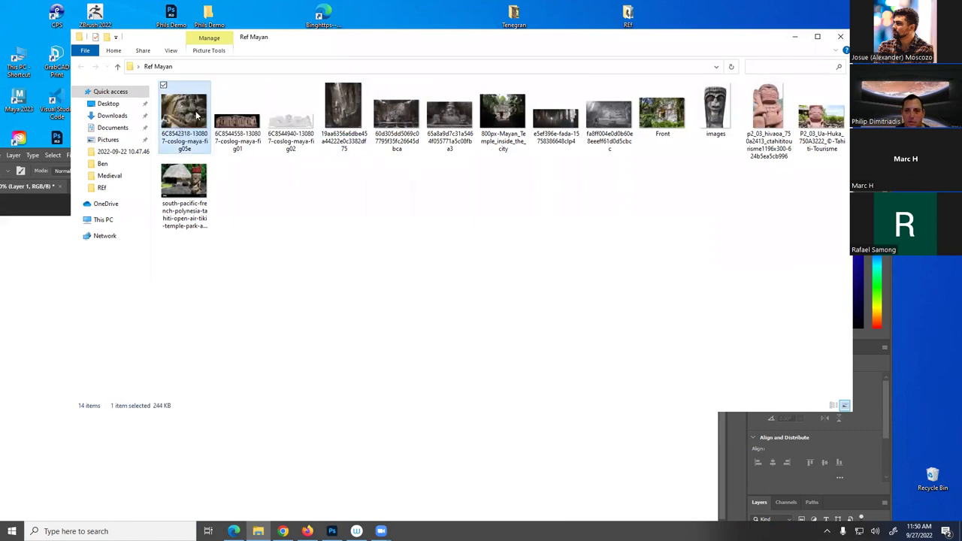
{"action": "left_click", "coordinate": [194, 173], "text": "shift"}
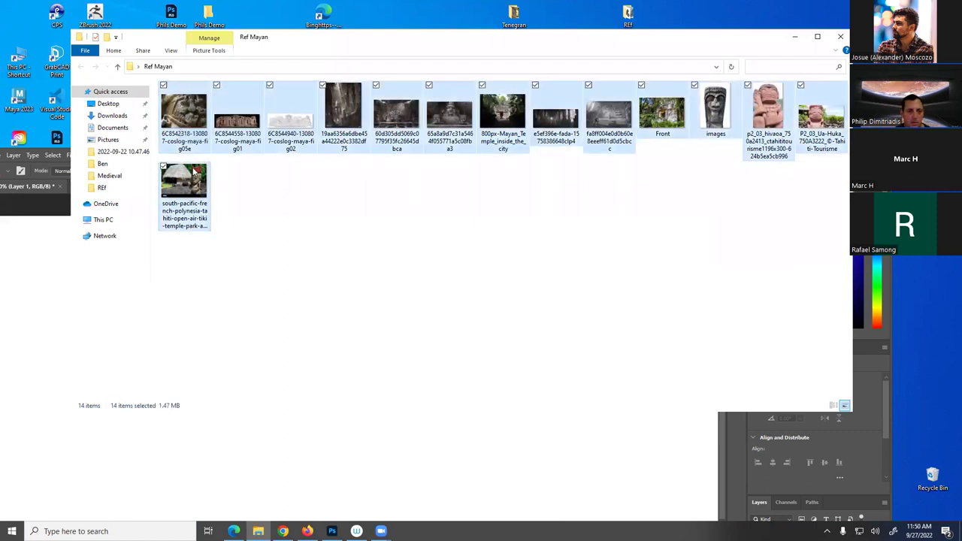
{"action": "left_click", "coordinate": [188, 125]}
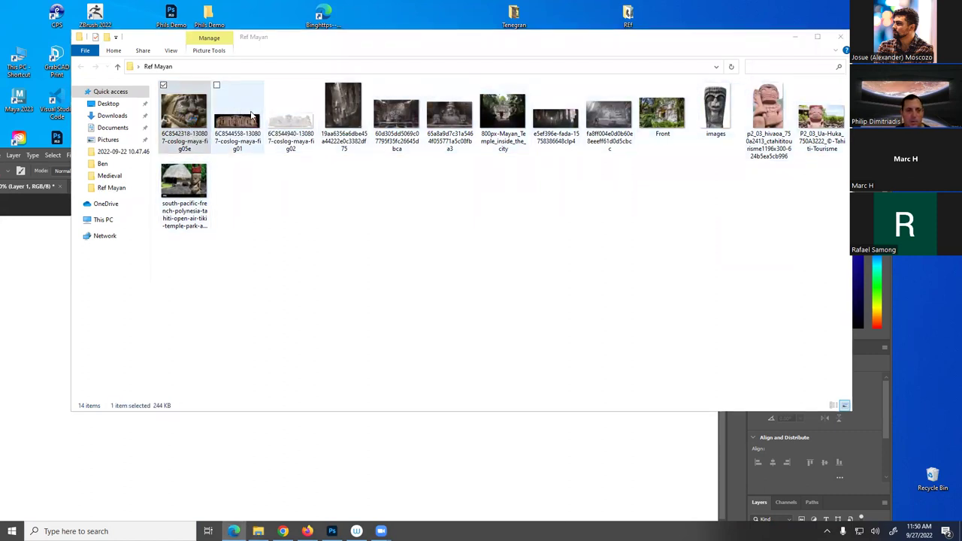
{"action": "left_click", "coordinate": [205, 190], "text": "shift"}
{"action": "left_click", "coordinate": [199, 125]}
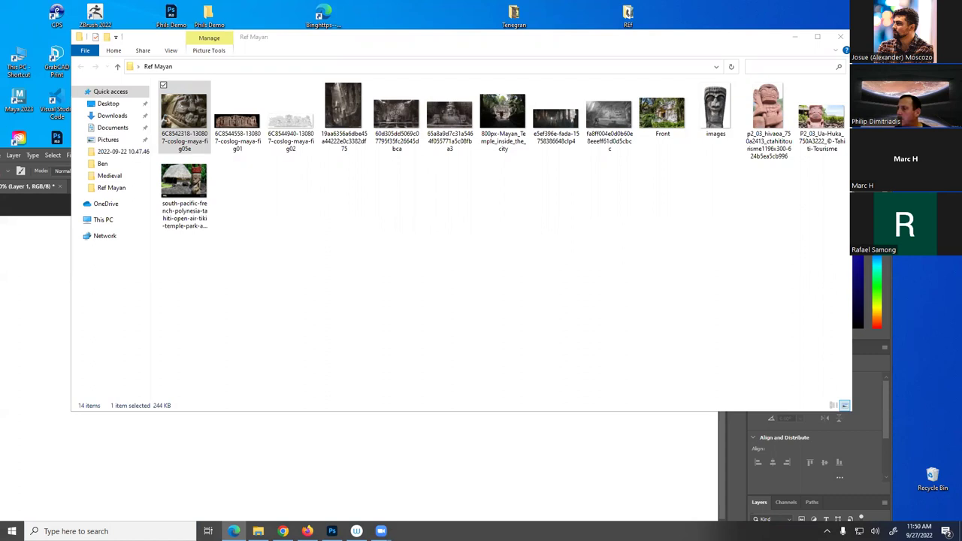
{"action": "left_click", "coordinate": [236, 178]}
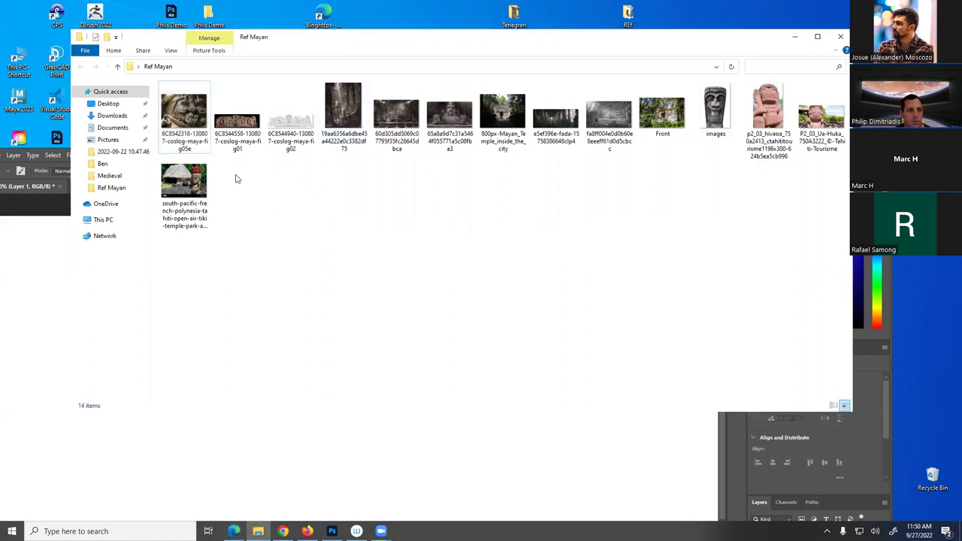
{"action": "left_click_drag", "start_coordinate": [682, 249], "coordinate": [324, 83]}
{"action": "left_click", "coordinate": [399, 234]}
{"action": "key", "text": "ctrl+a"}
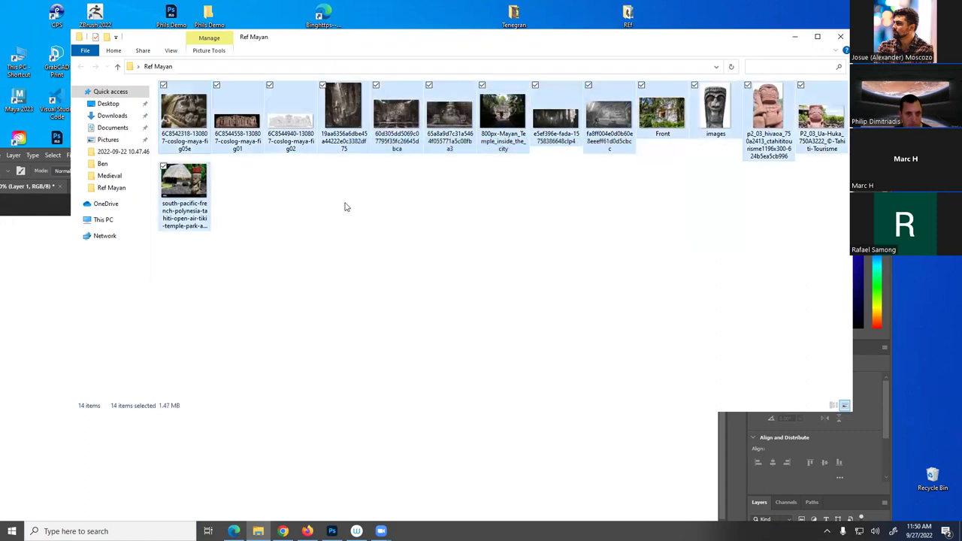
{"action": "left_click", "coordinate": [197, 143]}
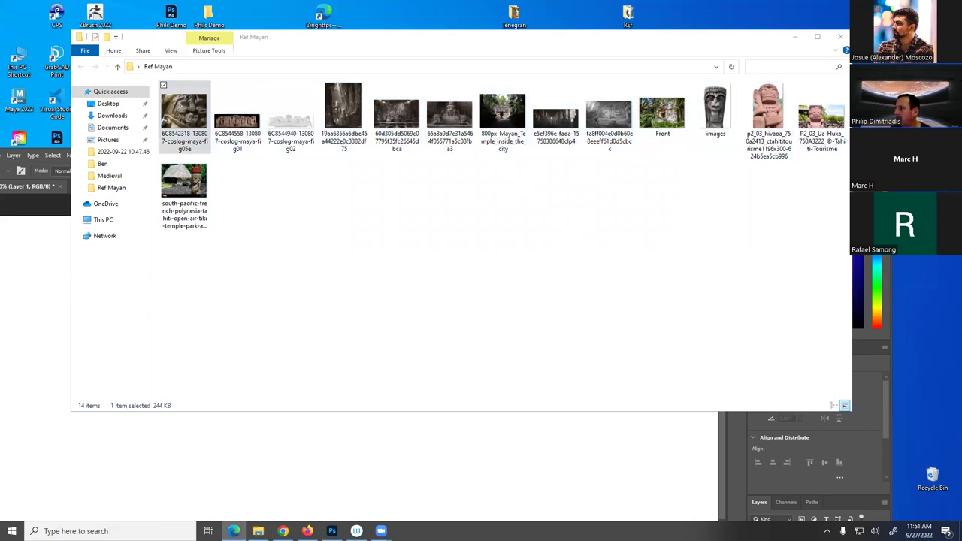
{"action": "left_click", "coordinate": [180, 194]}
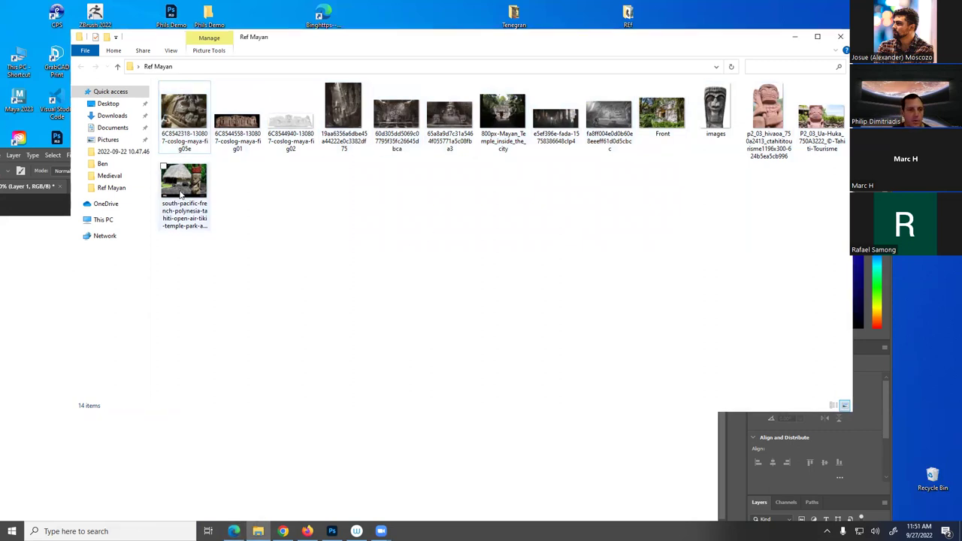
{"action": "key", "text": "ctrl+a"}
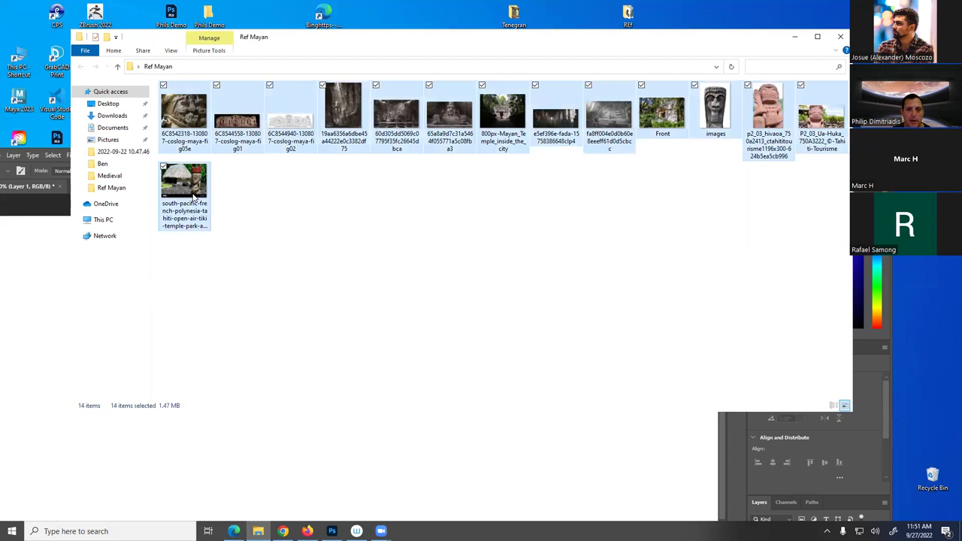
{"action": "right_click", "coordinate": [184, 196]}
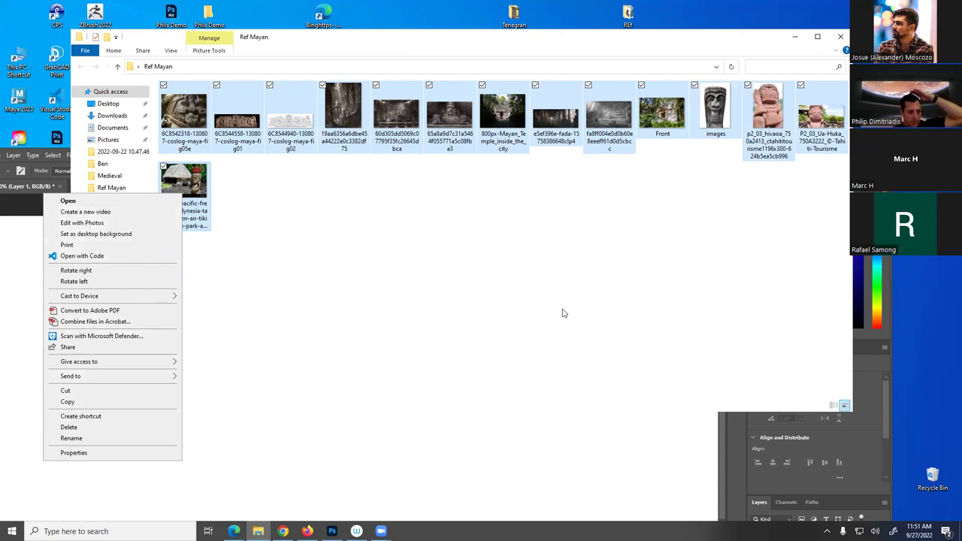
{"action": "left_click", "coordinate": [197, 107]}
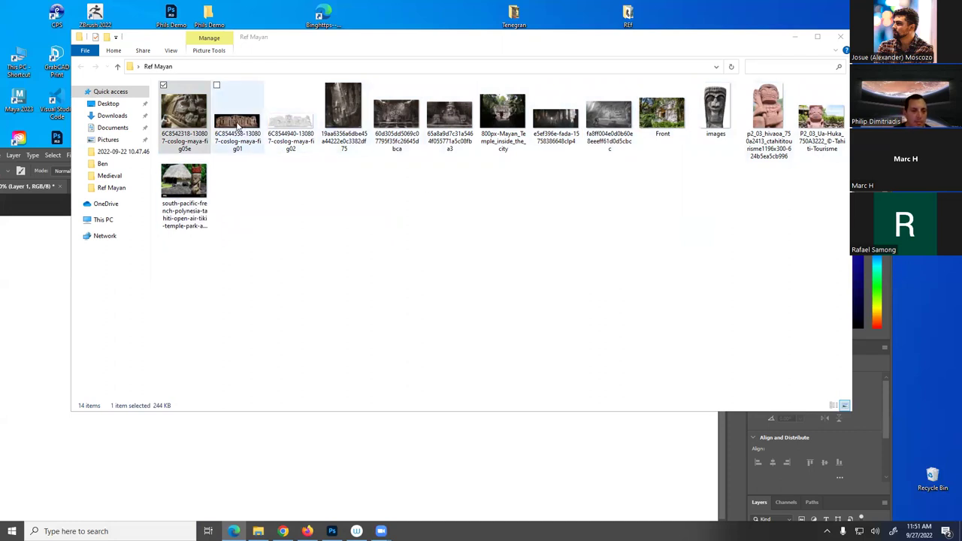
View the World of Warcraft temple image and the one following it enlarged, and close the viewer and the folder window
{"action": "double_click", "coordinate": [357, 120]}
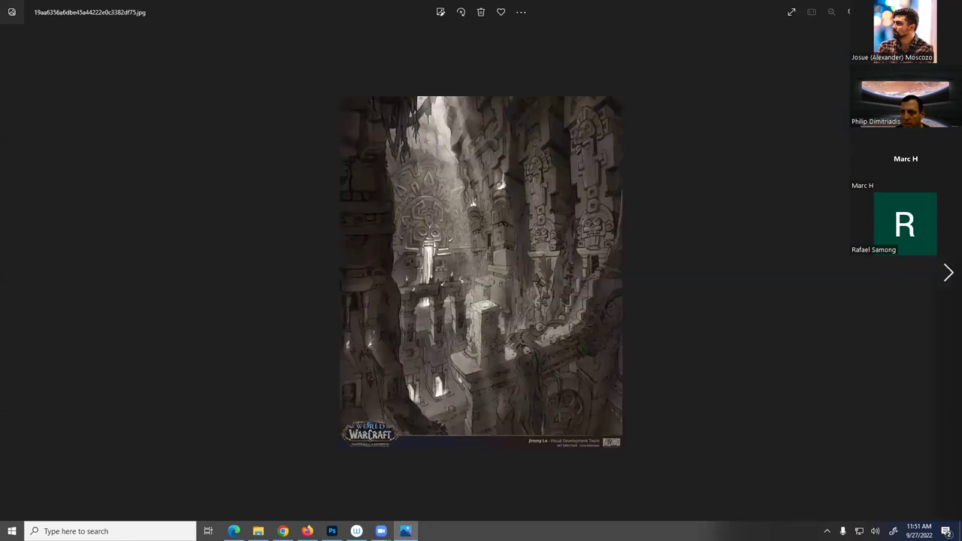
{"action": "left_click", "coordinate": [948, 275]}
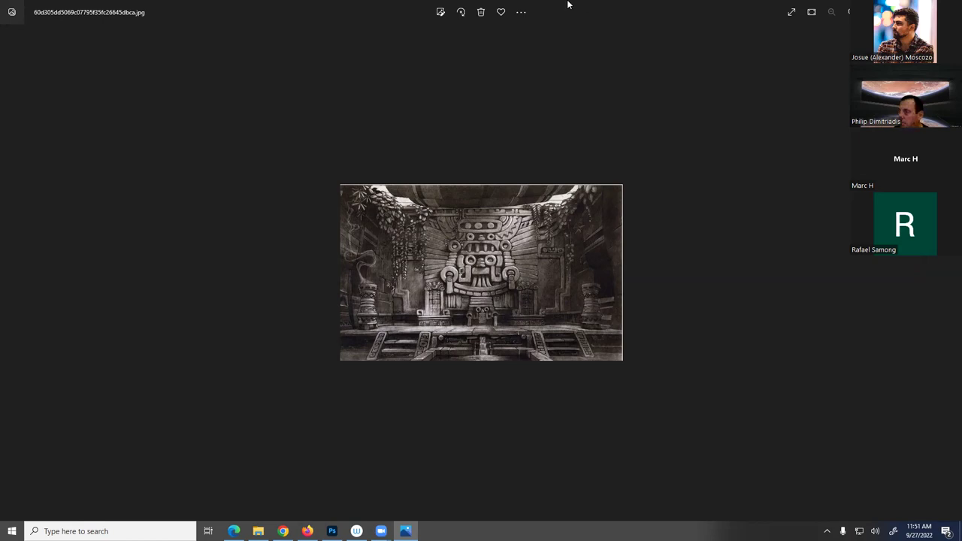
{"action": "key", "text": "alt+F4"}
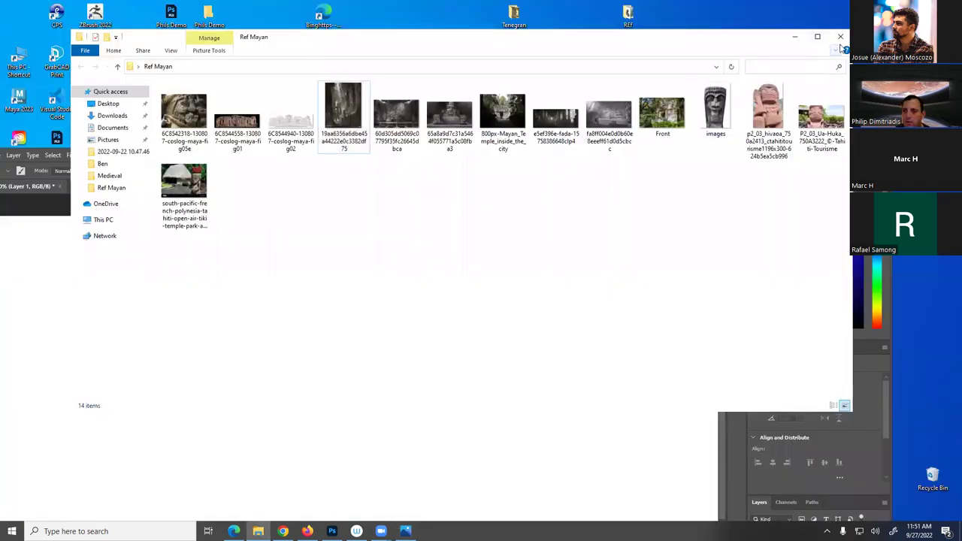
{"action": "left_click", "coordinate": [840, 41]}
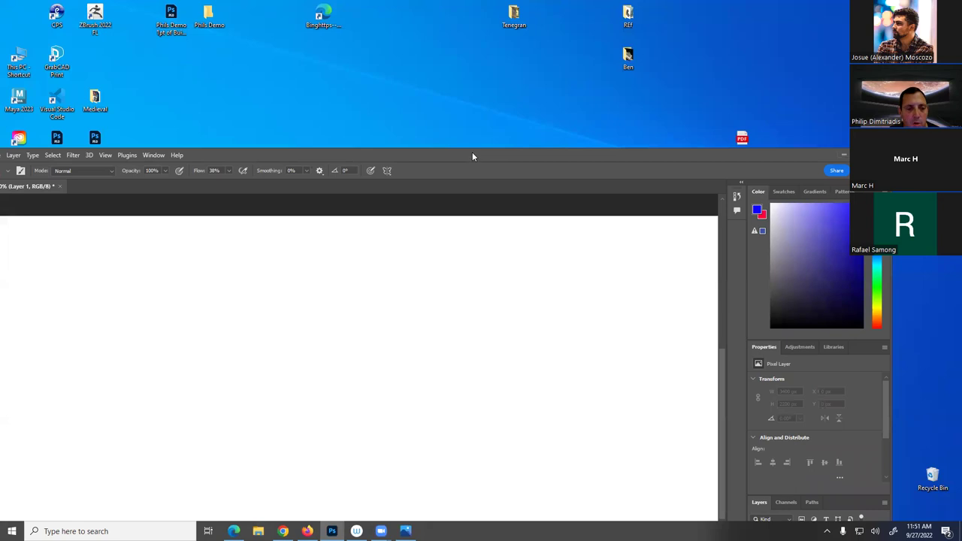
Bring the Photoshop canvas back into view and sketch a wide blue rectangular frame crossed by a straight horizon line
{"action": "double_click", "coordinate": [472, 157]}
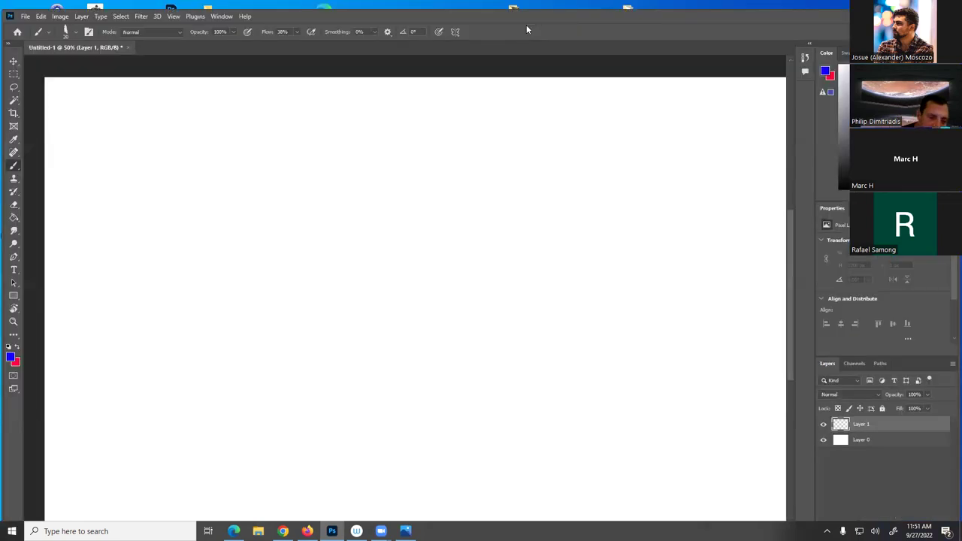
{"action": "left_click_drag", "start_coordinate": [555, 371], "coordinate": [496, 340]}
{"action": "key", "text": "shift"}
{"action": "left_click", "coordinate": [557, 273], "text": "shift"}
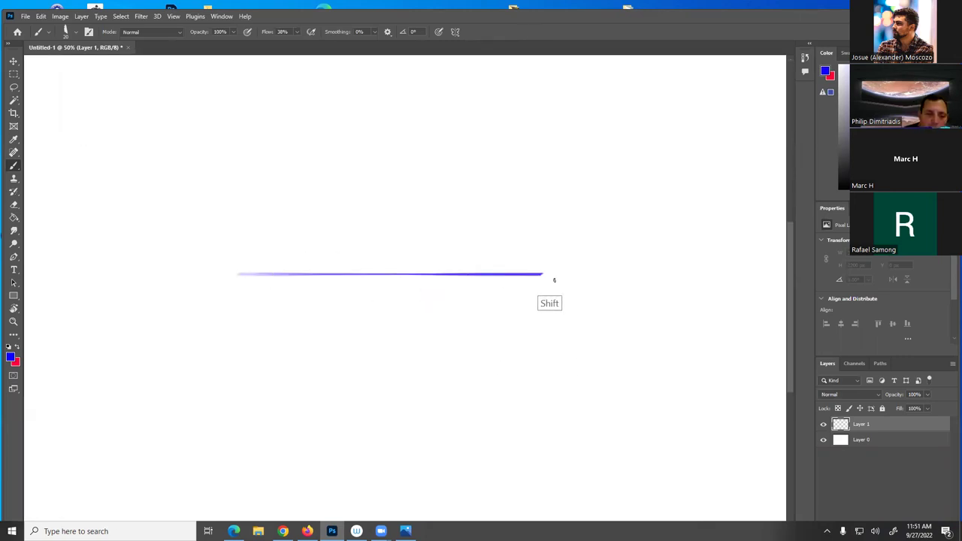
{"action": "left_click", "coordinate": [260, 310], "text": "shift"}
{"action": "left_click", "coordinate": [260, 200], "text": "shift"}
{"action": "left_click_drag", "start_coordinate": [261, 200], "coordinate": [562, 210]}
{"action": "left_click", "coordinate": [563, 323], "text": "shift"}
{"action": "left_click", "coordinate": [253, 324], "text": "shift"}
Try two converging perspective lines from a vanishing point near the middle of the horizon line, and undo them
{"action": "left_click", "coordinate": [394, 270]}
{"action": "left_click", "coordinate": [269, 335], "text": "shift"}
{"action": "left_click", "coordinate": [460, 362], "text": "shift"}
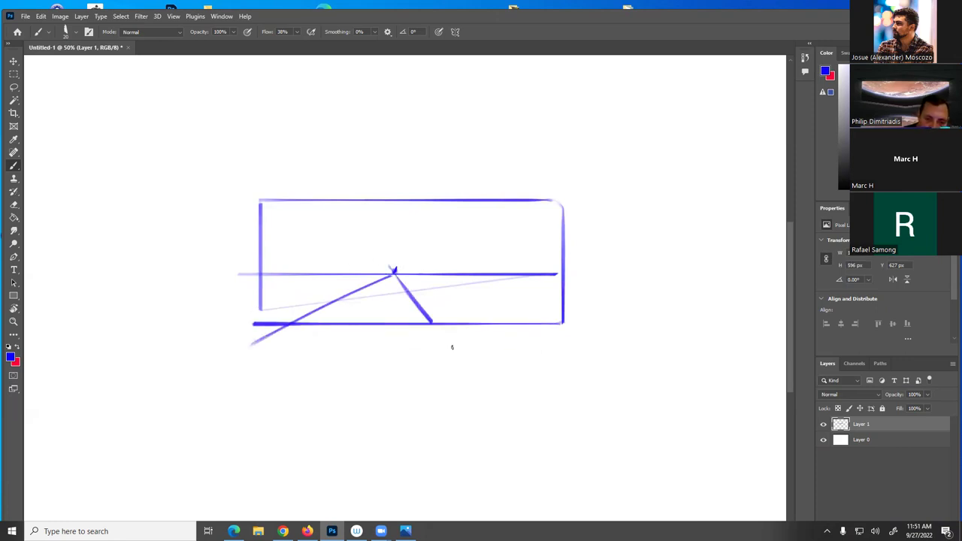
{"action": "key", "text": "ctrl+z"}
{"action": "key", "text": "ctrl+z"}
{"action": "key", "text": "ctrl+z"}
Mark a vanishing point further right on the horizon line and try two perspective lines from it, undoing the lines
{"action": "left_click", "coordinate": [483, 273]}
{"action": "left_click_drag", "start_coordinate": [241, 321], "coordinate": [484, 273]}
{"action": "left_click", "coordinate": [413, 355], "text": "shift"}
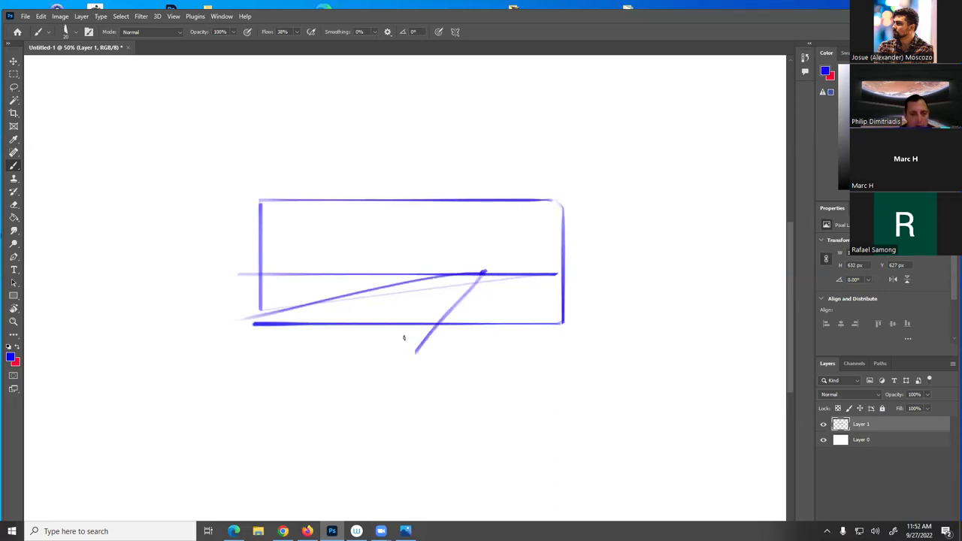
{"action": "key", "text": "ctrl+z"}
{"action": "key", "text": "ctrl+z"}
Try extending the frame to the left with wider perspective lines and a floor line, and undo these strokes
{"action": "mouse_move", "coordinate": [329, 196]}
{"action": "left_mouse_down"}
{"action": "mouse_move", "coordinate": [168, 197]}
{"action": "mouse_move", "coordinate": [164, 322]}
{"action": "left_mouse_up"}
{"action": "left_click_drag", "start_coordinate": [482, 274], "coordinate": [123, 337]}
{"action": "left_click_drag", "start_coordinate": [482, 273], "coordinate": [290, 378]}
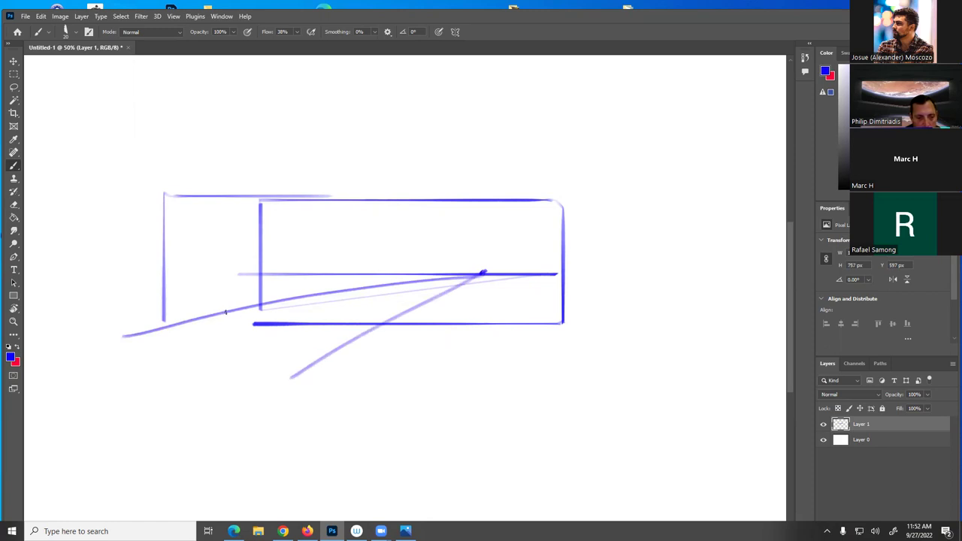
{"action": "left_click_drag", "start_coordinate": [205, 315], "coordinate": [406, 315]}
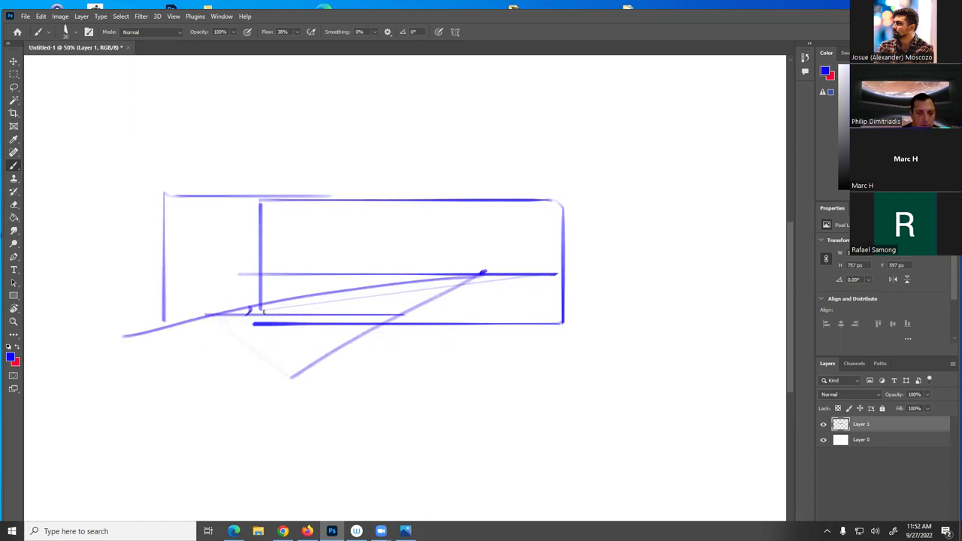
{"action": "key", "text": "ctrl+z"}
{"action": "key", "text": "ctrl+z"}
{"action": "key", "text": "ctrl+z"}
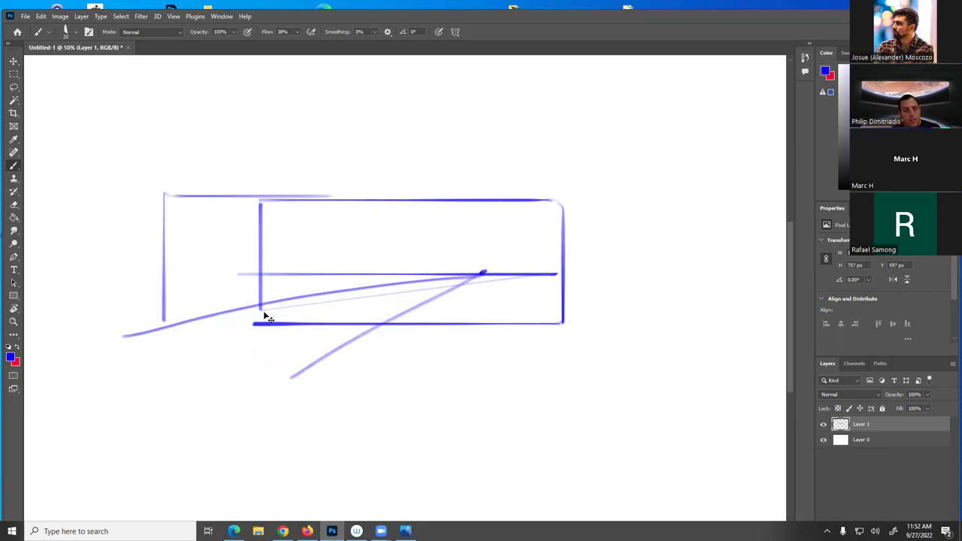
{"action": "key", "text": "ctrl+z"}
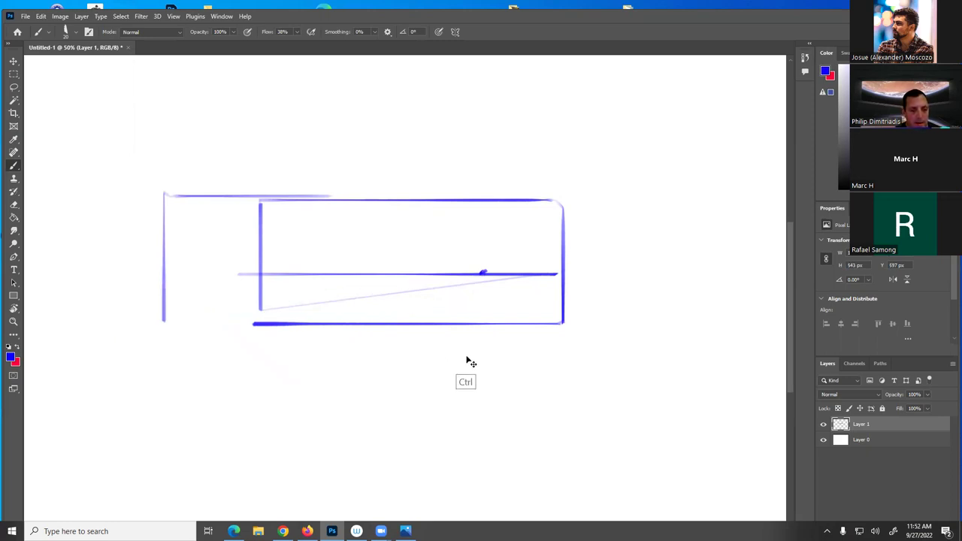
{"action": "key", "text": "ctrl+z"}
{"action": "key", "text": "ctrl+z"}
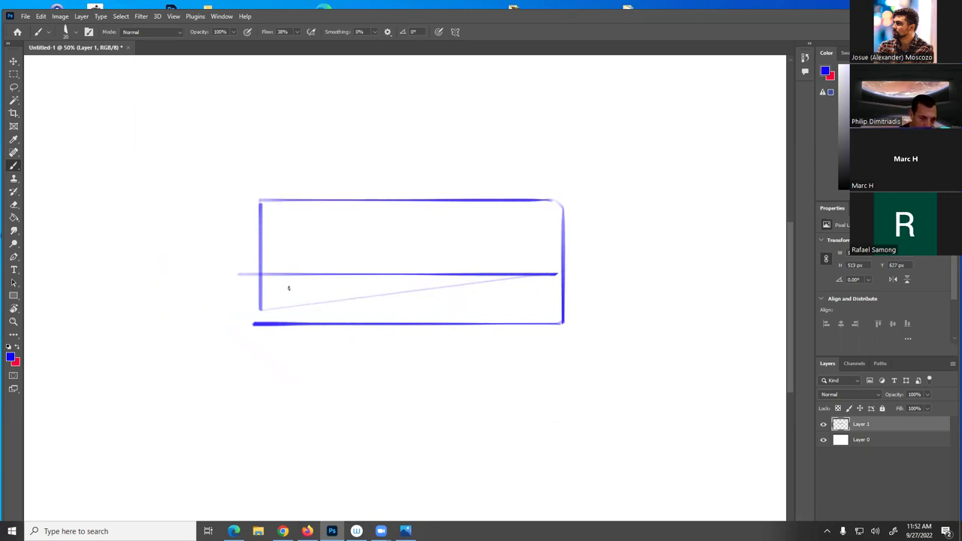
Try extending the horizon left, adding a vertical measuring line, and sketching converging floor lines from a vanishing point near the frame's right end
{"action": "left_click_drag", "start_coordinate": [256, 271], "coordinate": [36, 271]}
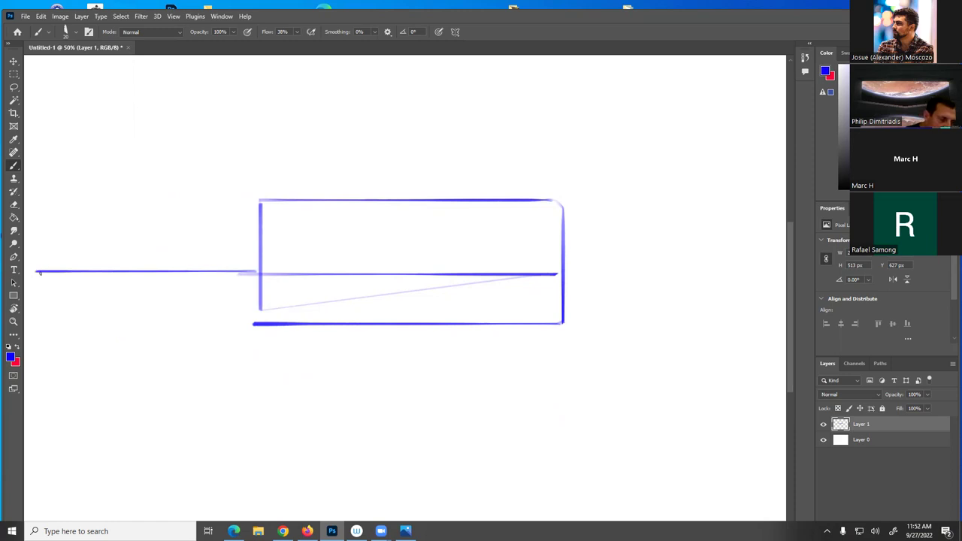
{"action": "left_click_drag", "start_coordinate": [442, 347], "coordinate": [623, 367]}
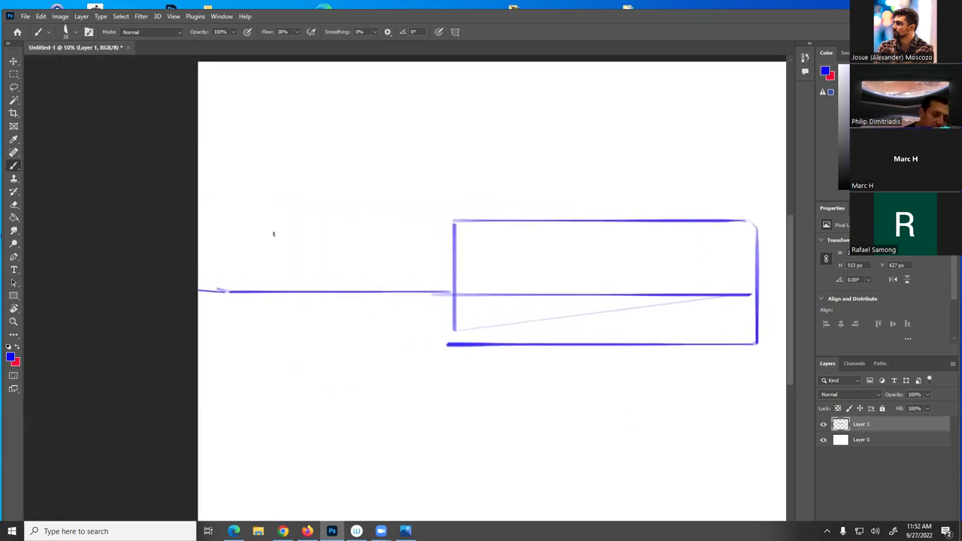
{"action": "left_click_drag", "start_coordinate": [240, 209], "coordinate": [241, 350]}
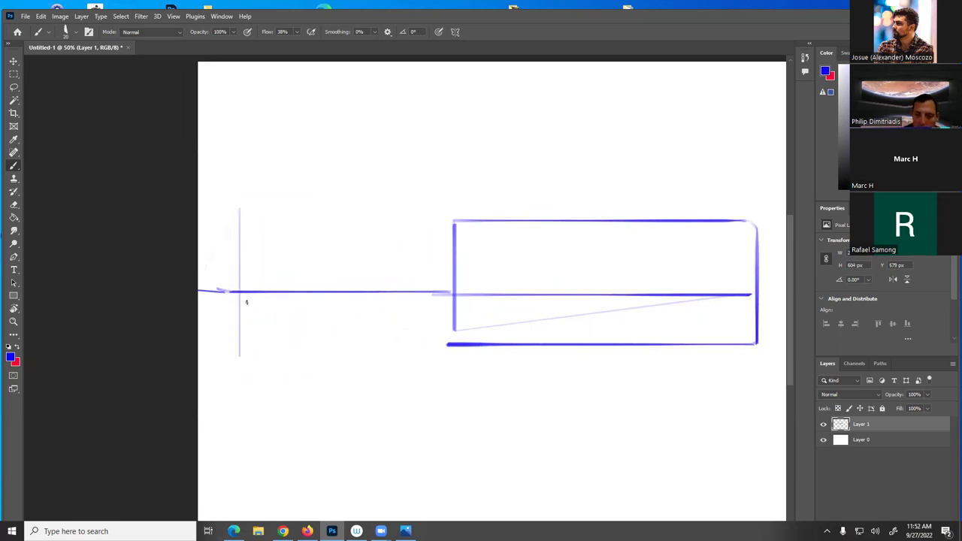
{"action": "mouse_move", "coordinate": [718, 295]}
{"action": "left_mouse_down"}
{"action": "mouse_move", "coordinate": [473, 437]}
{"action": "mouse_move", "coordinate": [380, 347]}
{"action": "mouse_move", "coordinate": [354, 352]}
{"action": "mouse_move", "coordinate": [585, 372]}
{"action": "left_mouse_up"}
{"action": "left_click_drag", "start_coordinate": [476, 328], "coordinate": [641, 332]}
{"action": "left_click_drag", "start_coordinate": [549, 315], "coordinate": [704, 310]}
{"action": "mouse_move", "coordinate": [678, 413]}
{"action": "left_mouse_down"}
{"action": "mouse_move", "coordinate": [528, 395]}
{"action": "mouse_move", "coordinate": [519, 376]}
{"action": "left_mouse_up"}
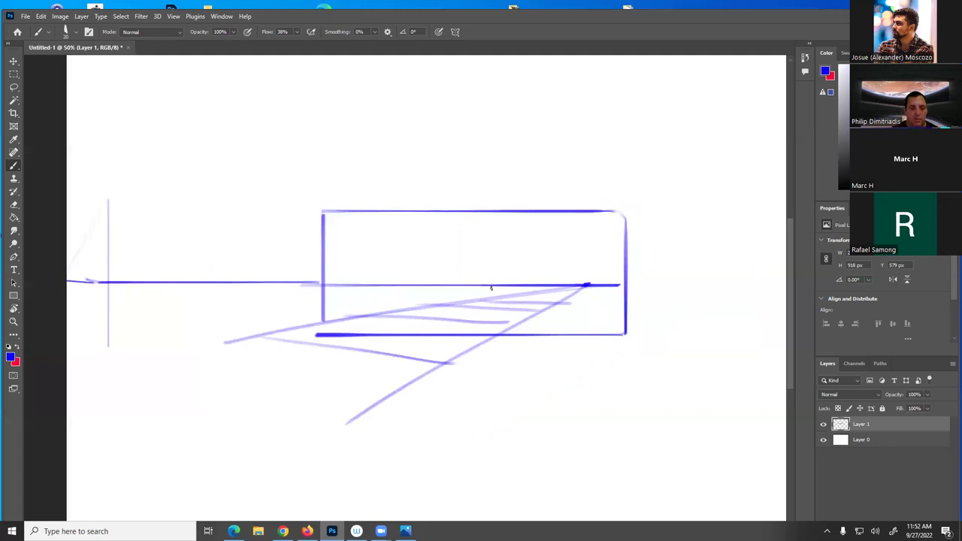
Undo all perspective, horizon and frame strokes, along with the added layer, back to the blank canvas
{"action": "key", "text": "ctrl+z"}
{"action": "key", "text": "ctrl+z"}
{"action": "key", "text": "ctrl+z"}
{"action": "key", "text": "ctrl+z"}
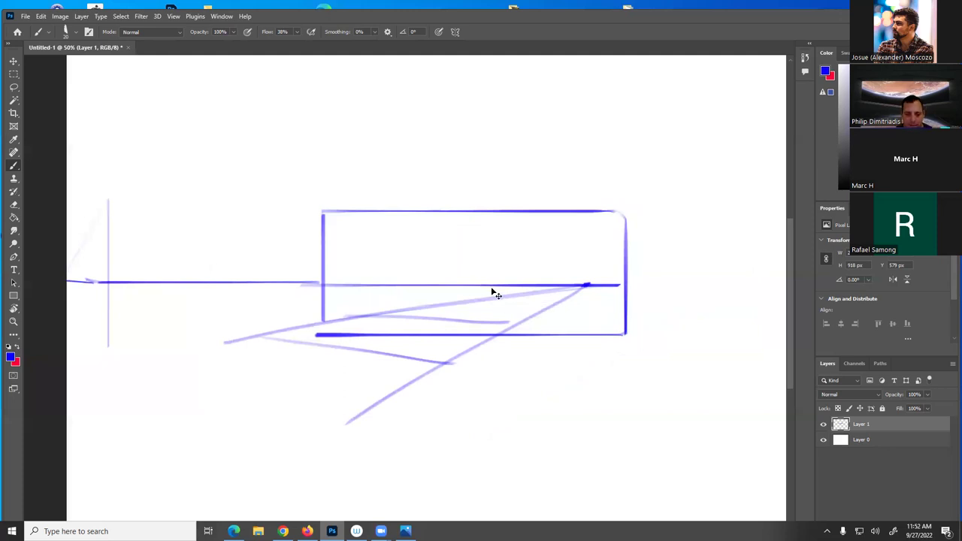
{"action": "key", "text": "ctrl+z"}
{"action": "key", "text": "ctrl+z"}
{"action": "key", "text": "ctrl+z"}
{"action": "key", "text": "ctrl+z"}
{"action": "key", "text": "ctrl+z"}
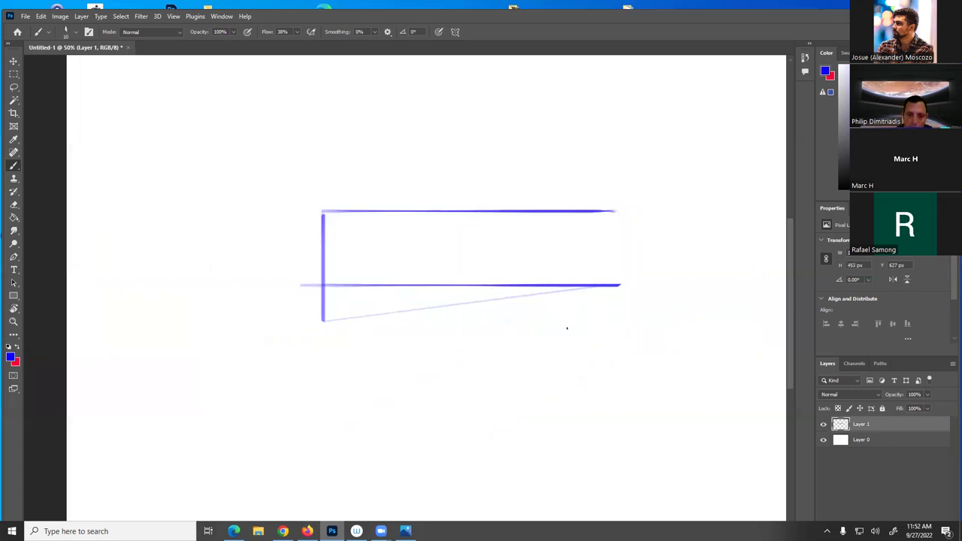
{"action": "key", "text": "ctrl+z"}
{"action": "key", "text": "ctrl+z"}
{"action": "key", "text": "ctrl+z"}
{"action": "key", "text": "ctrl+z"}
{"action": "key", "text": "ctrl+z"}
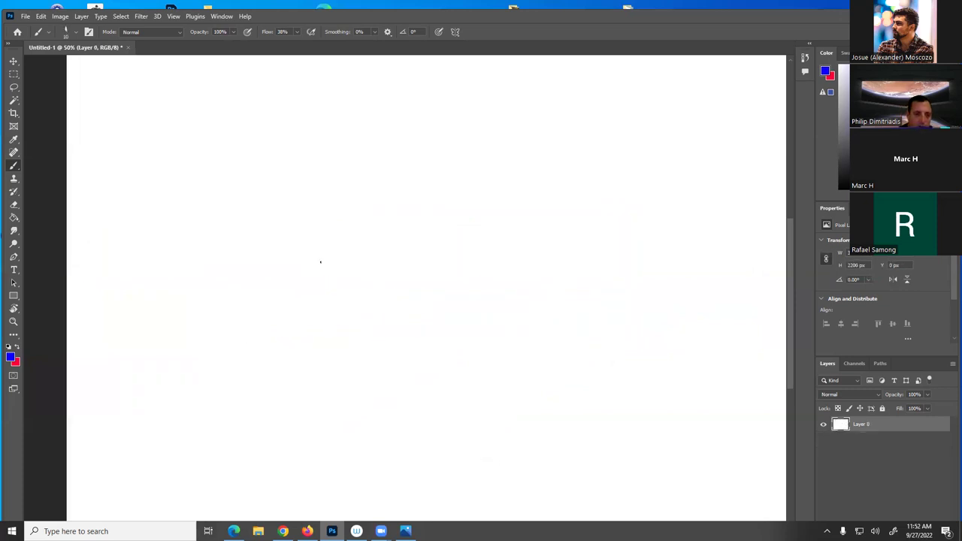
Try a thin blue rectangular frame crossed by a long horizon line directly on Layer 0, and undo it
{"action": "mouse_move", "coordinate": [256, 284]}
{"action": "left_mouse_down"}
{"action": "mouse_move", "coordinate": [249, 158]}
{"action": "mouse_move", "coordinate": [266, 162]}
{"action": "mouse_move", "coordinate": [257, 150]}
{"action": "mouse_move", "coordinate": [608, 172]}
{"action": "left_mouse_up"}
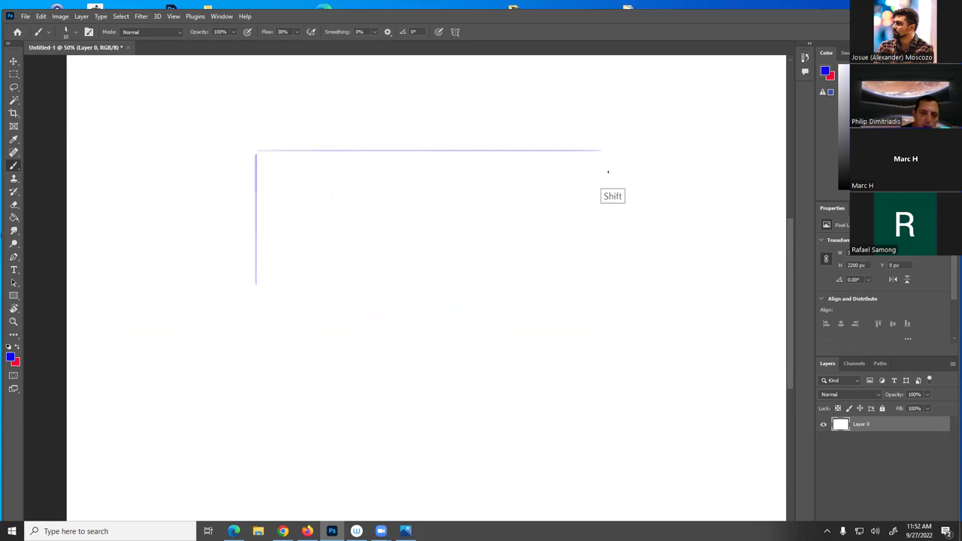
{"action": "left_click_drag", "start_coordinate": [259, 282], "coordinate": [602, 284]}
{"action": "left_click_drag", "start_coordinate": [603, 151], "coordinate": [592, 246]}
{"action": "mouse_move", "coordinate": [642, 209]}
{"action": "left_mouse_down"}
{"action": "mouse_move", "coordinate": [135, 218]}
{"action": "mouse_move", "coordinate": [761, 208]}
{"action": "left_mouse_up"}
{"action": "left_click_drag", "start_coordinate": [133, 208], "coordinate": [66, 208]}
{"action": "scroll", "coordinate": [623, 339], "scroll_direction": "up", "scroll_amount": 2}
{"action": "key", "text": "ctrl+z"}
{"action": "key", "text": "ctrl+z"}
{"action": "mouse_move", "coordinate": [653, 266]}
{"action": "left_mouse_down"}
{"action": "mouse_move", "coordinate": [70, 277]}
{"action": "mouse_move", "coordinate": [749, 296]}
{"action": "mouse_move", "coordinate": [612, 372]}
{"action": "mouse_move", "coordinate": [748, 397]}
{"action": "left_mouse_up"}
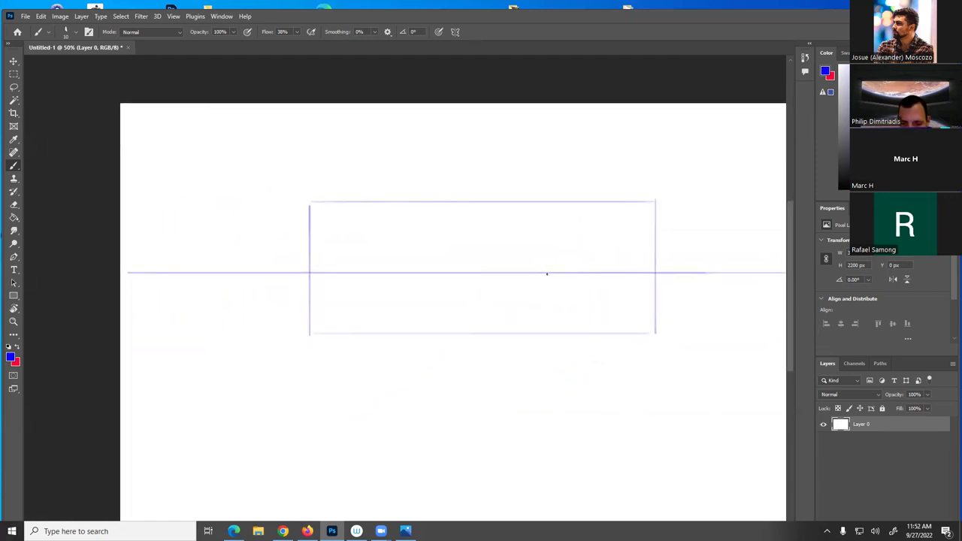
{"action": "mouse_move", "coordinate": [499, 373]}
{"action": "left_mouse_down"}
{"action": "mouse_move", "coordinate": [424, 383]}
{"action": "mouse_move", "coordinate": [346, 363]}
{"action": "mouse_move", "coordinate": [421, 360]}
{"action": "mouse_move", "coordinate": [291, 347]}
{"action": "left_mouse_up"}
{"action": "key", "text": "v"}
{"action": "key", "text": "ctrl+z"}
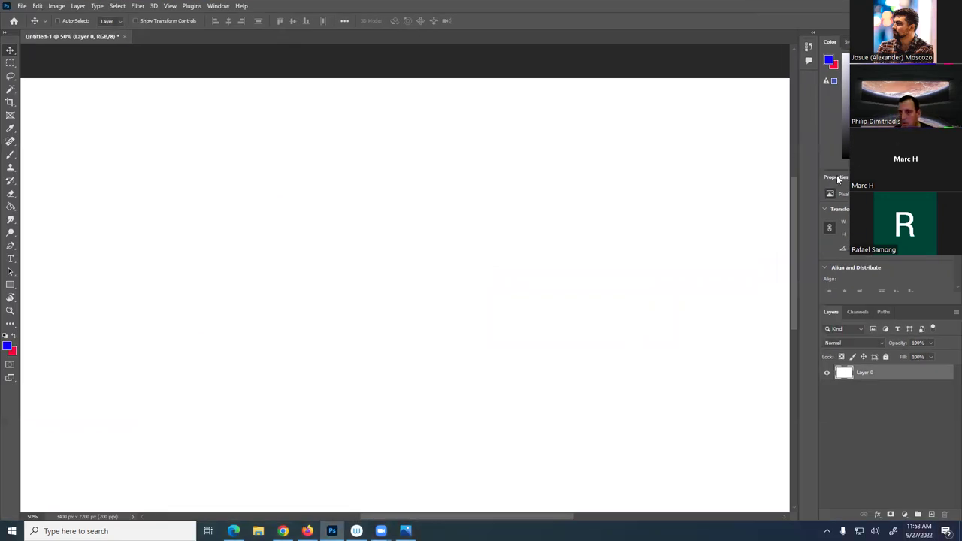
Add two new layers and sketch a thin blue rectangular frame crossed by a straight horizon line on Layer 2
{"action": "left_click", "coordinate": [933, 515]}
{"action": "left_click", "coordinate": [933, 515]}
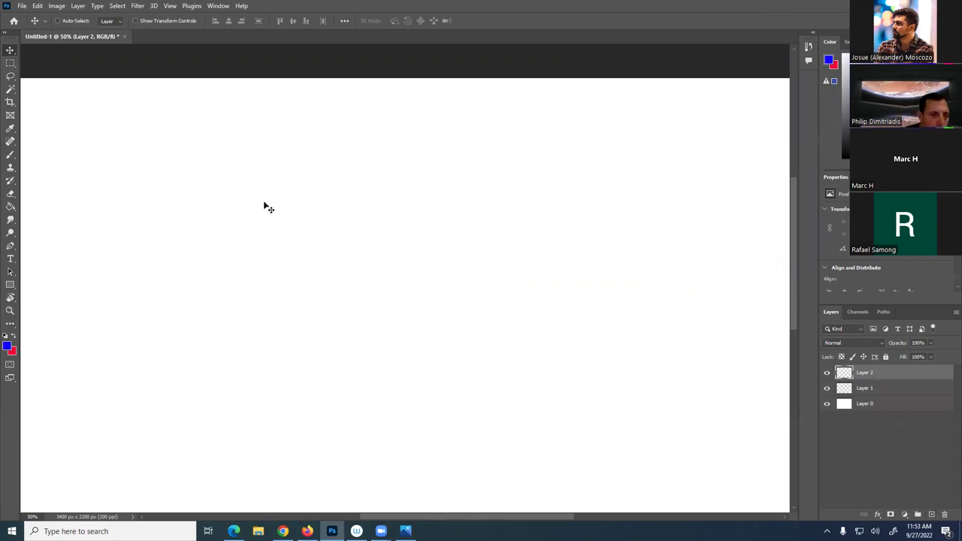
{"action": "key", "text": "b"}
{"action": "left_click", "coordinate": [156, 215]}
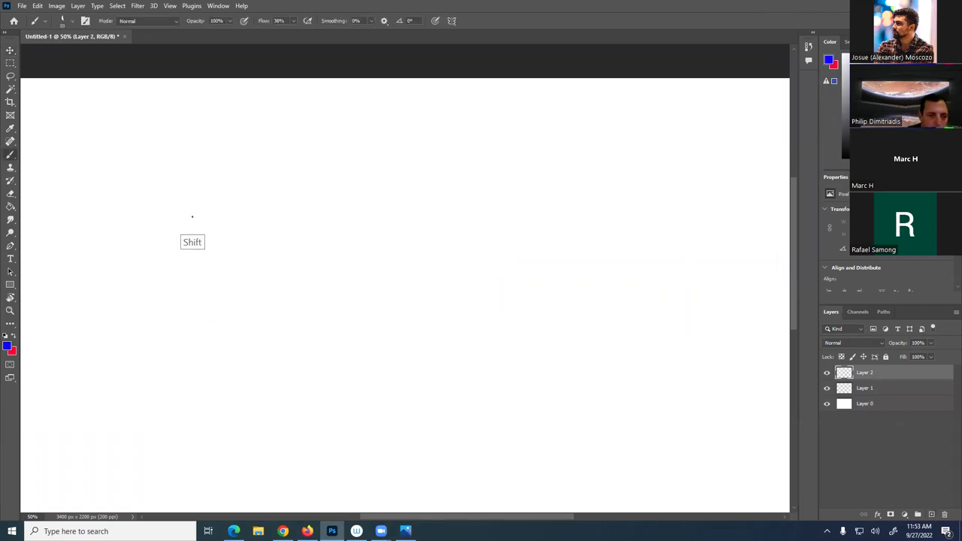
{"action": "left_click", "coordinate": [673, 215], "text": "shift"}
{"action": "left_click", "coordinate": [217, 152]}
{"action": "left_click", "coordinate": [218, 276], "text": "shift"}
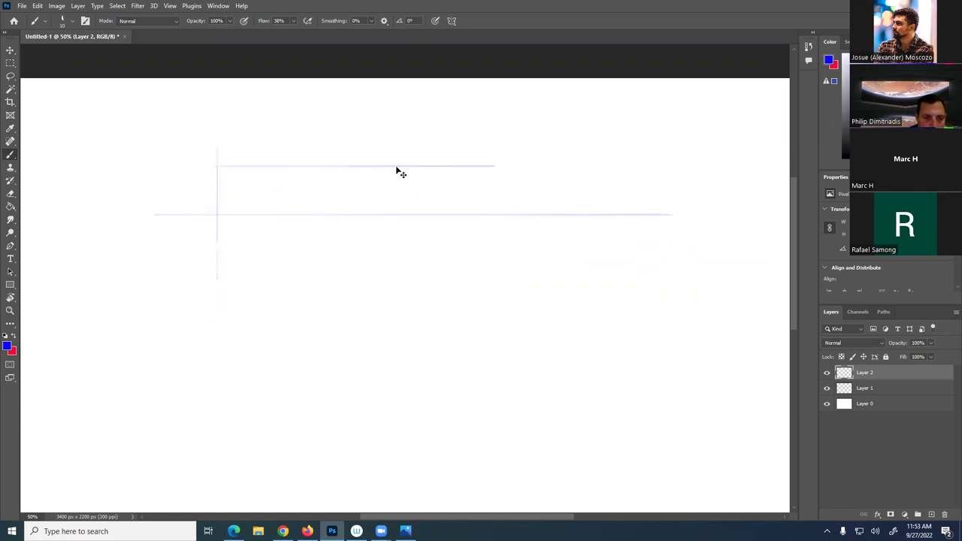
{"action": "left_click", "coordinate": [521, 148], "text": "shift"}
{"action": "left_click_drag", "start_coordinate": [218, 292], "coordinate": [542, 292]}
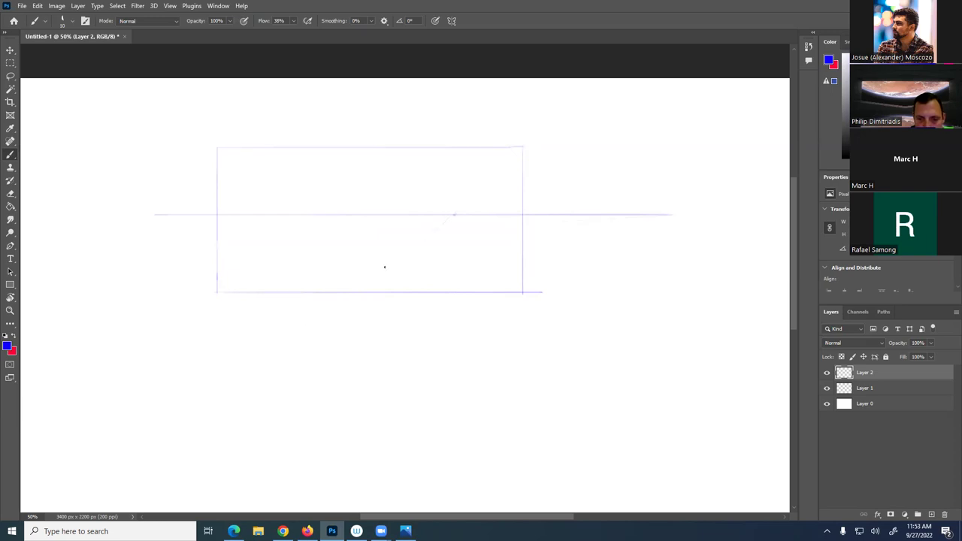
Draw perspective lines fanning down from a vanishing point on the horizon inside the frame, and extend the horizon to the canvas's left edge
{"action": "left_click_drag", "start_coordinate": [453, 216], "coordinate": [304, 321]}
{"action": "left_click_drag", "start_coordinate": [251, 303], "coordinate": [454, 214]}
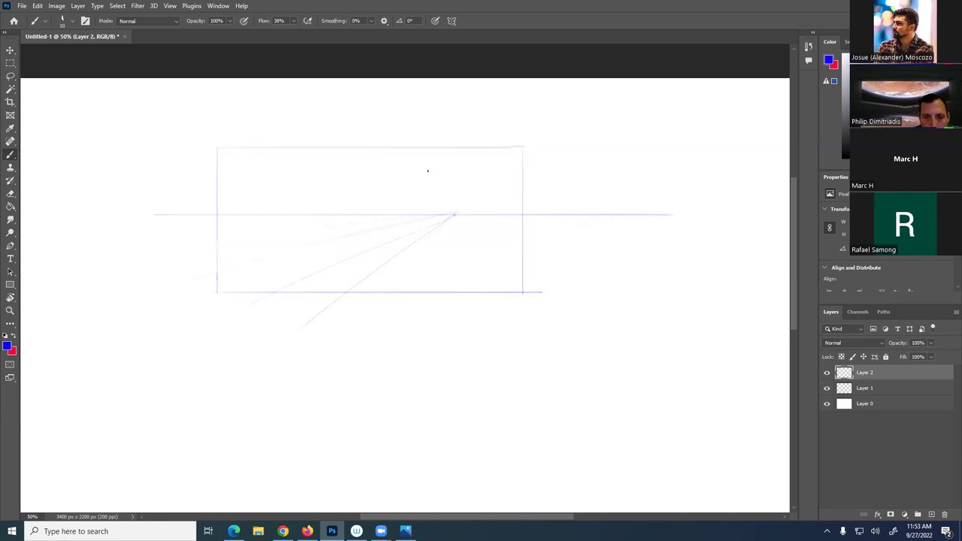
{"action": "mouse_move", "coordinate": [451, 349]}
{"action": "left_mouse_down"}
{"action": "mouse_move", "coordinate": [634, 369]}
{"action": "mouse_move", "coordinate": [461, 359]}
{"action": "left_mouse_up"}
{"action": "key", "text": "v"}
{"action": "mouse_move", "coordinate": [368, 353]}
{"action": "left_mouse_down"}
{"action": "mouse_move", "coordinate": [512, 343]}
{"action": "mouse_move", "coordinate": [651, 376]}
{"action": "left_mouse_up"}
{"action": "key", "text": "b"}
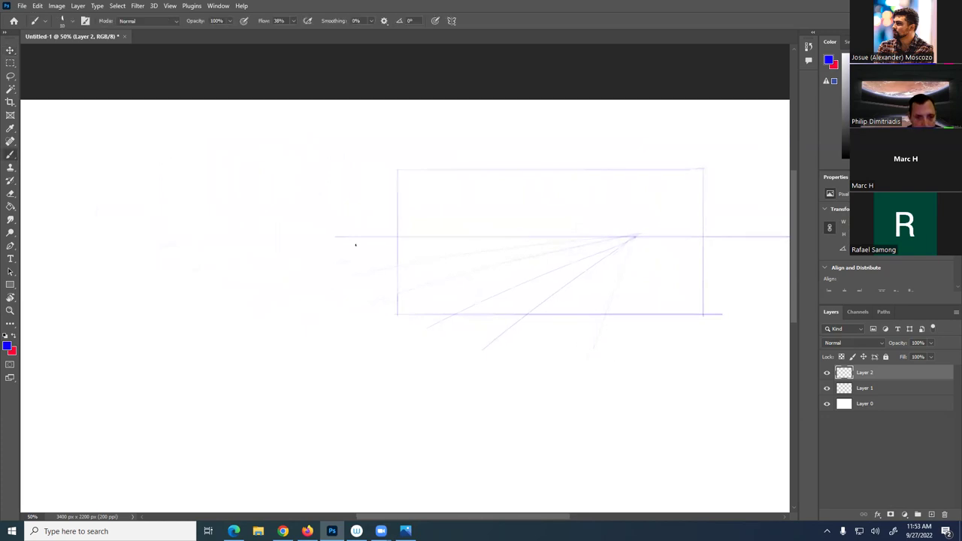
{"action": "left_click_drag", "start_coordinate": [352, 238], "coordinate": [26, 238]}
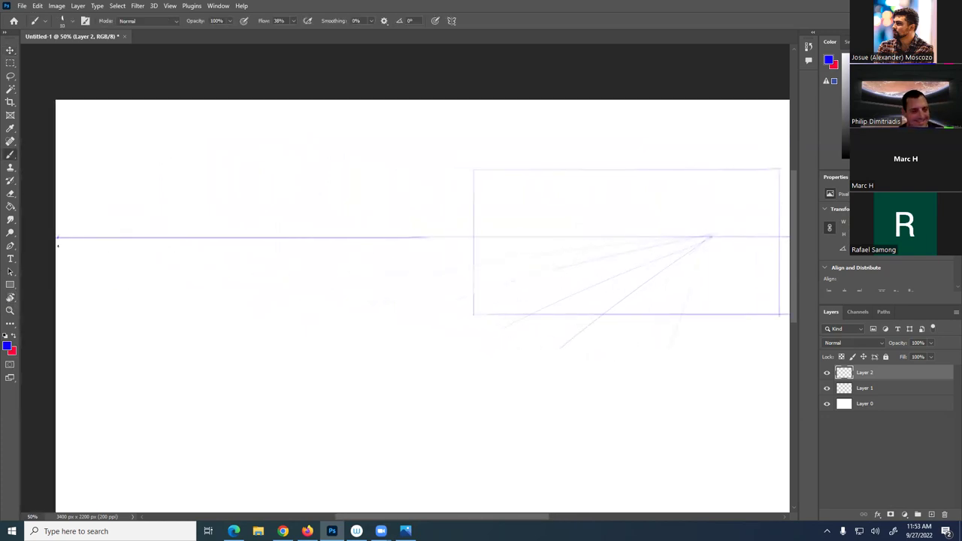
Sketch floor lines receding toward the far left of the horizon, with a ticked vertical measuring line just left of the frame
{"action": "left_click_drag", "start_coordinate": [527, 315], "coordinate": [731, 348]}
{"action": "left_click_drag", "start_coordinate": [677, 303], "coordinate": [468, 278]}
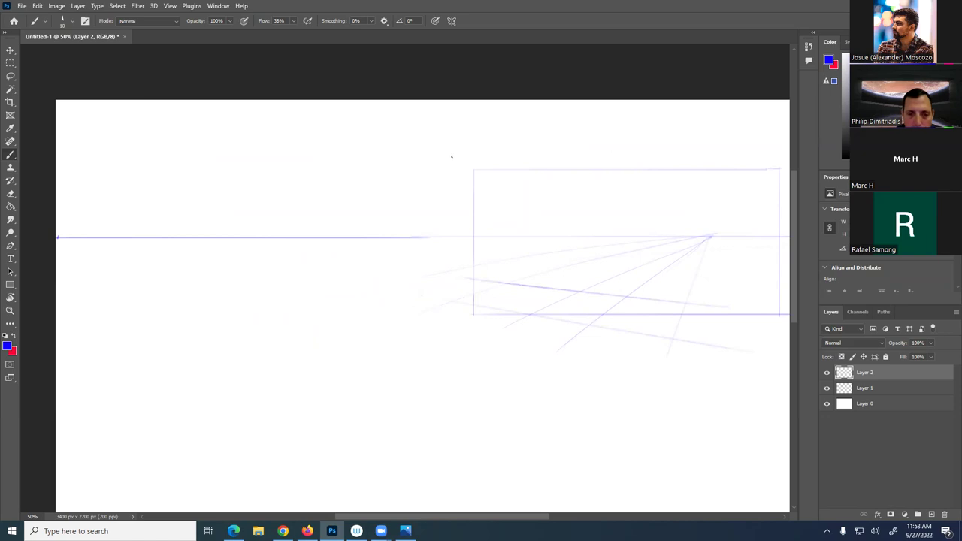
{"action": "left_click_drag", "start_coordinate": [448, 160], "coordinate": [449, 312]}
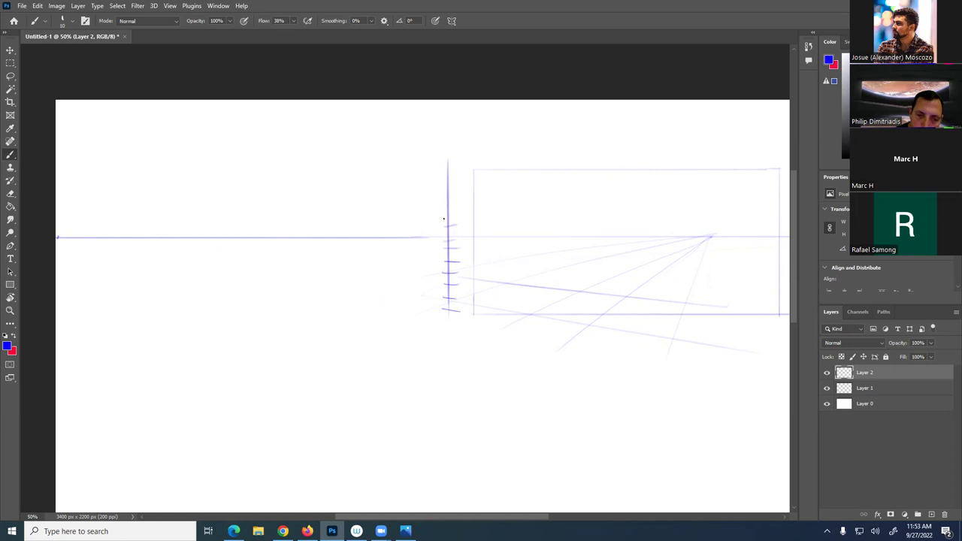
{"action": "left_click_drag", "start_coordinate": [443, 208], "coordinate": [454, 207]}
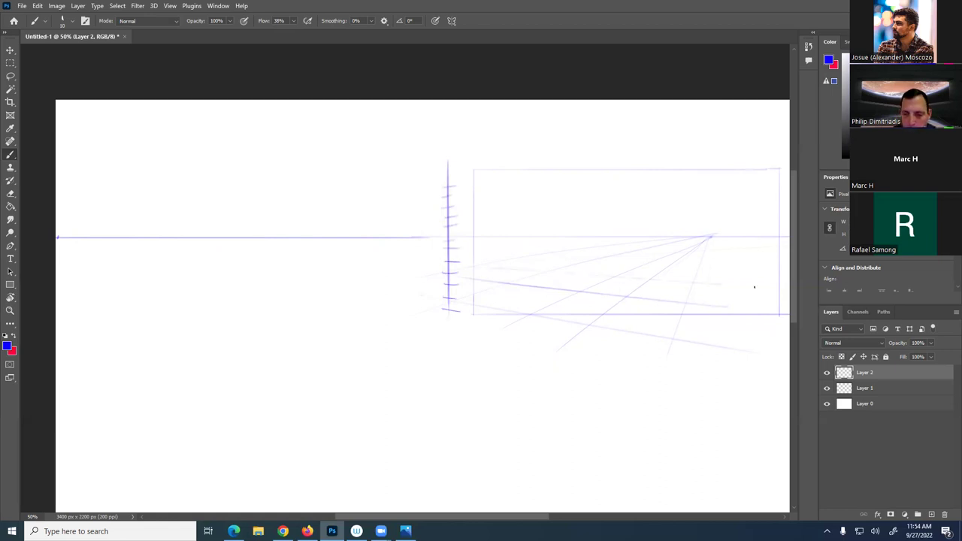
{"action": "left_click_drag", "start_coordinate": [519, 260], "coordinate": [764, 269]}
{"action": "left_click_drag", "start_coordinate": [494, 250], "coordinate": [770, 259]}
{"action": "mouse_move", "coordinate": [494, 244]}
{"action": "left_mouse_down"}
{"action": "mouse_move", "coordinate": [780, 248]}
{"action": "mouse_move", "coordinate": [506, 247]}
{"action": "left_mouse_up"}
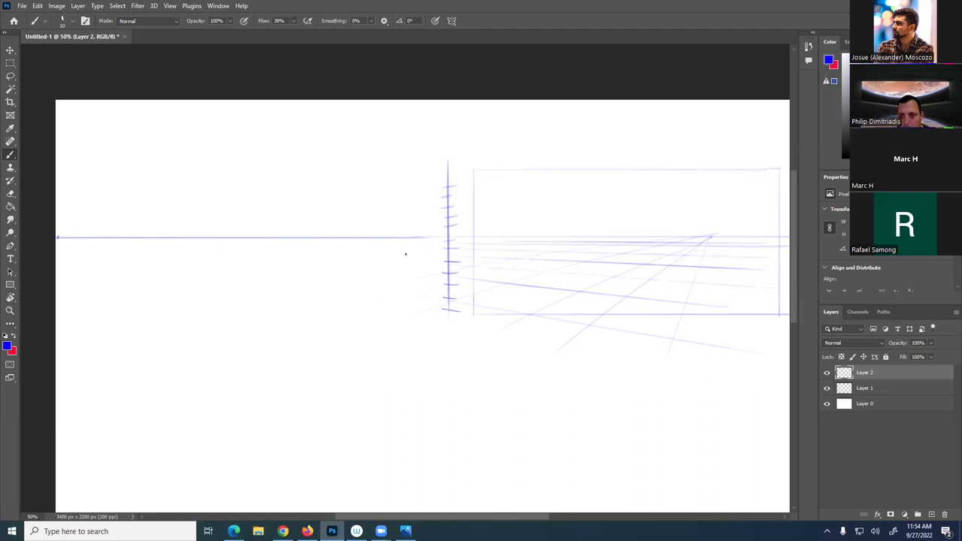
Sketch the temple's rectangular front wall across the horizon inside the frame, with an extra vertical edge just beyond its right side
{"action": "left_click_drag", "start_coordinate": [689, 421], "coordinate": [518, 446]}
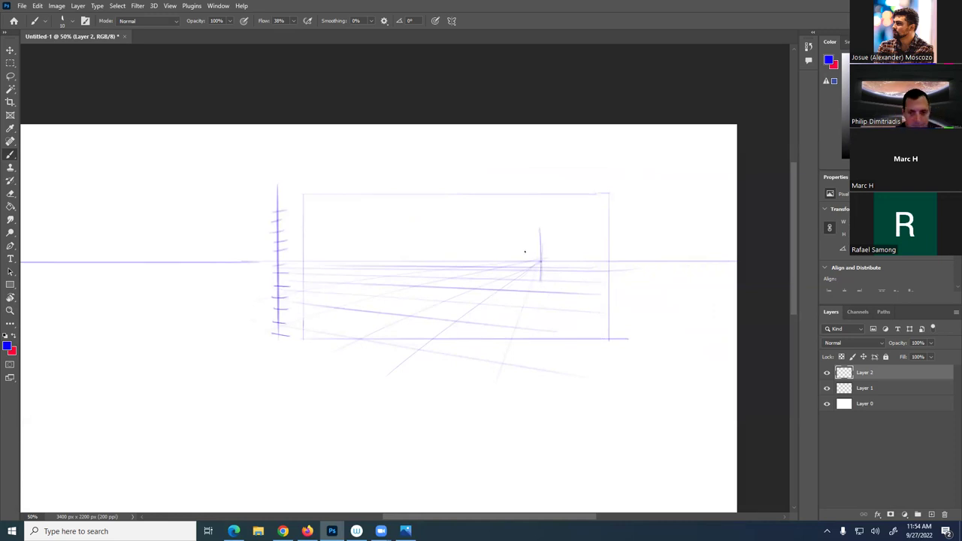
{"action": "left_click_drag", "start_coordinate": [543, 282], "coordinate": [406, 277]}
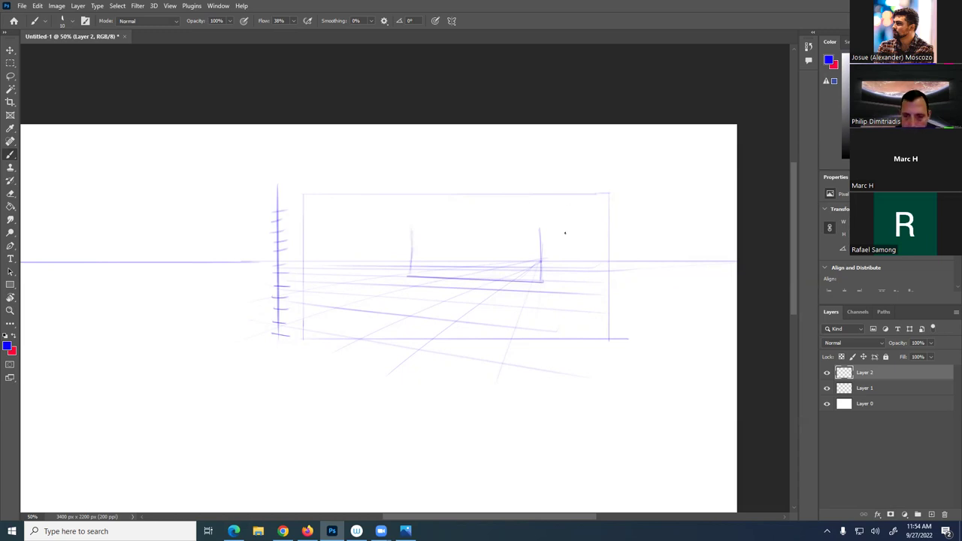
{"action": "left_click_drag", "start_coordinate": [550, 227], "coordinate": [551, 261]}
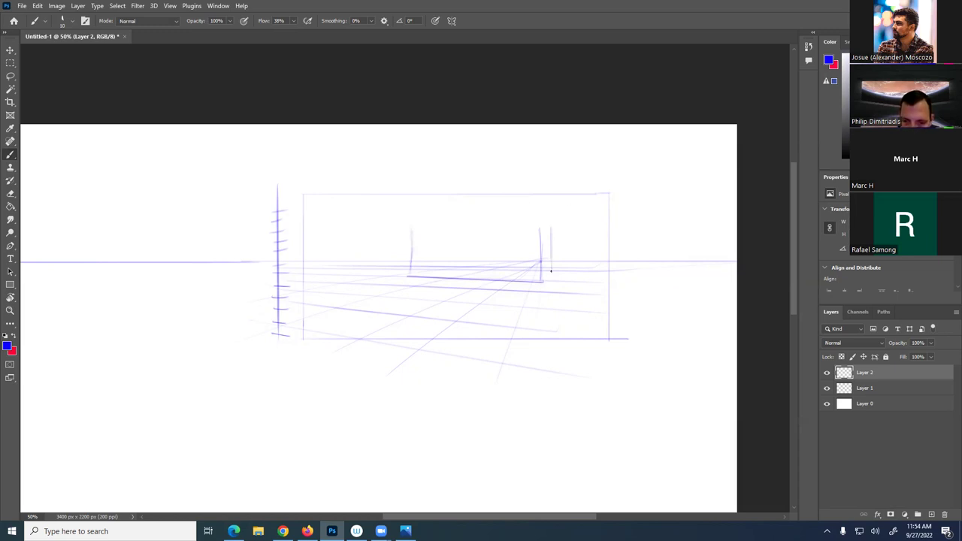
{"action": "left_click_drag", "start_coordinate": [538, 228], "coordinate": [410, 233]}
Add a sloped, flat-topped roof and a vertical centre line to the temple, and erase the wall's inner right edge
{"action": "left_click_drag", "start_coordinate": [545, 225], "coordinate": [521, 201]}
{"action": "left_click_drag", "start_coordinate": [414, 225], "coordinate": [438, 207]}
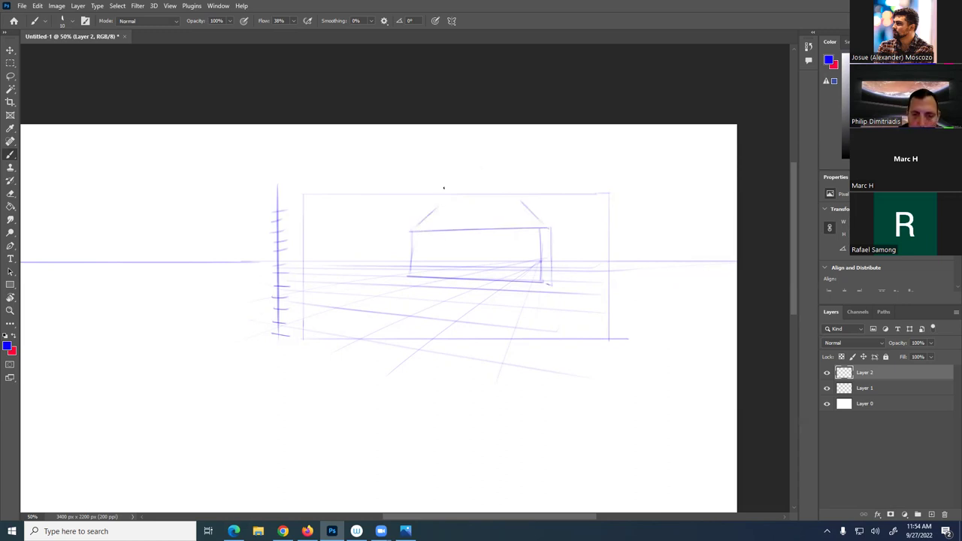
{"action": "mouse_move", "coordinate": [518, 201]}
{"action": "left_mouse_down"}
{"action": "mouse_move", "coordinate": [433, 208]}
{"action": "mouse_move", "coordinate": [494, 205]}
{"action": "left_mouse_up"}
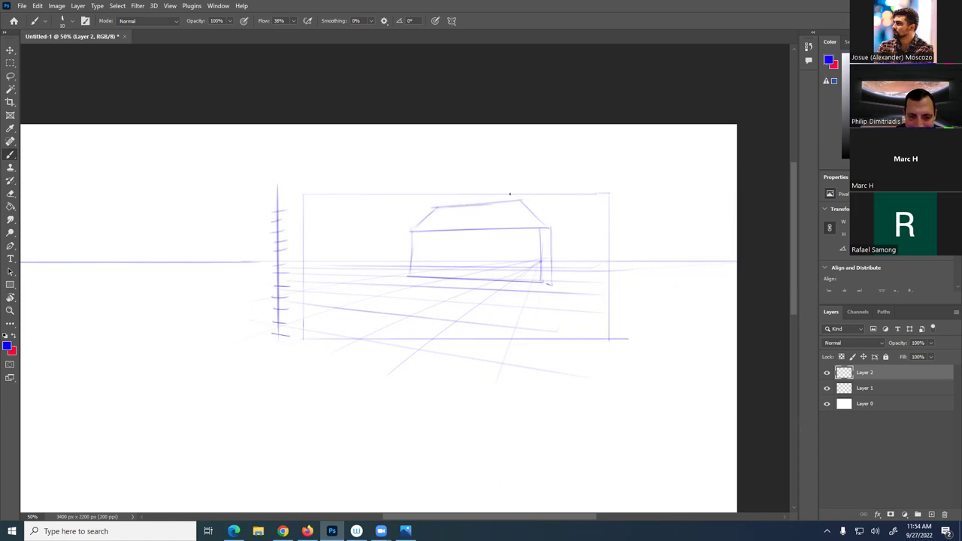
{"action": "left_click_drag", "start_coordinate": [474, 273], "coordinate": [474, 217]}
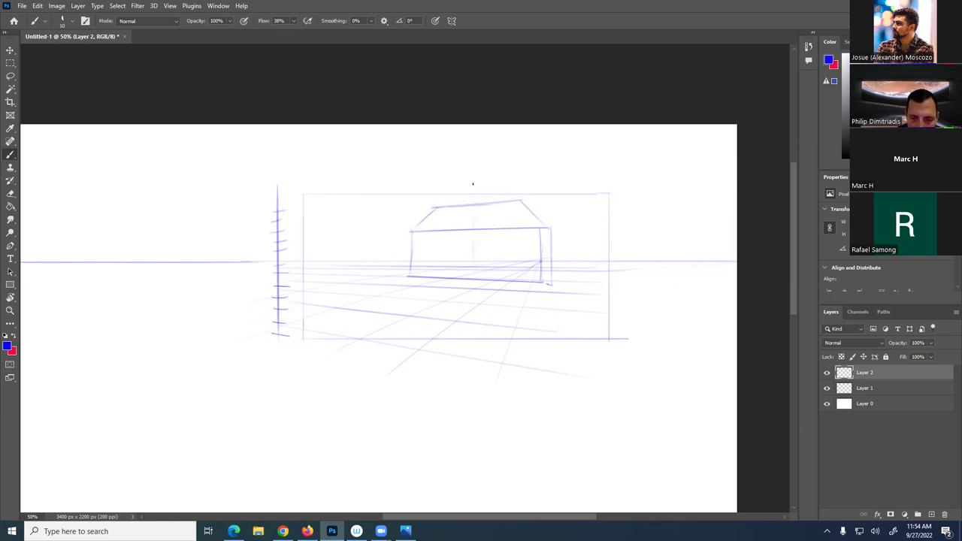
{"action": "left_click_drag", "start_coordinate": [541, 228], "coordinate": [539, 282]}
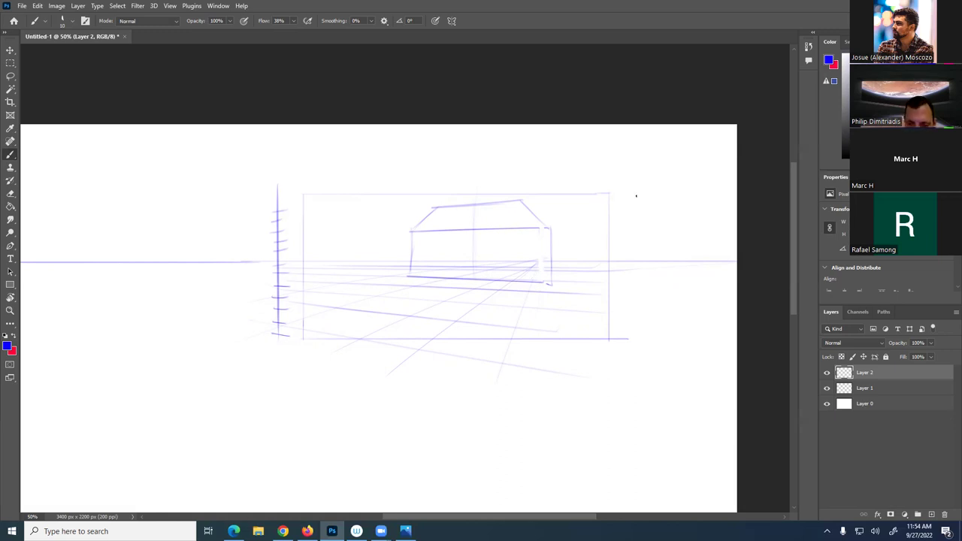
Draw a raised platform tier in front of the temple, with slanted side lines spreading down from its lower corners
{"action": "left_click_drag", "start_coordinate": [410, 276], "coordinate": [347, 284]}
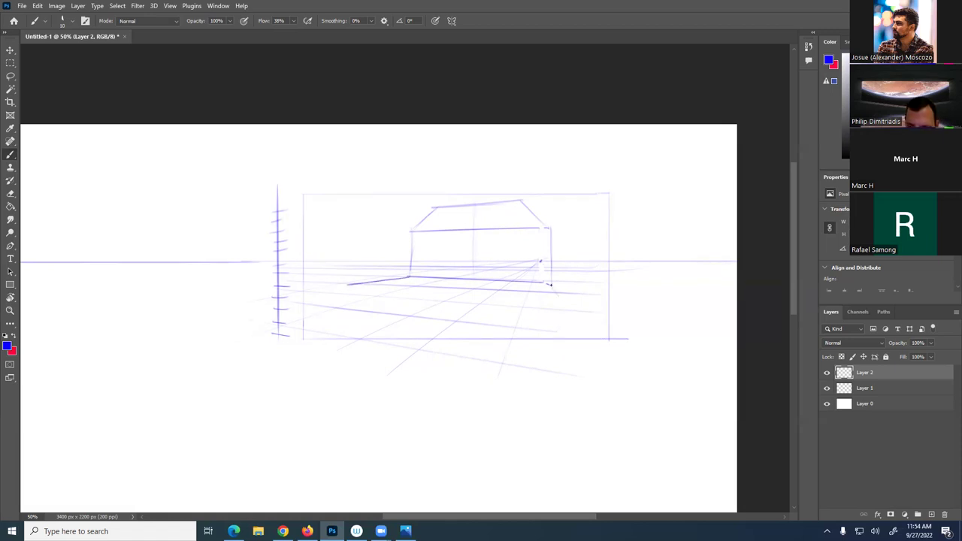
{"action": "left_click_drag", "start_coordinate": [566, 302], "coordinate": [347, 286]}
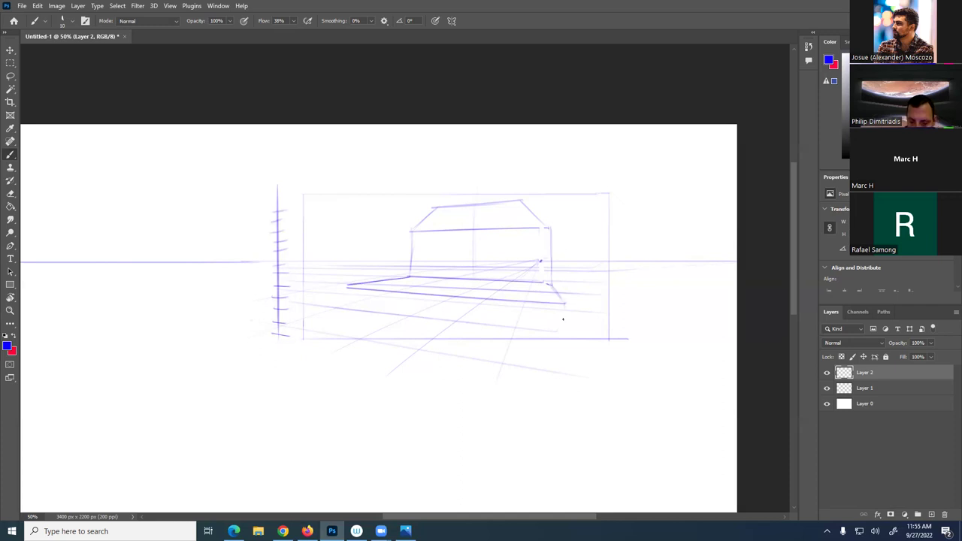
{"action": "left_click_drag", "start_coordinate": [562, 325], "coordinate": [564, 304]}
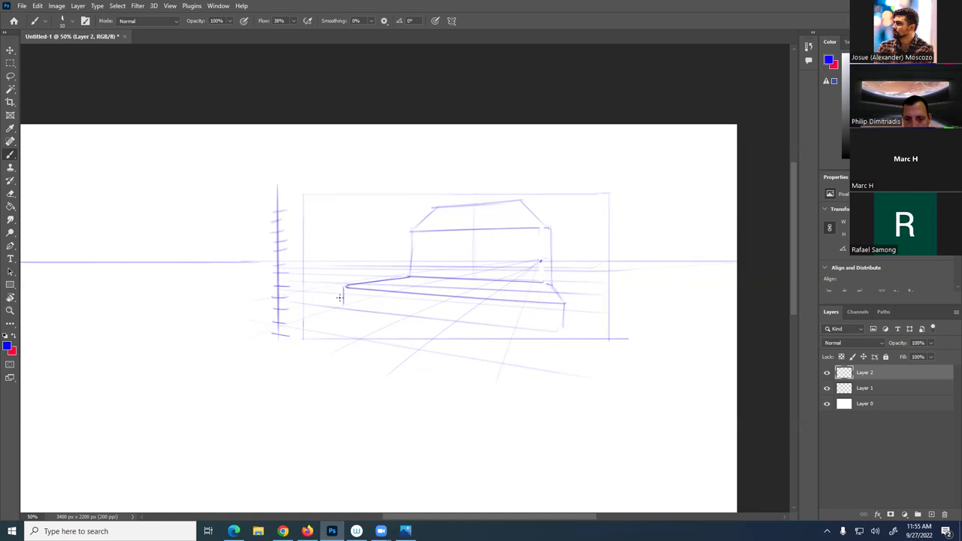
{"action": "left_click_drag", "start_coordinate": [343, 286], "coordinate": [344, 304]}
{"action": "left_click_drag", "start_coordinate": [562, 329], "coordinate": [338, 308]}
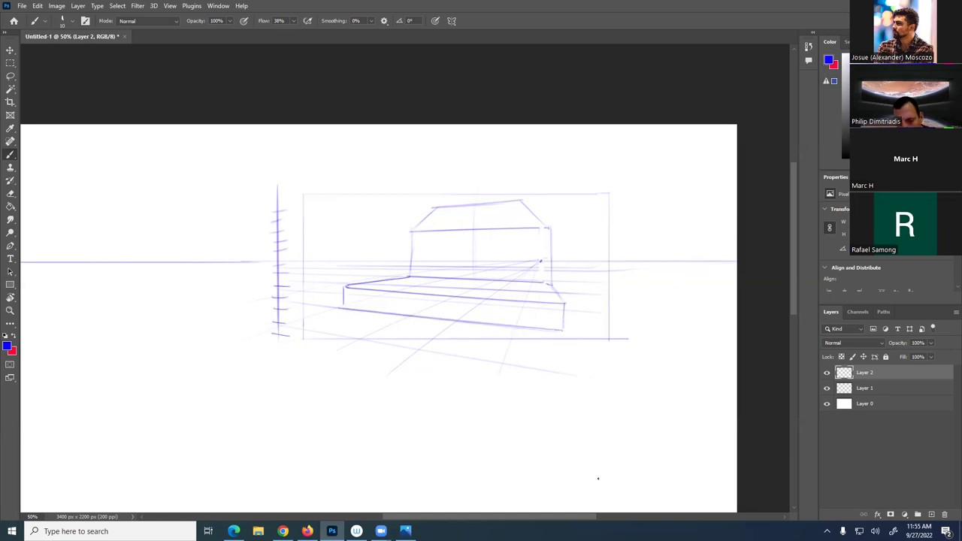
{"action": "left_click_drag", "start_coordinate": [564, 329], "coordinate": [579, 372]}
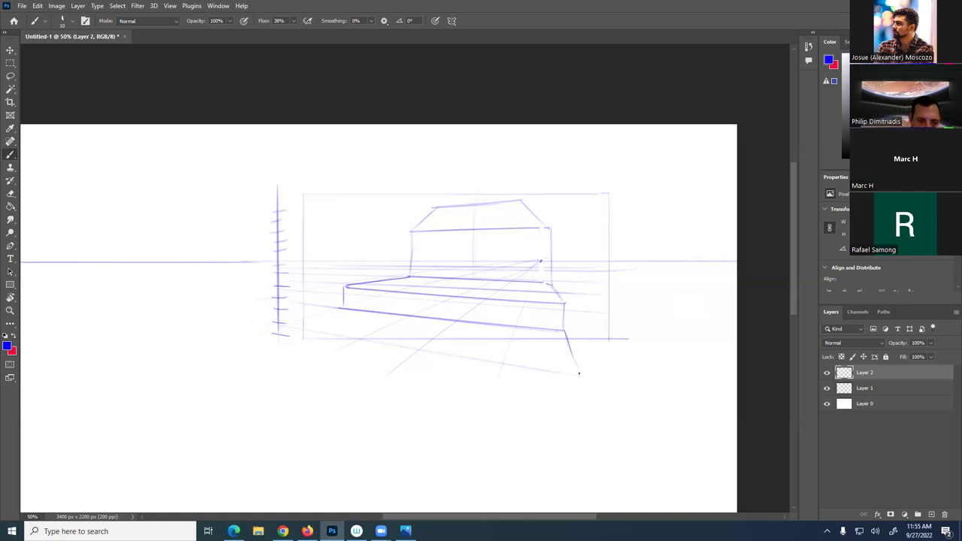
{"action": "left_click_drag", "start_coordinate": [343, 308], "coordinate": [236, 335]}
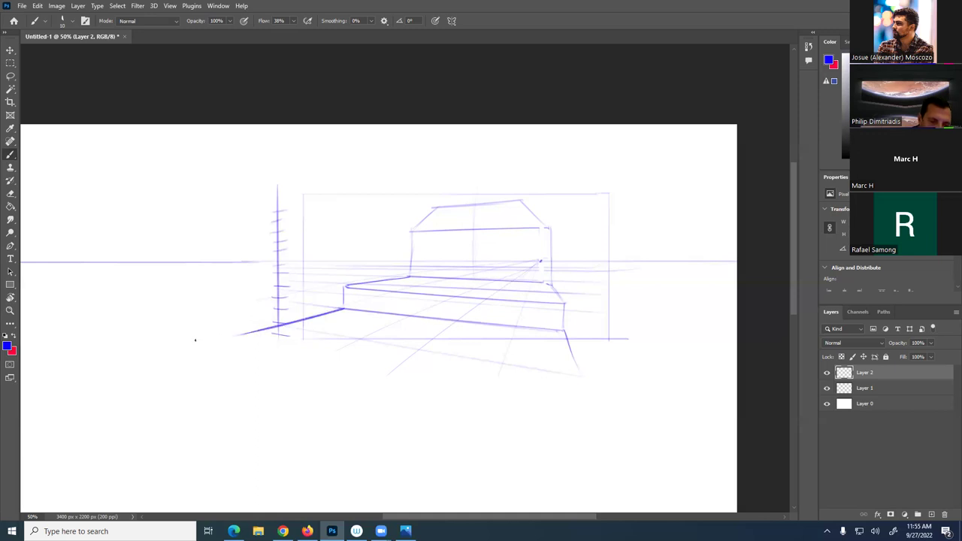
Erase the frame's left and bottom edges and redraw the frame larger, extended upward, downward and farther left
{"action": "mouse_move", "coordinate": [303, 194]}
{"action": "left_mouse_down"}
{"action": "mouse_move", "coordinate": [299, 354]}
{"action": "mouse_move", "coordinate": [296, 308]}
{"action": "mouse_move", "coordinate": [306, 340]}
{"action": "left_mouse_up"}
{"action": "left_click", "coordinate": [621, 338], "text": "shift"}
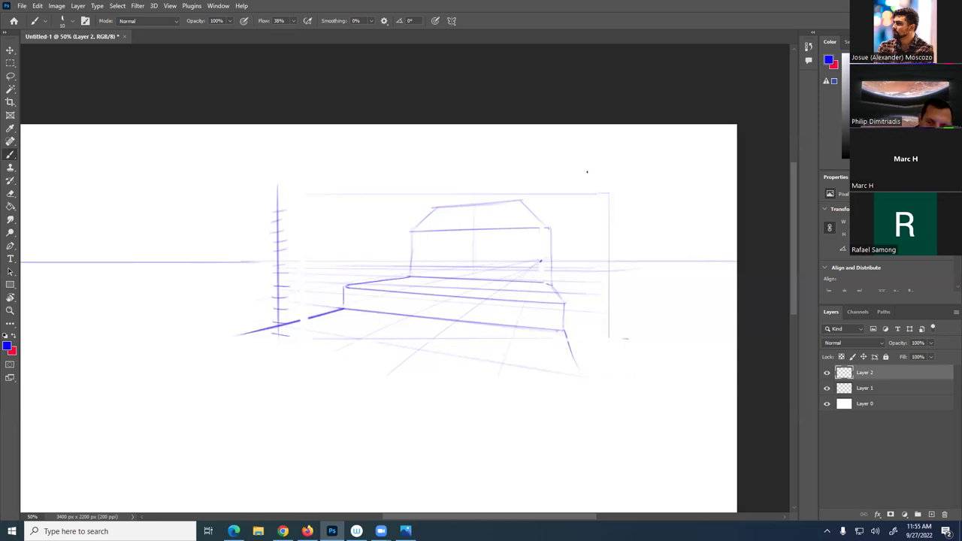
{"action": "mouse_move", "coordinate": [600, 169]}
{"action": "left_mouse_down"}
{"action": "mouse_move", "coordinate": [223, 157]}
{"action": "mouse_move", "coordinate": [236, 155]}
{"action": "mouse_move", "coordinate": [226, 166]}
{"action": "mouse_move", "coordinate": [227, 362]}
{"action": "left_mouse_up"}
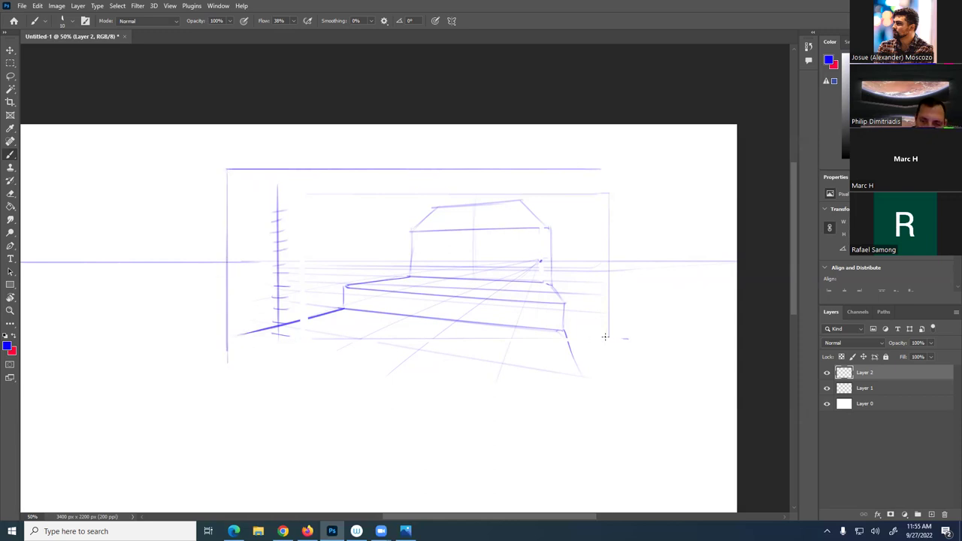
{"action": "left_click_drag", "start_coordinate": [609, 167], "coordinate": [609, 359]}
{"action": "left_click_drag", "start_coordinate": [231, 273], "coordinate": [225, 360]}
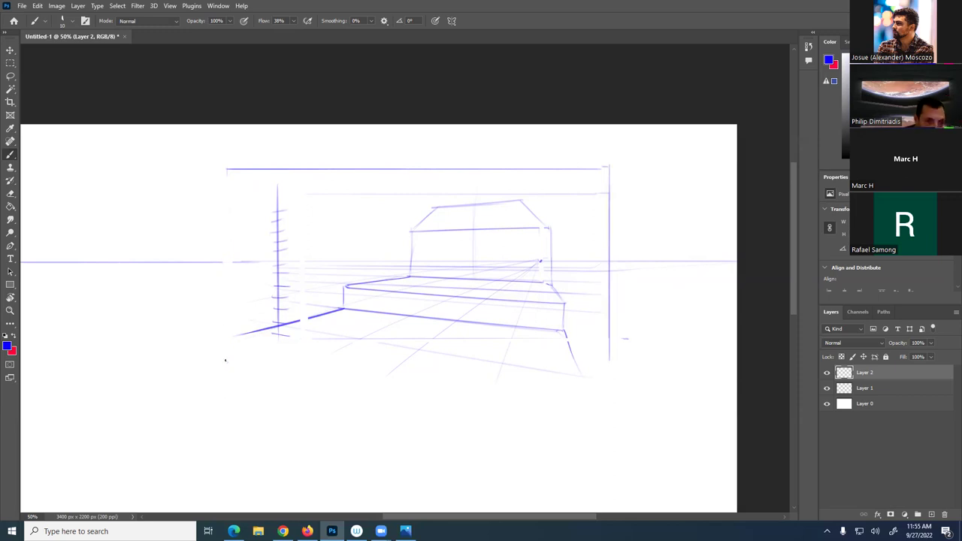
{"action": "mouse_move", "coordinate": [226, 170]}
{"action": "left_mouse_down"}
{"action": "mouse_move", "coordinate": [177, 170]}
{"action": "mouse_move", "coordinate": [177, 366]}
{"action": "left_mouse_up"}
{"action": "left_click_drag", "start_coordinate": [610, 374], "coordinate": [167, 373]}
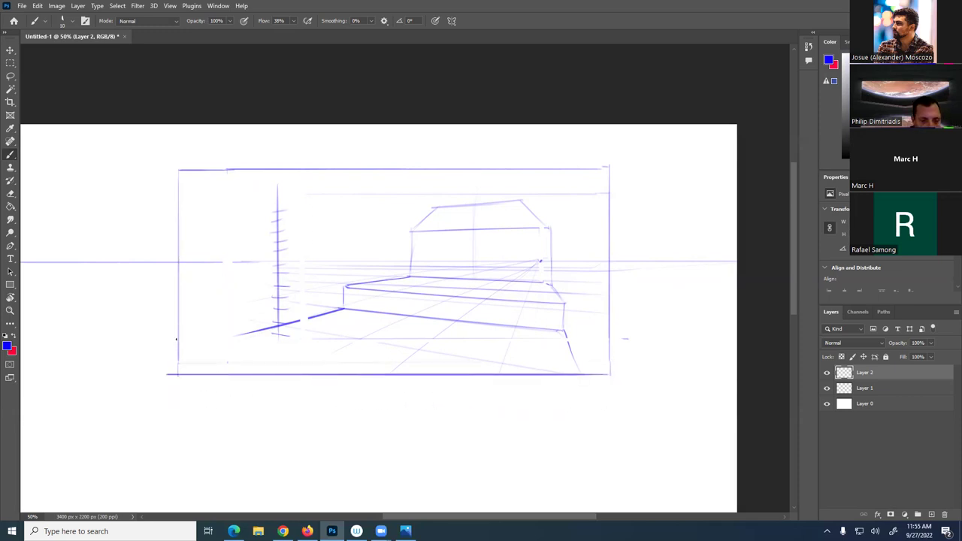
Erase the ticked measuring line inside the frame and extend the platform's left floor line down past the frame's left edge
{"action": "left_click_drag", "start_coordinate": [279, 186], "coordinate": [278, 335]}
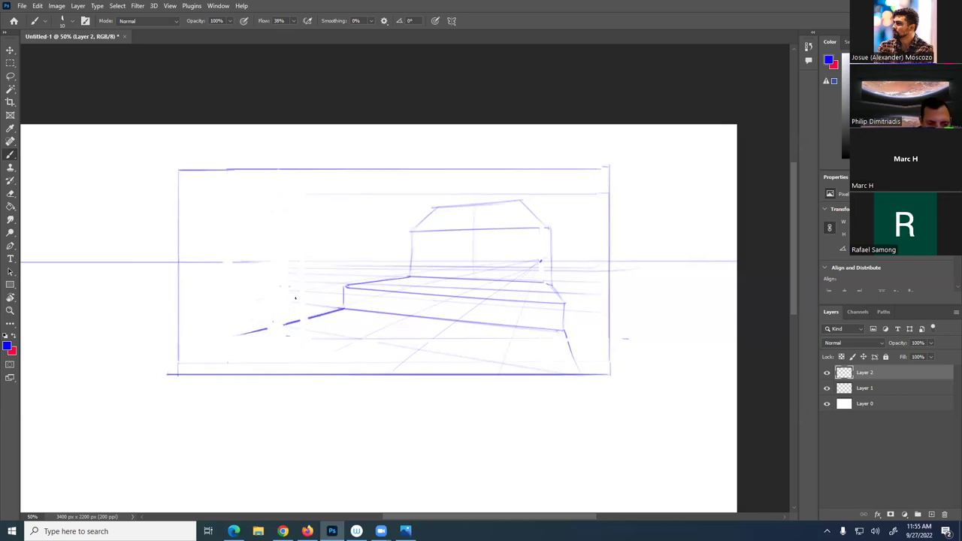
{"action": "left_click_drag", "start_coordinate": [489, 367], "coordinate": [617, 364]}
{"action": "left_click_drag", "start_coordinate": [437, 315], "coordinate": [340, 343]}
{"action": "left_click_drag", "start_coordinate": [481, 309], "coordinate": [294, 364]}
{"action": "left_click_drag", "start_coordinate": [513, 381], "coordinate": [473, 393]}
{"action": "left_click_drag", "start_coordinate": [412, 421], "coordinate": [556, 418]}
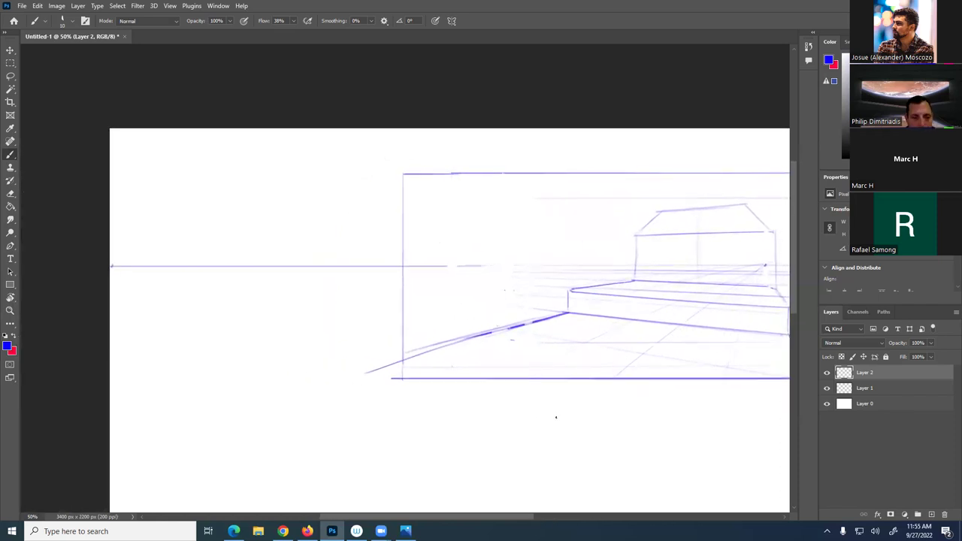
Draw a new ticked vertical measuring line just outside the enlarged frame's left edge
{"action": "mouse_move", "coordinate": [353, 167]}
{"action": "left_mouse_down"}
{"action": "mouse_move", "coordinate": [356, 380]}
{"action": "mouse_move", "coordinate": [372, 339]}
{"action": "mouse_move", "coordinate": [360, 324]}
{"action": "mouse_move", "coordinate": [370, 300]}
{"action": "mouse_move", "coordinate": [368, 223]}
{"action": "left_mouse_up"}
{"action": "mouse_move", "coordinate": [348, 213]}
{"action": "left_mouse_down"}
{"action": "mouse_move", "coordinate": [368, 210]}
{"action": "mouse_move", "coordinate": [365, 188]}
{"action": "left_mouse_up"}
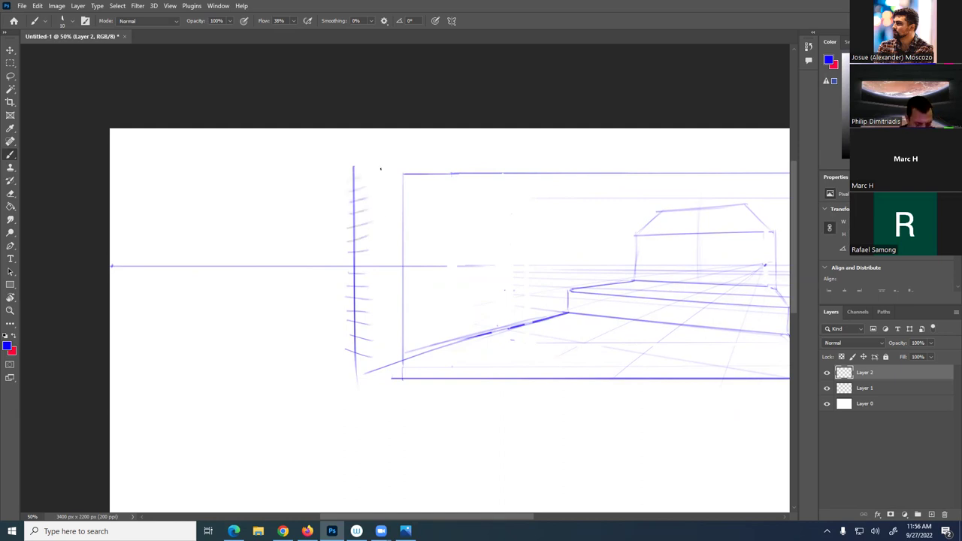
Sketch a narrower tapered tier on top of the temple roof, reaching the frame's top edge
{"action": "left_click_drag", "start_coordinate": [592, 386], "coordinate": [414, 396]}
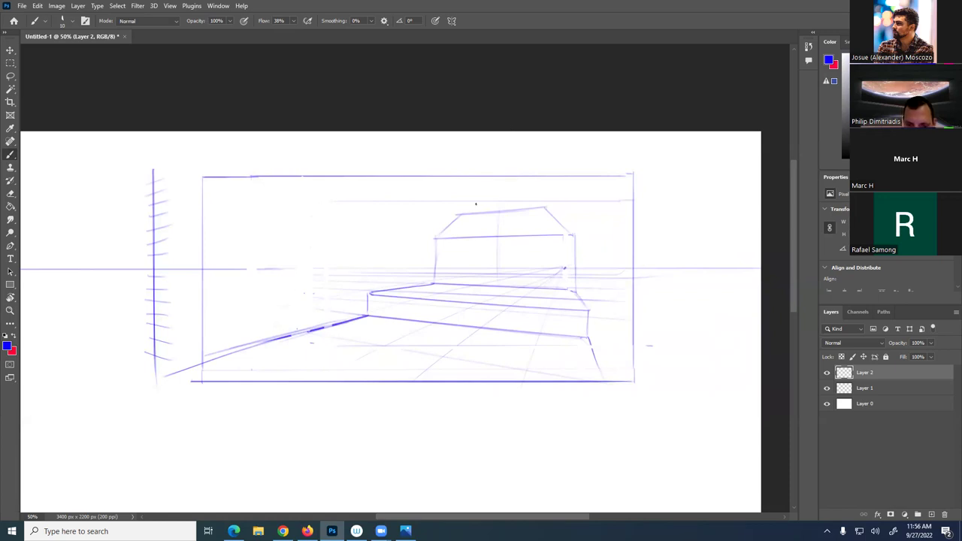
{"action": "left_click_drag", "start_coordinate": [474, 183], "coordinate": [464, 206]}
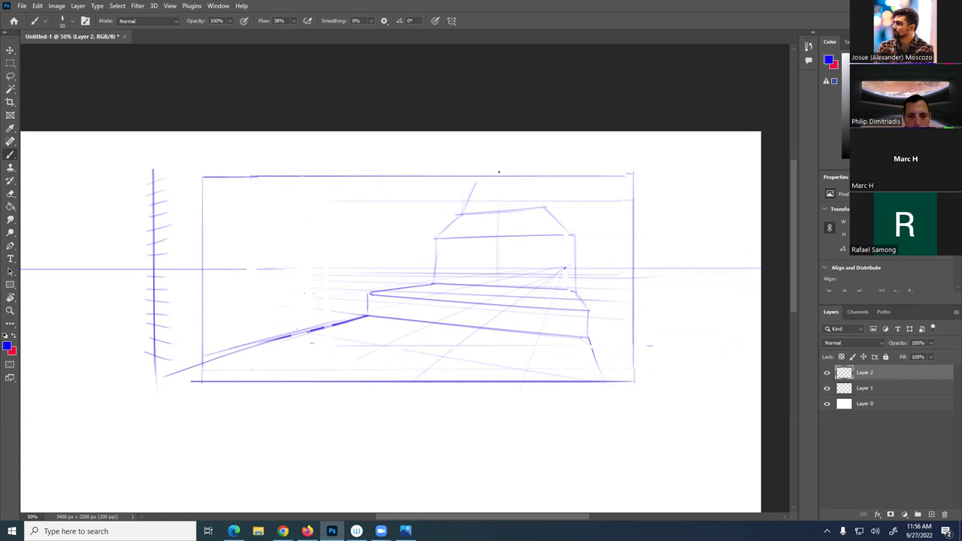
{"action": "mouse_move", "coordinate": [472, 182]}
{"action": "left_mouse_down"}
{"action": "mouse_move", "coordinate": [537, 174]}
{"action": "mouse_move", "coordinate": [544, 206]}
{"action": "mouse_move", "coordinate": [575, 236]}
{"action": "left_mouse_up"}
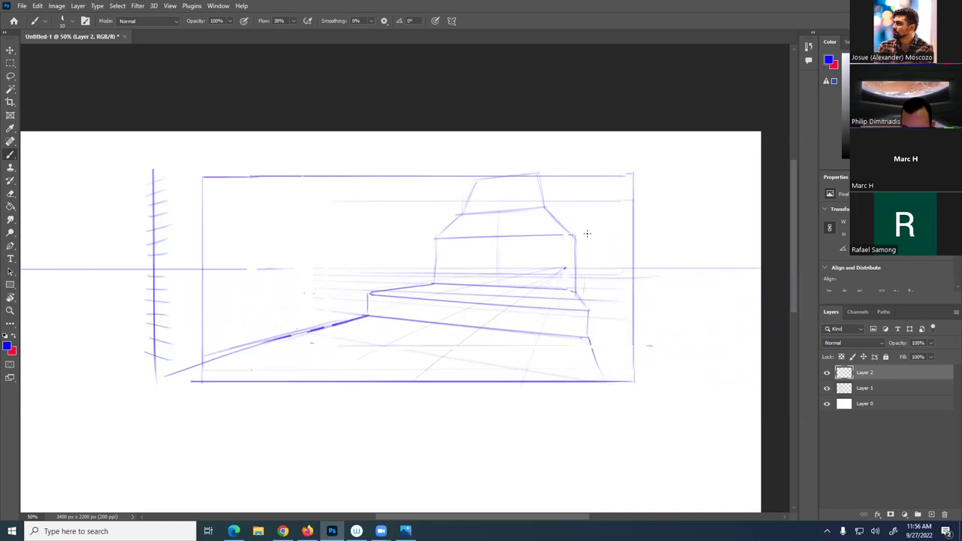
Add a pillar with a sloping ramp beside the temple's right wall, and a stepped block at the platform's front right corner
{"action": "mouse_move", "coordinate": [584, 235]}
{"action": "left_mouse_down"}
{"action": "mouse_move", "coordinate": [584, 303]}
{"action": "mouse_move", "coordinate": [573, 176]}
{"action": "mouse_move", "coordinate": [573, 242]}
{"action": "mouse_move", "coordinate": [588, 222]}
{"action": "mouse_move", "coordinate": [586, 209]}
{"action": "mouse_move", "coordinate": [572, 225]}
{"action": "mouse_move", "coordinate": [583, 233]}
{"action": "mouse_move", "coordinate": [584, 296]}
{"action": "mouse_move", "coordinate": [581, 247]}
{"action": "mouse_move", "coordinate": [586, 288]}
{"action": "left_mouse_up"}
{"action": "mouse_move", "coordinate": [557, 207]}
{"action": "left_mouse_down"}
{"action": "mouse_move", "coordinate": [576, 225]}
{"action": "mouse_move", "coordinate": [601, 228]}
{"action": "mouse_move", "coordinate": [607, 292]}
{"action": "mouse_move", "coordinate": [608, 280]}
{"action": "left_mouse_up"}
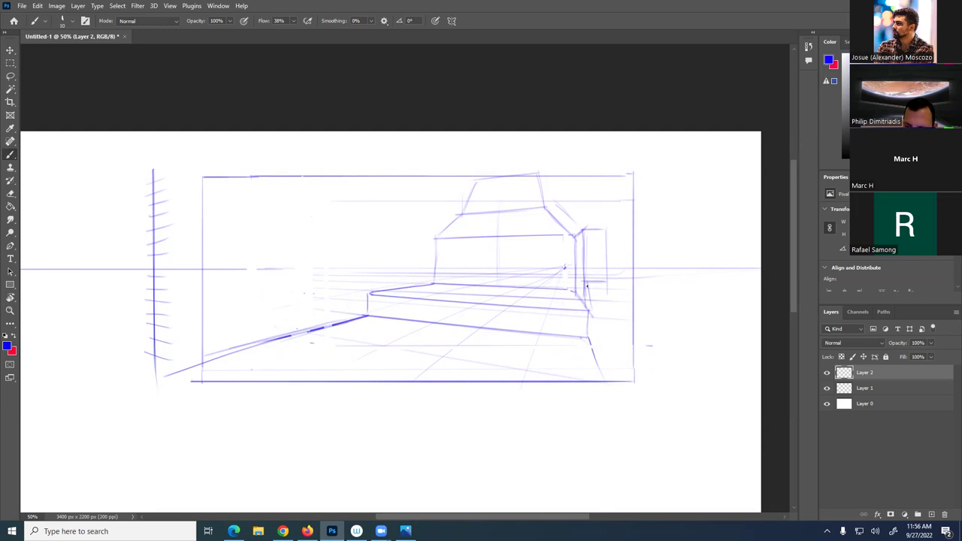
{"action": "mouse_move", "coordinate": [607, 289]}
{"action": "left_mouse_down"}
{"action": "mouse_move", "coordinate": [614, 312]}
{"action": "mouse_move", "coordinate": [606, 284]}
{"action": "mouse_move", "coordinate": [598, 307]}
{"action": "mouse_move", "coordinate": [615, 312]}
{"action": "mouse_move", "coordinate": [590, 337]}
{"action": "left_mouse_up"}
{"action": "left_click_drag", "start_coordinate": [552, 309], "coordinate": [552, 331]}
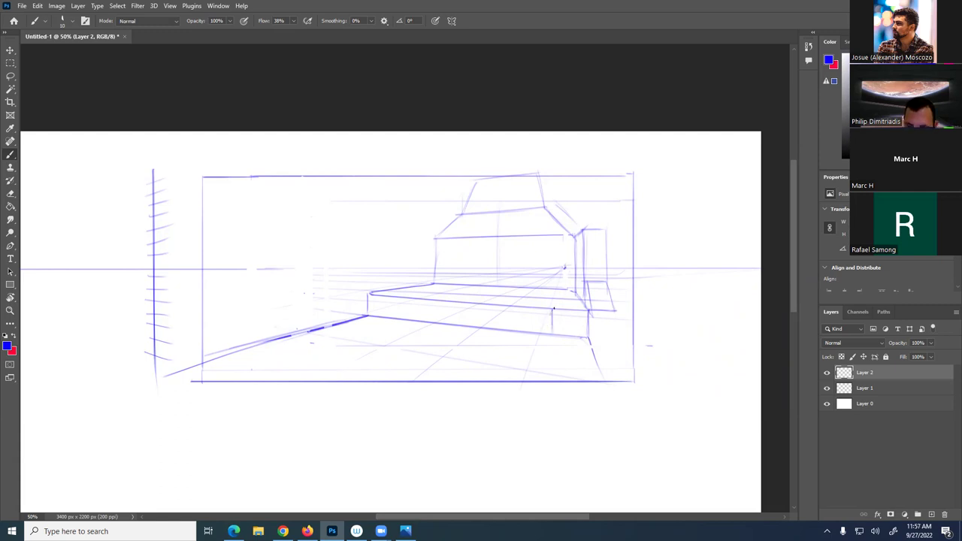
{"action": "mouse_move", "coordinate": [551, 313]}
{"action": "left_mouse_down"}
{"action": "mouse_move", "coordinate": [577, 313]}
{"action": "mouse_move", "coordinate": [581, 276]}
{"action": "mouse_move", "coordinate": [549, 319]}
{"action": "mouse_move", "coordinate": [577, 317]}
{"action": "mouse_move", "coordinate": [561, 291]}
{"action": "mouse_move", "coordinate": [565, 267]}
{"action": "mouse_move", "coordinate": [548, 361]}
{"action": "mouse_move", "coordinate": [550, 313]}
{"action": "mouse_move", "coordinate": [548, 358]}
{"action": "mouse_move", "coordinate": [564, 289]}
{"action": "mouse_move", "coordinate": [562, 356]}
{"action": "left_mouse_up"}
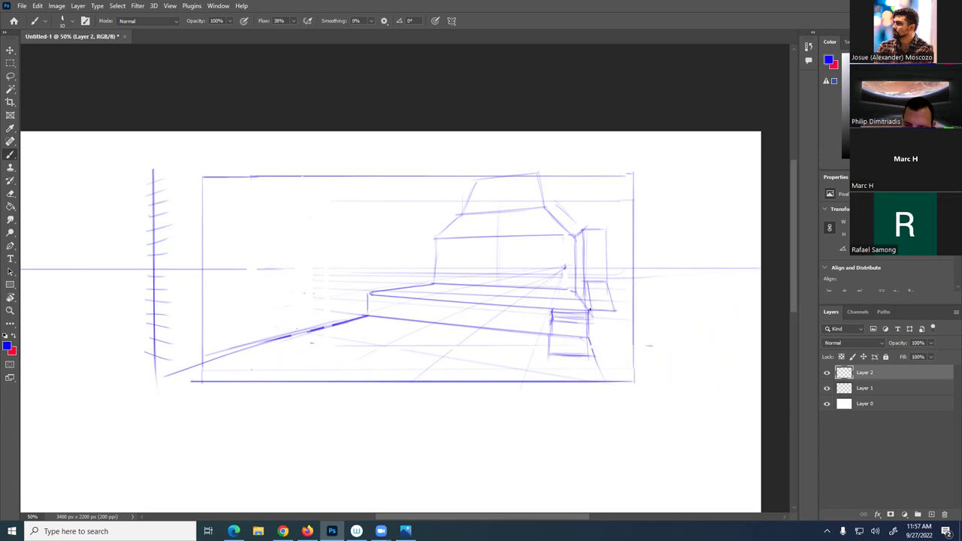
Cap the right pillar with a rectangular block and extend the ramp below it with a curved lower section
{"action": "left_click_drag", "start_coordinate": [588, 303], "coordinate": [582, 306]}
{"action": "mouse_move", "coordinate": [592, 292]}
{"action": "left_mouse_down"}
{"action": "mouse_move", "coordinate": [600, 346]}
{"action": "mouse_move", "coordinate": [623, 319]}
{"action": "left_mouse_up"}
{"action": "mouse_move", "coordinate": [586, 226]}
{"action": "left_mouse_down"}
{"action": "mouse_move", "coordinate": [586, 251]}
{"action": "mouse_move", "coordinate": [580, 233]}
{"action": "mouse_move", "coordinate": [611, 213]}
{"action": "mouse_move", "coordinate": [610, 233]}
{"action": "mouse_move", "coordinate": [584, 234]}
{"action": "mouse_move", "coordinate": [611, 232]}
{"action": "mouse_move", "coordinate": [611, 214]}
{"action": "mouse_move", "coordinate": [607, 278]}
{"action": "left_mouse_up"}
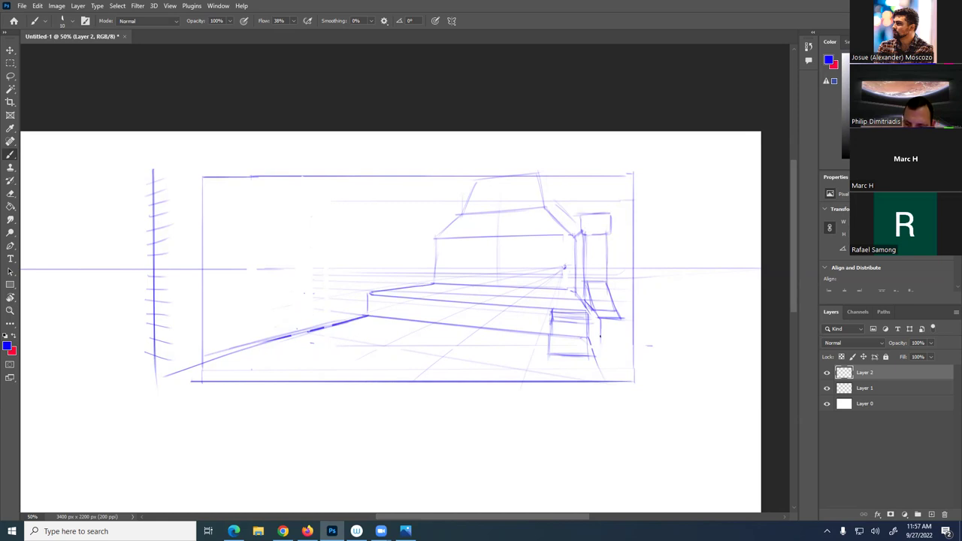
{"action": "mouse_move", "coordinate": [602, 331]}
{"action": "left_mouse_down"}
{"action": "mouse_move", "coordinate": [609, 356]}
{"action": "mouse_move", "coordinate": [631, 352]}
{"action": "left_mouse_up"}
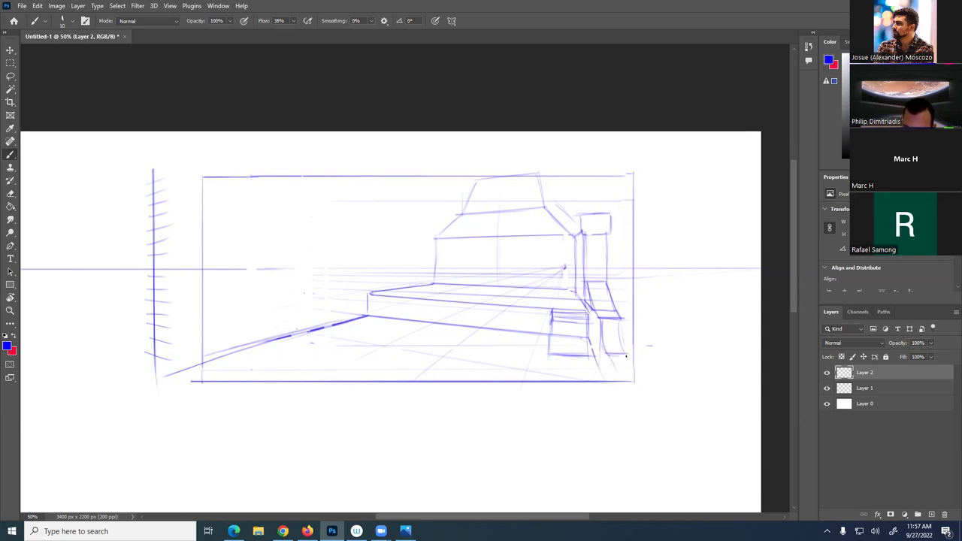
Draw receding path lines from the temple's doorway and the stepped block down across the floor, past the frame's bottom edge
{"action": "left_click_drag", "start_coordinate": [541, 337], "coordinate": [530, 371]}
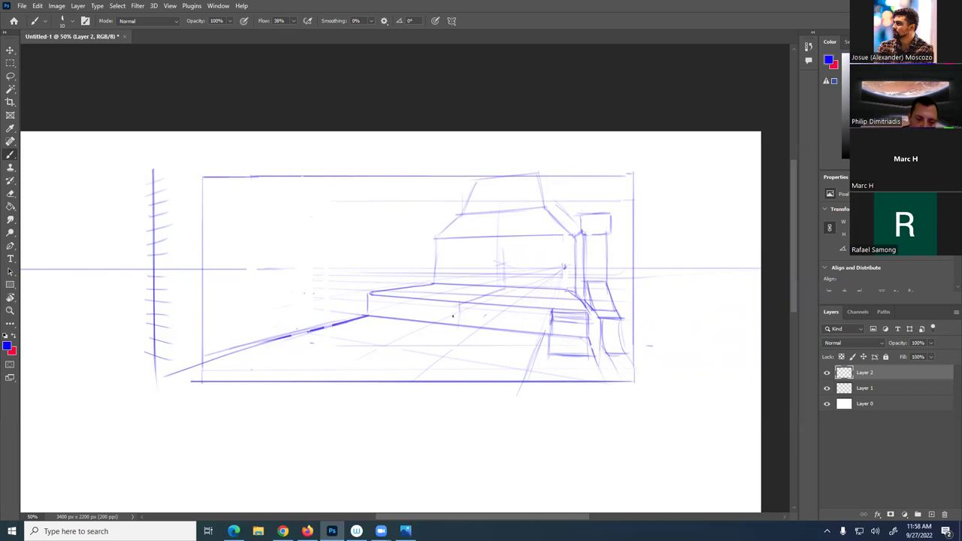
{"action": "left_click_drag", "start_coordinate": [456, 325], "coordinate": [310, 402]}
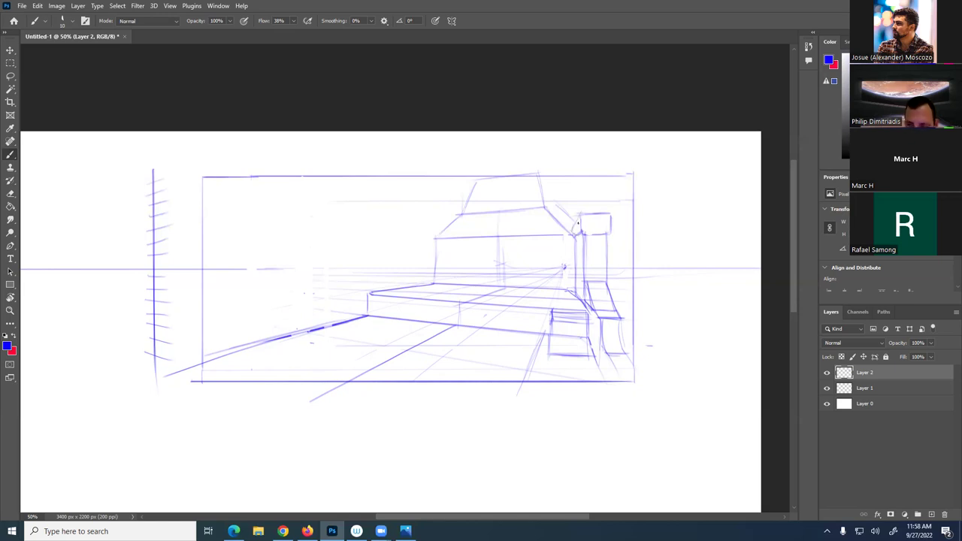
Give the roof's right edges thickness, and add a rounded cap with vertical guide lines above the right pillar
{"action": "left_click_drag", "start_coordinate": [574, 224], "coordinate": [552, 203]}
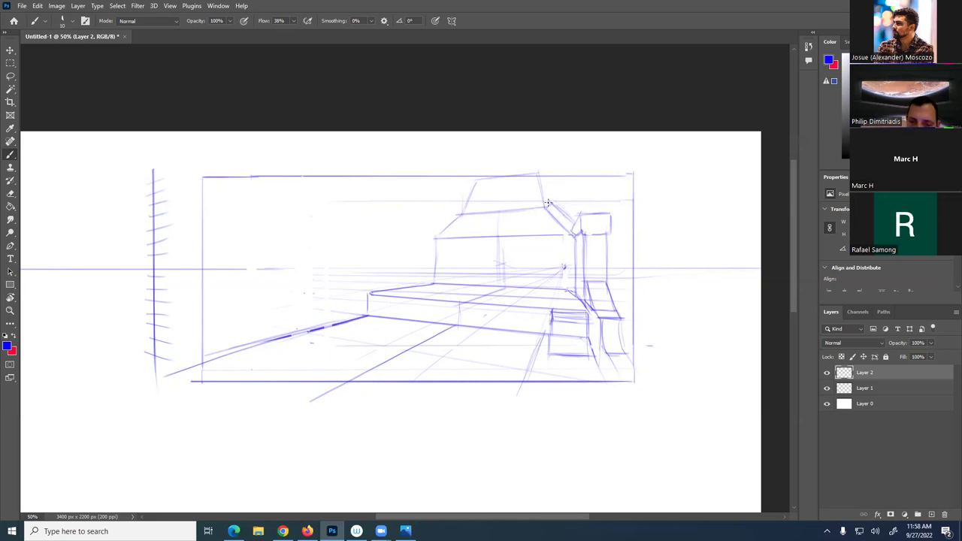
{"action": "mouse_move", "coordinate": [538, 174]}
{"action": "left_mouse_down"}
{"action": "mouse_move", "coordinate": [540, 156]}
{"action": "mouse_move", "coordinate": [549, 204]}
{"action": "left_mouse_up"}
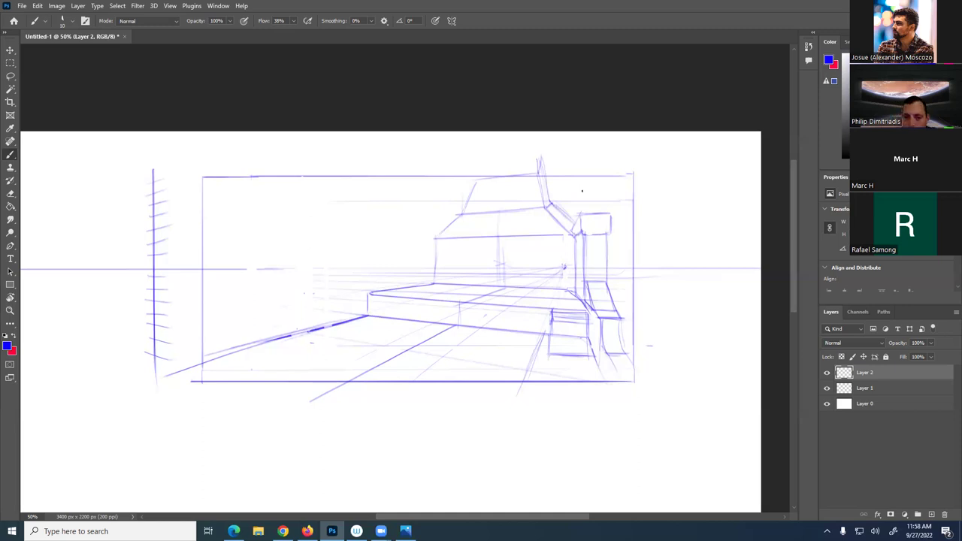
{"action": "left_click_drag", "start_coordinate": [578, 218], "coordinate": [587, 233]}
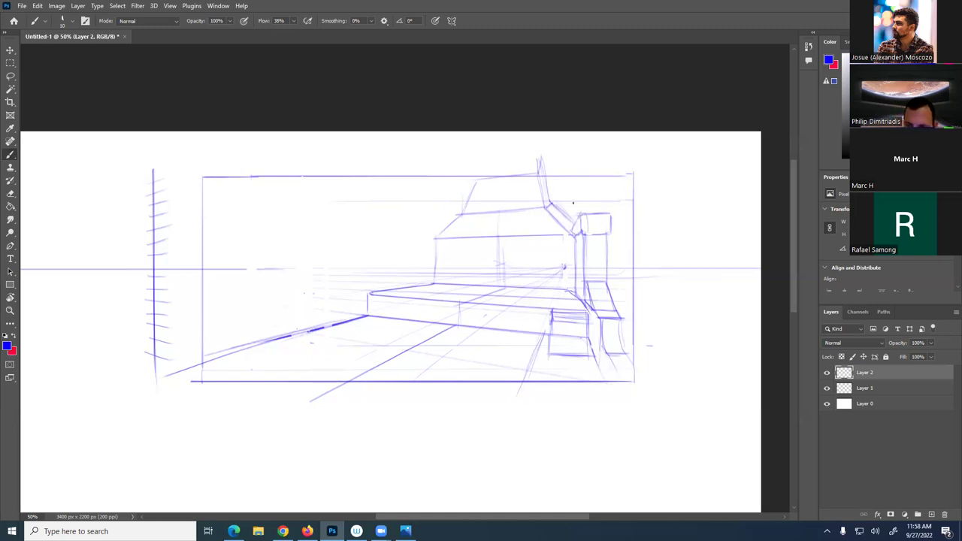
{"action": "mouse_move", "coordinate": [572, 177]}
{"action": "left_mouse_down"}
{"action": "mouse_move", "coordinate": [573, 214]}
{"action": "mouse_move", "coordinate": [574, 171]}
{"action": "mouse_move", "coordinate": [583, 216]}
{"action": "mouse_move", "coordinate": [582, 199]}
{"action": "mouse_move", "coordinate": [603, 200]}
{"action": "mouse_move", "coordinate": [606, 213]}
{"action": "mouse_move", "coordinate": [600, 189]}
{"action": "mouse_move", "coordinate": [606, 292]}
{"action": "mouse_move", "coordinate": [618, 319]}
{"action": "mouse_move", "coordinate": [612, 309]}
{"action": "mouse_move", "coordinate": [602, 332]}
{"action": "mouse_move", "coordinate": [612, 352]}
{"action": "mouse_move", "coordinate": [620, 322]}
{"action": "mouse_move", "coordinate": [621, 352]}
{"action": "left_mouse_up"}
{"action": "left_click_drag", "start_coordinate": [552, 310], "coordinate": [549, 359]}
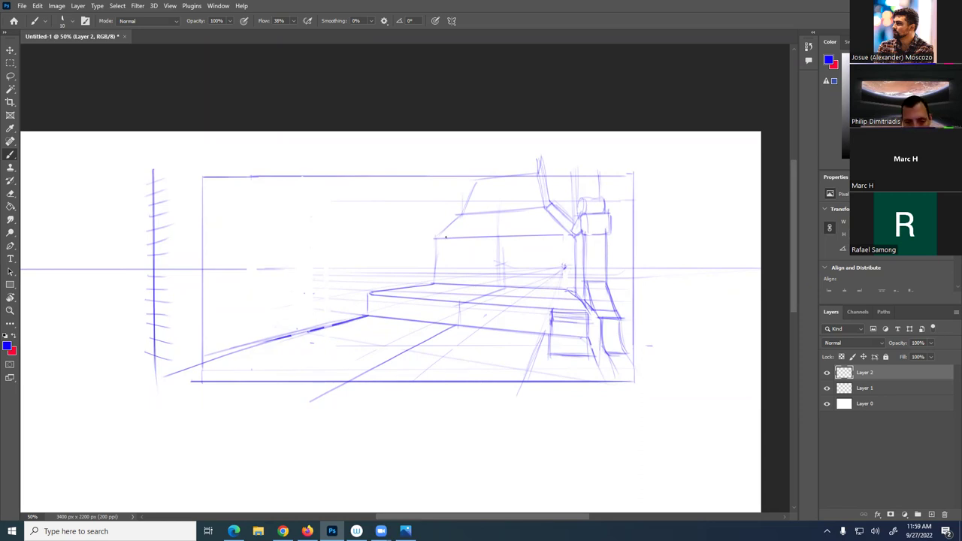
Draw a matching pillar with a block-shaped capital and a base line beside the temple's left wall
{"action": "mouse_move", "coordinate": [435, 241]}
{"action": "left_mouse_down"}
{"action": "mouse_move", "coordinate": [434, 280]}
{"action": "mouse_move", "coordinate": [425, 234]}
{"action": "left_mouse_up"}
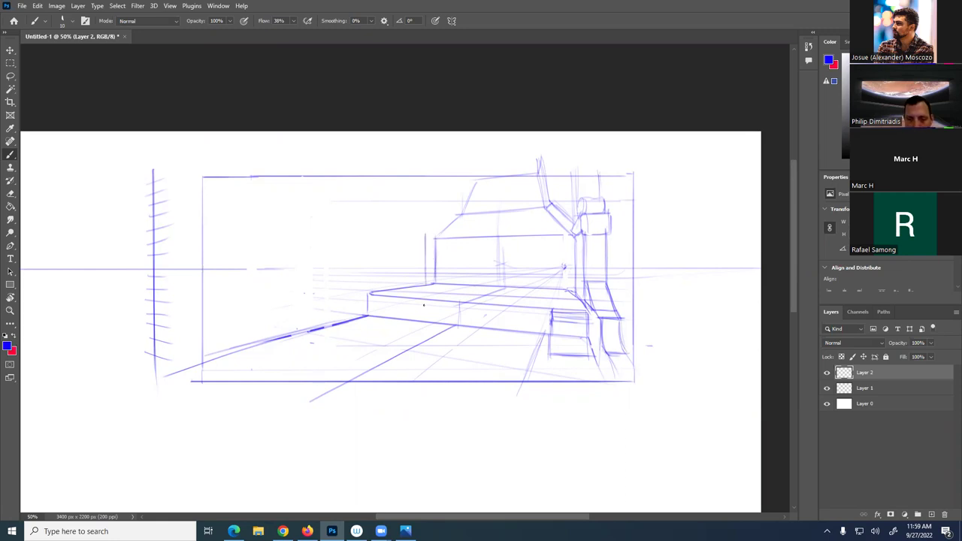
{"action": "left_click_drag", "start_coordinate": [424, 236], "coordinate": [434, 238]}
{"action": "mouse_move", "coordinate": [425, 219]}
{"action": "left_mouse_down"}
{"action": "mouse_move", "coordinate": [449, 223]}
{"action": "mouse_move", "coordinate": [446, 231]}
{"action": "mouse_move", "coordinate": [424, 219]}
{"action": "left_mouse_up"}
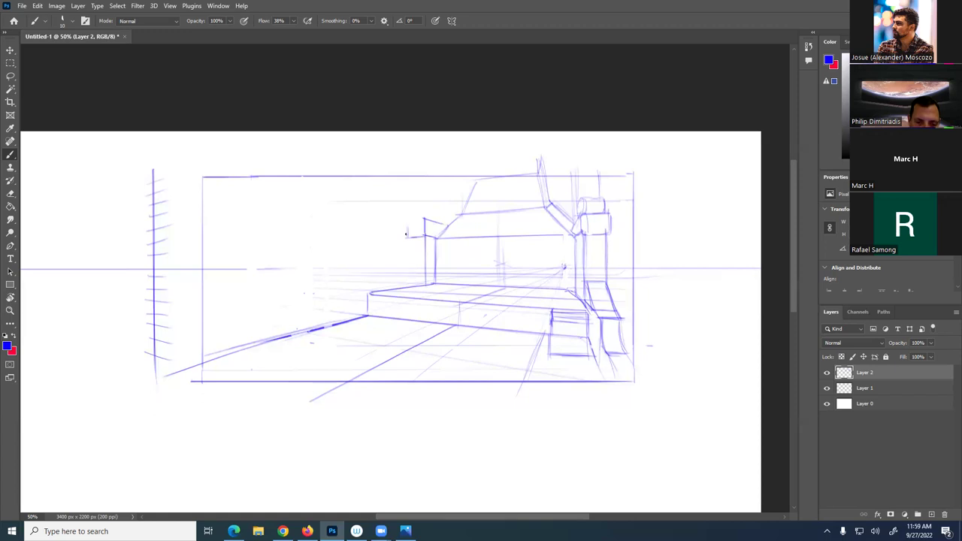
{"action": "mouse_move", "coordinate": [423, 219]}
{"action": "left_mouse_down"}
{"action": "mouse_move", "coordinate": [404, 220]}
{"action": "mouse_move", "coordinate": [409, 278]}
{"action": "left_mouse_up"}
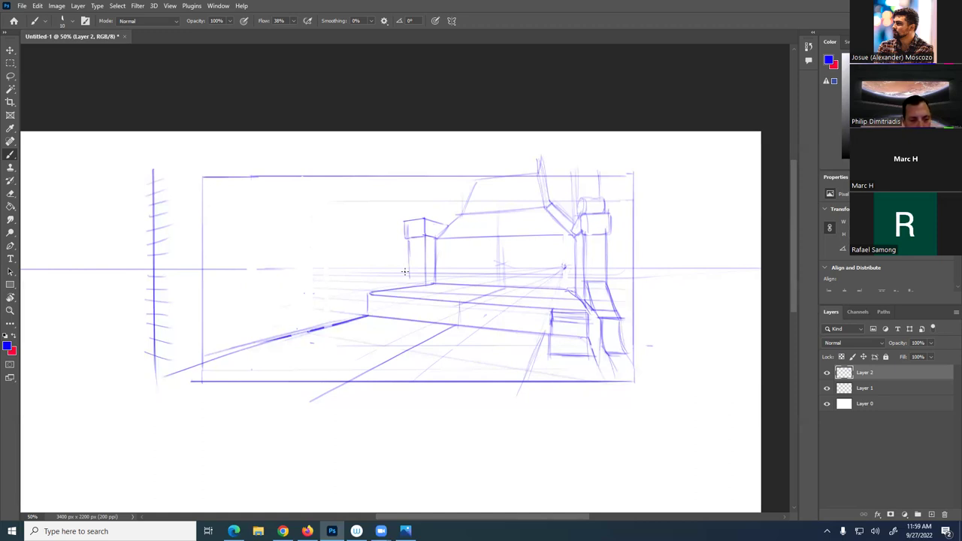
{"action": "left_click_drag", "start_coordinate": [408, 278], "coordinate": [422, 278]}
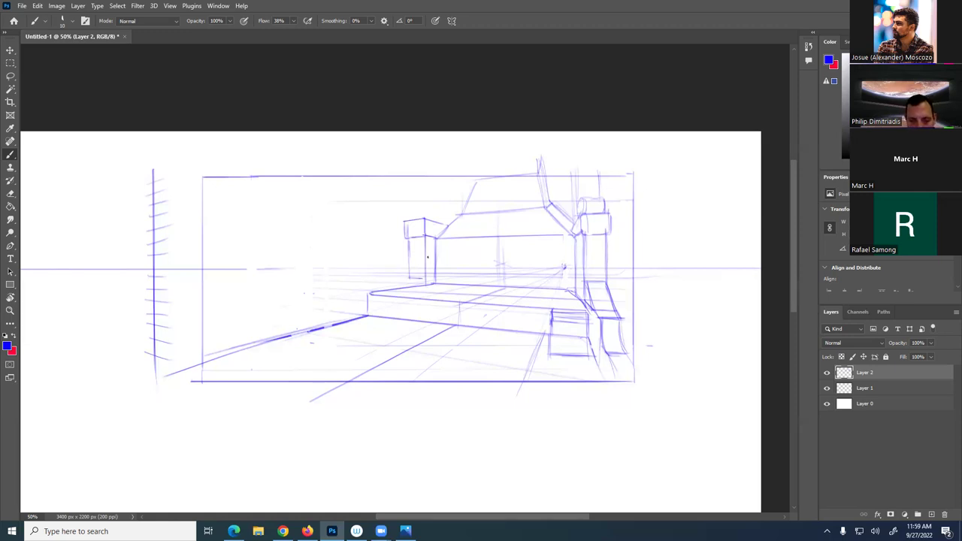
{"action": "left_click_drag", "start_coordinate": [423, 278], "coordinate": [407, 277]}
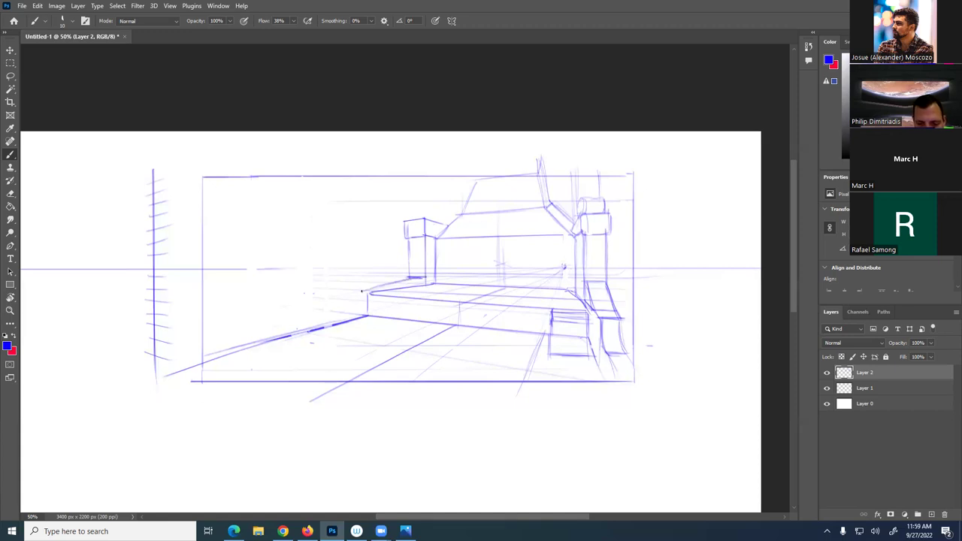
{"action": "left_click_drag", "start_coordinate": [412, 276], "coordinate": [348, 295]}
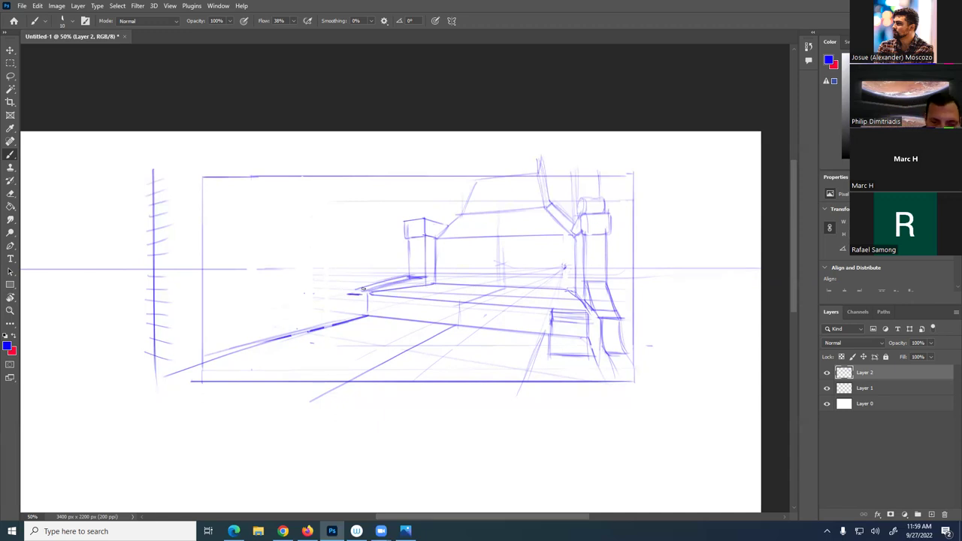
{"action": "mouse_move", "coordinate": [363, 289]}
{"action": "left_mouse_down"}
{"action": "mouse_move", "coordinate": [410, 277]}
{"action": "mouse_move", "coordinate": [393, 281]}
{"action": "left_mouse_up"}
{"action": "key", "text": "ctrl+z"}
{"action": "key", "text": "ctrl+z"}
{"action": "key", "text": "ctrl+z"}
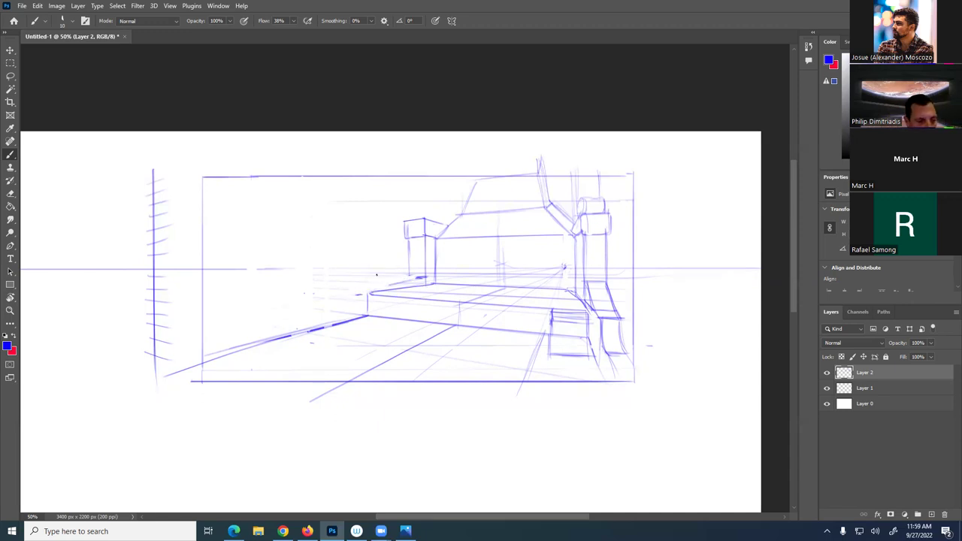
Darken the upper right ramp's edges and draw a matching sloped ramp surface down from the left pillar's base
{"action": "left_click_drag", "start_coordinate": [608, 285], "coordinate": [584, 283]}
{"action": "left_click_drag", "start_coordinate": [409, 279], "coordinate": [425, 277]}
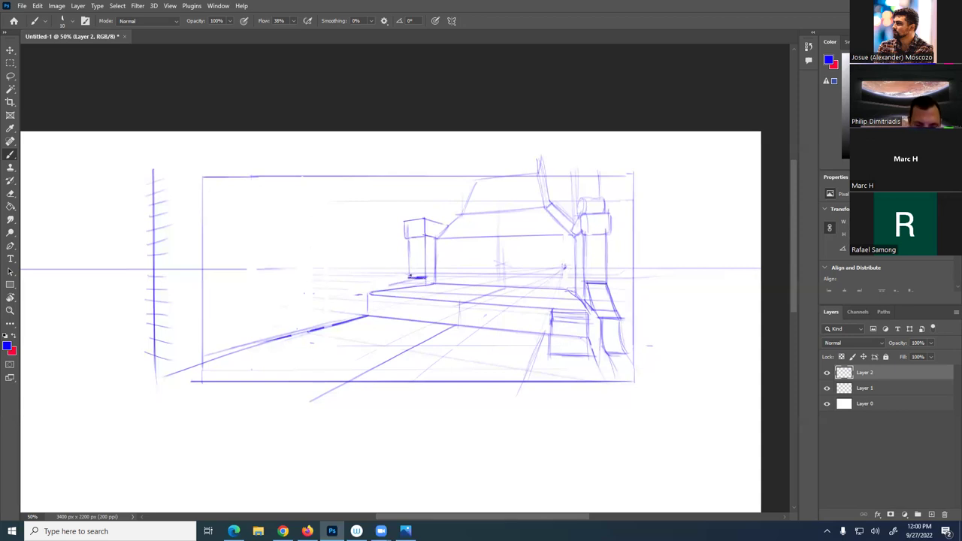
{"action": "key", "text": "ctrl+z"}
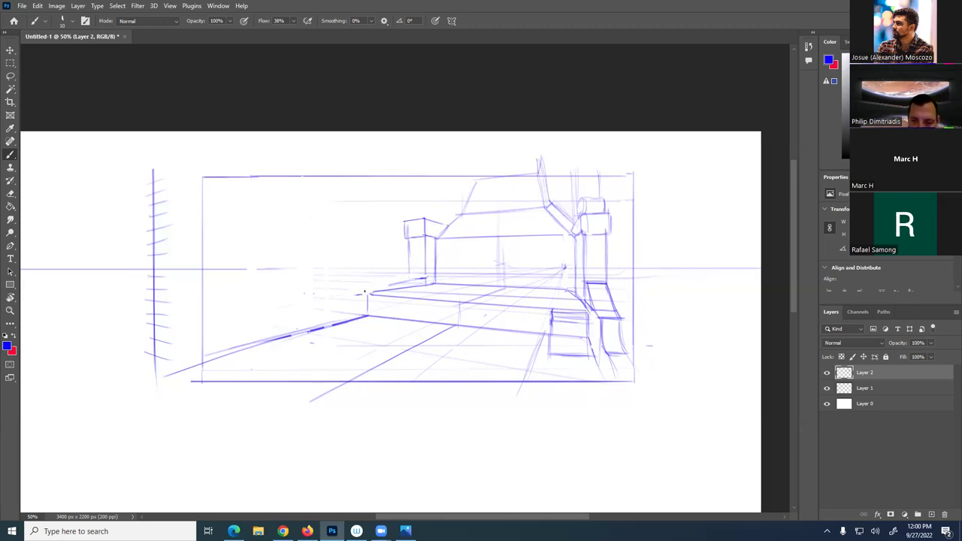
{"action": "left_click_drag", "start_coordinate": [591, 297], "coordinate": [600, 320]}
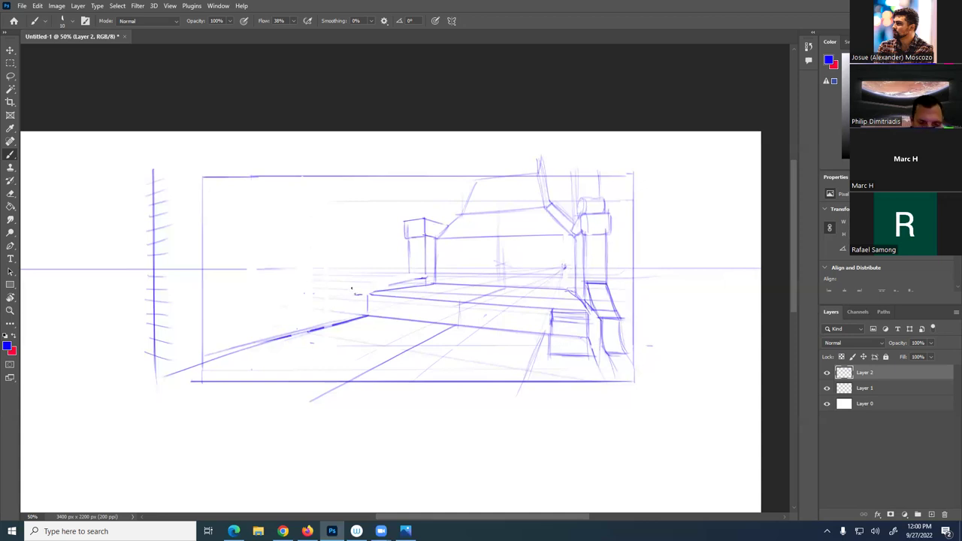
{"action": "left_click_drag", "start_coordinate": [424, 278], "coordinate": [354, 294]}
{"action": "mouse_move", "coordinate": [424, 276]}
{"action": "left_mouse_down"}
{"action": "mouse_move", "coordinate": [341, 294]}
{"action": "mouse_move", "coordinate": [349, 290]}
{"action": "left_mouse_up"}
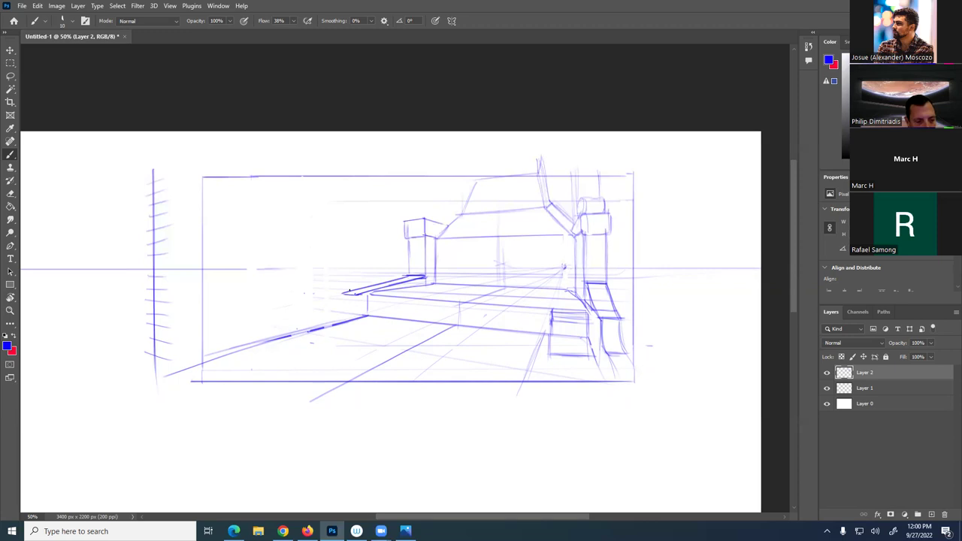
Add a curved lower section to the left ramp and run a floor line from its end past the frame's left edge
{"action": "left_click_drag", "start_coordinate": [618, 355], "coordinate": [607, 351]}
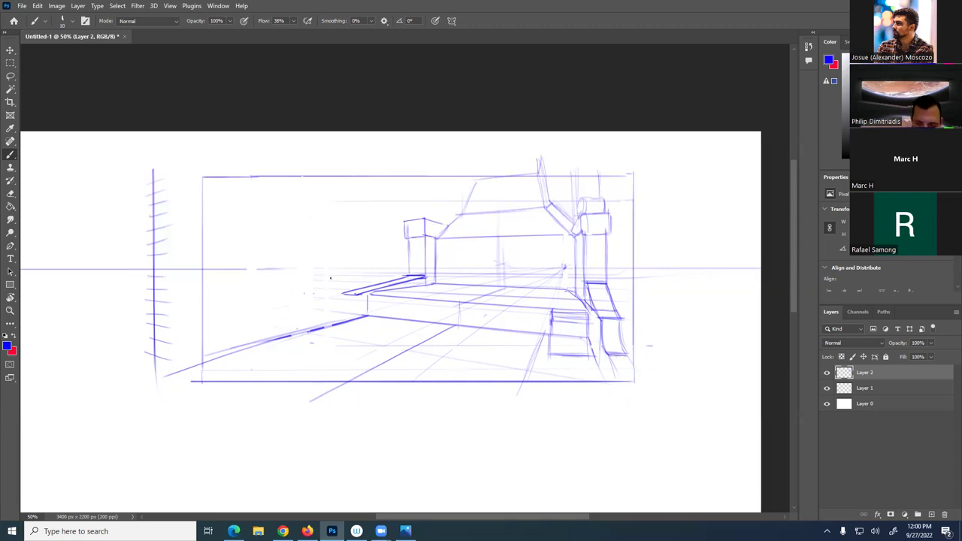
{"action": "mouse_move", "coordinate": [301, 319]}
{"action": "left_mouse_down"}
{"action": "mouse_move", "coordinate": [287, 320]}
{"action": "mouse_move", "coordinate": [321, 318]}
{"action": "mouse_move", "coordinate": [351, 298]}
{"action": "mouse_move", "coordinate": [308, 322]}
{"action": "left_mouse_up"}
{"action": "mouse_move", "coordinate": [343, 293]}
{"action": "left_mouse_down"}
{"action": "mouse_move", "coordinate": [305, 316]}
{"action": "mouse_move", "coordinate": [343, 295]}
{"action": "mouse_move", "coordinate": [331, 304]}
{"action": "left_mouse_up"}
{"action": "left_click_drag", "start_coordinate": [331, 303], "coordinate": [304, 299]}
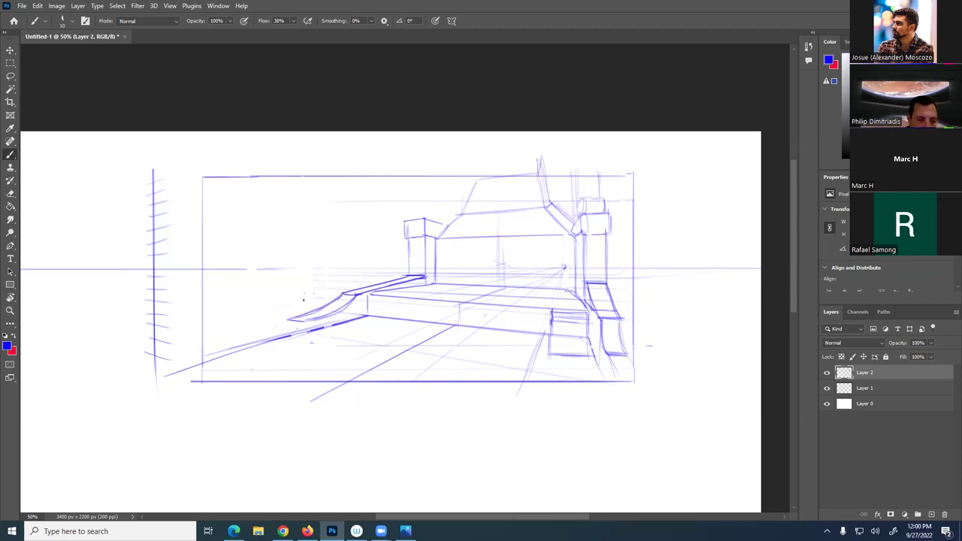
{"action": "left_click_drag", "start_coordinate": [306, 324], "coordinate": [183, 349]}
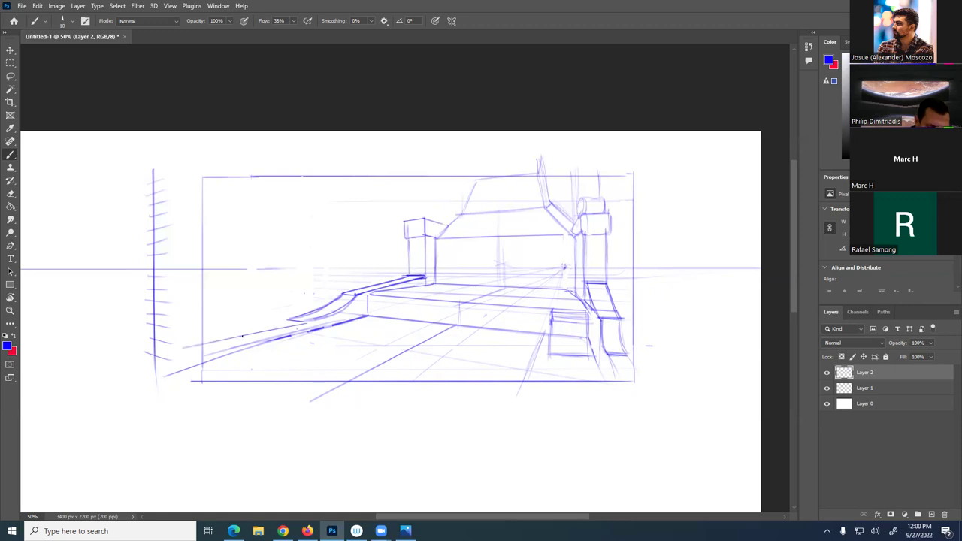
Run another edge line outward from the left ramp's lower end, and add a cap and vertical guide lines above the left pillar
{"action": "left_click_drag", "start_coordinate": [293, 321], "coordinate": [194, 339]}
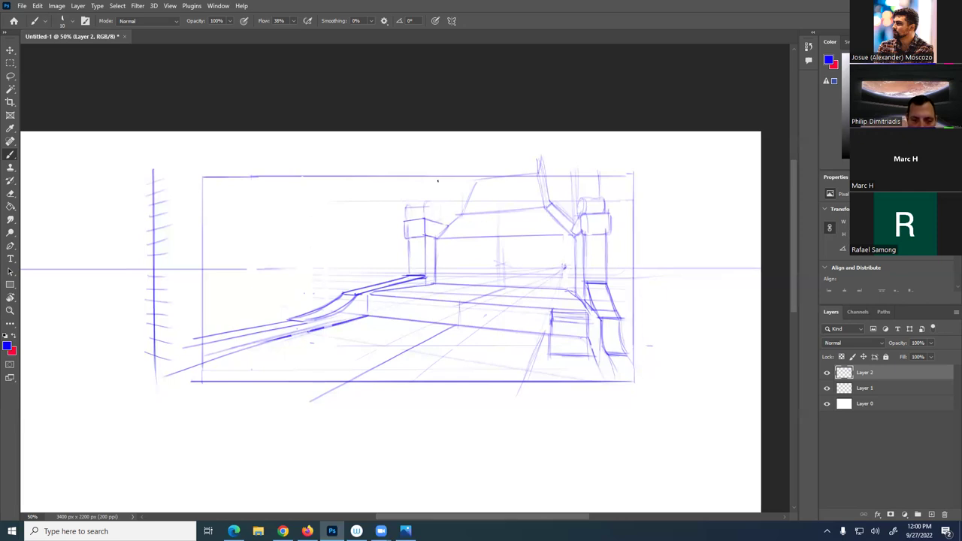
{"action": "left_click_drag", "start_coordinate": [436, 181], "coordinate": [444, 226]}
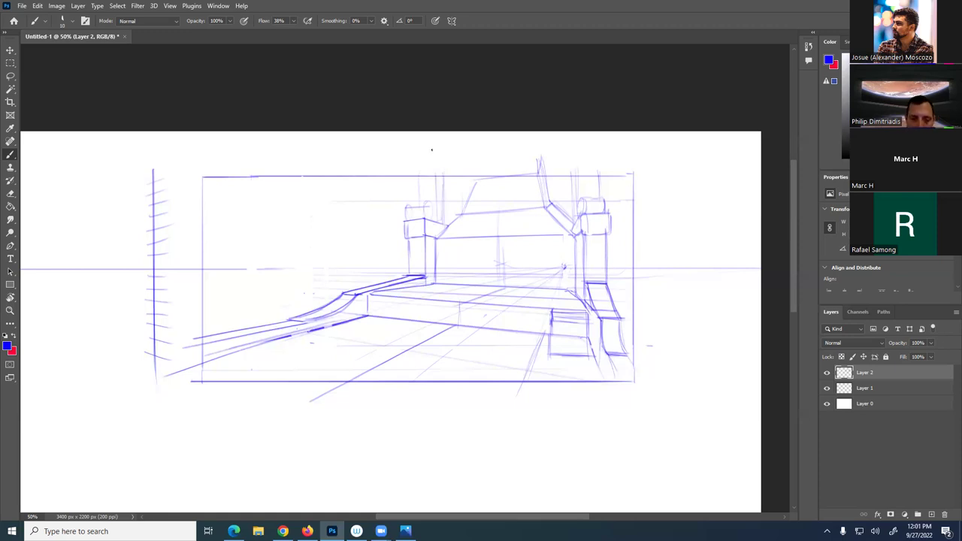
Give the roof's left slope and top edge thickness with parallel outer lines joined at the corners
{"action": "left_click_drag", "start_coordinate": [441, 220], "coordinate": [467, 177]}
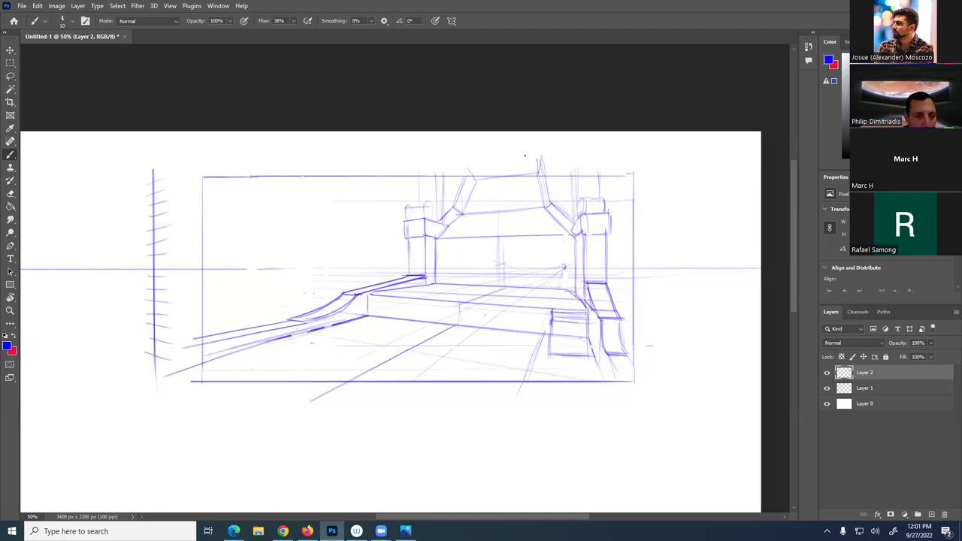
{"action": "mouse_move", "coordinate": [534, 172]}
{"action": "left_mouse_down"}
{"action": "mouse_move", "coordinate": [482, 181]}
{"action": "mouse_move", "coordinate": [537, 157]}
{"action": "mouse_move", "coordinate": [465, 168]}
{"action": "left_mouse_up"}
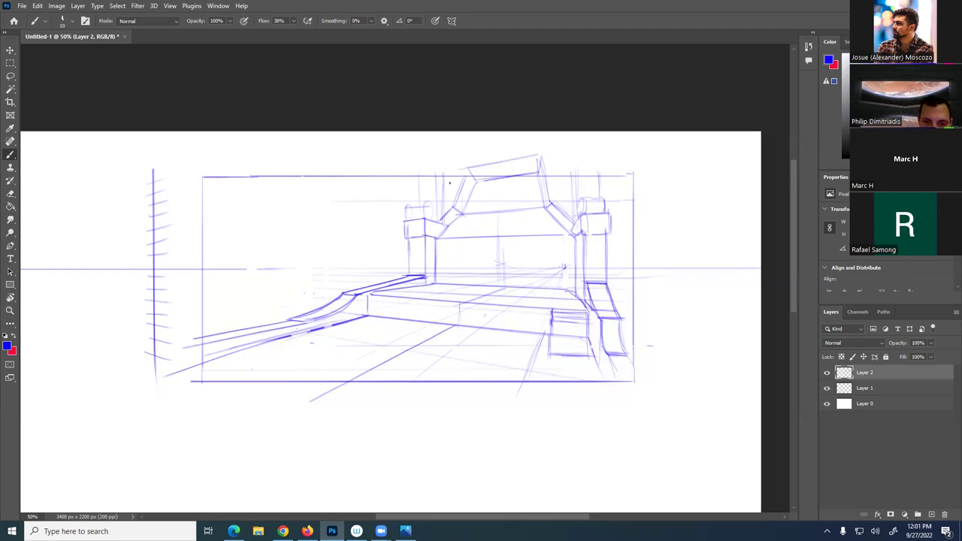
{"action": "left_click_drag", "start_coordinate": [456, 175], "coordinate": [437, 200]}
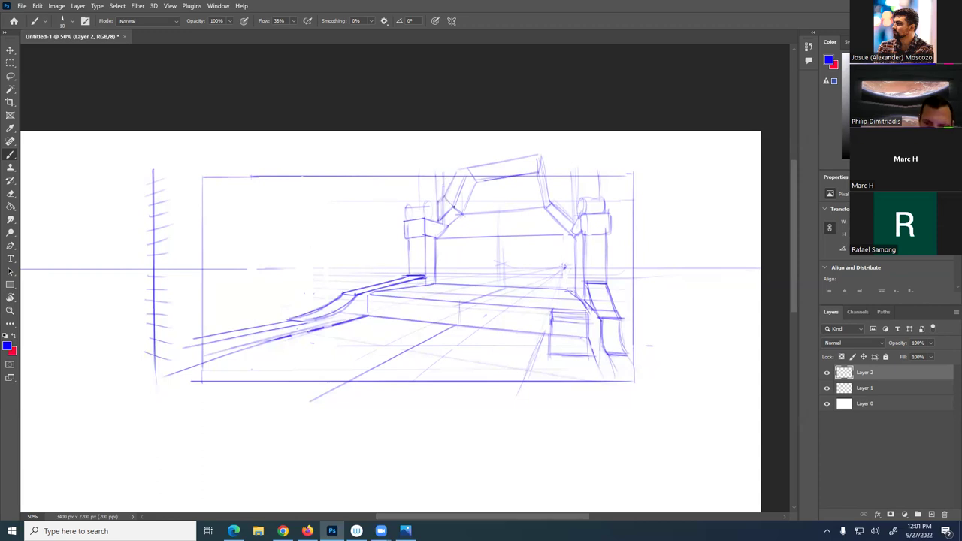
{"action": "left_click_drag", "start_coordinate": [454, 171], "coordinate": [445, 197]}
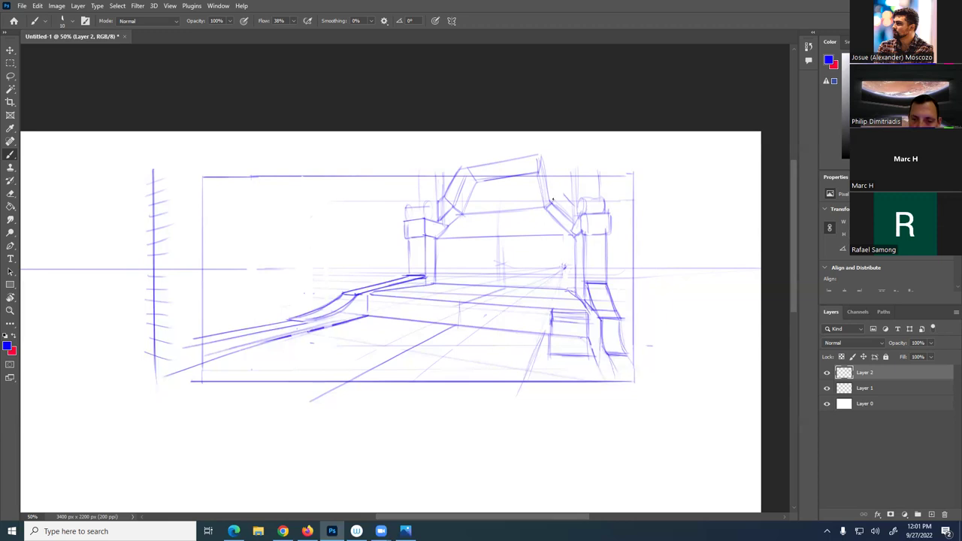
Complete the roof's right slope with outer thickness lines, and redraw its upper right edges
{"action": "left_click_drag", "start_coordinate": [561, 174], "coordinate": [555, 156]}
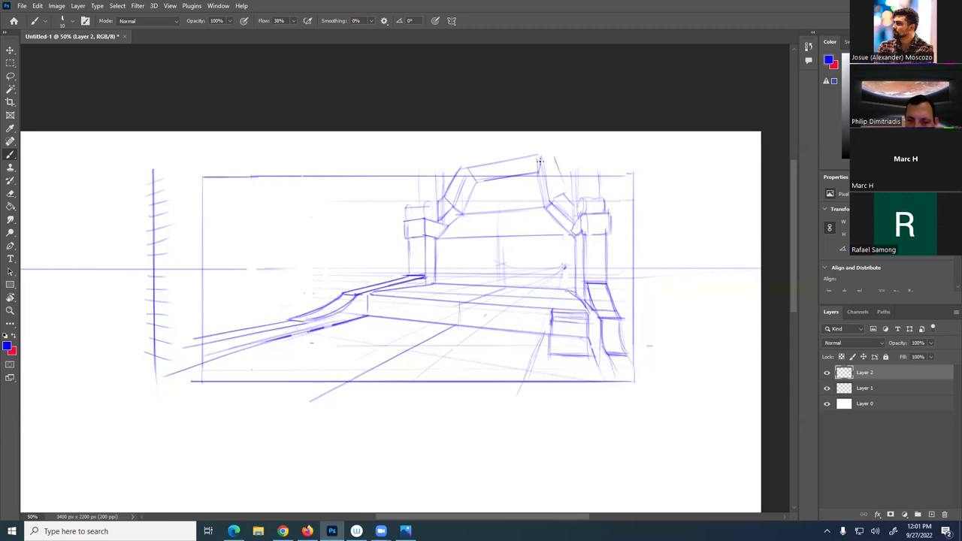
{"action": "mouse_move", "coordinate": [536, 181]}
{"action": "left_mouse_down"}
{"action": "mouse_move", "coordinate": [539, 197]}
{"action": "mouse_move", "coordinate": [539, 173]}
{"action": "mouse_move", "coordinate": [540, 196]}
{"action": "left_mouse_up"}
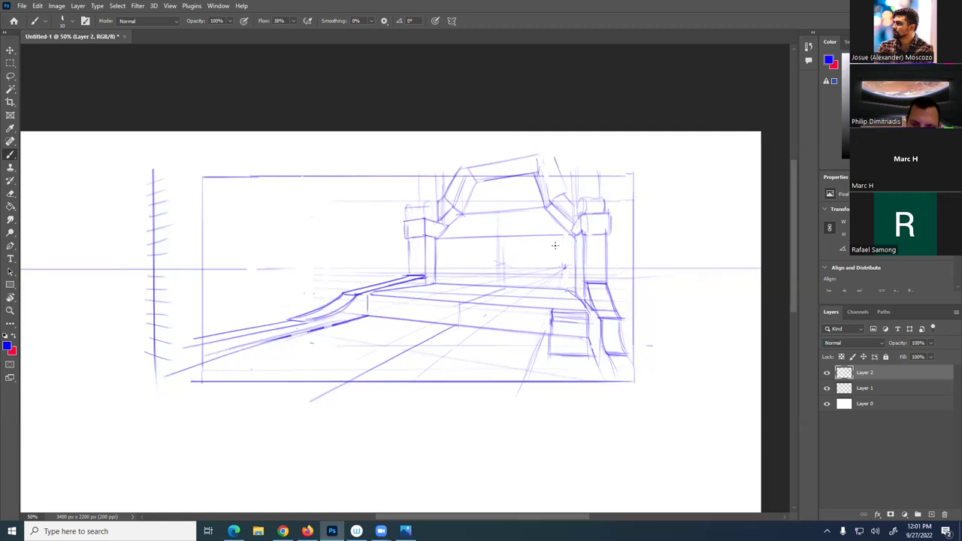
{"action": "left_click_drag", "start_coordinate": [534, 157], "coordinate": [549, 197]}
{"action": "left_click_drag", "start_coordinate": [548, 153], "coordinate": [557, 188]}
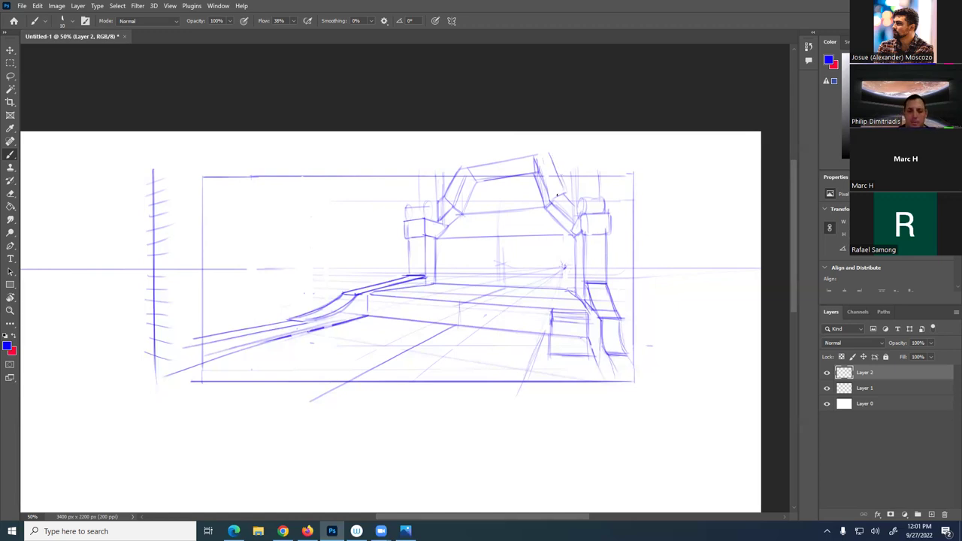
Draw parallel pairs of receding floor lines from the platform's front face toward the frame's lower edge
{"action": "left_click_drag", "start_coordinate": [587, 374], "coordinate": [659, 366]}
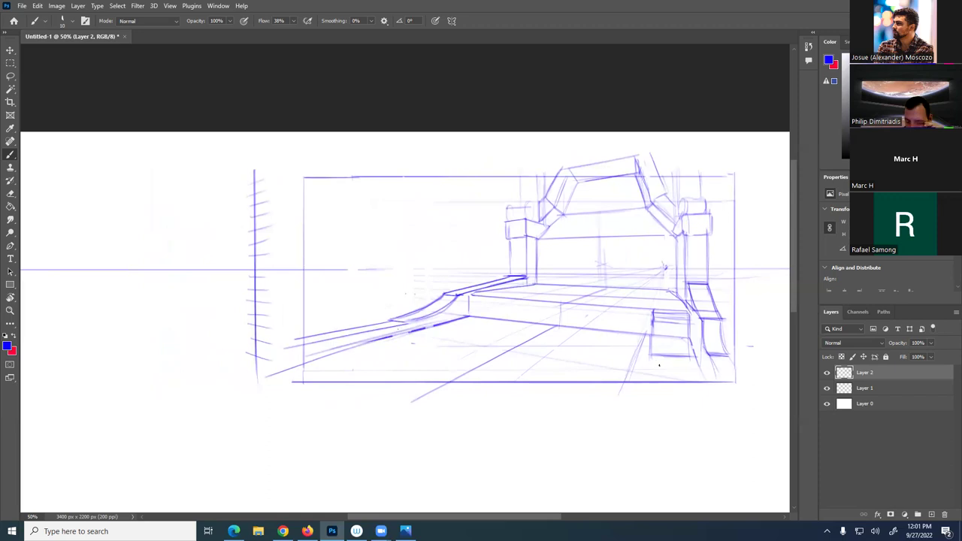
{"action": "left_click_drag", "start_coordinate": [578, 421], "coordinate": [491, 383]}
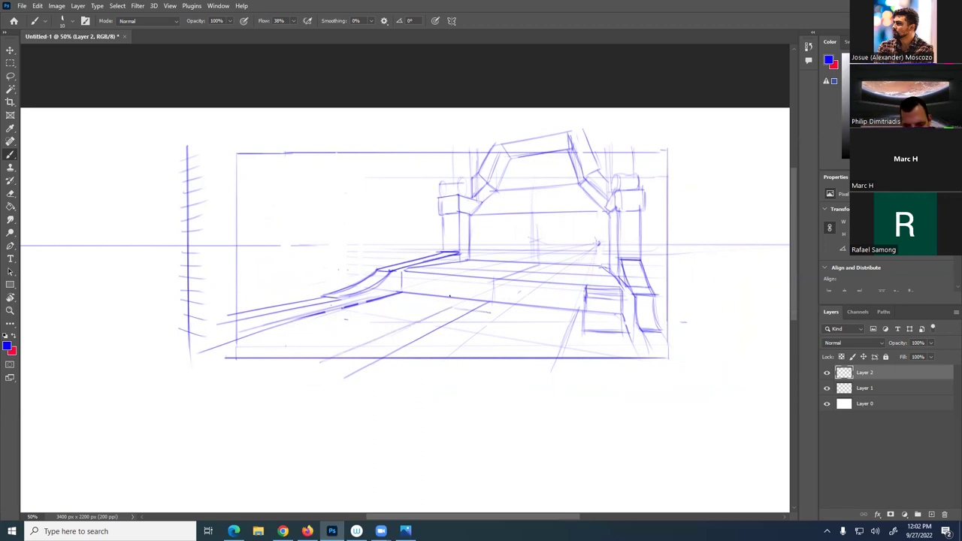
{"action": "left_click_drag", "start_coordinate": [492, 317], "coordinate": [421, 367]}
{"action": "left_click_drag", "start_coordinate": [494, 314], "coordinate": [444, 347]}
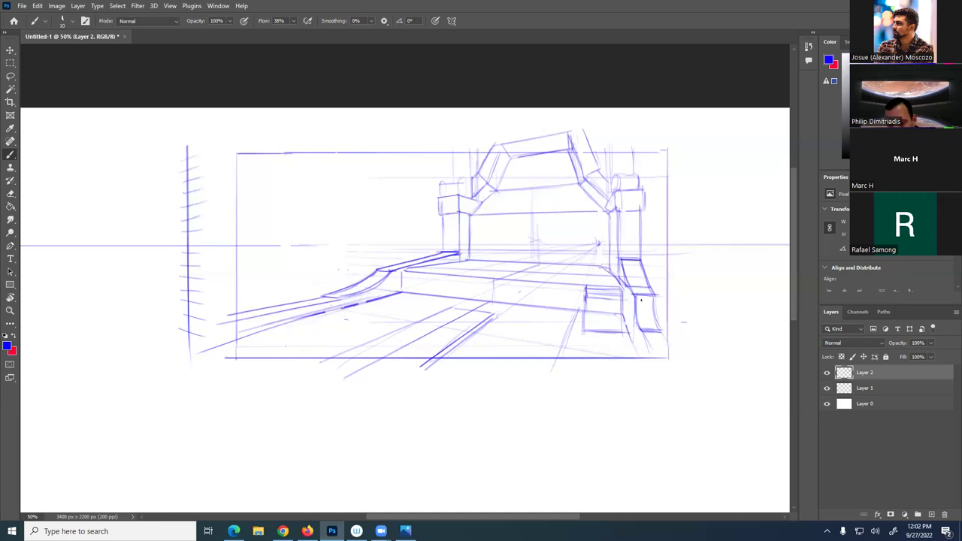
Extend the right ramp's side edges down past the frame's lower edge
{"action": "left_click_drag", "start_coordinate": [644, 332], "coordinate": [657, 358]}
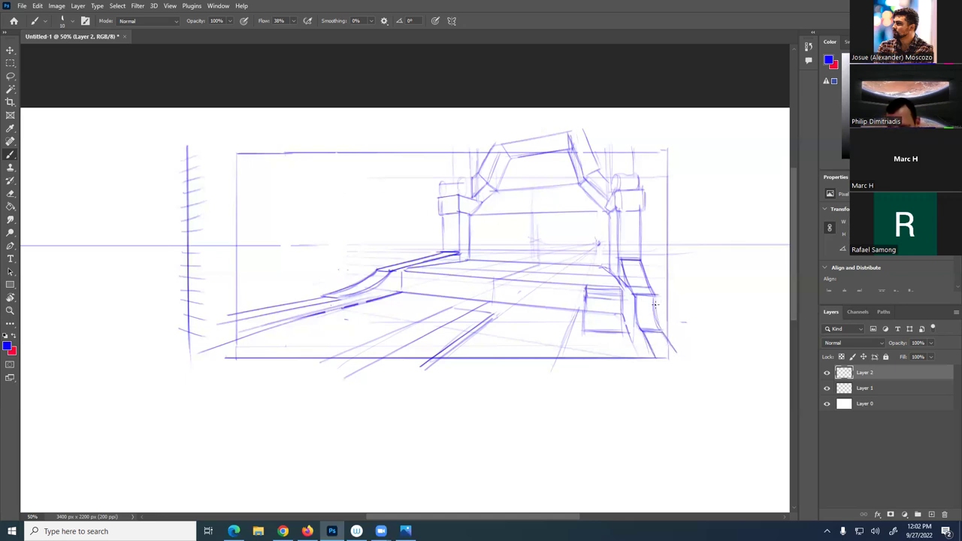
{"action": "left_click_drag", "start_coordinate": [621, 314], "coordinate": [639, 367]}
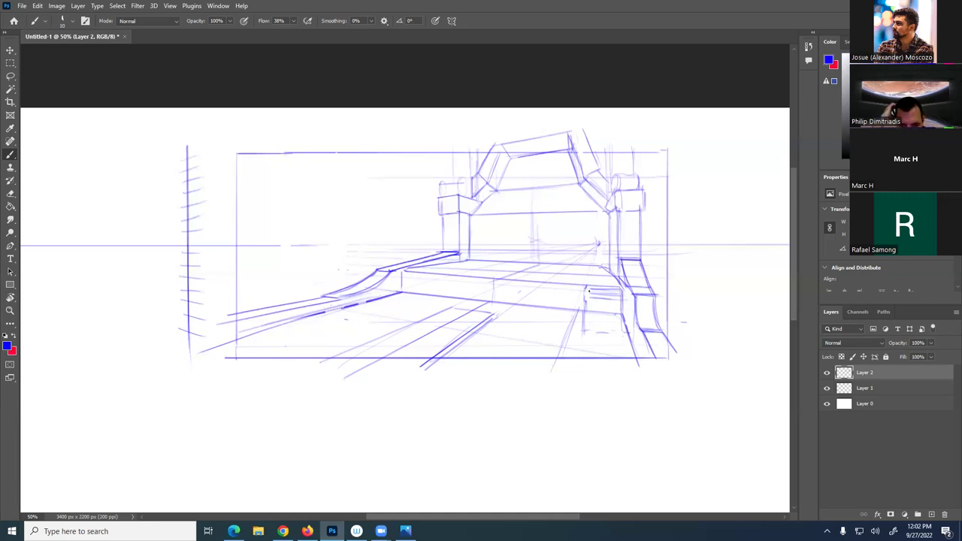
Draw a flight of steps in the block beside the right ramp, with the treads widening toward a closed bottom step
{"action": "mouse_move", "coordinate": [623, 293]}
{"action": "left_mouse_down"}
{"action": "mouse_move", "coordinate": [587, 291]}
{"action": "mouse_move", "coordinate": [586, 280]}
{"action": "mouse_move", "coordinate": [585, 298]}
{"action": "mouse_move", "coordinate": [617, 299]}
{"action": "left_mouse_up"}
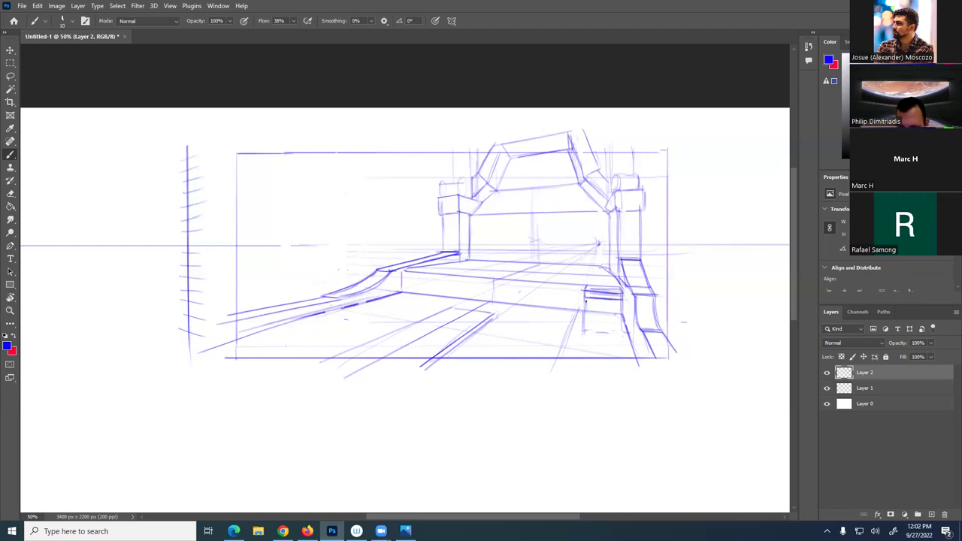
{"action": "left_click_drag", "start_coordinate": [623, 305], "coordinate": [584, 304]}
{"action": "left_click_drag", "start_coordinate": [588, 306], "coordinate": [618, 307]}
{"action": "mouse_move", "coordinate": [584, 304]}
{"action": "left_mouse_down"}
{"action": "mouse_move", "coordinate": [625, 309]}
{"action": "mouse_move", "coordinate": [577, 310]}
{"action": "mouse_move", "coordinate": [618, 311]}
{"action": "mouse_move", "coordinate": [627, 321]}
{"action": "mouse_move", "coordinate": [585, 316]}
{"action": "mouse_move", "coordinate": [582, 329]}
{"action": "mouse_move", "coordinate": [624, 329]}
{"action": "left_mouse_up"}
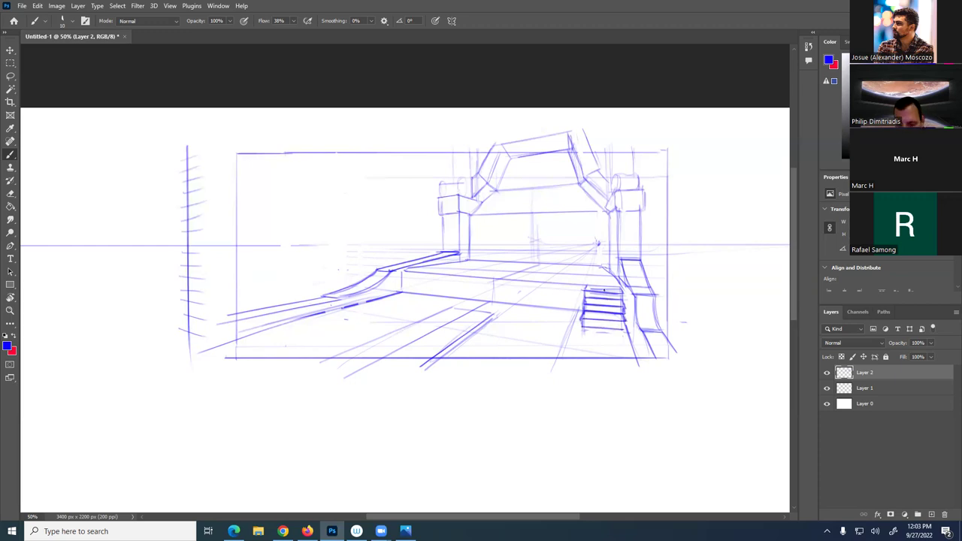
{"action": "mouse_move", "coordinate": [626, 329]}
{"action": "left_mouse_down"}
{"action": "mouse_move", "coordinate": [582, 327]}
{"action": "mouse_move", "coordinate": [629, 328]}
{"action": "left_mouse_up"}
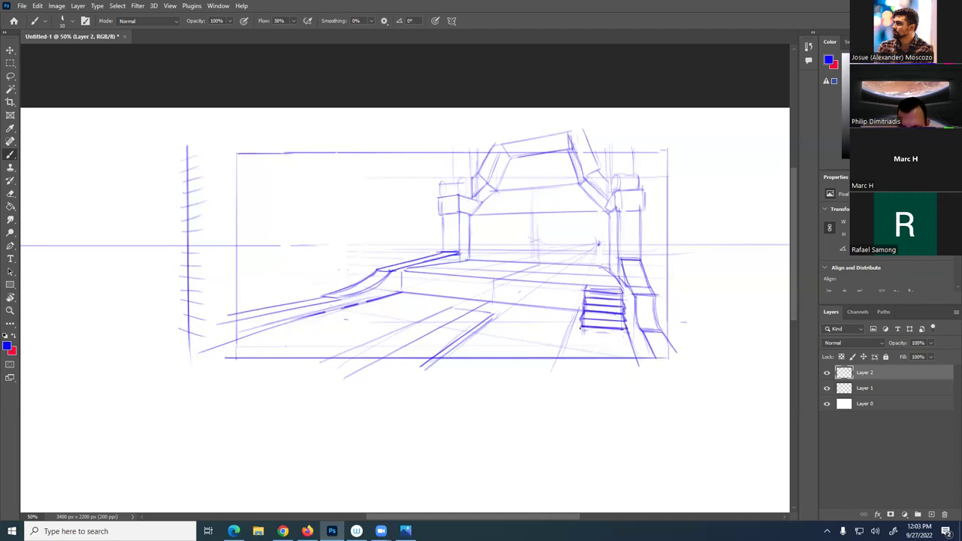
{"action": "mouse_move", "coordinate": [580, 333]}
{"action": "left_mouse_down"}
{"action": "mouse_move", "coordinate": [623, 336]}
{"action": "mouse_move", "coordinate": [587, 335]}
{"action": "left_mouse_up"}
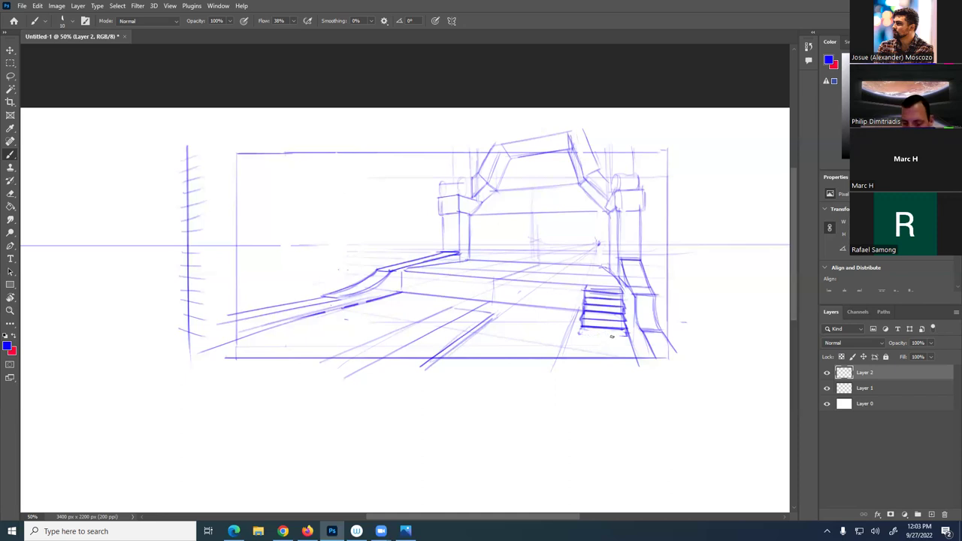
{"action": "mouse_move", "coordinate": [579, 333]}
{"action": "left_mouse_down"}
{"action": "mouse_move", "coordinate": [627, 338]}
{"action": "mouse_move", "coordinate": [577, 334]}
{"action": "left_mouse_up"}
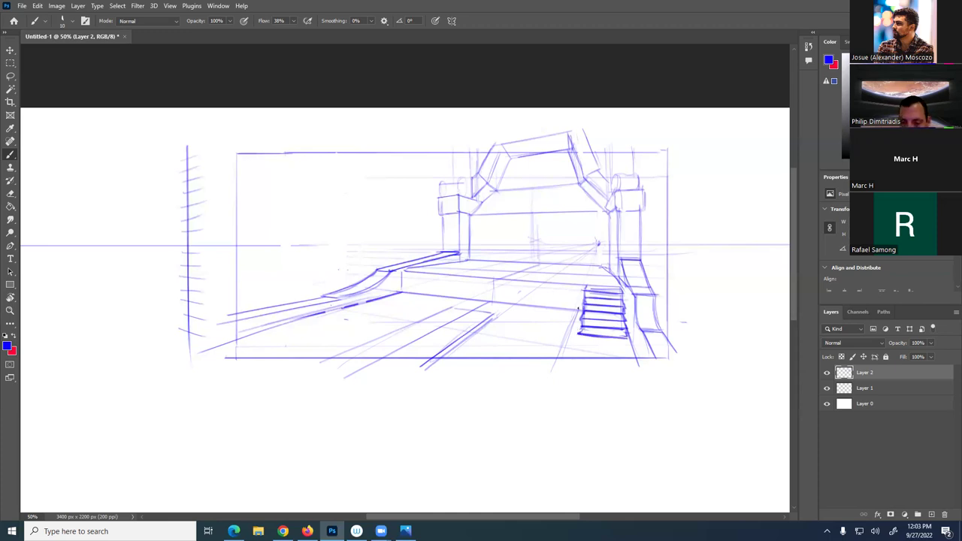
{"action": "mouse_move", "coordinate": [584, 319]}
{"action": "left_mouse_down"}
{"action": "mouse_move", "coordinate": [618, 319]}
{"action": "mouse_move", "coordinate": [582, 319]}
{"action": "left_mouse_up"}
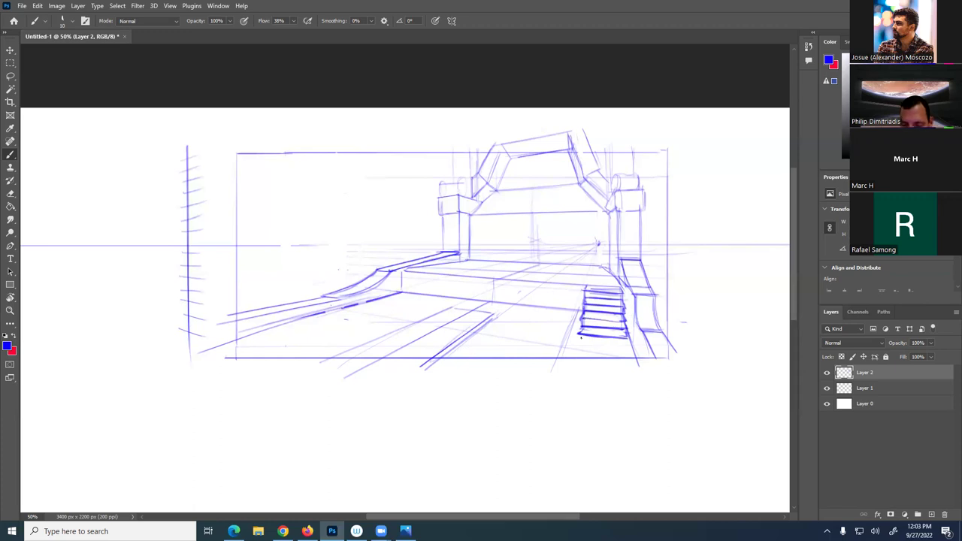
{"action": "mouse_move", "coordinate": [627, 346]}
{"action": "left_mouse_down"}
{"action": "mouse_move", "coordinate": [579, 343]}
{"action": "mouse_move", "coordinate": [632, 339]}
{"action": "mouse_move", "coordinate": [632, 348]}
{"action": "left_mouse_up"}
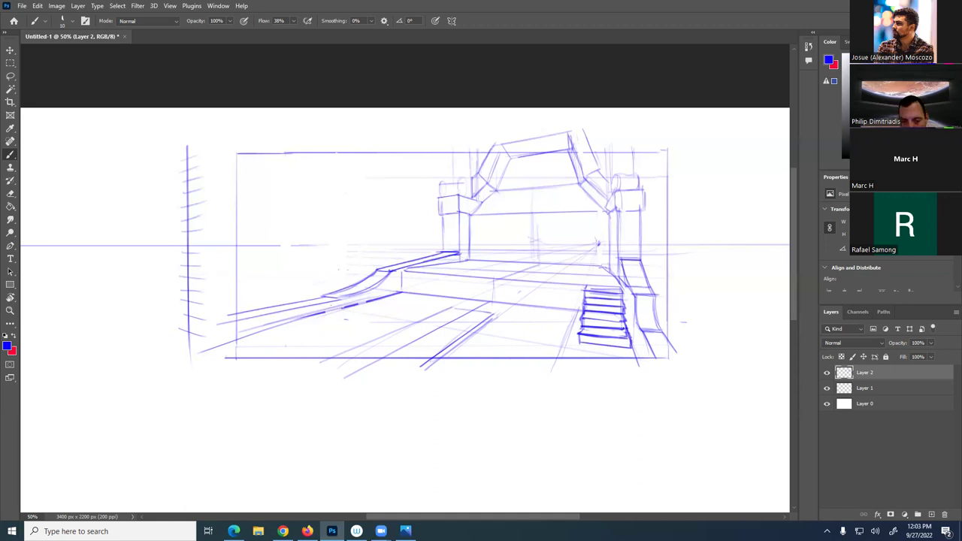
Outline a sloped staircase volume beside the left ramp, with a base line on the floor and slanted sides up to the platform
{"action": "left_click_drag", "start_coordinate": [340, 308], "coordinate": [388, 317]}
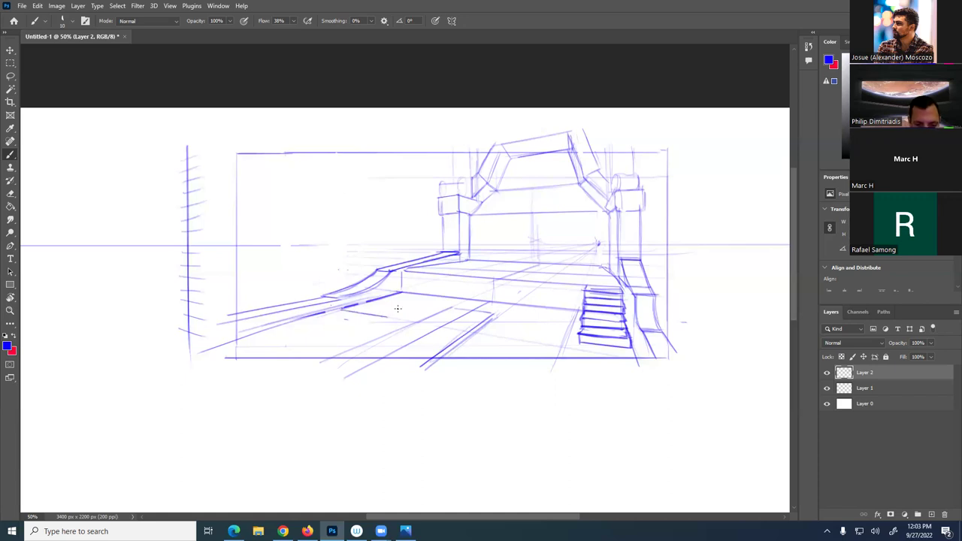
{"action": "left_click_drag", "start_coordinate": [588, 309], "coordinate": [589, 297]}
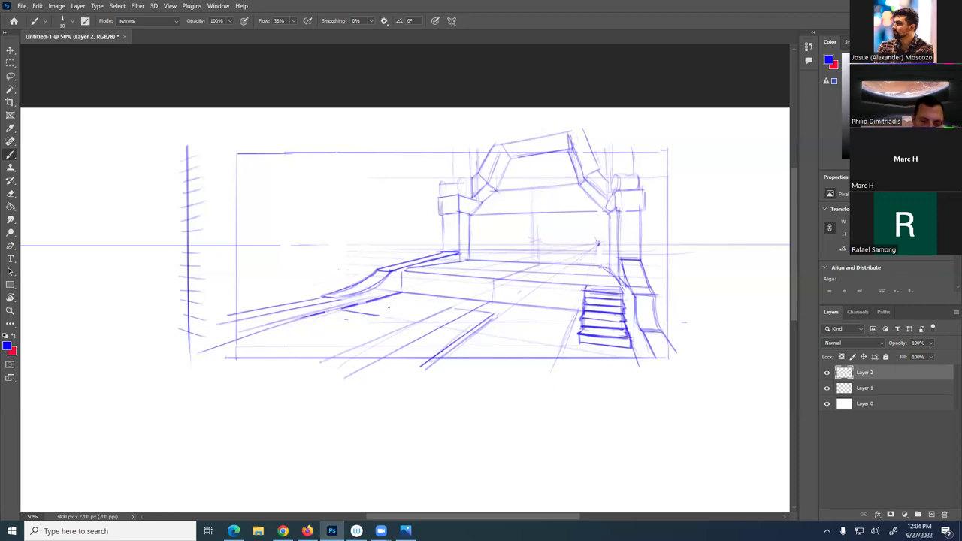
{"action": "mouse_move", "coordinate": [384, 313]}
{"action": "left_mouse_down"}
{"action": "mouse_move", "coordinate": [433, 297]}
{"action": "mouse_move", "coordinate": [428, 273]}
{"action": "mouse_move", "coordinate": [438, 296]}
{"action": "mouse_move", "coordinate": [429, 273]}
{"action": "mouse_move", "coordinate": [374, 317]}
{"action": "left_mouse_up"}
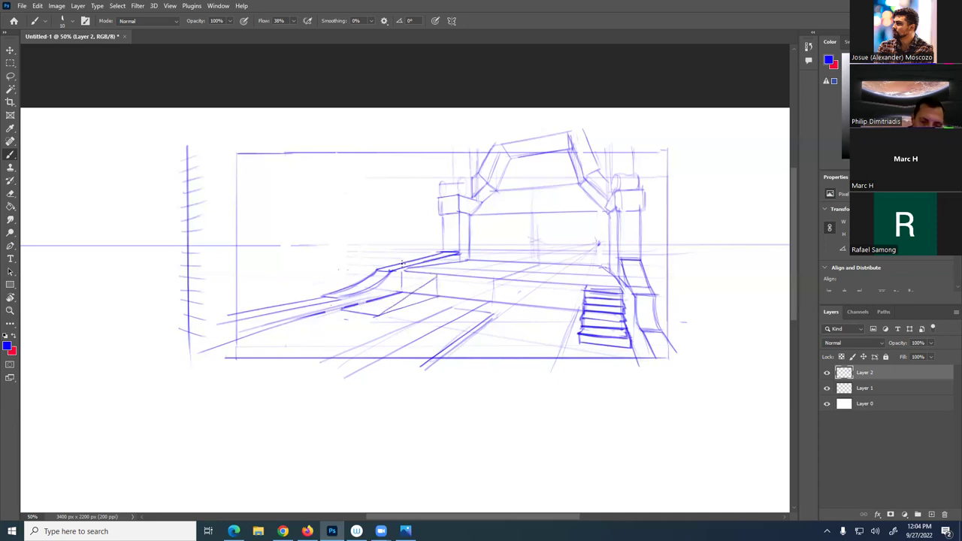
{"action": "mouse_move", "coordinate": [404, 272]}
{"action": "left_mouse_down"}
{"action": "mouse_move", "coordinate": [352, 305]}
{"action": "mouse_move", "coordinate": [334, 304]}
{"action": "left_mouse_up"}
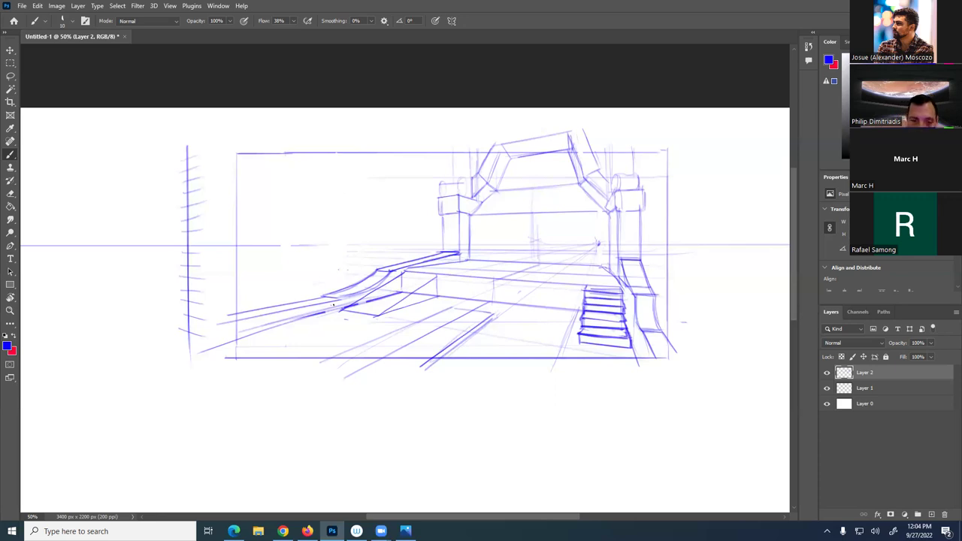
Draw stair treads and risers down the sloped outline beside the left ramp, from the platform edge to the floor
{"action": "left_click_drag", "start_coordinate": [437, 277], "coordinate": [428, 276]}
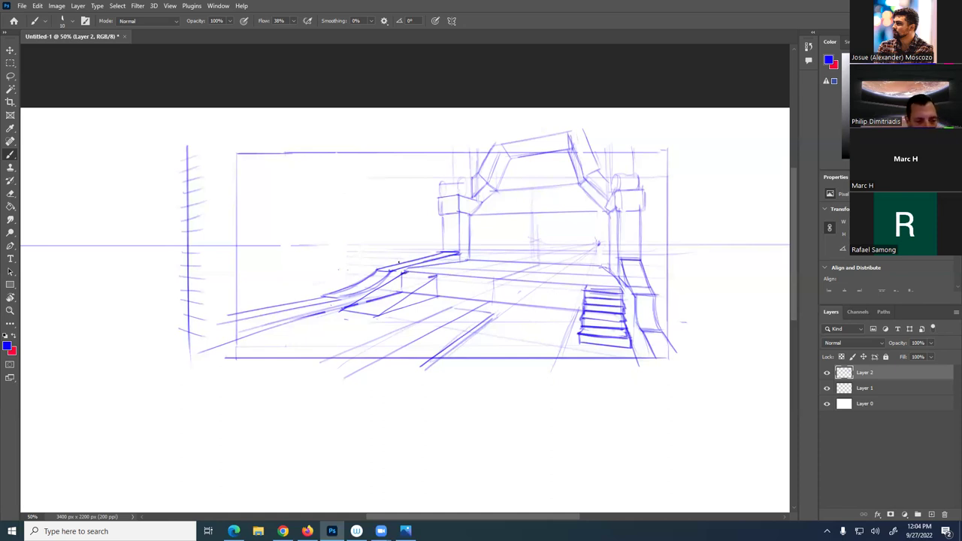
{"action": "mouse_move", "coordinate": [432, 277]}
{"action": "left_mouse_down"}
{"action": "mouse_move", "coordinate": [396, 276]}
{"action": "mouse_move", "coordinate": [428, 285]}
{"action": "mouse_move", "coordinate": [396, 281]}
{"action": "mouse_move", "coordinate": [408, 270]}
{"action": "left_mouse_up"}
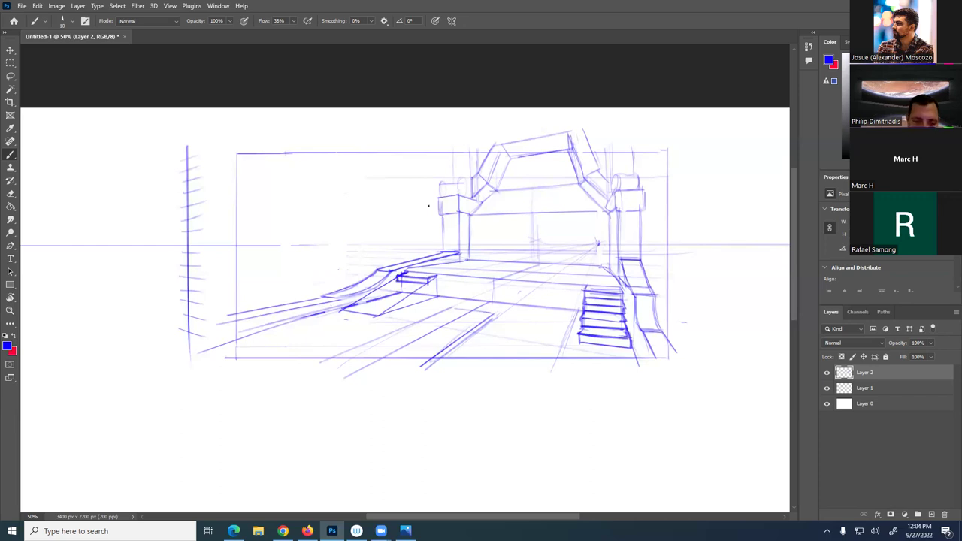
{"action": "mouse_move", "coordinate": [388, 285]}
{"action": "left_mouse_down"}
{"action": "mouse_move", "coordinate": [425, 281]}
{"action": "mouse_move", "coordinate": [402, 275]}
{"action": "mouse_move", "coordinate": [418, 263]}
{"action": "mouse_move", "coordinate": [408, 290]}
{"action": "left_mouse_up"}
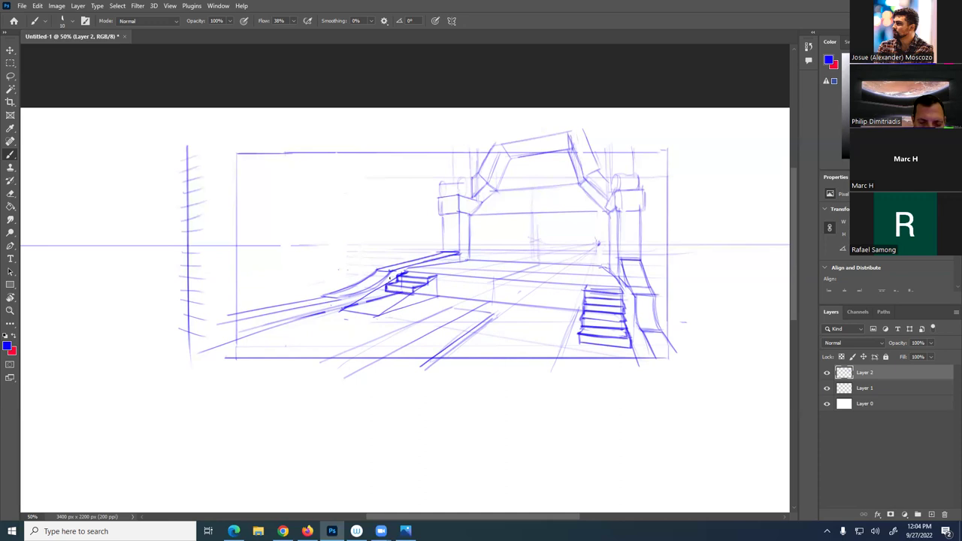
{"action": "mouse_move", "coordinate": [388, 291]}
{"action": "left_mouse_down"}
{"action": "mouse_move", "coordinate": [377, 294]}
{"action": "mouse_move", "coordinate": [403, 300]}
{"action": "mouse_move", "coordinate": [375, 294]}
{"action": "left_mouse_up"}
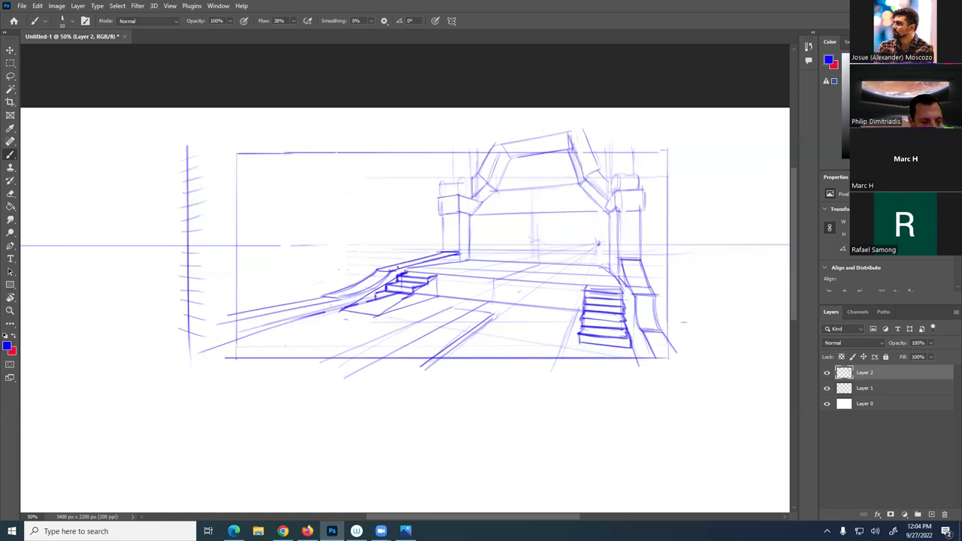
{"action": "left_click_drag", "start_coordinate": [400, 296], "coordinate": [375, 303]}
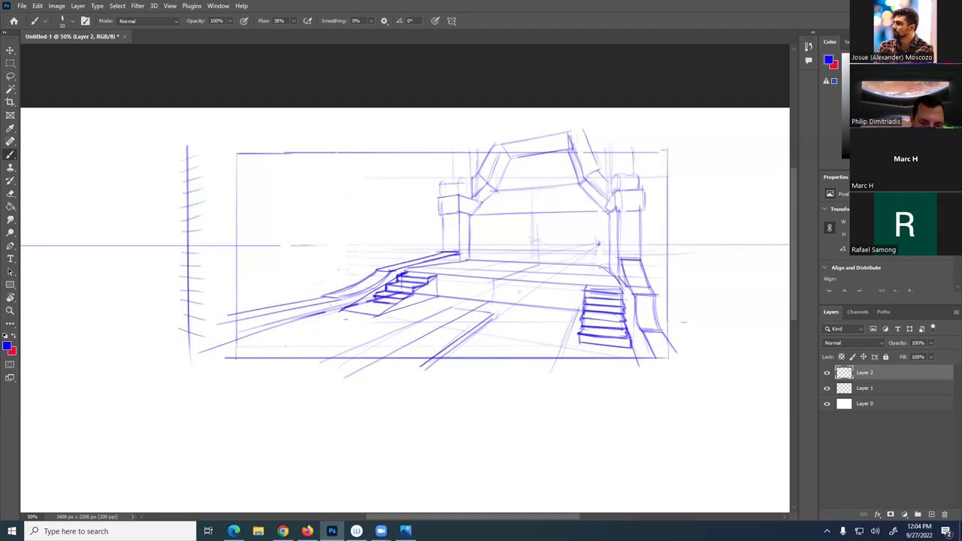
{"action": "mouse_move", "coordinate": [375, 301]}
{"action": "left_mouse_down"}
{"action": "mouse_move", "coordinate": [362, 305]}
{"action": "mouse_move", "coordinate": [392, 312]}
{"action": "left_mouse_up"}
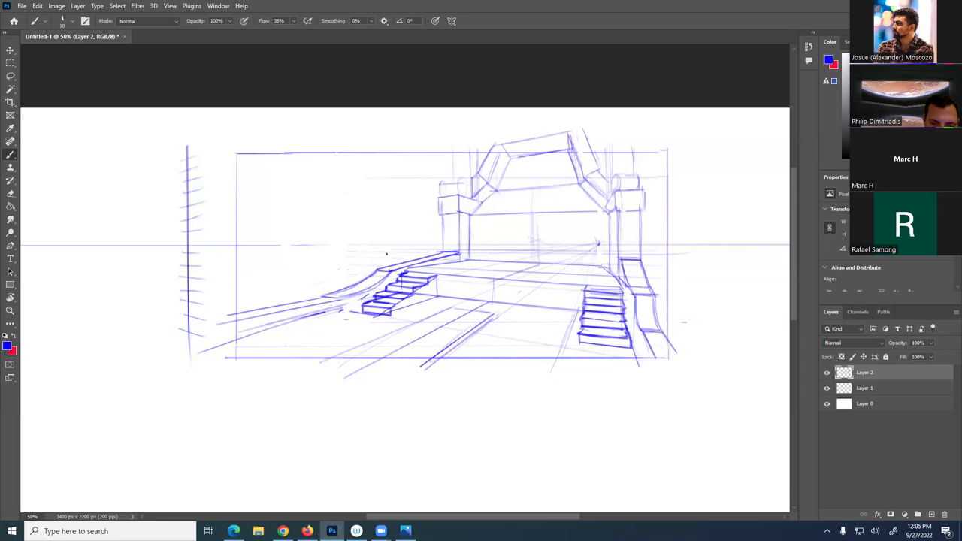
{"action": "mouse_move", "coordinate": [333, 299]}
{"action": "left_mouse_down"}
{"action": "mouse_move", "coordinate": [379, 285]}
{"action": "mouse_move", "coordinate": [375, 270]}
{"action": "mouse_move", "coordinate": [331, 295]}
{"action": "left_mouse_up"}
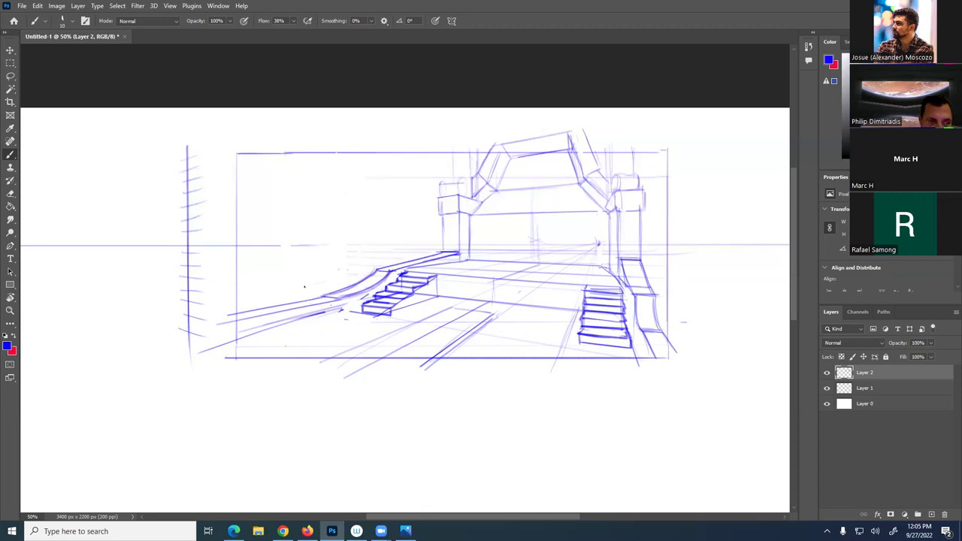
Erase the construction lines between the left staircase and ramp, raising the eraser opacity to 50%
{"action": "key", "text": "e"}
{"action": "mouse_move", "coordinate": [406, 269]}
{"action": "left_mouse_down"}
{"action": "mouse_move", "coordinate": [352, 314]}
{"action": "mouse_move", "coordinate": [368, 292]}
{"action": "left_mouse_up"}
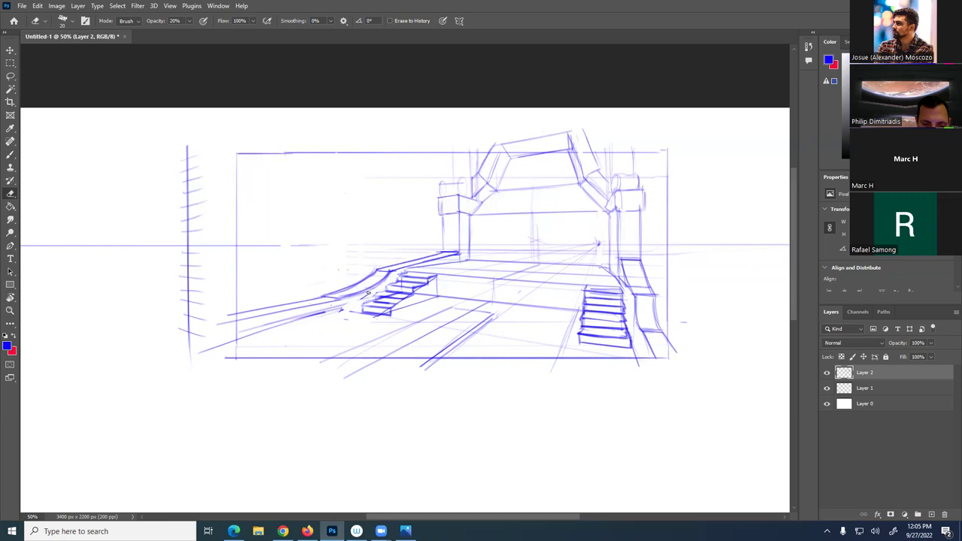
{"action": "key", "text": "5"}
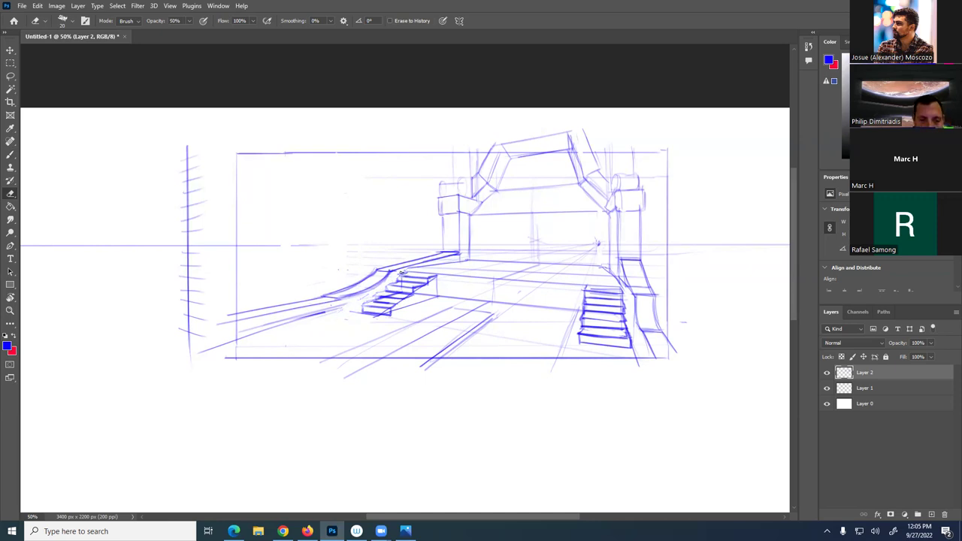
{"action": "mouse_move", "coordinate": [376, 297]}
{"action": "left_mouse_down"}
{"action": "mouse_move", "coordinate": [399, 293]}
{"action": "mouse_move", "coordinate": [410, 277]}
{"action": "left_mouse_up"}
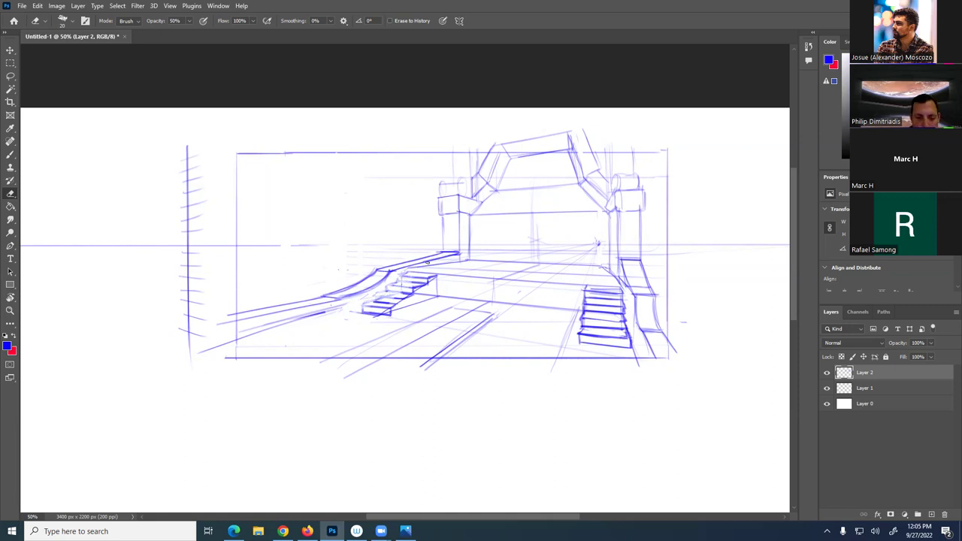
Close the side of the left staircase with a vertical edge at the platform corner and a base line to the bottom step
{"action": "mouse_move", "coordinate": [391, 311]}
{"action": "left_mouse_down"}
{"action": "mouse_move", "coordinate": [418, 293]}
{"action": "mouse_move", "coordinate": [377, 316]}
{"action": "mouse_move", "coordinate": [385, 310]}
{"action": "left_mouse_up"}
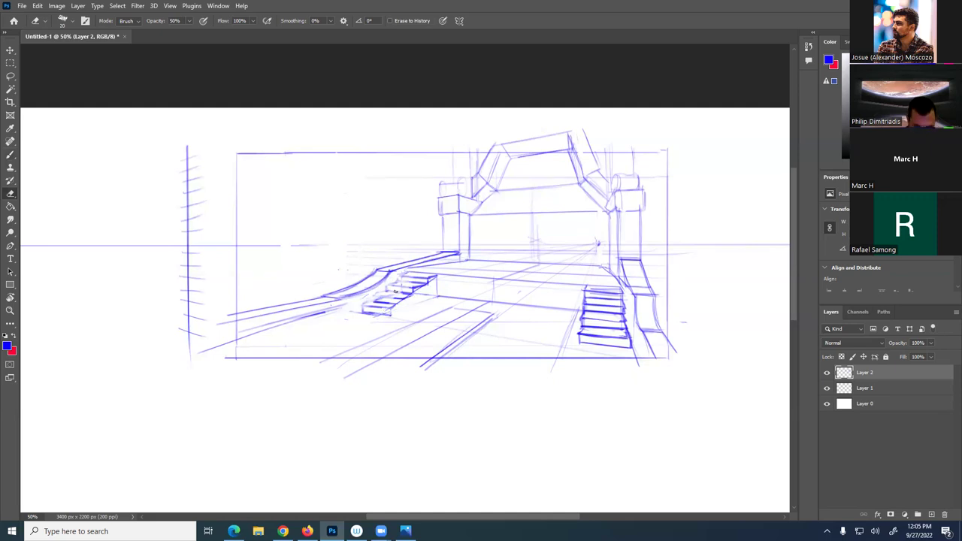
{"action": "key", "text": "b"}
{"action": "left_click_drag", "start_coordinate": [434, 280], "coordinate": [439, 301]}
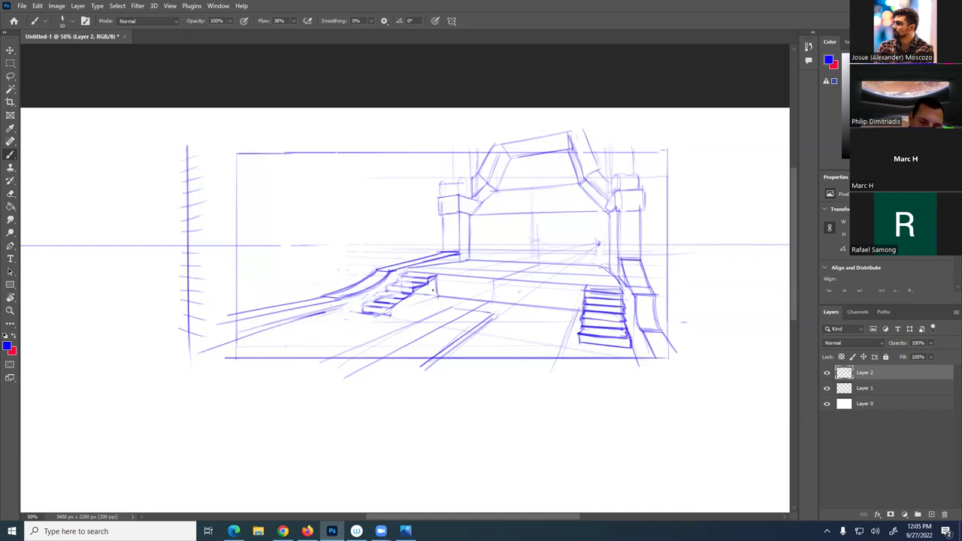
{"action": "mouse_move", "coordinate": [437, 299]}
{"action": "left_mouse_down"}
{"action": "mouse_move", "coordinate": [390, 316]}
{"action": "mouse_move", "coordinate": [364, 314]}
{"action": "left_mouse_up"}
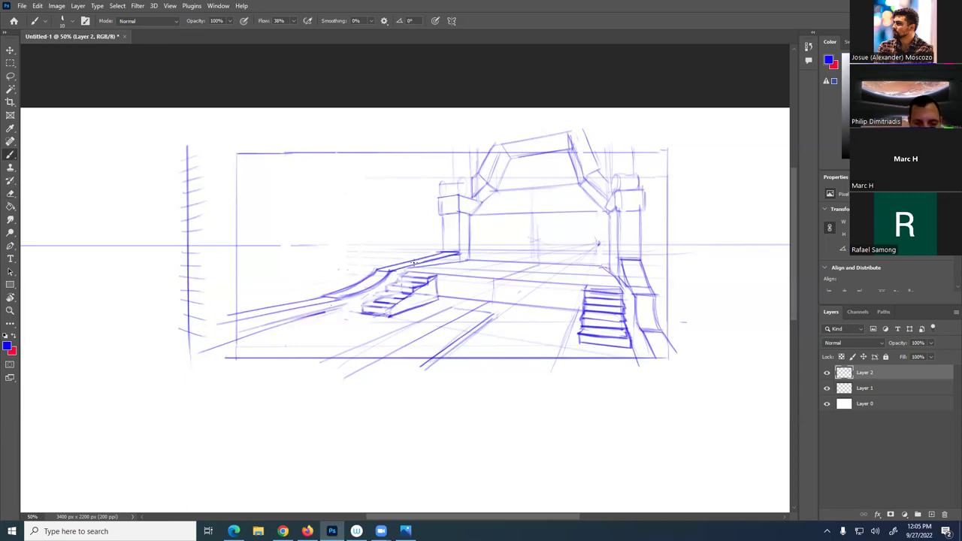
Redraw the left staircase's treads and risers with firmer lines from the platform down, ending in a boxed bottom step
{"action": "left_click_drag", "start_coordinate": [432, 278], "coordinate": [399, 276]}
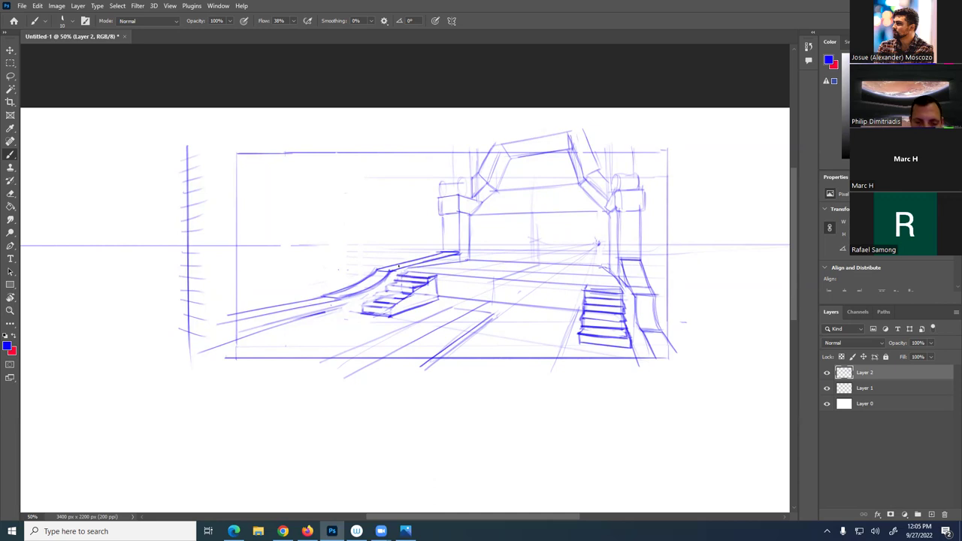
{"action": "left_click_drag", "start_coordinate": [409, 272], "coordinate": [397, 275]}
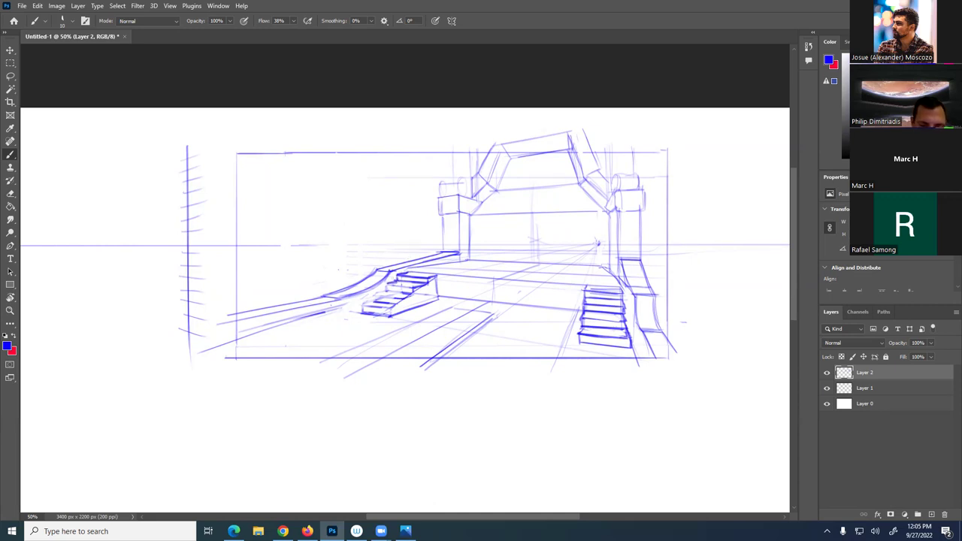
{"action": "left_click_drag", "start_coordinate": [414, 286], "coordinate": [385, 291]}
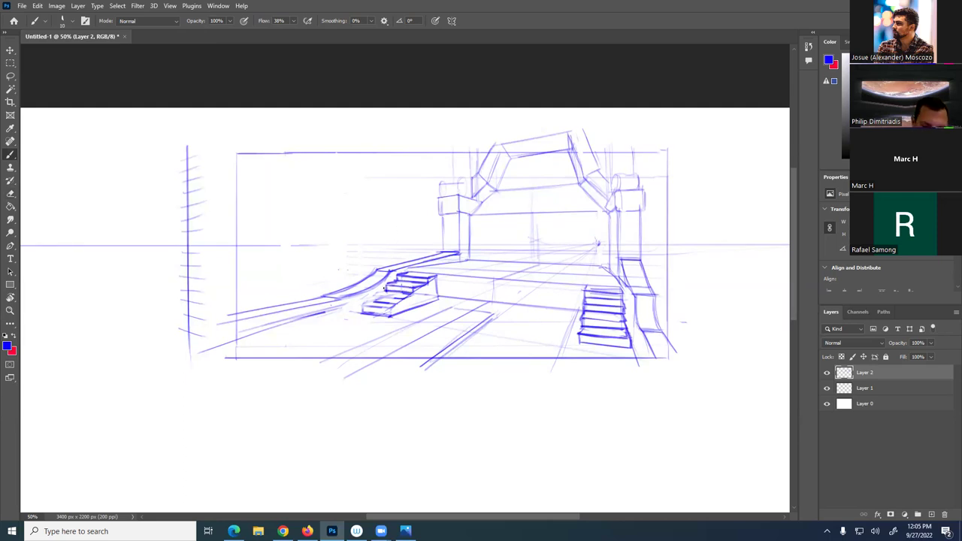
{"action": "left_click_drag", "start_coordinate": [385, 289], "coordinate": [376, 296]}
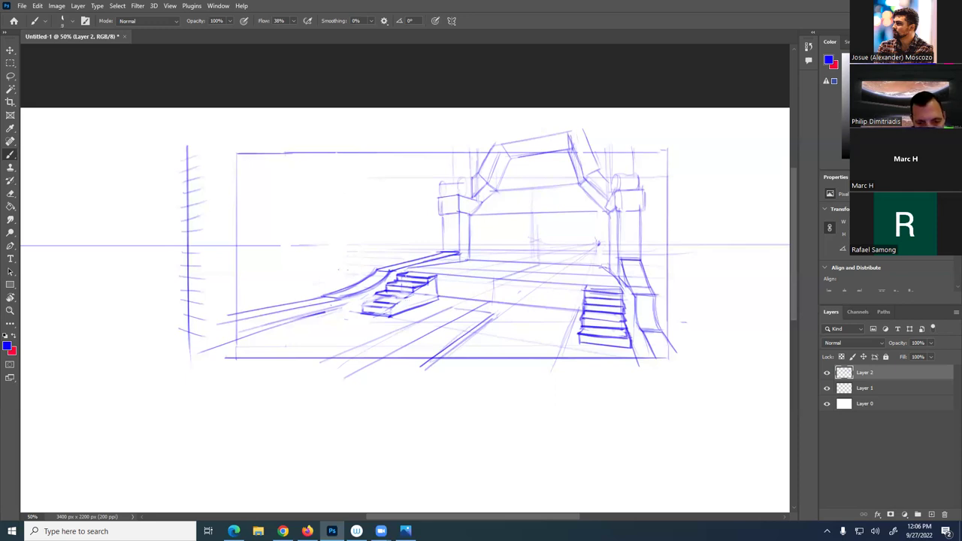
{"action": "left_click_drag", "start_coordinate": [382, 296], "coordinate": [405, 293]}
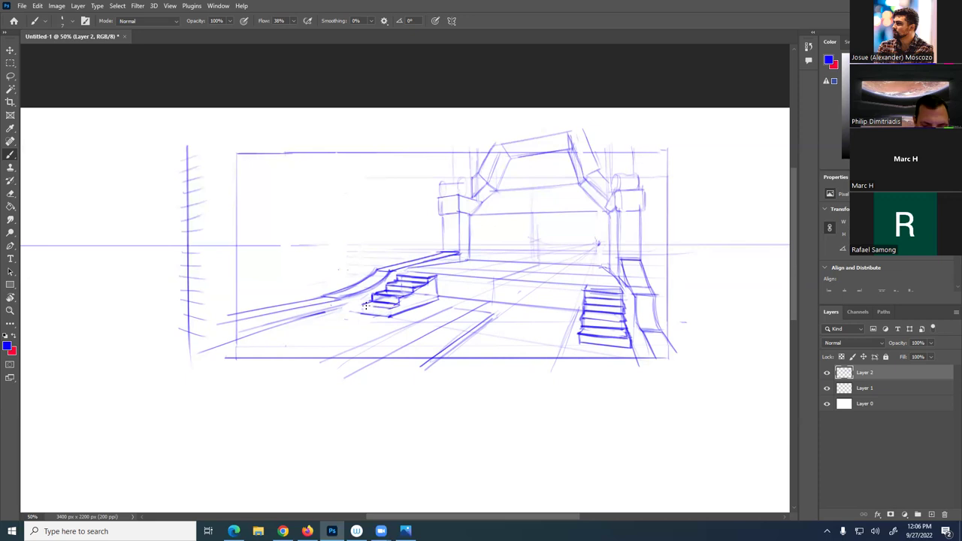
{"action": "left_click_drag", "start_coordinate": [358, 309], "coordinate": [392, 316]}
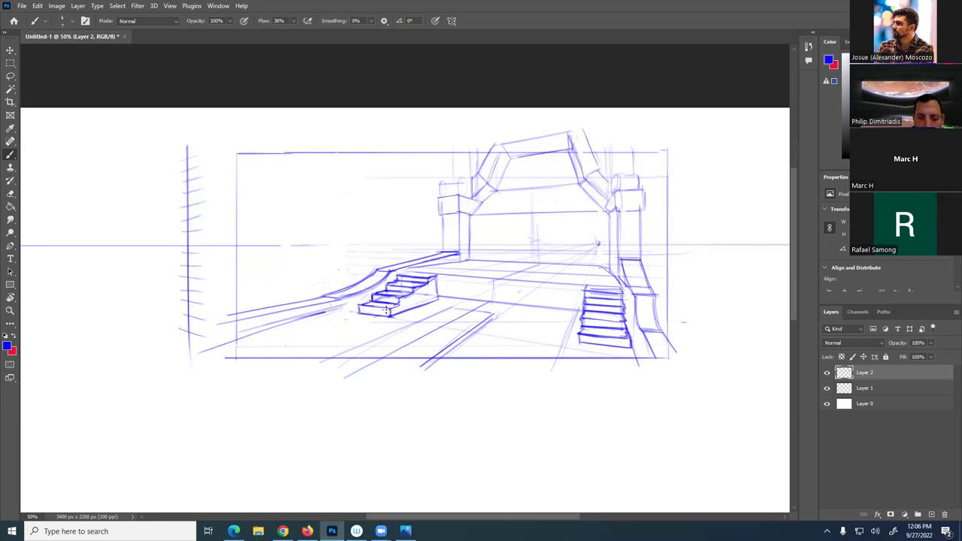
Darken the platform edge above the left staircase and extend floor perspective lines from the bottom steps of both staircases
{"action": "mouse_move", "coordinate": [433, 267]}
{"action": "left_mouse_down"}
{"action": "mouse_move", "coordinate": [436, 273]}
{"action": "mouse_move", "coordinate": [410, 272]}
{"action": "mouse_move", "coordinate": [401, 262]}
{"action": "left_mouse_up"}
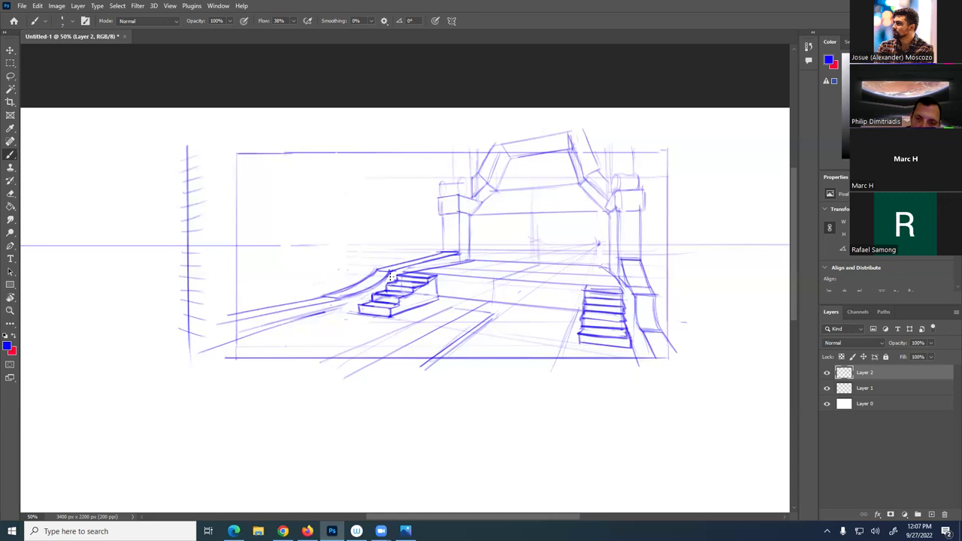
{"action": "left_click_drag", "start_coordinate": [397, 314], "coordinate": [304, 353]}
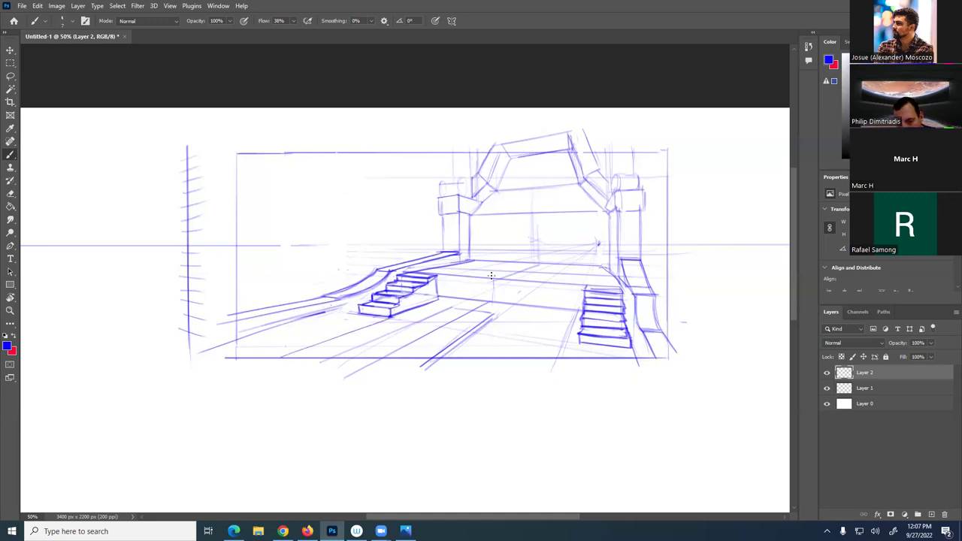
{"action": "left_click_drag", "start_coordinate": [580, 342], "coordinate": [572, 380]}
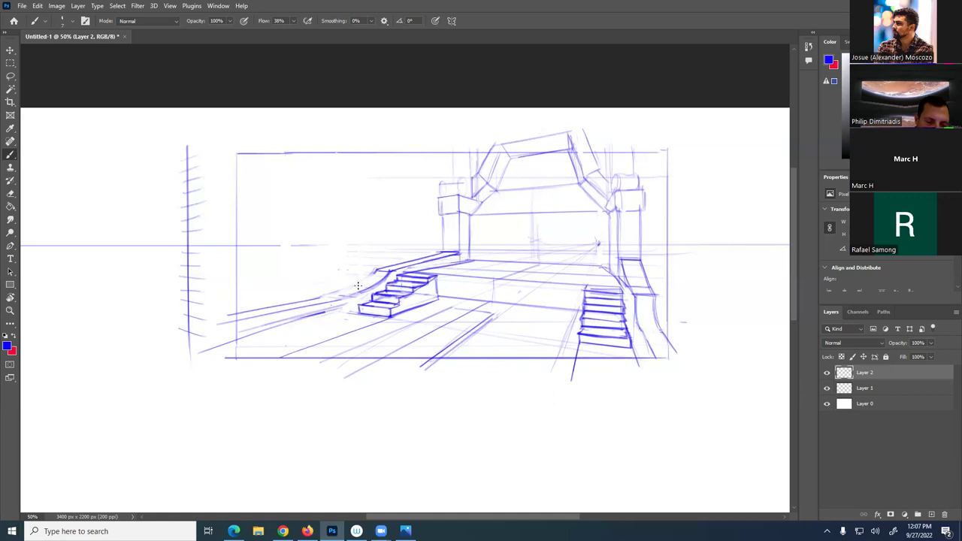
Redraw the low wall below the left ramp with parallel receding lines and join it to the ramp with a smooth curve
{"action": "left_click_drag", "start_coordinate": [351, 299], "coordinate": [236, 324]}
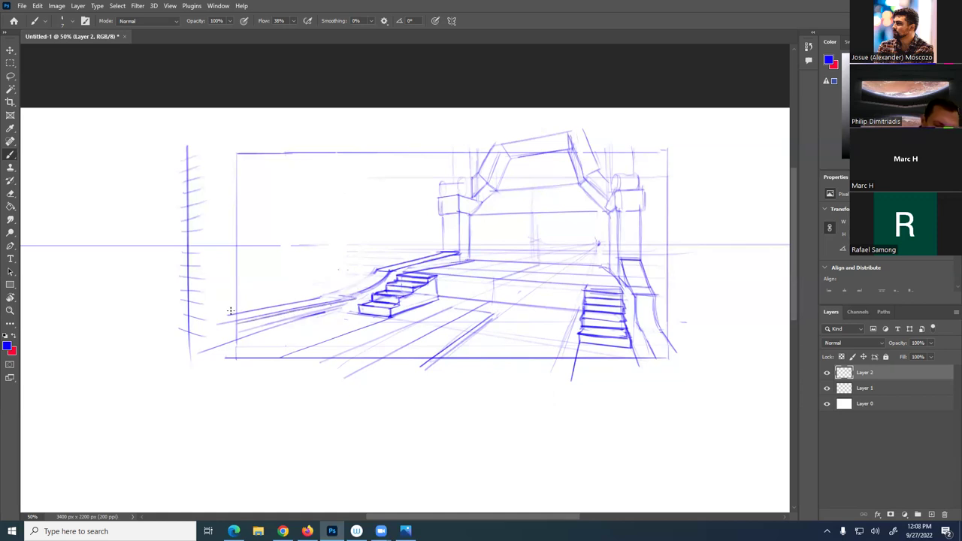
{"action": "left_click_drag", "start_coordinate": [345, 290], "coordinate": [243, 313]}
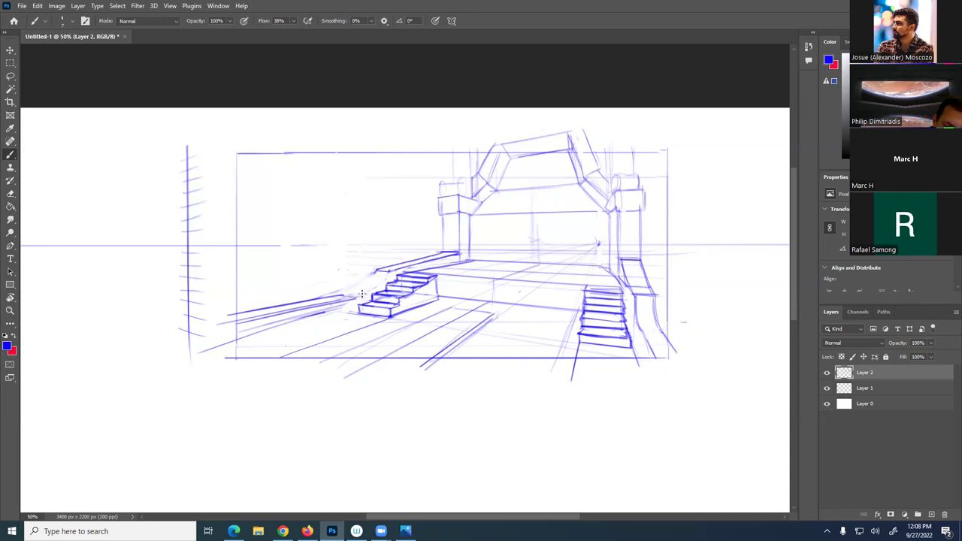
{"action": "mouse_move", "coordinate": [376, 286]}
{"action": "left_mouse_down"}
{"action": "mouse_move", "coordinate": [388, 273]}
{"action": "mouse_move", "coordinate": [359, 297]}
{"action": "mouse_move", "coordinate": [389, 272]}
{"action": "mouse_move", "coordinate": [377, 268]}
{"action": "mouse_move", "coordinate": [341, 295]}
{"action": "left_mouse_up"}
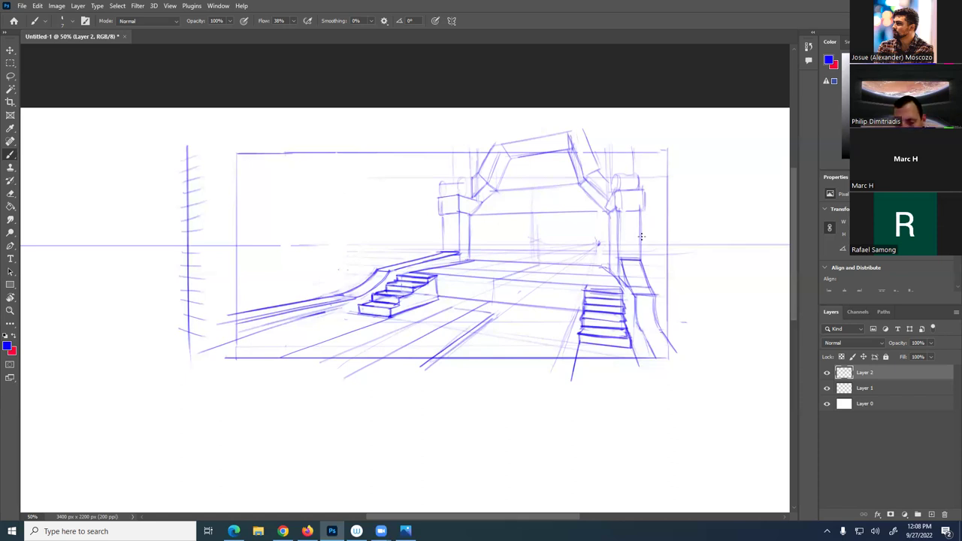
Sketch an angled end face with slanted sides at the foot of the right ramp
{"action": "left_click_drag", "start_coordinate": [650, 336], "coordinate": [653, 318]}
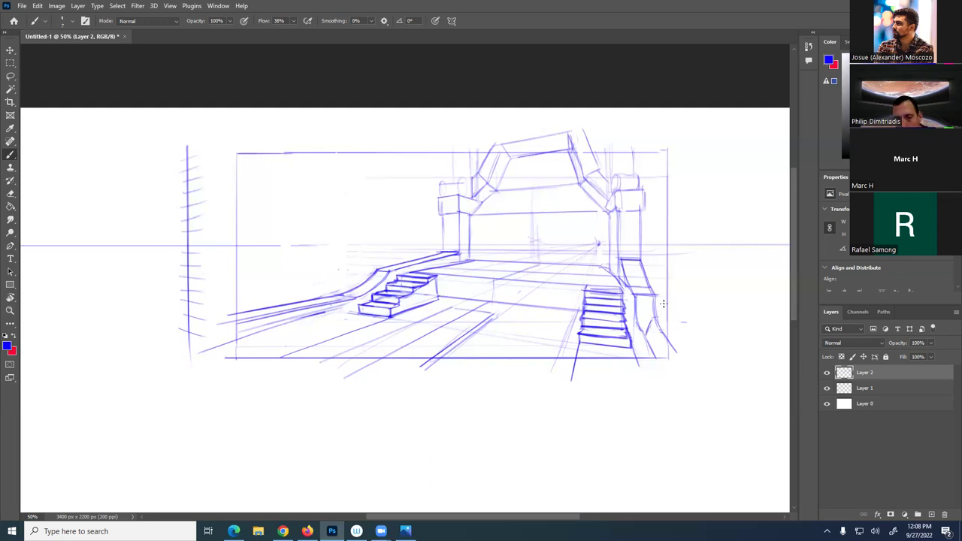
{"action": "mouse_move", "coordinate": [652, 317]}
{"action": "left_mouse_down"}
{"action": "mouse_move", "coordinate": [665, 337]}
{"action": "mouse_move", "coordinate": [656, 357]}
{"action": "left_mouse_up"}
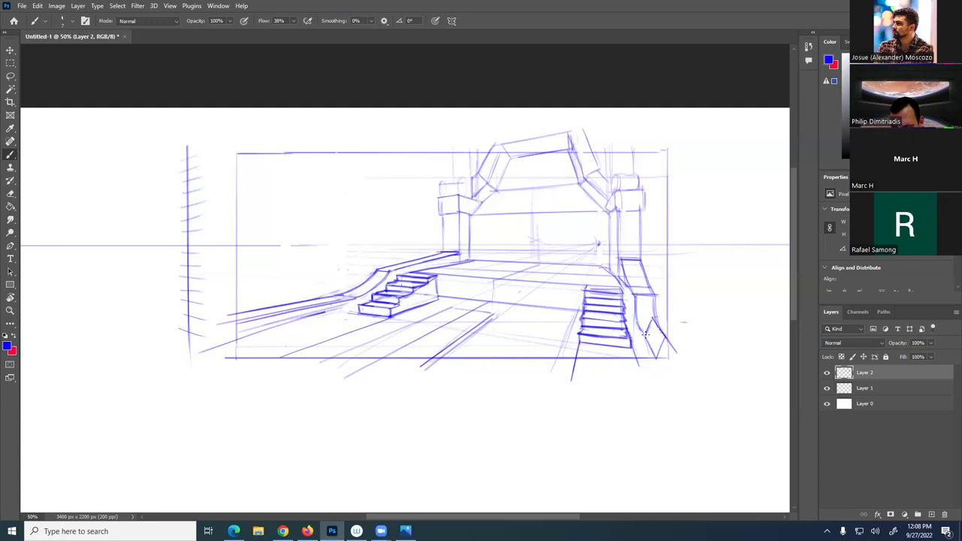
{"action": "mouse_move", "coordinate": [651, 318]}
{"action": "left_mouse_down"}
{"action": "mouse_move", "coordinate": [640, 340]}
{"action": "mouse_move", "coordinate": [650, 352]}
{"action": "mouse_move", "coordinate": [654, 332]}
{"action": "mouse_move", "coordinate": [654, 354]}
{"action": "left_mouse_up"}
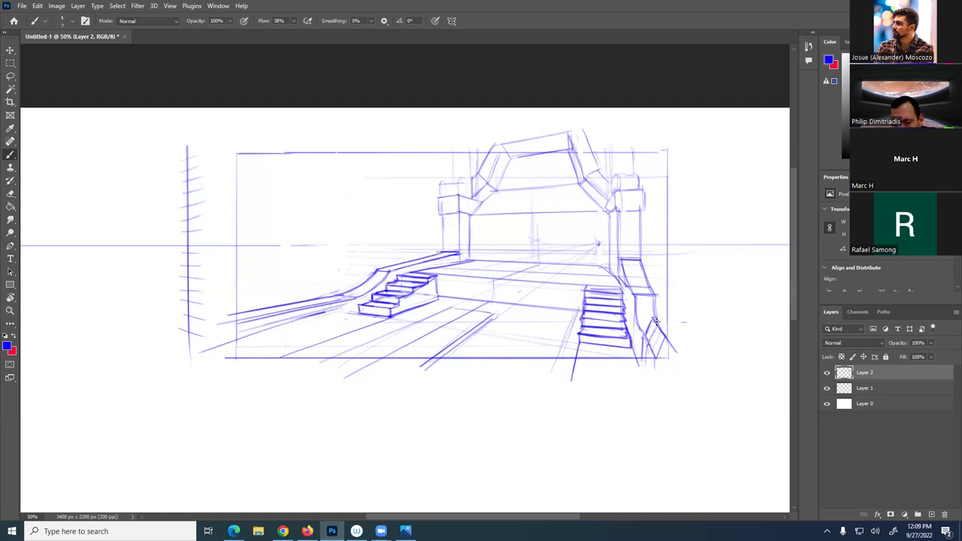
Draw a notched vertical pillar edge inside the frame's right side, with short depth lines at each notch and an angled one near the top
{"action": "mouse_move", "coordinate": [658, 322]}
{"action": "left_mouse_down"}
{"action": "mouse_move", "coordinate": [662, 146]}
{"action": "mouse_move", "coordinate": [652, 161]}
{"action": "mouse_move", "coordinate": [655, 324]}
{"action": "mouse_move", "coordinate": [656, 304]}
{"action": "left_mouse_up"}
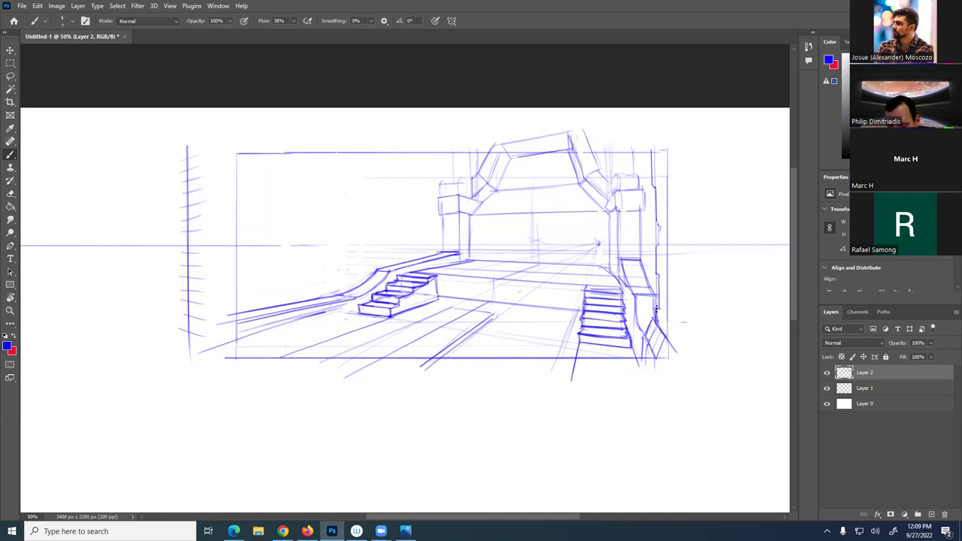
{"action": "left_click_drag", "start_coordinate": [657, 308], "coordinate": [672, 318]}
{"action": "left_click_drag", "start_coordinate": [659, 275], "coordinate": [672, 284]}
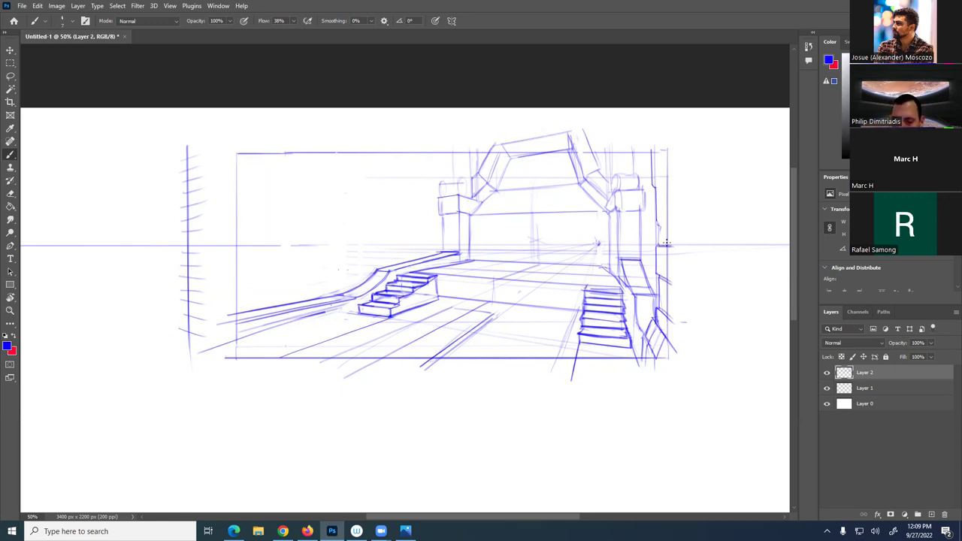
{"action": "left_click_drag", "start_coordinate": [675, 222], "coordinate": [663, 225]}
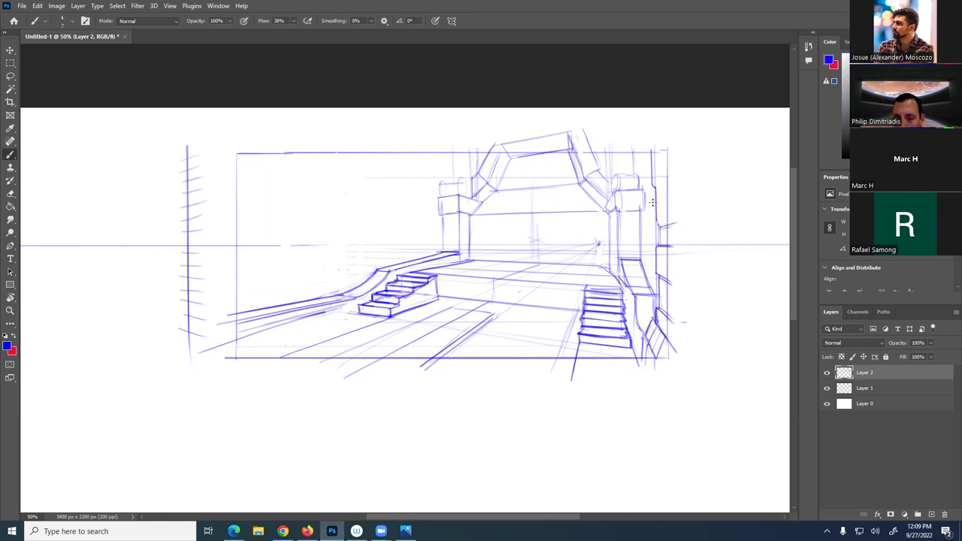
{"action": "left_click_drag", "start_coordinate": [654, 189], "coordinate": [685, 162]}
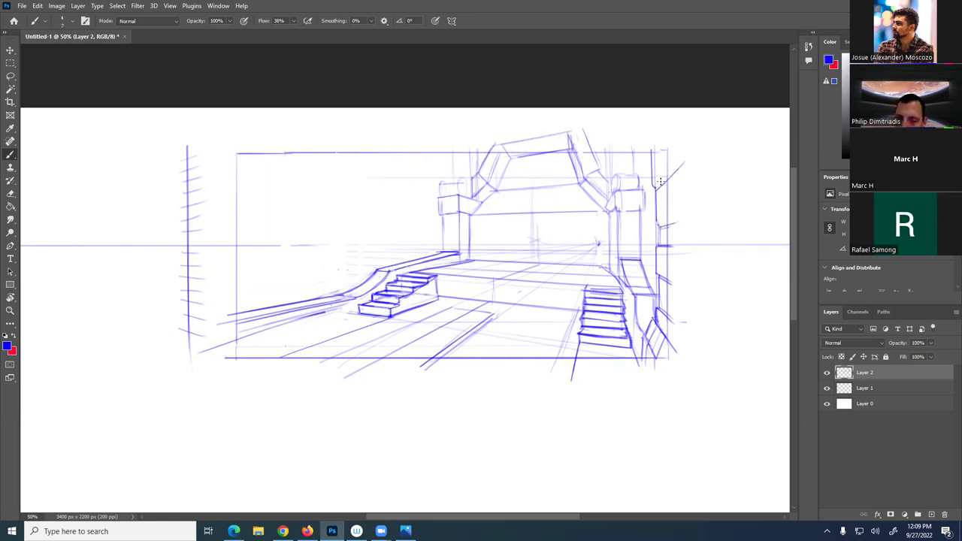
{"action": "left_click_drag", "start_coordinate": [653, 190], "coordinate": [673, 172]}
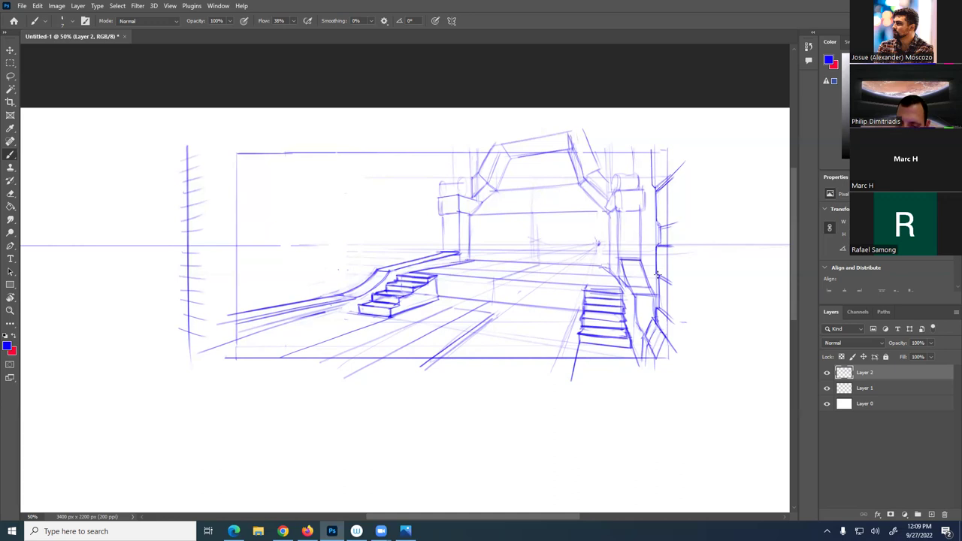
{"action": "left_click_drag", "start_coordinate": [656, 188], "coordinate": [652, 149]}
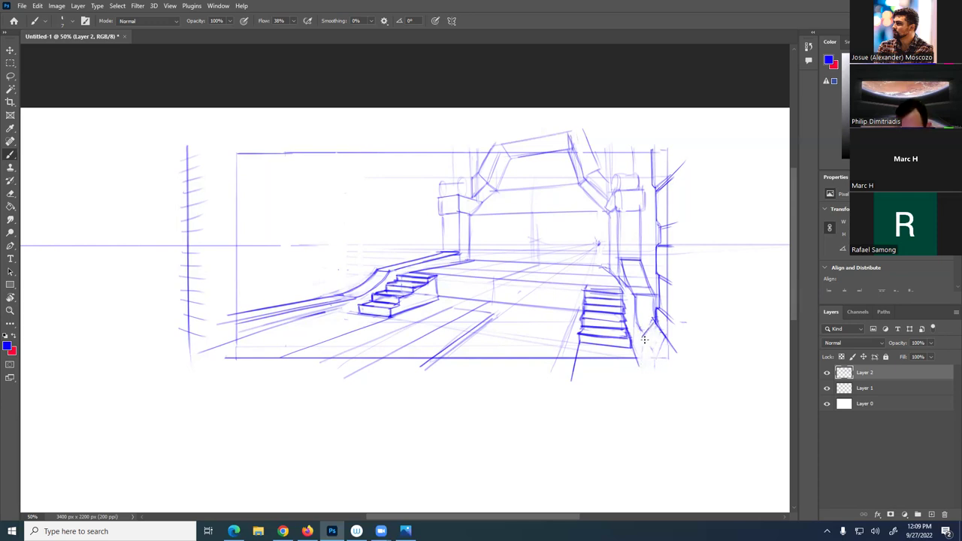
Rework the foot of the right ramp into a block with an angled top and a pointed base extending below the frame
{"action": "mouse_move", "coordinate": [642, 339]}
{"action": "left_mouse_down"}
{"action": "mouse_move", "coordinate": [647, 391]}
{"action": "mouse_move", "coordinate": [649, 362]}
{"action": "mouse_move", "coordinate": [652, 369]}
{"action": "mouse_move", "coordinate": [651, 396]}
{"action": "mouse_move", "coordinate": [647, 341]}
{"action": "mouse_move", "coordinate": [655, 361]}
{"action": "mouse_move", "coordinate": [668, 336]}
{"action": "left_mouse_up"}
{"action": "key", "text": "ctrl+z"}
{"action": "key", "text": "ctrl+z"}
{"action": "key", "text": "ctrl+z"}
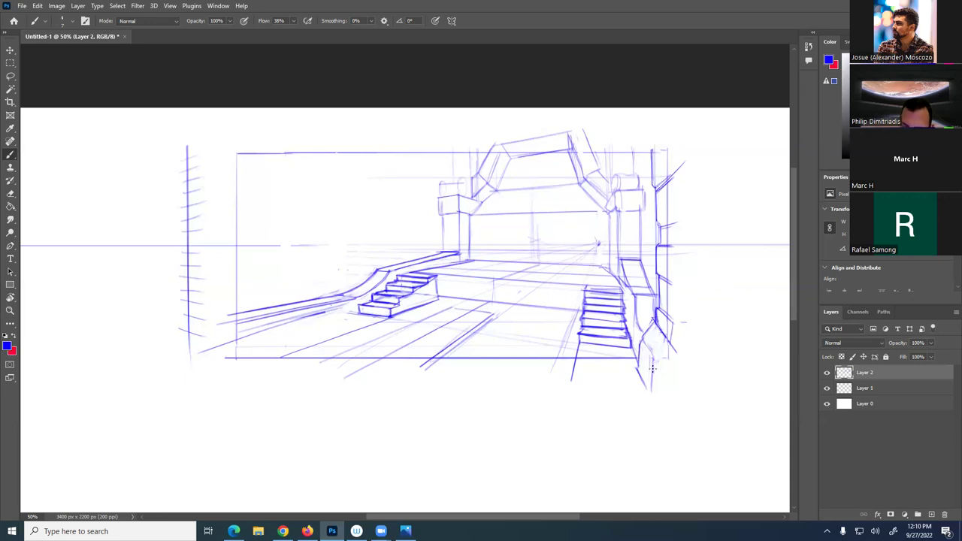
{"action": "mouse_move", "coordinate": [660, 345]}
{"action": "left_mouse_down"}
{"action": "mouse_move", "coordinate": [669, 347]}
{"action": "mouse_move", "coordinate": [659, 361]}
{"action": "mouse_move", "coordinate": [659, 350]}
{"action": "mouse_move", "coordinate": [654, 385]}
{"action": "mouse_move", "coordinate": [659, 364]}
{"action": "mouse_move", "coordinate": [681, 362]}
{"action": "mouse_move", "coordinate": [653, 400]}
{"action": "mouse_move", "coordinate": [643, 380]}
{"action": "left_mouse_up"}
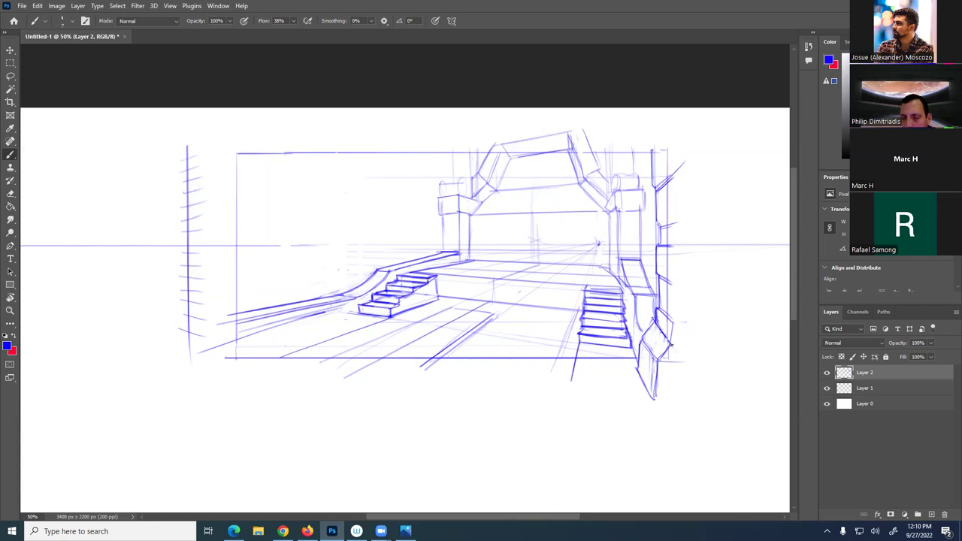
Close the notched pillar's blocks with an outer vertical edge and refine the ramp foot with a floor line beside it
{"action": "left_click_drag", "start_coordinate": [670, 328], "coordinate": [674, 284]}
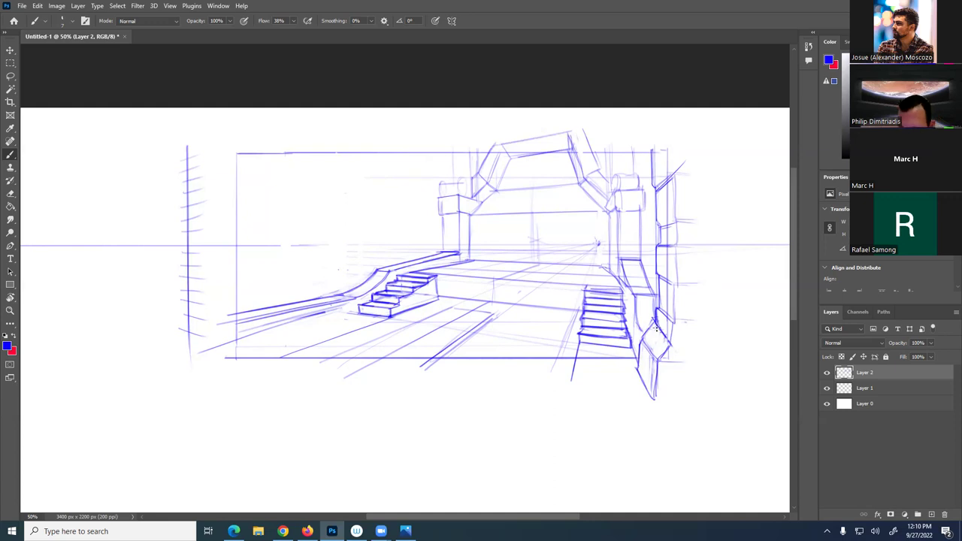
{"action": "mouse_move", "coordinate": [645, 340]}
{"action": "left_mouse_down"}
{"action": "mouse_move", "coordinate": [653, 361]}
{"action": "mouse_move", "coordinate": [641, 328]}
{"action": "left_mouse_up"}
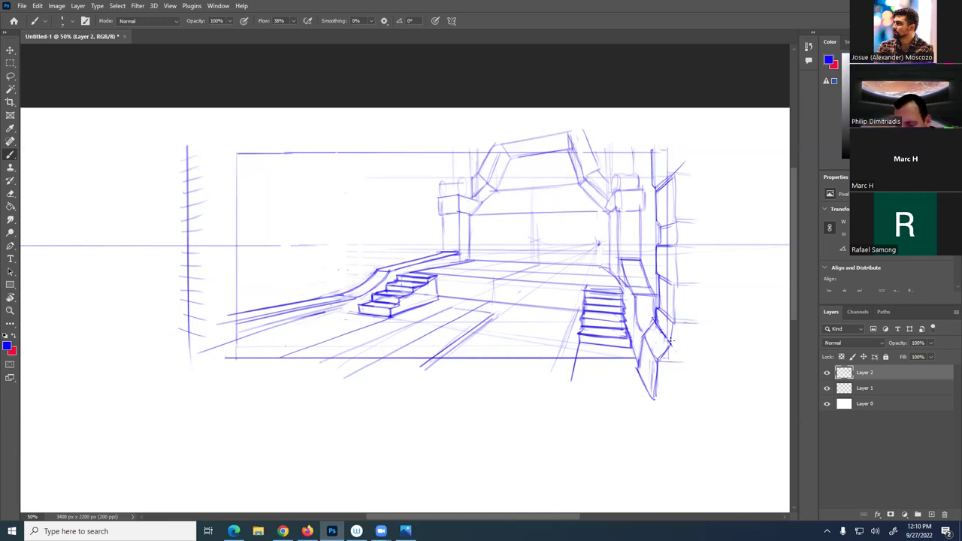
{"action": "left_click_drag", "start_coordinate": [698, 361], "coordinate": [660, 358]}
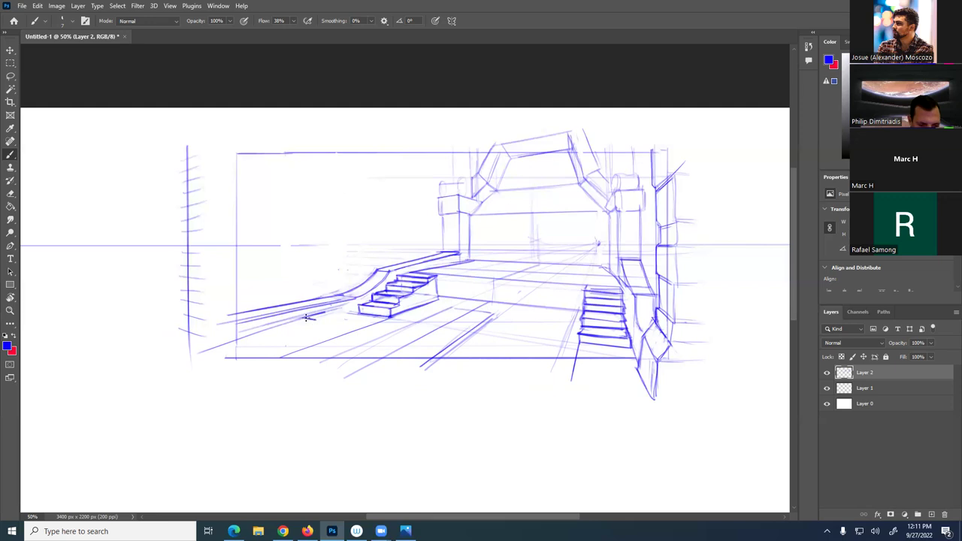
Cut a gap in the low wall beyond the left ramp, erasing the lines between and capping both ends with vertical edges
{"action": "left_click_drag", "start_coordinate": [304, 321], "coordinate": [304, 299]}
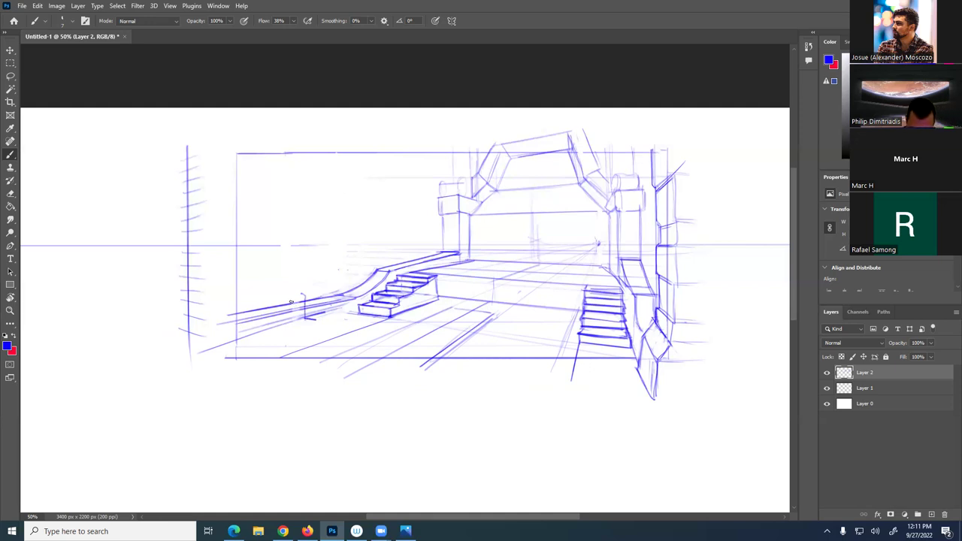
{"action": "key", "text": "e"}
{"action": "left_click_drag", "start_coordinate": [295, 318], "coordinate": [279, 322]}
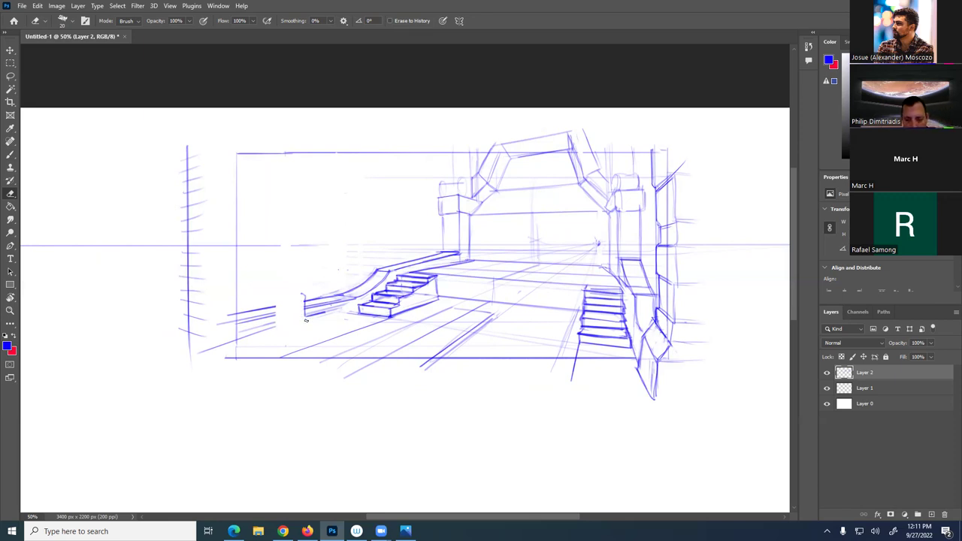
{"action": "key", "text": "b"}
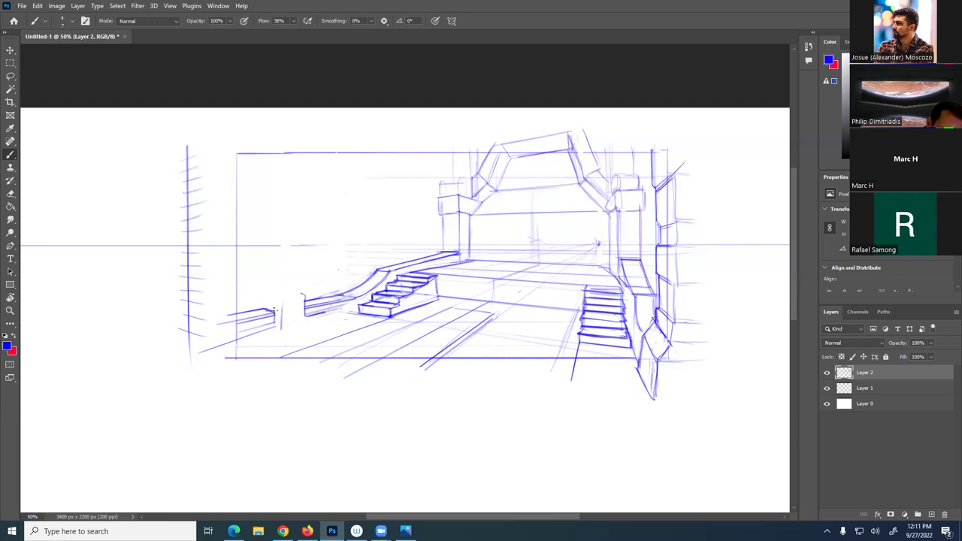
{"action": "mouse_move", "coordinate": [273, 329]}
{"action": "left_mouse_down"}
{"action": "mouse_move", "coordinate": [290, 326]}
{"action": "mouse_move", "coordinate": [283, 298]}
{"action": "left_mouse_up"}
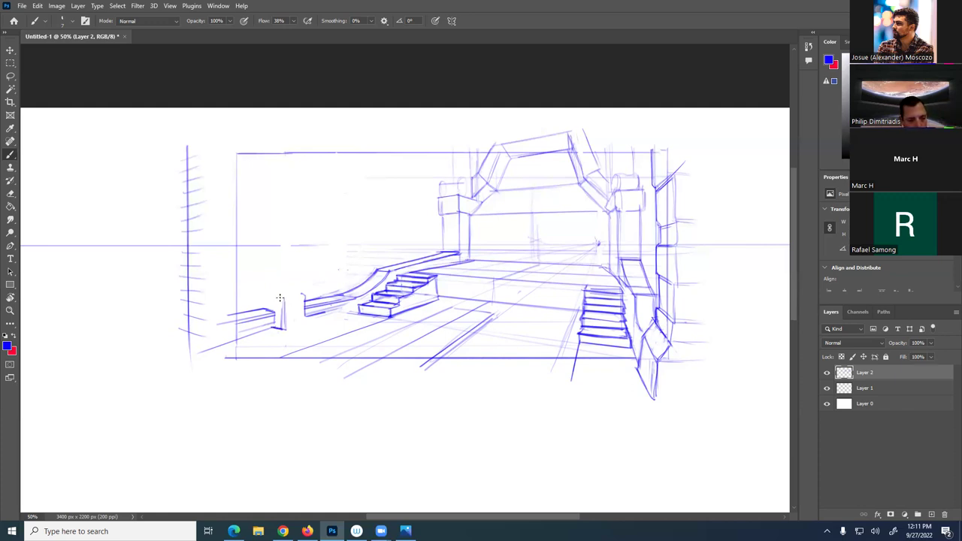
{"action": "left_click_drag", "start_coordinate": [662, 361], "coordinate": [713, 368]}
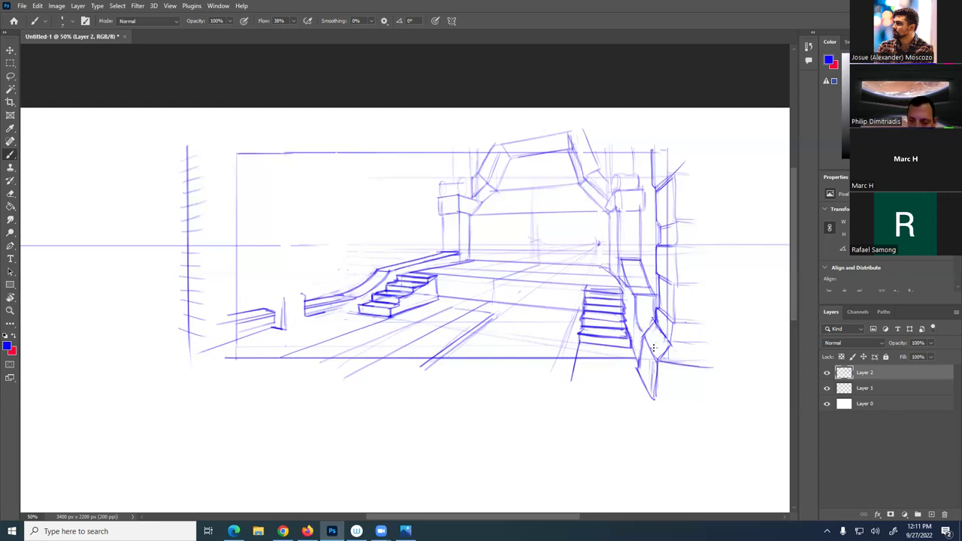
{"action": "key", "text": "ctrl+z"}
{"action": "key", "text": "ctrl+z"}
{"action": "key", "text": "ctrl+z"}
{"action": "key", "text": "ctrl+z"}
{"action": "key", "text": "ctrl+z"}
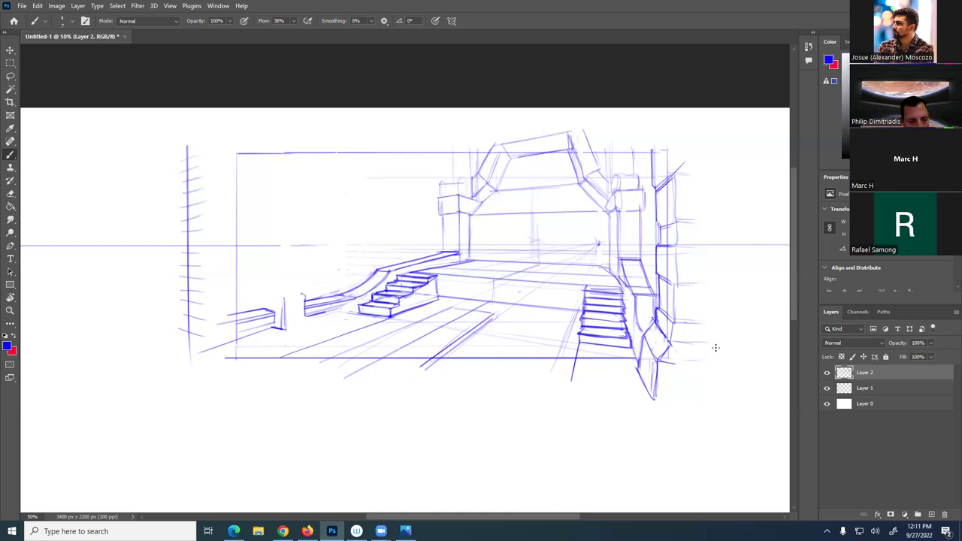
Draw a pillar base block with a bevelled top in the gap of the low wall beyond the left ramp
{"action": "left_click_drag", "start_coordinate": [284, 331], "coordinate": [283, 293]}
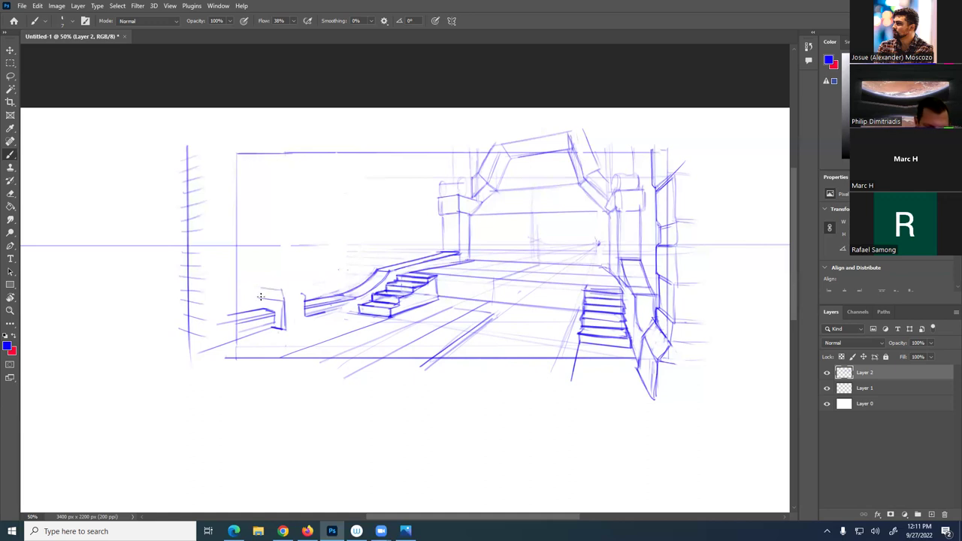
{"action": "left_click_drag", "start_coordinate": [257, 306], "coordinate": [259, 290]}
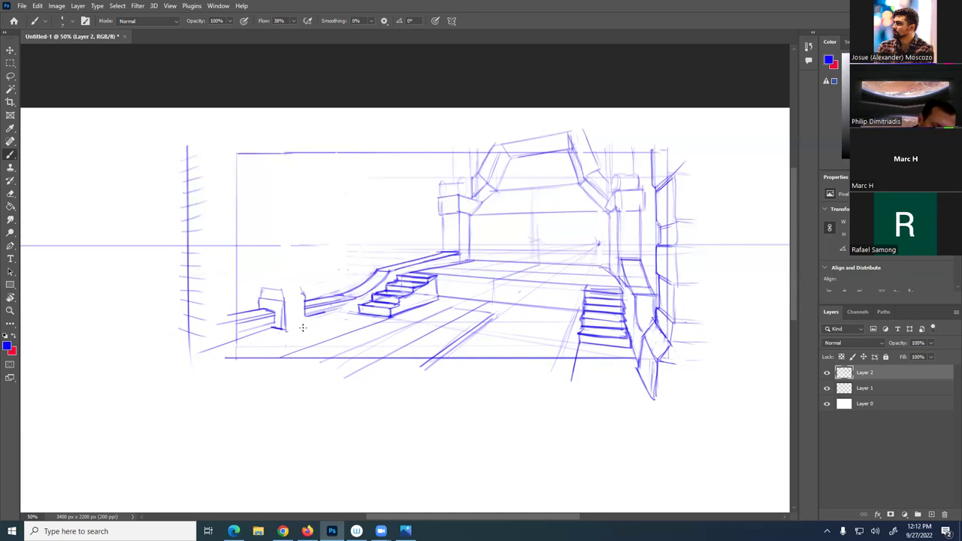
{"action": "left_click_drag", "start_coordinate": [305, 326], "coordinate": [305, 300]}
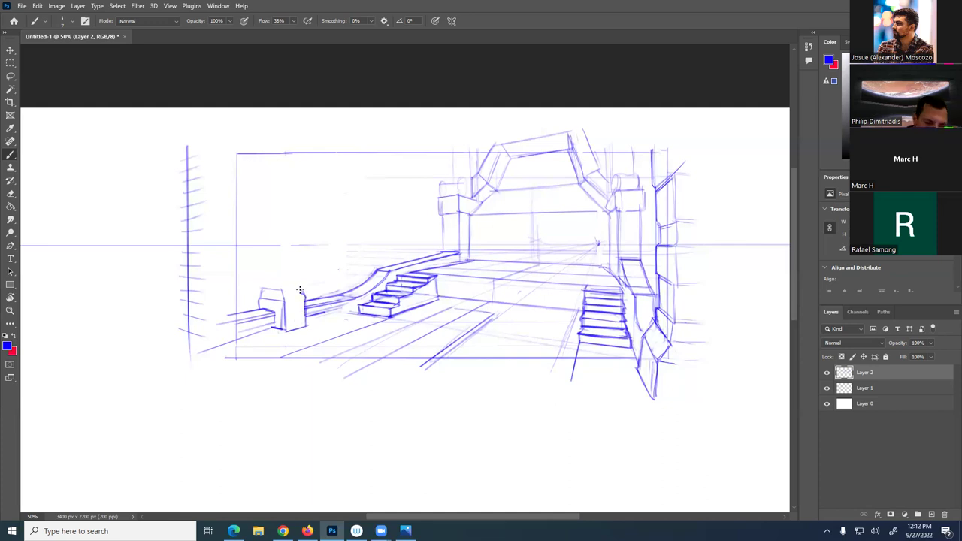
{"action": "mouse_move", "coordinate": [283, 303]}
{"action": "left_mouse_down"}
{"action": "mouse_move", "coordinate": [305, 298]}
{"action": "mouse_move", "coordinate": [304, 289]}
{"action": "left_mouse_up"}
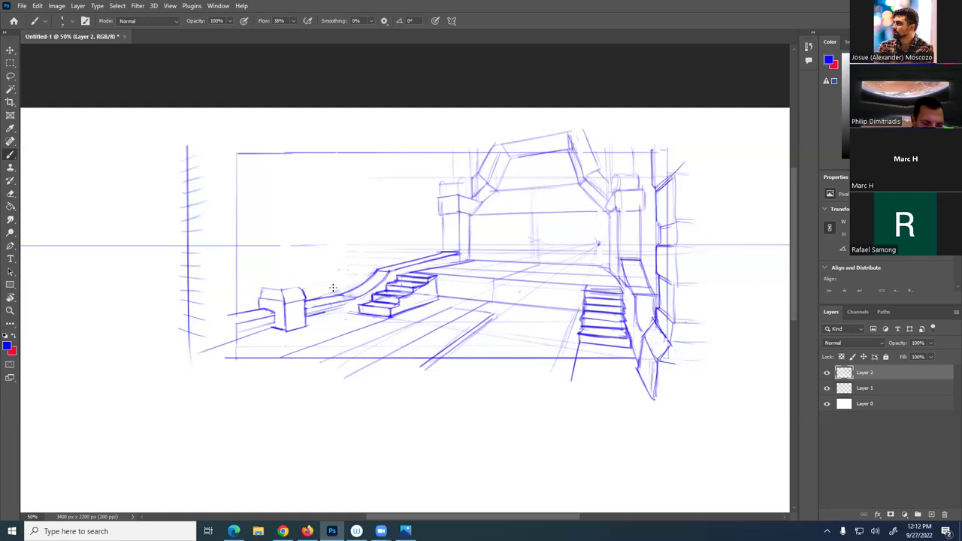
Darken the low wall's lines on both sides of the base block and reinforce the block's vertical edges
{"action": "left_click_drag", "start_coordinate": [274, 327], "coordinate": [200, 341]}
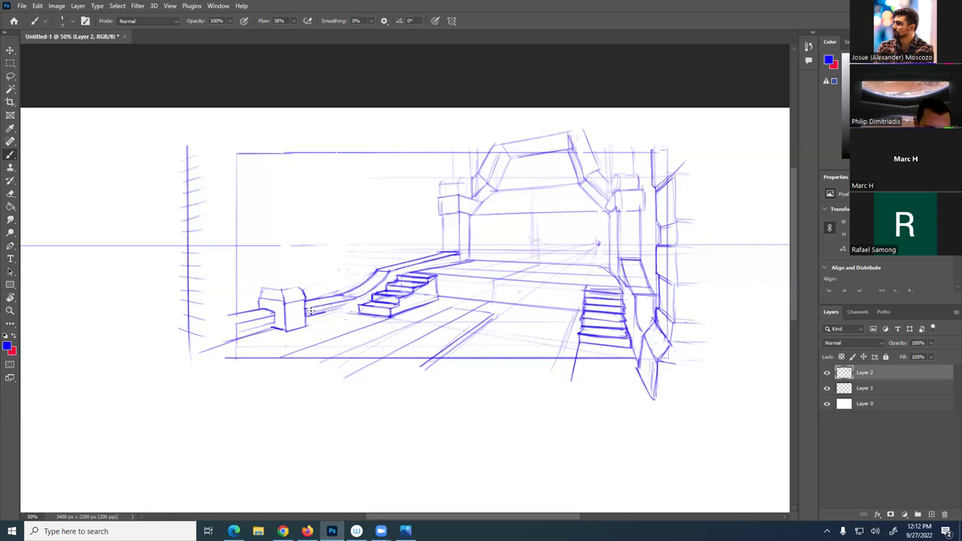
{"action": "left_click_drag", "start_coordinate": [344, 310], "coordinate": [312, 319]}
{"action": "left_click_drag", "start_coordinate": [357, 298], "coordinate": [316, 319]}
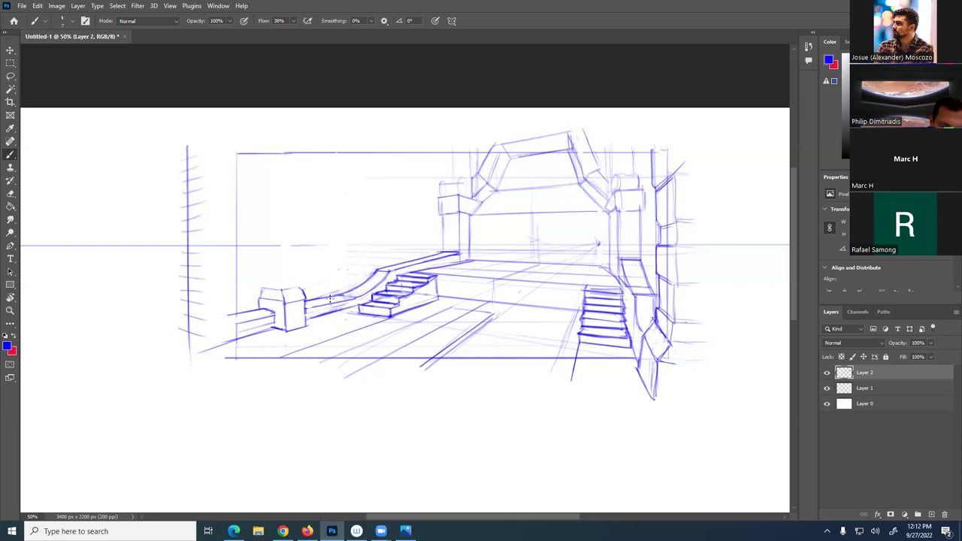
{"action": "left_click_drag", "start_coordinate": [306, 308], "coordinate": [307, 327]}
{"action": "left_click_drag", "start_coordinate": [273, 312], "coordinate": [274, 330]}
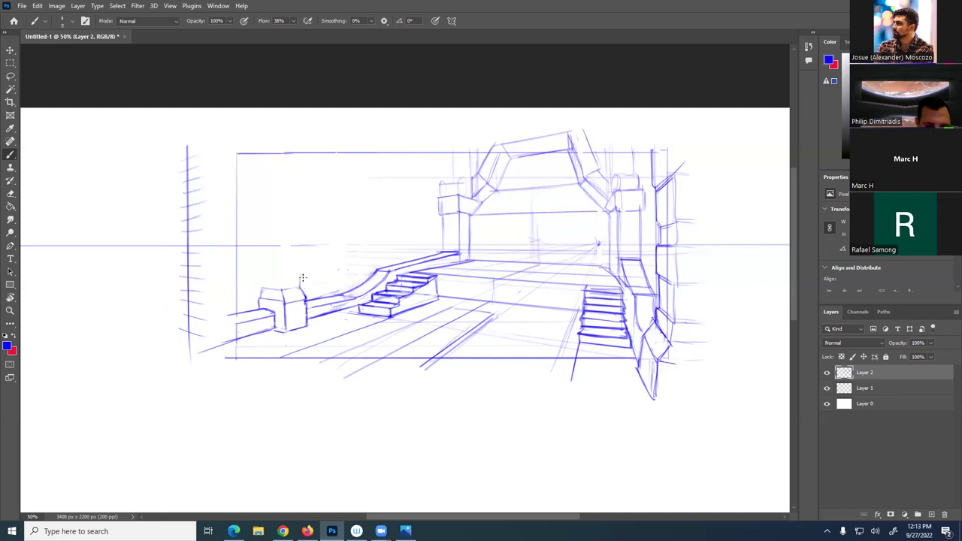
Build a notched pillar of stacked stone blocks from the base block up to the frame's top line, with front and side faces
{"action": "left_click_drag", "start_coordinate": [299, 276], "coordinate": [299, 235]}
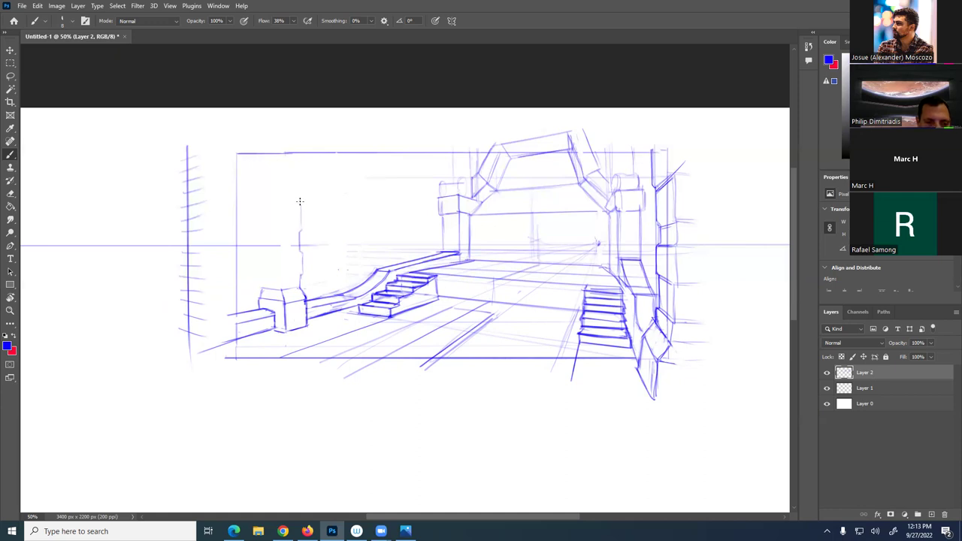
{"action": "mouse_move", "coordinate": [300, 200]}
{"action": "left_mouse_down"}
{"action": "mouse_move", "coordinate": [300, 156]}
{"action": "mouse_move", "coordinate": [301, 224]}
{"action": "left_mouse_up"}
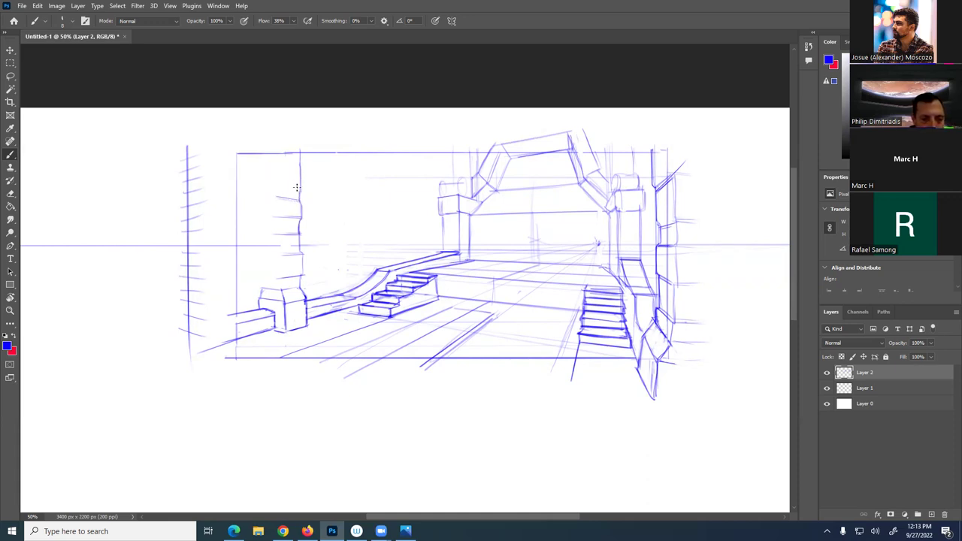
{"action": "left_click_drag", "start_coordinate": [299, 185], "coordinate": [278, 185]}
{"action": "mouse_move", "coordinate": [273, 154]}
{"action": "left_mouse_down"}
{"action": "mouse_move", "coordinate": [279, 286]}
{"action": "mouse_move", "coordinate": [262, 246]}
{"action": "left_mouse_up"}
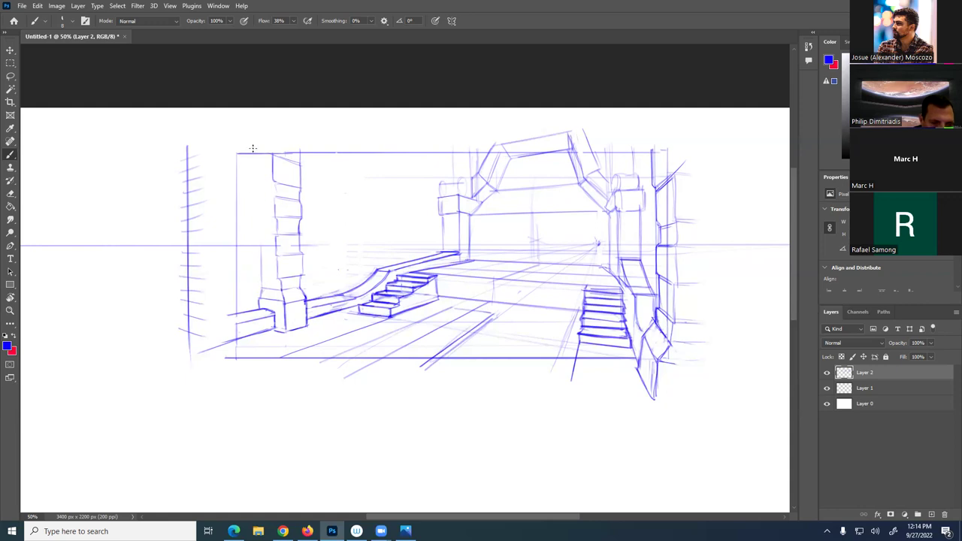
{"action": "left_click_drag", "start_coordinate": [256, 169], "coordinate": [255, 325]}
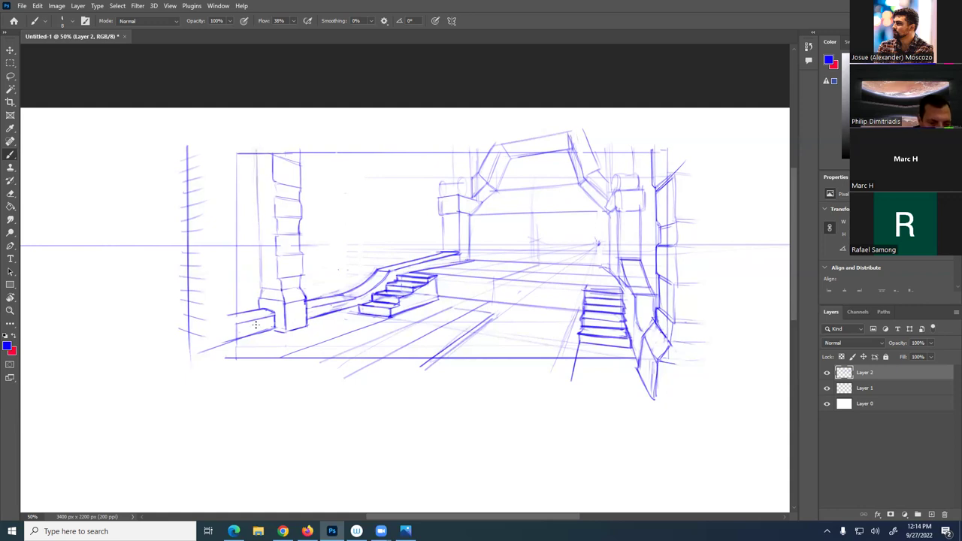
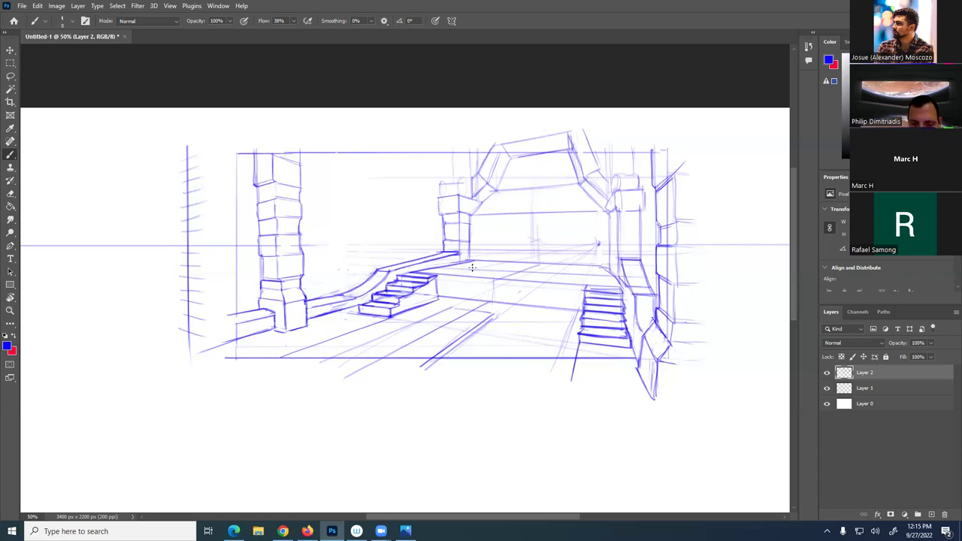
{"action": "mouse_move", "coordinate": [530, 276]}
{"action": "left_mouse_down"}
{"action": "mouse_move", "coordinate": [490, 275]}
{"action": "mouse_move", "coordinate": [530, 276]}
{"action": "left_mouse_up"}
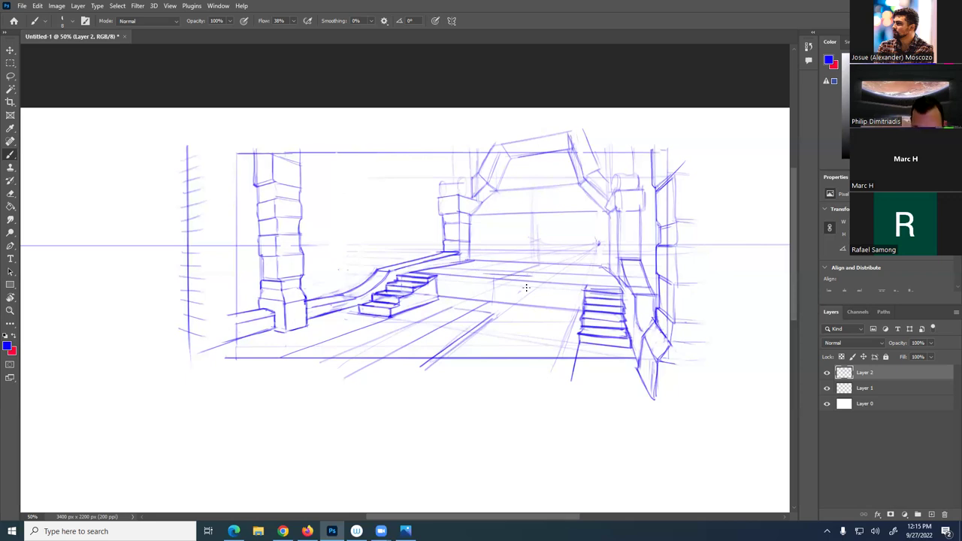
{"action": "mouse_move", "coordinate": [528, 283]}
{"action": "left_mouse_down"}
{"action": "mouse_move", "coordinate": [528, 308]}
{"action": "mouse_move", "coordinate": [485, 333]}
{"action": "left_mouse_up"}
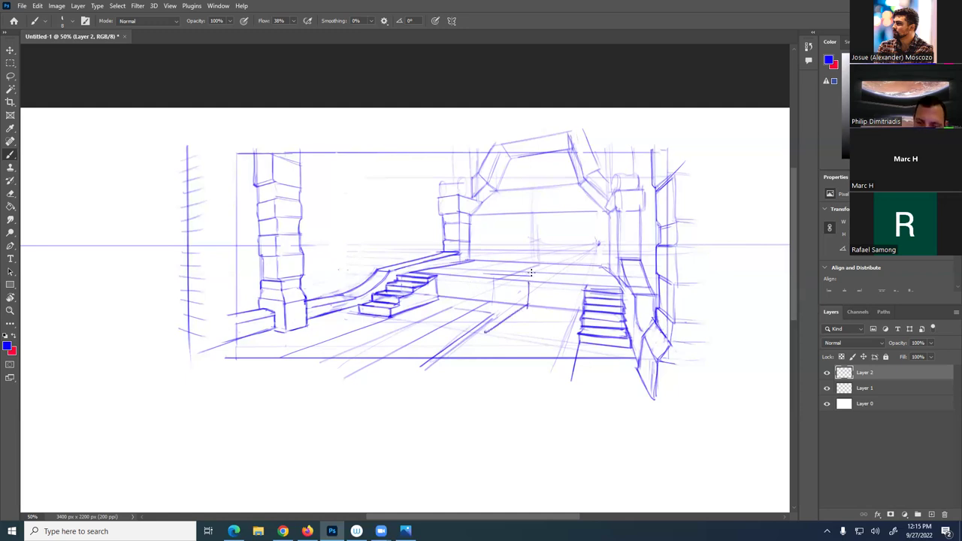
{"action": "left_click_drag", "start_coordinate": [532, 274], "coordinate": [560, 252]}
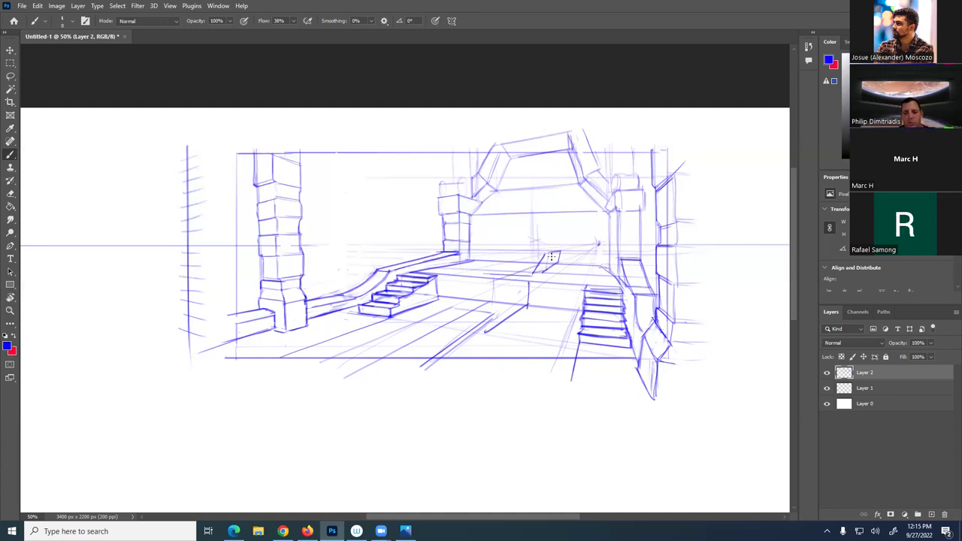
{"action": "key", "text": "ctrl+z"}
{"action": "key", "text": "ctrl+z"}
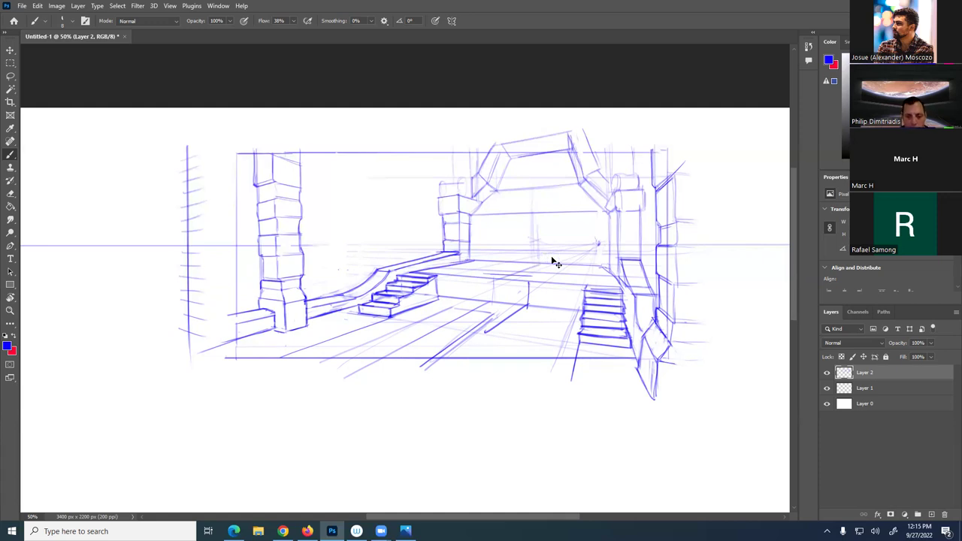
{"action": "key", "text": "ctrl+z"}
{"action": "key", "text": "ctrl+z"}
{"action": "key", "text": "ctrl+z"}
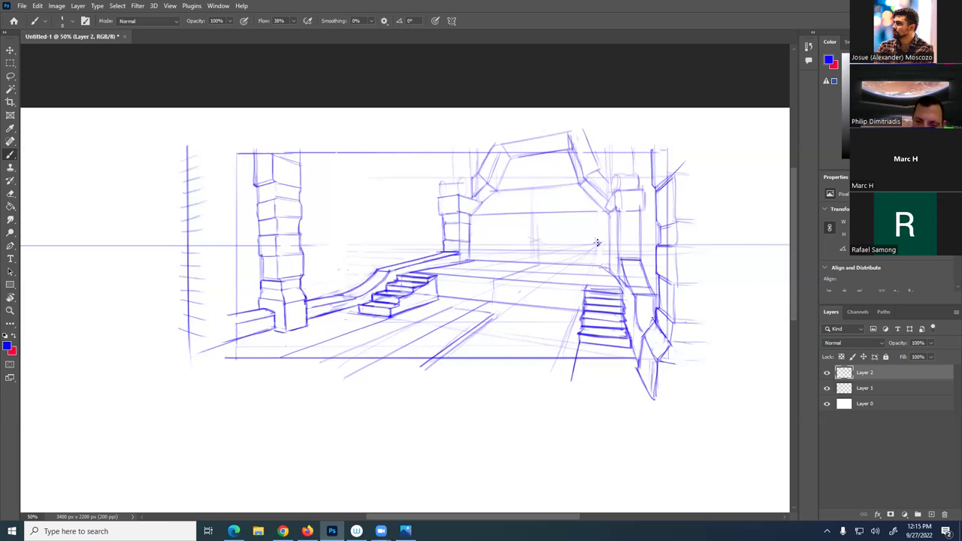
Lay perspective guides on the central floor and sketch a low rounded platform projecting forward between the two staircases
{"action": "left_click_drag", "start_coordinate": [547, 280], "coordinate": [526, 296]}
{"action": "left_click_drag", "start_coordinate": [453, 280], "coordinate": [470, 276]}
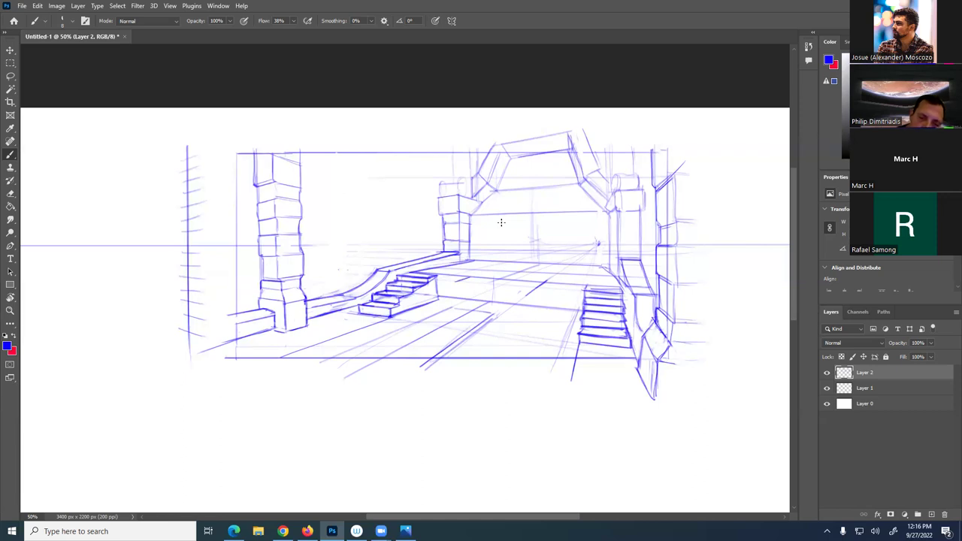
{"action": "left_click_drag", "start_coordinate": [543, 281], "coordinate": [498, 315]}
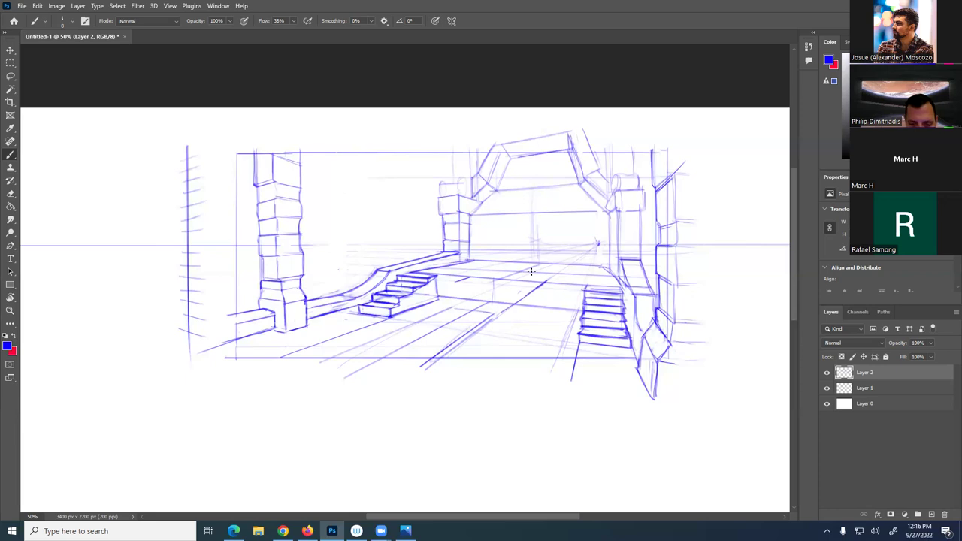
{"action": "left_click_drag", "start_coordinate": [467, 279], "coordinate": [427, 292]}
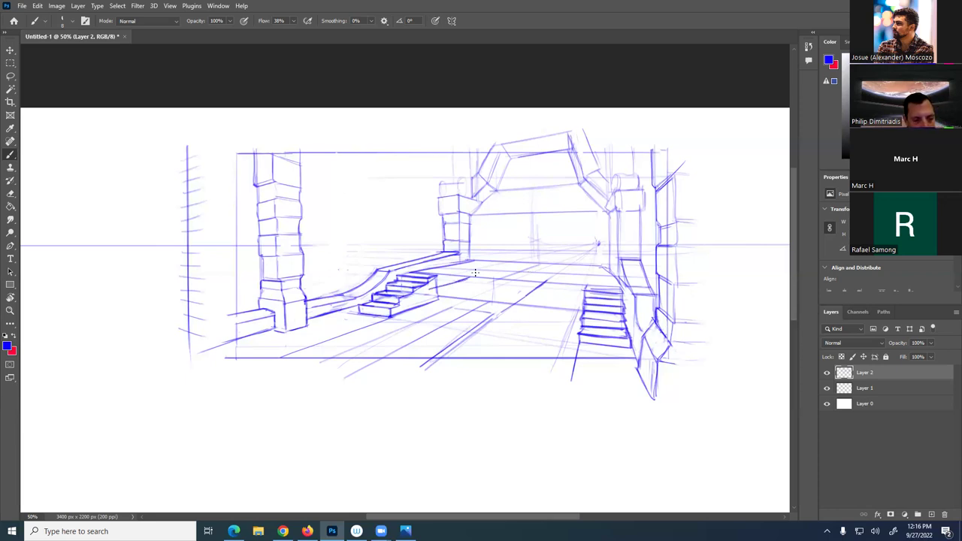
{"action": "left_click_drag", "start_coordinate": [524, 296], "coordinate": [430, 290]}
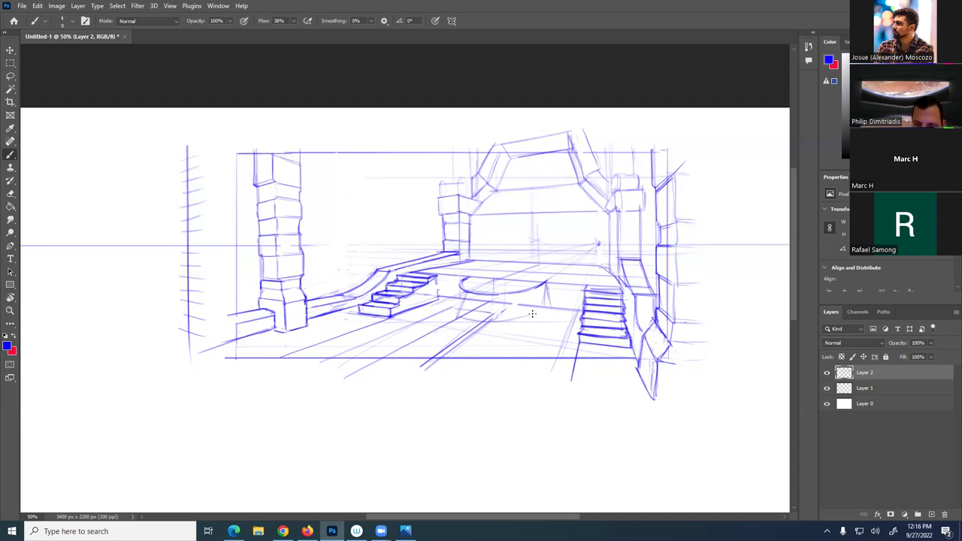
{"action": "mouse_move", "coordinate": [546, 305]}
{"action": "left_mouse_down"}
{"action": "mouse_move", "coordinate": [457, 318]}
{"action": "mouse_move", "coordinate": [534, 313]}
{"action": "left_mouse_up"}
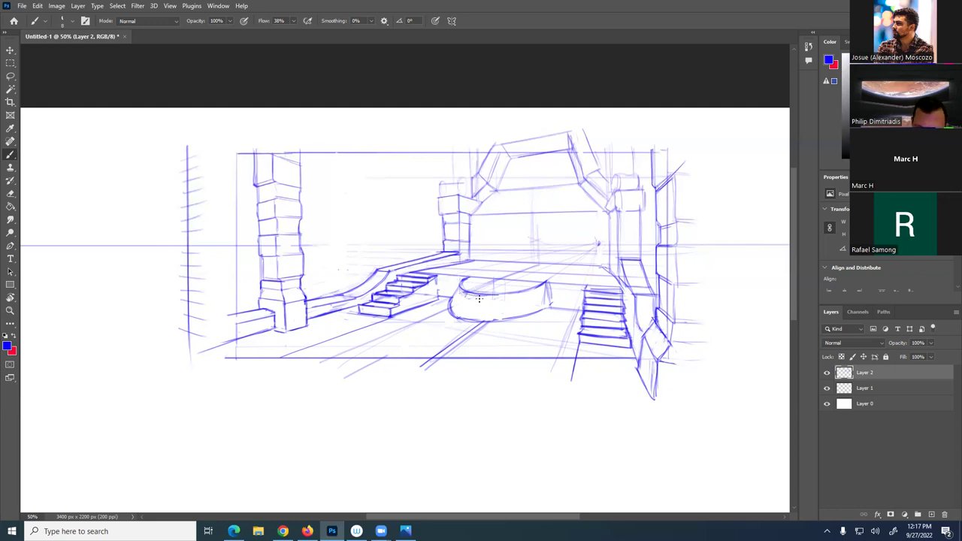
Add a ramp descending from the rounded platform's front-left side and turn the platform's curved rim into straight facets
{"action": "left_click_drag", "start_coordinate": [488, 293], "coordinate": [488, 321]}
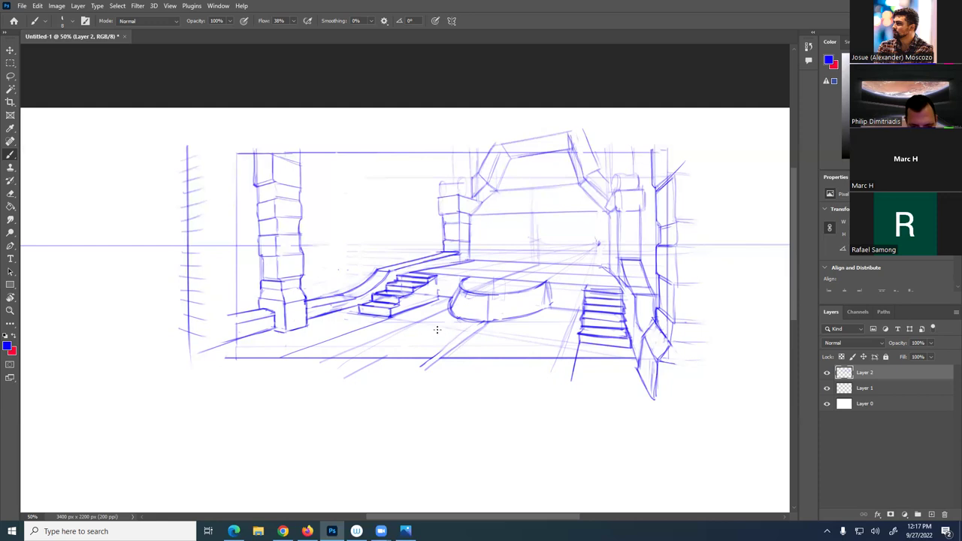
{"action": "left_click_drag", "start_coordinate": [406, 337], "coordinate": [442, 345]}
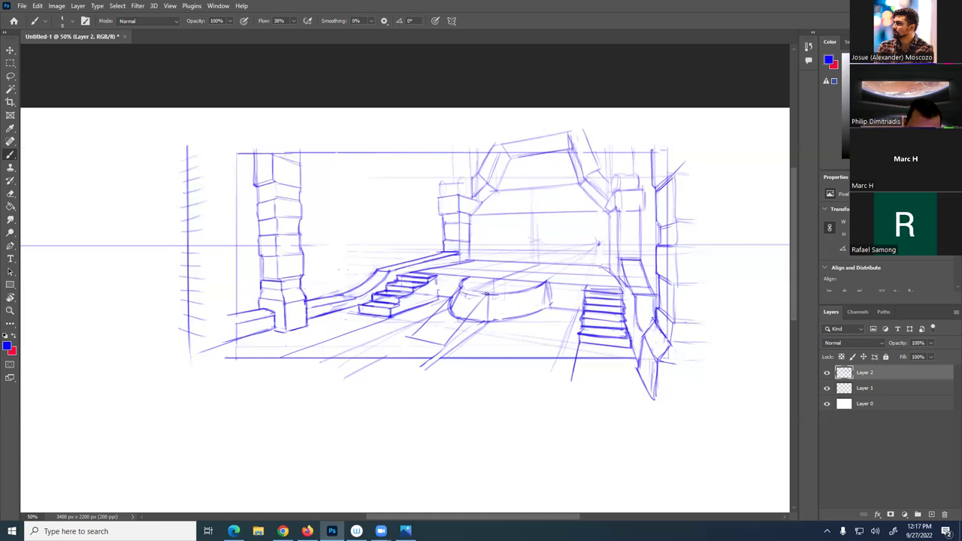
{"action": "left_click_drag", "start_coordinate": [461, 289], "coordinate": [489, 296]}
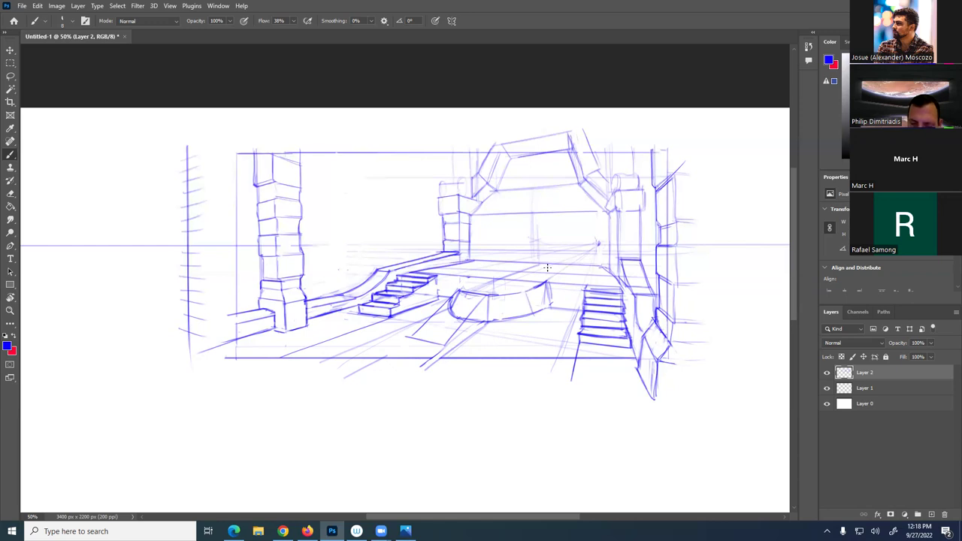
{"action": "left_click_drag", "start_coordinate": [533, 290], "coordinate": [450, 273]}
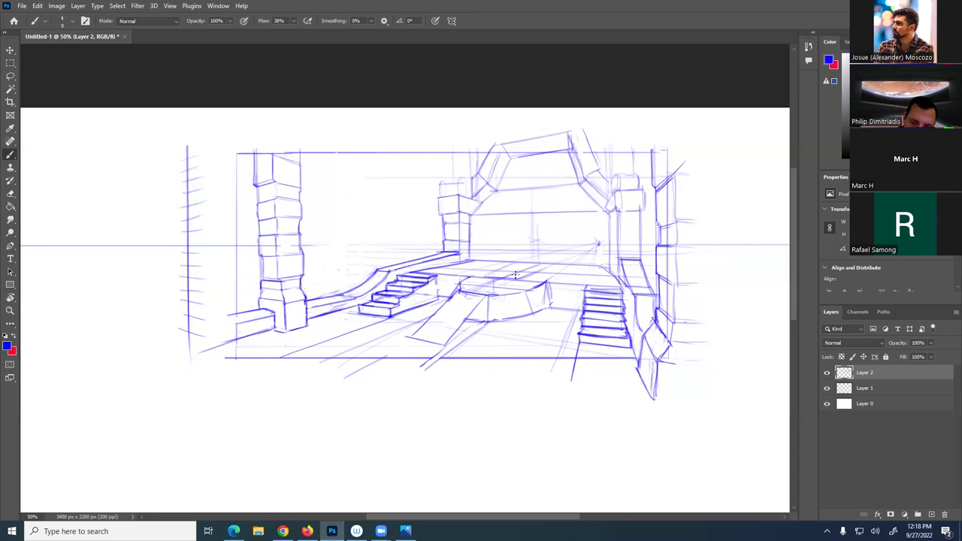
Draw a small staircase in perspective from the central platform up to the rear floor, with side edges and several treads
{"action": "left_click_drag", "start_coordinate": [552, 266], "coordinate": [498, 277]}
{"action": "left_click_drag", "start_coordinate": [483, 280], "coordinate": [516, 265]}
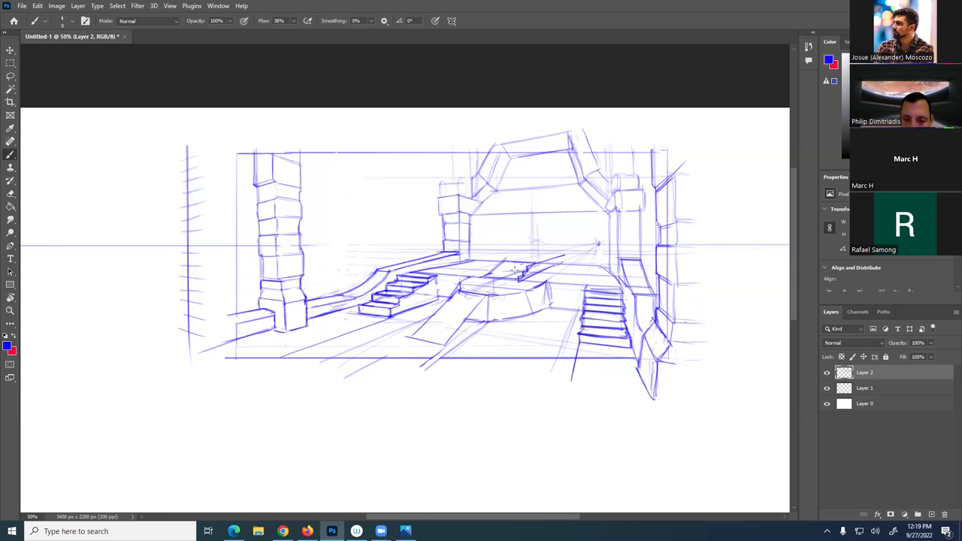
{"action": "left_click_drag", "start_coordinate": [531, 268], "coordinate": [491, 259]}
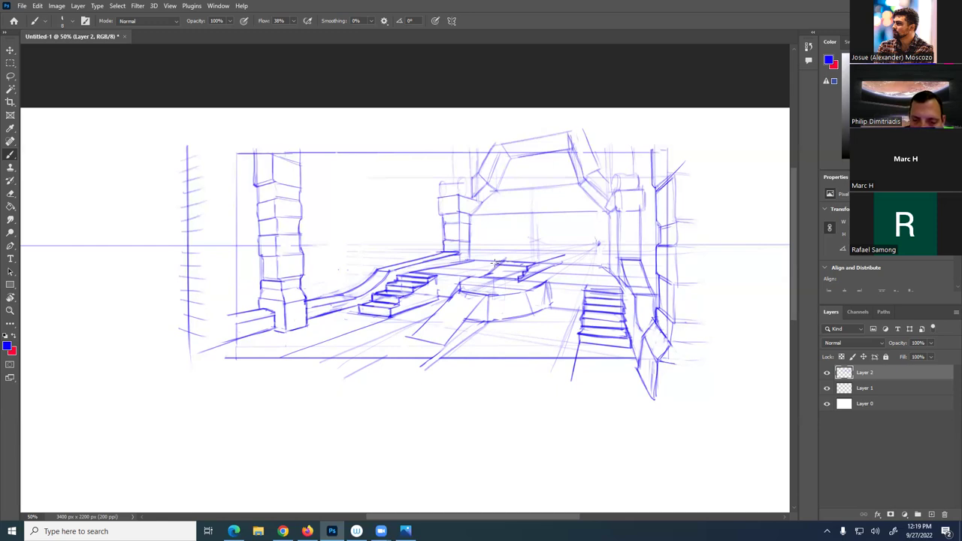
{"action": "mouse_move", "coordinate": [511, 270]}
{"action": "left_mouse_down"}
{"action": "mouse_move", "coordinate": [494, 260]}
{"action": "mouse_move", "coordinate": [500, 272]}
{"action": "mouse_move", "coordinate": [488, 269]}
{"action": "left_mouse_up"}
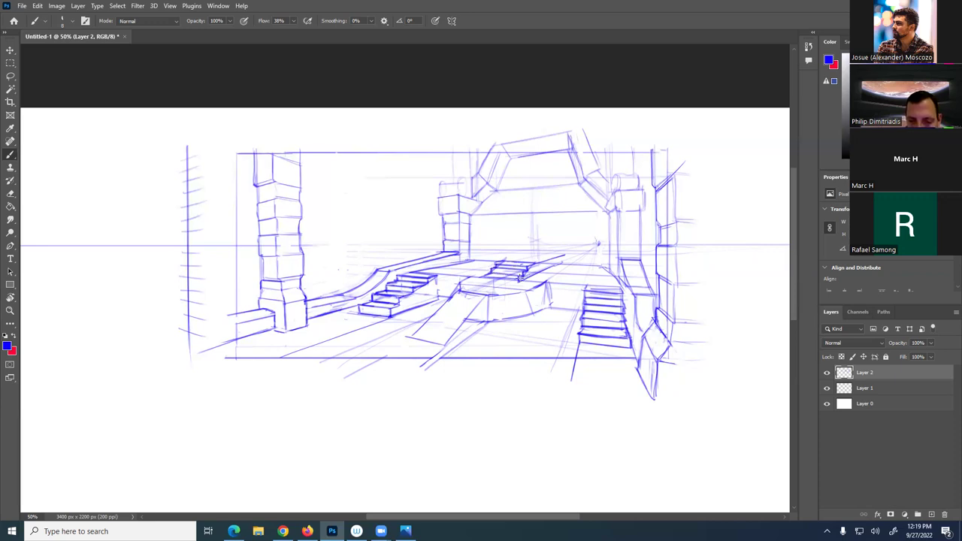
{"action": "mouse_move", "coordinate": [523, 284]}
{"action": "left_mouse_down"}
{"action": "mouse_move", "coordinate": [482, 282]}
{"action": "mouse_move", "coordinate": [505, 278]}
{"action": "mouse_move", "coordinate": [483, 272]}
{"action": "left_mouse_up"}
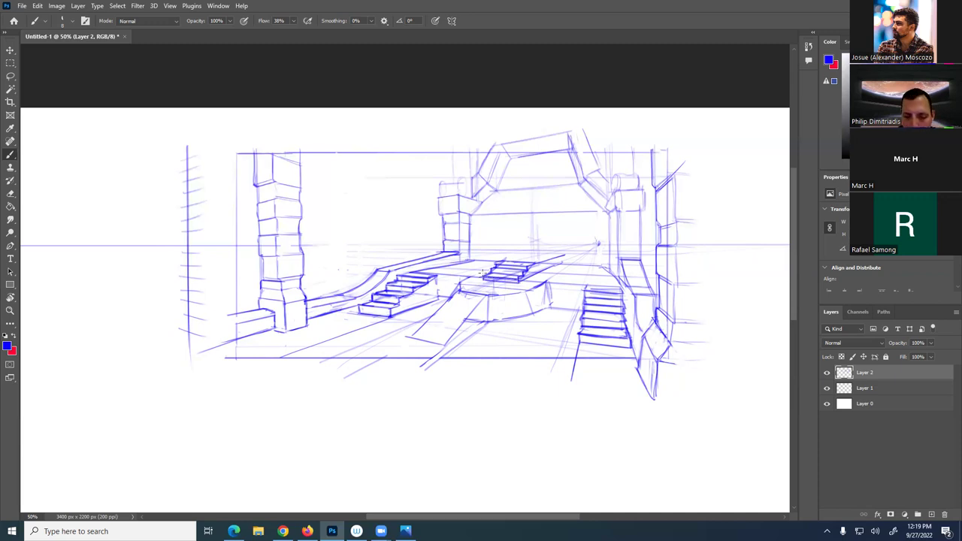
{"action": "left_click_drag", "start_coordinate": [496, 265], "coordinate": [527, 257]}
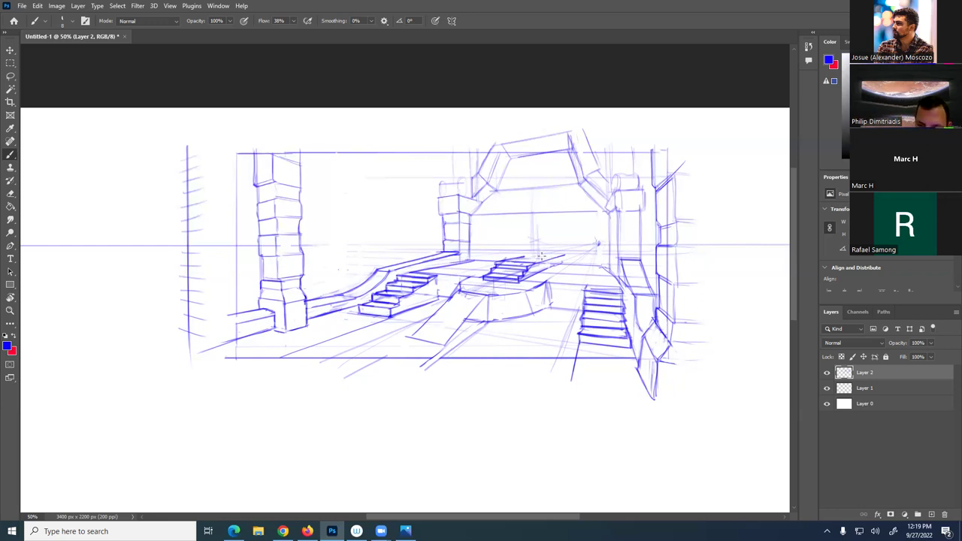
Sketch a throne base on the rear floor behind the small central staircase, with low front steps and two block-shaped armrests
{"action": "right_click", "coordinate": [547, 160]}
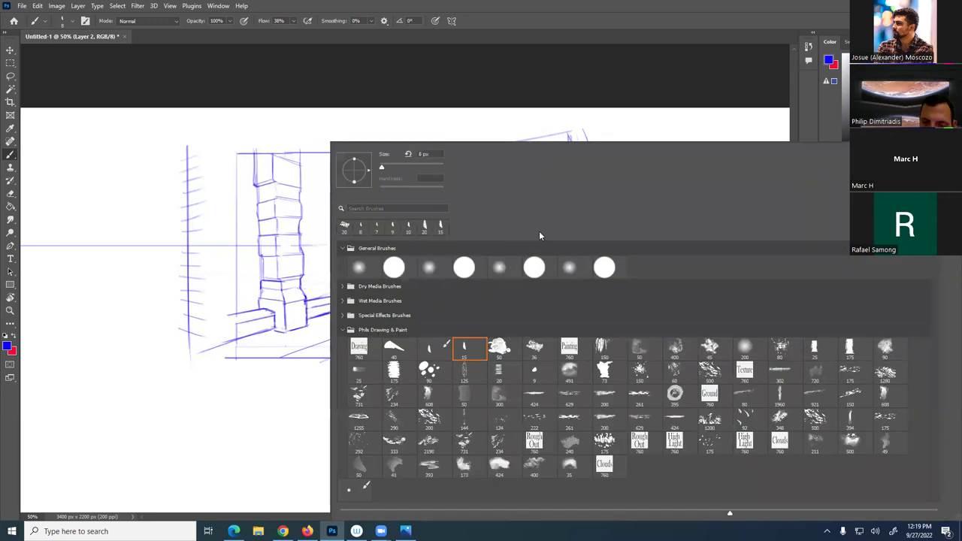
{"action": "left_click", "coordinate": [609, 84]}
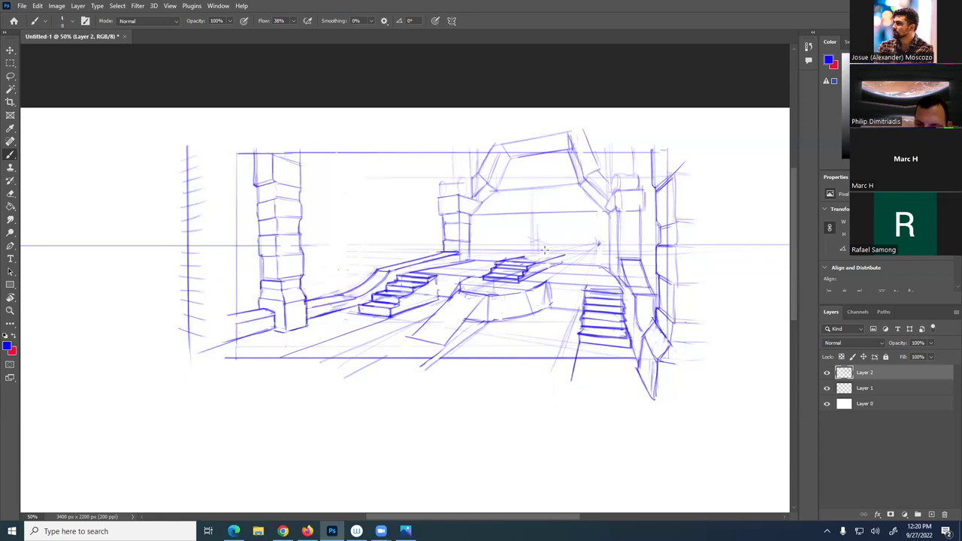
{"action": "mouse_move", "coordinate": [546, 259]}
{"action": "left_mouse_down"}
{"action": "mouse_move", "coordinate": [546, 221]}
{"action": "mouse_move", "coordinate": [519, 235]}
{"action": "mouse_move", "coordinate": [526, 256]}
{"action": "mouse_move", "coordinate": [524, 221]}
{"action": "mouse_move", "coordinate": [529, 258]}
{"action": "mouse_move", "coordinate": [522, 214]}
{"action": "left_mouse_up"}
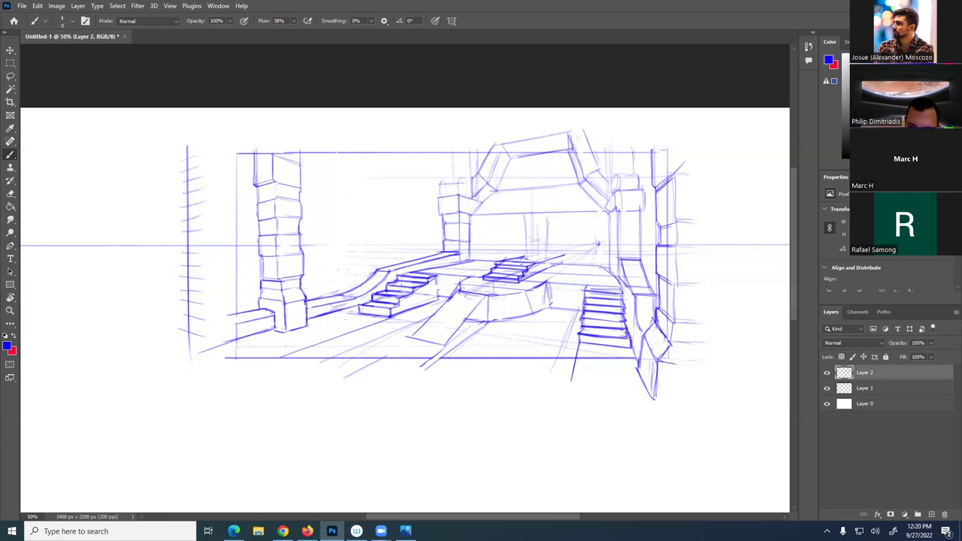
{"action": "mouse_move", "coordinate": [520, 227]}
{"action": "left_mouse_down"}
{"action": "mouse_move", "coordinate": [523, 219]}
{"action": "mouse_move", "coordinate": [525, 236]}
{"action": "left_mouse_up"}
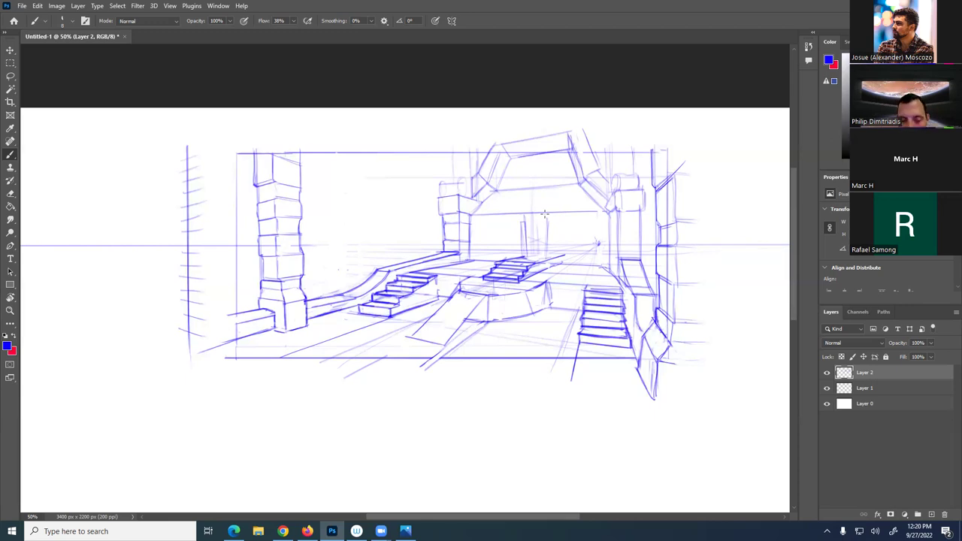
{"action": "key", "text": "ctrl+plus"}
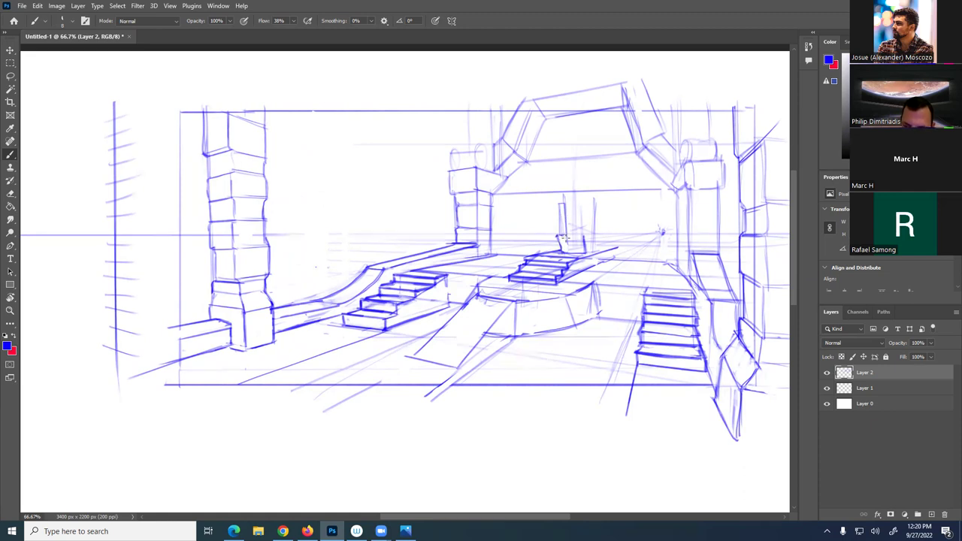
{"action": "mouse_move", "coordinate": [585, 249]}
{"action": "left_mouse_down"}
{"action": "mouse_move", "coordinate": [584, 233]}
{"action": "mouse_move", "coordinate": [589, 256]}
{"action": "mouse_move", "coordinate": [582, 245]}
{"action": "mouse_move", "coordinate": [606, 239]}
{"action": "left_mouse_up"}
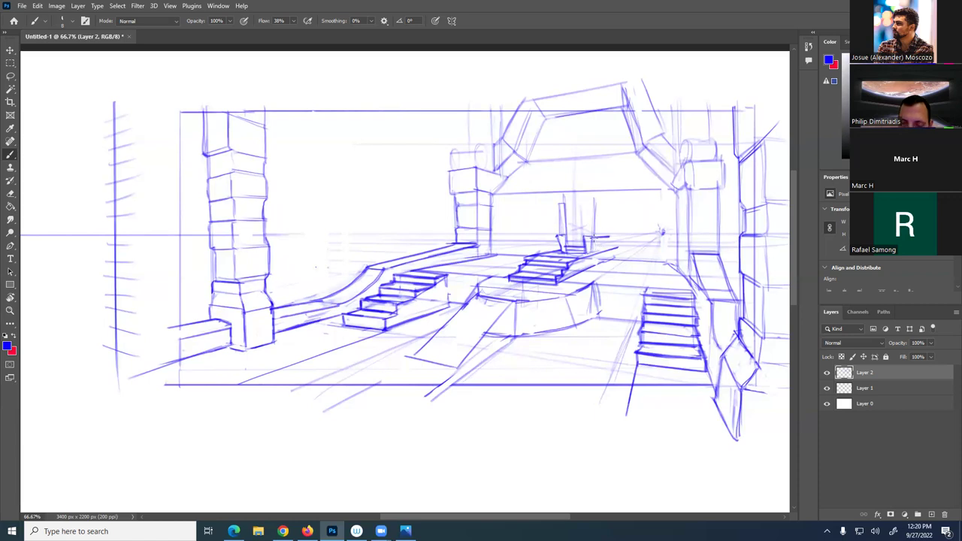
{"action": "mouse_move", "coordinate": [592, 238]}
{"action": "left_mouse_down"}
{"action": "mouse_move", "coordinate": [609, 248]}
{"action": "mouse_move", "coordinate": [601, 229]}
{"action": "left_mouse_up"}
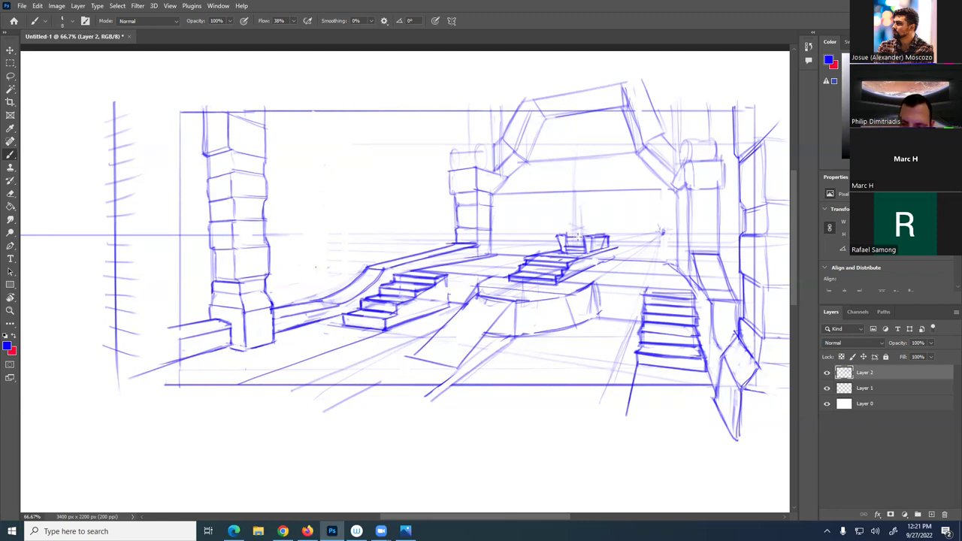
Draw the throne's tall backrest with two upright side posts and a pointed arched top between the armrests
{"action": "mouse_move", "coordinate": [575, 240]}
{"action": "left_mouse_down"}
{"action": "mouse_move", "coordinate": [573, 207]}
{"action": "mouse_move", "coordinate": [575, 223]}
{"action": "left_mouse_up"}
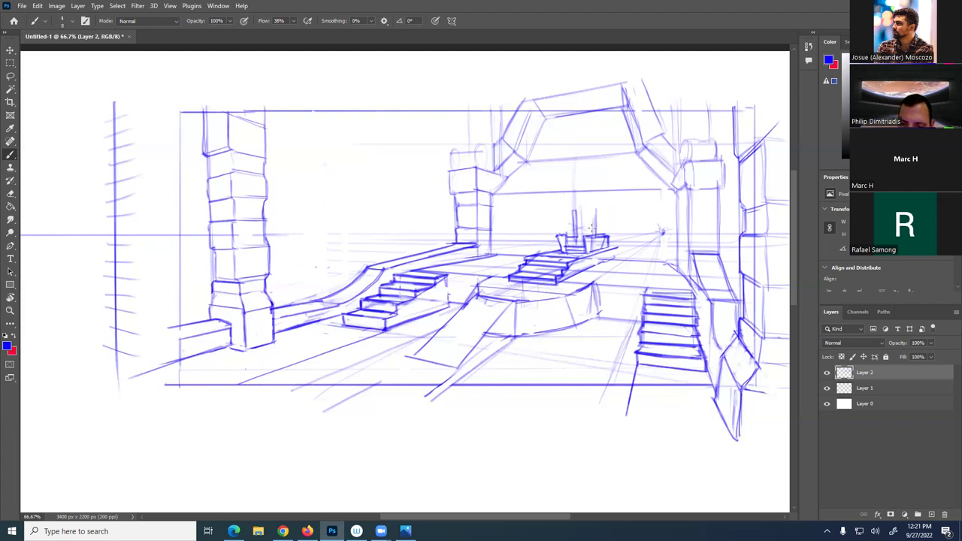
{"action": "left_click_drag", "start_coordinate": [595, 232], "coordinate": [594, 212]}
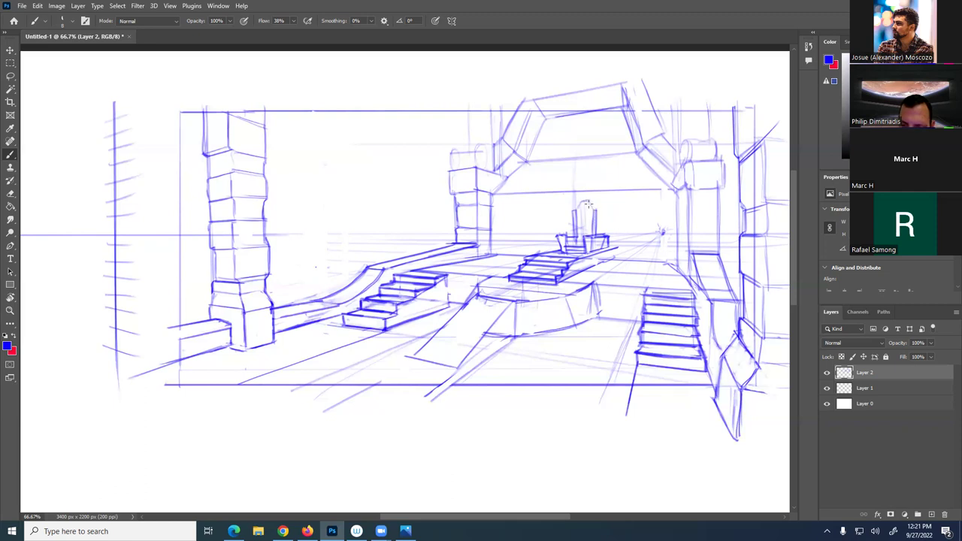
{"action": "mouse_move", "coordinate": [585, 204]}
{"action": "left_mouse_down"}
{"action": "mouse_move", "coordinate": [577, 215]}
{"action": "mouse_move", "coordinate": [593, 203]}
{"action": "mouse_move", "coordinate": [596, 225]}
{"action": "left_mouse_up"}
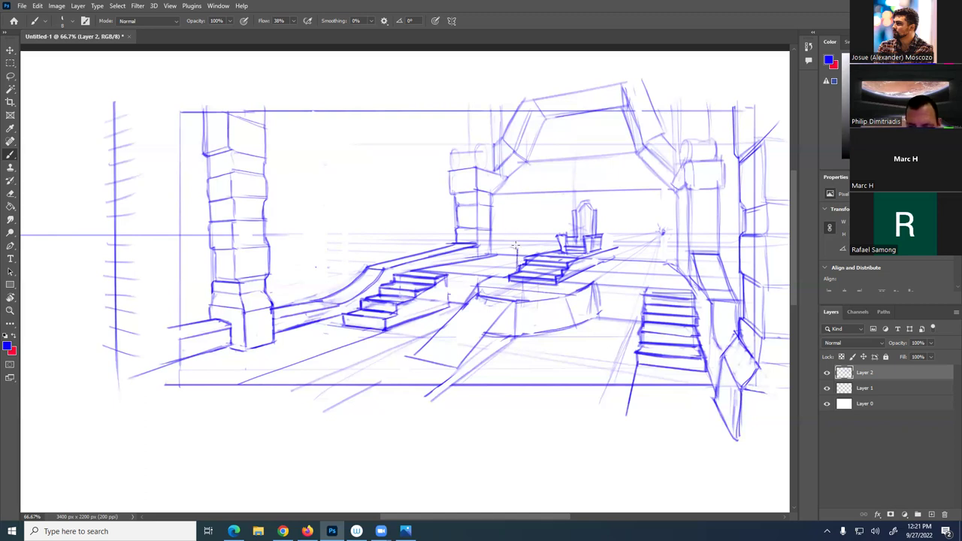
Build a low capped side wall along the small staircase's left edge, with a front post and a slanted upright slab at its rear
{"action": "left_click_drag", "start_coordinate": [510, 265], "coordinate": [509, 282]}
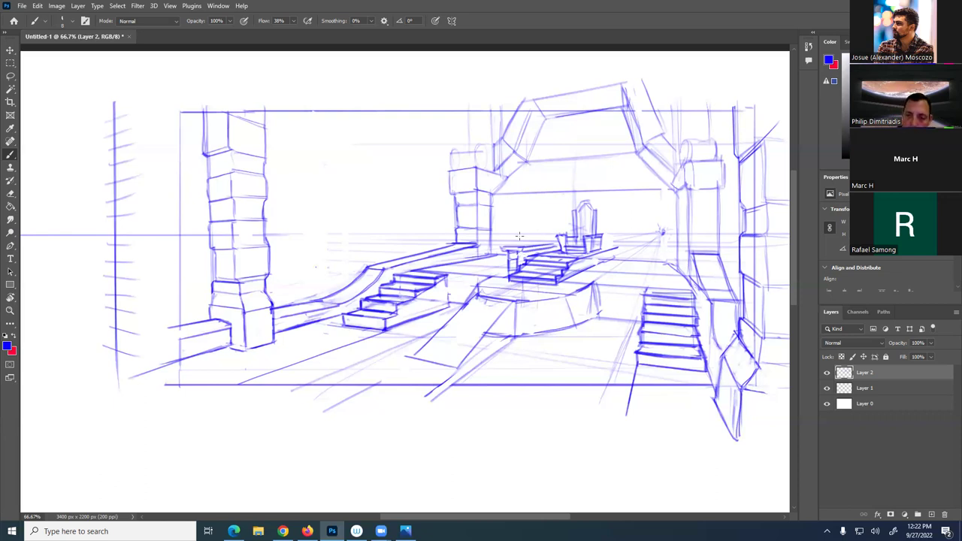
{"action": "mouse_move", "coordinate": [505, 246]}
{"action": "left_mouse_down"}
{"action": "mouse_move", "coordinate": [546, 242]}
{"action": "mouse_move", "coordinate": [530, 243]}
{"action": "left_mouse_up"}
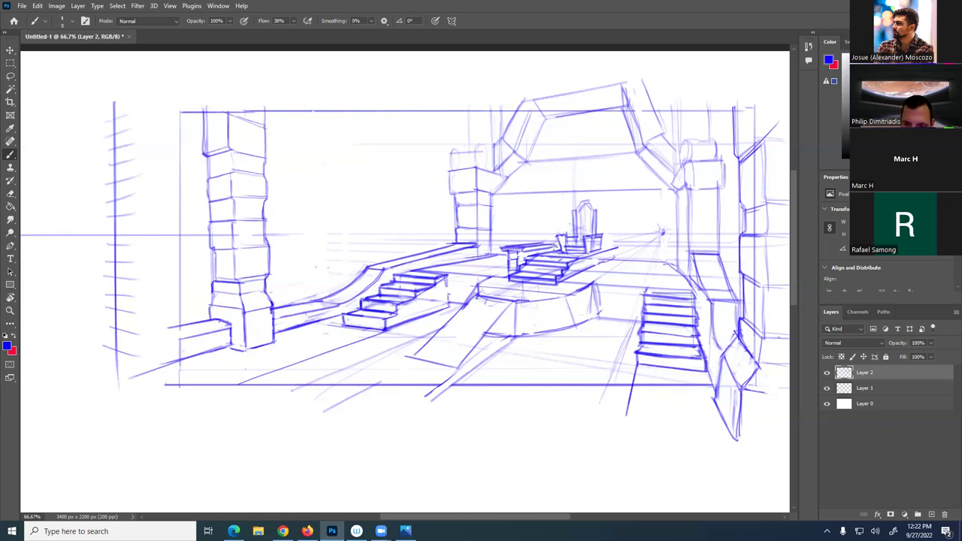
{"action": "mouse_move", "coordinate": [543, 237]}
{"action": "left_mouse_down"}
{"action": "mouse_move", "coordinate": [553, 214]}
{"action": "mouse_move", "coordinate": [564, 234]}
{"action": "left_mouse_up"}
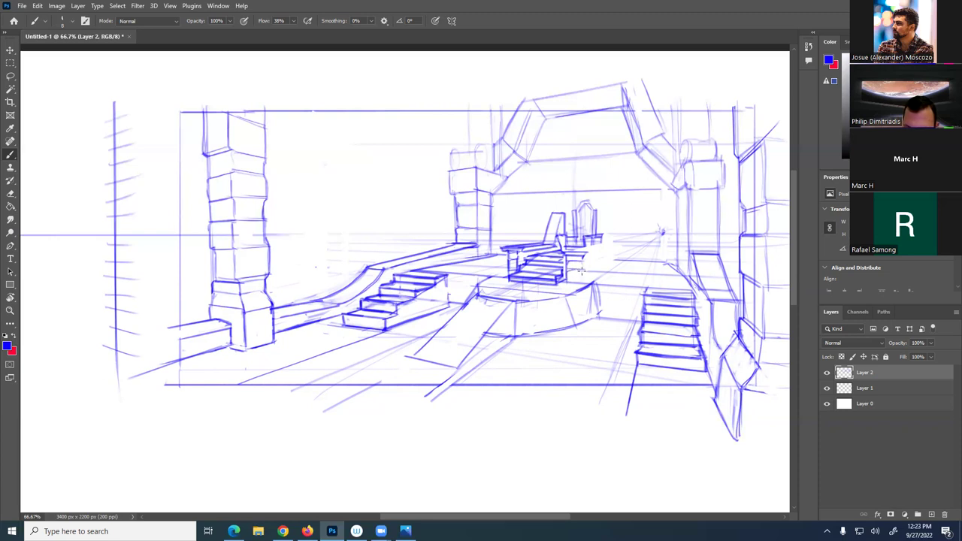
Add a matching front post and flat capstone receding in perspective along the small staircase's right edge
{"action": "mouse_move", "coordinate": [587, 284]}
{"action": "left_mouse_down"}
{"action": "mouse_move", "coordinate": [566, 285]}
{"action": "mouse_move", "coordinate": [587, 283]}
{"action": "mouse_move", "coordinate": [581, 264]}
{"action": "mouse_move", "coordinate": [566, 285]}
{"action": "left_mouse_up"}
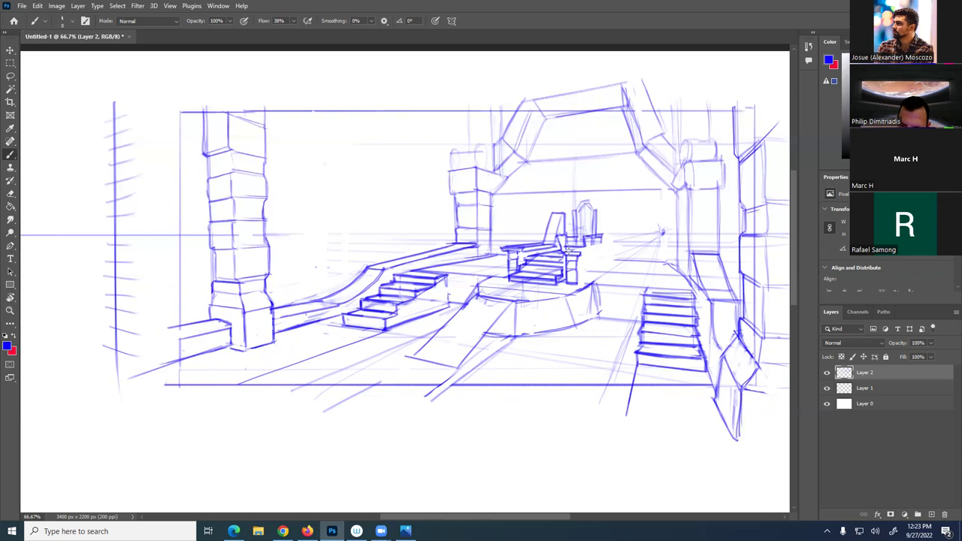
{"action": "mouse_move", "coordinate": [580, 248]}
{"action": "left_mouse_down"}
{"action": "mouse_move", "coordinate": [613, 247]}
{"action": "mouse_move", "coordinate": [595, 249]}
{"action": "left_mouse_up"}
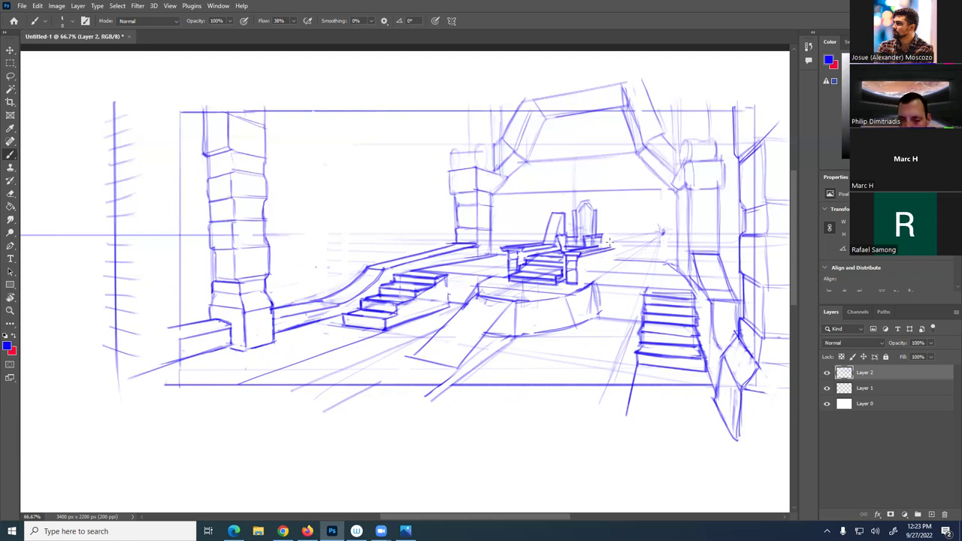
{"action": "left_click_drag", "start_coordinate": [616, 246], "coordinate": [599, 248]}
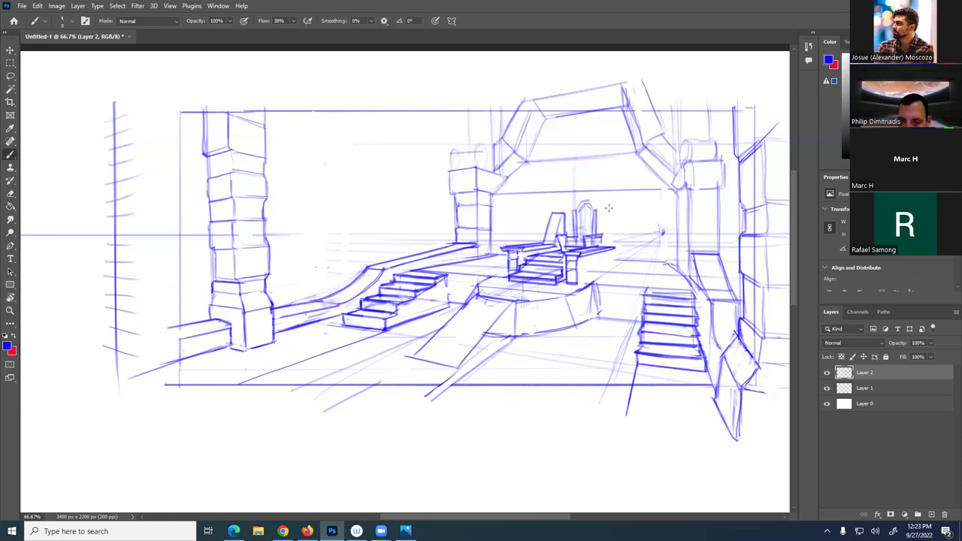
Draw a slanted upright slab at the rear of the staircase's right wall, mirroring the left one and showing its side thickness
{"action": "left_click_drag", "start_coordinate": [606, 213], "coordinate": [623, 213]}
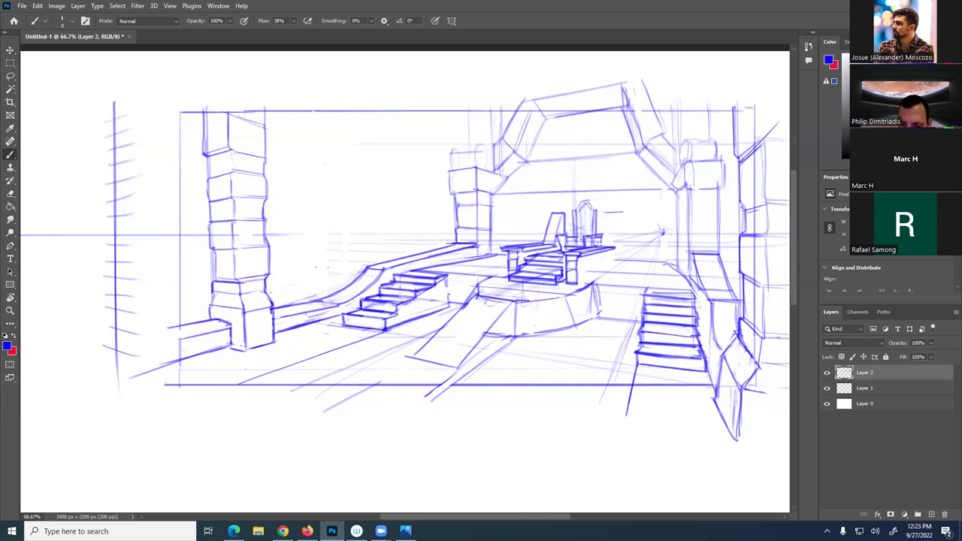
{"action": "left_click_drag", "start_coordinate": [597, 246], "coordinate": [599, 224]}
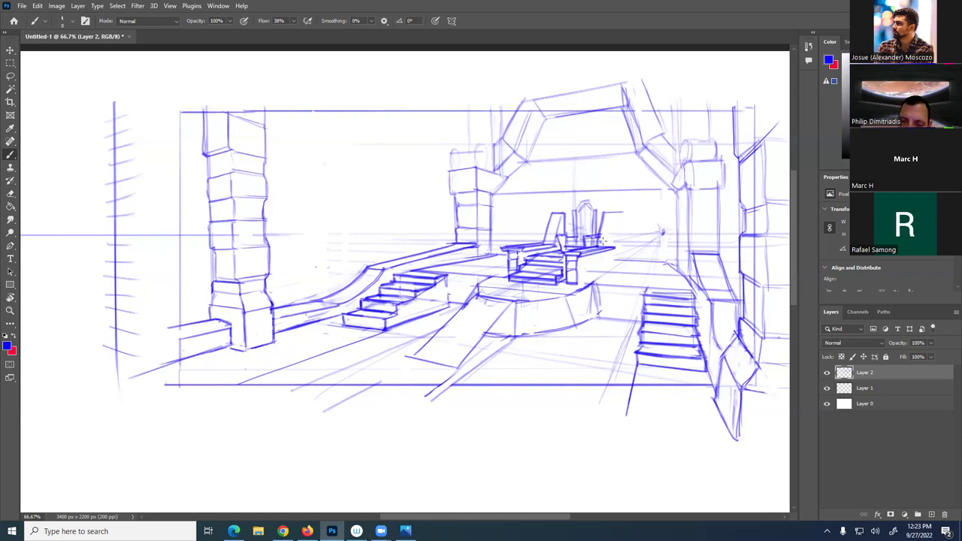
{"action": "key", "text": "ctrl+z"}
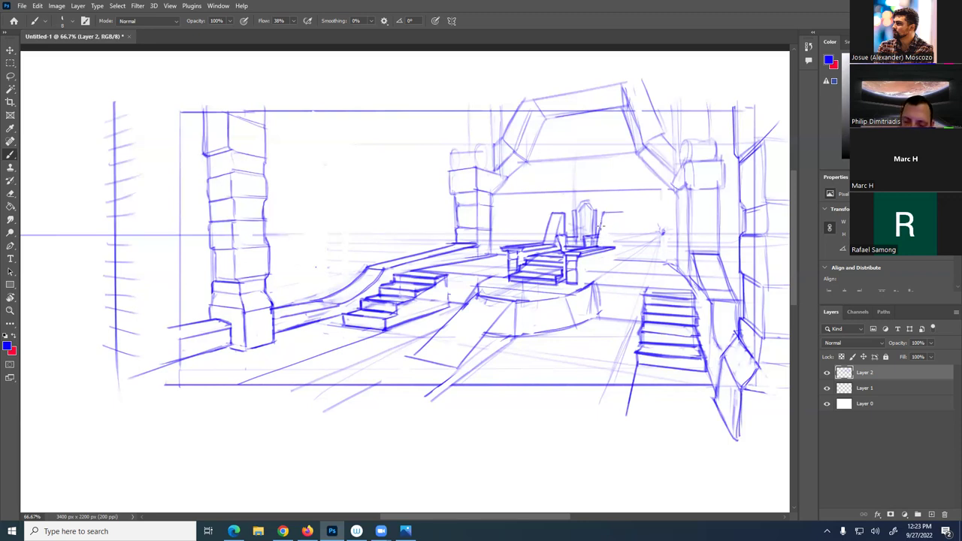
{"action": "left_click_drag", "start_coordinate": [600, 234], "coordinate": [603, 214]}
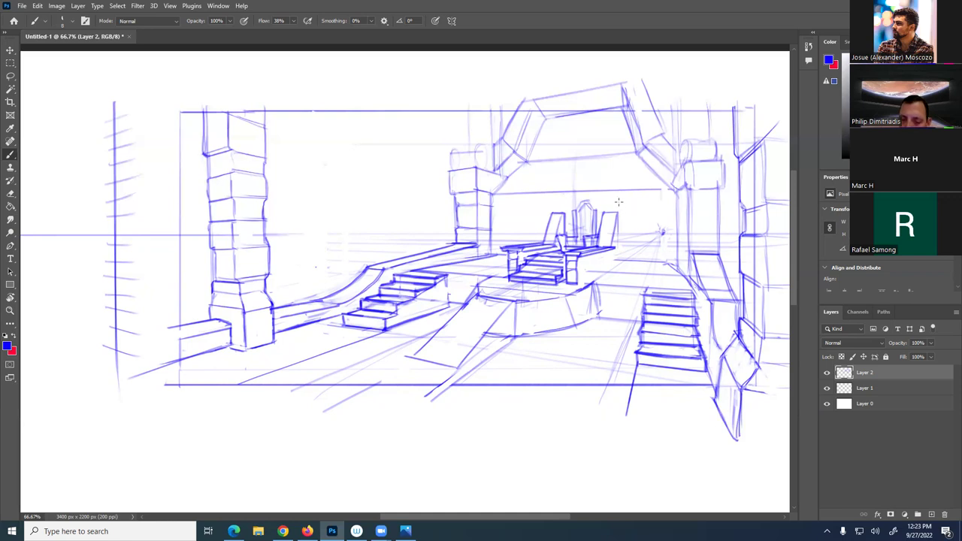
{"action": "left_click_drag", "start_coordinate": [617, 213], "coordinate": [615, 244]}
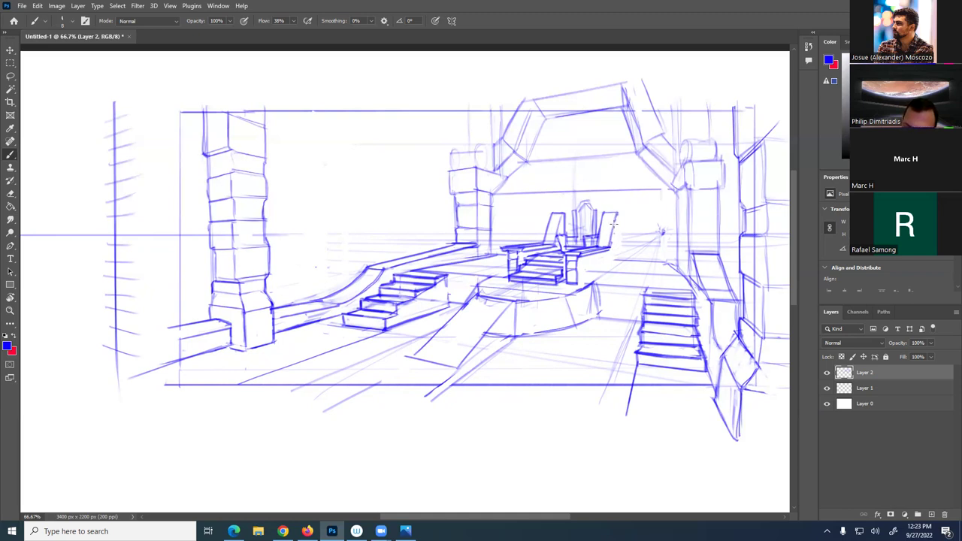
{"action": "left_click_drag", "start_coordinate": [616, 214], "coordinate": [612, 237]}
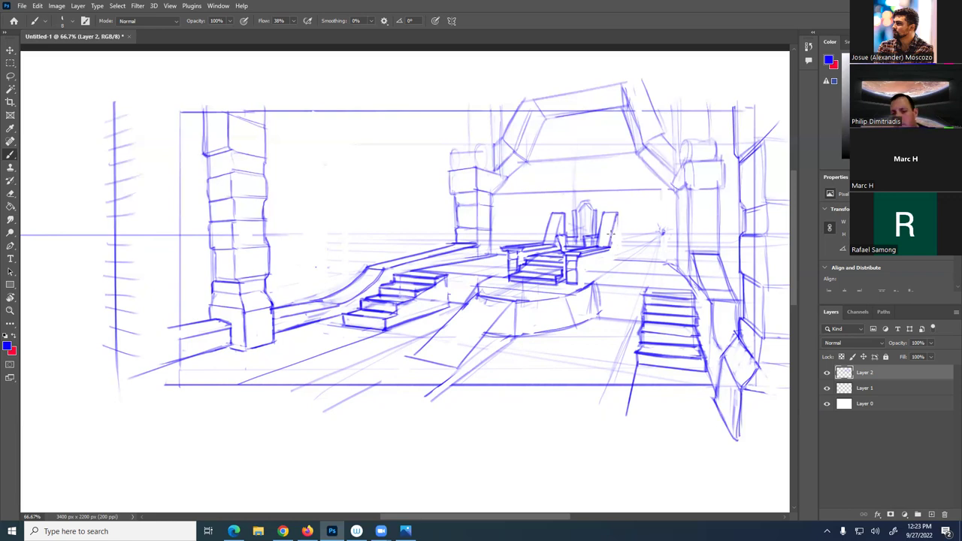
{"action": "left_click_drag", "start_coordinate": [616, 215], "coordinate": [619, 251]}
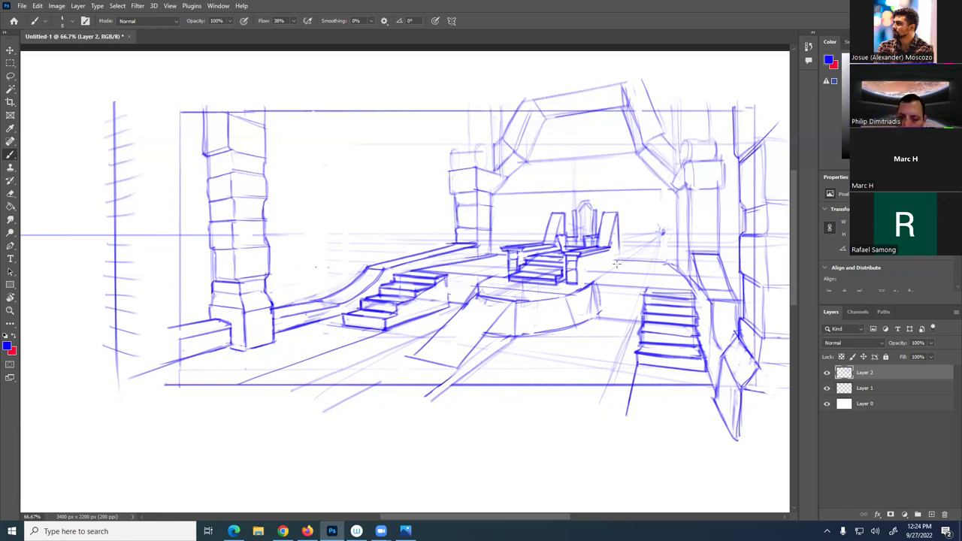
Close the right stair wall's outer face with a base line, redraw its slab's edges, and divide the face into stone blocks
{"action": "left_click_drag", "start_coordinate": [582, 283], "coordinate": [620, 261]}
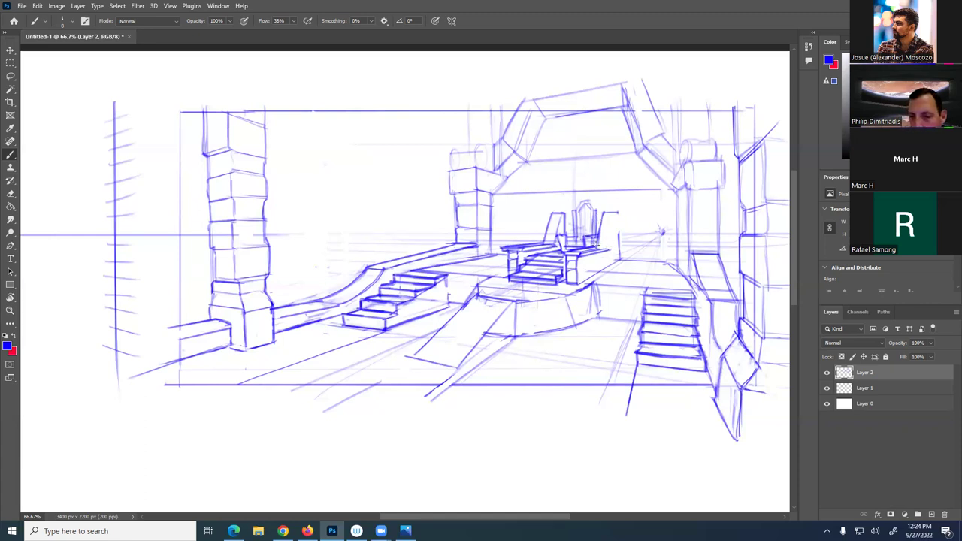
{"action": "left_click_drag", "start_coordinate": [588, 251], "coordinate": [609, 247]}
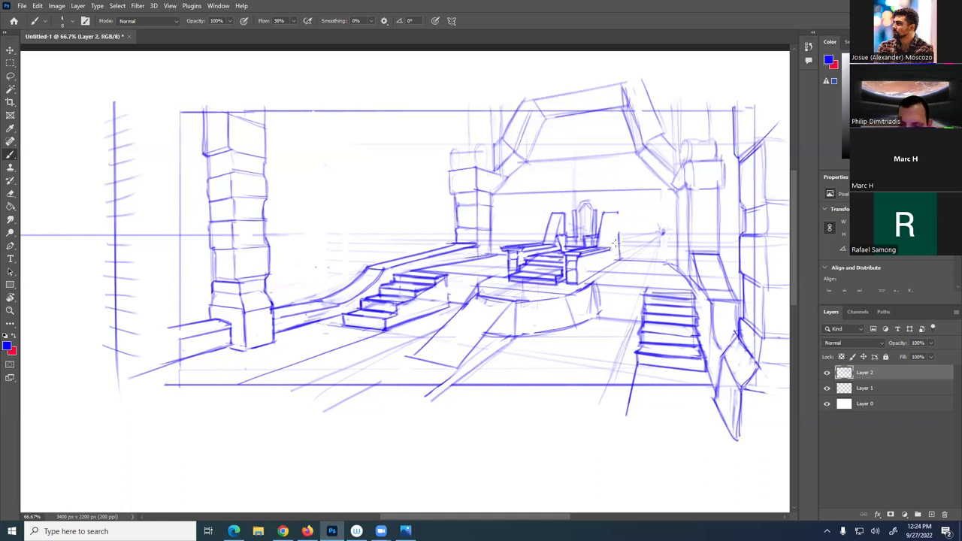
{"action": "left_click_drag", "start_coordinate": [609, 245], "coordinate": [617, 212]}
{"action": "left_click_drag", "start_coordinate": [610, 249], "coordinate": [619, 213]}
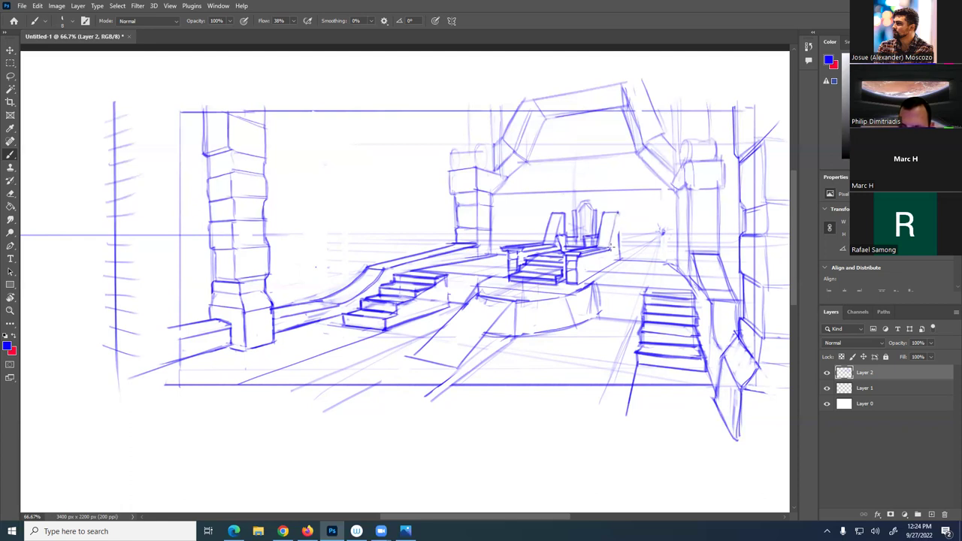
{"action": "left_click_drag", "start_coordinate": [618, 215], "coordinate": [615, 246]}
{"action": "left_click_drag", "start_coordinate": [620, 213], "coordinate": [617, 238]}
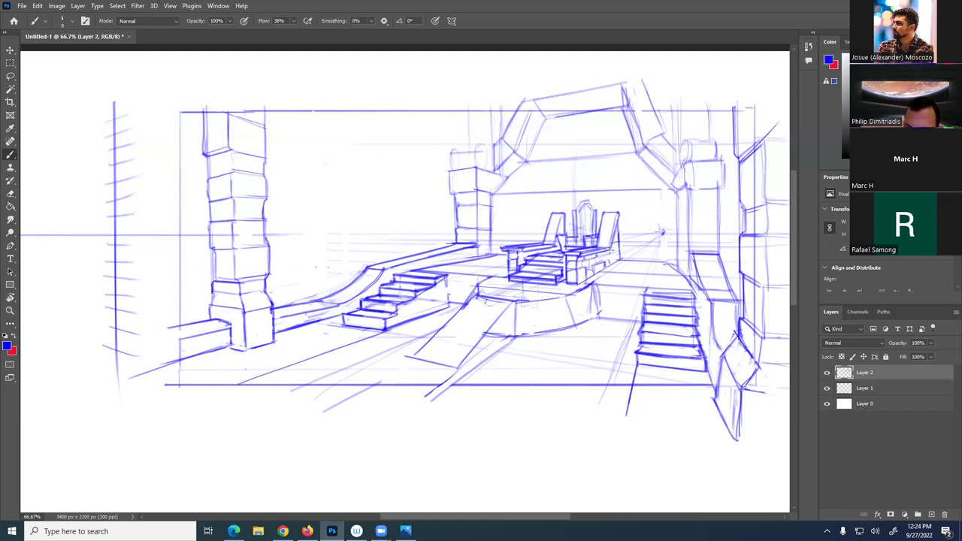
{"action": "mouse_move", "coordinate": [606, 254]}
{"action": "left_mouse_down"}
{"action": "mouse_move", "coordinate": [618, 260]}
{"action": "mouse_move", "coordinate": [606, 267]}
{"action": "mouse_move", "coordinate": [619, 262]}
{"action": "left_mouse_up"}
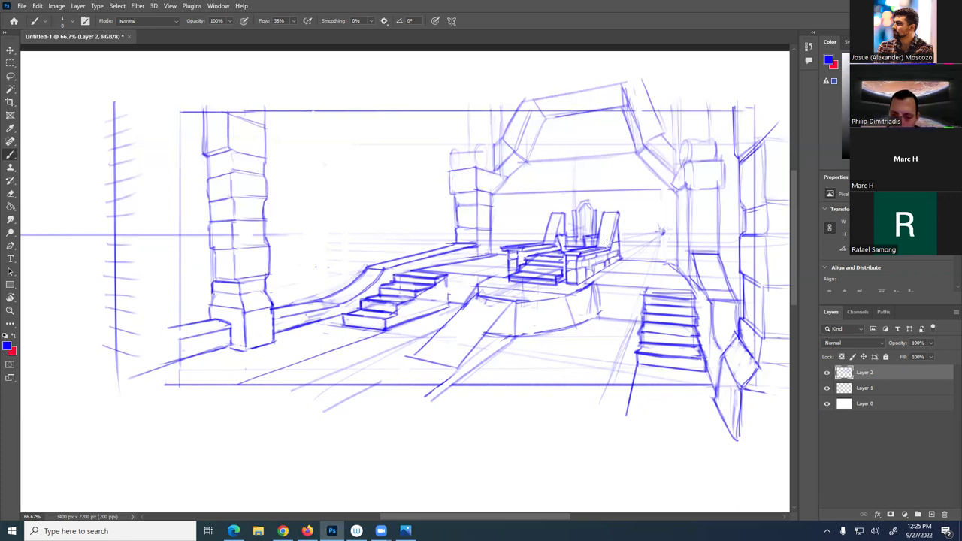
{"action": "mouse_move", "coordinate": [612, 250]}
{"action": "left_mouse_down"}
{"action": "mouse_move", "coordinate": [605, 259]}
{"action": "mouse_move", "coordinate": [614, 262]}
{"action": "mouse_move", "coordinate": [584, 271]}
{"action": "left_mouse_up"}
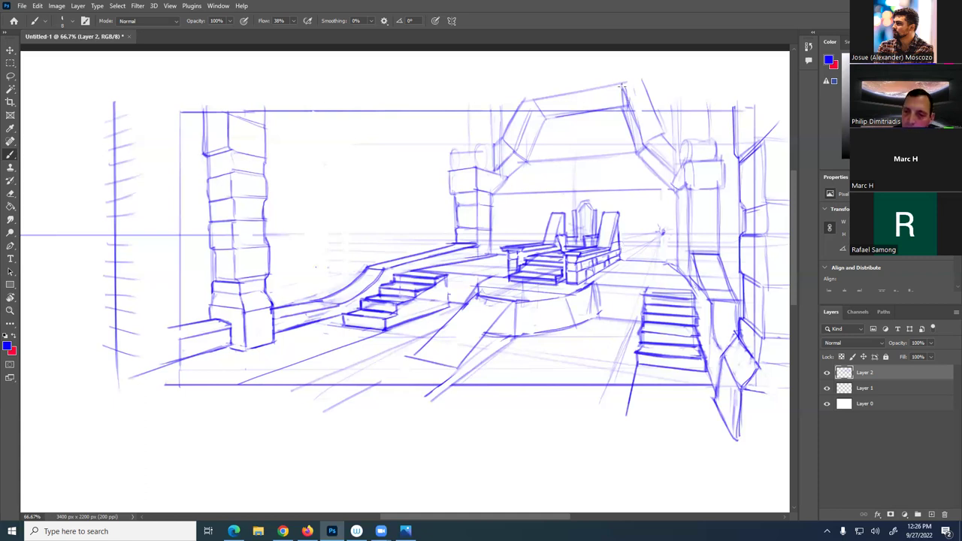
Redraw the large arch's right-hand beams, shifting the upper beam's inner edge inward and reinforcing the lower segment down to the pillar
{"action": "left_click_drag", "start_coordinate": [624, 95], "coordinate": [629, 124]}
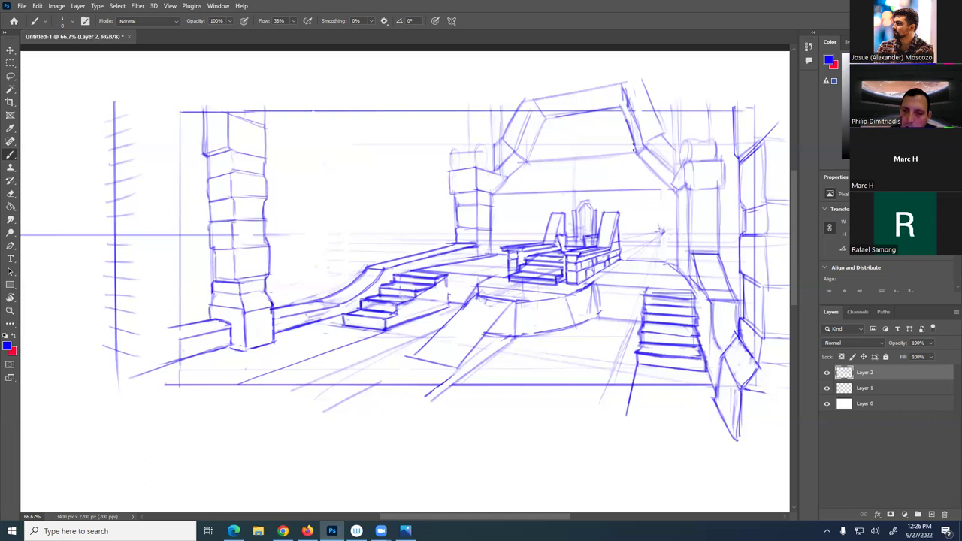
{"action": "left_click_drag", "start_coordinate": [624, 113], "coordinate": [612, 83]}
{"action": "key", "text": "ctrl+z"}
{"action": "key", "text": "ctrl+z"}
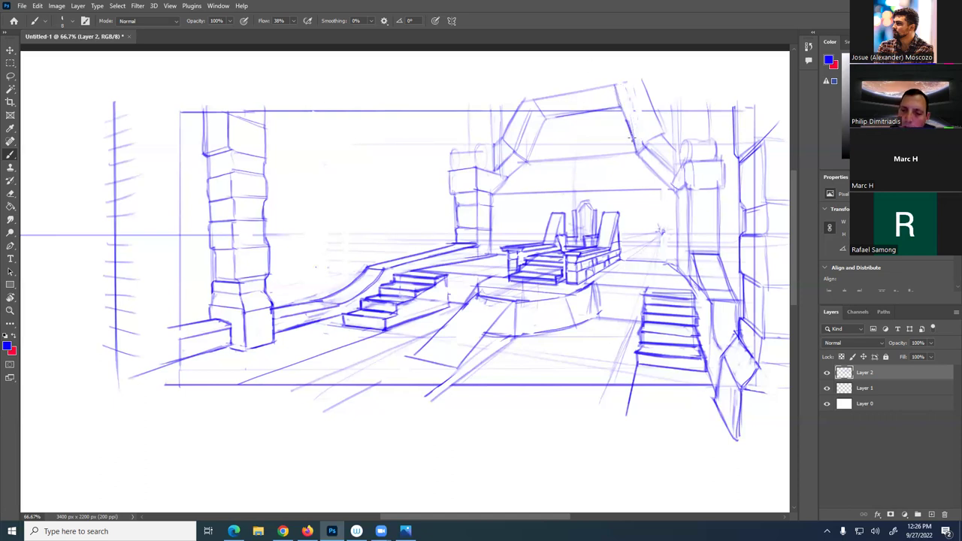
{"action": "left_click_drag", "start_coordinate": [618, 82], "coordinate": [643, 146]}
{"action": "left_click_drag", "start_coordinate": [624, 112], "coordinate": [637, 147]}
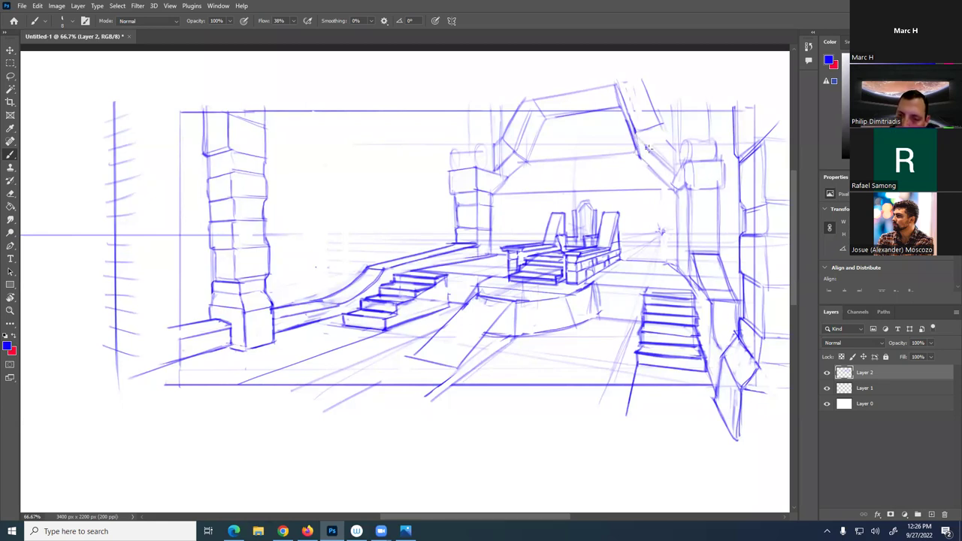
{"action": "left_click_drag", "start_coordinate": [654, 170], "coordinate": [671, 188]}
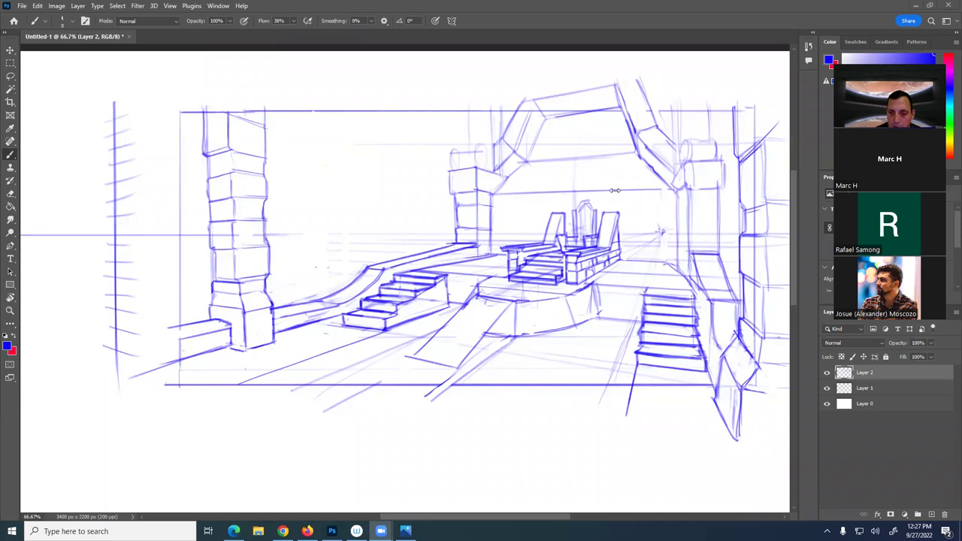
Draw a long perspective edge from the rounded platform's lower front corner past the ramp, beyond the frame's lower line
{"action": "left_click", "coordinate": [573, 179]}
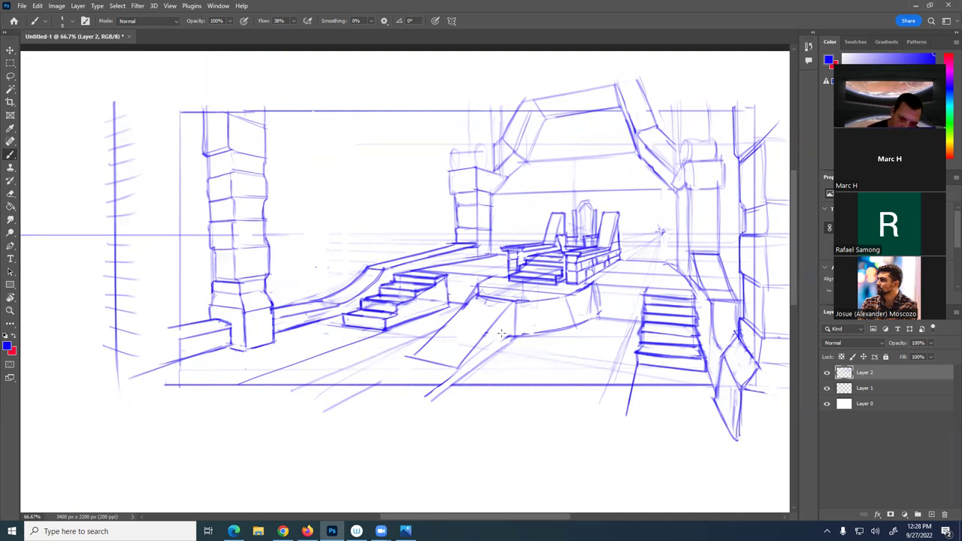
{"action": "left_click_drag", "start_coordinate": [510, 334], "coordinate": [411, 406]}
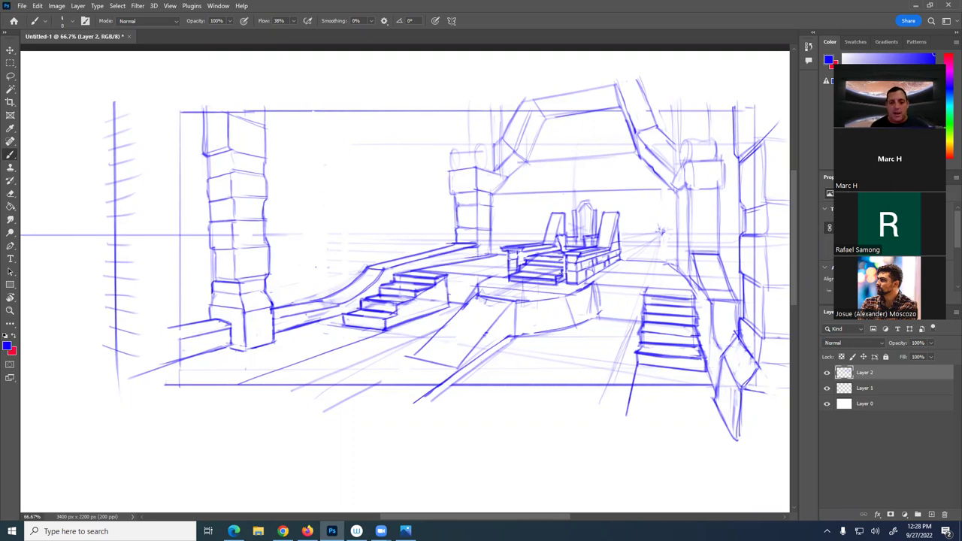
Draw the top and left edges of a larger frame around the sketch, with a short right edge at the upper corner
{"action": "left_click_drag", "start_coordinate": [563, 265], "coordinate": [517, 258]}
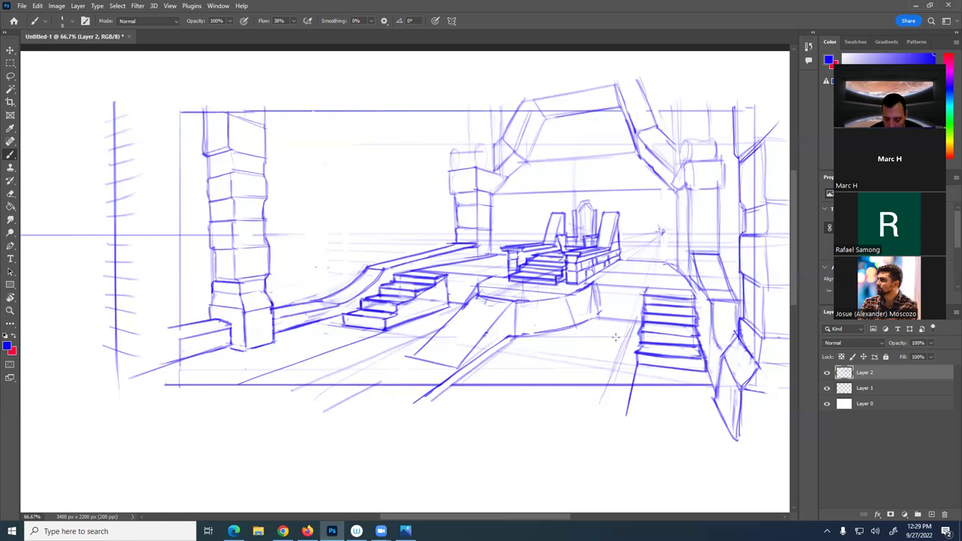
{"action": "key", "text": "ctrl+minus"}
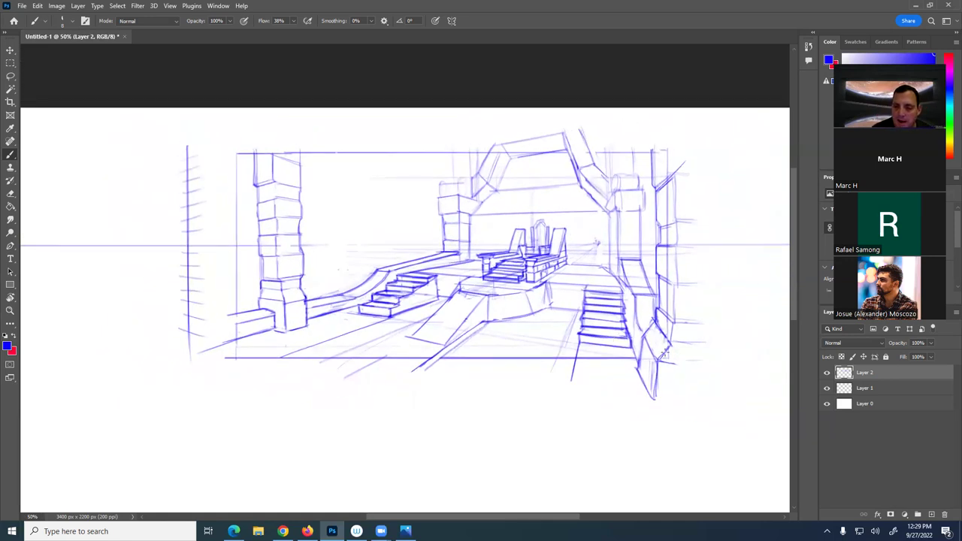
{"action": "left_click_drag", "start_coordinate": [667, 154], "coordinate": [668, 125]}
{"action": "left_click", "coordinate": [457, 126], "text": "shift"}
{"action": "left_click", "coordinate": [160, 126], "text": "shift"}
{"action": "left_click", "coordinate": [160, 436], "text": "shift"}
{"action": "left_click_drag", "start_coordinate": [160, 407], "coordinate": [214, 408]}
{"action": "left_click_drag", "start_coordinate": [275, 403], "coordinate": [653, 408]}
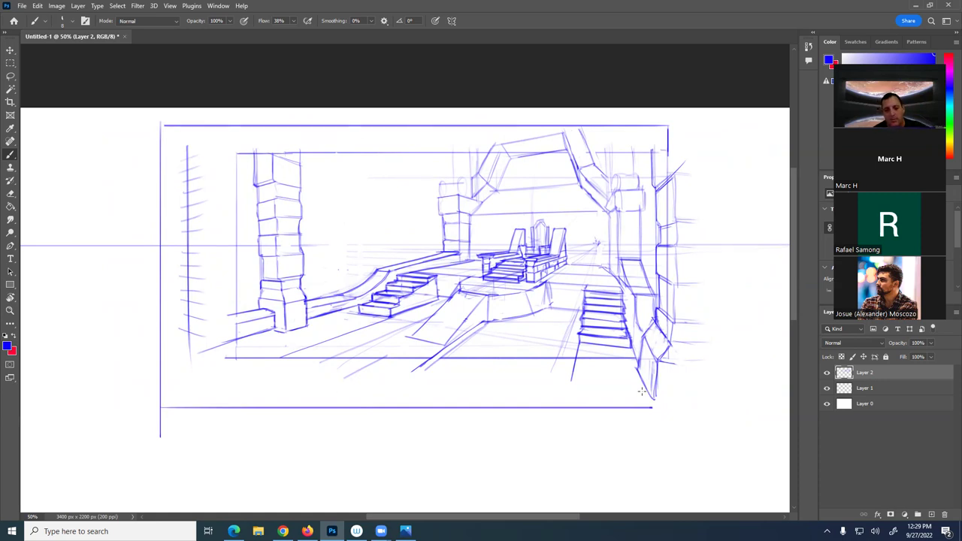
{"action": "key", "text": "ctrl+z"}
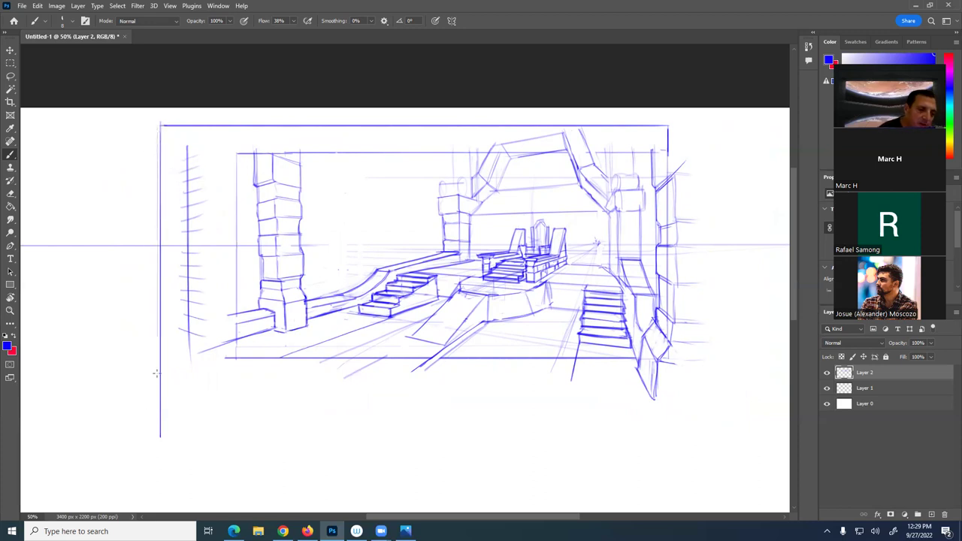
Erase the vertical guide line and its tick marks between the outer frame's left edge and the left pillar
{"action": "left_click_drag", "start_coordinate": [188, 147], "coordinate": [188, 188]}
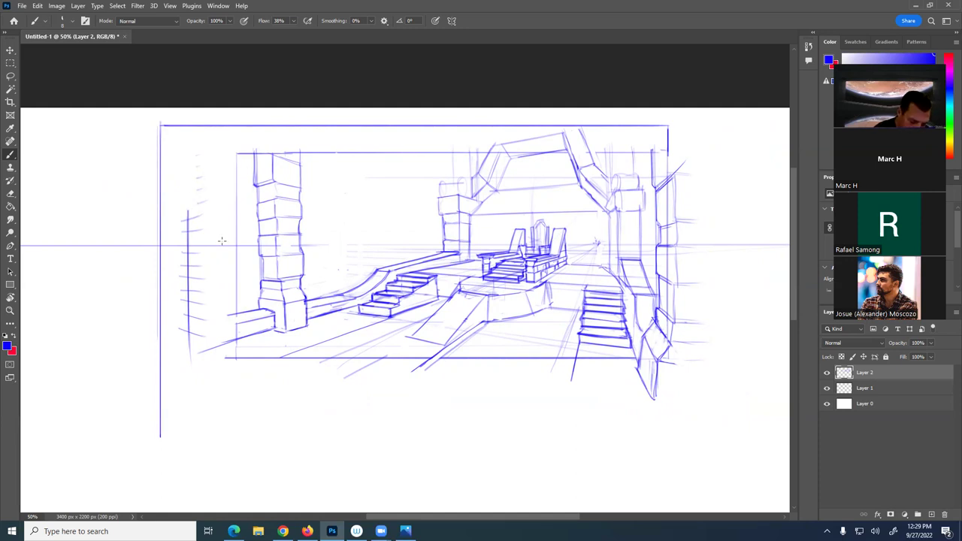
{"action": "key", "text": "e"}
{"action": "mouse_move", "coordinate": [199, 186]}
{"action": "left_mouse_down"}
{"action": "mouse_move", "coordinate": [180, 238]}
{"action": "mouse_move", "coordinate": [187, 338]}
{"action": "left_mouse_up"}
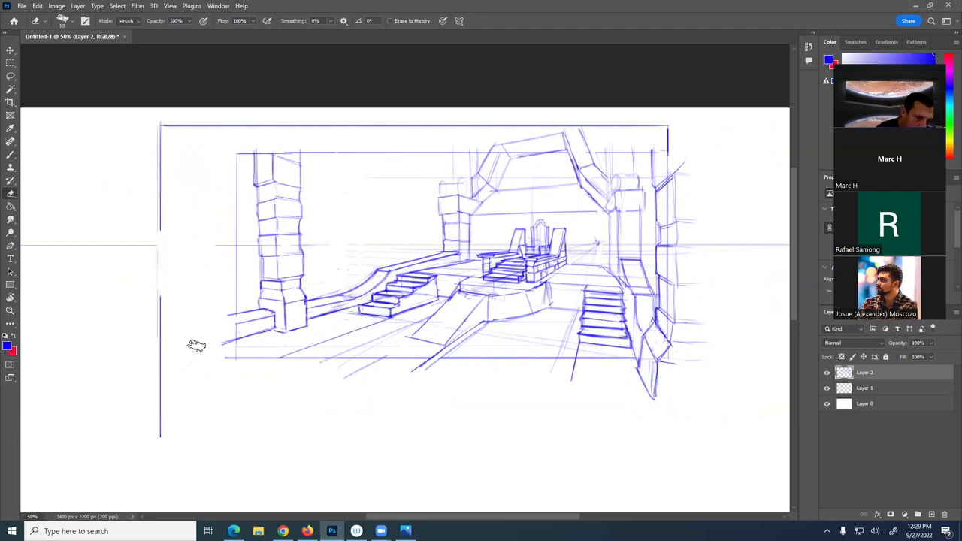
Erase the old frame's lower line and draw a new bottom edge lower down, from the right slab's tip to the outer left edge
{"action": "left_click_drag", "start_coordinate": [232, 356], "coordinate": [243, 359]}
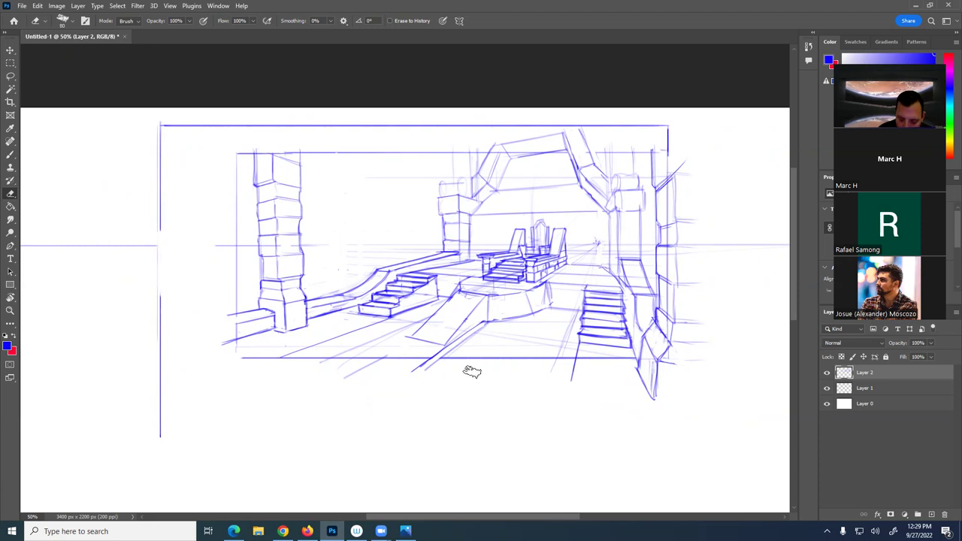
{"action": "left_click", "coordinate": [621, 359]}
{"action": "left_click", "coordinate": [237, 358], "text": "shift"}
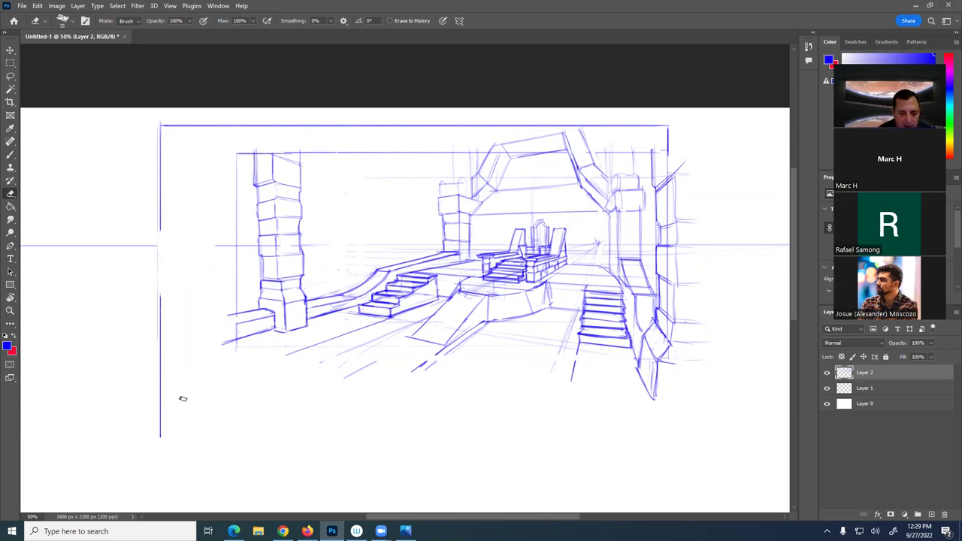
{"action": "key", "text": "b"}
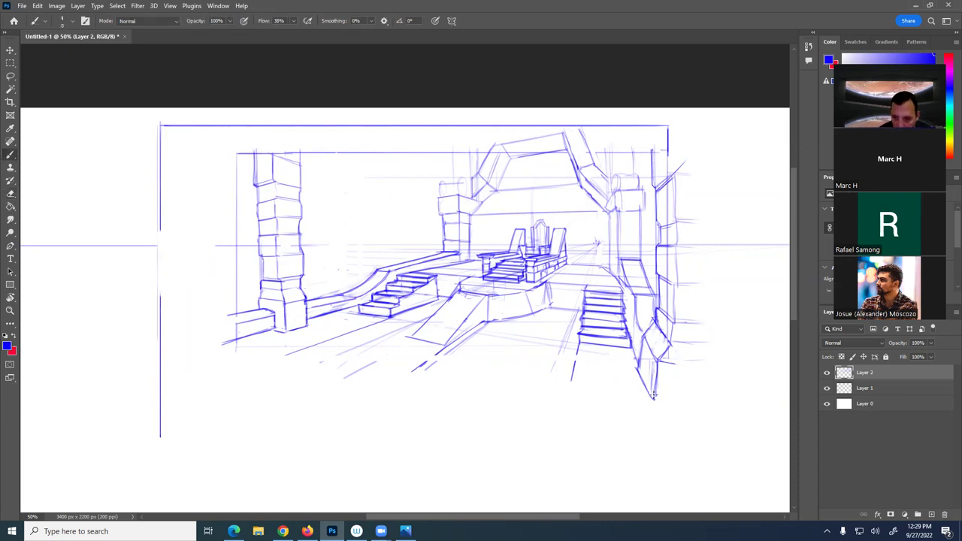
{"action": "left_click_drag", "start_coordinate": [655, 392], "coordinate": [155, 392]}
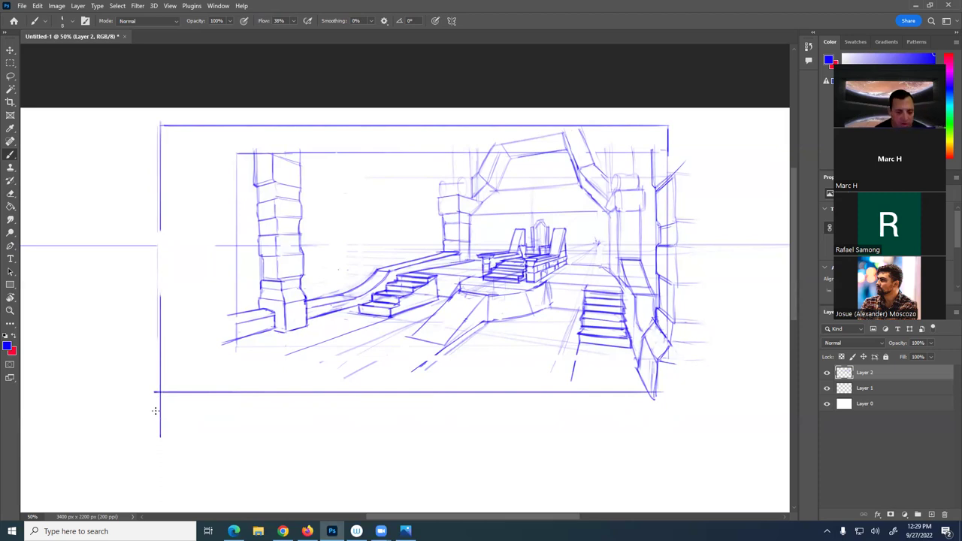
Trim the overshooting end of the frame's left edge below its lower-left corner
{"action": "mouse_move", "coordinate": [154, 411]}
{"action": "left_mouse_down"}
{"action": "mouse_move", "coordinate": [159, 420]}
{"action": "mouse_move", "coordinate": [159, 402]}
{"action": "left_mouse_up"}
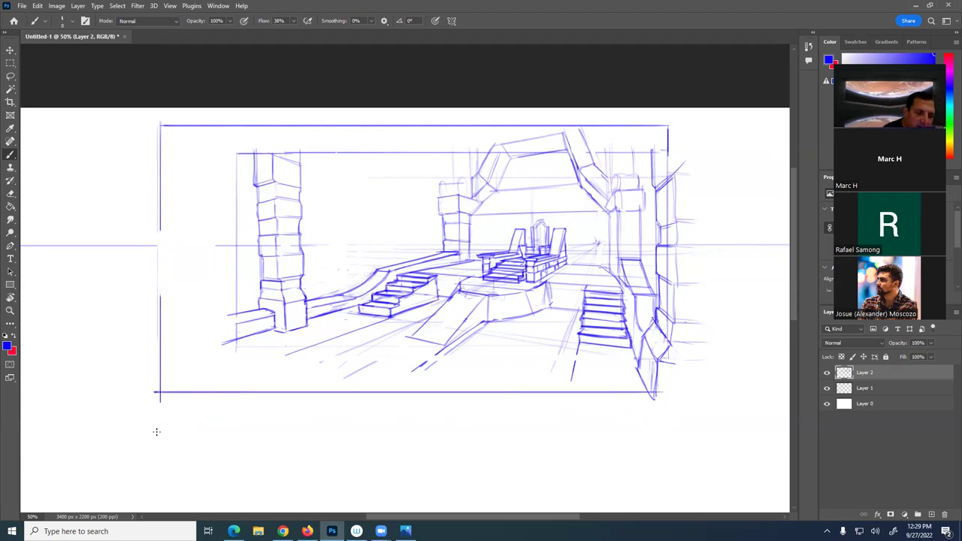
Try a vertical foreground line and large sweeping curves across the frame's corners, and undo the curves
{"action": "mouse_move", "coordinate": [169, 134]}
{"action": "left_mouse_down"}
{"action": "mouse_move", "coordinate": [170, 340]}
{"action": "mouse_move", "coordinate": [244, 413]}
{"action": "left_mouse_up"}
{"action": "left_click_drag", "start_coordinate": [107, 218], "coordinate": [318, 101]}
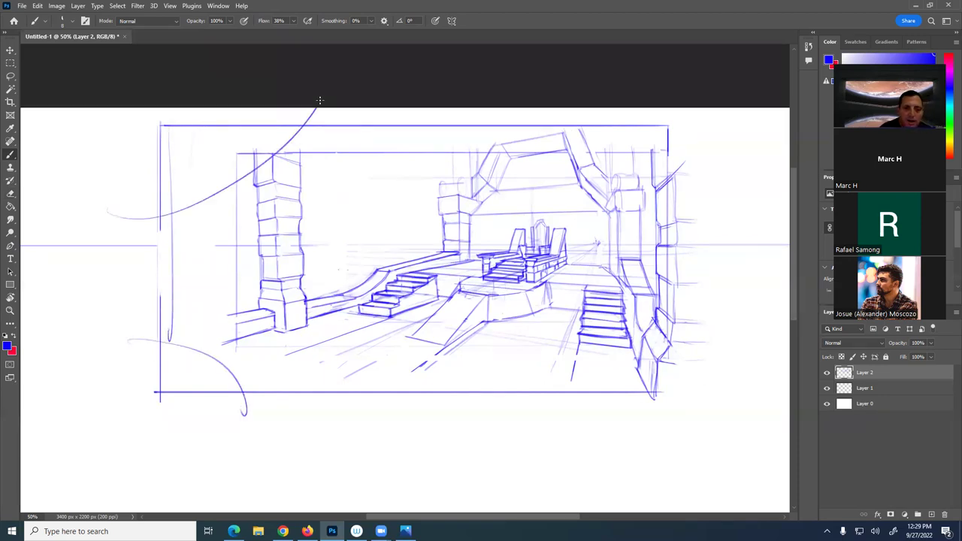
{"action": "left_click_drag", "start_coordinate": [305, 147], "coordinate": [445, 105]}
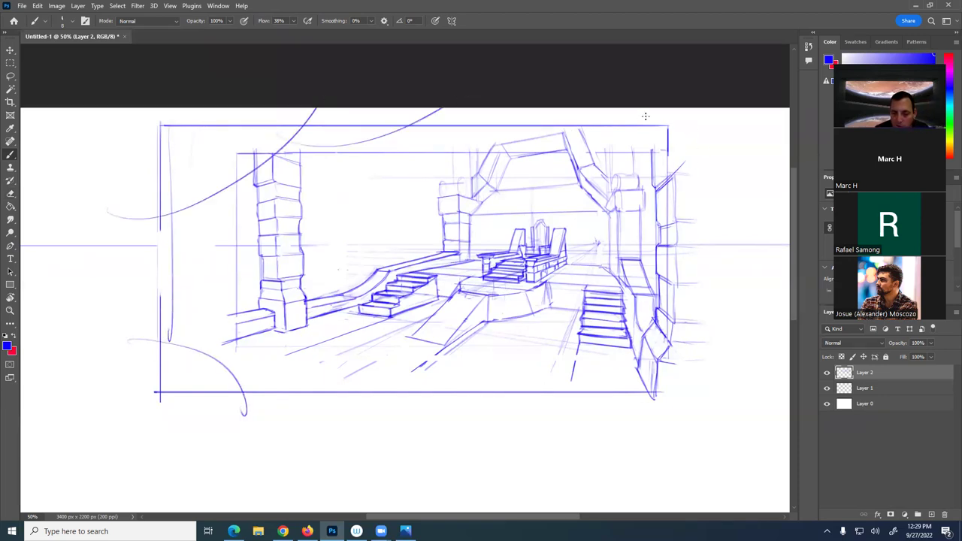
{"action": "mouse_move", "coordinate": [637, 119]}
{"action": "left_mouse_down"}
{"action": "mouse_move", "coordinate": [651, 196]}
{"action": "mouse_move", "coordinate": [735, 120]}
{"action": "left_mouse_up"}
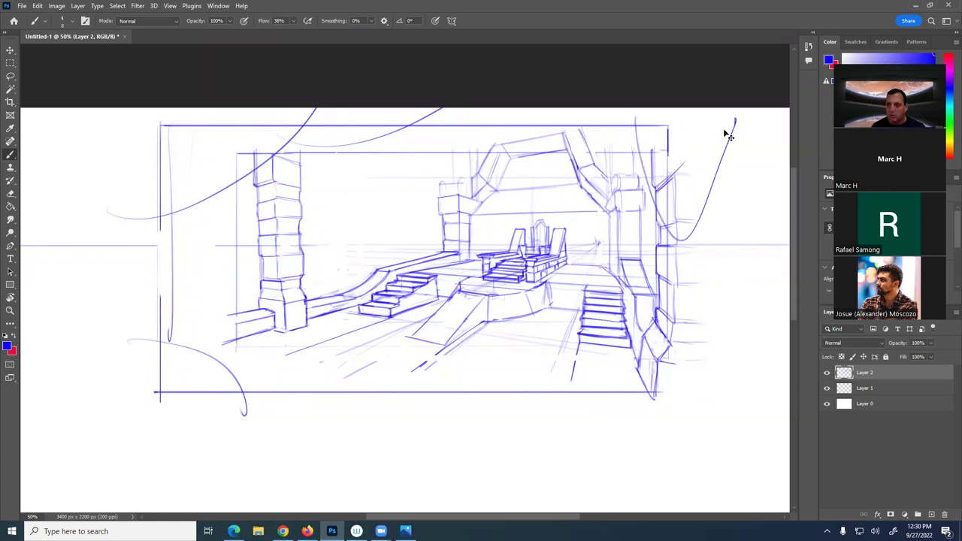
{"action": "key", "text": "ctrl+z"}
{"action": "key", "text": "ctrl+z"}
{"action": "key", "text": "ctrl+z"}
{"action": "key", "text": "ctrl+z"}
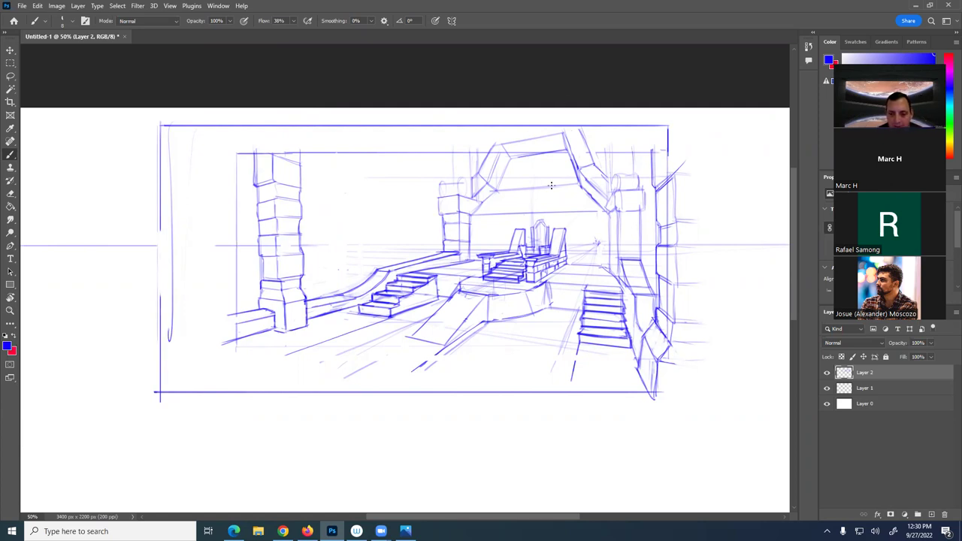
Rework the arch's right leg and add a vertical centre line and horizontal wall lines above the throne
{"action": "left_click_drag", "start_coordinate": [537, 158], "coordinate": [539, 226]}
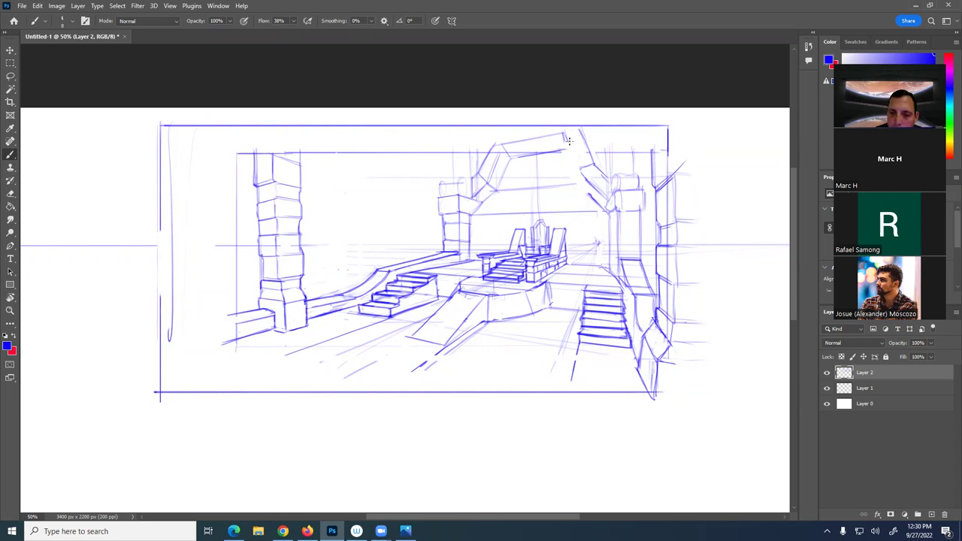
{"action": "left_click_drag", "start_coordinate": [568, 150], "coordinate": [580, 182]}
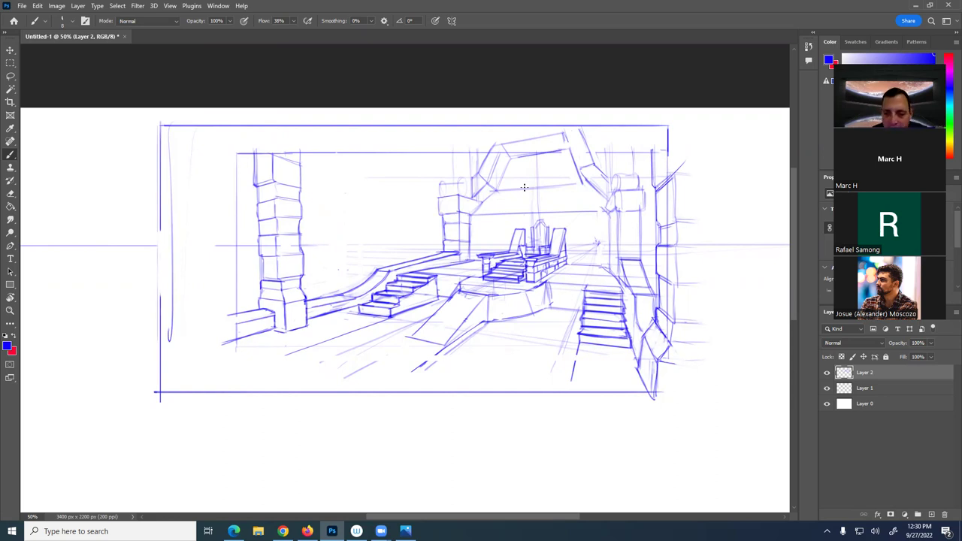
{"action": "left_click_drag", "start_coordinate": [606, 196], "coordinate": [465, 202]}
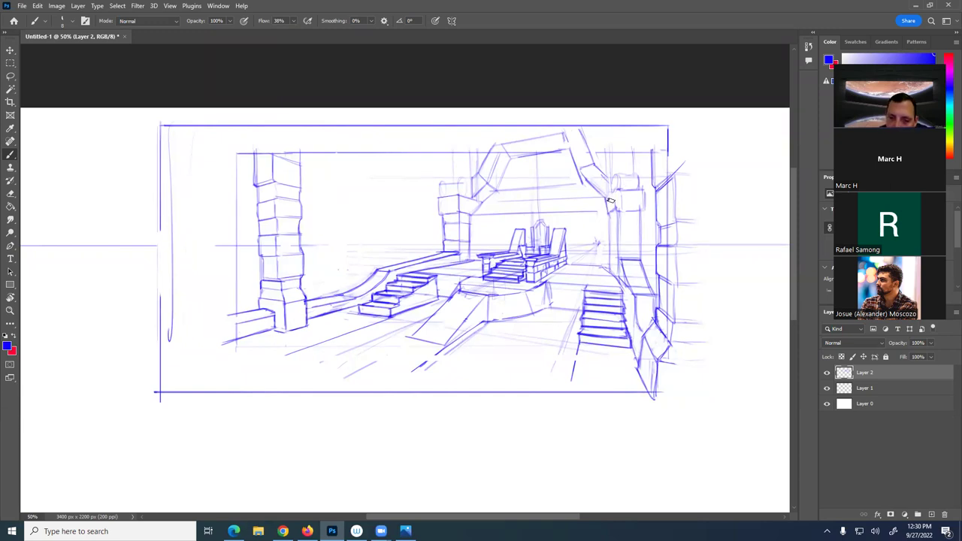
{"action": "left_click_drag", "start_coordinate": [610, 212], "coordinate": [469, 206]}
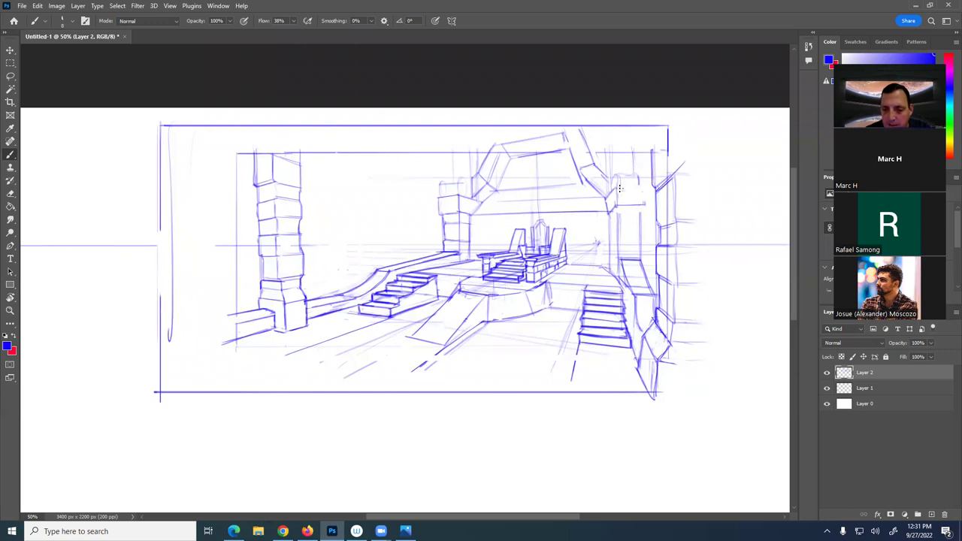
Redraw the right rear column's capital with rounded ridges, firm up the adjoining arch leg, and extend both rear columns upward
{"action": "left_click_drag", "start_coordinate": [619, 185], "coordinate": [651, 187]}
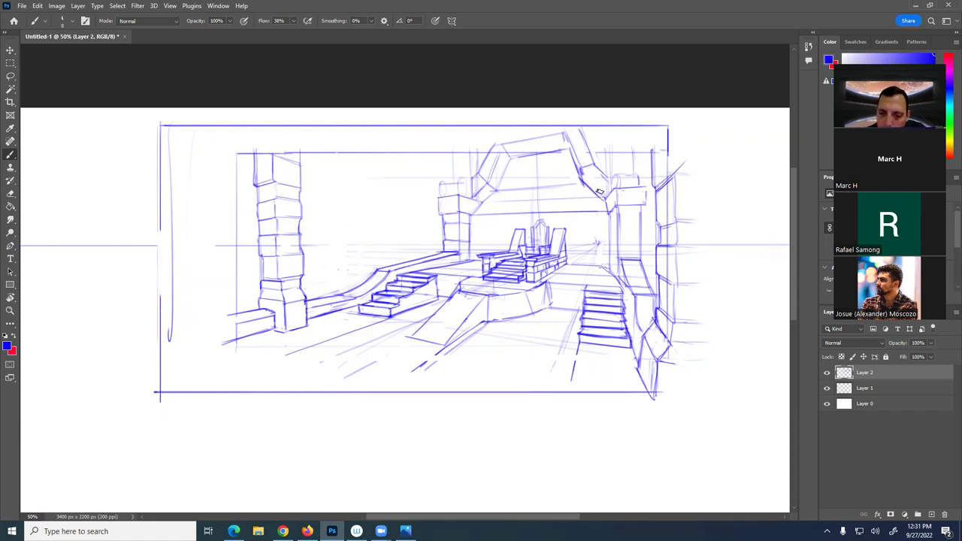
{"action": "left_click_drag", "start_coordinate": [581, 167], "coordinate": [611, 197]}
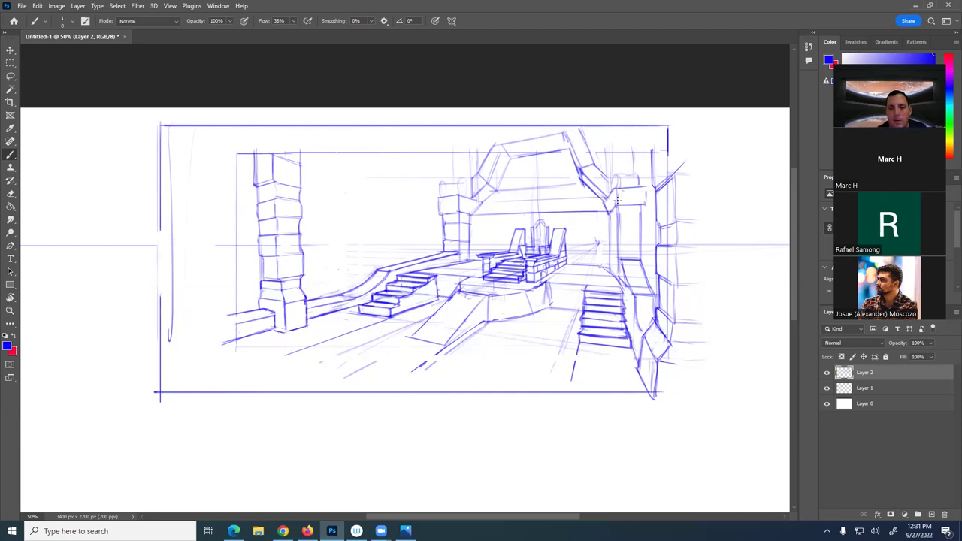
{"action": "mouse_move", "coordinate": [615, 188]}
{"action": "left_mouse_down"}
{"action": "mouse_move", "coordinate": [617, 176]}
{"action": "mouse_move", "coordinate": [624, 188]}
{"action": "mouse_move", "coordinate": [636, 172]}
{"action": "mouse_move", "coordinate": [639, 187]}
{"action": "mouse_move", "coordinate": [613, 183]}
{"action": "mouse_move", "coordinate": [609, 138]}
{"action": "mouse_move", "coordinate": [612, 197]}
{"action": "mouse_move", "coordinate": [608, 133]}
{"action": "mouse_move", "coordinate": [607, 176]}
{"action": "mouse_move", "coordinate": [631, 130]}
{"action": "mouse_move", "coordinate": [632, 181]}
{"action": "mouse_move", "coordinate": [620, 161]}
{"action": "mouse_move", "coordinate": [634, 160]}
{"action": "left_mouse_up"}
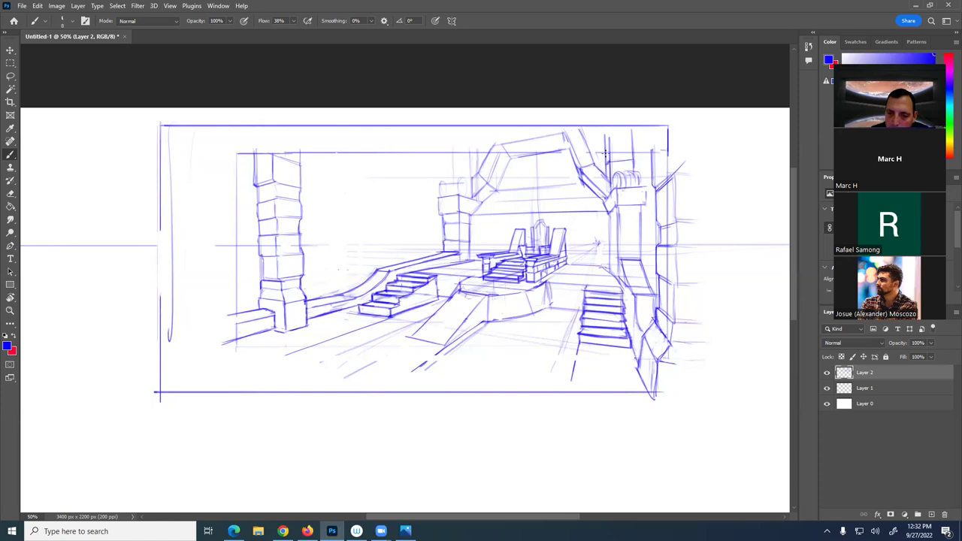
{"action": "mouse_move", "coordinate": [632, 156]}
{"action": "left_mouse_down"}
{"action": "mouse_move", "coordinate": [609, 170]}
{"action": "mouse_move", "coordinate": [635, 172]}
{"action": "left_mouse_up"}
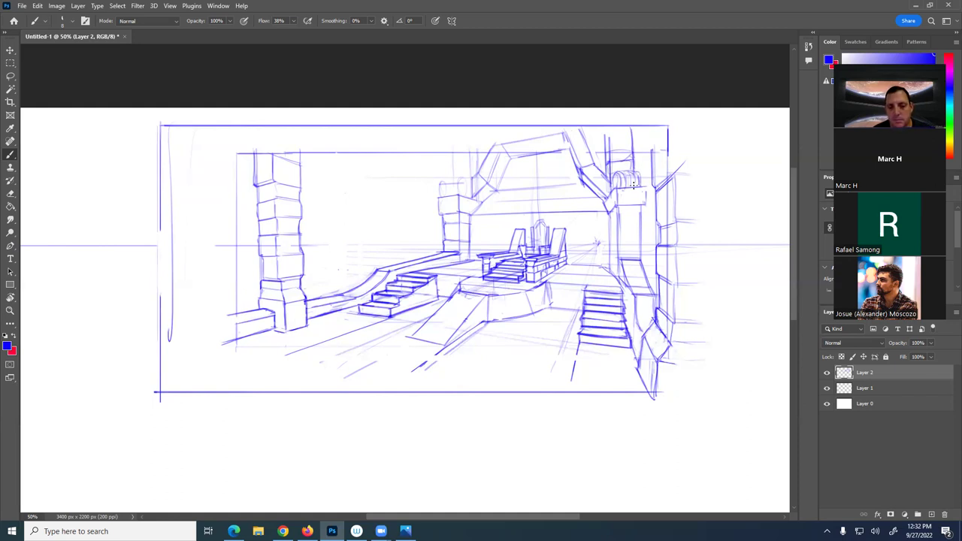
{"action": "mouse_move", "coordinate": [471, 178]}
{"action": "left_mouse_down"}
{"action": "mouse_move", "coordinate": [477, 134]}
{"action": "mouse_move", "coordinate": [470, 150]}
{"action": "mouse_move", "coordinate": [466, 136]}
{"action": "mouse_move", "coordinate": [458, 180]}
{"action": "mouse_move", "coordinate": [454, 119]}
{"action": "left_mouse_up"}
{"action": "left_click_drag", "start_coordinate": [455, 163], "coordinate": [455, 190]}
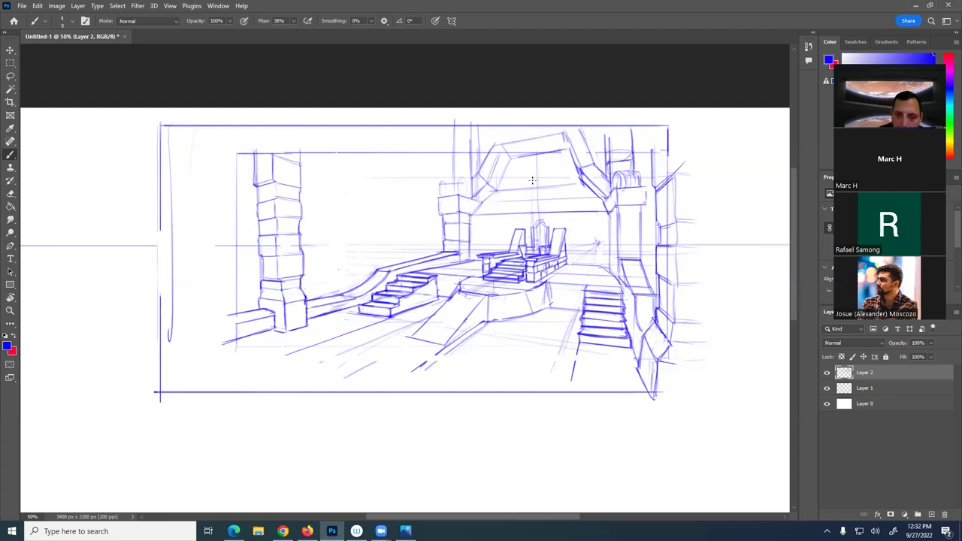
Try sketching a horned face emblem on the wall above the throne, and undo it
{"action": "mouse_move", "coordinate": [510, 185]}
{"action": "left_mouse_down"}
{"action": "mouse_move", "coordinate": [567, 181]}
{"action": "mouse_move", "coordinate": [523, 197]}
{"action": "mouse_move", "coordinate": [541, 203]}
{"action": "mouse_move", "coordinate": [555, 198]}
{"action": "mouse_move", "coordinate": [549, 180]}
{"action": "mouse_move", "coordinate": [535, 194]}
{"action": "mouse_move", "coordinate": [546, 193]}
{"action": "mouse_move", "coordinate": [518, 179]}
{"action": "mouse_move", "coordinate": [557, 175]}
{"action": "mouse_move", "coordinate": [518, 181]}
{"action": "mouse_move", "coordinate": [544, 199]}
{"action": "left_mouse_up"}
{"action": "mouse_move", "coordinate": [546, 183]}
{"action": "left_mouse_down"}
{"action": "mouse_move", "coordinate": [563, 197]}
{"action": "mouse_move", "coordinate": [546, 180]}
{"action": "mouse_move", "coordinate": [552, 201]}
{"action": "left_mouse_up"}
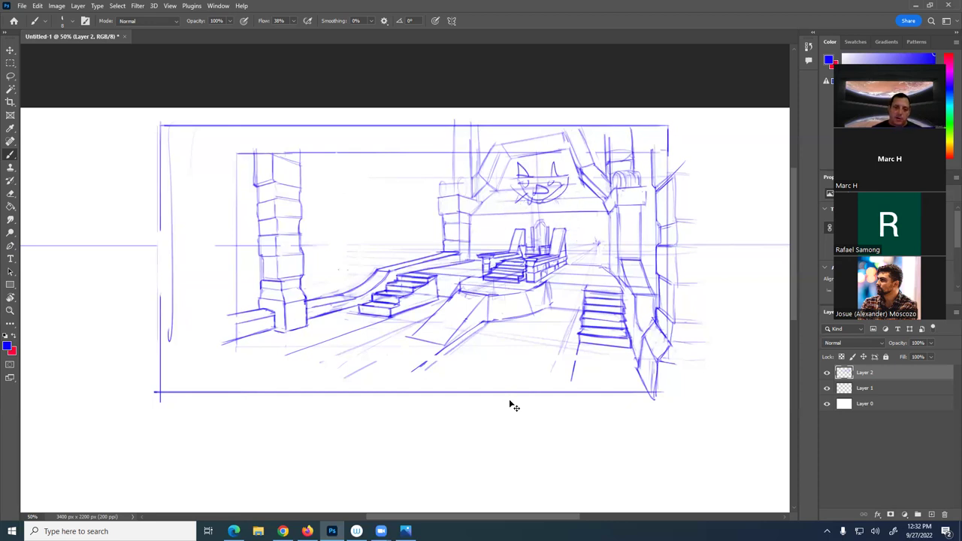
{"action": "key", "text": "ctrl+z"}
{"action": "key", "text": "ctrl+z"}
{"action": "key", "text": "ctrl+z"}
{"action": "key", "text": "ctrl+z"}
{"action": "key", "text": "ctrl+z"}
{"action": "key", "text": "ctrl+z"}
{"action": "key", "text": "ctrl+z"}
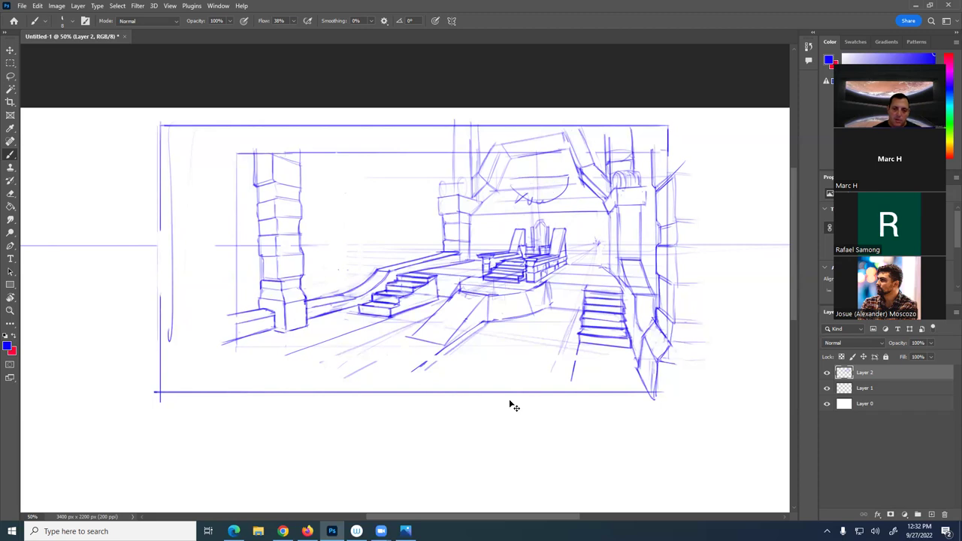
{"action": "key", "text": "ctrl+z"}
{"action": "key", "text": "ctrl+z"}
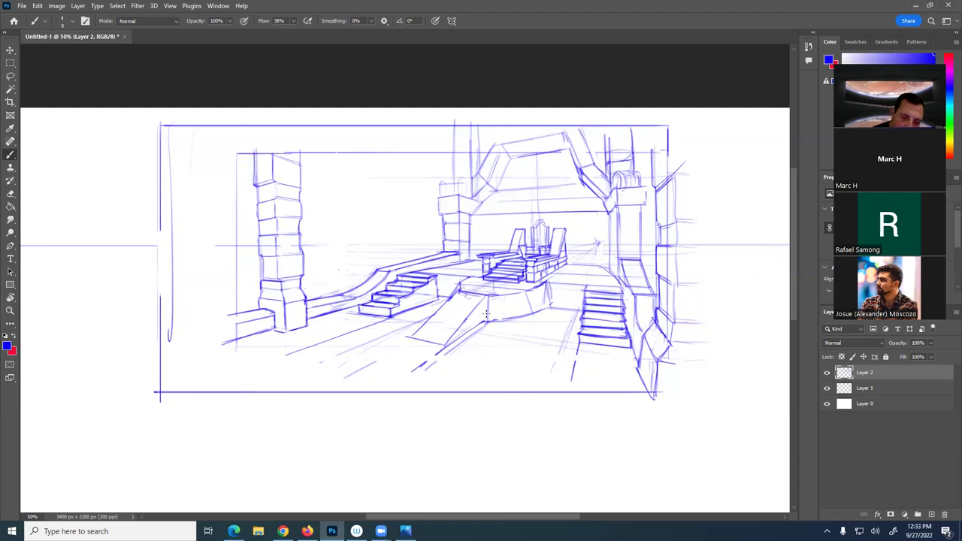
Draw doubled walkway edges from both sides of the central ramp's foot diagonally past the frame's bottom edge
{"action": "left_click_drag", "start_coordinate": [482, 324], "coordinate": [357, 410]}
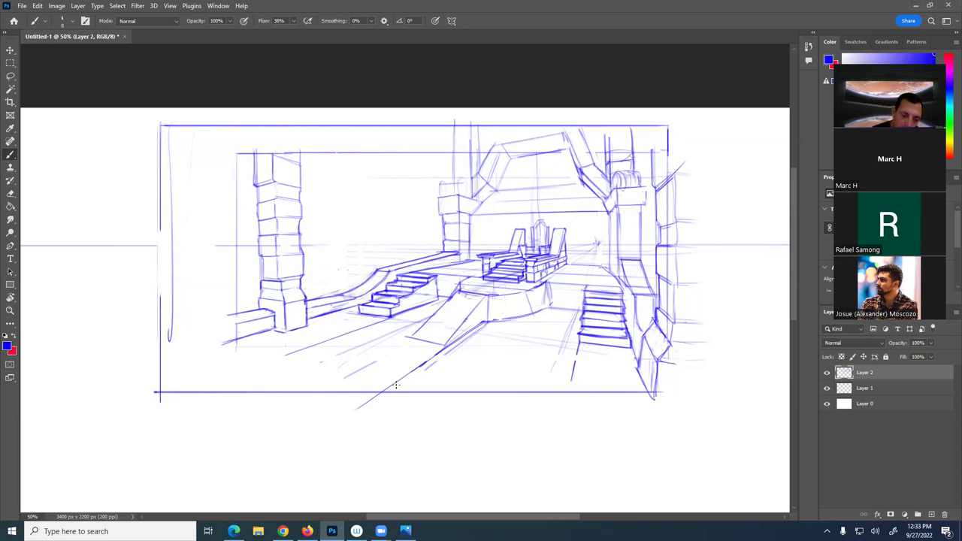
{"action": "left_click_drag", "start_coordinate": [487, 317], "coordinate": [358, 421]}
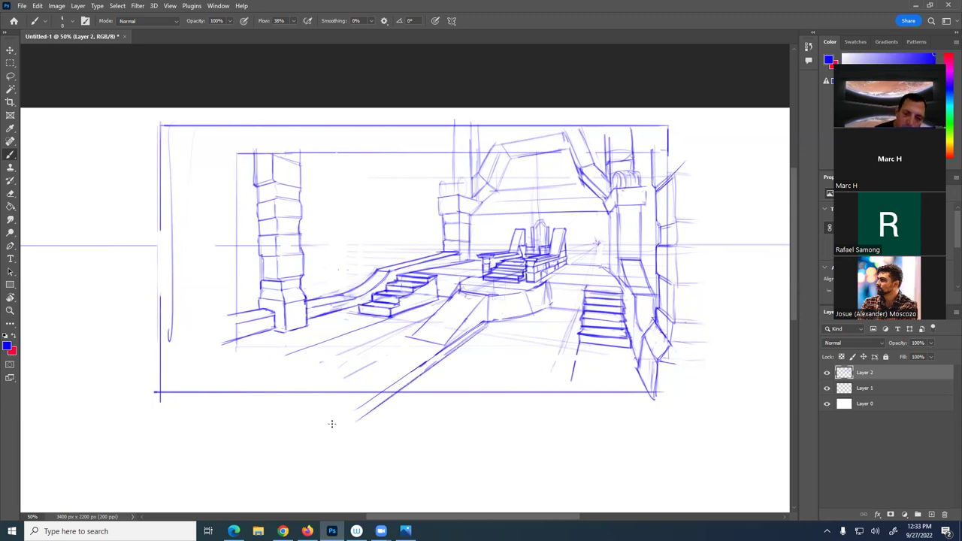
{"action": "left_click_drag", "start_coordinate": [412, 326], "coordinate": [240, 418]}
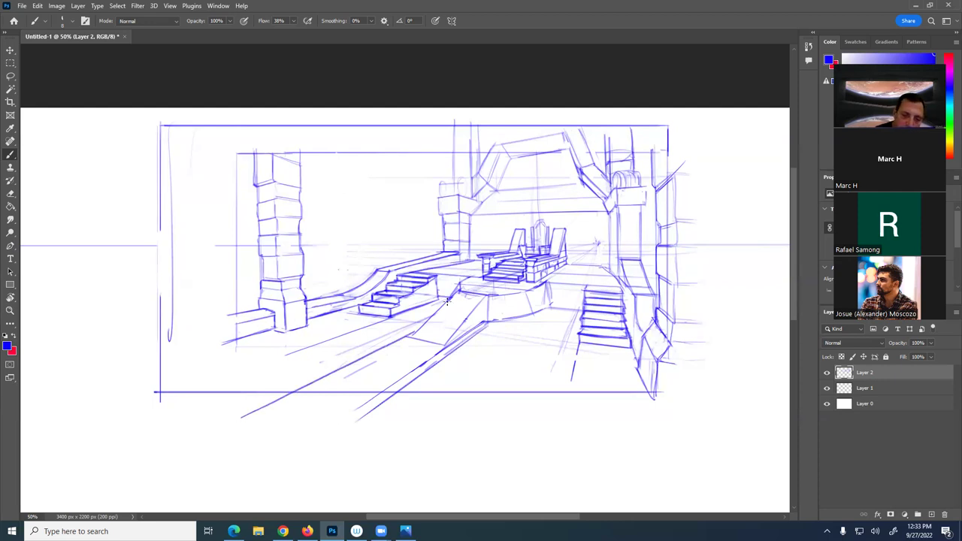
{"action": "left_click_drag", "start_coordinate": [426, 320], "coordinate": [242, 412]}
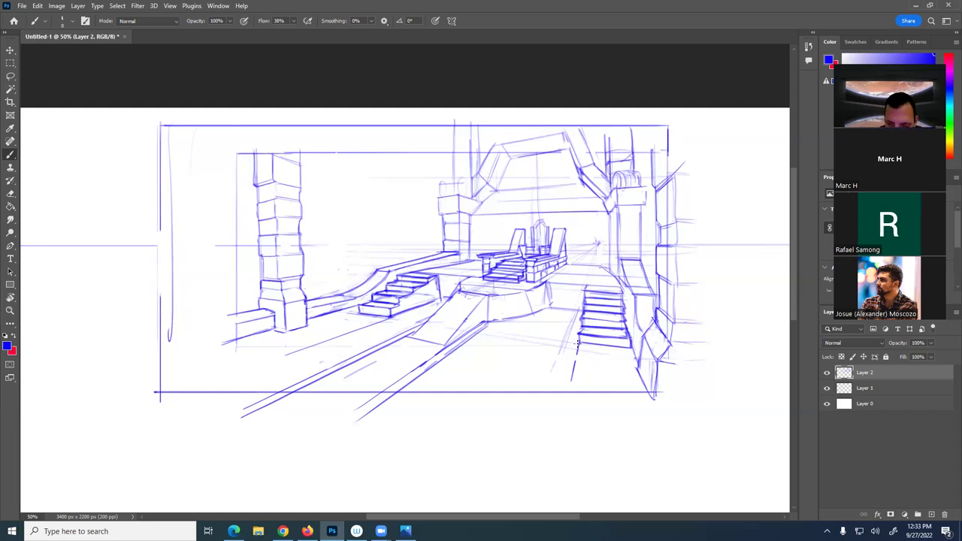
Extend floor lines from both staircases past the frame's bottom edge and add cross lines on either side of the walkway
{"action": "mouse_move", "coordinate": [580, 349]}
{"action": "left_mouse_down"}
{"action": "mouse_move", "coordinate": [566, 405]}
{"action": "mouse_move", "coordinate": [565, 396]}
{"action": "left_mouse_up"}
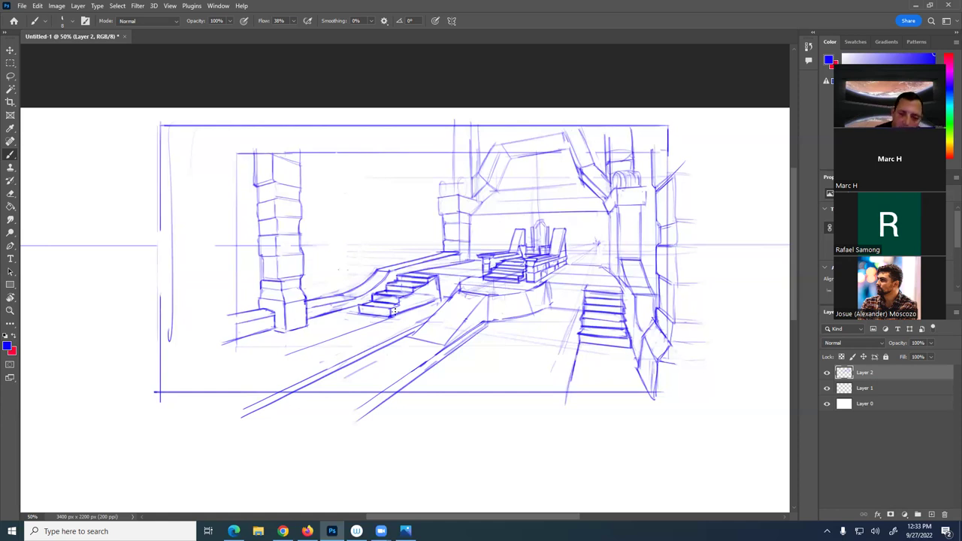
{"action": "left_click_drag", "start_coordinate": [389, 319], "coordinate": [173, 397]}
{"action": "left_click_drag", "start_coordinate": [385, 319], "coordinate": [220, 379]}
{"action": "key", "text": "ctrl+z"}
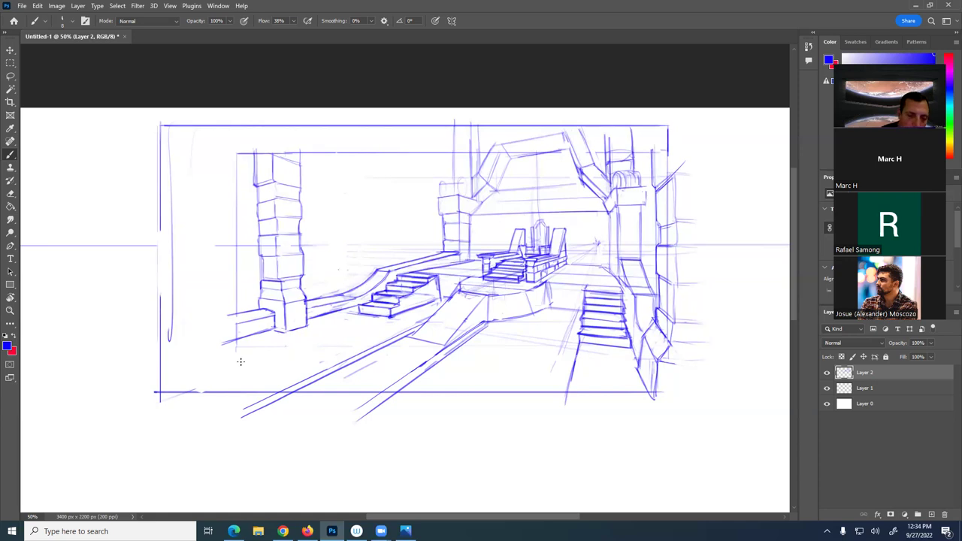
{"action": "left_click_drag", "start_coordinate": [378, 321], "coordinate": [128, 398]}
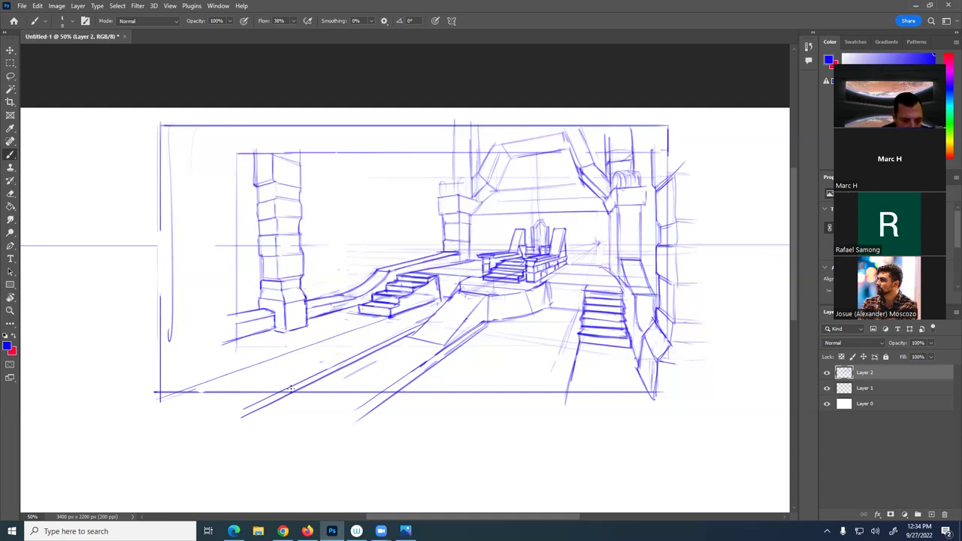
{"action": "left_click_drag", "start_coordinate": [296, 383], "coordinate": [227, 372]}
{"action": "left_click_drag", "start_coordinate": [387, 401], "coordinate": [511, 423]}
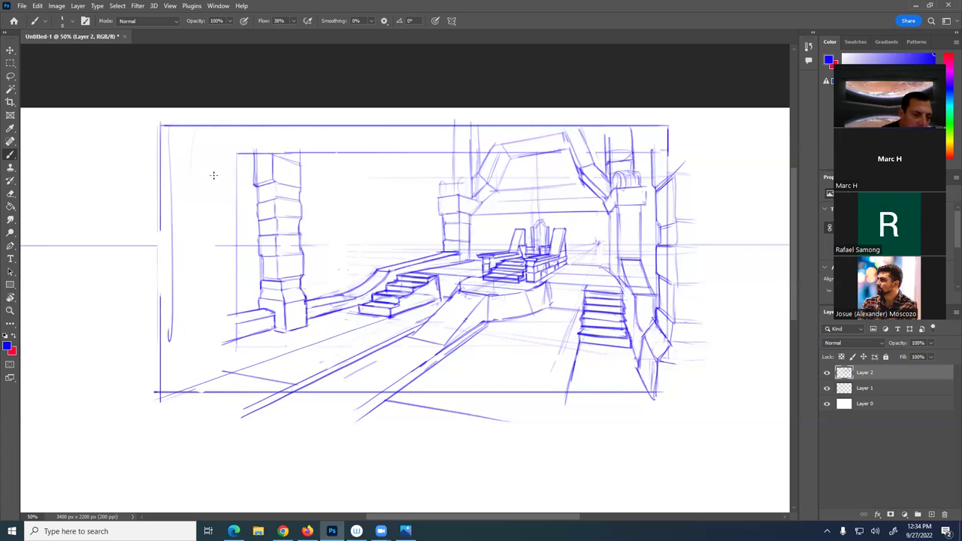
Erase most of the stray vertical line inside the frame's left edge and extend the low wall's base line outward past the left column
{"action": "mouse_move", "coordinate": [161, 164]}
{"action": "left_mouse_down"}
{"action": "mouse_move", "coordinate": [169, 139]}
{"action": "mouse_move", "coordinate": [170, 340]}
{"action": "left_mouse_up"}
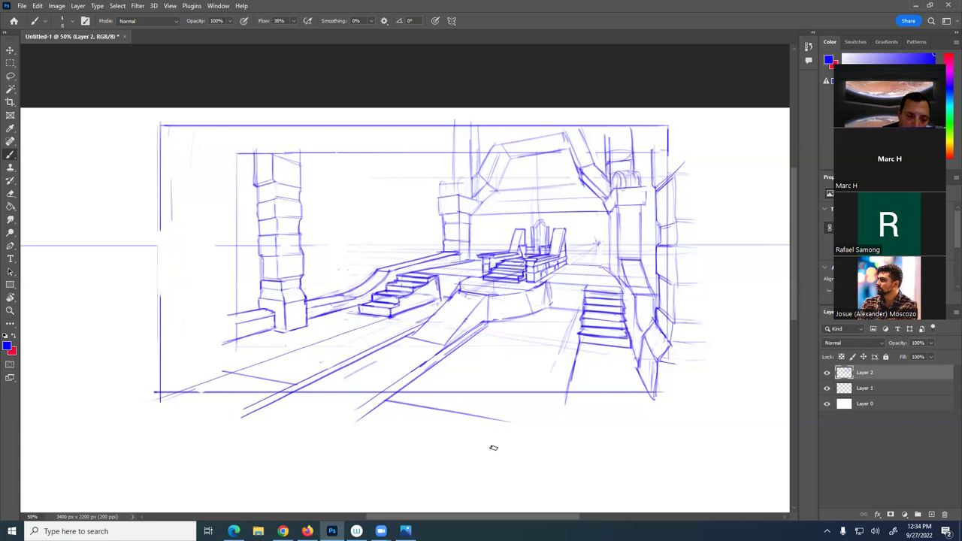
{"action": "mouse_move", "coordinate": [268, 331]}
{"action": "left_mouse_down"}
{"action": "mouse_move", "coordinate": [190, 351]}
{"action": "mouse_move", "coordinate": [210, 345]}
{"action": "left_mouse_up"}
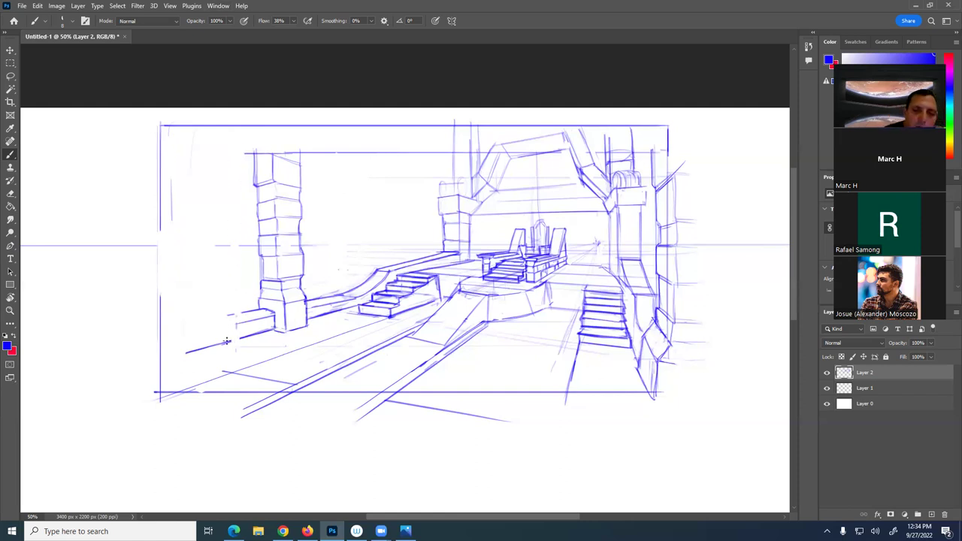
Erase the old inner frame's top line across the left column, rear columns and arch
{"action": "key", "text": "e"}
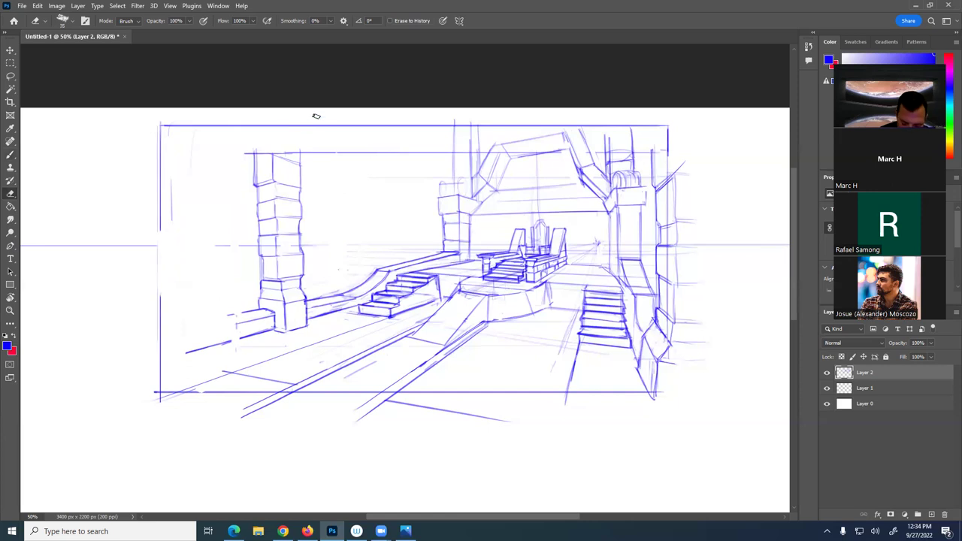
{"action": "left_click", "coordinate": [244, 152]}
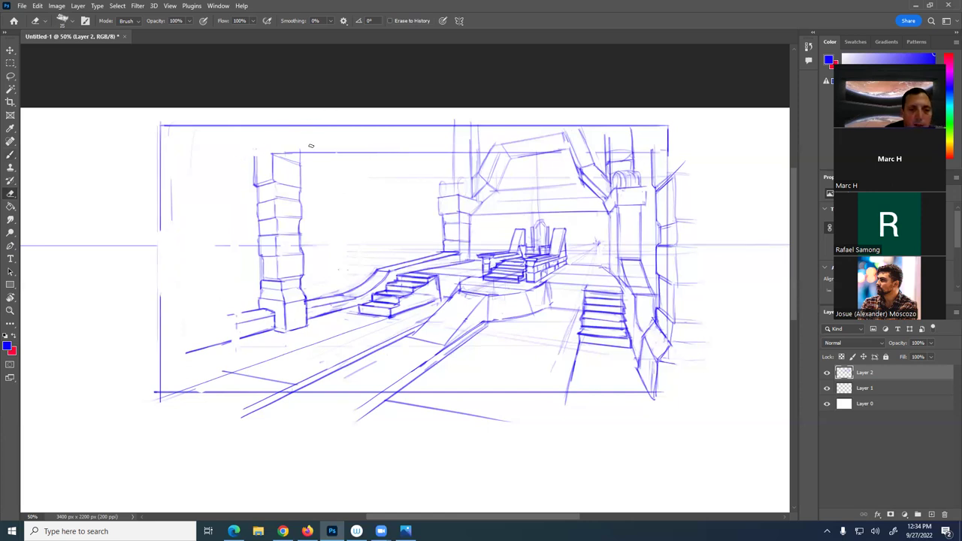
{"action": "left_click", "coordinate": [449, 152], "text": "shift"}
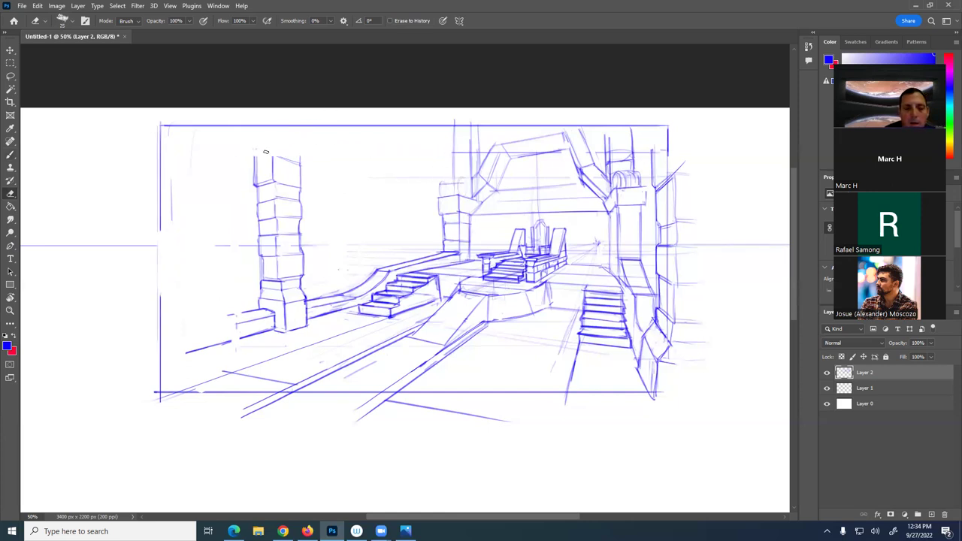
{"action": "left_click_drag", "start_coordinate": [455, 152], "coordinate": [610, 149]}
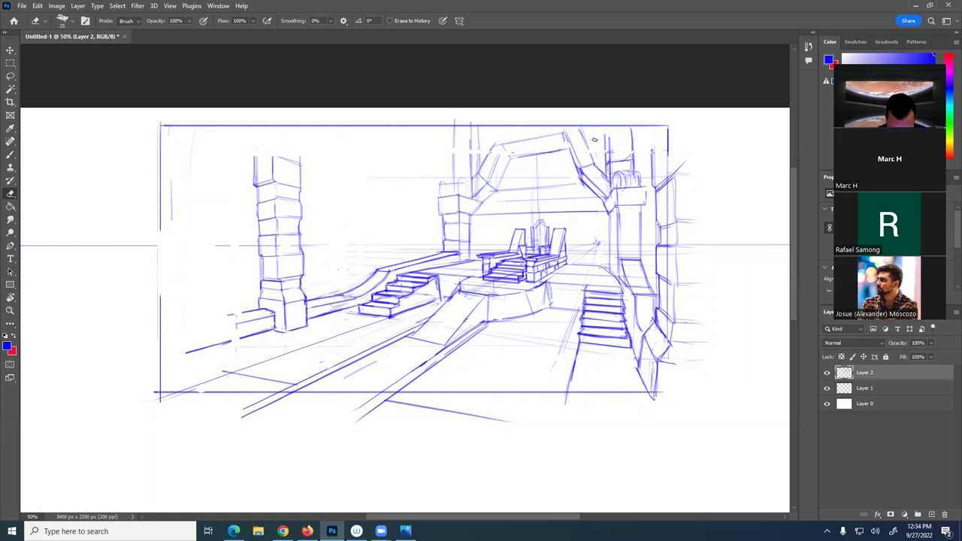
Sketch the arch's outer contour with the Brush, building its blocks up to the frame's top edge
{"action": "key", "text": "b"}
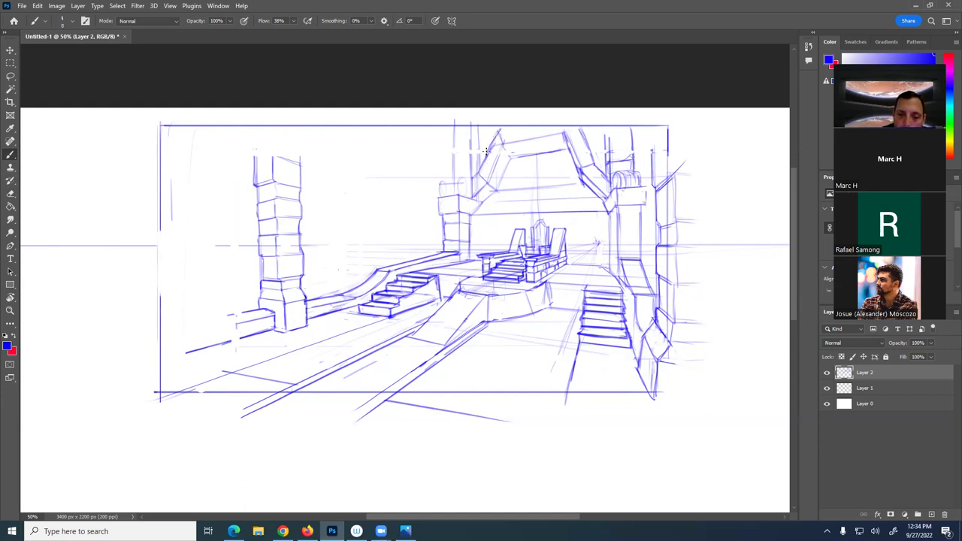
{"action": "left_click_drag", "start_coordinate": [525, 121], "coordinate": [558, 121]}
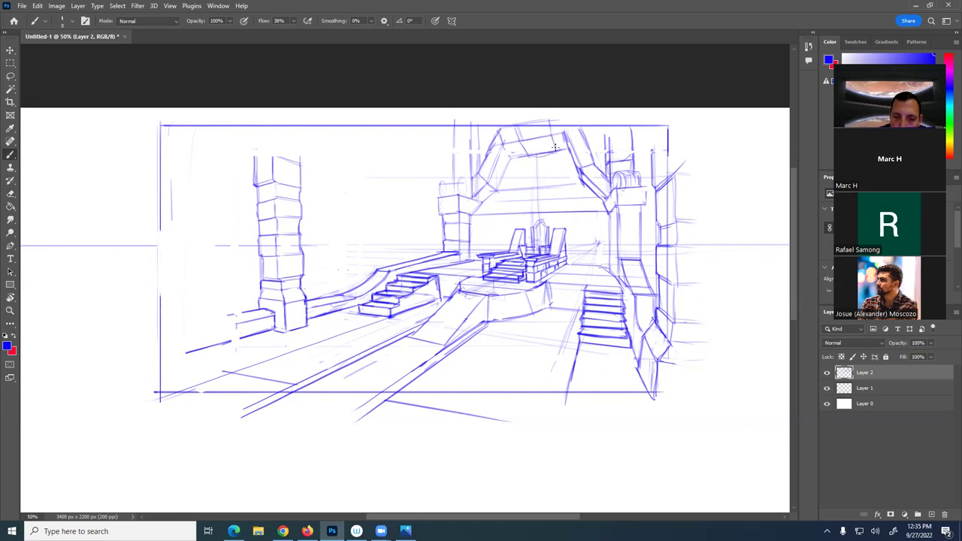
{"action": "mouse_move", "coordinate": [565, 132]}
{"action": "left_mouse_down"}
{"action": "mouse_move", "coordinate": [608, 156]}
{"action": "mouse_move", "coordinate": [605, 140]}
{"action": "mouse_move", "coordinate": [606, 159]}
{"action": "mouse_move", "coordinate": [630, 125]}
{"action": "mouse_move", "coordinate": [630, 158]}
{"action": "left_mouse_up"}
On a new layer, sketch a tall panel inside the frame's left edge, a sloping line to the rear column and a rounded foreground mound
{"action": "left_click", "coordinate": [931, 513]}
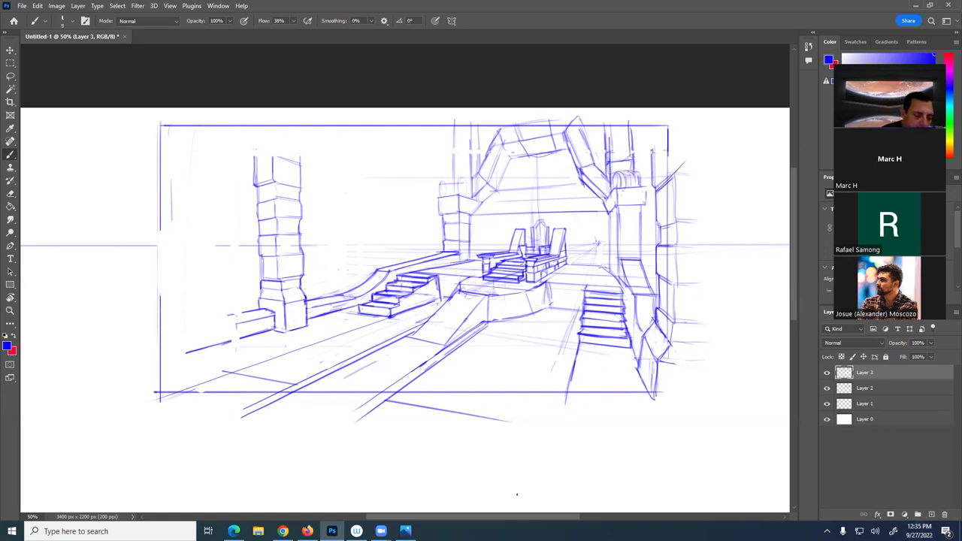
{"action": "mouse_move", "coordinate": [177, 357]}
{"action": "left_mouse_down"}
{"action": "mouse_move", "coordinate": [174, 134]}
{"action": "mouse_move", "coordinate": [181, 366]}
{"action": "left_mouse_up"}
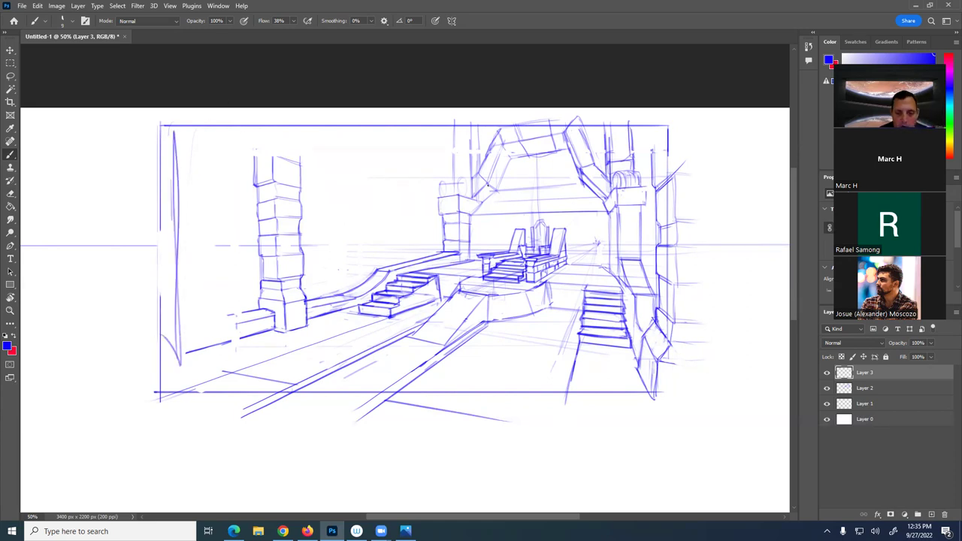
{"action": "mouse_move", "coordinate": [436, 201]}
{"action": "left_mouse_down"}
{"action": "mouse_move", "coordinate": [261, 171]}
{"action": "mouse_move", "coordinate": [164, 136]}
{"action": "left_mouse_up"}
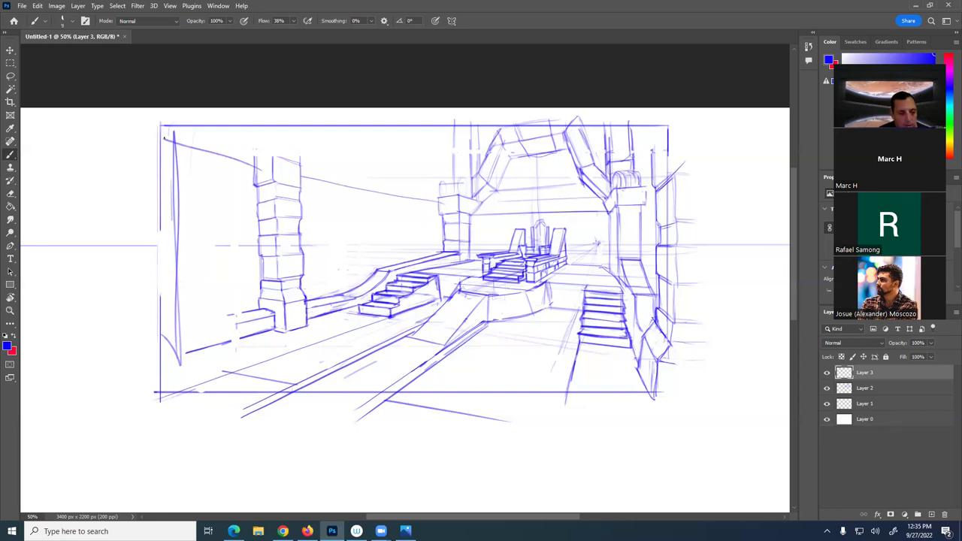
{"action": "mouse_move", "coordinate": [110, 304]}
{"action": "left_mouse_down"}
{"action": "mouse_move", "coordinate": [201, 279]}
{"action": "mouse_move", "coordinate": [224, 355]}
{"action": "mouse_move", "coordinate": [259, 396]}
{"action": "left_mouse_up"}
{"action": "mouse_move", "coordinate": [222, 371]}
{"action": "left_mouse_down"}
{"action": "mouse_move", "coordinate": [250, 392]}
{"action": "mouse_move", "coordinate": [275, 399]}
{"action": "left_mouse_up"}
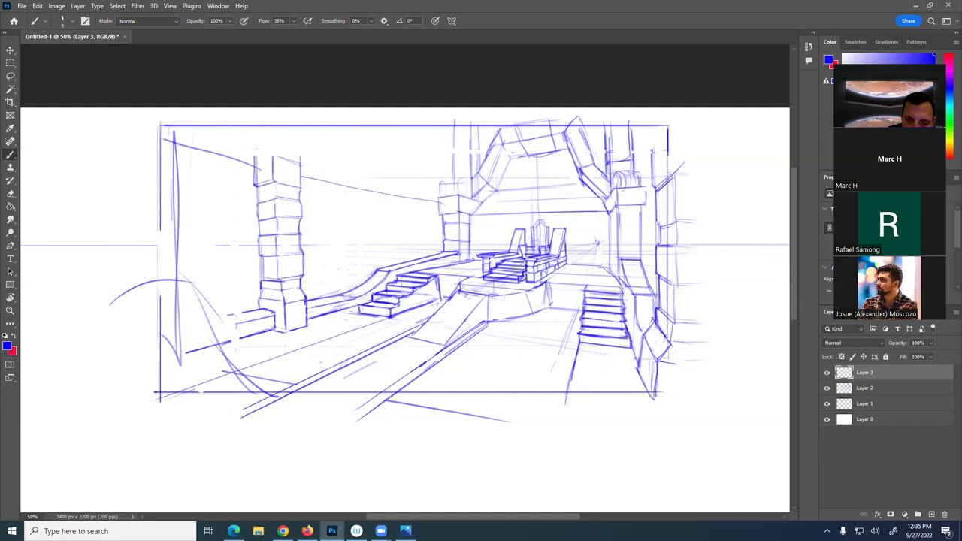
Sketch a small mound beside the rear left column and tall arched openings on either side of the throne
{"action": "mouse_move", "coordinate": [429, 266]}
{"action": "left_mouse_down"}
{"action": "mouse_move", "coordinate": [481, 263]}
{"action": "mouse_move", "coordinate": [441, 272]}
{"action": "mouse_move", "coordinate": [508, 241]}
{"action": "mouse_move", "coordinate": [504, 210]}
{"action": "mouse_move", "coordinate": [498, 246]}
{"action": "left_mouse_up"}
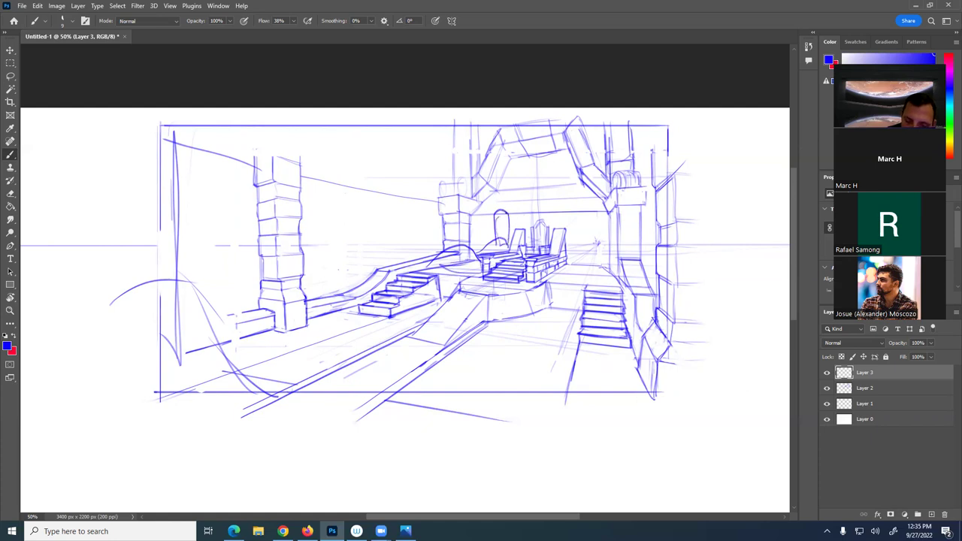
{"action": "mouse_move", "coordinate": [578, 257]}
{"action": "left_mouse_down"}
{"action": "mouse_move", "coordinate": [584, 215]}
{"action": "mouse_move", "coordinate": [575, 259]}
{"action": "left_mouse_up"}
{"action": "left_click_drag", "start_coordinate": [573, 221], "coordinate": [573, 244]}
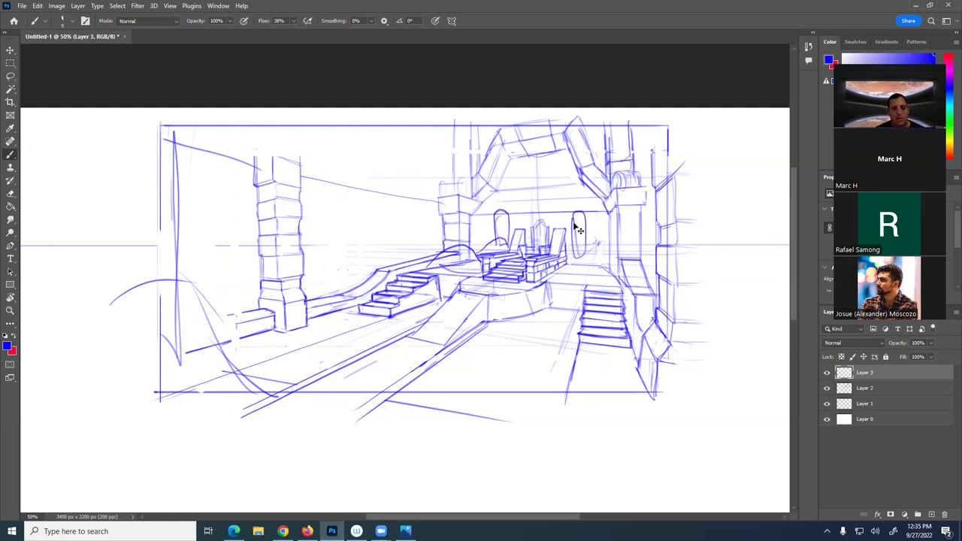
Sketch rubble mounds along the low wall, patches on the floor beside the walkway, and larger mounds around the right staircase
{"action": "mouse_move", "coordinate": [442, 247]}
{"action": "left_mouse_down"}
{"action": "mouse_move", "coordinate": [418, 248]}
{"action": "mouse_move", "coordinate": [314, 303]}
{"action": "left_mouse_up"}
{"action": "mouse_move", "coordinate": [383, 310]}
{"action": "left_mouse_down"}
{"action": "mouse_move", "coordinate": [346, 314]}
{"action": "mouse_move", "coordinate": [390, 322]}
{"action": "mouse_move", "coordinate": [297, 344]}
{"action": "mouse_move", "coordinate": [361, 351]}
{"action": "mouse_move", "coordinate": [394, 317]}
{"action": "left_mouse_up"}
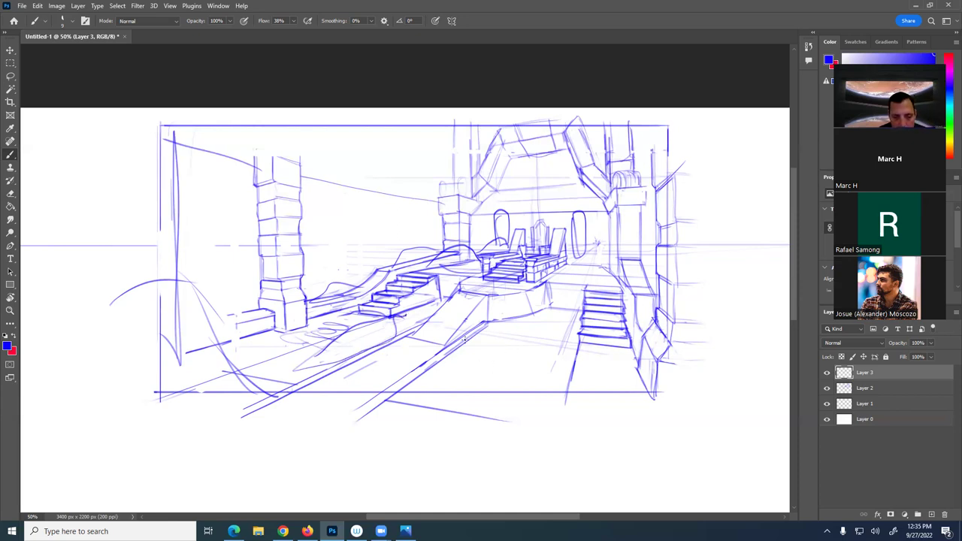
{"action": "mouse_move", "coordinate": [471, 348]}
{"action": "left_mouse_down"}
{"action": "mouse_move", "coordinate": [526, 334]}
{"action": "mouse_move", "coordinate": [549, 348]}
{"action": "mouse_move", "coordinate": [473, 370]}
{"action": "mouse_move", "coordinate": [455, 353]}
{"action": "mouse_move", "coordinate": [489, 336]}
{"action": "left_mouse_up"}
{"action": "left_click_drag", "start_coordinate": [572, 328], "coordinate": [544, 333]}
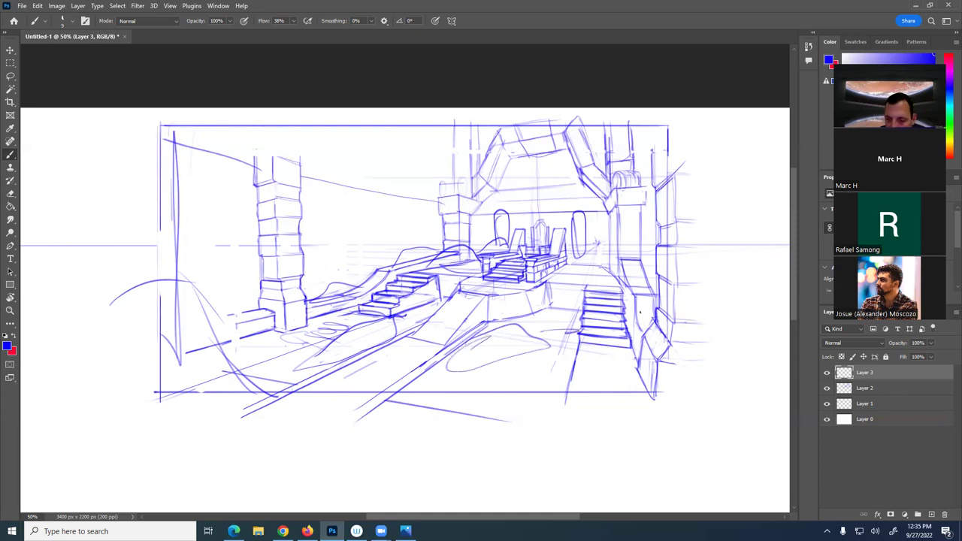
{"action": "mouse_move", "coordinate": [564, 275]}
{"action": "left_mouse_down"}
{"action": "mouse_move", "coordinate": [589, 246]}
{"action": "mouse_move", "coordinate": [593, 276]}
{"action": "left_mouse_up"}
{"action": "mouse_move", "coordinate": [641, 393]}
{"action": "left_mouse_down"}
{"action": "mouse_move", "coordinate": [618, 362]}
{"action": "mouse_move", "coordinate": [443, 402]}
{"action": "mouse_move", "coordinate": [633, 405]}
{"action": "left_mouse_up"}
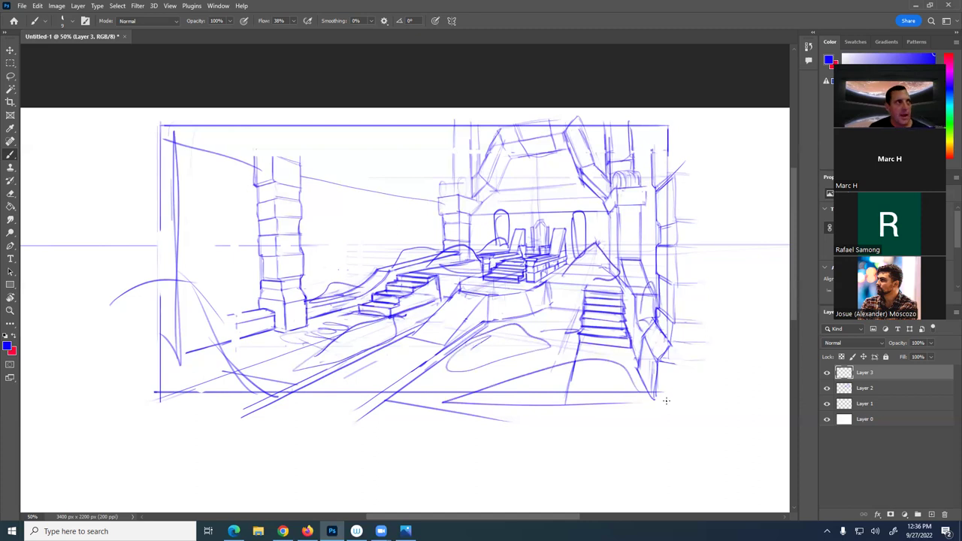
Undo the latest mound strokes and clear everything else from Layer 3
{"action": "key", "text": "ctrl+z"}
{"action": "key", "text": "ctrl+z"}
{"action": "key", "text": "ctrl+z"}
{"action": "key", "text": "ctrl+z"}
{"action": "key", "text": "ctrl+z"}
{"action": "key", "text": "ctrl+z"}
{"action": "key", "text": "ctrl+z"}
{"action": "key", "text": "ctrl+z"}
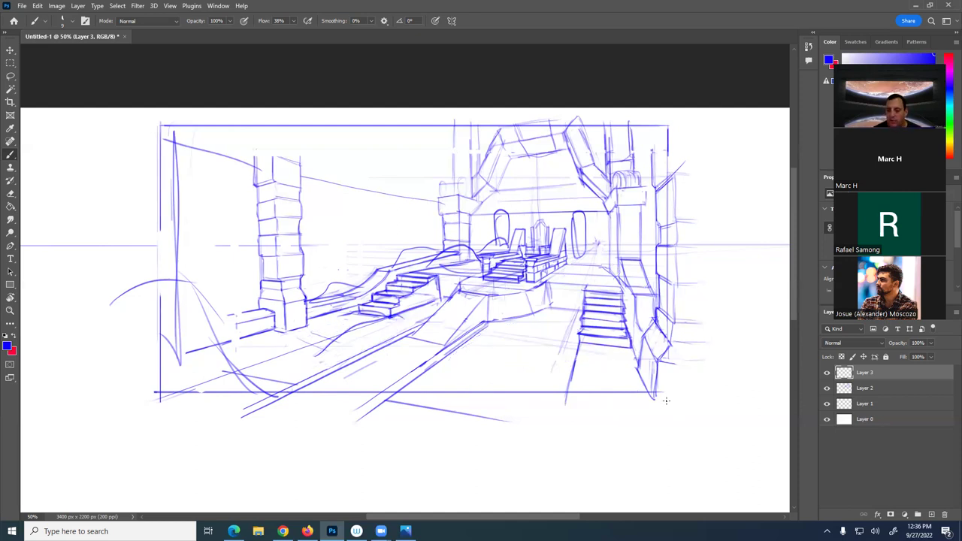
{"action": "key", "text": "ctrl+a"}
{"action": "key", "text": "Delete"}
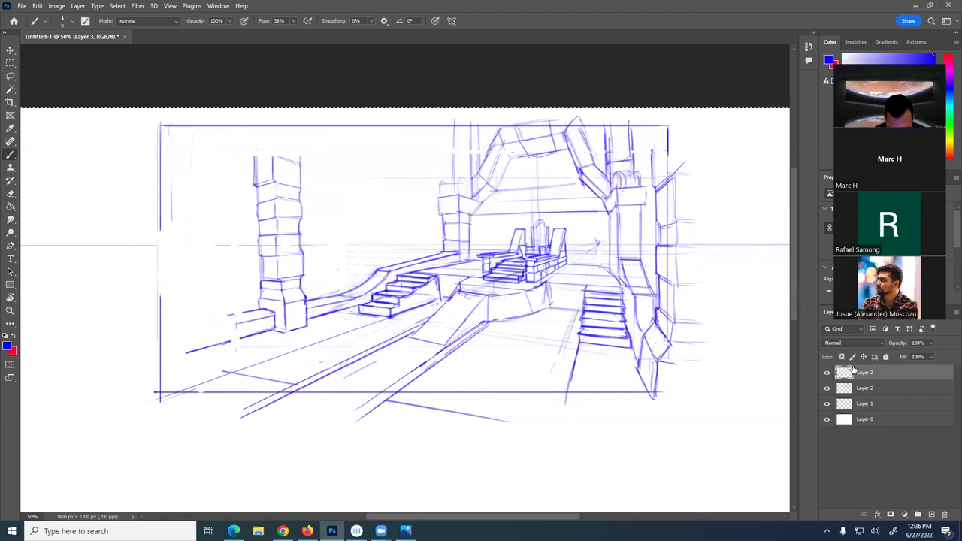
{"action": "key", "text": "l"}
{"action": "mouse_move", "coordinate": [306, 161]}
{"action": "left_mouse_down"}
{"action": "mouse_move", "coordinate": [306, 204]}
{"action": "mouse_move", "coordinate": [307, 159]}
{"action": "left_mouse_up"}
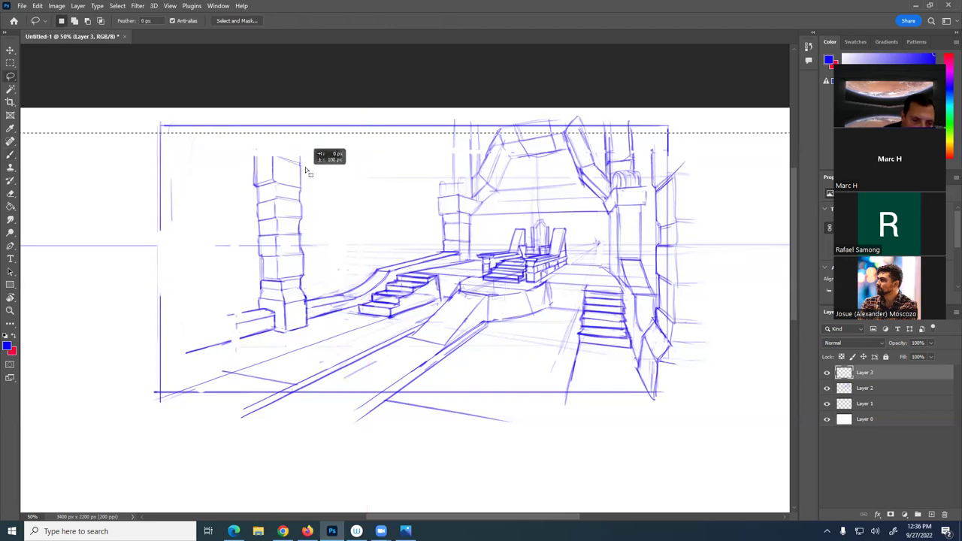
{"action": "key", "text": "ctrl+z"}
{"action": "key", "text": "ctrl+d"}
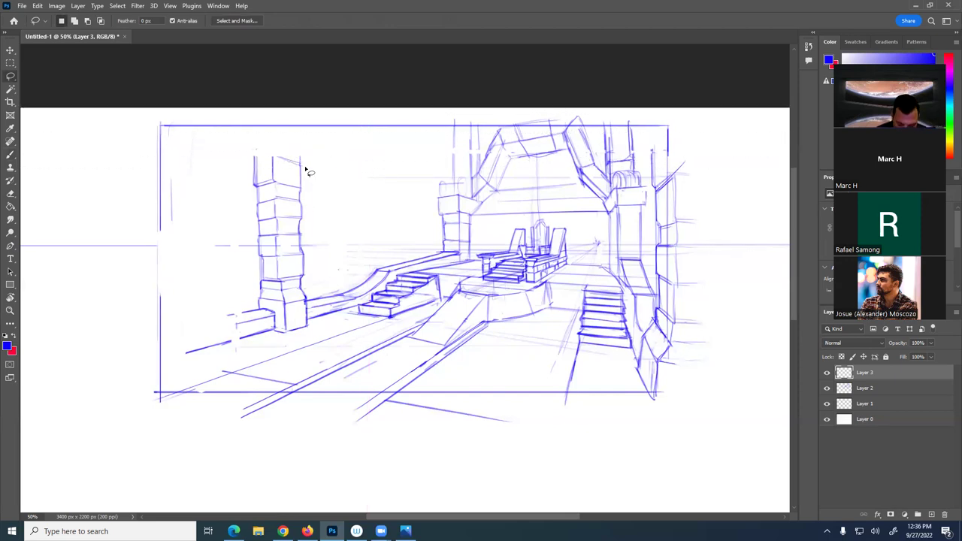
Outline the left column on Layer 2 with the Lasso and duplicate it onto its own layer
{"action": "key", "text": "alt+bracketleft"}
{"action": "mouse_move", "coordinate": [306, 150]}
{"action": "left_mouse_down"}
{"action": "mouse_move", "coordinate": [308, 327]}
{"action": "mouse_move", "coordinate": [281, 337]}
{"action": "mouse_move", "coordinate": [253, 284]}
{"action": "mouse_move", "coordinate": [252, 149]}
{"action": "left_mouse_up"}
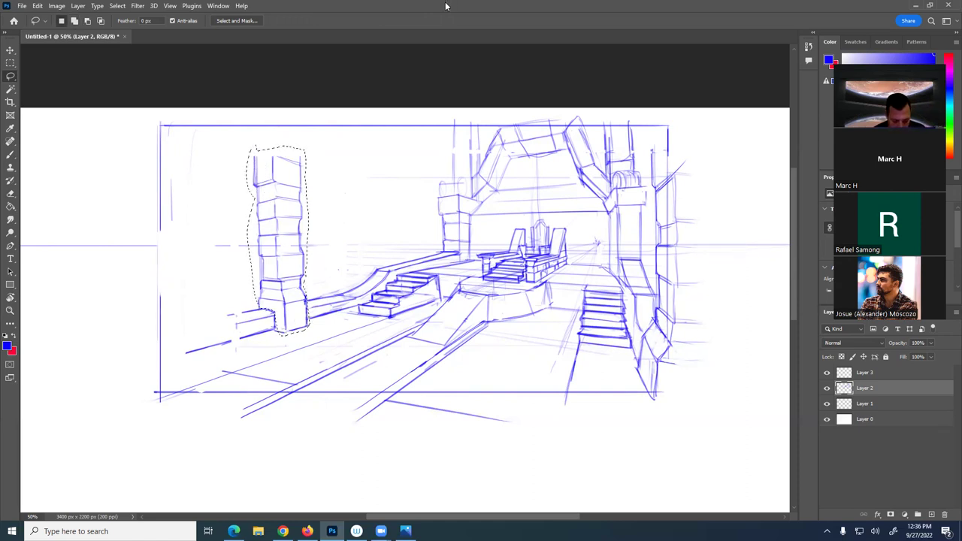
{"action": "key", "text": "ctrl+j"}
{"action": "key", "text": "v"}
Try moving the column copy to the frame's left edge and stretching it to about 105% width and 130% height
{"action": "left_click_drag", "start_coordinate": [306, 221], "coordinate": [194, 244]}
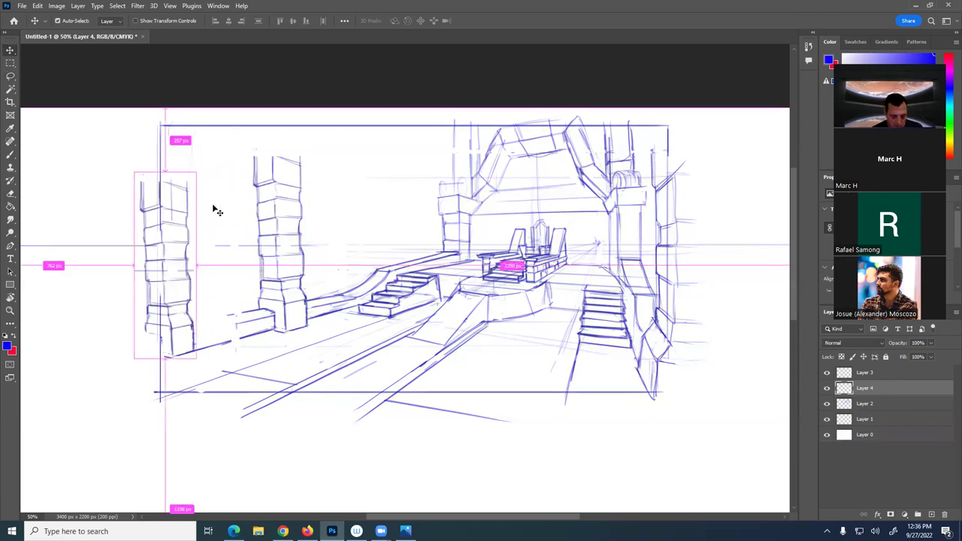
{"action": "key", "text": "ctrl+t"}
{"action": "left_click_drag", "start_coordinate": [165, 172], "coordinate": [166, 116]}
{"action": "left_click_drag", "start_coordinate": [201, 236], "coordinate": [204, 236]}
{"action": "left_click_drag", "start_coordinate": [176, 201], "coordinate": [194, 199]}
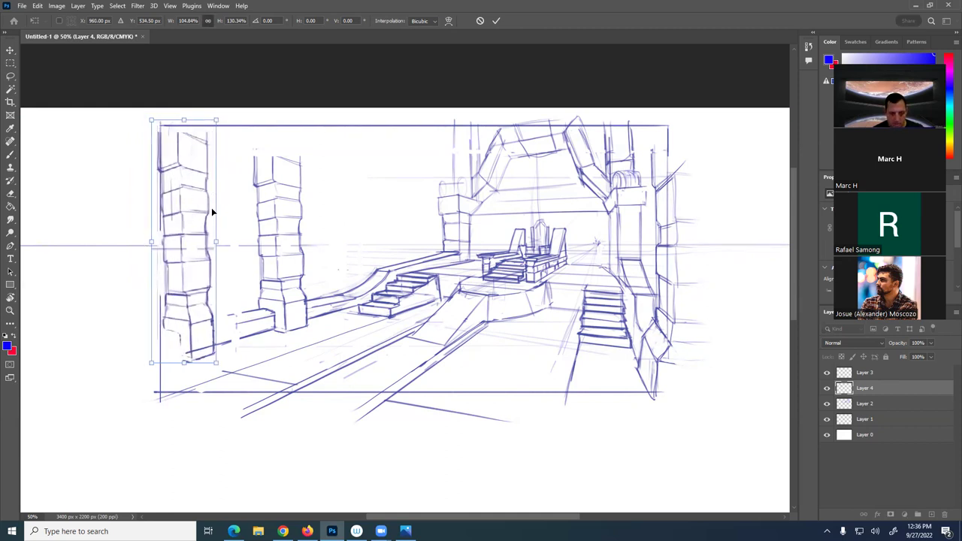
{"action": "key", "text": "Return"}
{"action": "key", "text": "ctrl+z"}
{"action": "key", "text": "ctrl+z"}
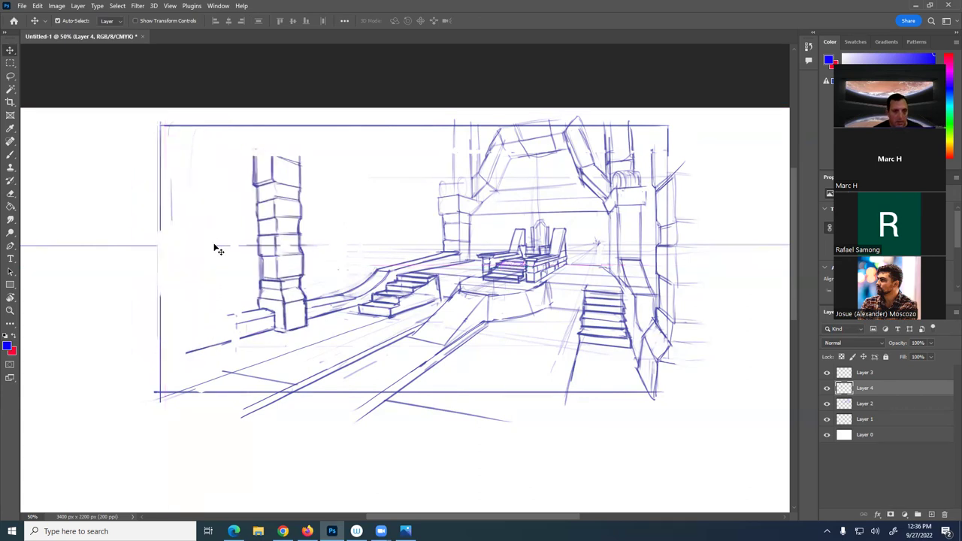
Move the column copy across the frame's left edge and scale it to about 123% width and 133% height
{"action": "left_click_drag", "start_coordinate": [293, 284], "coordinate": [178, 308]}
{"action": "key", "text": "ctrl+t"}
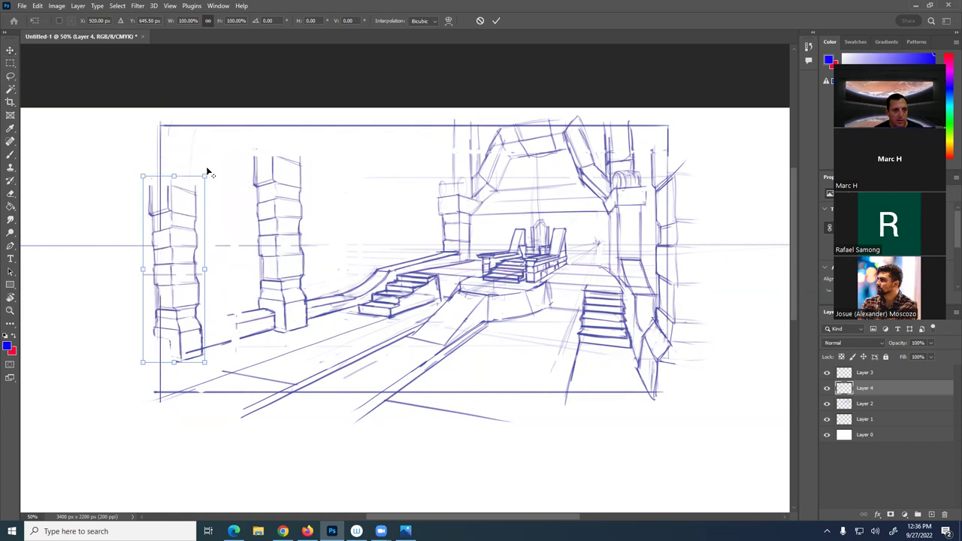
{"action": "left_click_drag", "start_coordinate": [204, 176], "coordinate": [220, 131]}
{"action": "left_click_drag", "start_coordinate": [180, 165], "coordinate": [151, 168]}
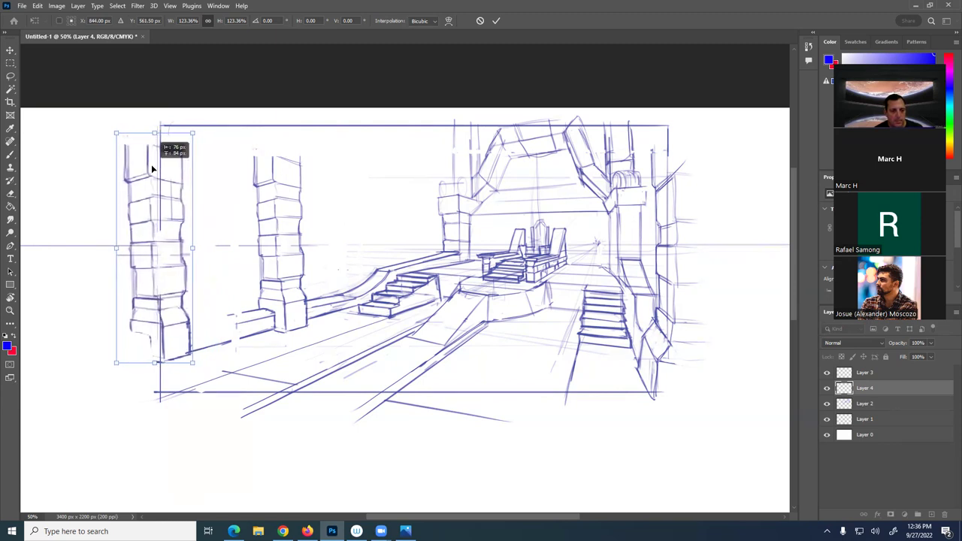
{"action": "left_click_drag", "start_coordinate": [154, 132], "coordinate": [154, 115]}
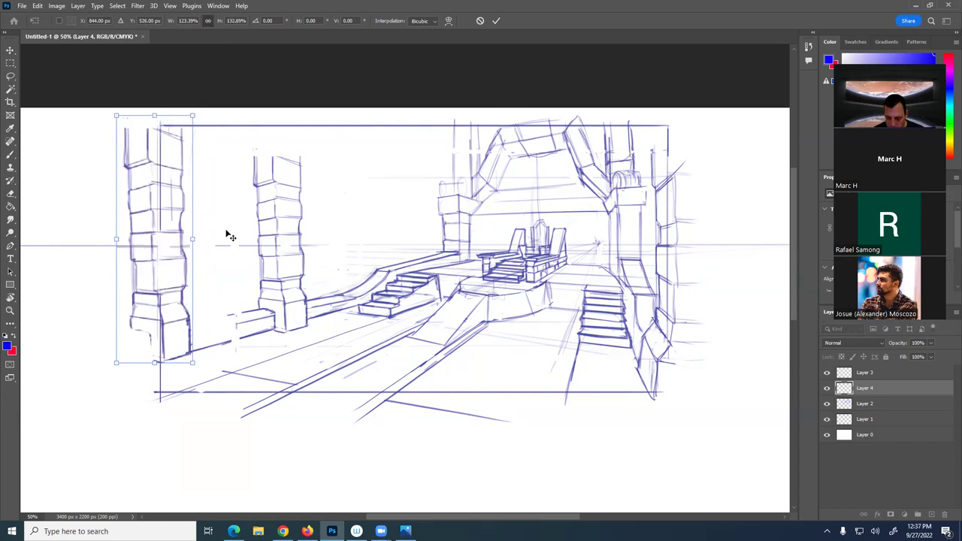
{"action": "key", "text": "Return"}
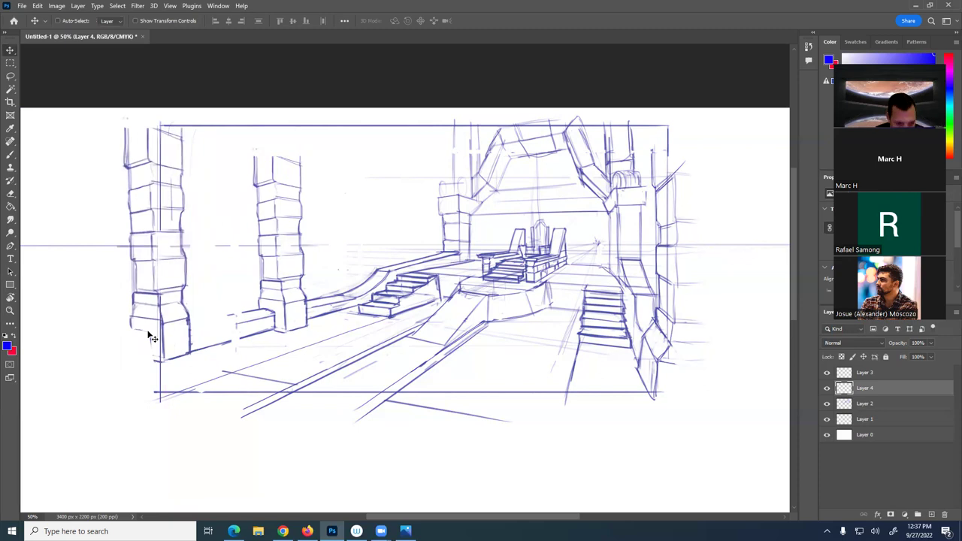
Nudge the enlarged column copy down by seven small increments to align its base with the low wall's base line
{"action": "key", "text": "Down"}
{"action": "key", "text": "Down"}
{"action": "key", "text": "Down"}
{"action": "key", "text": "Down"}
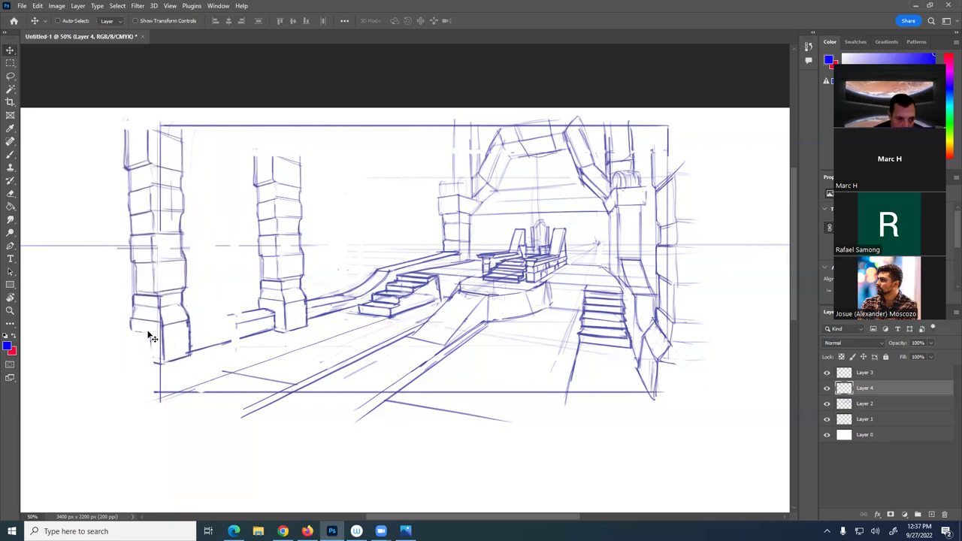
{"action": "key", "text": "Down"}
{"action": "key", "text": "Down"}
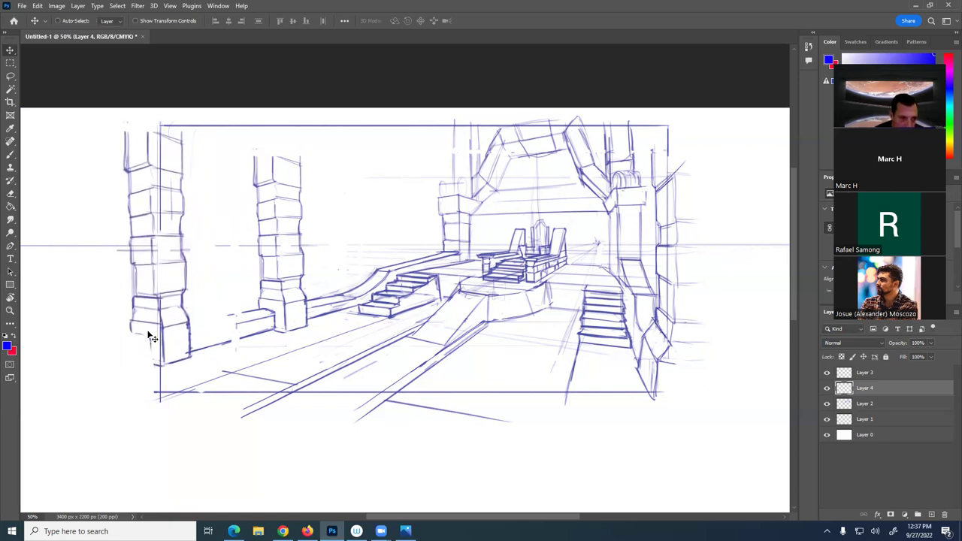
{"action": "key", "text": "Down"}
Sketch a top block on the copied column up to the frame's top edge and reinforce its block joints with the Brush
{"action": "key", "text": "b"}
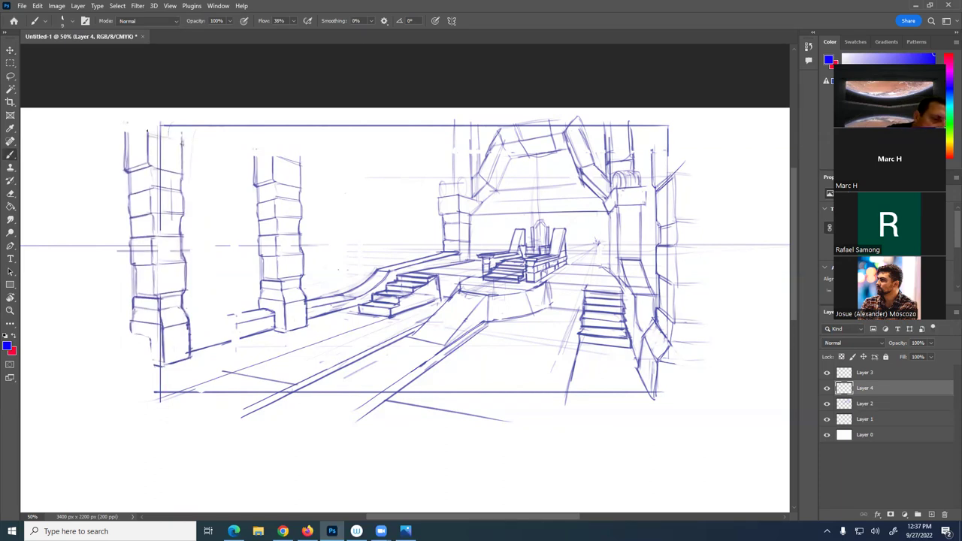
{"action": "mouse_move", "coordinate": [167, 135]}
{"action": "left_mouse_down"}
{"action": "mouse_move", "coordinate": [143, 125]}
{"action": "mouse_move", "coordinate": [183, 141]}
{"action": "left_mouse_up"}
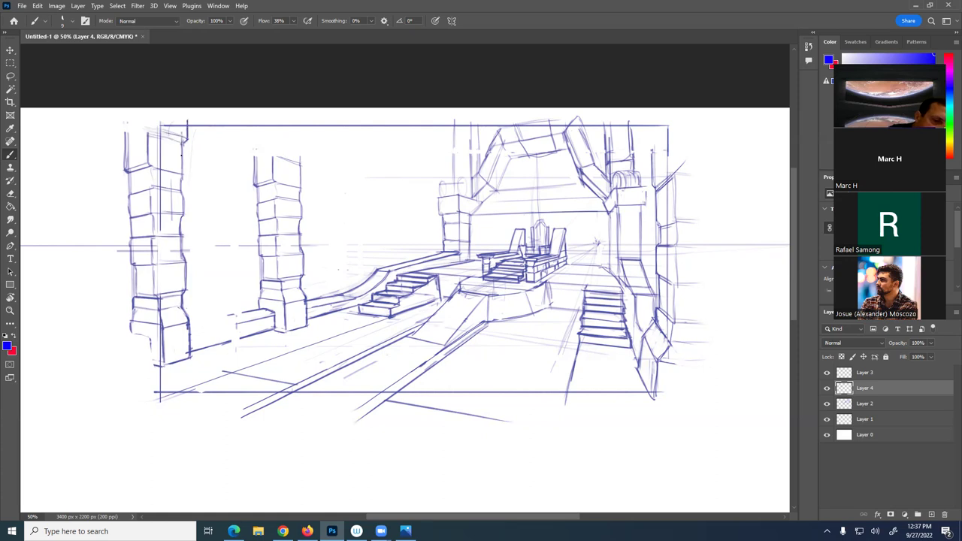
{"action": "left_click_drag", "start_coordinate": [149, 170], "coordinate": [179, 176]}
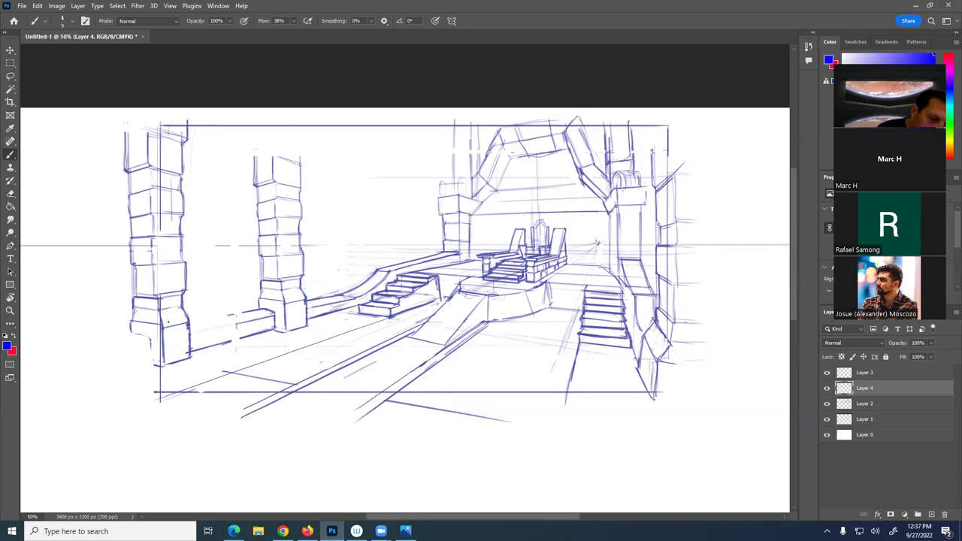
Complete the low wall between the two left columns, drawing its top edges and dividing it into stone blocks
{"action": "mouse_move", "coordinate": [218, 318]}
{"action": "left_mouse_down"}
{"action": "mouse_move", "coordinate": [163, 318]}
{"action": "mouse_move", "coordinate": [208, 330]}
{"action": "left_mouse_up"}
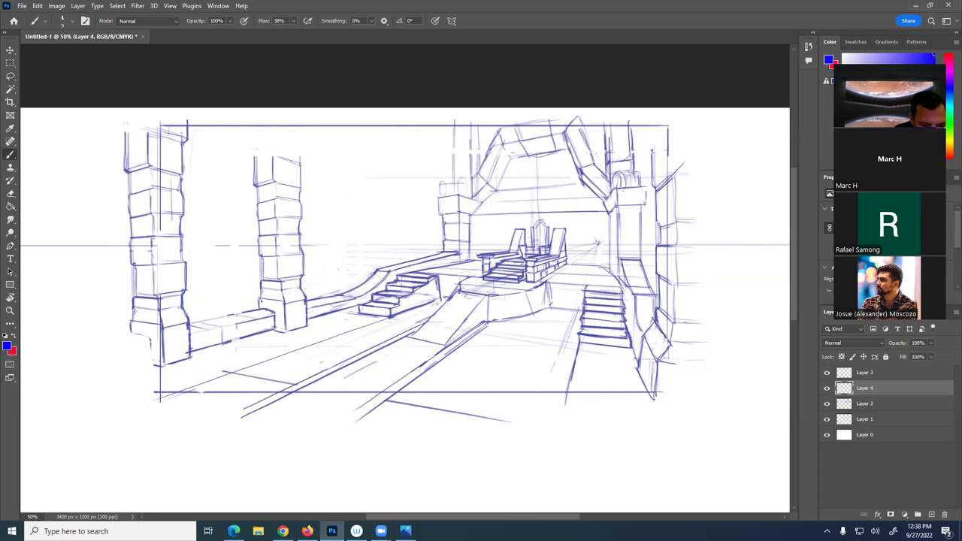
{"action": "mouse_move", "coordinate": [222, 342]}
{"action": "left_mouse_down"}
{"action": "mouse_move", "coordinate": [220, 329]}
{"action": "mouse_move", "coordinate": [204, 323]}
{"action": "mouse_move", "coordinate": [254, 315]}
{"action": "left_mouse_up"}
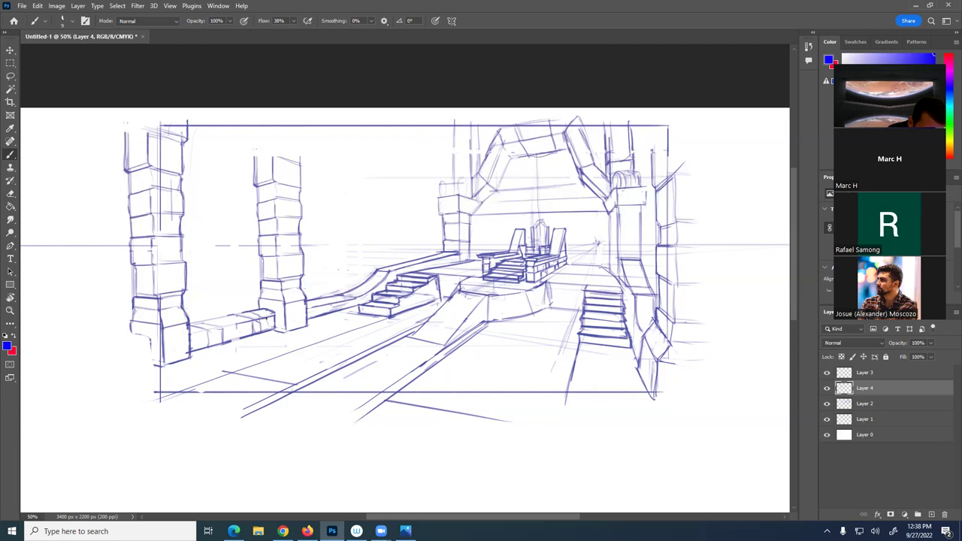
{"action": "mouse_move", "coordinate": [265, 323]}
{"action": "left_mouse_down"}
{"action": "mouse_move", "coordinate": [275, 318]}
{"action": "mouse_move", "coordinate": [237, 321]}
{"action": "left_mouse_up"}
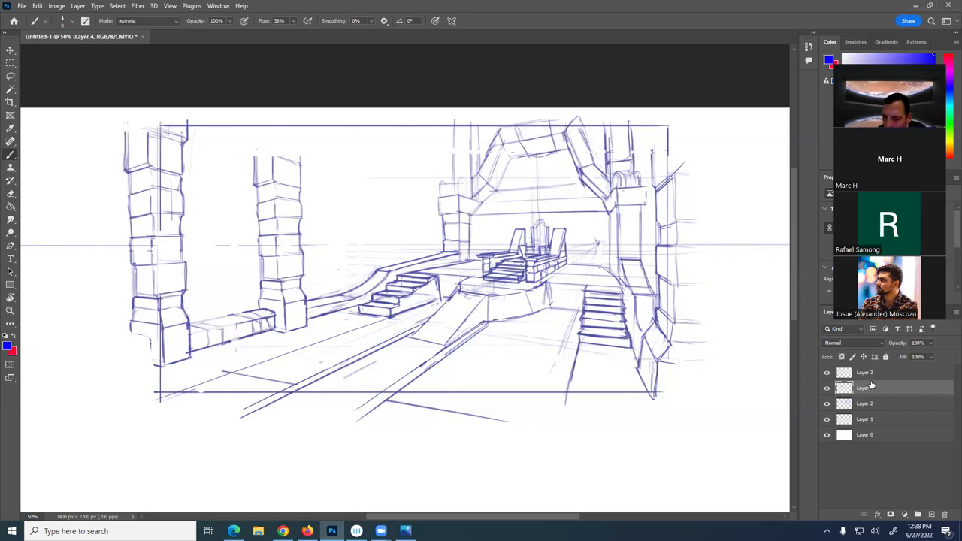
Merge Layer 4 and Layer 2 into Layer 3, keeping their artwork
{"action": "key", "text": "Delete"}
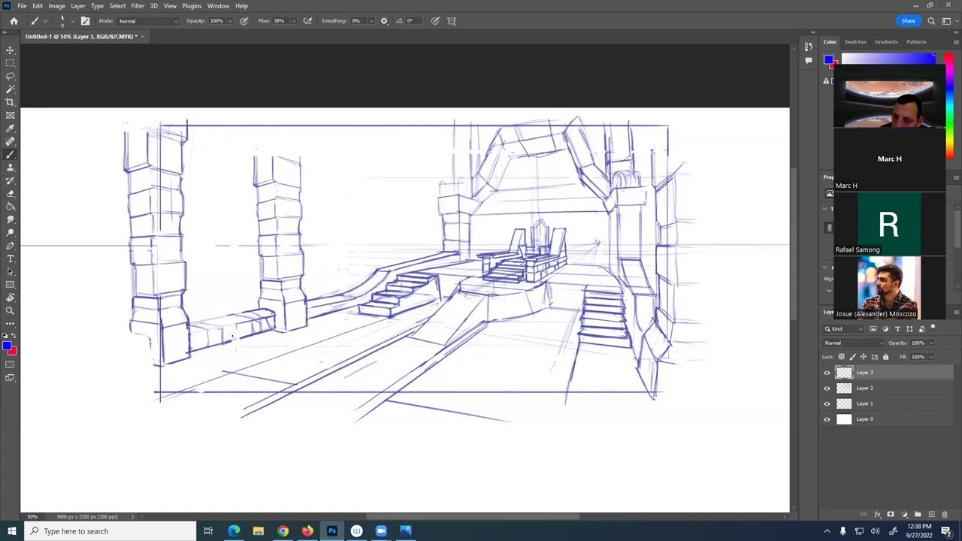
{"action": "left_click", "coordinate": [878, 387]}
{"action": "key", "text": "Delete"}
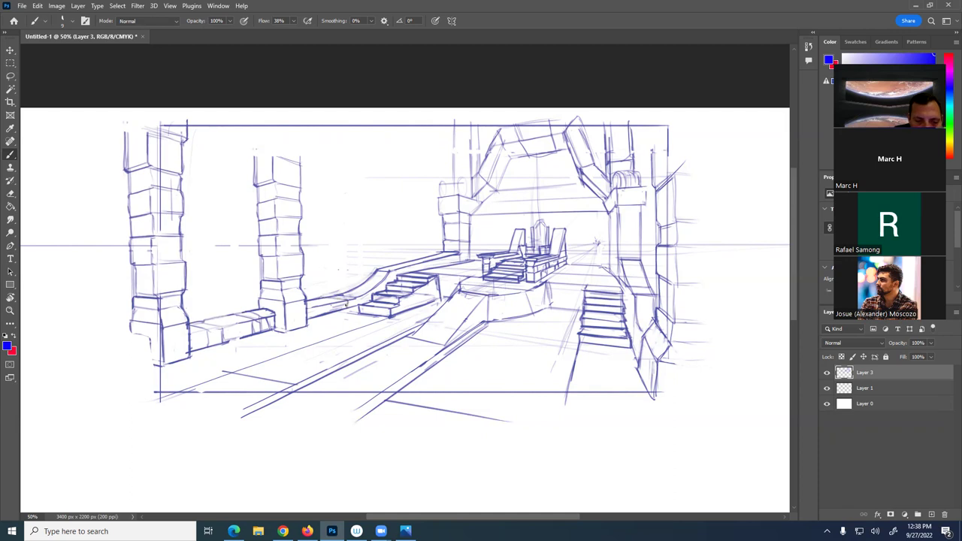
Divide the low wall between the second column and the left staircase into blocks, and add a new layer above Layer 3
{"action": "left_click_drag", "start_coordinate": [307, 306], "coordinate": [325, 303]}
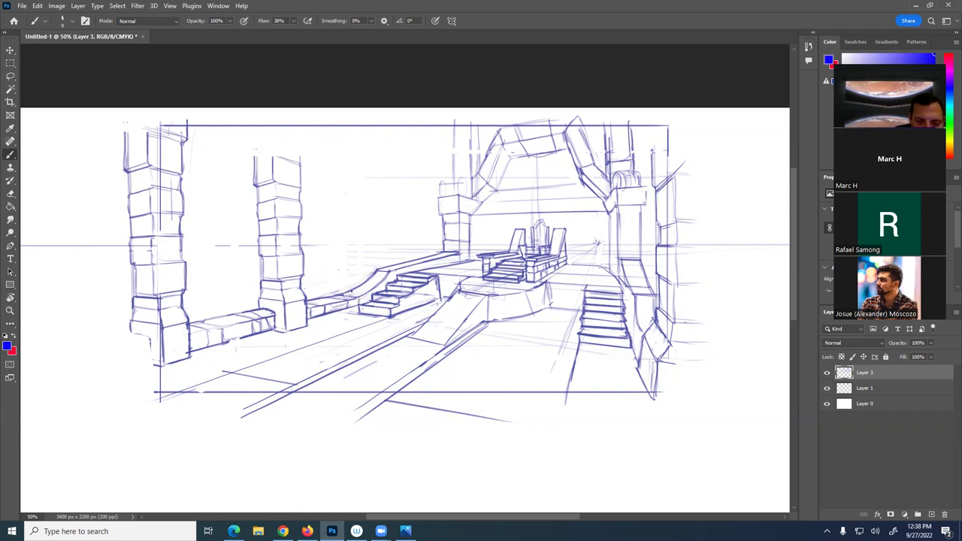
{"action": "left_click_drag", "start_coordinate": [355, 292], "coordinate": [370, 287]}
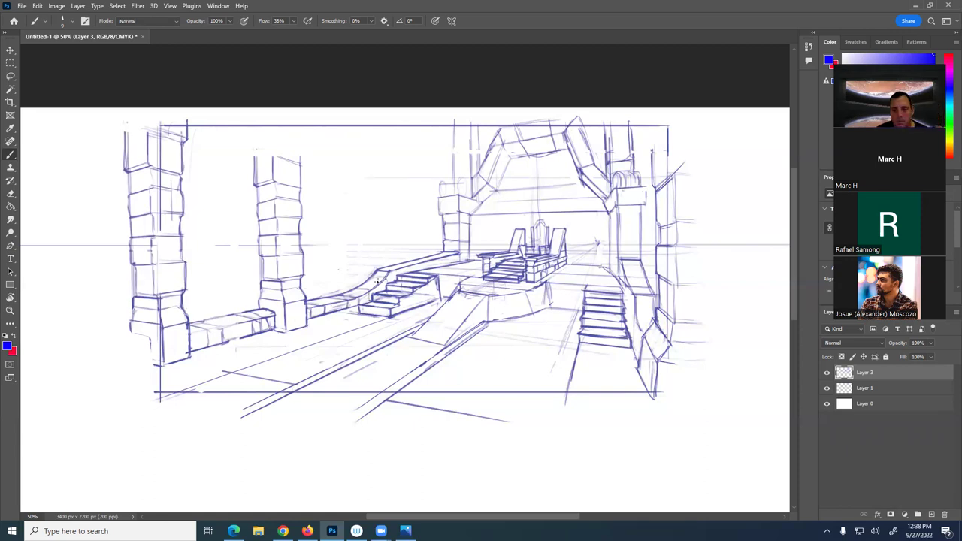
{"action": "left_click_drag", "start_coordinate": [359, 370], "coordinate": [334, 360]}
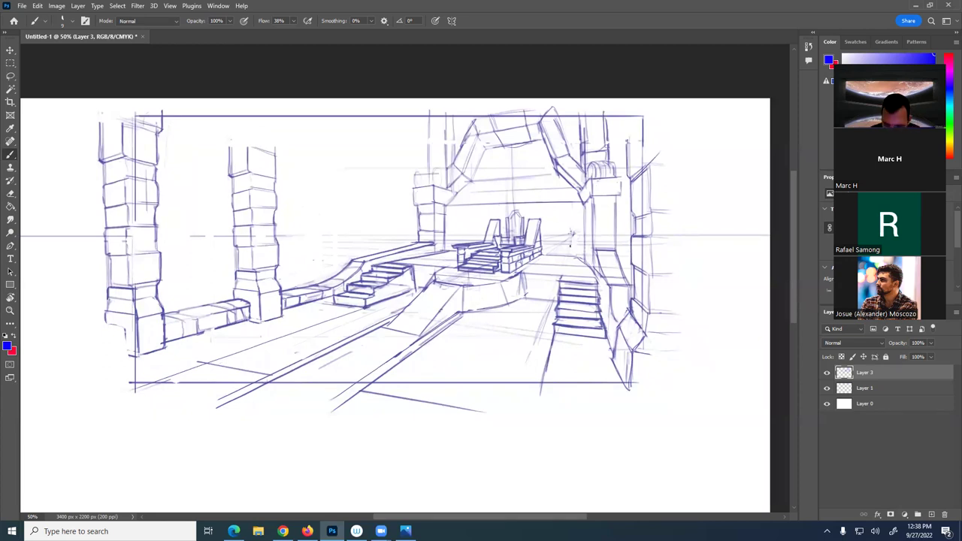
{"action": "left_click", "coordinate": [932, 515]}
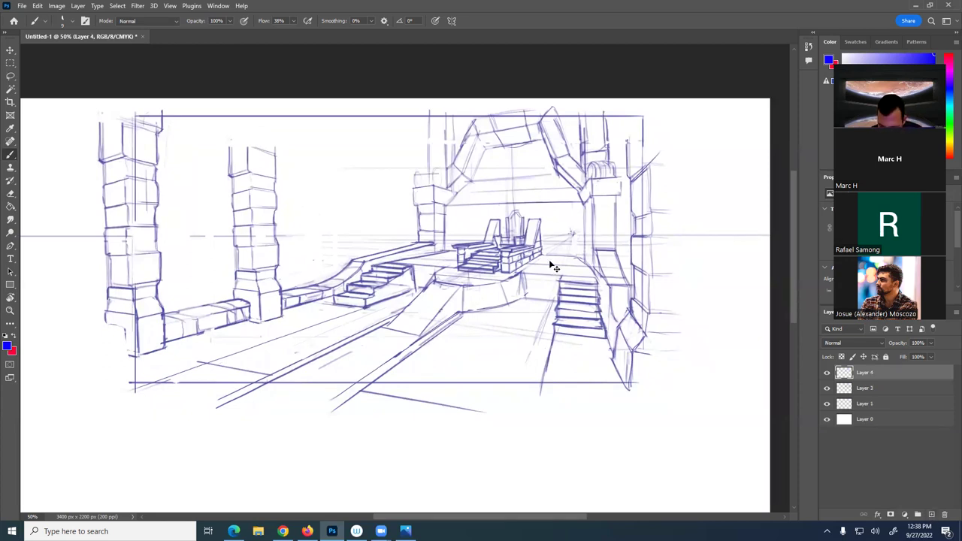
Sketch a shallow bowl with the Brush on the pedestal left of the throne steps, undoing and redrawing its rim
{"action": "scroll", "coordinate": [549, 266], "scroll_direction": "up", "scroll_amount": 1}
{"action": "left_click_drag", "start_coordinate": [559, 315], "coordinate": [478, 328]}
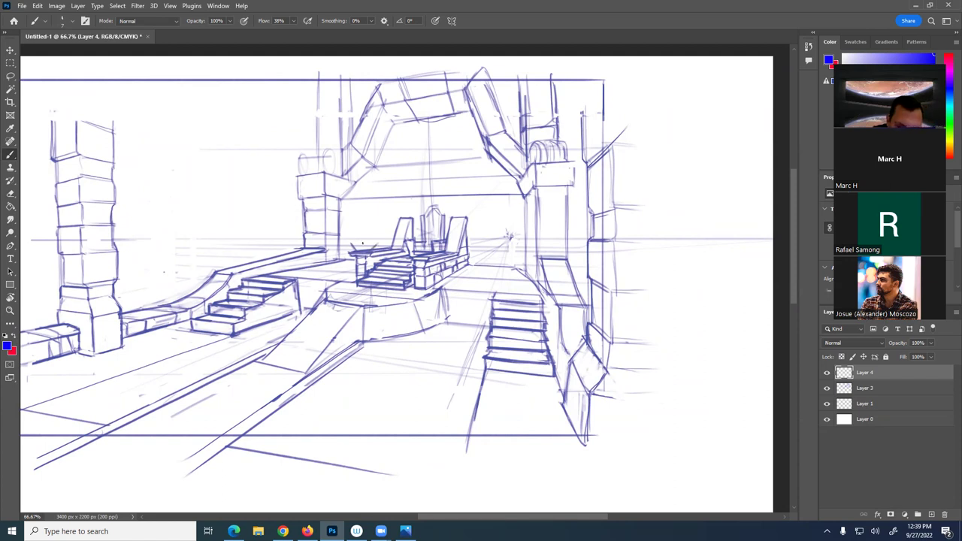
{"action": "mouse_move", "coordinate": [371, 244]}
{"action": "left_mouse_down"}
{"action": "mouse_move", "coordinate": [348, 244]}
{"action": "mouse_move", "coordinate": [367, 245]}
{"action": "left_mouse_up"}
{"action": "mouse_move", "coordinate": [362, 244]}
{"action": "left_mouse_down"}
{"action": "mouse_move", "coordinate": [351, 244]}
{"action": "mouse_move", "coordinate": [379, 244]}
{"action": "left_mouse_up"}
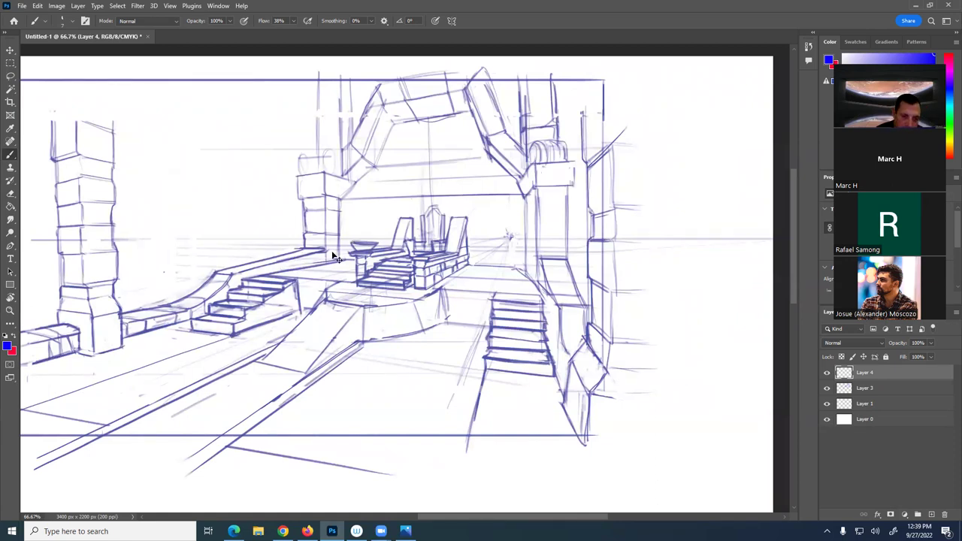
{"action": "key", "text": "ctrl+z"}
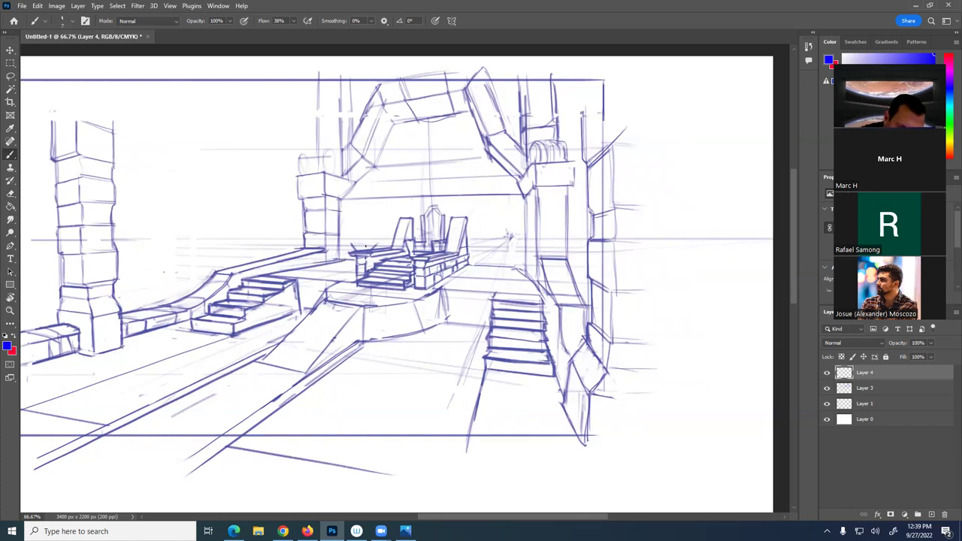
{"action": "mouse_move", "coordinate": [353, 246]}
{"action": "left_mouse_down"}
{"action": "mouse_move", "coordinate": [376, 243]}
{"action": "mouse_move", "coordinate": [366, 246]}
{"action": "left_mouse_up"}
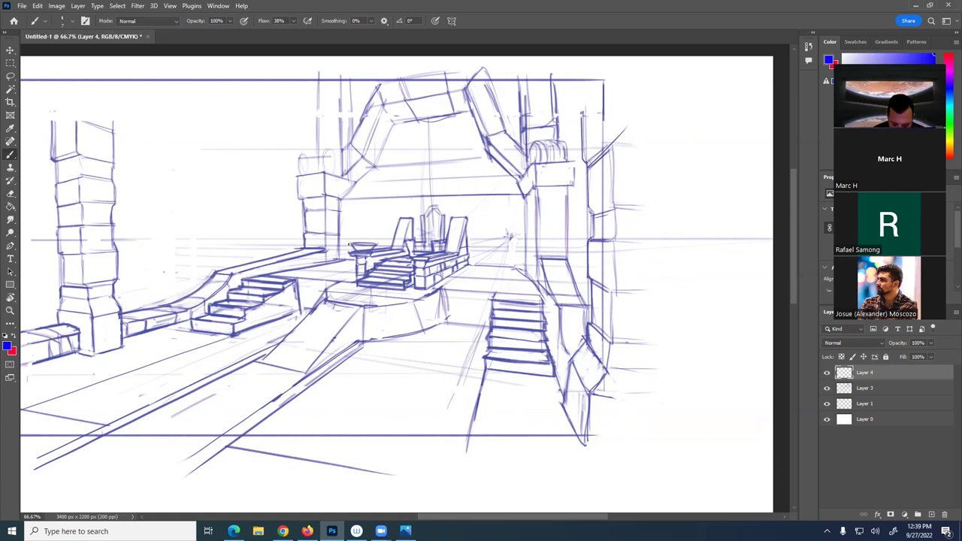
Duplicate the bowl onto its own layer and place the copy on the block right of the throne steps
{"action": "key", "text": "l"}
{"action": "mouse_move", "coordinate": [352, 248]}
{"action": "left_mouse_down"}
{"action": "mouse_move", "coordinate": [389, 242]}
{"action": "mouse_move", "coordinate": [379, 259]}
{"action": "mouse_move", "coordinate": [367, 255]}
{"action": "left_mouse_up"}
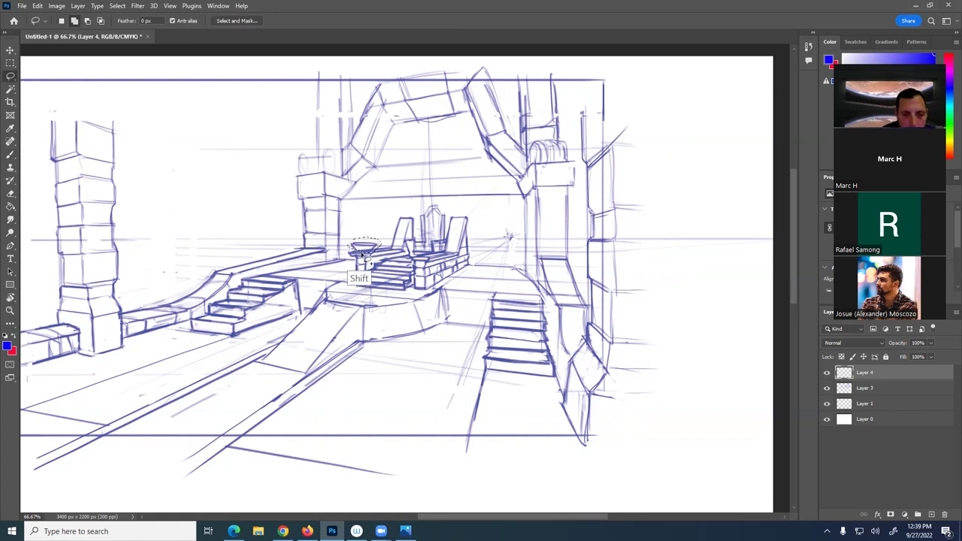
{"action": "key", "text": "ctrl+j"}
{"action": "key", "text": "v"}
{"action": "left_click_drag", "start_coordinate": [368, 264], "coordinate": [425, 251]}
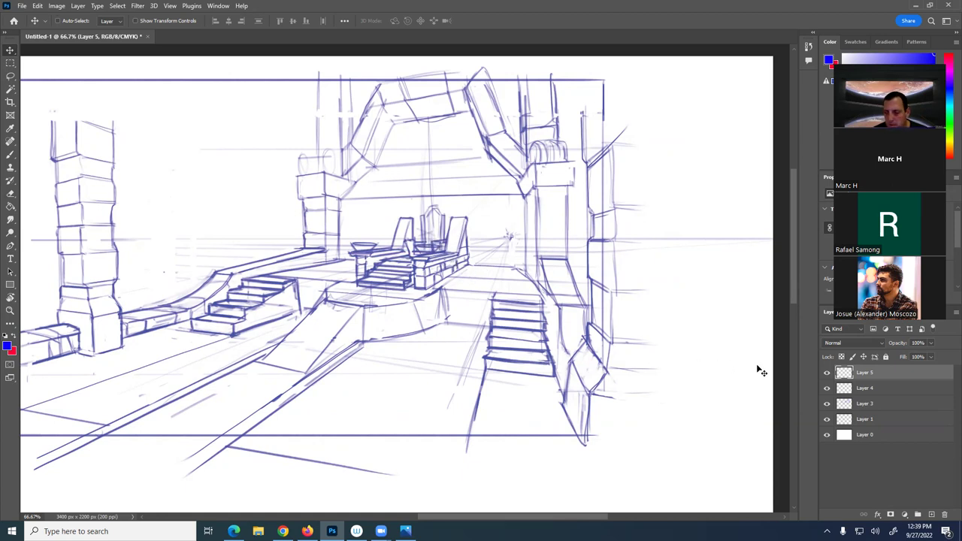
Erase the throne lines on Layer 3 that show through the copied bowl, using a small Eraser
{"action": "left_click", "coordinate": [893, 389]}
{"action": "key", "text": "e"}
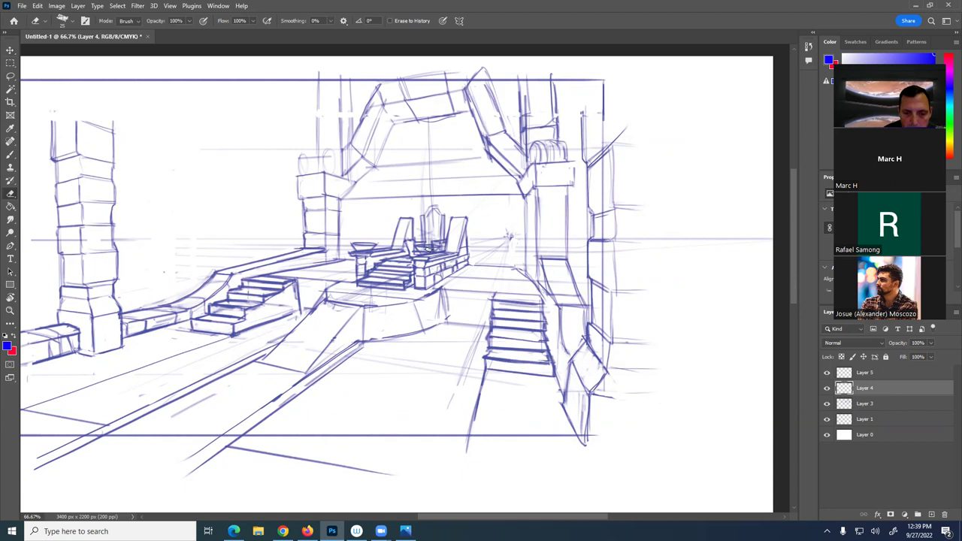
{"action": "key", "text": "bracketright"}
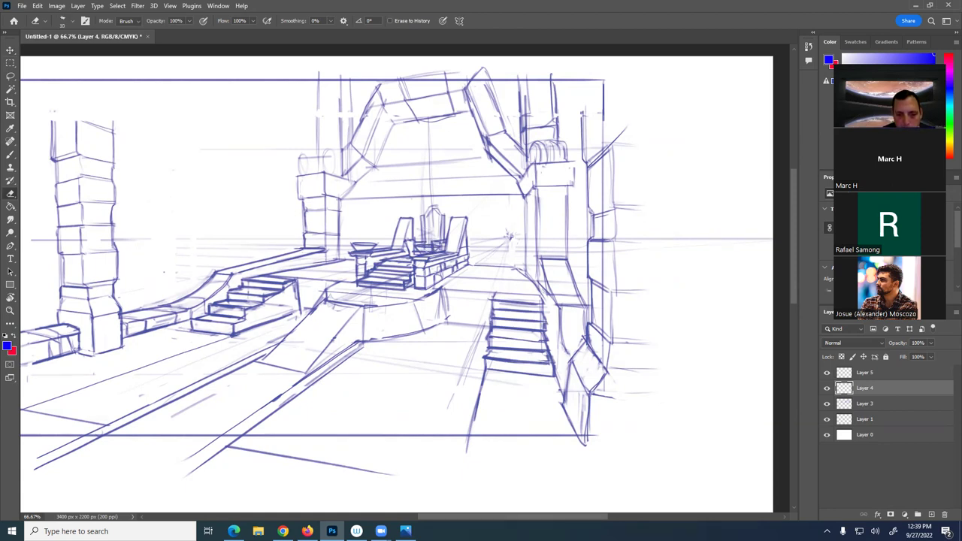
{"action": "left_click", "coordinate": [881, 403]}
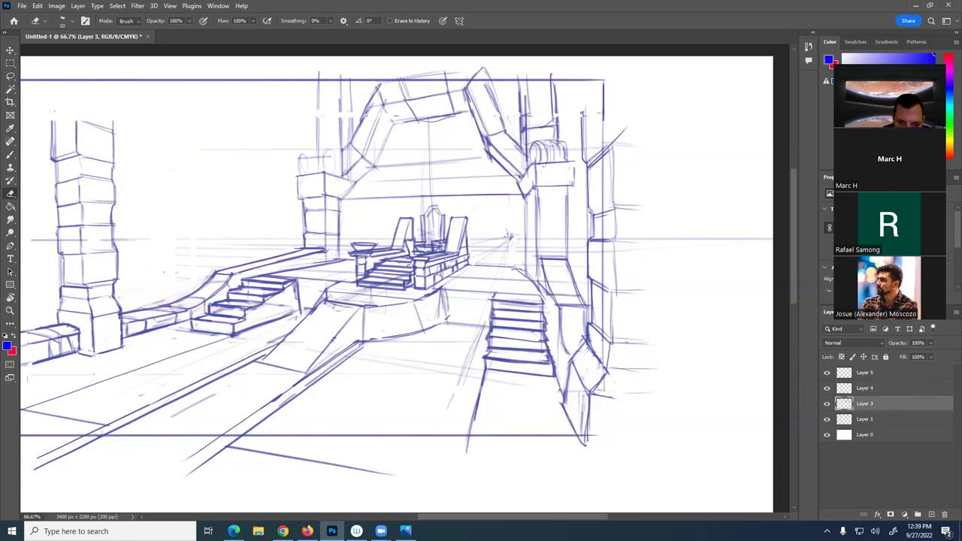
{"action": "left_click_drag", "start_coordinate": [424, 248], "coordinate": [434, 247]}
{"action": "left_click", "coordinate": [867, 388]}
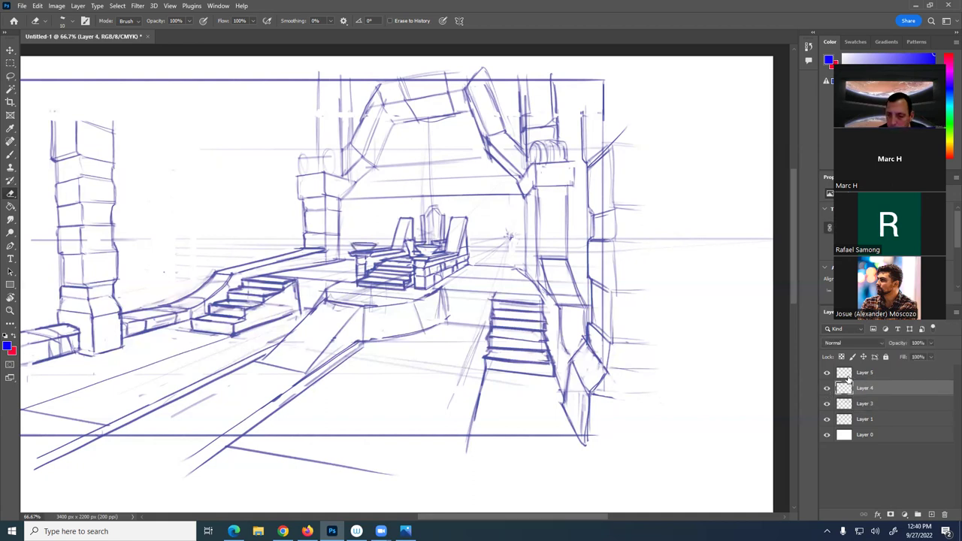
Widen the copied bowl on Layer 5 slightly with Free Transform
{"action": "left_click", "coordinate": [871, 374]}
{"action": "left_click", "coordinate": [880, 402]}
{"action": "left_click", "coordinate": [874, 376], "text": "shift"}
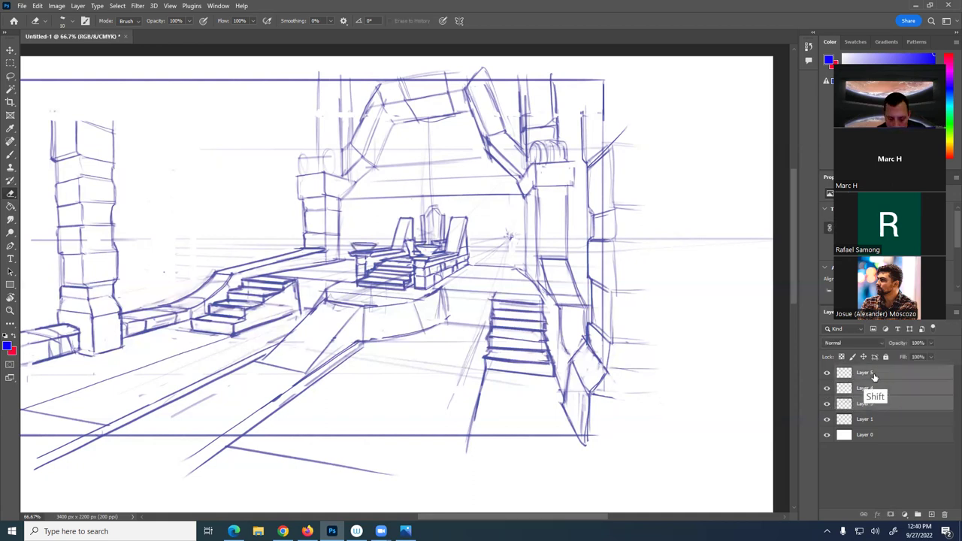
{"action": "left_click", "coordinate": [883, 373]}
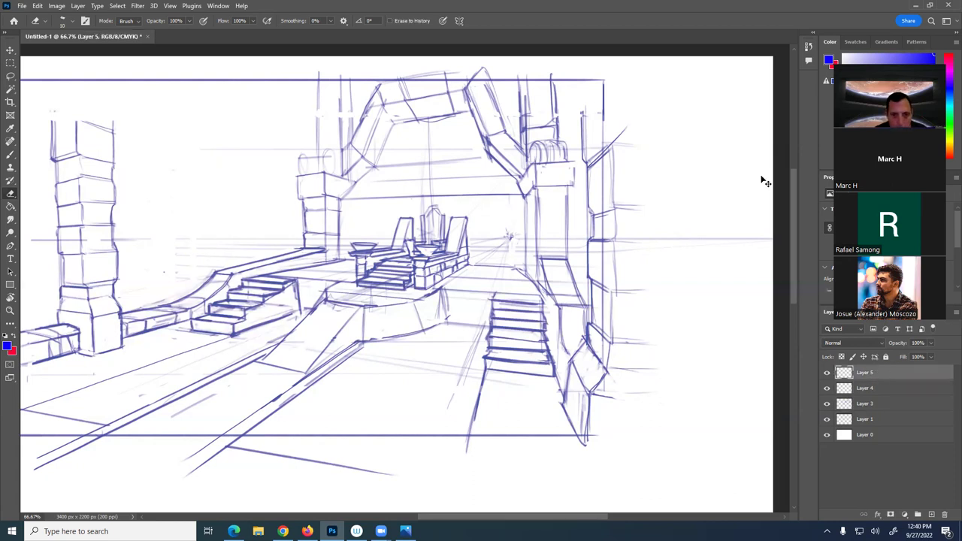
{"action": "key", "text": "ctrl+t"}
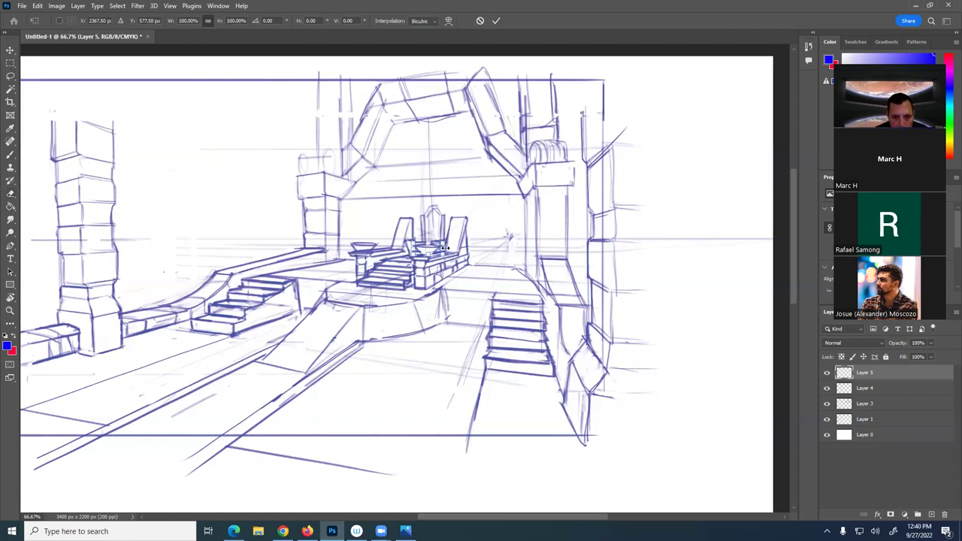
{"action": "left_click_drag", "start_coordinate": [445, 249], "coordinate": [448, 249]}
{"action": "key", "text": "Return"}
{"action": "key", "text": "e"}
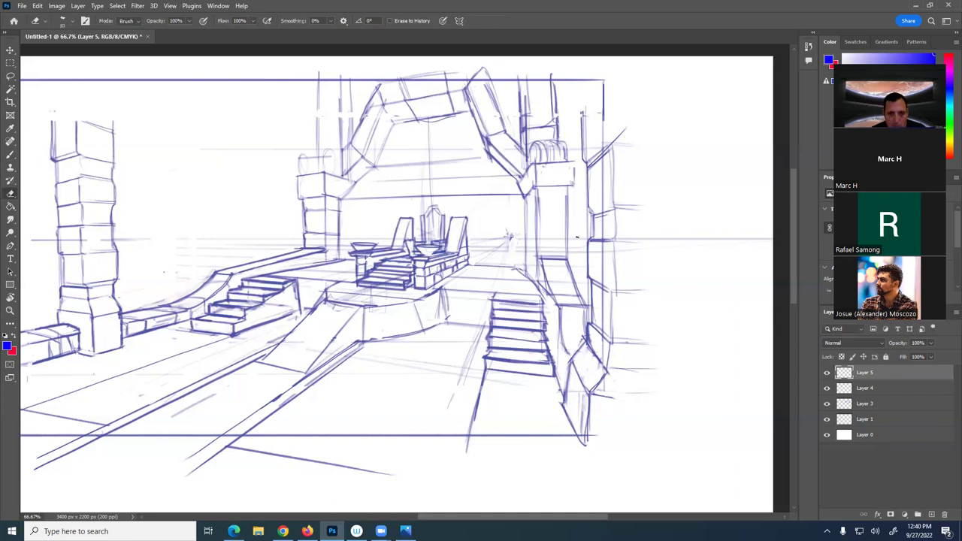
Merge Layer 5, Layer 4 and Layer 3 into one layer, keeping their artwork
{"action": "key", "text": "v"}
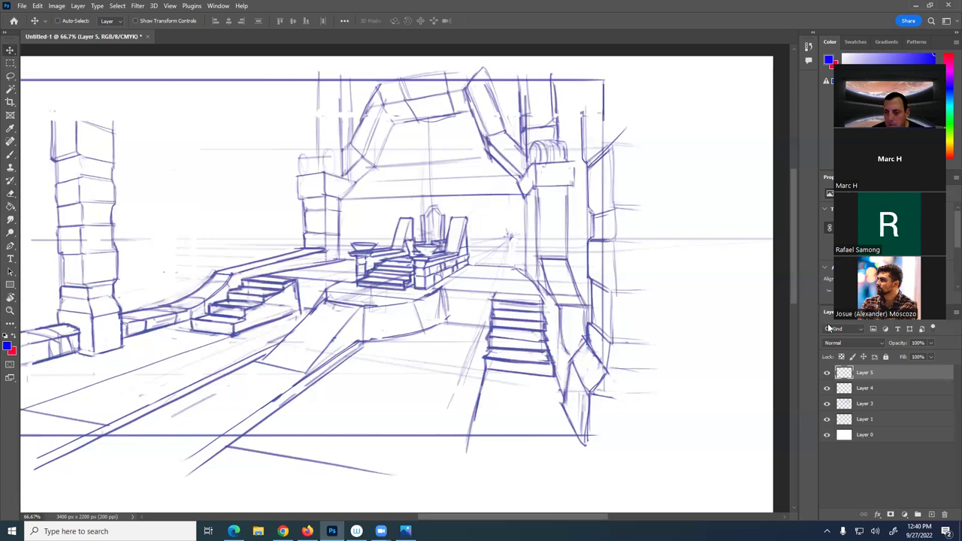
{"action": "left_click", "coordinate": [865, 388]}
{"action": "left_click", "coordinate": [865, 403], "text": "shift"}
{"action": "key", "text": "Delete"}
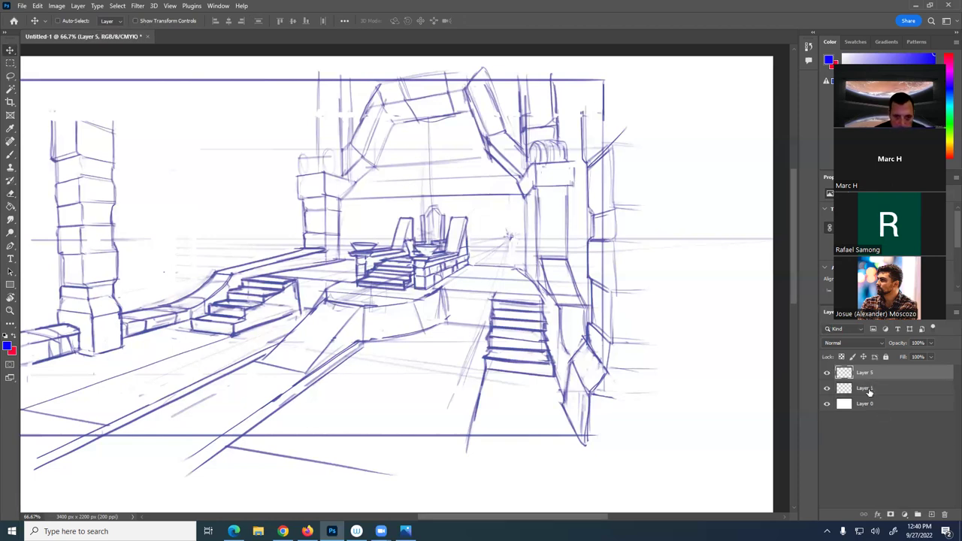
Select the left staircase with the Lasso, shift it slightly left toward the low wall, and clear the selection
{"action": "key", "text": "b"}
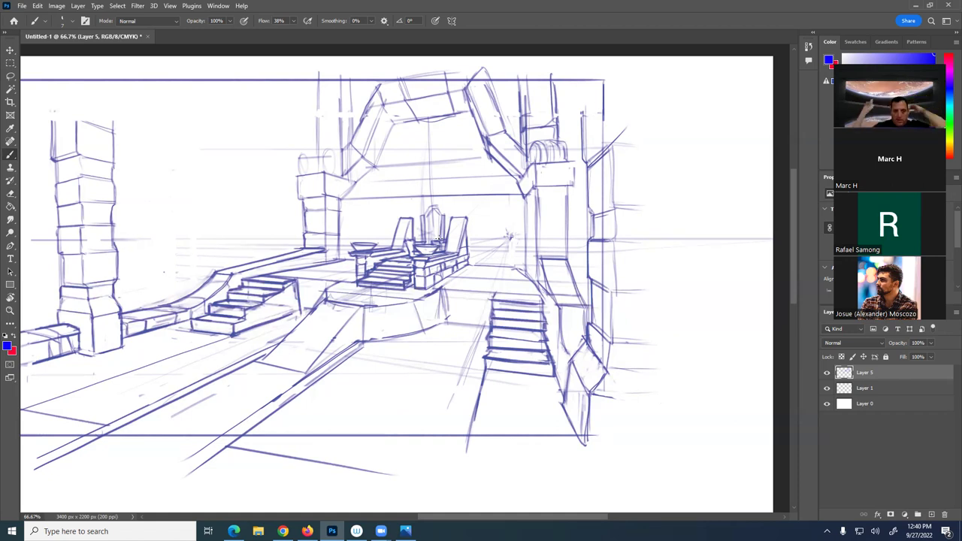
{"action": "key", "text": "ctrl+minus"}
{"action": "scroll", "coordinate": [361, 305], "scroll_direction": "left", "scroll_amount": 4}
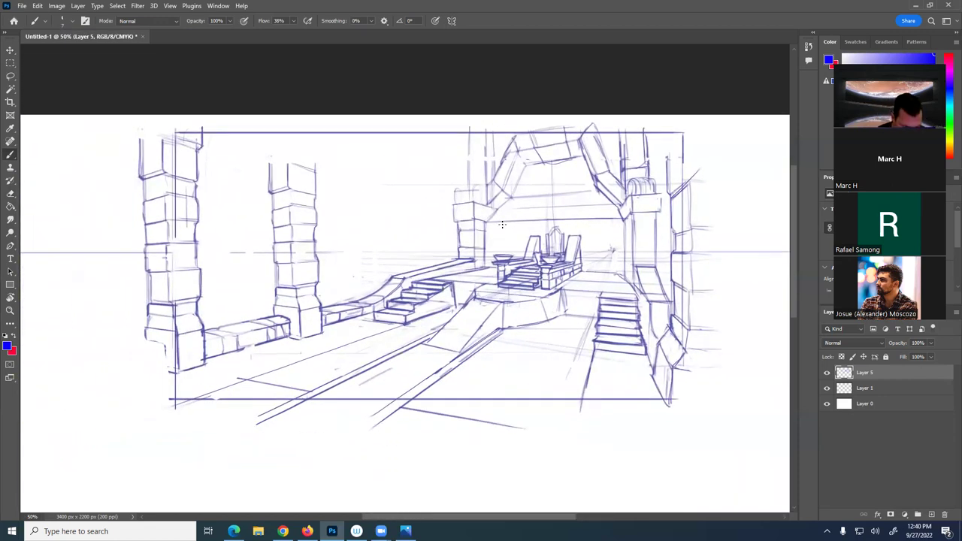
{"action": "key", "text": "e"}
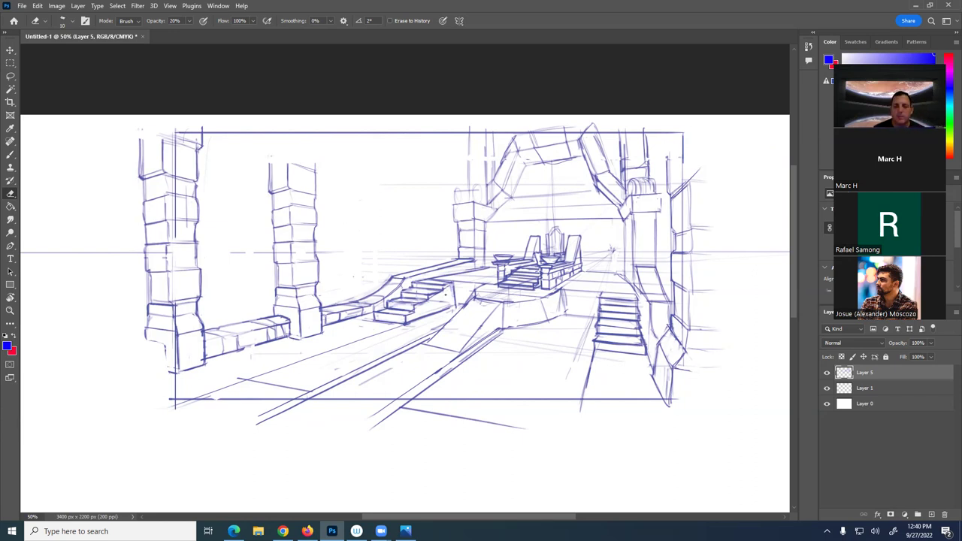
{"action": "key", "text": "b"}
{"action": "left_click_drag", "start_coordinate": [551, 416], "coordinate": [549, 396]}
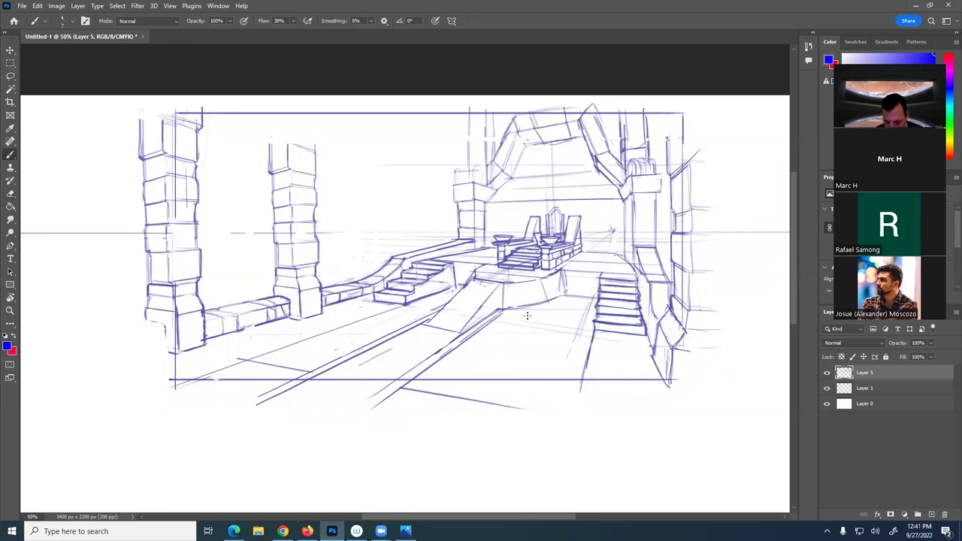
{"action": "key", "text": "l"}
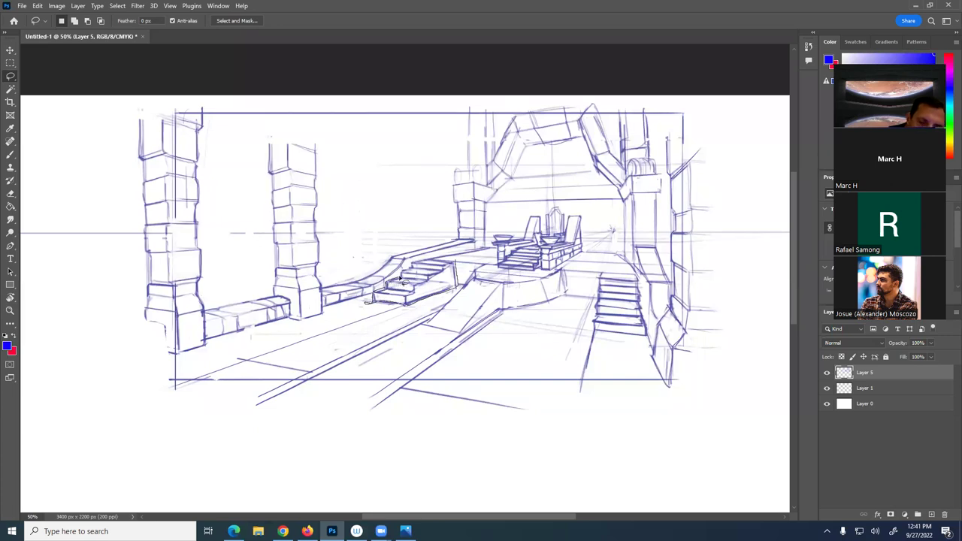
{"action": "mouse_move", "coordinate": [413, 264]}
{"action": "left_mouse_down"}
{"action": "mouse_move", "coordinate": [444, 261]}
{"action": "mouse_move", "coordinate": [406, 263]}
{"action": "left_mouse_up"}
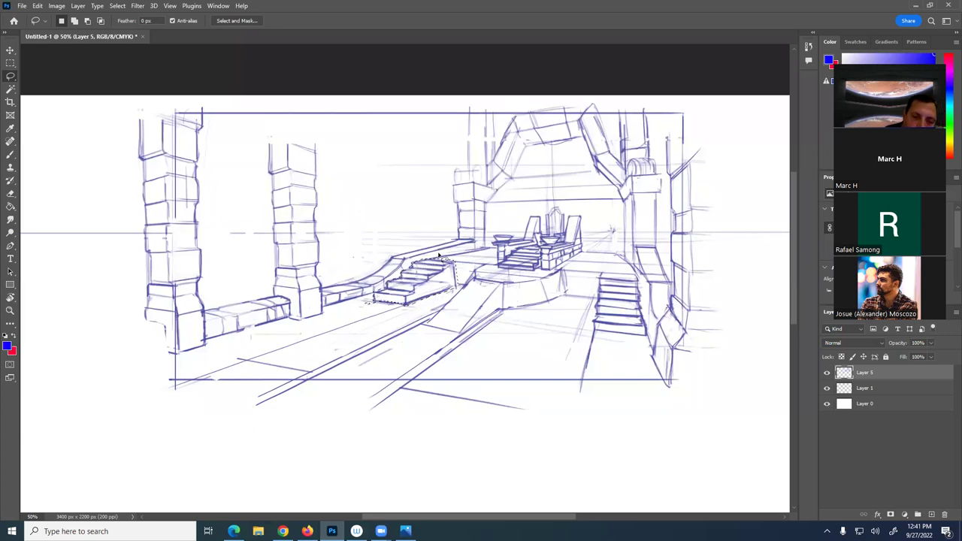
{"action": "key", "text": "v"}
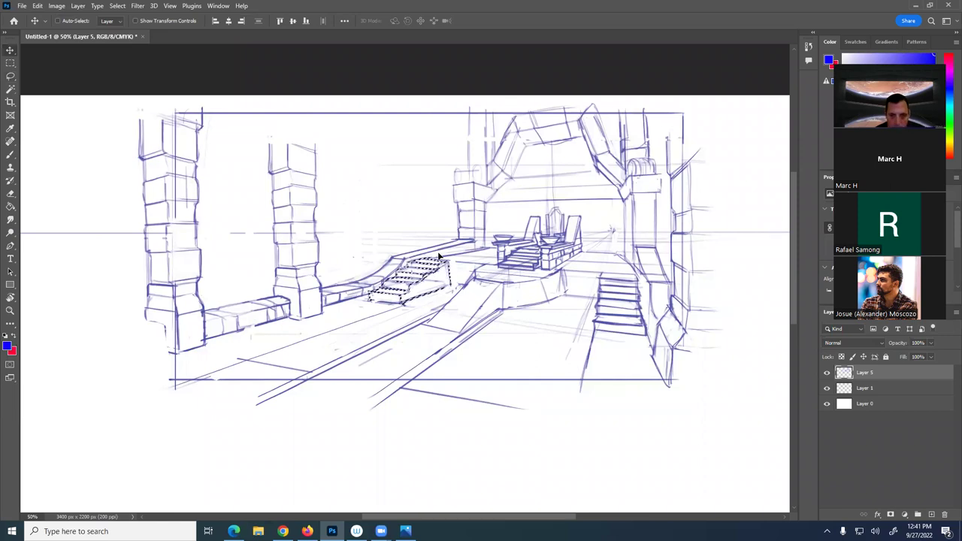
{"action": "key", "text": "ctrl+d"}
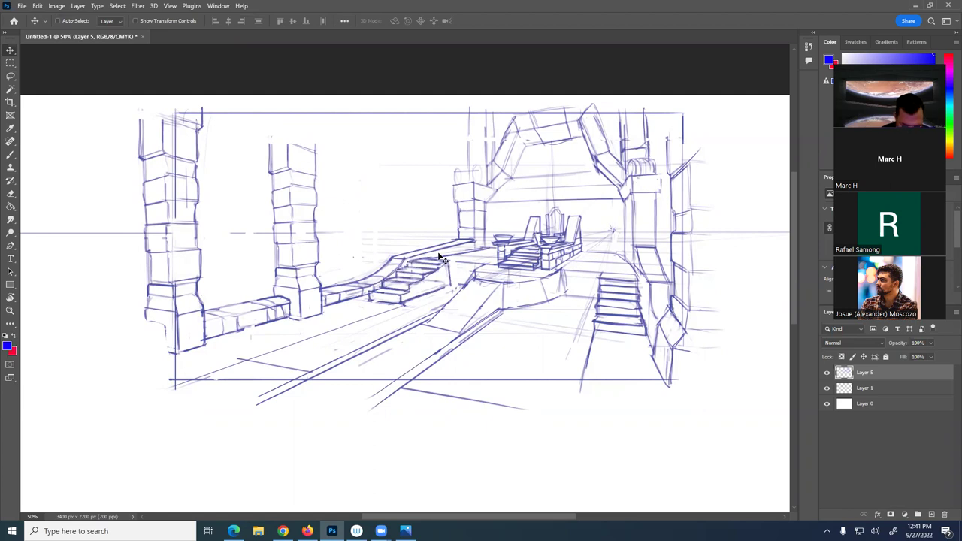
Erase the long floor line below the low wall and redraw it from the left staircase to the frame's lower-left corner
{"action": "key", "text": "b"}
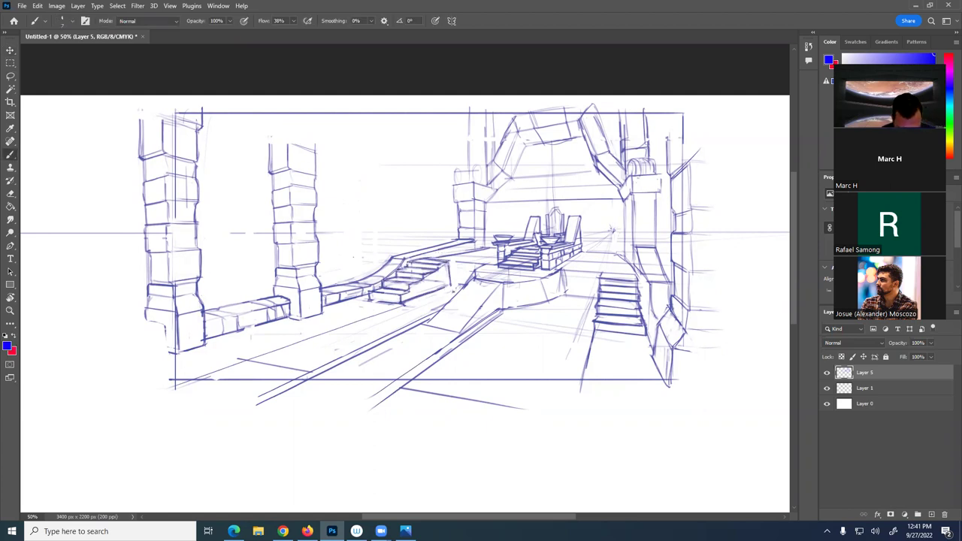
{"action": "key", "text": "e"}
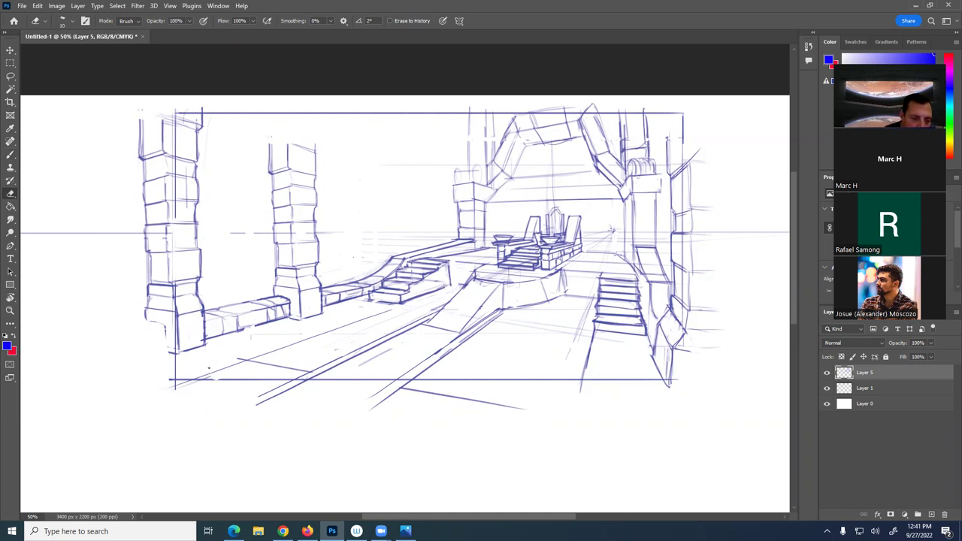
{"action": "key", "text": "ctrl+z"}
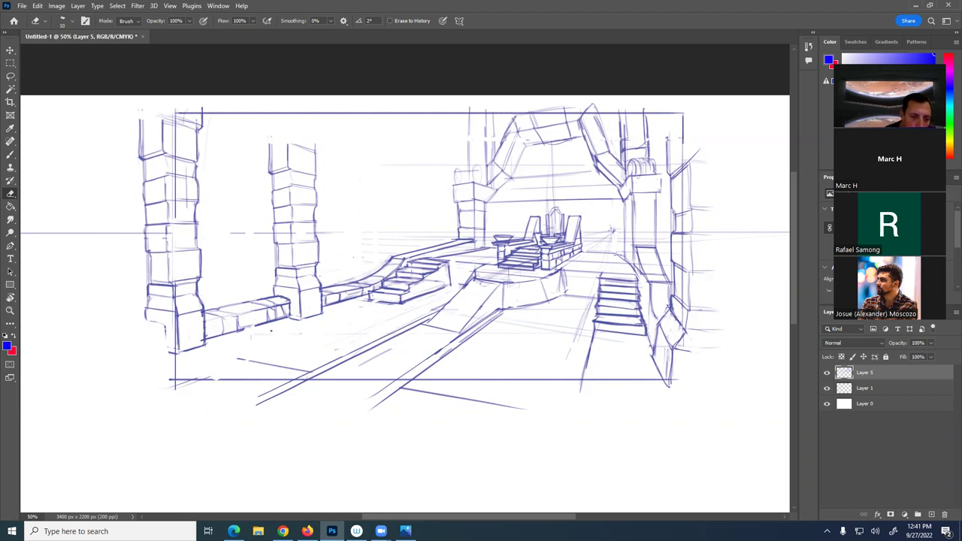
{"action": "key", "text": "b"}
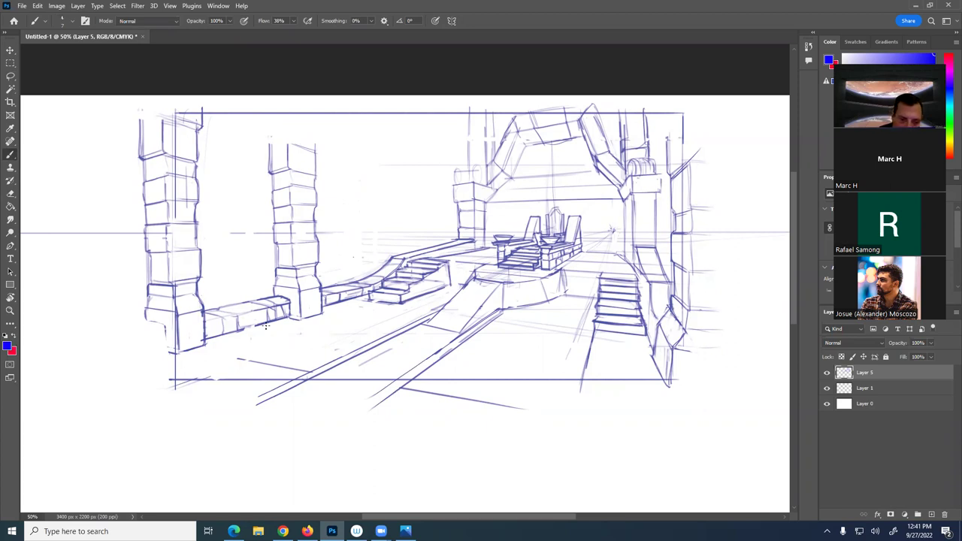
{"action": "left_click_drag", "start_coordinate": [450, 280], "coordinate": [190, 379]}
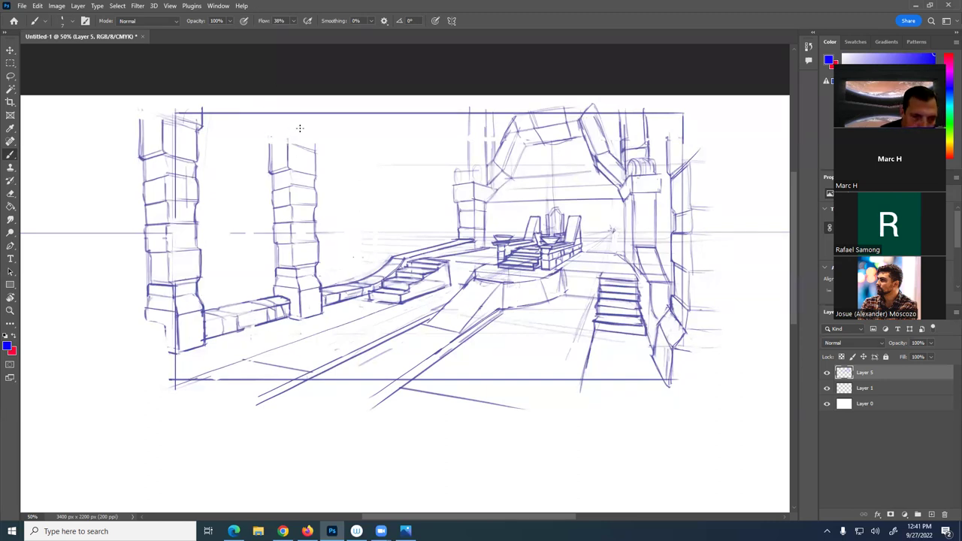
Sketch a wider top block on the second column from the left, extending it up to the frame's top edge
{"action": "mouse_move", "coordinate": [289, 139]}
{"action": "left_mouse_down"}
{"action": "mouse_move", "coordinate": [317, 155]}
{"action": "mouse_move", "coordinate": [319, 142]}
{"action": "mouse_move", "coordinate": [290, 139]}
{"action": "mouse_move", "coordinate": [316, 146]}
{"action": "mouse_move", "coordinate": [295, 138]}
{"action": "mouse_move", "coordinate": [317, 143]}
{"action": "mouse_move", "coordinate": [318, 111]}
{"action": "mouse_move", "coordinate": [318, 141]}
{"action": "left_mouse_up"}
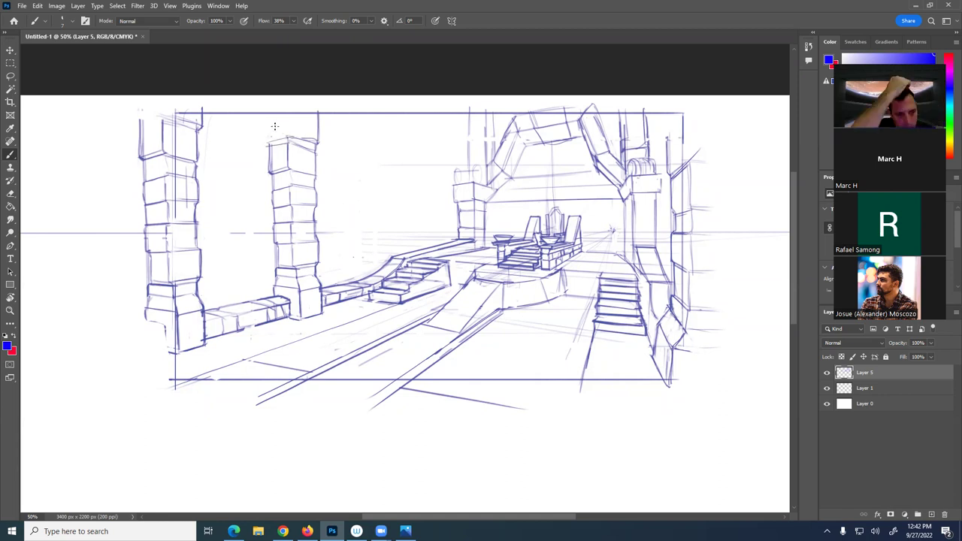
{"action": "left_click_drag", "start_coordinate": [415, 296], "coordinate": [523, 311]}
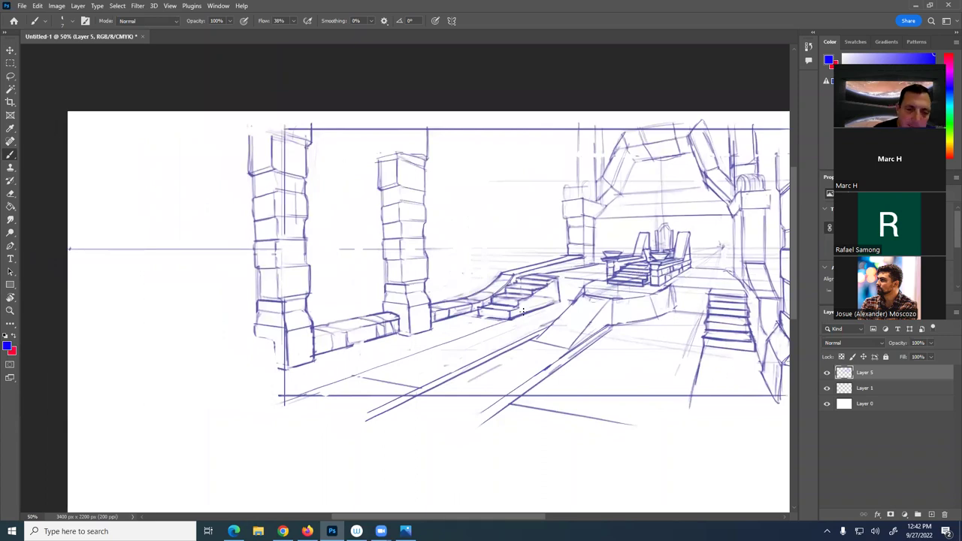
{"action": "left_click_drag", "start_coordinate": [374, 138], "coordinate": [375, 162]}
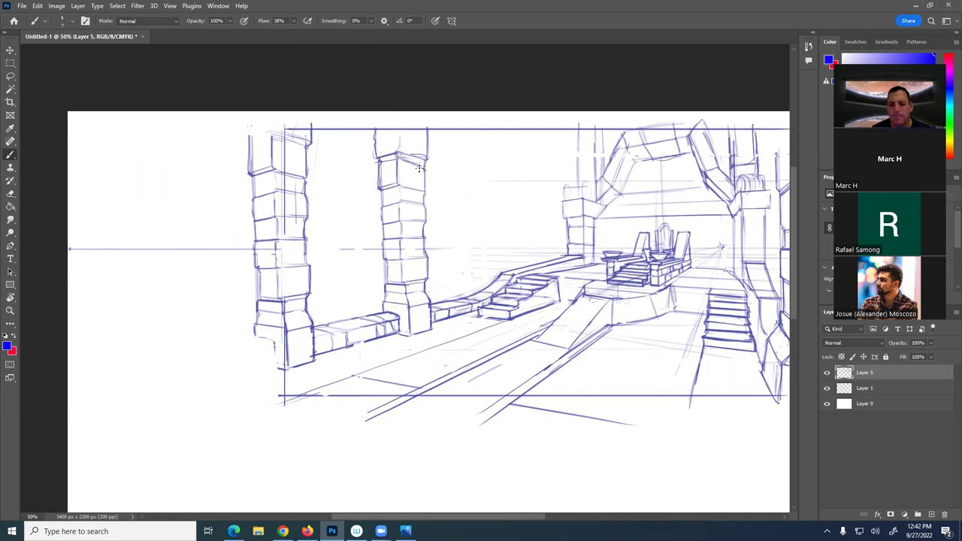
Draw two converging perspective lines from the back-left column's capital across the second column to the foreground column
{"action": "left_click_drag", "start_coordinate": [461, 415], "coordinate": [458, 416]}
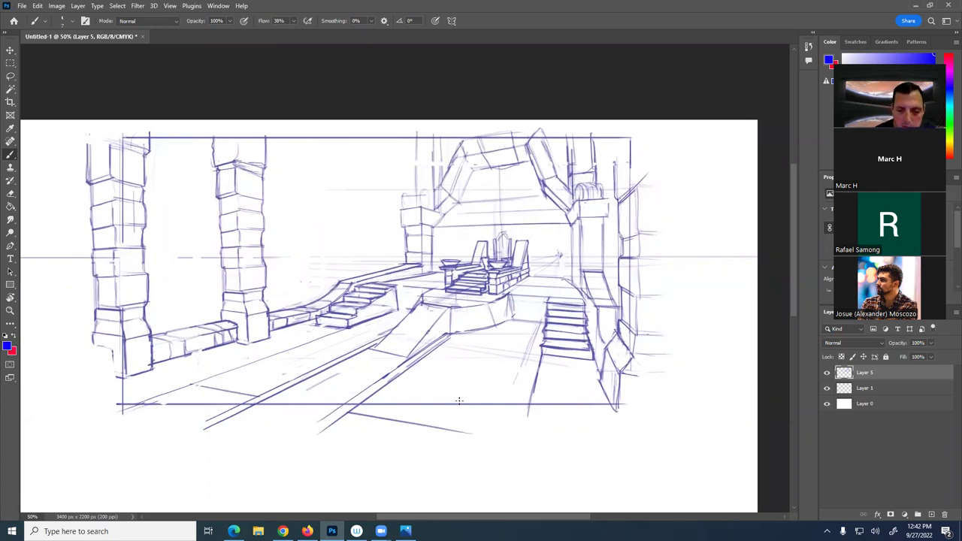
{"action": "mouse_move", "coordinate": [403, 221]}
{"action": "left_mouse_down"}
{"action": "mouse_move", "coordinate": [268, 197]}
{"action": "mouse_move", "coordinate": [221, 178]}
{"action": "mouse_move", "coordinate": [218, 190]}
{"action": "mouse_move", "coordinate": [153, 178]}
{"action": "left_mouse_up"}
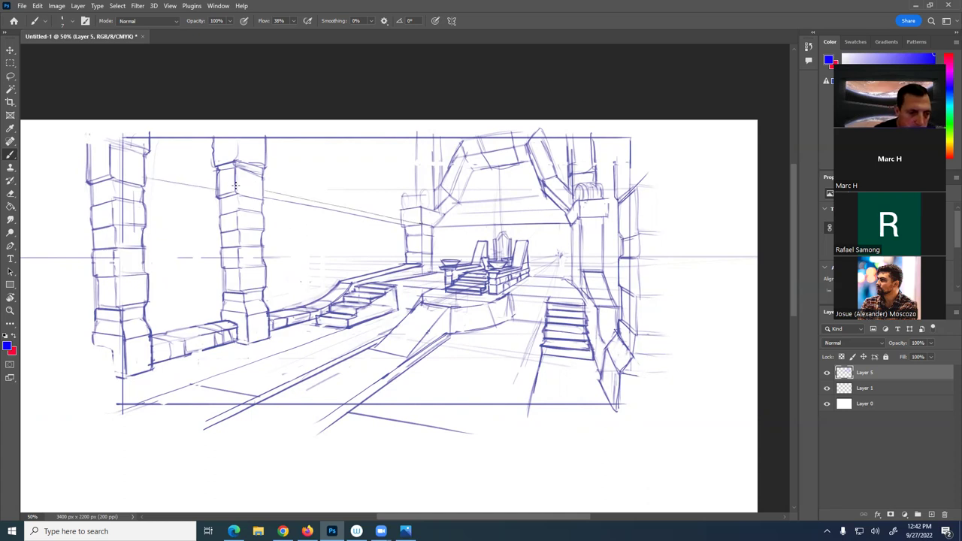
{"action": "left_click_drag", "start_coordinate": [235, 185], "coordinate": [139, 166]}
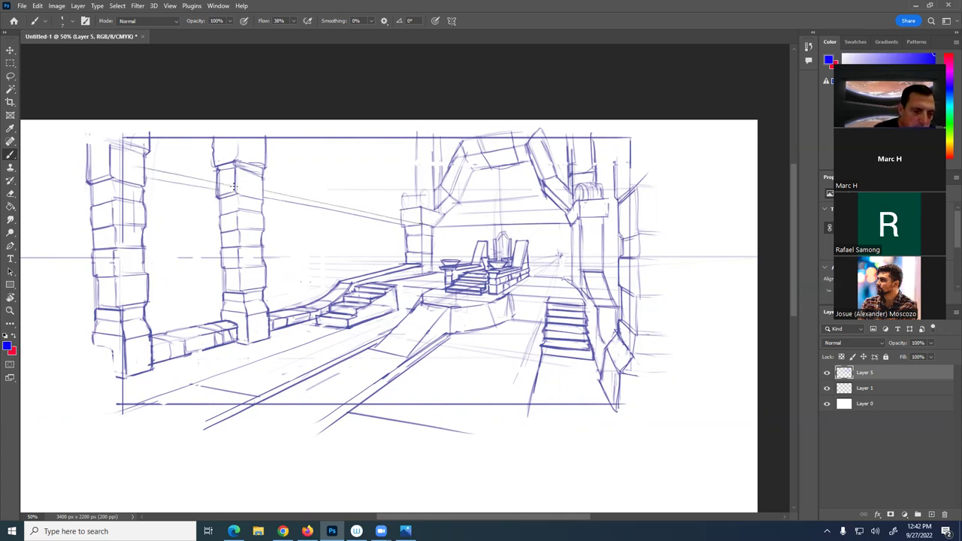
Sketch a beam between the two left columns and continue its upper and lower edges toward the back-left column's capital
{"action": "left_click_drag", "start_coordinate": [229, 188], "coordinate": [210, 192]}
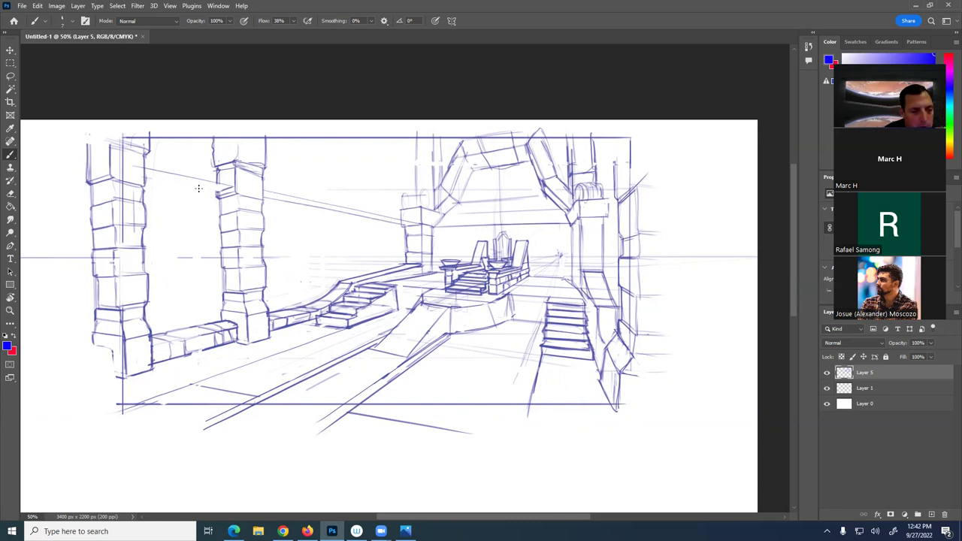
{"action": "left_click_drag", "start_coordinate": [213, 192], "coordinate": [141, 175]}
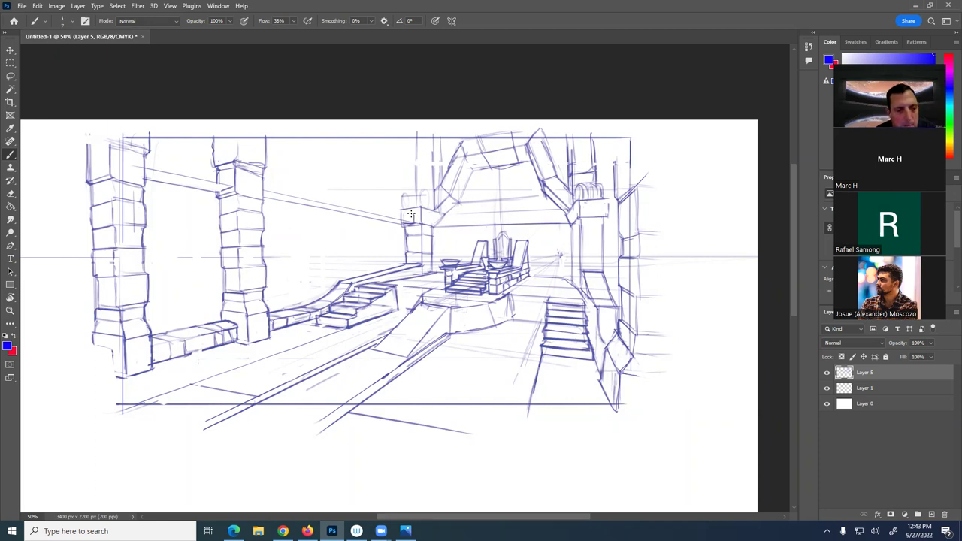
{"action": "left_click_drag", "start_coordinate": [411, 215], "coordinate": [265, 173]}
{"action": "left_click_drag", "start_coordinate": [147, 144], "coordinate": [224, 163]}
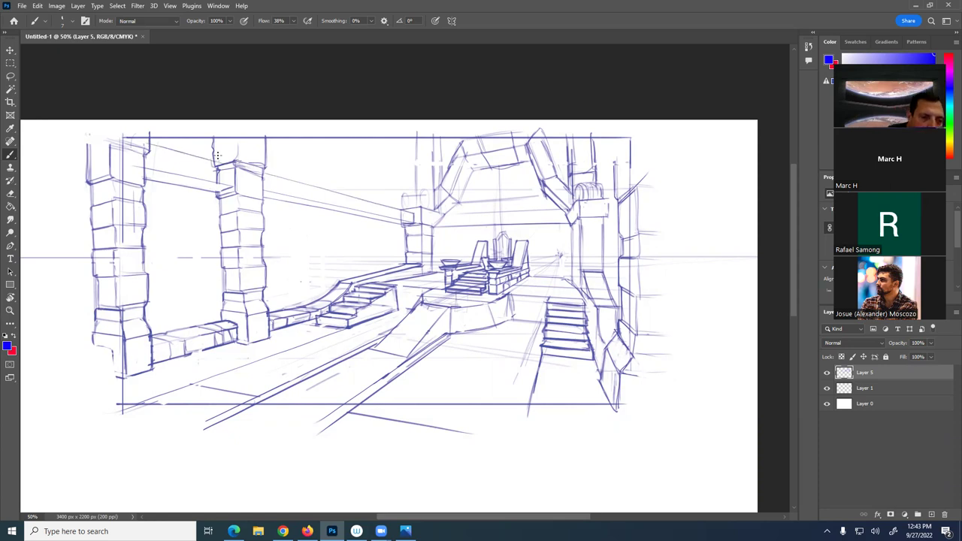
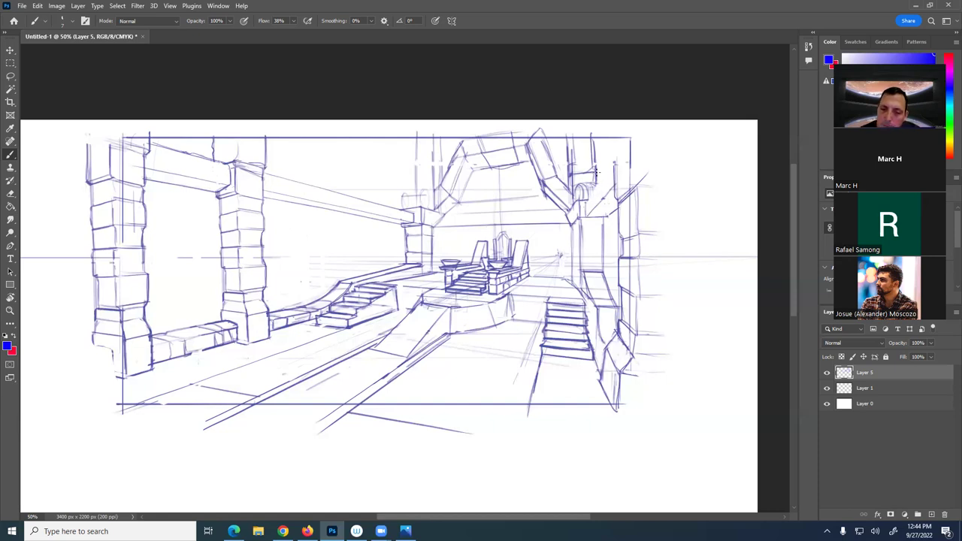
Sketch a diagonal brace rising from the back-right column's capital and redraw the capital's horizontal edges beneath it
{"action": "mouse_move", "coordinate": [600, 189]}
{"action": "left_mouse_down"}
{"action": "mouse_move", "coordinate": [594, 182]}
{"action": "mouse_move", "coordinate": [586, 202]}
{"action": "left_mouse_up"}
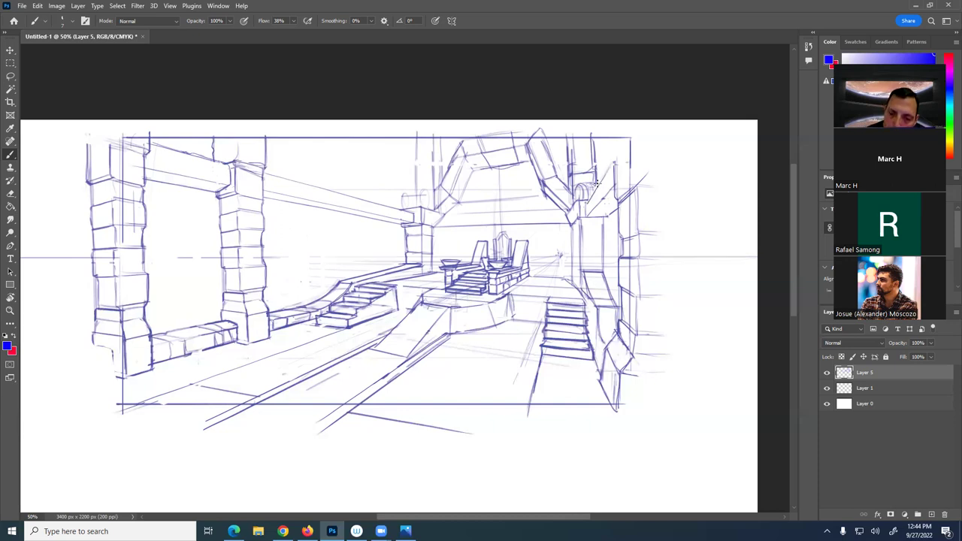
{"action": "left_click_drag", "start_coordinate": [590, 213], "coordinate": [614, 162]}
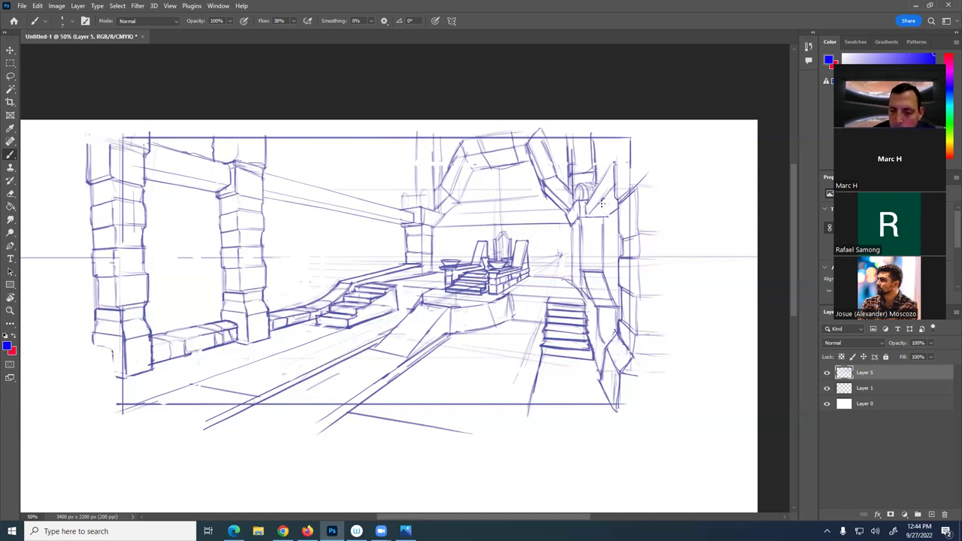
{"action": "left_click_drag", "start_coordinate": [605, 213], "coordinate": [586, 212]}
{"action": "key", "text": "ctrl+z"}
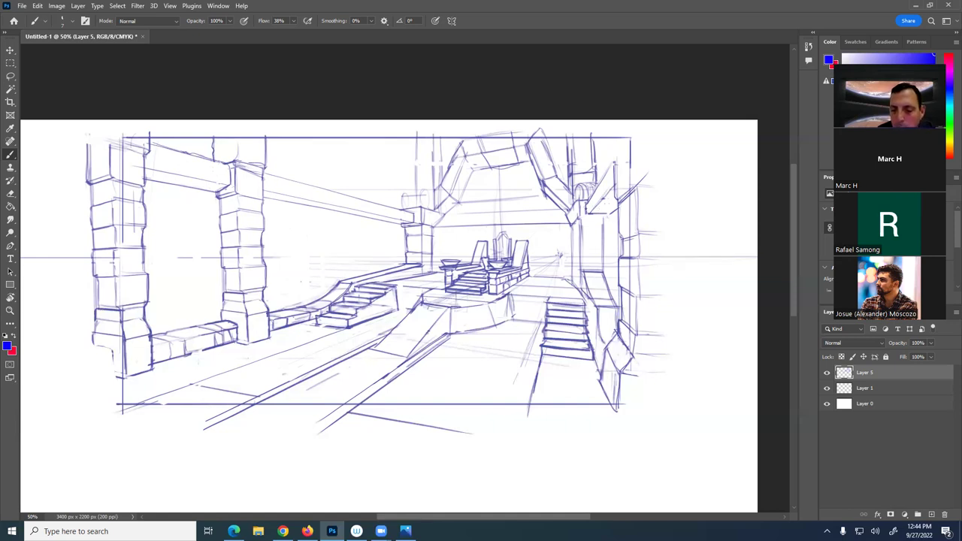
{"action": "left_click_drag", "start_coordinate": [598, 218], "coordinate": [573, 220]}
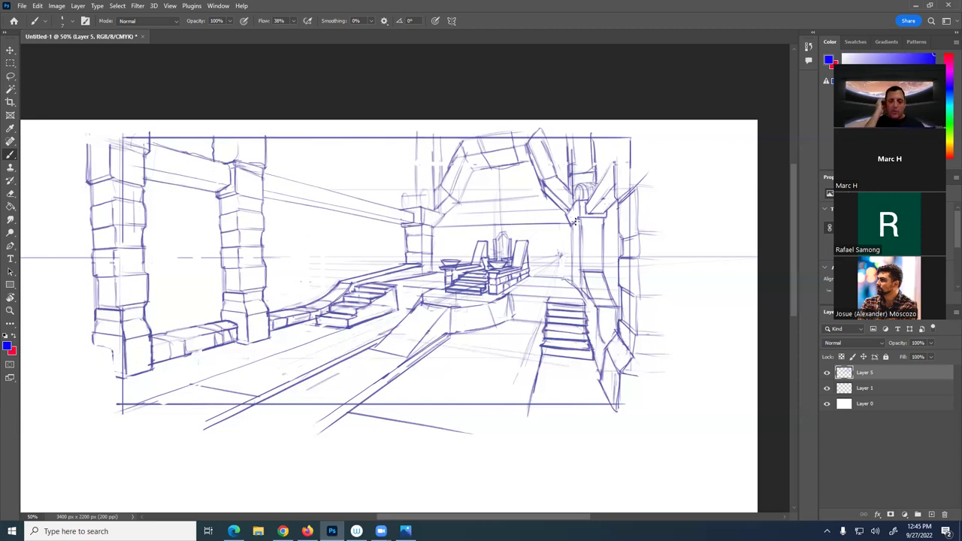
Divide the back-right column's shaft into blocks, define the floor edge beside it, and sketch stacked blocks on the upper back-left column
{"action": "left_click_drag", "start_coordinate": [570, 363], "coordinate": [611, 351]}
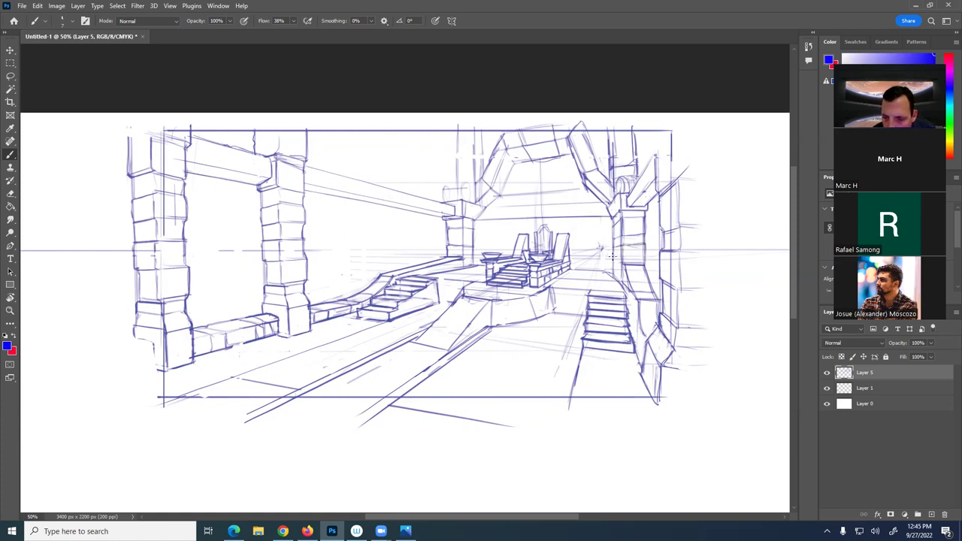
{"action": "left_click_drag", "start_coordinate": [616, 257], "coordinate": [618, 280]}
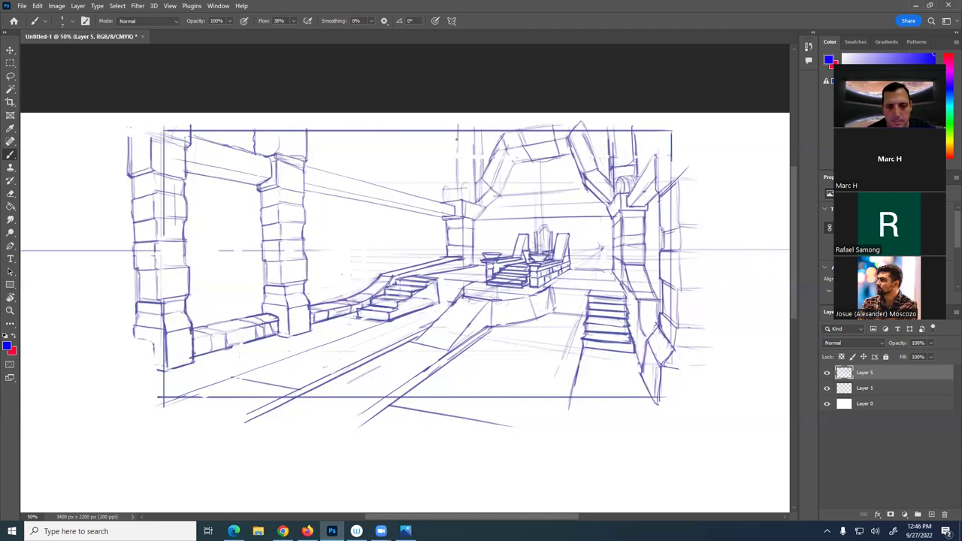
{"action": "left_click_drag", "start_coordinate": [456, 134], "coordinate": [456, 160]}
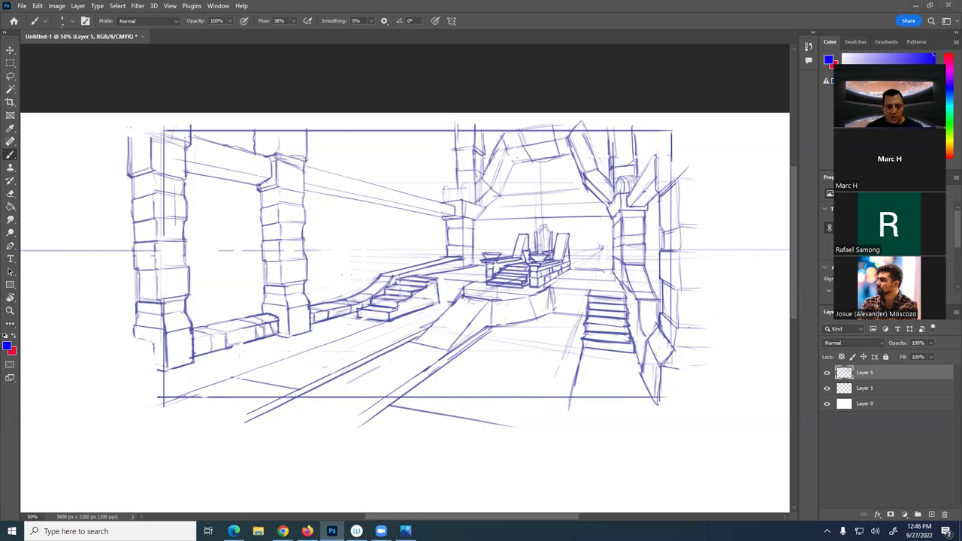
Switch to the Photos viewer, browse the temple, columned hall, stone-face and carved-statue references, and return to the Photoshop sketch
{"action": "key", "text": "alt+Tab"}
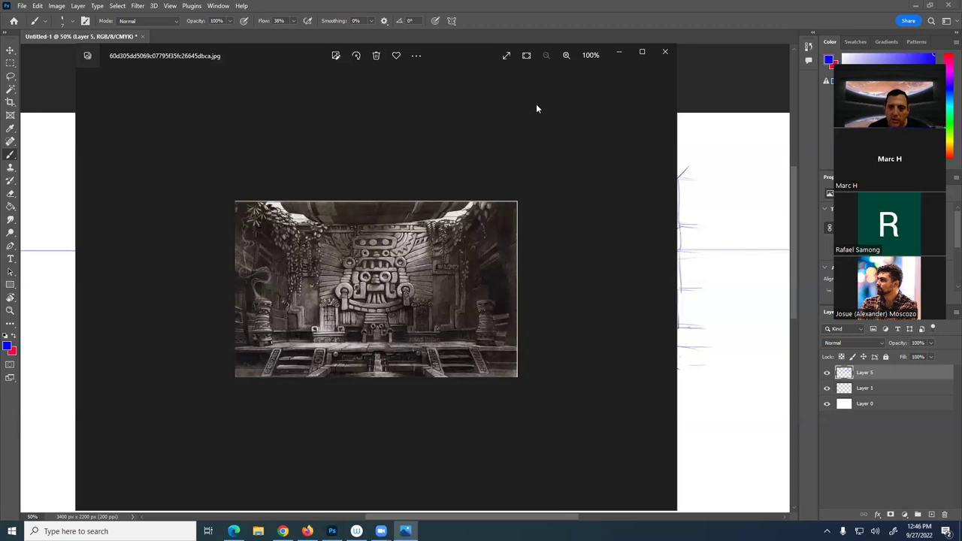
{"action": "scroll", "coordinate": [616, 172], "scroll_direction": "up", "scroll_amount": 4}
{"action": "scroll", "coordinate": [617, 172], "scroll_direction": "down", "scroll_amount": 3}
{"action": "left_click", "coordinate": [660, 289]}
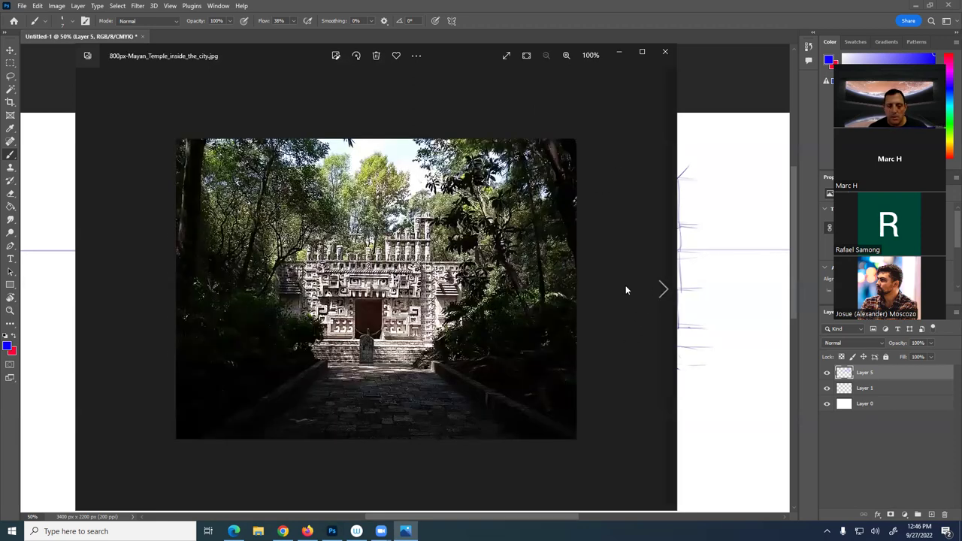
{"action": "left_click", "coordinate": [88, 293]}
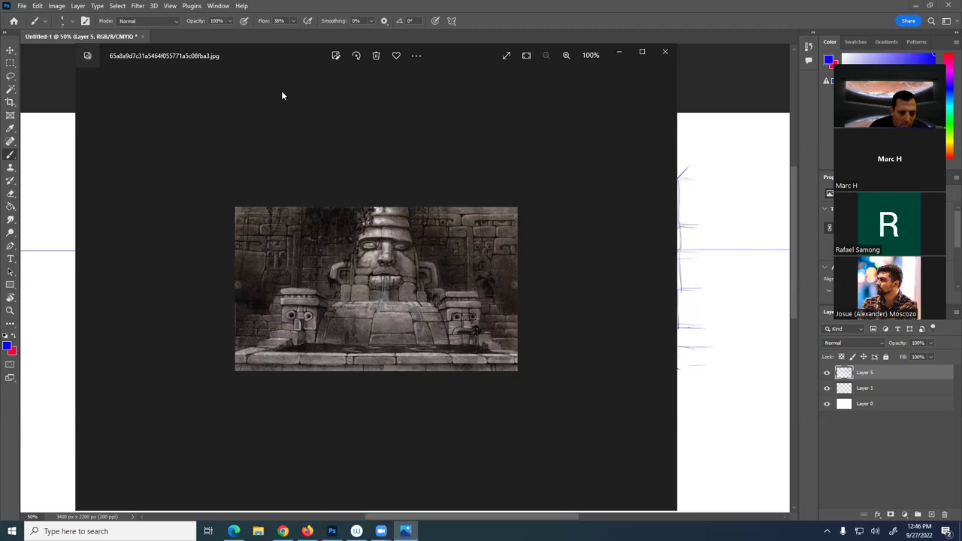
{"action": "mouse_move", "coordinate": [655, 293]}
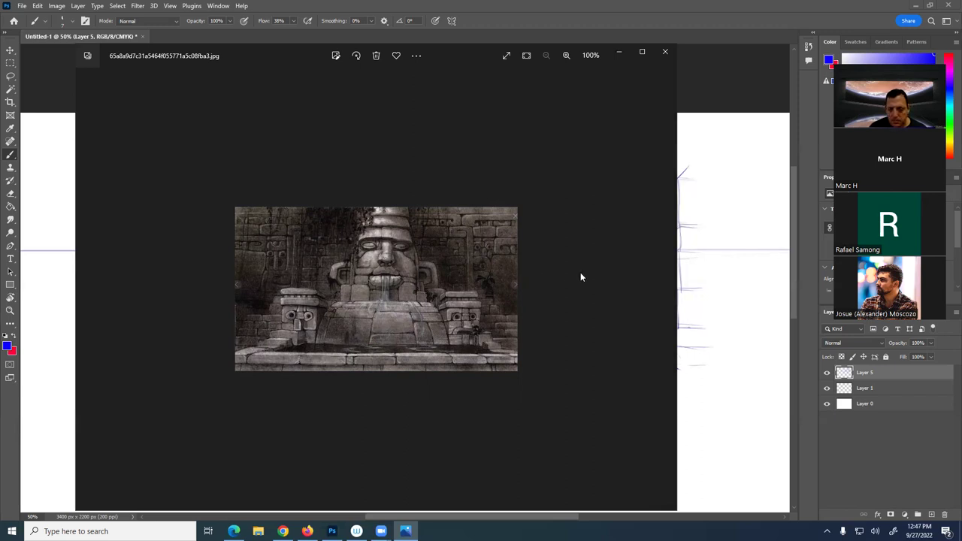
{"action": "left_click", "coordinate": [663, 288]}
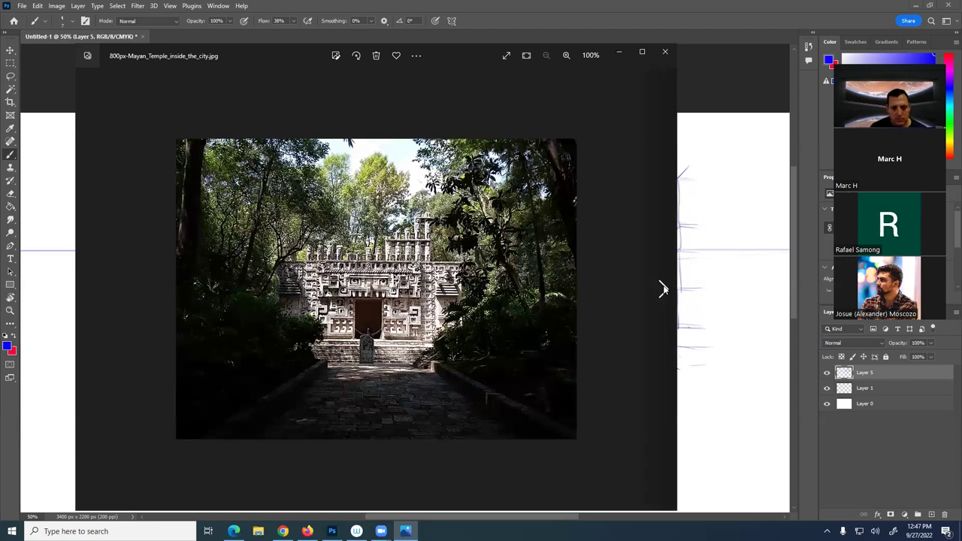
{"action": "left_click", "coordinate": [662, 289]}
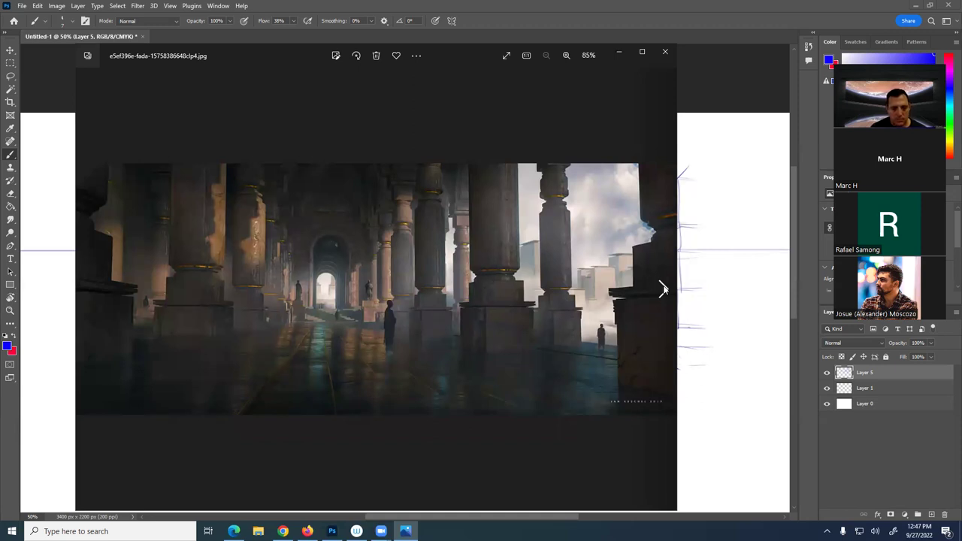
{"action": "left_click", "coordinate": [662, 289]}
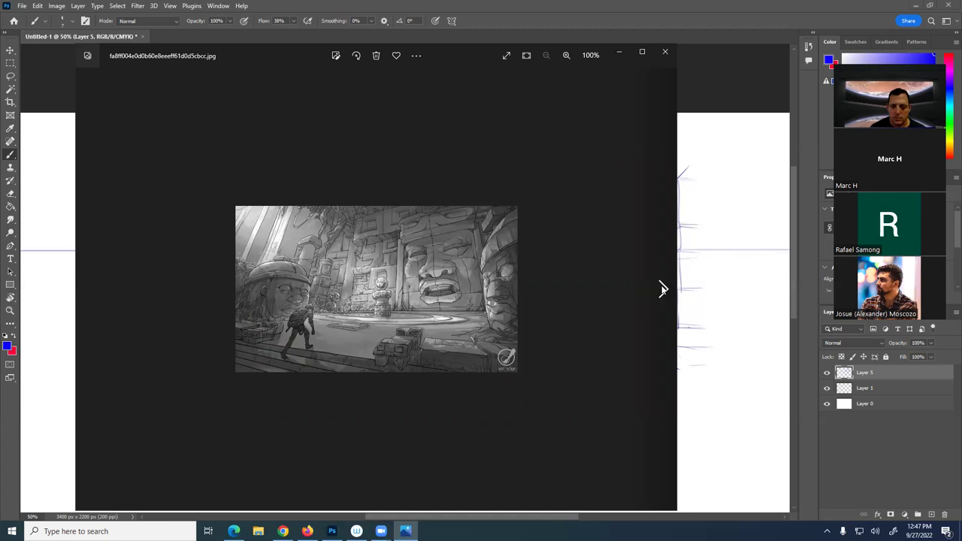
{"action": "left_click", "coordinate": [663, 289]}
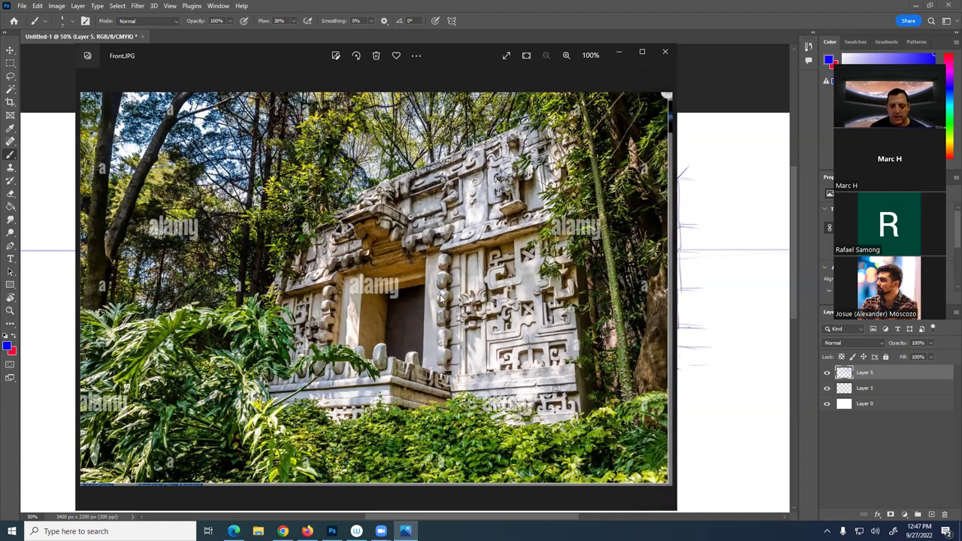
{"action": "left_click", "coordinate": [663, 289]}
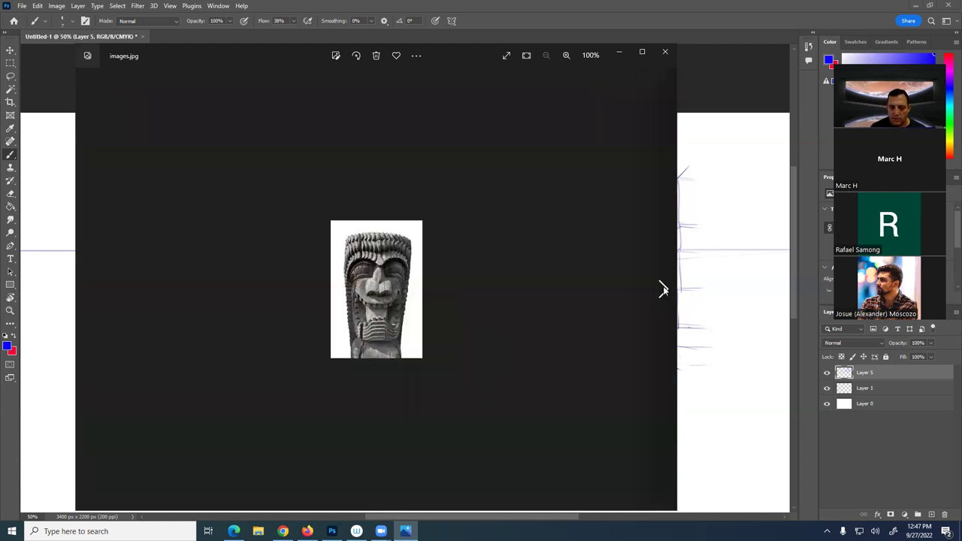
{"action": "left_click", "coordinate": [663, 288]}
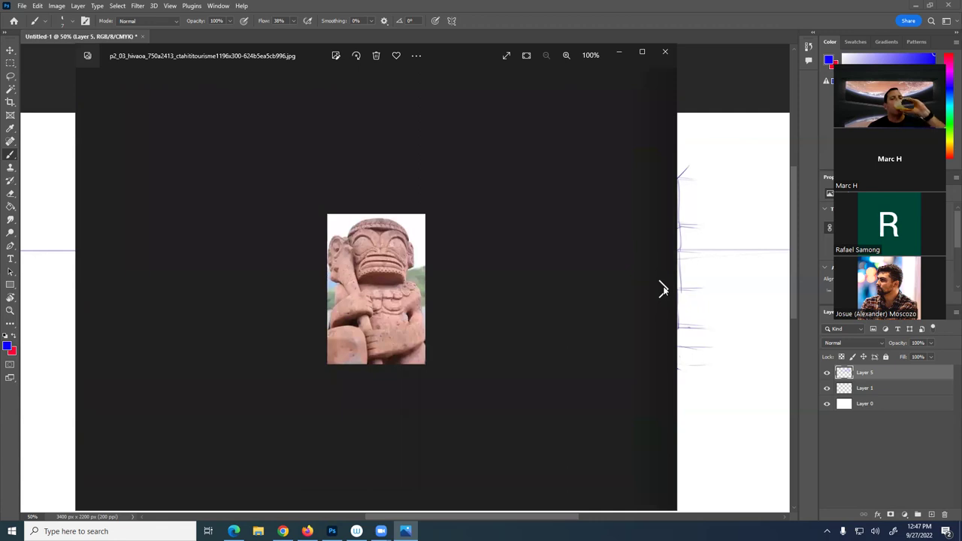
{"action": "left_click", "coordinate": [662, 289]}
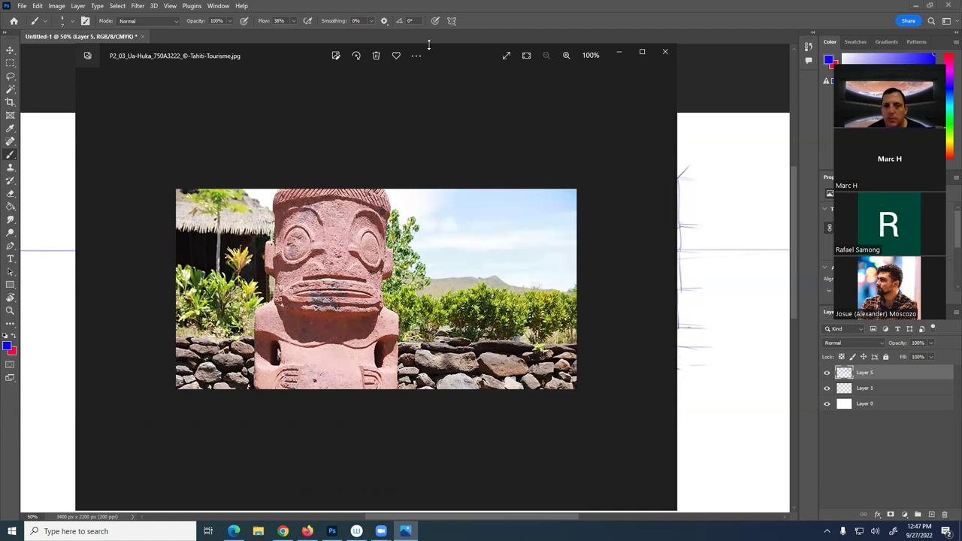
{"action": "left_click_drag", "start_coordinate": [429, 44], "coordinate": [430, 36]}
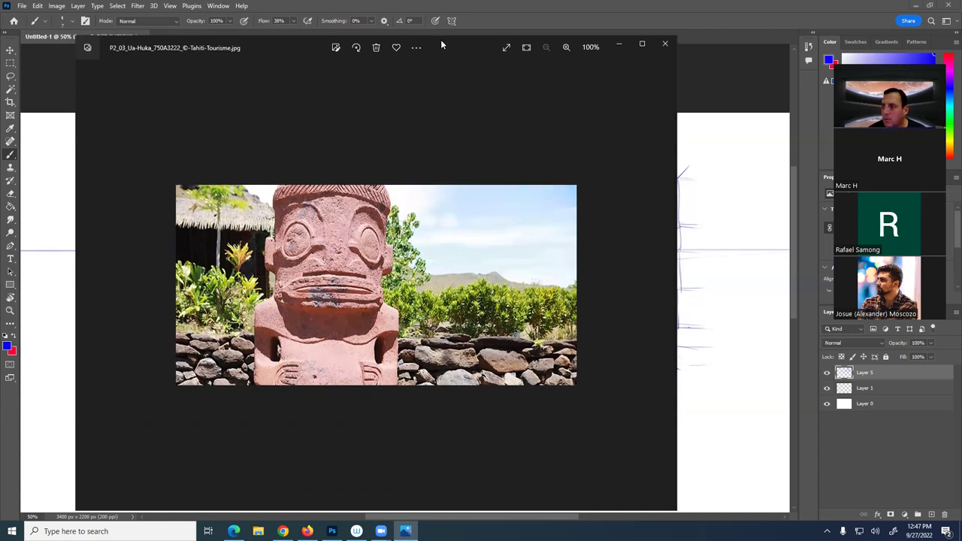
{"action": "key", "text": "alt+Tab"}
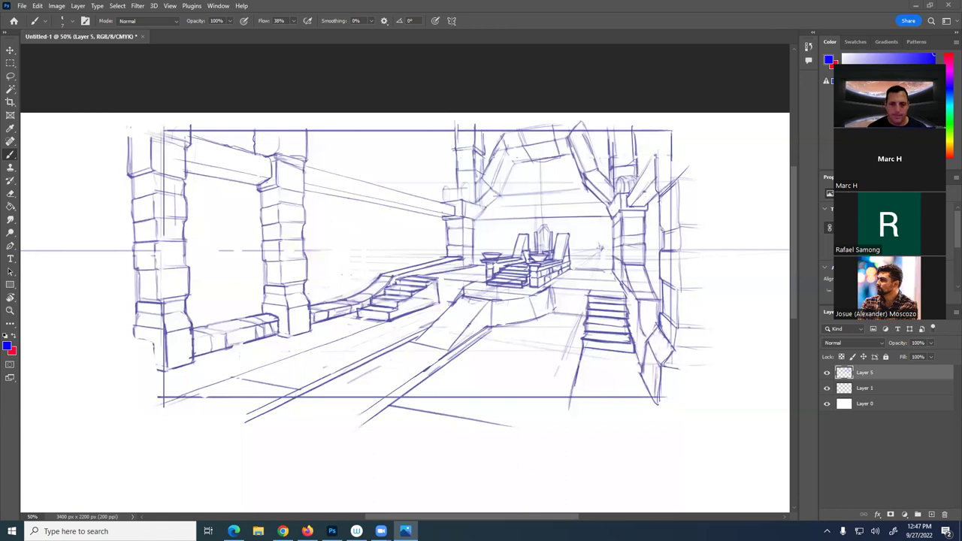
Sketch block divisions on the upper back-right column and strengthen the diagonal brace with the vertical wall edge beside it
{"action": "left_click_drag", "start_coordinate": [698, 433], "coordinate": [672, 419]}
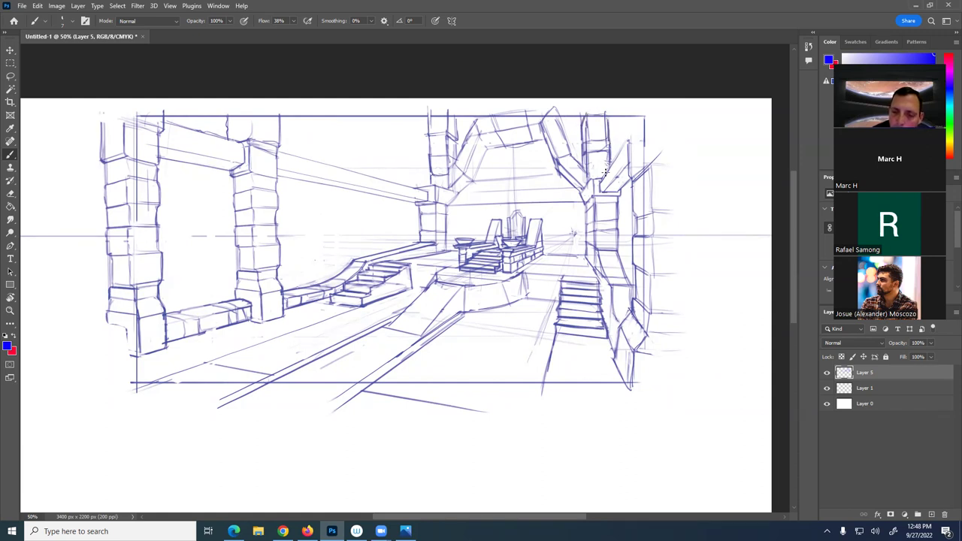
{"action": "mouse_move", "coordinate": [615, 161]}
{"action": "left_mouse_down"}
{"action": "mouse_move", "coordinate": [625, 129]}
{"action": "mouse_move", "coordinate": [629, 154]}
{"action": "mouse_move", "coordinate": [627, 131]}
{"action": "mouse_move", "coordinate": [640, 120]}
{"action": "mouse_move", "coordinate": [629, 133]}
{"action": "mouse_move", "coordinate": [630, 107]}
{"action": "mouse_move", "coordinate": [641, 177]}
{"action": "left_mouse_up"}
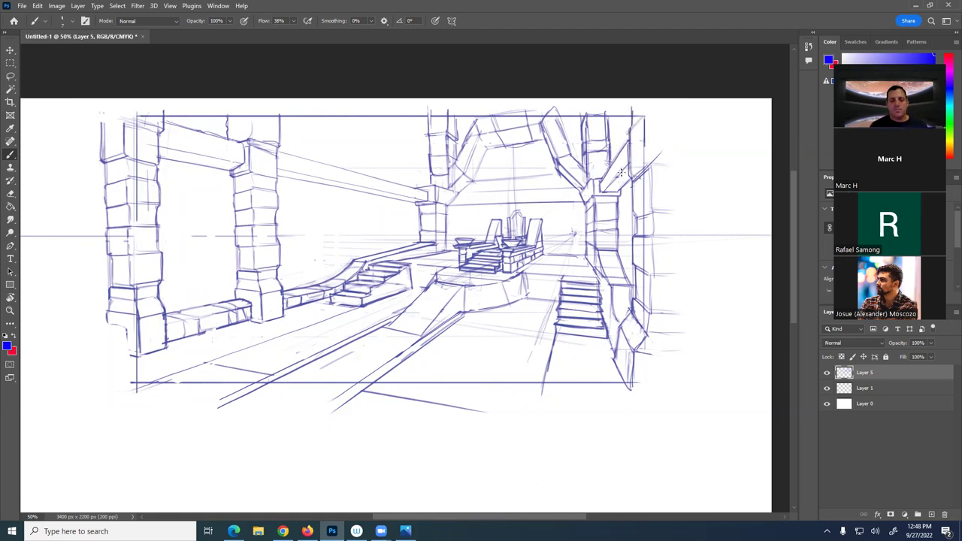
Divide the beam across the left columns into stone blocks with vertical joints and uneven top edges from foreground to back
{"action": "scroll", "coordinate": [621, 172], "scroll_direction": "left", "scroll_amount": 5}
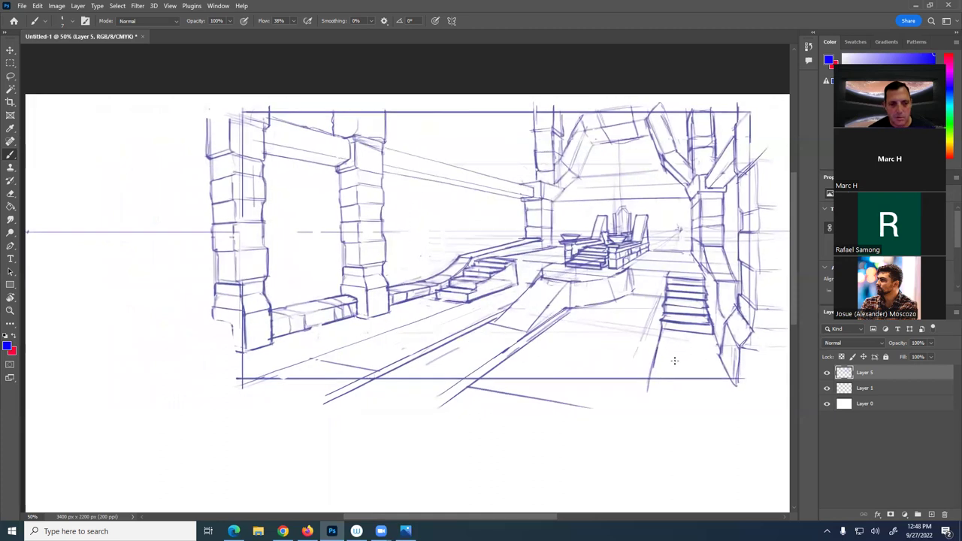
{"action": "left_click_drag", "start_coordinate": [402, 171], "coordinate": [404, 150]}
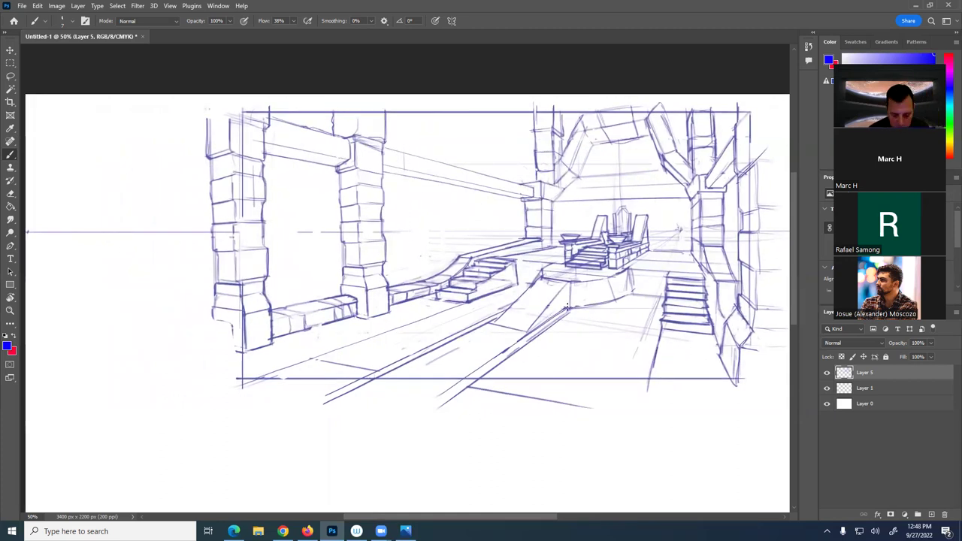
{"action": "scroll", "coordinate": [572, 359], "scroll_direction": "left", "scroll_amount": 3}
{"action": "scroll", "coordinate": [572, 359], "scroll_direction": "up", "scroll_amount": 1}
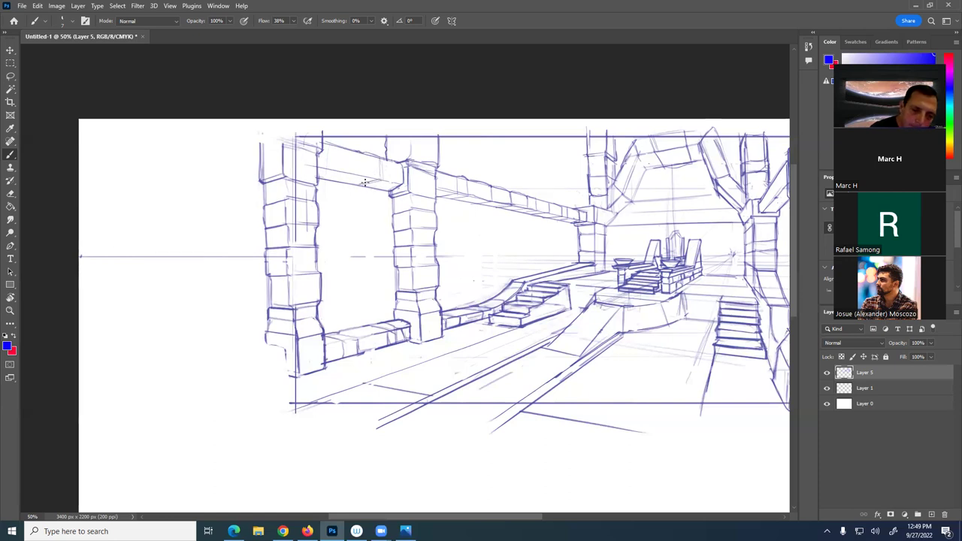
{"action": "left_click_drag", "start_coordinate": [364, 186], "coordinate": [388, 179]}
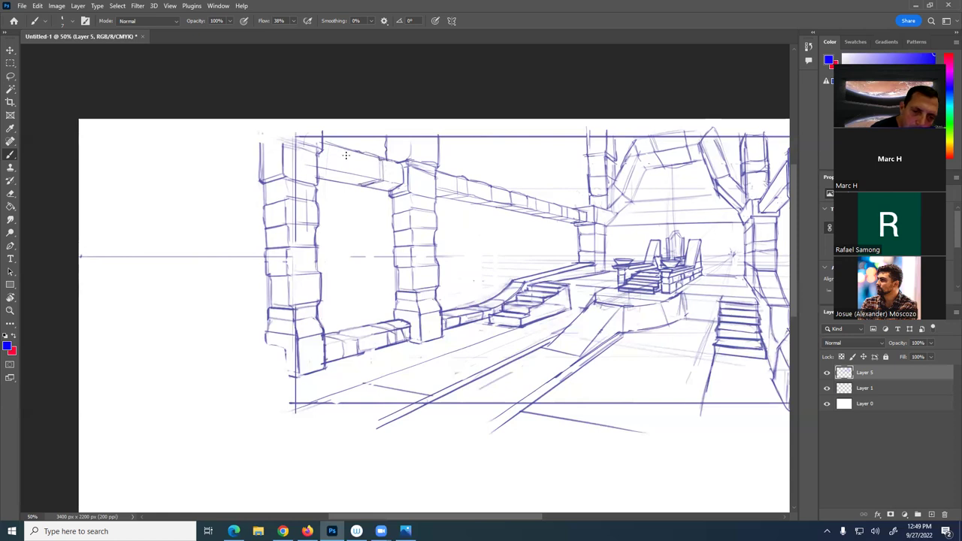
{"action": "mouse_move", "coordinate": [346, 173]}
{"action": "left_mouse_down"}
{"action": "mouse_move", "coordinate": [321, 182]}
{"action": "mouse_move", "coordinate": [346, 150]}
{"action": "left_mouse_up"}
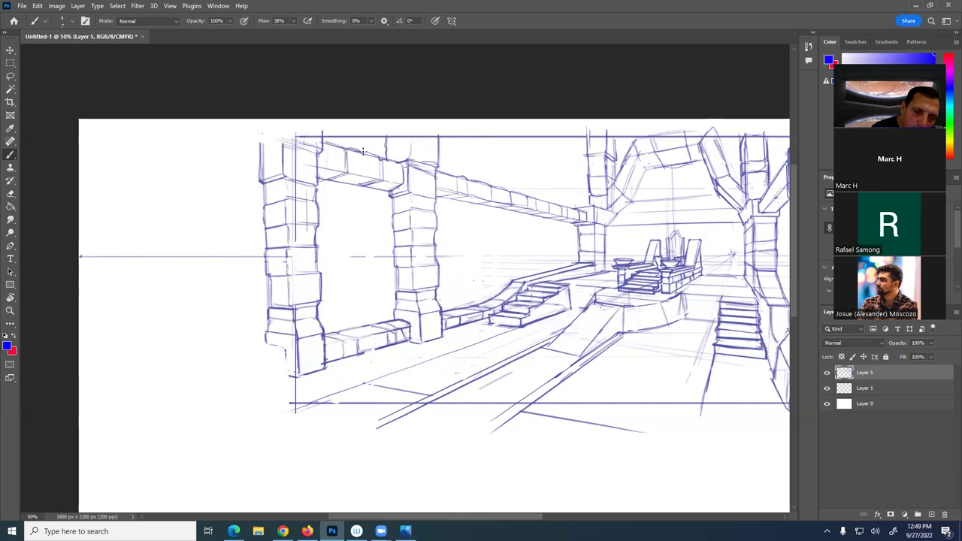
{"action": "left_click_drag", "start_coordinate": [358, 169], "coordinate": [369, 173]}
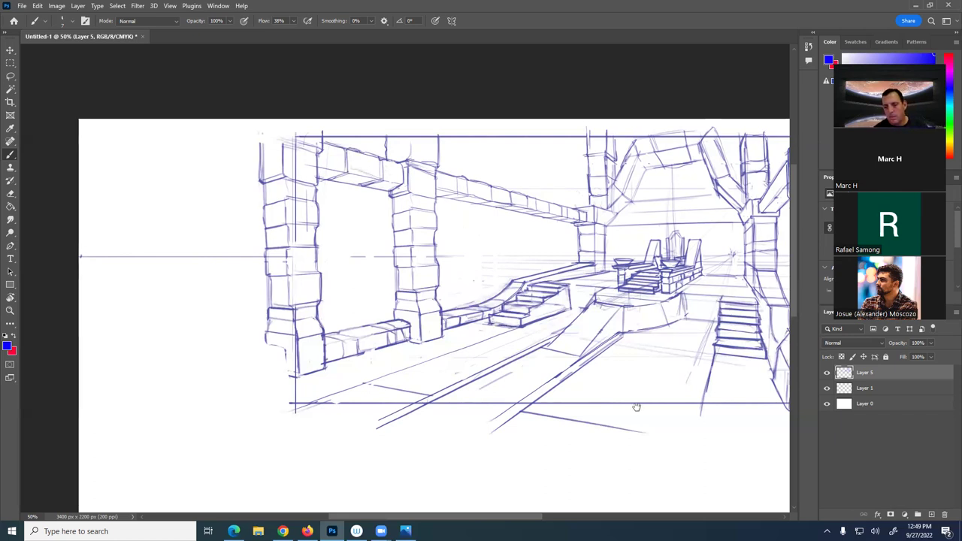
Redraw the lowest step of the left staircase and undo the last two strokes
{"action": "left_click_drag", "start_coordinate": [644, 407], "coordinate": [588, 390]}
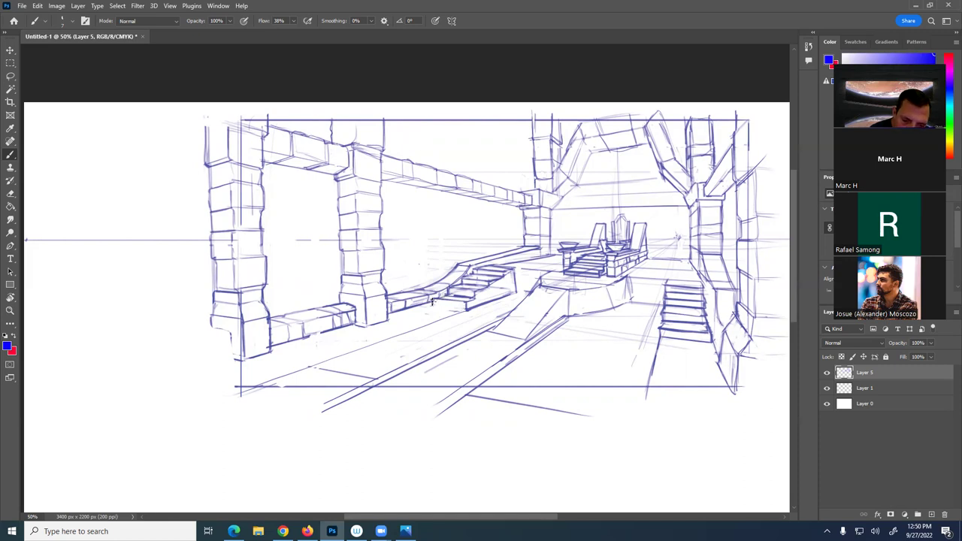
{"action": "mouse_move", "coordinate": [451, 308]}
{"action": "left_mouse_down"}
{"action": "mouse_move", "coordinate": [428, 304]}
{"action": "mouse_move", "coordinate": [465, 301]}
{"action": "left_mouse_up"}
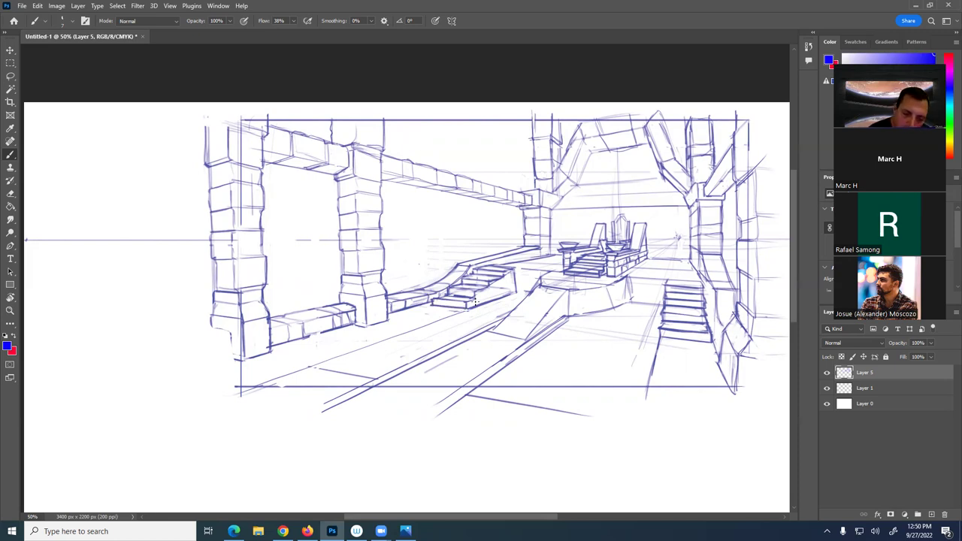
{"action": "key", "text": "ctrl+z"}
{"action": "key", "text": "ctrl+z"}
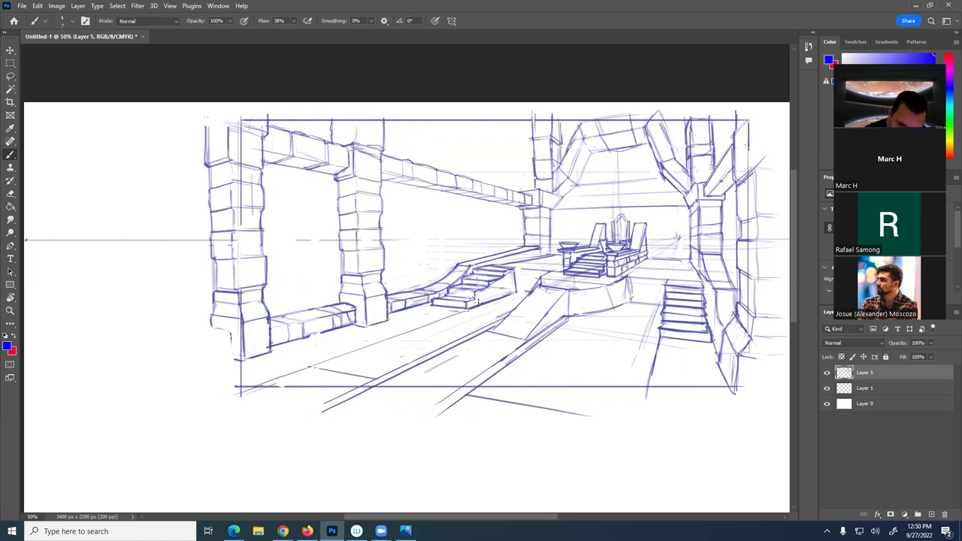
Sketch a low ledge wall running from below the left staircase toward the foreground, with vertical joints and light guide strokes on the floor
{"action": "mouse_move", "coordinate": [478, 301]}
{"action": "left_mouse_down"}
{"action": "mouse_move", "coordinate": [454, 298]}
{"action": "mouse_move", "coordinate": [466, 292]}
{"action": "left_mouse_up"}
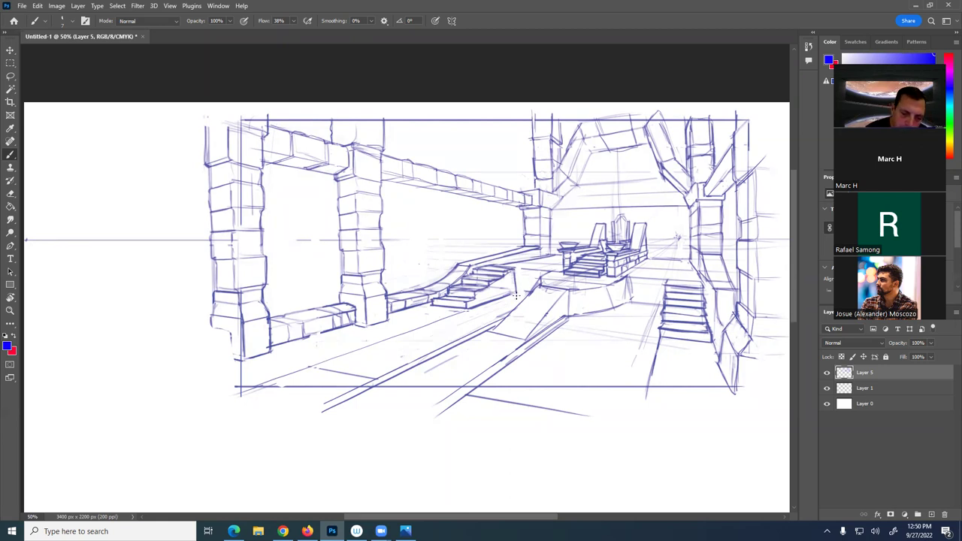
{"action": "left_click_drag", "start_coordinate": [517, 295], "coordinate": [281, 385]}
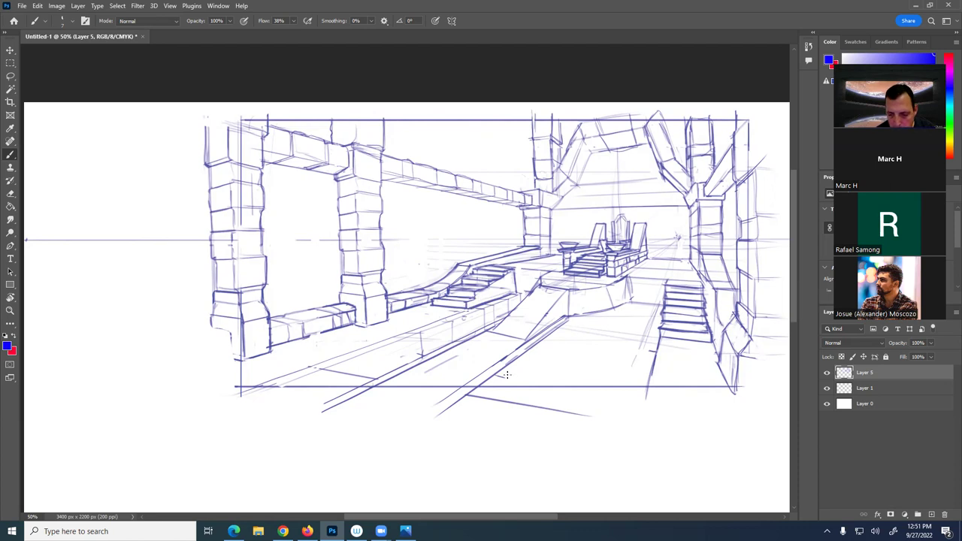
{"action": "left_click_drag", "start_coordinate": [498, 376], "coordinate": [639, 358]}
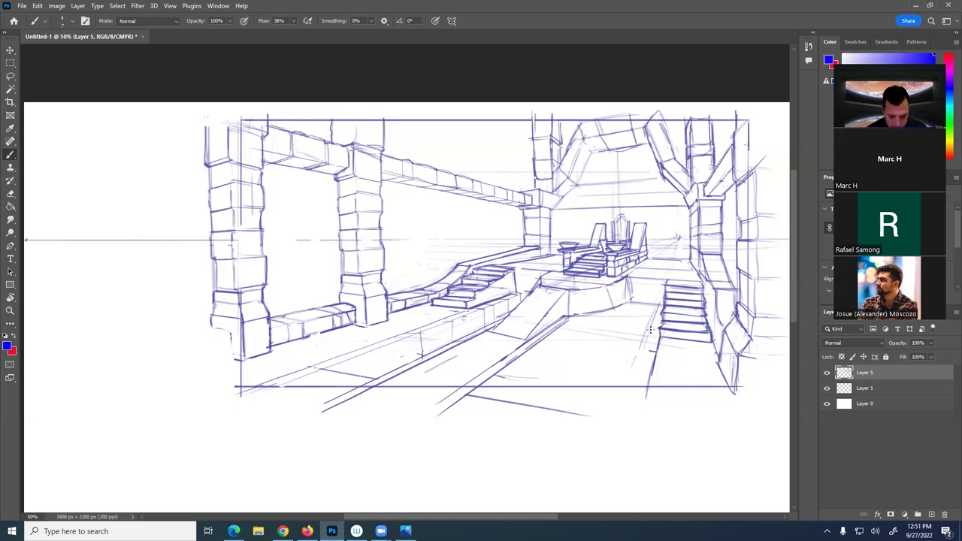
Rotate the canvas and draw a large arc across the foreground floor from the right staircase's wall line to the central walkway, undoing the first attempt
{"action": "key", "text": "r"}
{"action": "left_click_drag", "start_coordinate": [652, 331], "coordinate": [623, 257]}
{"action": "key", "text": "b"}
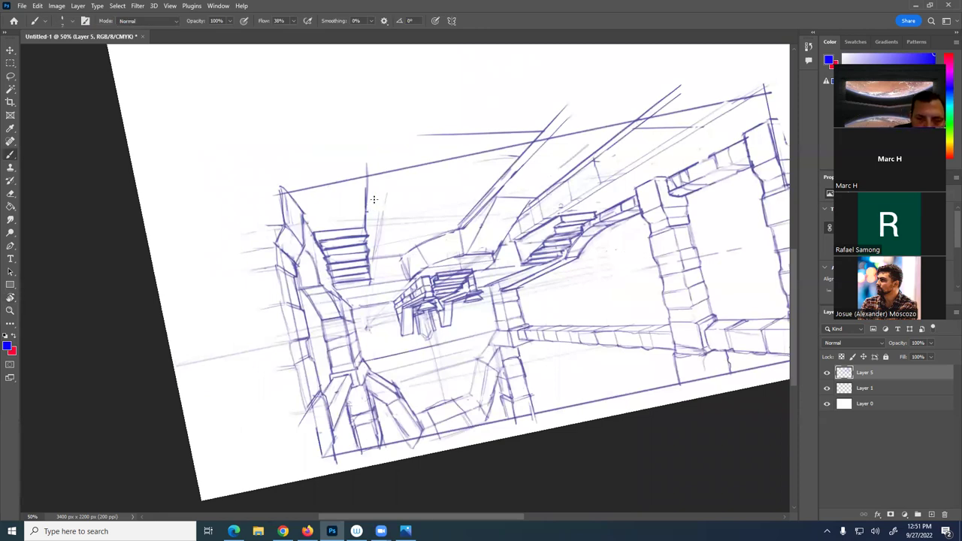
{"action": "mouse_move", "coordinate": [376, 194]}
{"action": "left_mouse_down"}
{"action": "mouse_move", "coordinate": [462, 157]}
{"action": "mouse_move", "coordinate": [420, 172]}
{"action": "mouse_move", "coordinate": [473, 158]}
{"action": "left_mouse_up"}
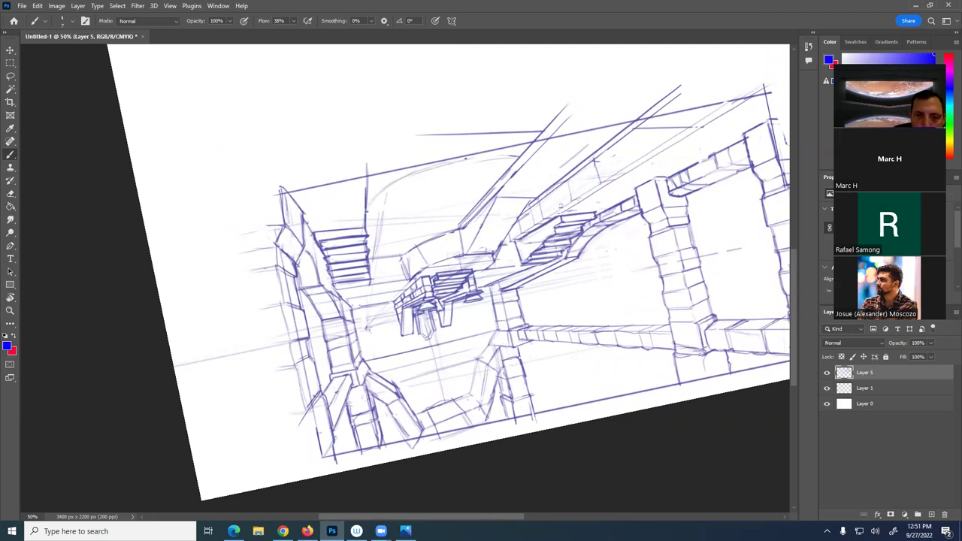
{"action": "key", "text": "ctrl+z"}
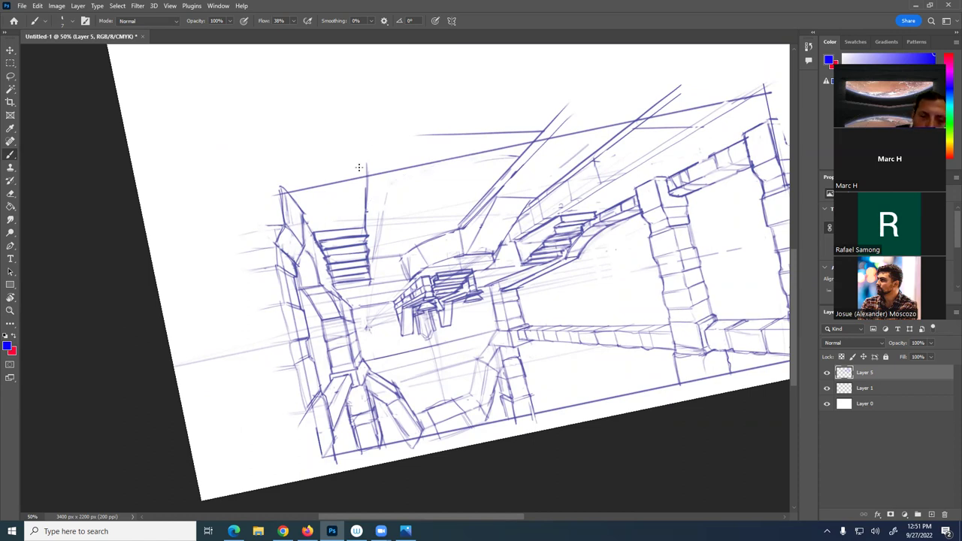
{"action": "mouse_move", "coordinate": [371, 211]}
{"action": "left_mouse_down"}
{"action": "mouse_move", "coordinate": [465, 148]}
{"action": "mouse_move", "coordinate": [430, 149]}
{"action": "mouse_move", "coordinate": [421, 171]}
{"action": "mouse_move", "coordinate": [517, 153]}
{"action": "left_mouse_up"}
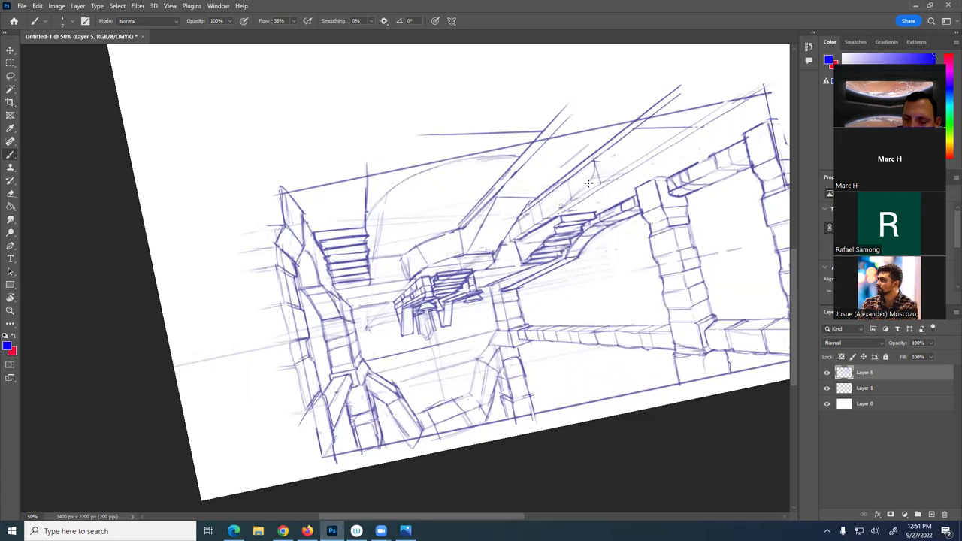
Round the ledge wall below the left staircase into a curve meeting the walkway and add short joint strokes along the foreground floor
{"action": "key", "text": "r"}
{"action": "mouse_move", "coordinate": [591, 146]}
{"action": "left_mouse_down"}
{"action": "mouse_move", "coordinate": [378, 163]}
{"action": "mouse_move", "coordinate": [297, 299]}
{"action": "mouse_move", "coordinate": [325, 331]}
{"action": "left_mouse_up"}
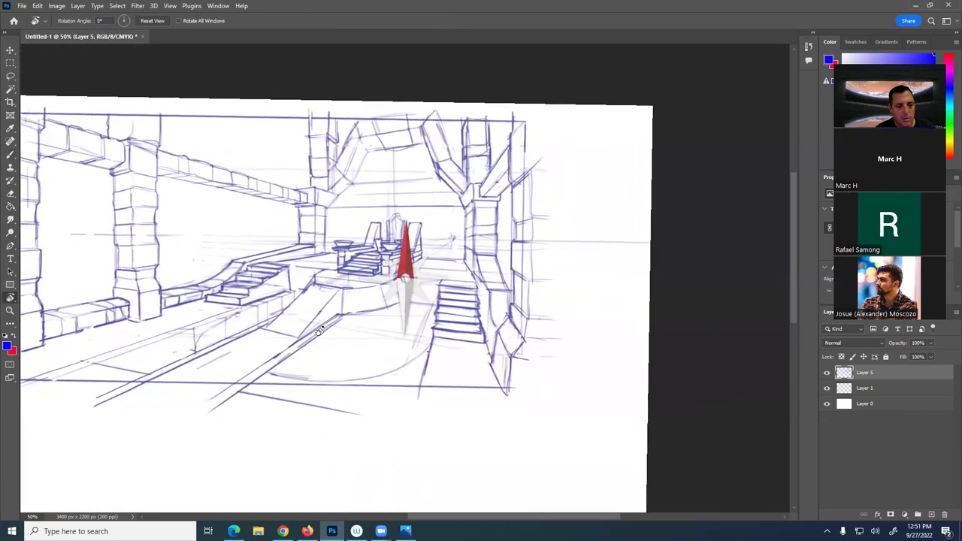
{"action": "key", "text": "b"}
{"action": "mouse_move", "coordinate": [440, 393]}
{"action": "left_mouse_down"}
{"action": "mouse_move", "coordinate": [655, 355]}
{"action": "mouse_move", "coordinate": [650, 344]}
{"action": "left_mouse_up"}
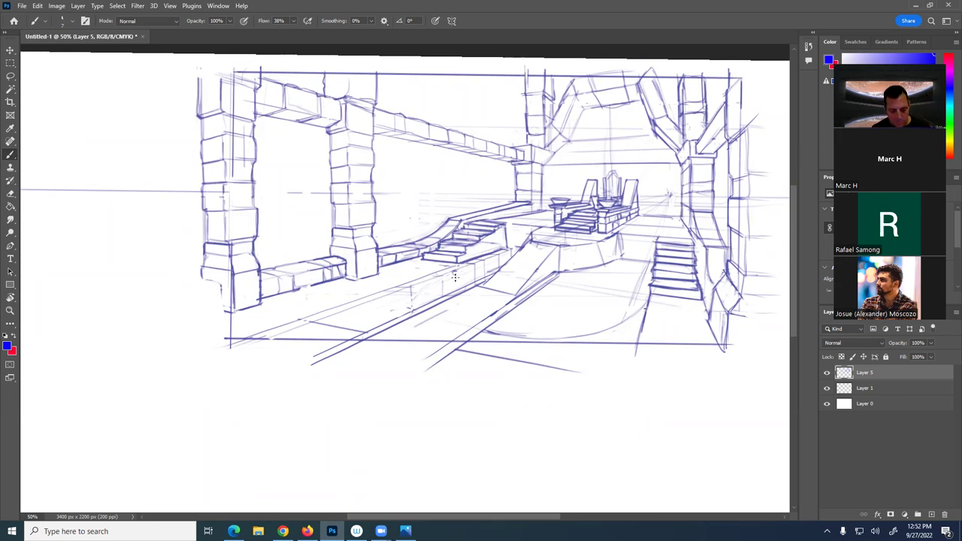
{"action": "mouse_move", "coordinate": [413, 263]}
{"action": "left_mouse_down"}
{"action": "mouse_move", "coordinate": [493, 288]}
{"action": "mouse_move", "coordinate": [442, 263]}
{"action": "left_mouse_up"}
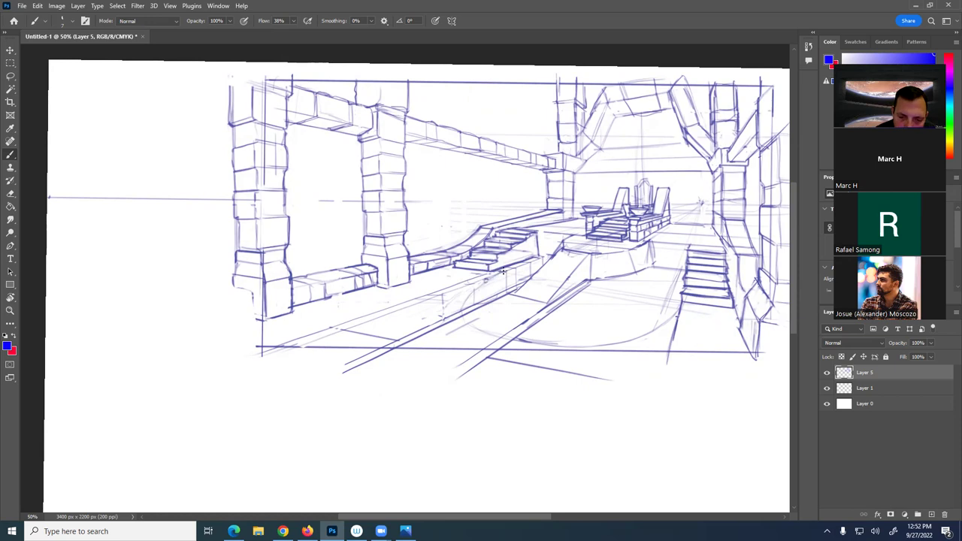
{"action": "mouse_move", "coordinate": [486, 282]}
{"action": "left_mouse_down"}
{"action": "mouse_move", "coordinate": [458, 309]}
{"action": "mouse_move", "coordinate": [495, 275]}
{"action": "mouse_move", "coordinate": [457, 303]}
{"action": "left_mouse_up"}
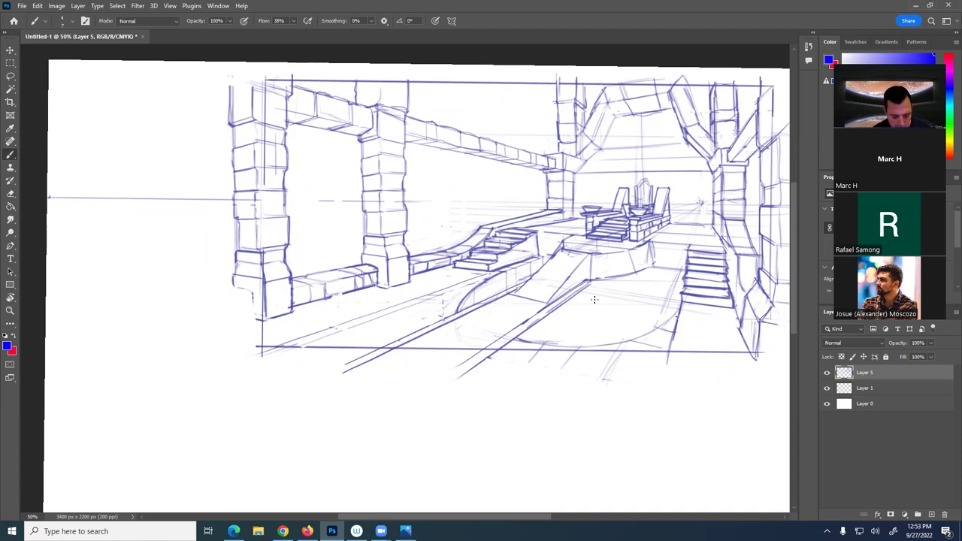
Toggle Layer 5's visibility to check it and erase the horizontal frame line along the foreground
{"action": "key", "text": "e"}
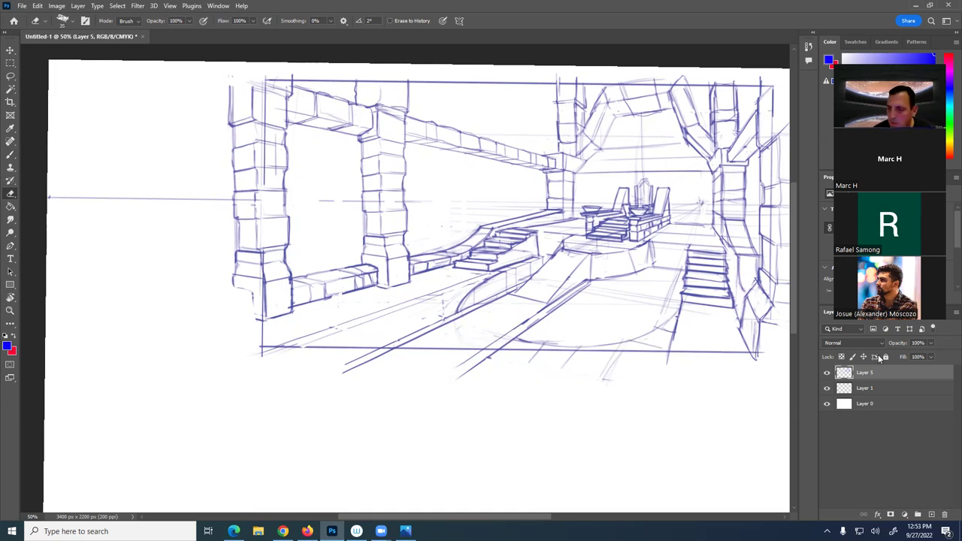
{"action": "left_click", "coordinate": [827, 374]}
{"action": "left_click", "coordinate": [827, 374]}
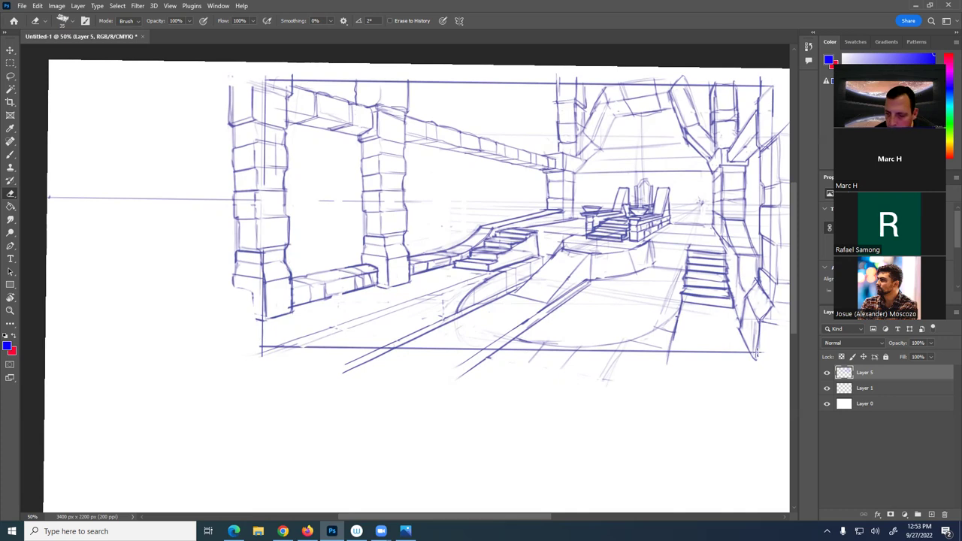
{"action": "left_click_drag", "start_coordinate": [710, 352], "coordinate": [729, 352]}
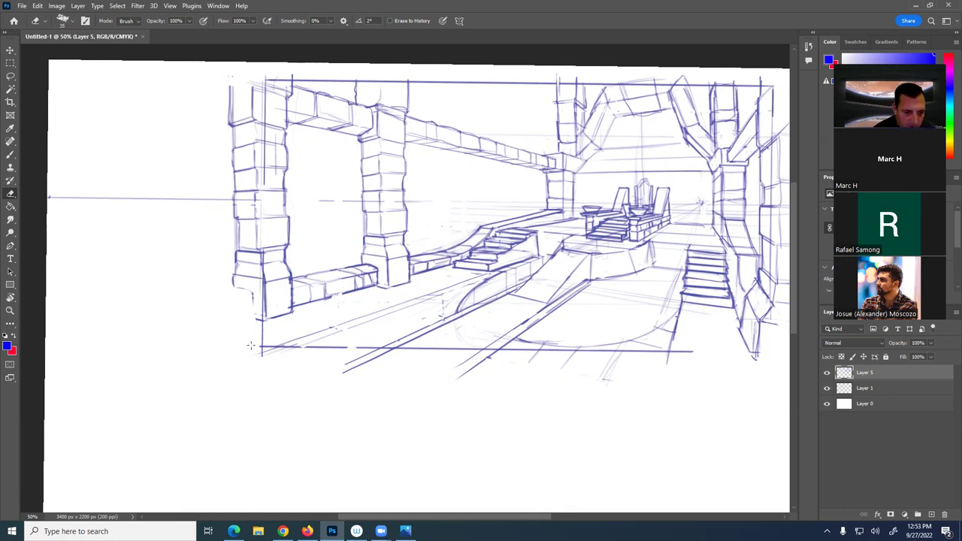
{"action": "left_click", "coordinate": [472, 348], "text": "shift"}
{"action": "left_click", "coordinate": [685, 351], "text": "shift"}
Redraw the foreground floor arc lower so it passes under the walkway, and darken the curved ledge wall below the left staircase
{"action": "key", "text": "b"}
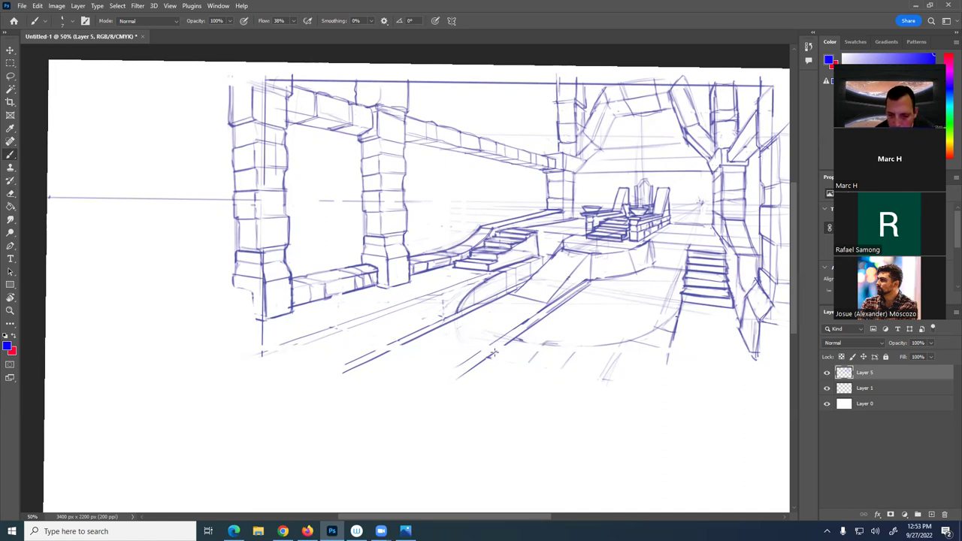
{"action": "mouse_move", "coordinate": [537, 348]}
{"action": "left_mouse_down"}
{"action": "mouse_move", "coordinate": [594, 352]}
{"action": "mouse_move", "coordinate": [678, 314]}
{"action": "mouse_move", "coordinate": [625, 342]}
{"action": "mouse_move", "coordinate": [493, 358]}
{"action": "mouse_move", "coordinate": [516, 355]}
{"action": "left_mouse_up"}
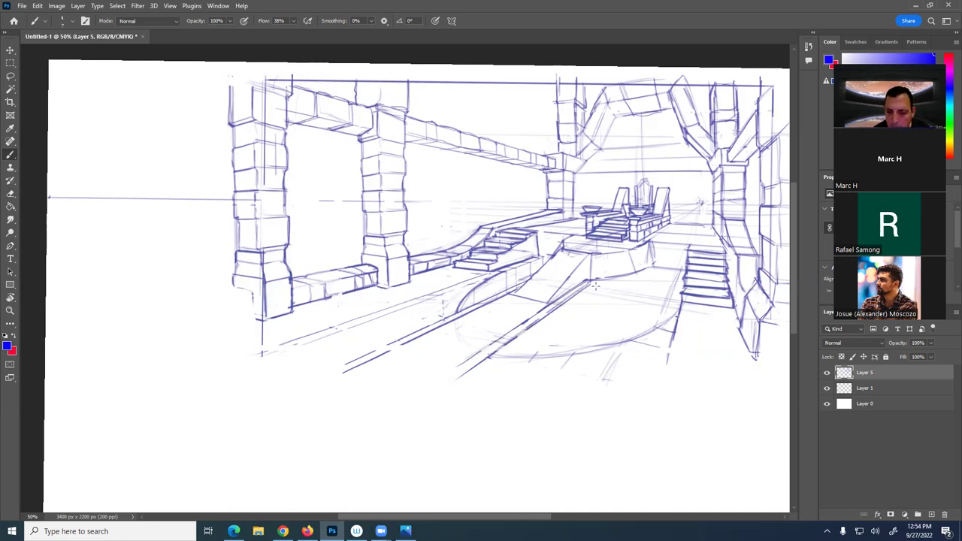
{"action": "mouse_move", "coordinate": [664, 412]}
{"action": "left_mouse_down"}
{"action": "mouse_move", "coordinate": [593, 352]}
{"action": "mouse_move", "coordinate": [492, 372]}
{"action": "mouse_move", "coordinate": [573, 420]}
{"action": "left_mouse_up"}
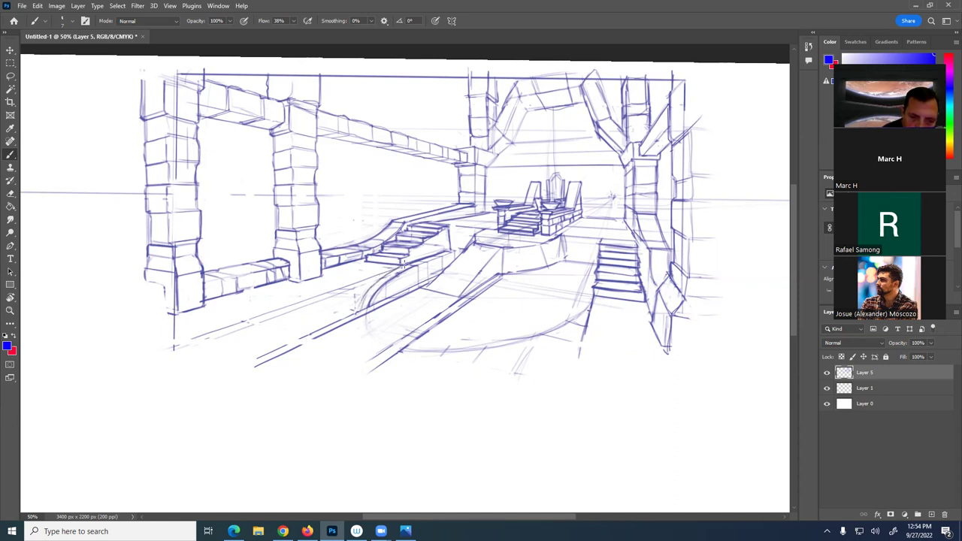
{"action": "left_click_drag", "start_coordinate": [374, 283], "coordinate": [360, 310]}
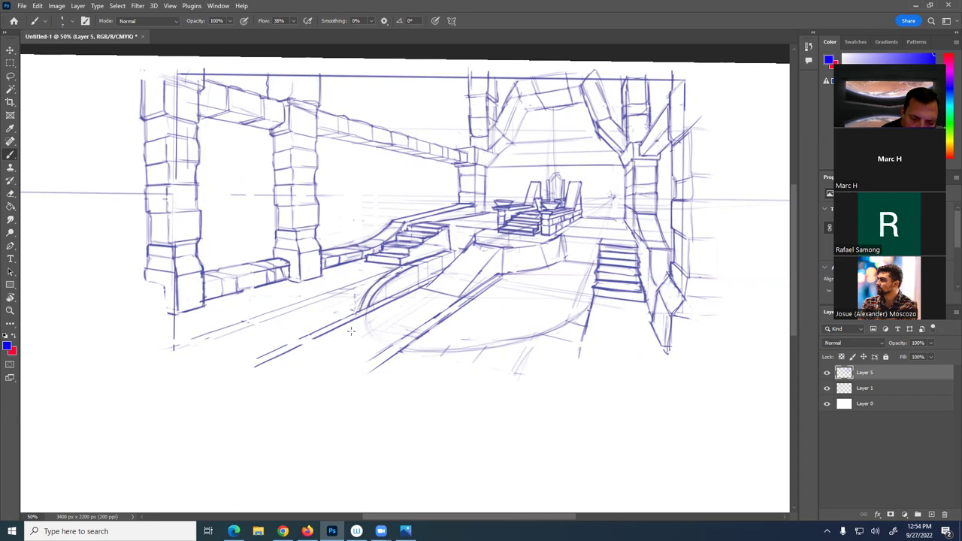
Enlarge the picture frame by replacing its left edge farther out, extending the top line and drawing a lower bottom line and right edge
{"action": "mouse_move", "coordinate": [653, 382]}
{"action": "left_mouse_down"}
{"action": "mouse_move", "coordinate": [683, 374]}
{"action": "mouse_move", "coordinate": [582, 389]}
{"action": "mouse_move", "coordinate": [610, 361]}
{"action": "mouse_move", "coordinate": [591, 378]}
{"action": "mouse_move", "coordinate": [639, 392]}
{"action": "left_mouse_up"}
{"action": "key", "text": "r"}
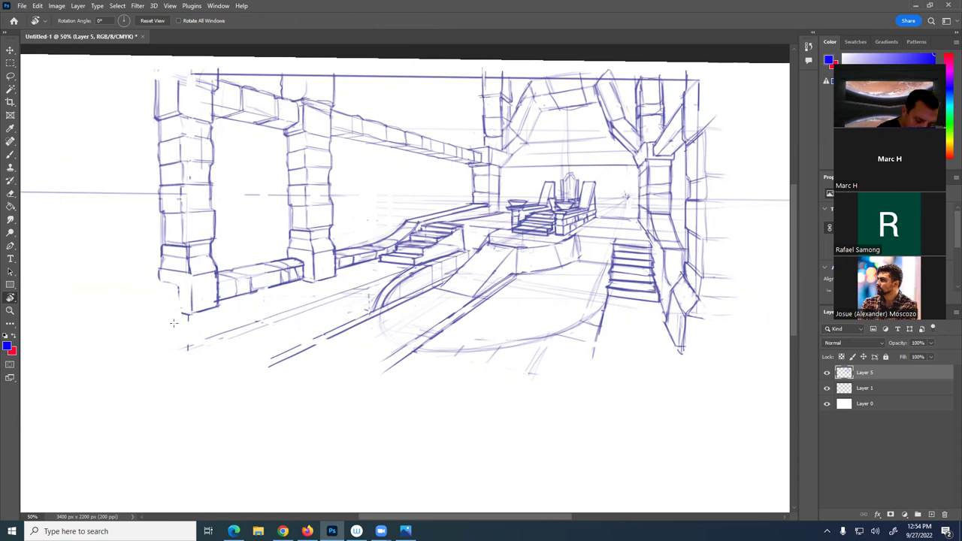
{"action": "key", "text": "b"}
{"action": "left_click", "coordinate": [136, 73], "text": "shift"}
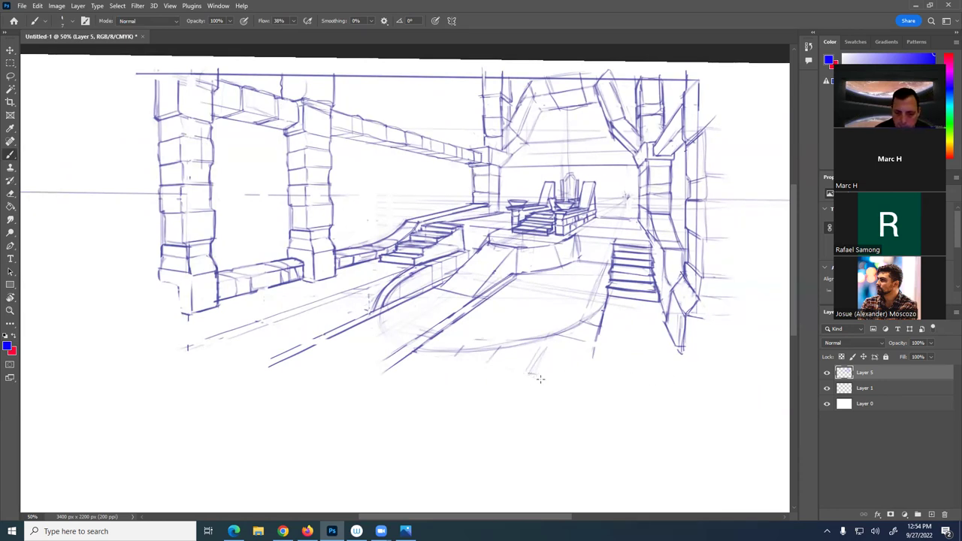
{"action": "left_click_drag", "start_coordinate": [155, 380], "coordinate": [689, 380]}
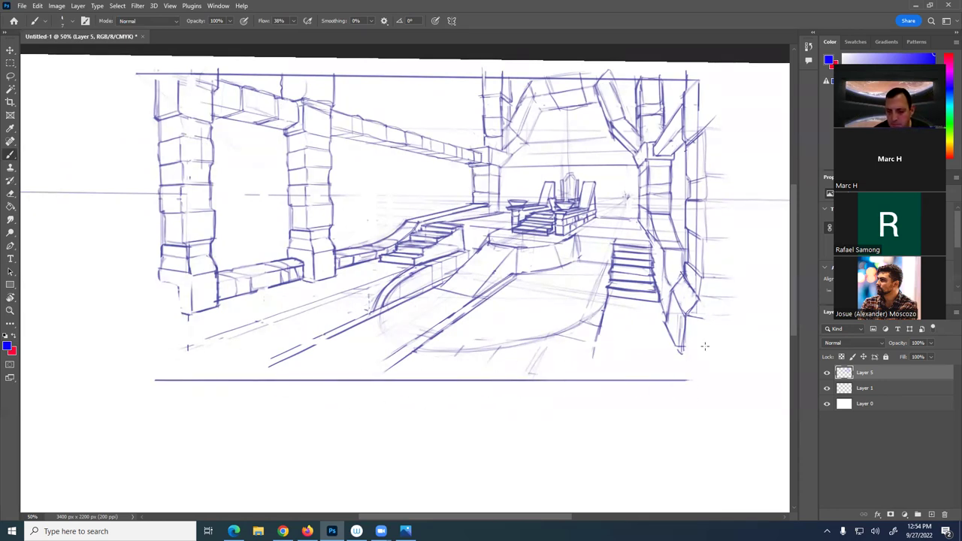
{"action": "left_click", "coordinate": [696, 300]}
{"action": "left_click", "coordinate": [696, 380], "text": "shift"}
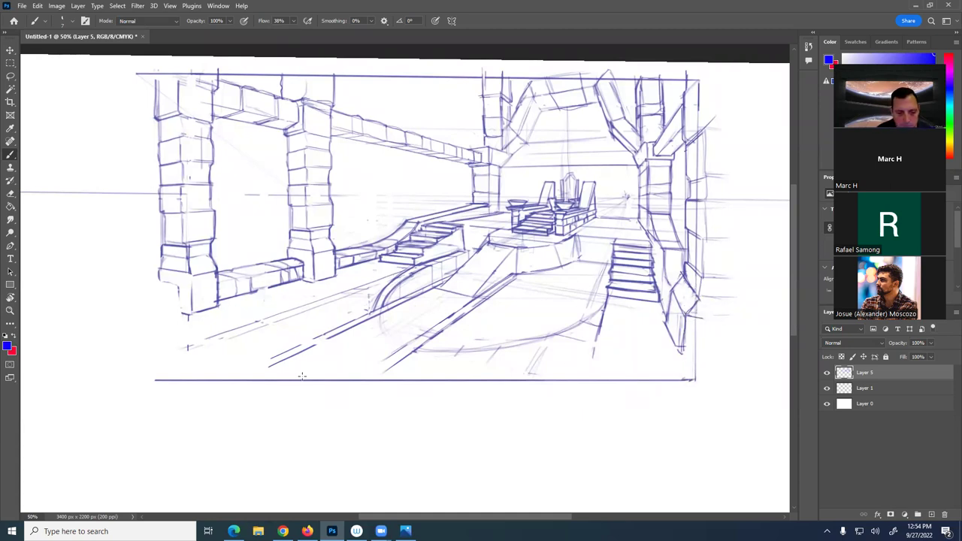
{"action": "left_click", "coordinate": [119, 382], "text": "shift"}
{"action": "left_click", "coordinate": [135, 75]}
{"action": "left_click", "coordinate": [135, 372], "text": "shift"}
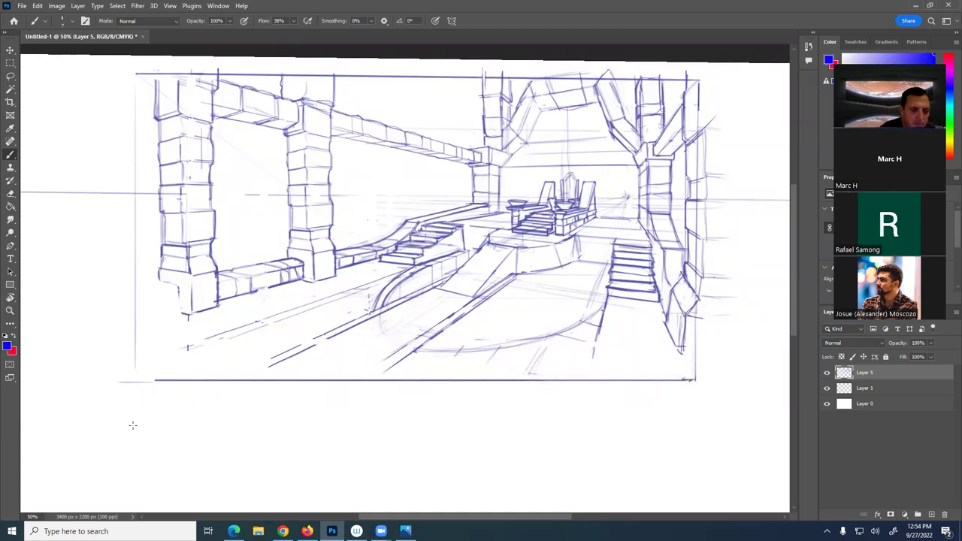
Try restroking the foreground floor arc on a rotated canvas and undo the strokes
{"action": "mouse_move", "coordinate": [604, 365]}
{"action": "left_mouse_down"}
{"action": "mouse_move", "coordinate": [715, 365]}
{"action": "mouse_move", "coordinate": [586, 357]}
{"action": "left_mouse_up"}
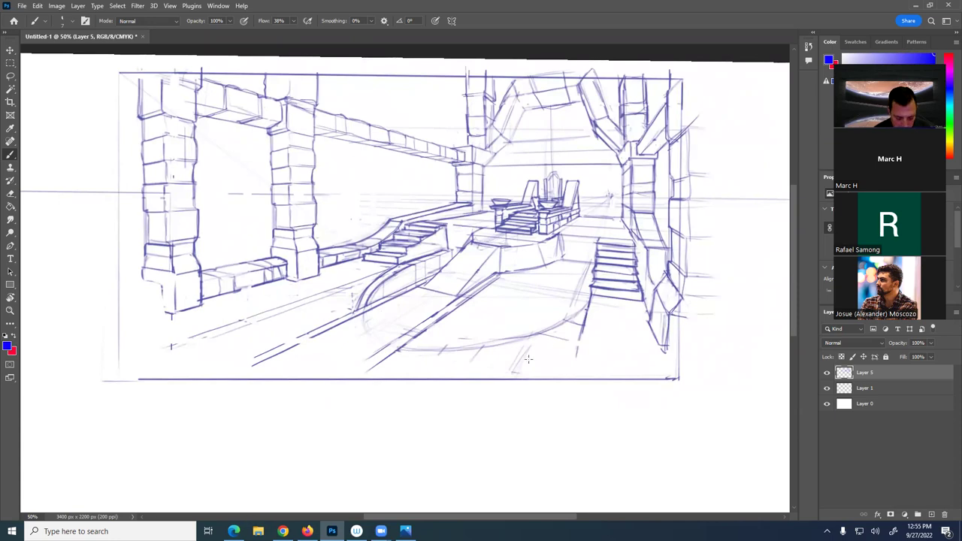
{"action": "key", "text": "r"}
{"action": "mouse_move", "coordinate": [562, 303]}
{"action": "left_mouse_down"}
{"action": "mouse_move", "coordinate": [322, 202]}
{"action": "mouse_move", "coordinate": [298, 241]}
{"action": "mouse_move", "coordinate": [353, 309]}
{"action": "mouse_move", "coordinate": [345, 261]}
{"action": "left_mouse_up"}
{"action": "key", "text": "b"}
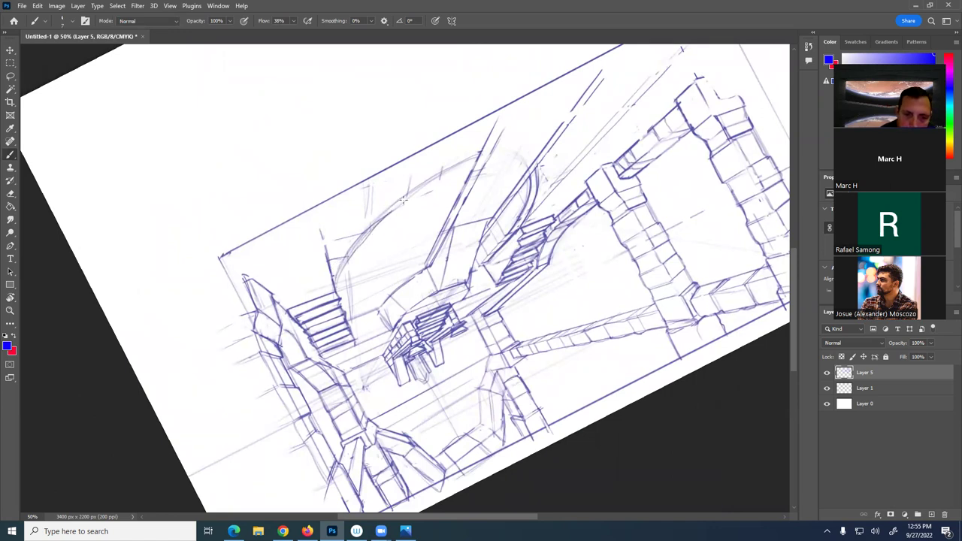
{"action": "mouse_move", "coordinate": [389, 212]}
{"action": "left_mouse_down"}
{"action": "mouse_move", "coordinate": [479, 154]}
{"action": "mouse_move", "coordinate": [405, 179]}
{"action": "left_mouse_up"}
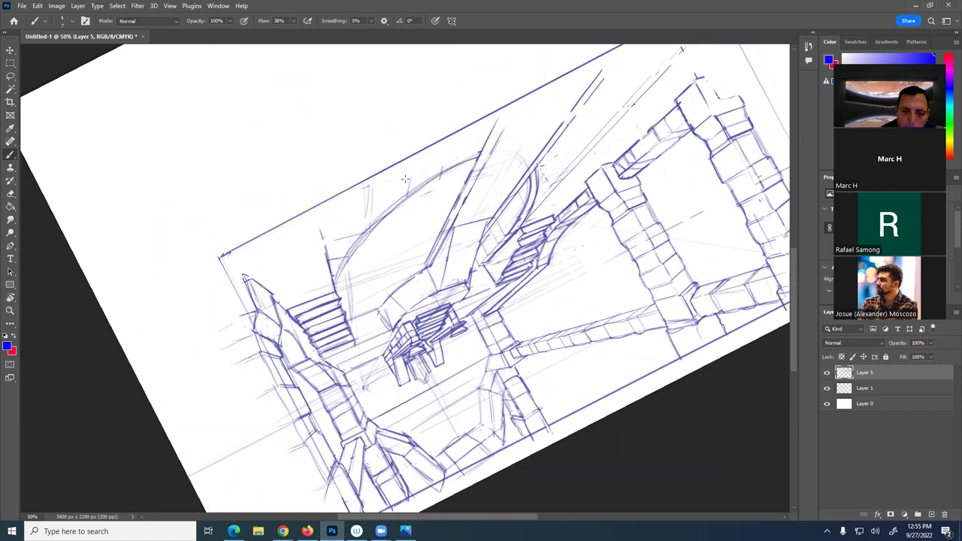
{"action": "key", "text": "ctrl+z"}
{"action": "key", "text": "ctrl+z"}
{"action": "key", "text": "ctrl+z"}
{"action": "key", "text": "ctrl+z"}
{"action": "key", "text": "ctrl+z"}
{"action": "key", "text": "ctrl+z"}
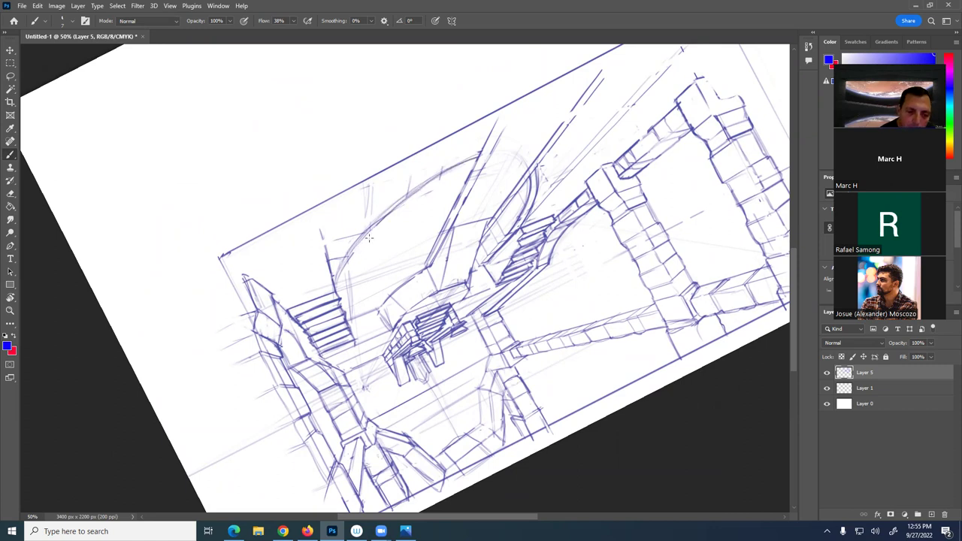
{"action": "key", "text": "ctrl+z"}
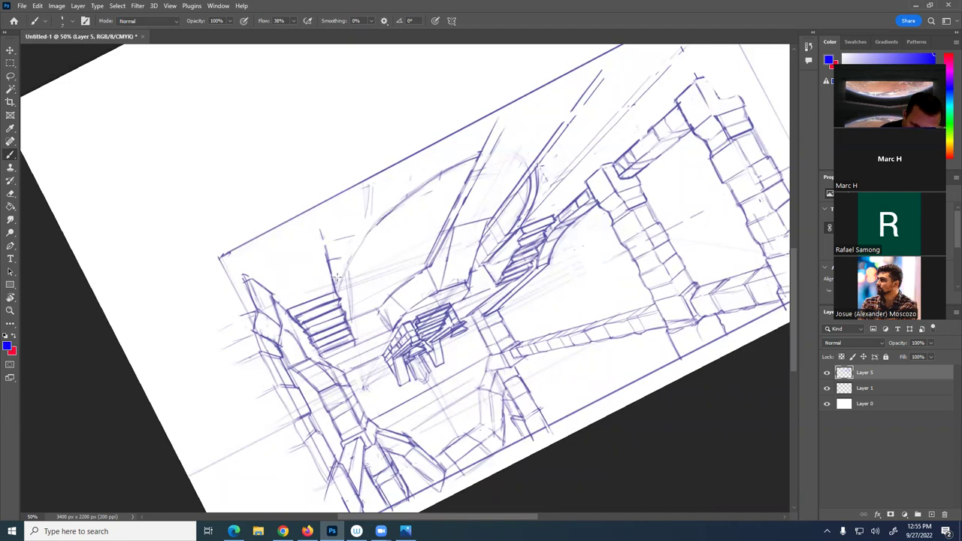
Redraw the foreground floor arc as a smoother curve, undo the last three strokes and double it with a parallel line
{"action": "mouse_move", "coordinate": [336, 272]}
{"action": "left_mouse_down"}
{"action": "mouse_move", "coordinate": [416, 175]}
{"action": "mouse_move", "coordinate": [381, 213]}
{"action": "mouse_move", "coordinate": [437, 162]}
{"action": "mouse_move", "coordinate": [399, 194]}
{"action": "mouse_move", "coordinate": [467, 152]}
{"action": "mouse_move", "coordinate": [420, 173]}
{"action": "mouse_move", "coordinate": [475, 151]}
{"action": "mouse_move", "coordinate": [407, 184]}
{"action": "mouse_move", "coordinate": [371, 219]}
{"action": "mouse_move", "coordinate": [360, 249]}
{"action": "mouse_move", "coordinate": [421, 183]}
{"action": "mouse_move", "coordinate": [465, 155]}
{"action": "left_mouse_up"}
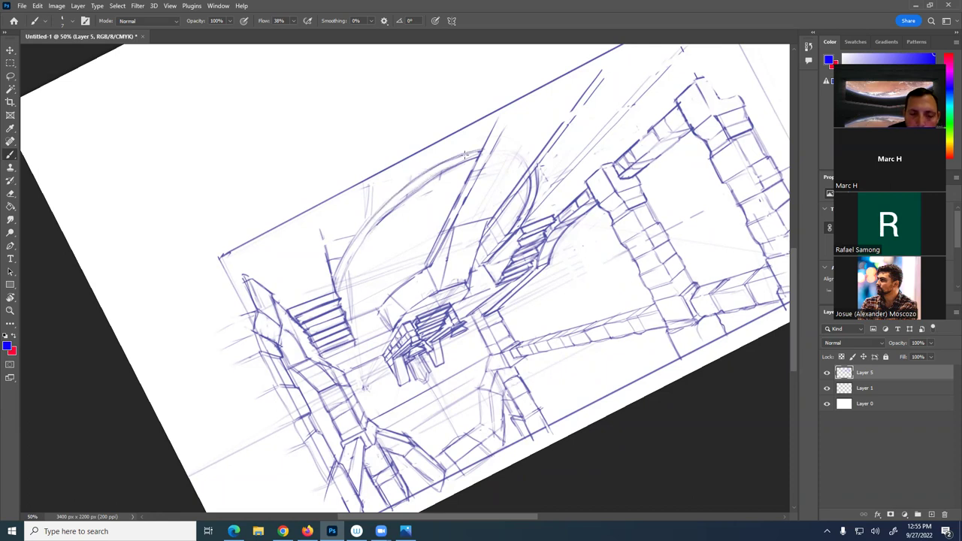
{"action": "key", "text": "ctrl+z"}
{"action": "key", "text": "ctrl+z"}
{"action": "key", "text": "ctrl+z"}
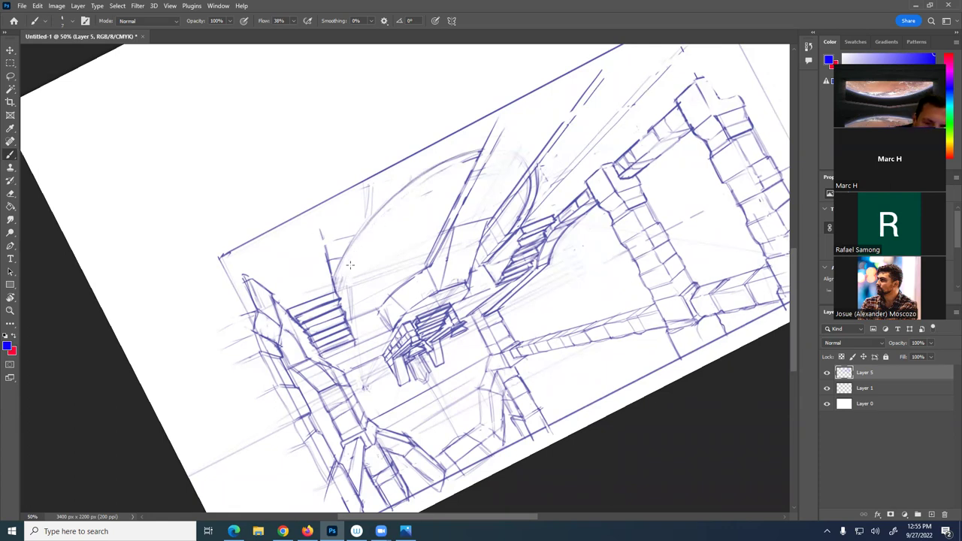
{"action": "left_click_drag", "start_coordinate": [355, 252], "coordinate": [392, 207]}
{"action": "mouse_move", "coordinate": [430, 175]}
{"action": "left_mouse_down"}
{"action": "mouse_move", "coordinate": [410, 192]}
{"action": "mouse_move", "coordinate": [463, 160]}
{"action": "mouse_move", "coordinate": [412, 161]}
{"action": "mouse_move", "coordinate": [356, 305]}
{"action": "mouse_move", "coordinate": [382, 299]}
{"action": "left_mouse_up"}
Straighten the canvas and extend the right staircase's wall line and both walkway edges past the bottom frame line
{"action": "key", "text": "r"}
{"action": "key", "text": "b"}
{"action": "left_click_drag", "start_coordinate": [617, 343], "coordinate": [703, 322]}
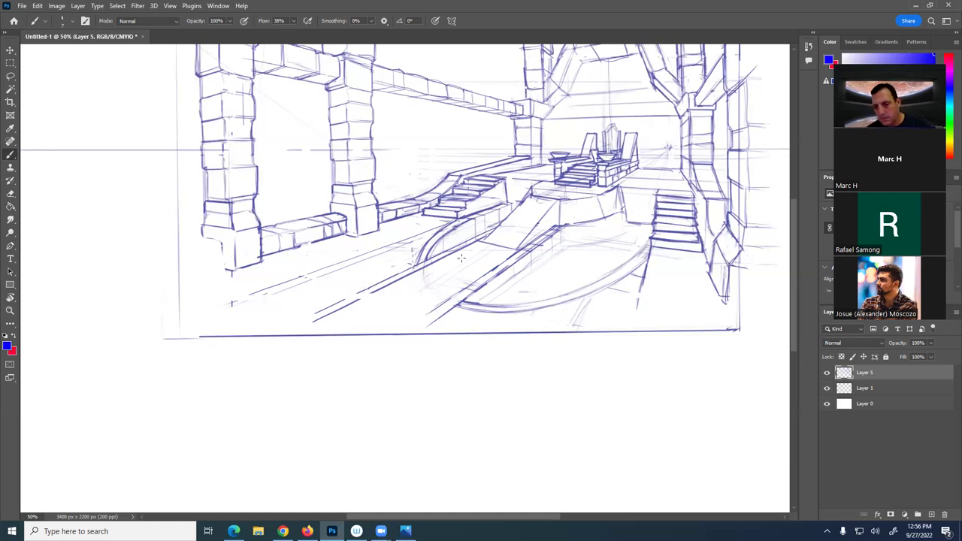
{"action": "left_click_drag", "start_coordinate": [647, 269], "coordinate": [631, 361]}
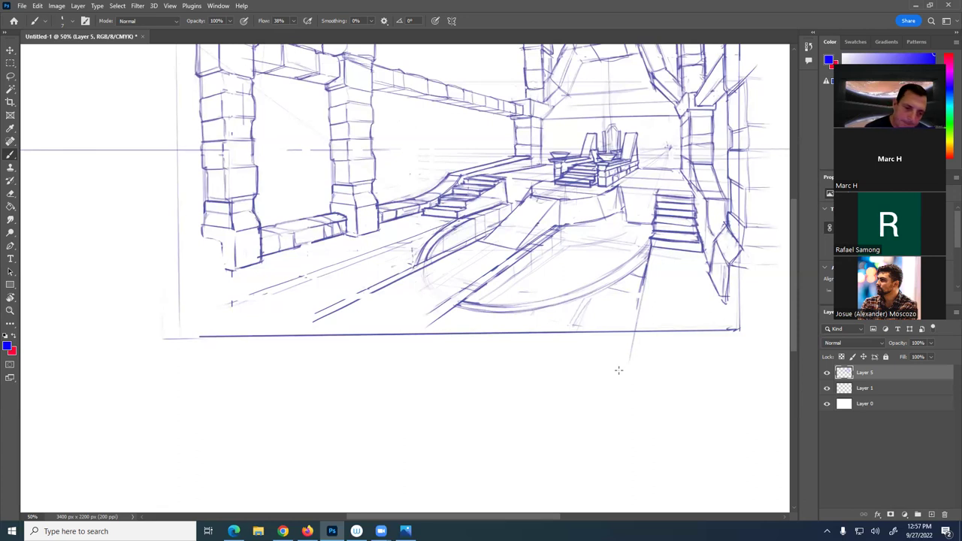
{"action": "left_click_drag", "start_coordinate": [416, 261], "coordinate": [237, 346]}
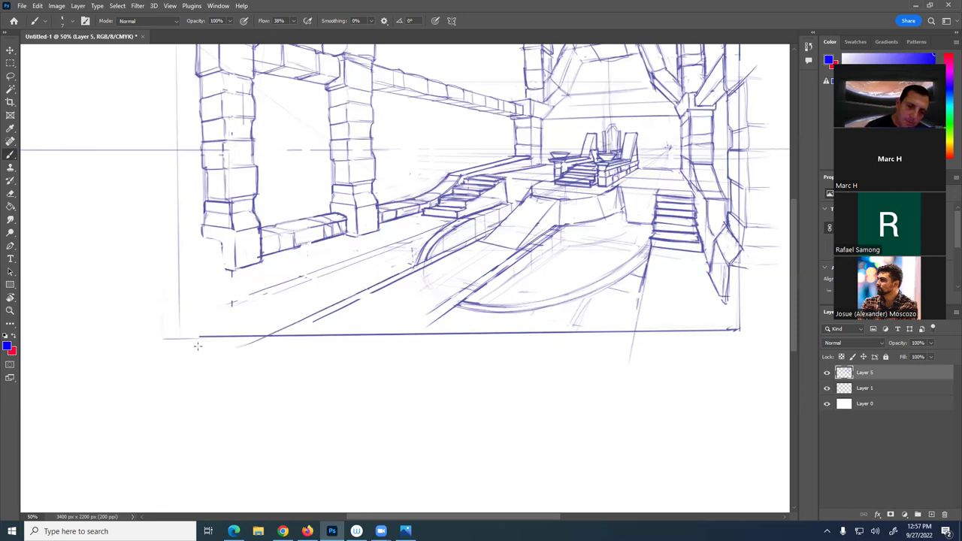
{"action": "left_click_drag", "start_coordinate": [397, 280], "coordinate": [250, 353]}
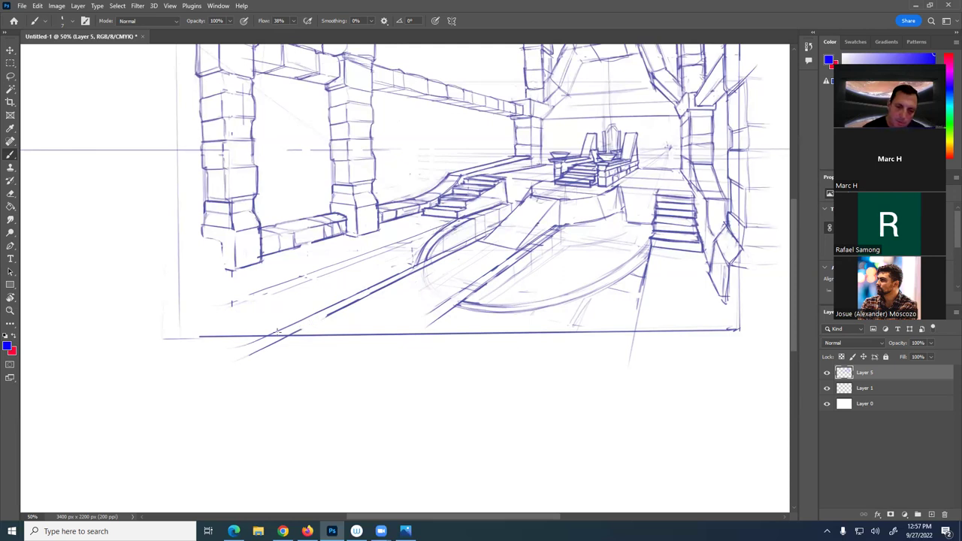
{"action": "left_click_drag", "start_coordinate": [517, 250], "coordinate": [356, 368]}
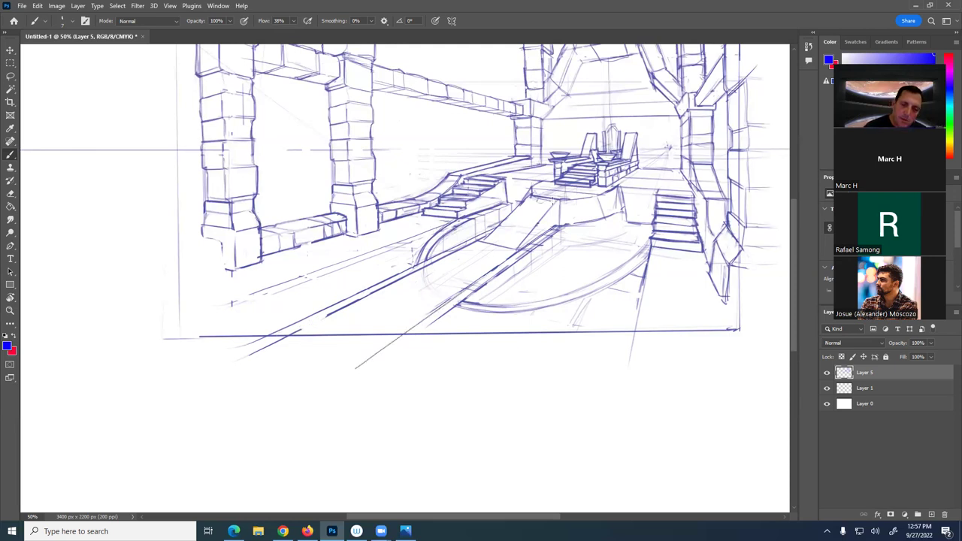
Lengthen the central walkway's edge line and draw two parallel floor lines from the left staircase out past the left frame edge
{"action": "mouse_move", "coordinate": [504, 268]}
{"action": "left_mouse_down"}
{"action": "mouse_move", "coordinate": [397, 350]}
{"action": "mouse_move", "coordinate": [540, 249]}
{"action": "left_mouse_up"}
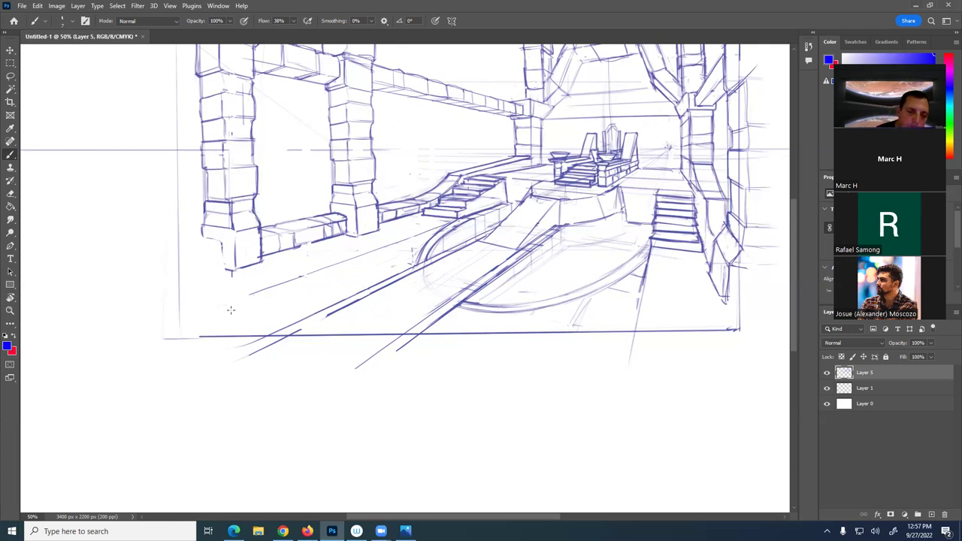
{"action": "left_click_drag", "start_coordinate": [421, 233], "coordinate": [160, 329]}
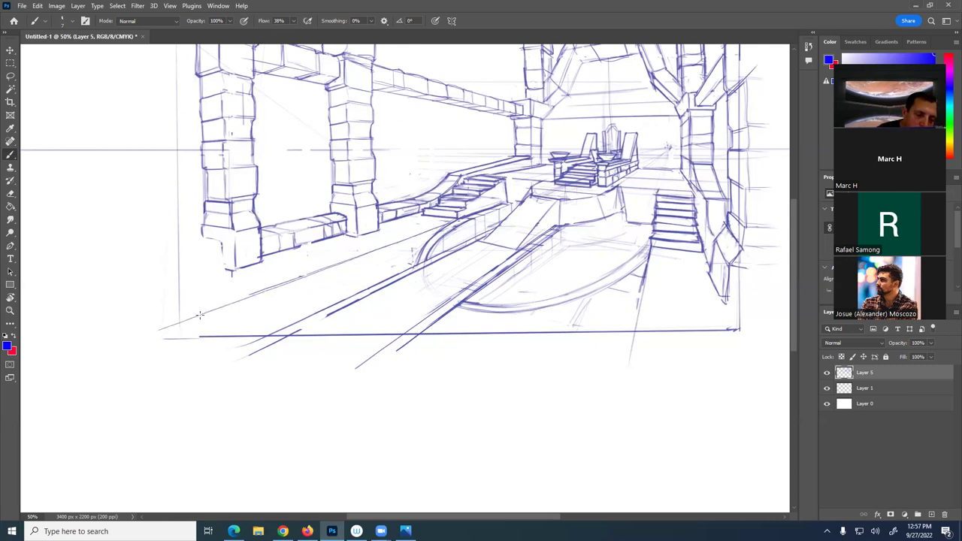
{"action": "left_click_drag", "start_coordinate": [454, 218], "coordinate": [154, 325]}
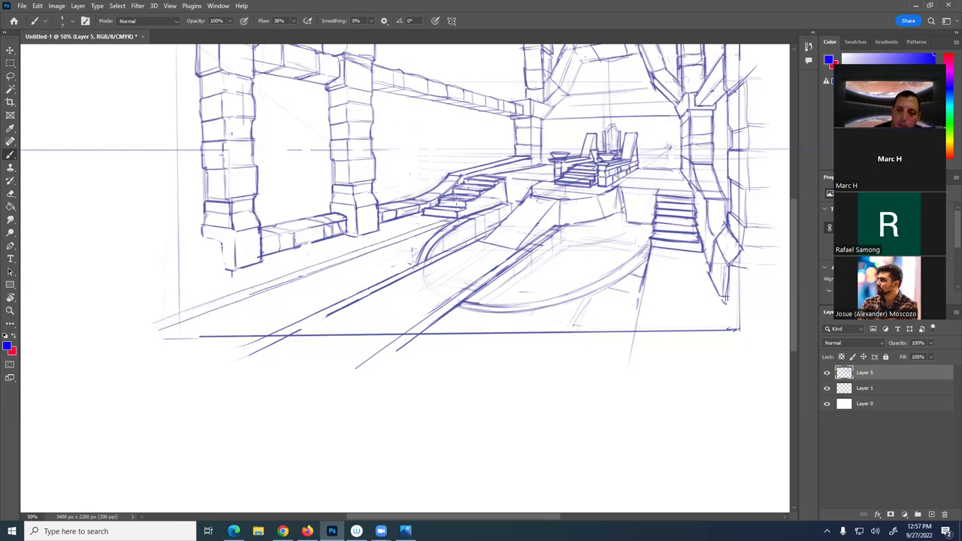
Close the bottom edge of the front left column and continue the low block wall from it past the left frame edge
{"action": "left_click_drag", "start_coordinate": [426, 212], "coordinate": [143, 297]}
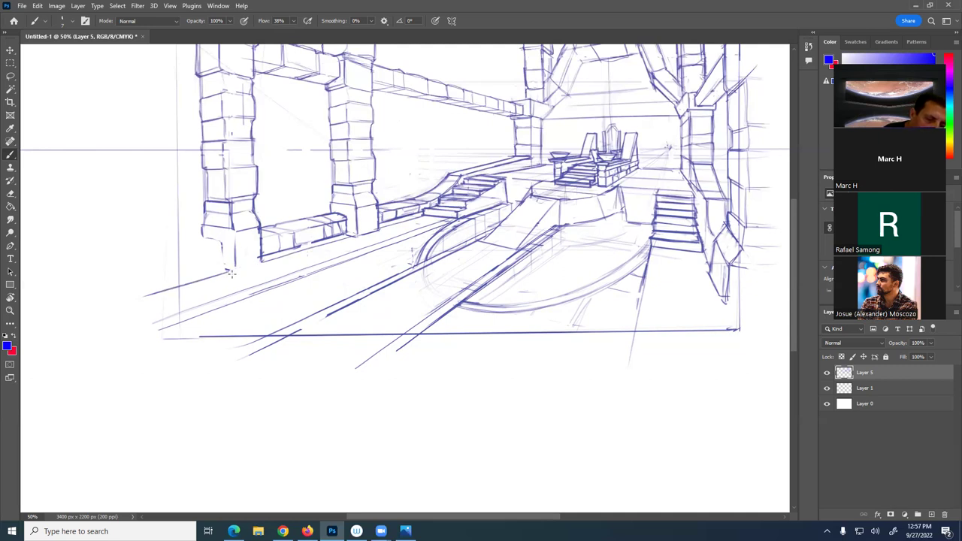
{"action": "mouse_move", "coordinate": [235, 274]}
{"action": "left_mouse_down"}
{"action": "mouse_move", "coordinate": [259, 261]}
{"action": "mouse_move", "coordinate": [233, 272]}
{"action": "mouse_move", "coordinate": [244, 250]}
{"action": "mouse_move", "coordinate": [218, 268]}
{"action": "left_mouse_up"}
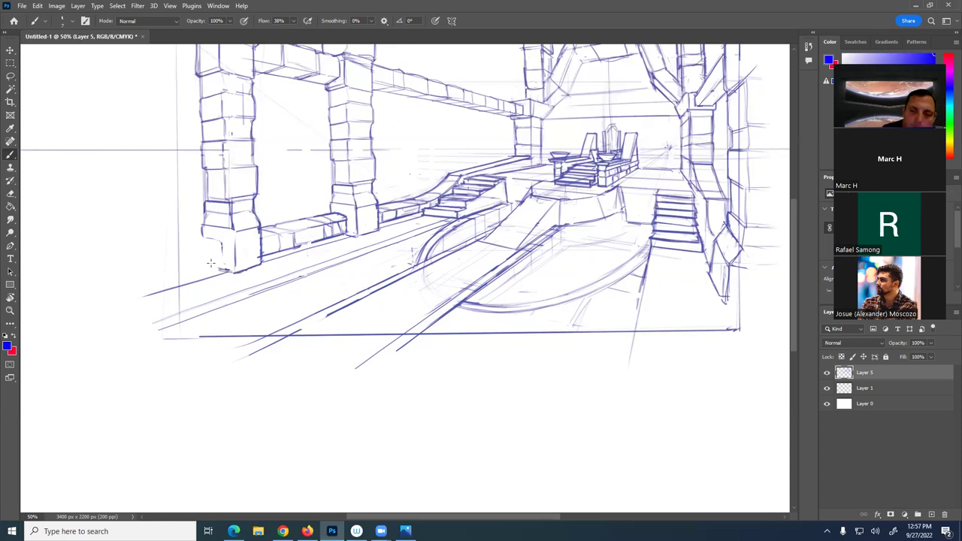
{"action": "mouse_move", "coordinate": [222, 245]}
{"action": "left_mouse_down"}
{"action": "mouse_move", "coordinate": [161, 258]}
{"action": "mouse_move", "coordinate": [236, 234]}
{"action": "mouse_move", "coordinate": [157, 248]}
{"action": "left_mouse_up"}
{"action": "left_click_drag", "start_coordinate": [220, 256], "coordinate": [223, 271]}
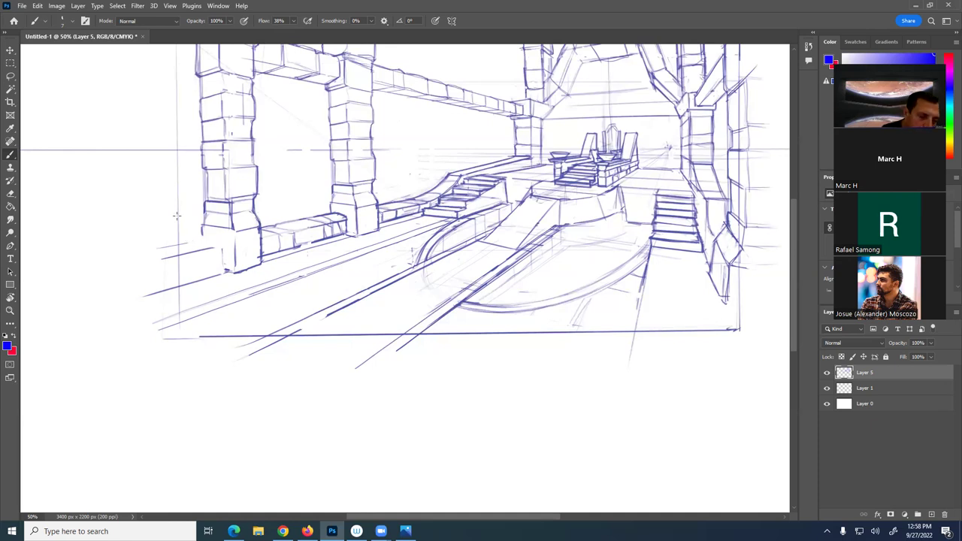
{"action": "key", "text": "ctrl+z"}
{"action": "left_click_drag", "start_coordinate": [221, 250], "coordinate": [152, 264]}
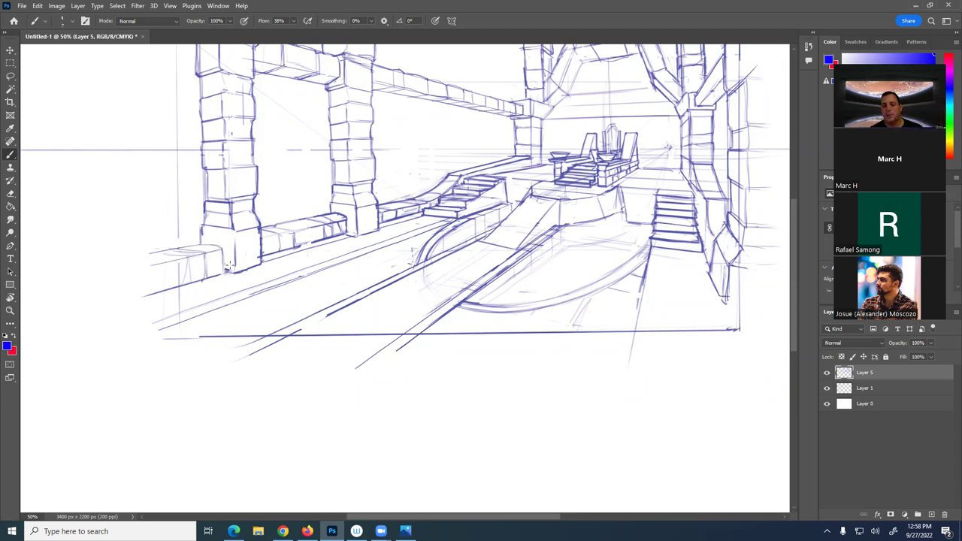
Divide the central walkway into slabs with several cross lines between its two long edges
{"action": "mouse_move", "coordinate": [640, 335]}
{"action": "left_mouse_down"}
{"action": "mouse_move", "coordinate": [567, 436]}
{"action": "mouse_move", "coordinate": [613, 410]}
{"action": "left_mouse_up"}
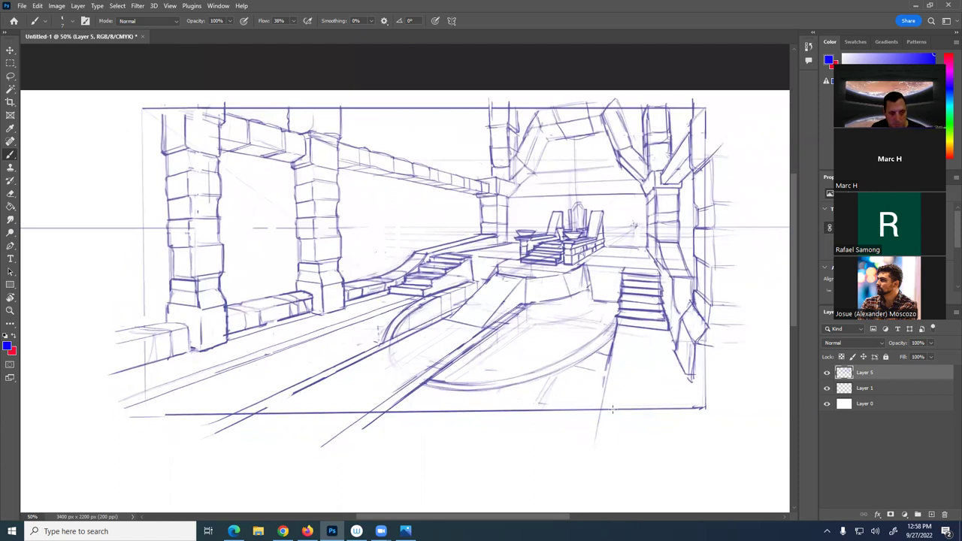
{"action": "left_click_drag", "start_coordinate": [613, 410], "coordinate": [621, 381]}
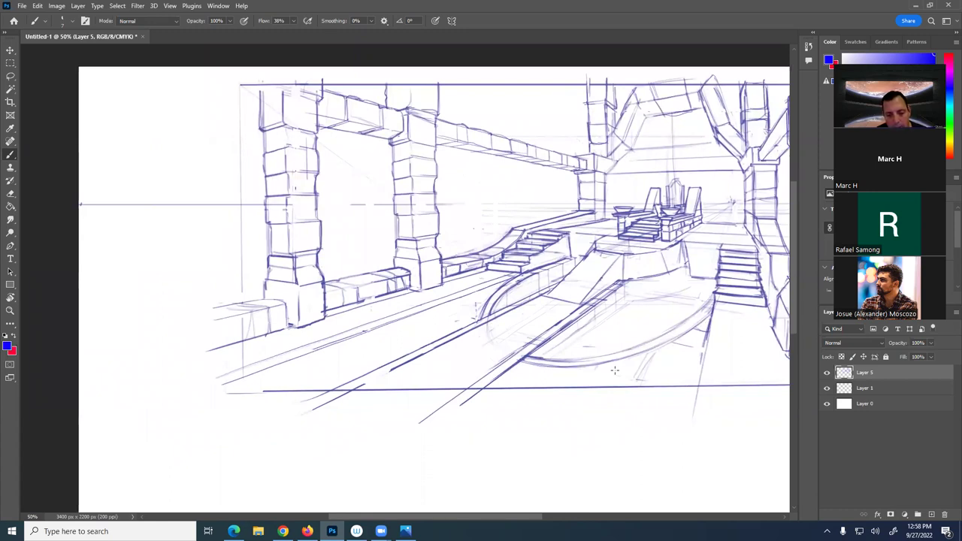
{"action": "scroll", "coordinate": [615, 370], "scroll_direction": "up", "scroll_amount": 2}
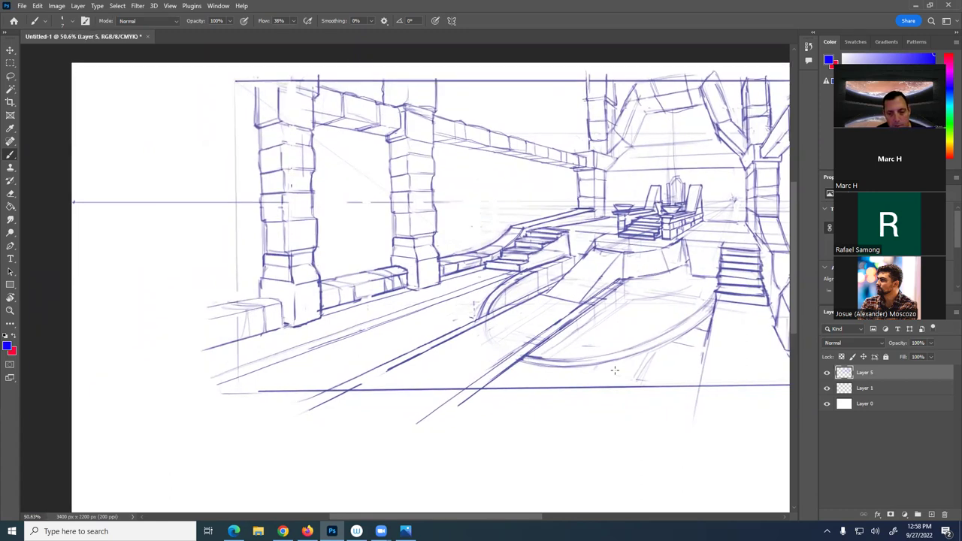
{"action": "left_click_drag", "start_coordinate": [386, 376], "coordinate": [443, 399]}
{"action": "left_click_drag", "start_coordinate": [437, 347], "coordinate": [519, 370]}
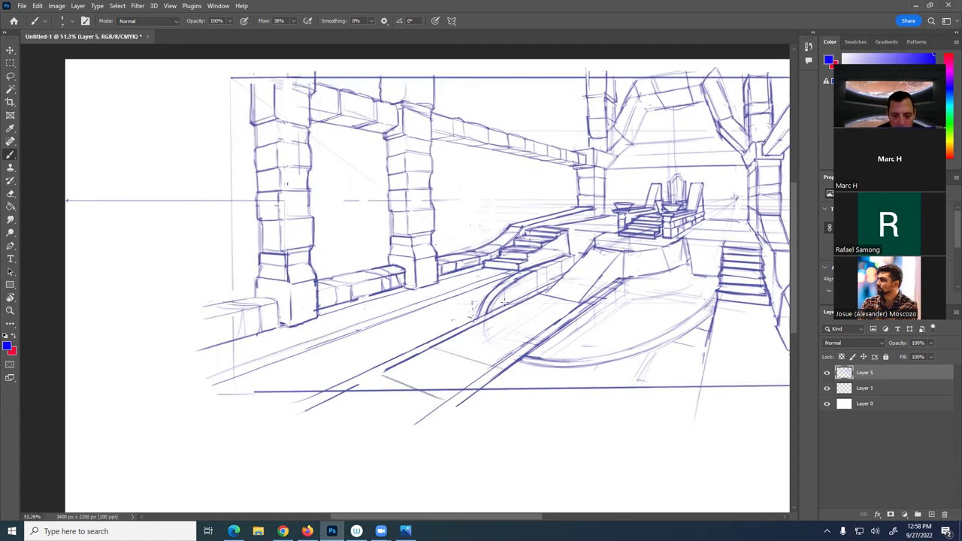
{"action": "mouse_move", "coordinate": [478, 325]}
{"action": "left_mouse_down"}
{"action": "mouse_move", "coordinate": [528, 339]}
{"action": "mouse_move", "coordinate": [546, 309]}
{"action": "mouse_move", "coordinate": [522, 306]}
{"action": "mouse_move", "coordinate": [508, 310]}
{"action": "mouse_move", "coordinate": [557, 320]}
{"action": "left_mouse_up"}
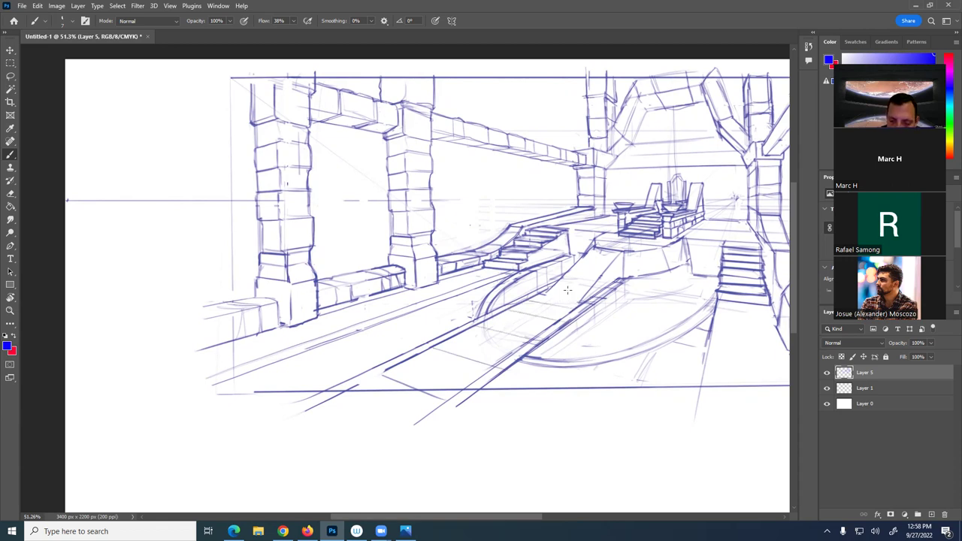
{"action": "scroll", "coordinate": [570, 246], "scroll_direction": "down", "scroll_amount": 1}
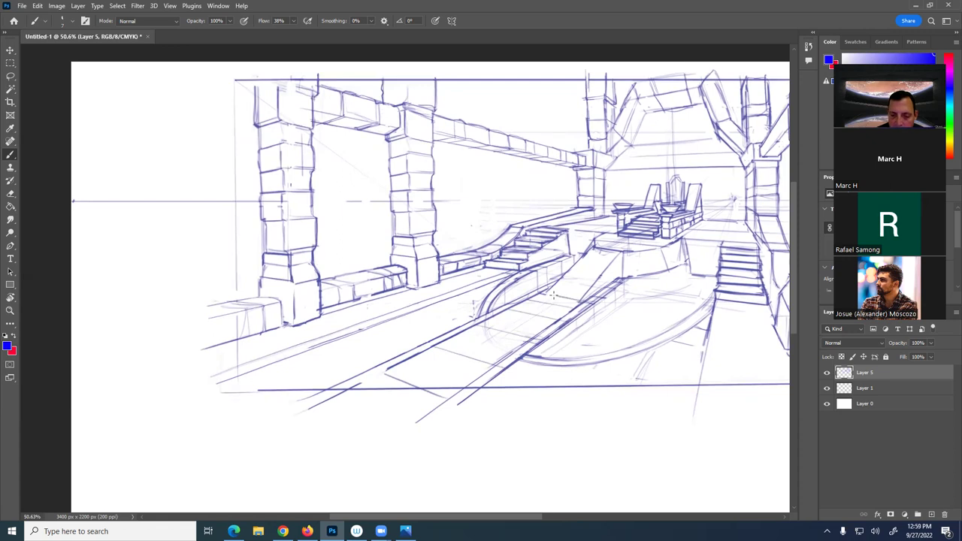
{"action": "scroll", "coordinate": [604, 299], "scroll_direction": "down", "scroll_amount": 1}
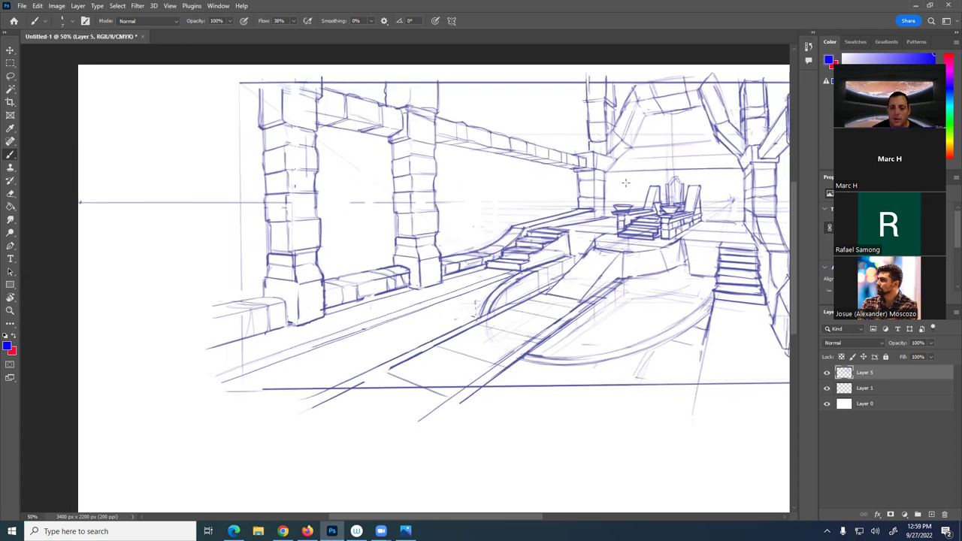
{"action": "left_click_drag", "start_coordinate": [648, 242], "coordinate": [529, 245]}
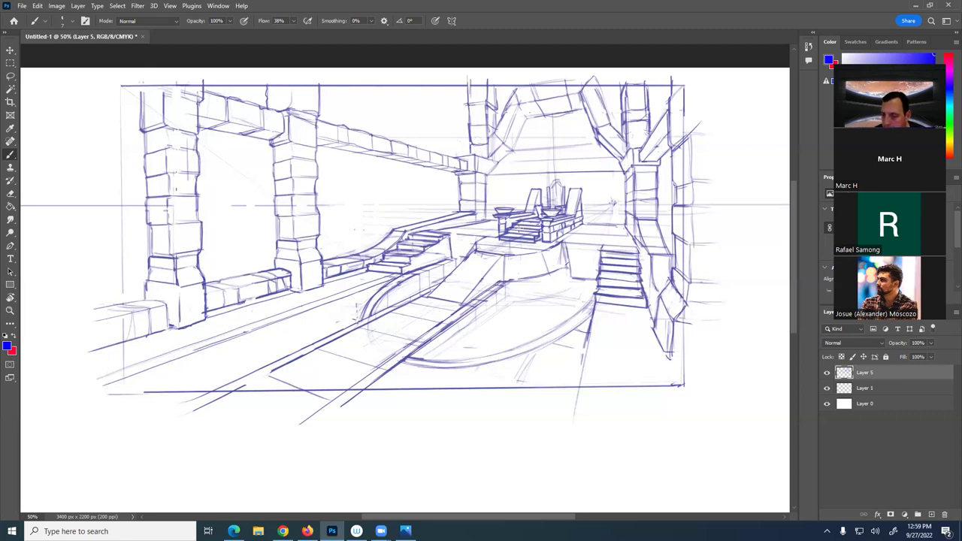
{"action": "left_click", "coordinate": [827, 375]}
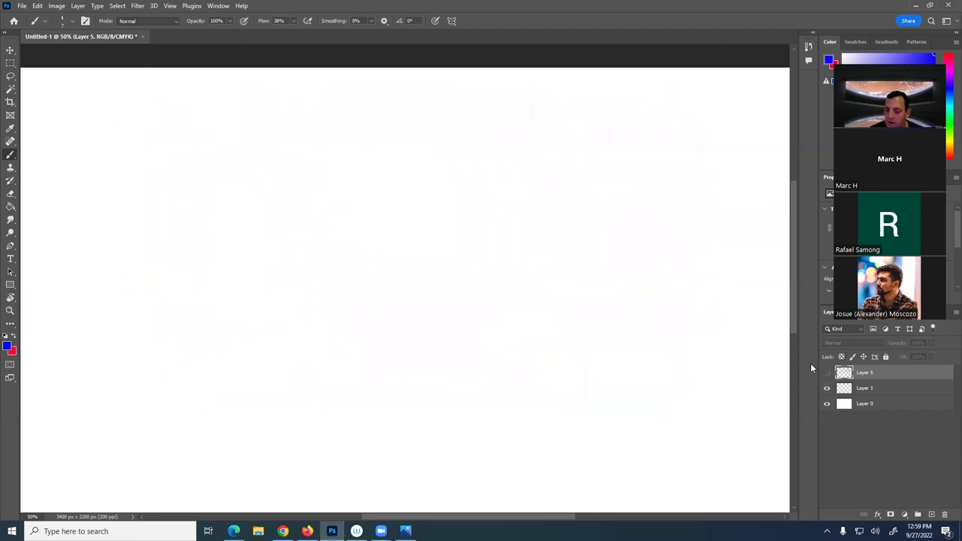
{"action": "left_click", "coordinate": [828, 373]}
{"action": "double_click", "coordinate": [871, 373]}
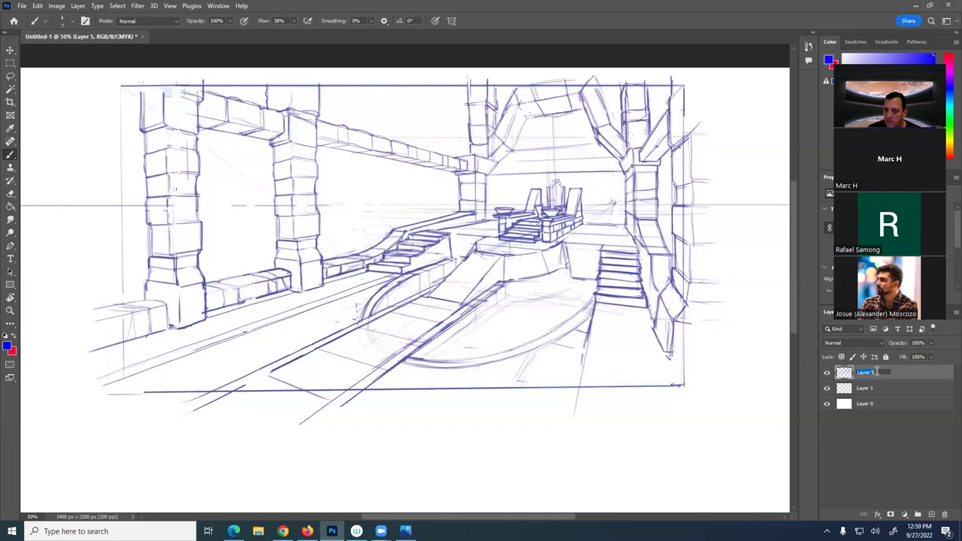
{"action": "key", "text": "BackSpace"}
{"action": "key", "text": "Return"}
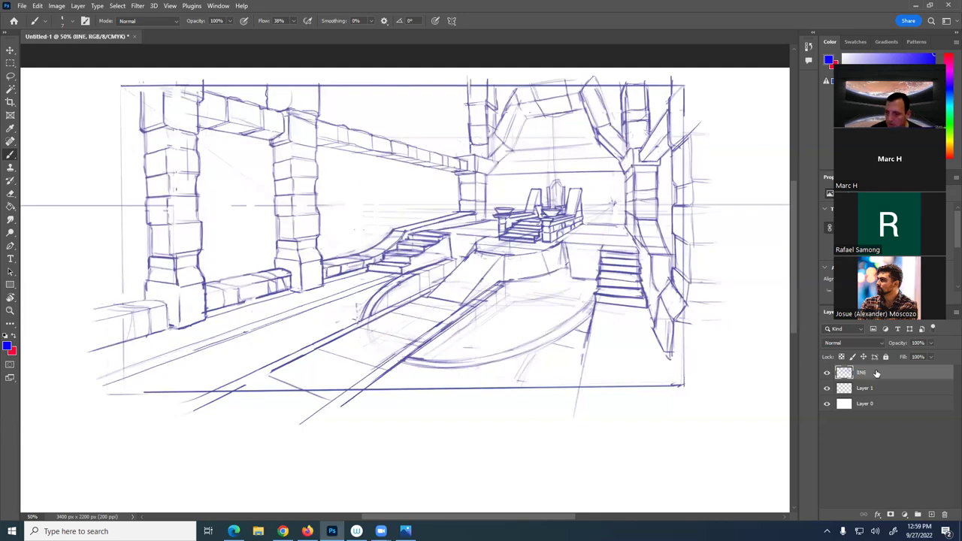
{"action": "double_click", "coordinate": [864, 378]}
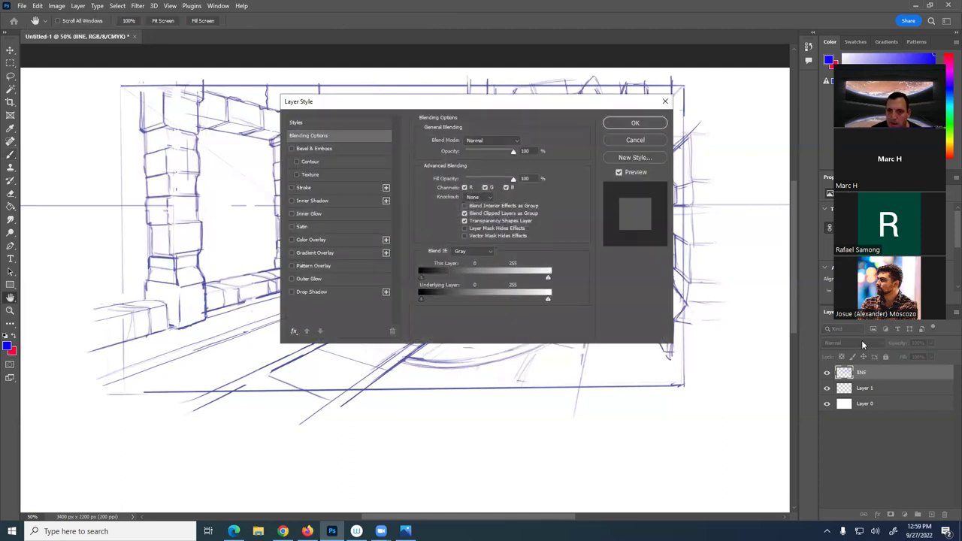
{"action": "key", "text": "Escape"}
{"action": "double_click", "coordinate": [863, 372]}
{"action": "type", "text": "EYE"}
Rename the layer containing the throne room sketch as "line"
{"action": "double_click", "coordinate": [862, 373]}
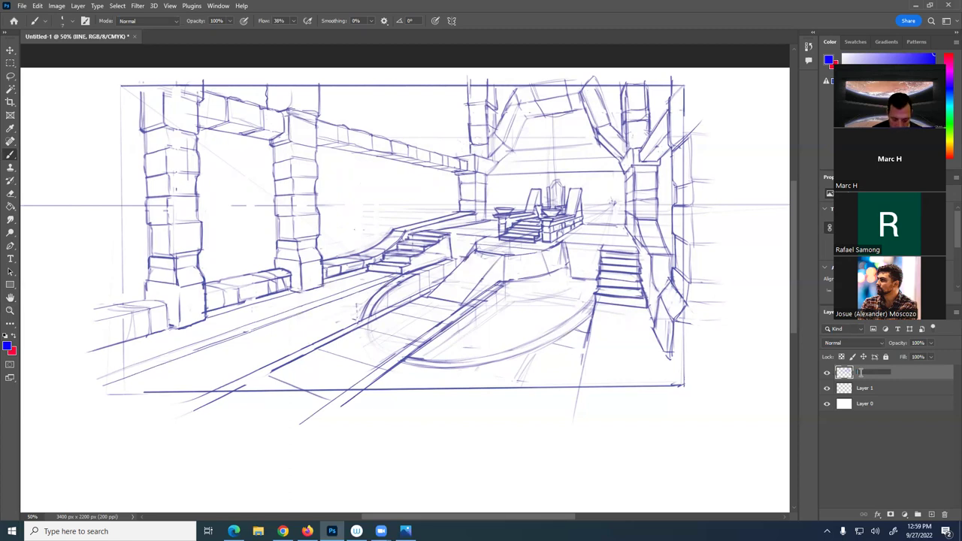
{"action": "type", "text": "line"}
{"action": "key", "text": "Return"}
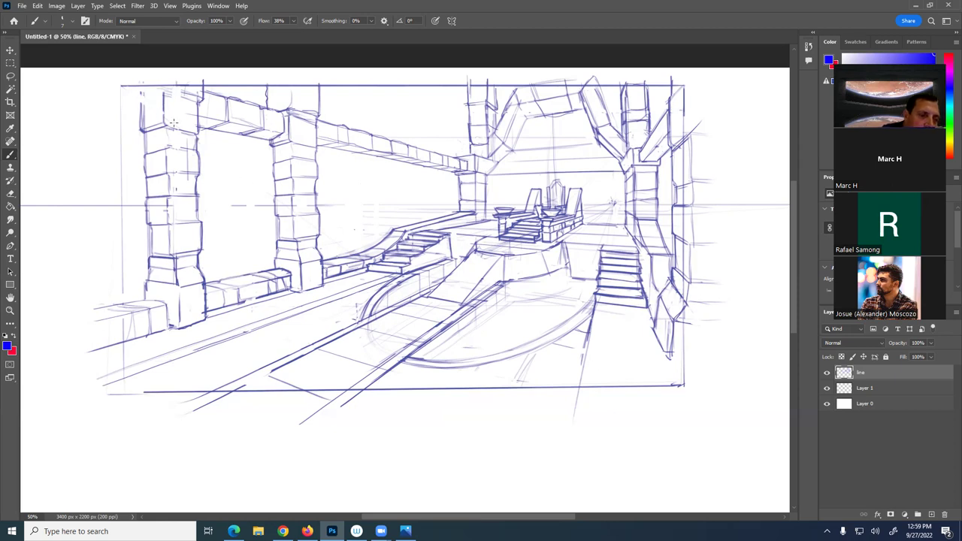
Add a new empty layer above the line layer and start saving the document under a new name
{"action": "left_click", "coordinate": [932, 513]}
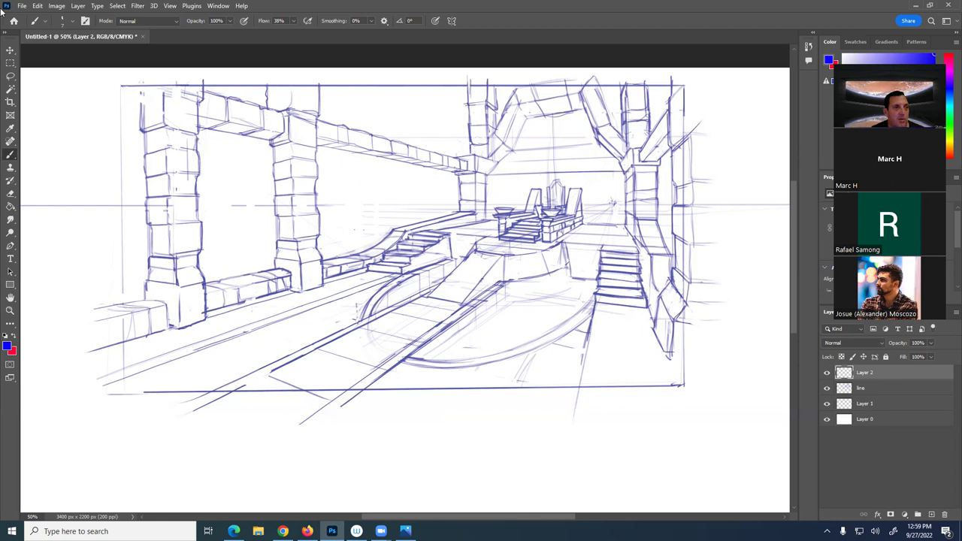
{"action": "left_click", "coordinate": [27, 6]}
{"action": "left_click", "coordinate": [68, 128]}
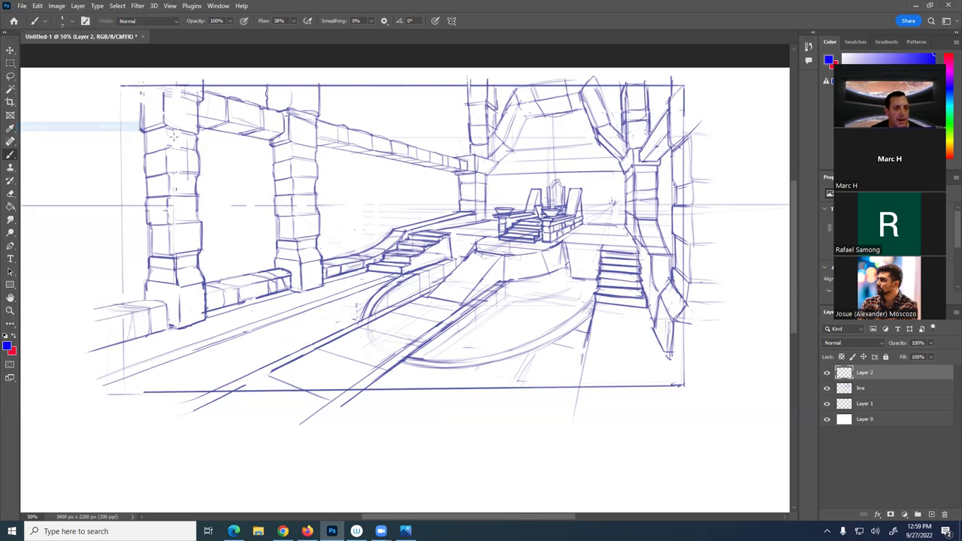
{"action": "type", "text": "pHILS"}
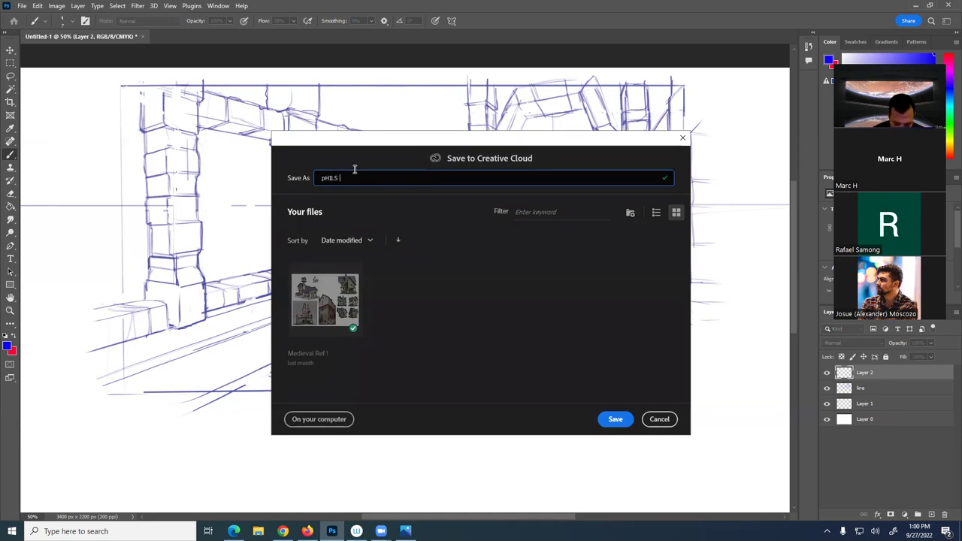
{"action": "type", "text": " INT tHRONW rOOM"}
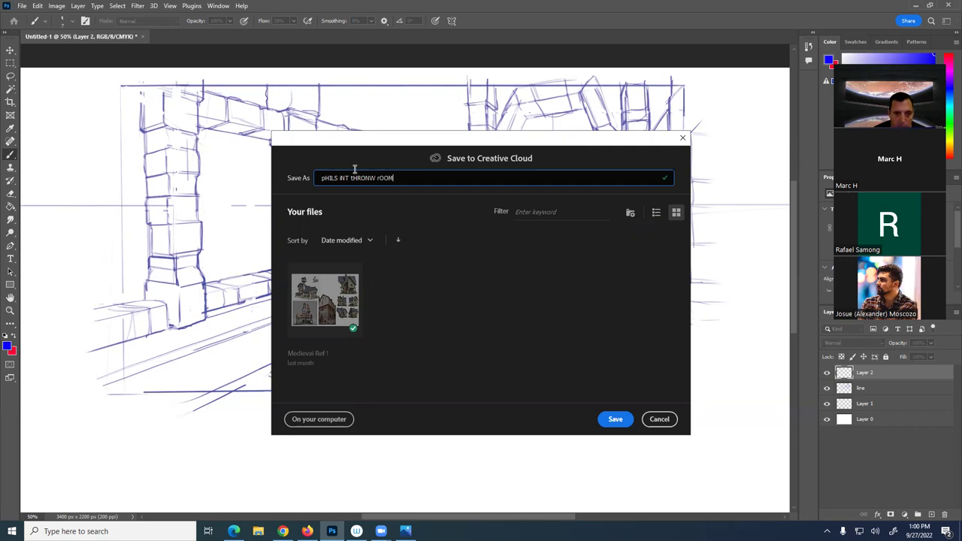
{"action": "key", "text": "BackSpace"}
{"action": "key", "text": "BackSpace"}
{"action": "key", "text": "BackSpace"}
{"action": "key", "text": "BackSpace"}
{"action": "key", "text": "BackSpace"}
{"action": "key", "text": "BackSpace"}
{"action": "key", "text": "BackSpace"}
{"action": "key", "text": "BackSpace"}
{"action": "key", "text": "BackSpace"}
{"action": "key", "text": "BackSpace"}
{"action": "key", "text": "BackSpace"}
{"action": "key", "text": "BackSpace"}
{"action": "key", "text": "BackSpace"}
{"action": "key", "text": "BackSpace"}
{"action": "key", "text": "BackSpace"}
{"action": "key", "text": "BackSpace"}
{"action": "key", "text": "BackSpace"}
{"action": "key", "text": "BackSpace"}
{"action": "key", "text": "BackSpace"}
{"action": "key", "text": "BackSpace"}
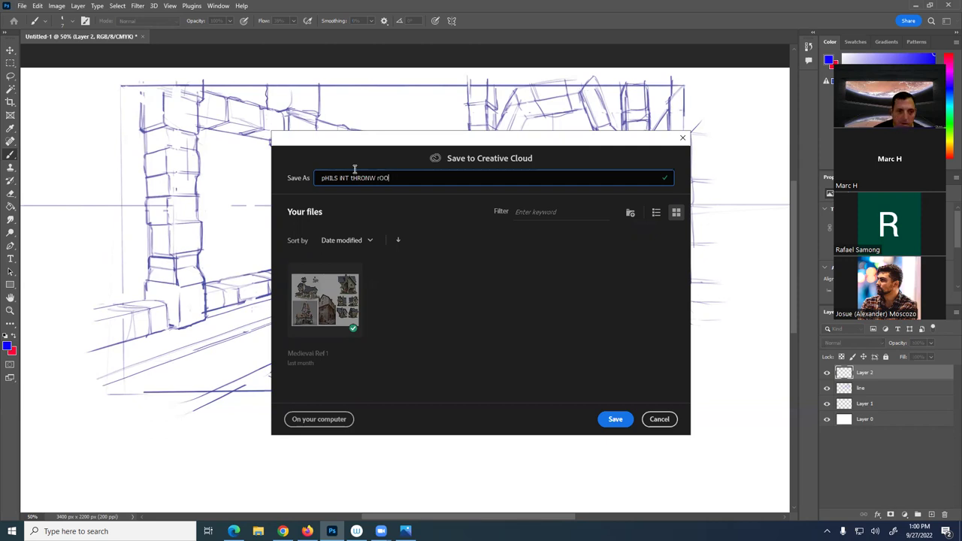
Save a PSD to the Desktop named with the artist's first name plus "Interior Throne Room", keeping Maximize Compatibility and suppressing the format options dialog in future
{"action": "type", "text": "Phihi"}
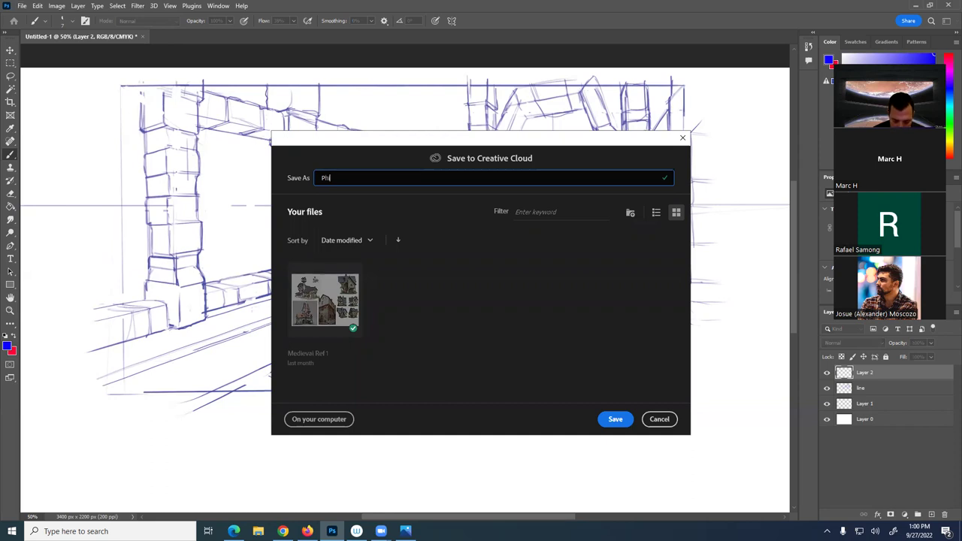
{"action": "type", "text": "ls Interior Throne Room"}
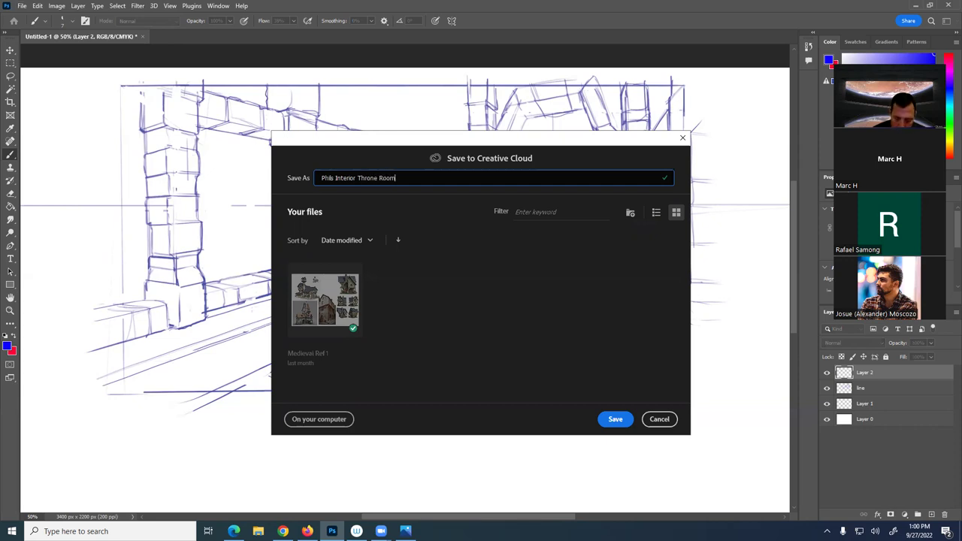
{"action": "left_click", "coordinate": [303, 419]}
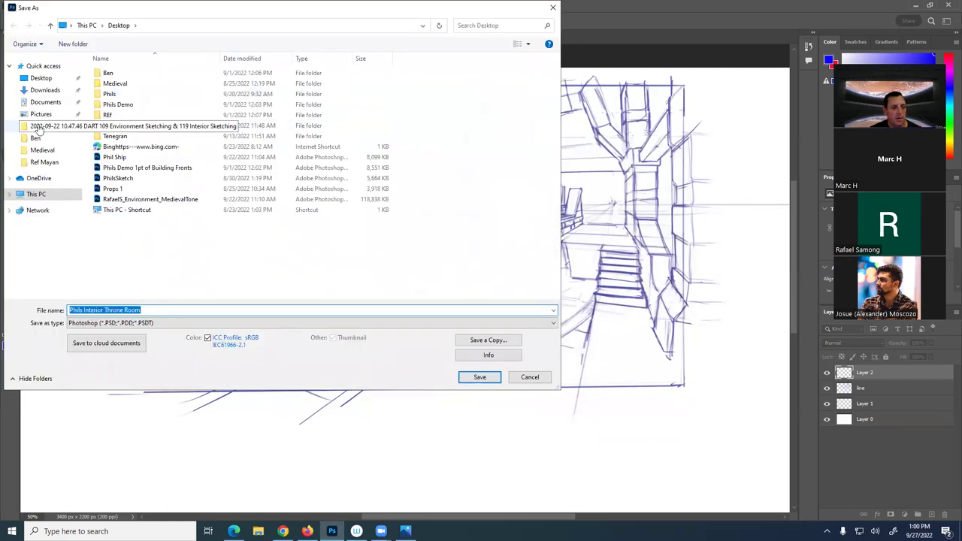
{"action": "left_click", "coordinate": [42, 79]}
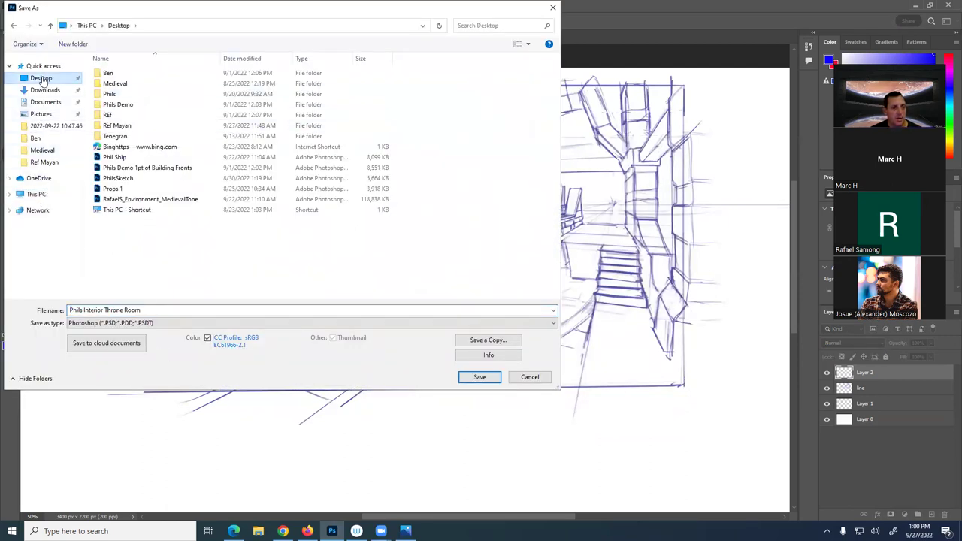
{"action": "left_click", "coordinate": [487, 376]}
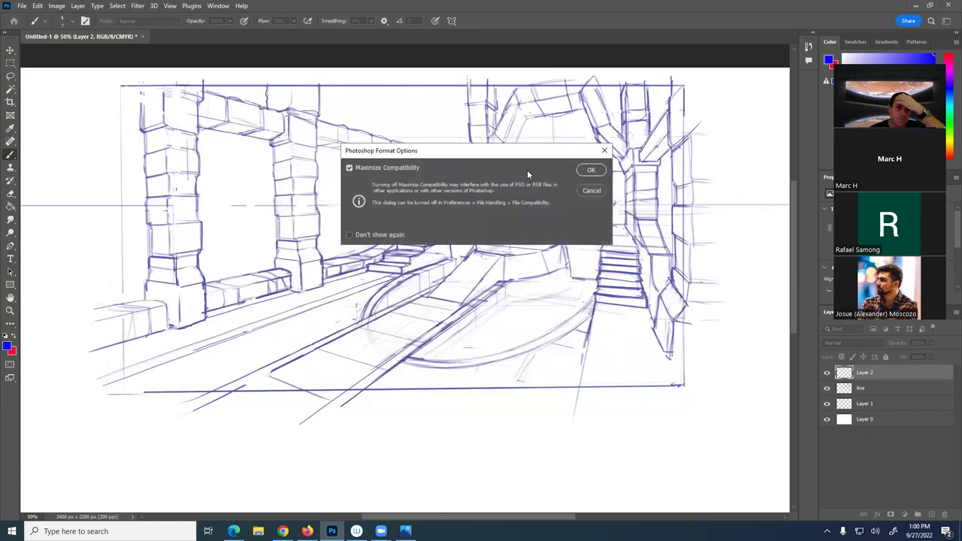
{"action": "left_click", "coordinate": [350, 235]}
{"action": "left_click", "coordinate": [584, 170]}
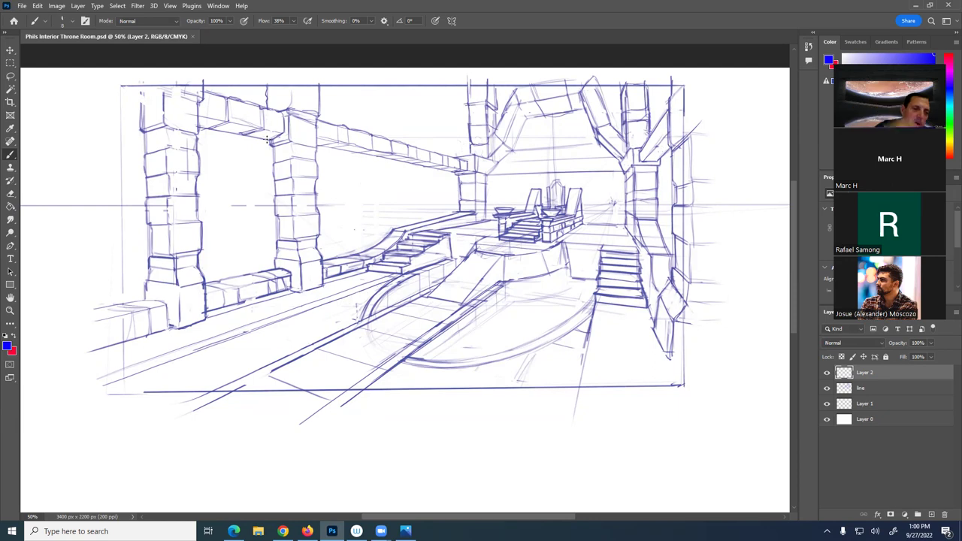
Sketch a round, bowl-shaped chandelier with candle holders around its rim on the new layer, between the two left columns below the beam
{"action": "left_click", "coordinate": [235, 159]}
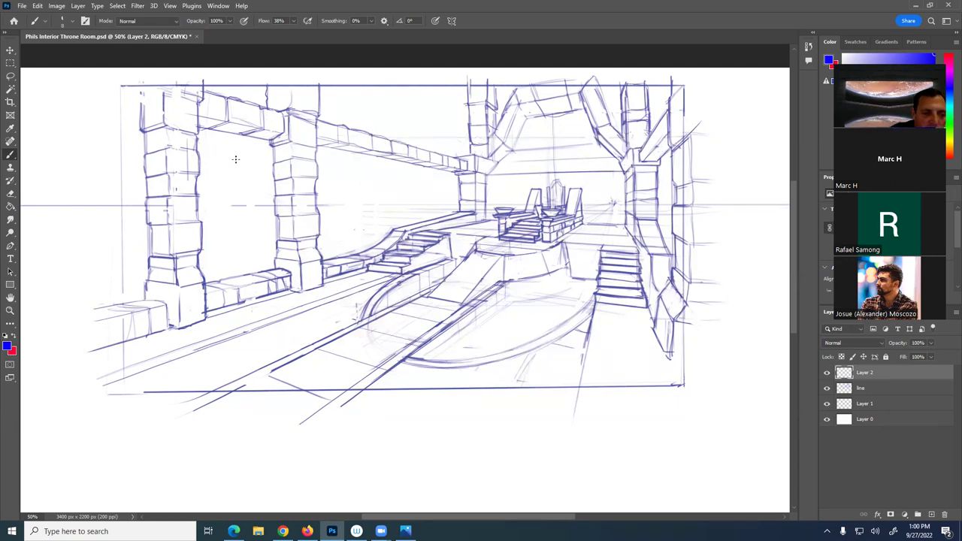
{"action": "mouse_move", "coordinate": [215, 159]}
{"action": "left_mouse_down"}
{"action": "mouse_move", "coordinate": [194, 159]}
{"action": "mouse_move", "coordinate": [229, 163]}
{"action": "mouse_move", "coordinate": [201, 152]}
{"action": "mouse_move", "coordinate": [194, 160]}
{"action": "mouse_move", "coordinate": [257, 137]}
{"action": "left_mouse_up"}
{"action": "mouse_move", "coordinate": [177, 151]}
{"action": "left_mouse_down"}
{"action": "mouse_move", "coordinate": [242, 132]}
{"action": "mouse_move", "coordinate": [178, 139]}
{"action": "mouse_move", "coordinate": [233, 149]}
{"action": "mouse_move", "coordinate": [207, 150]}
{"action": "mouse_move", "coordinate": [216, 128]}
{"action": "mouse_move", "coordinate": [235, 146]}
{"action": "left_mouse_up"}
{"action": "left_click_drag", "start_coordinate": [211, 129], "coordinate": [246, 125]}
{"action": "mouse_move", "coordinate": [183, 144]}
{"action": "left_mouse_down"}
{"action": "mouse_move", "coordinate": [227, 126]}
{"action": "mouse_move", "coordinate": [239, 136]}
{"action": "mouse_move", "coordinate": [175, 145]}
{"action": "left_mouse_up"}
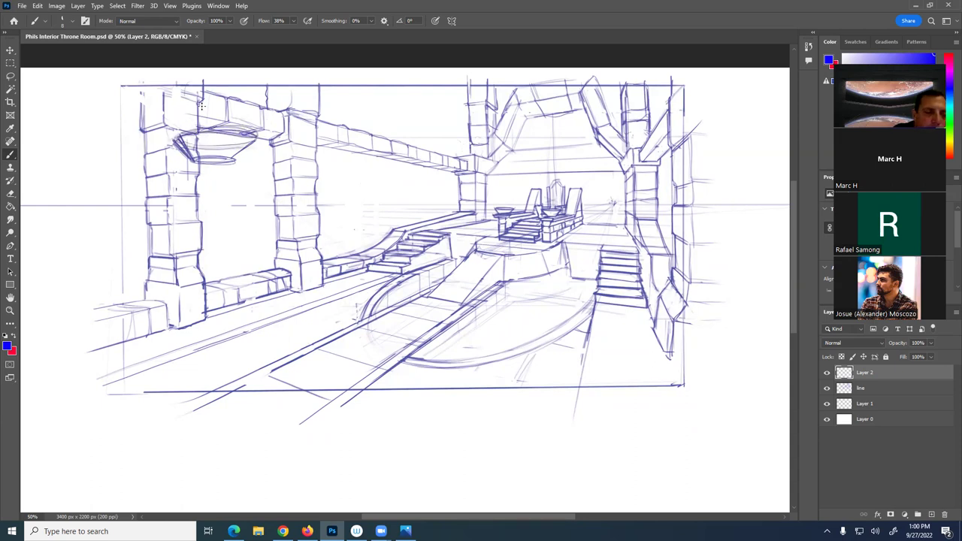
{"action": "mouse_move", "coordinate": [255, 136]}
{"action": "left_mouse_down"}
{"action": "mouse_move", "coordinate": [238, 153]}
{"action": "mouse_move", "coordinate": [228, 132]}
{"action": "mouse_move", "coordinate": [209, 145]}
{"action": "mouse_move", "coordinate": [216, 127]}
{"action": "mouse_move", "coordinate": [216, 142]}
{"action": "mouse_move", "coordinate": [204, 111]}
{"action": "mouse_move", "coordinate": [209, 121]}
{"action": "mouse_move", "coordinate": [173, 133]}
{"action": "mouse_move", "coordinate": [251, 132]}
{"action": "mouse_move", "coordinate": [230, 156]}
{"action": "mouse_move", "coordinate": [215, 139]}
{"action": "mouse_move", "coordinate": [215, 159]}
{"action": "mouse_move", "coordinate": [203, 161]}
{"action": "mouse_move", "coordinate": [226, 160]}
{"action": "mouse_move", "coordinate": [194, 160]}
{"action": "mouse_move", "coordinate": [197, 169]}
{"action": "mouse_move", "coordinate": [213, 159]}
{"action": "mouse_move", "coordinate": [215, 170]}
{"action": "mouse_move", "coordinate": [211, 154]}
{"action": "mouse_move", "coordinate": [229, 160]}
{"action": "mouse_move", "coordinate": [243, 135]}
{"action": "left_mouse_up"}
{"action": "left_click_drag", "start_coordinate": [176, 128], "coordinate": [195, 132]}
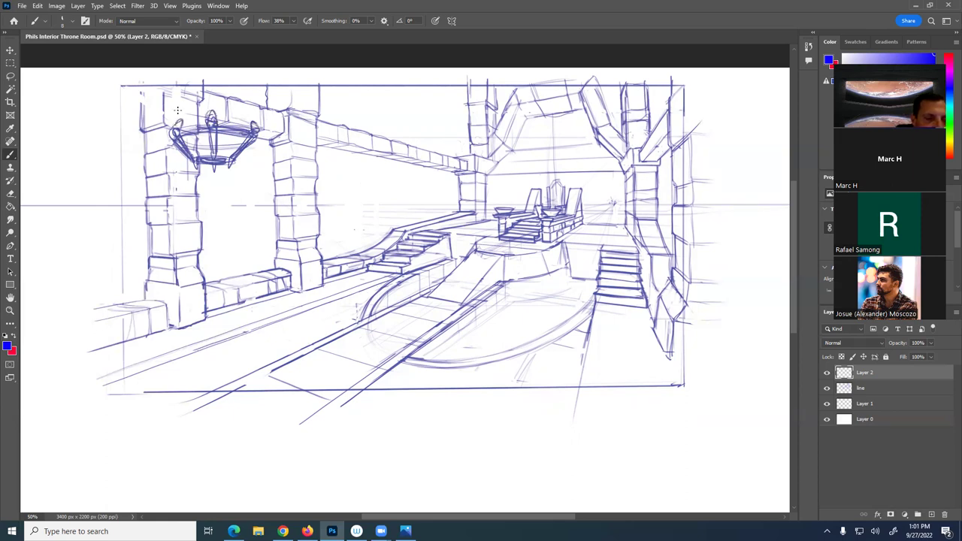
{"action": "mouse_move", "coordinate": [184, 114]}
{"action": "left_mouse_down"}
{"action": "mouse_move", "coordinate": [206, 90]}
{"action": "mouse_move", "coordinate": [227, 94]}
{"action": "mouse_move", "coordinate": [206, 88]}
{"action": "mouse_move", "coordinate": [235, 95]}
{"action": "mouse_move", "coordinate": [210, 101]}
{"action": "mouse_move", "coordinate": [225, 95]}
{"action": "left_mouse_up"}
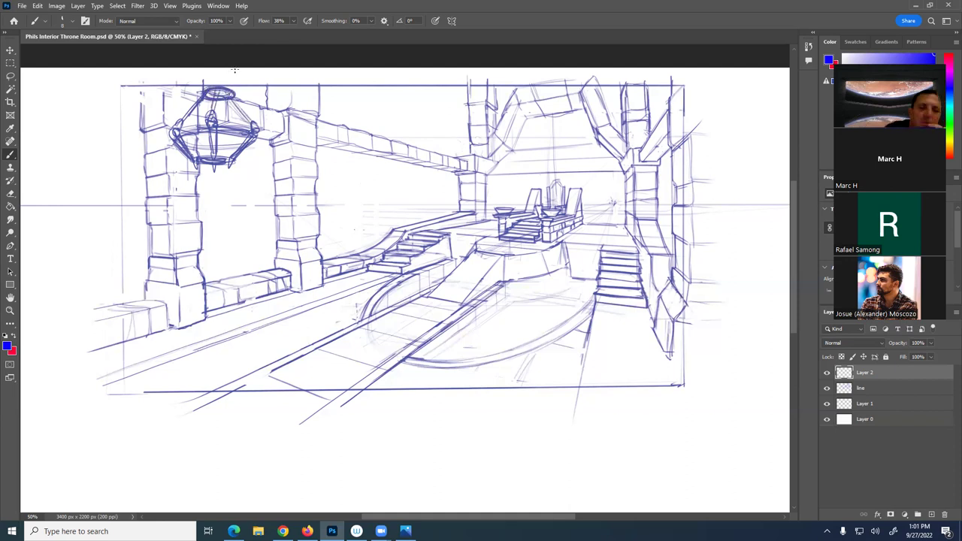
{"action": "key", "text": "ctrl+z"}
{"action": "key", "text": "ctrl+z"}
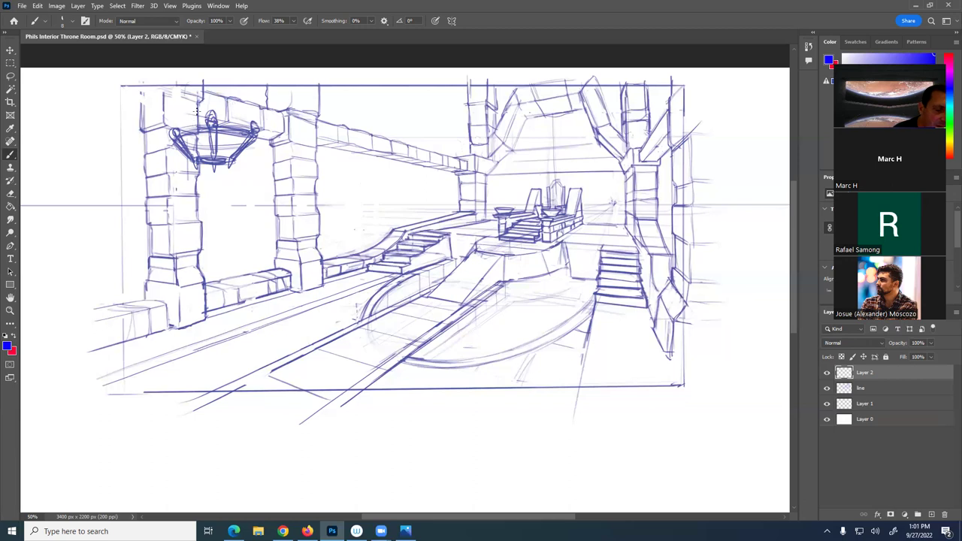
Sketch a low domed top with a ring and hanging chain above the chandelier's bowl, reaching the upper edge of the frame
{"action": "mouse_move", "coordinate": [233, 115]}
{"action": "left_mouse_down"}
{"action": "mouse_move", "coordinate": [194, 121]}
{"action": "mouse_move", "coordinate": [235, 121]}
{"action": "mouse_move", "coordinate": [193, 94]}
{"action": "mouse_move", "coordinate": [202, 111]}
{"action": "mouse_move", "coordinate": [231, 114]}
{"action": "mouse_move", "coordinate": [197, 113]}
{"action": "mouse_move", "coordinate": [226, 112]}
{"action": "mouse_move", "coordinate": [200, 120]}
{"action": "mouse_move", "coordinate": [229, 100]}
{"action": "mouse_move", "coordinate": [184, 127]}
{"action": "mouse_move", "coordinate": [210, 100]}
{"action": "mouse_move", "coordinate": [218, 106]}
{"action": "mouse_move", "coordinate": [209, 75]}
{"action": "mouse_move", "coordinate": [214, 103]}
{"action": "mouse_move", "coordinate": [209, 76]}
{"action": "mouse_move", "coordinate": [242, 132]}
{"action": "left_mouse_up"}
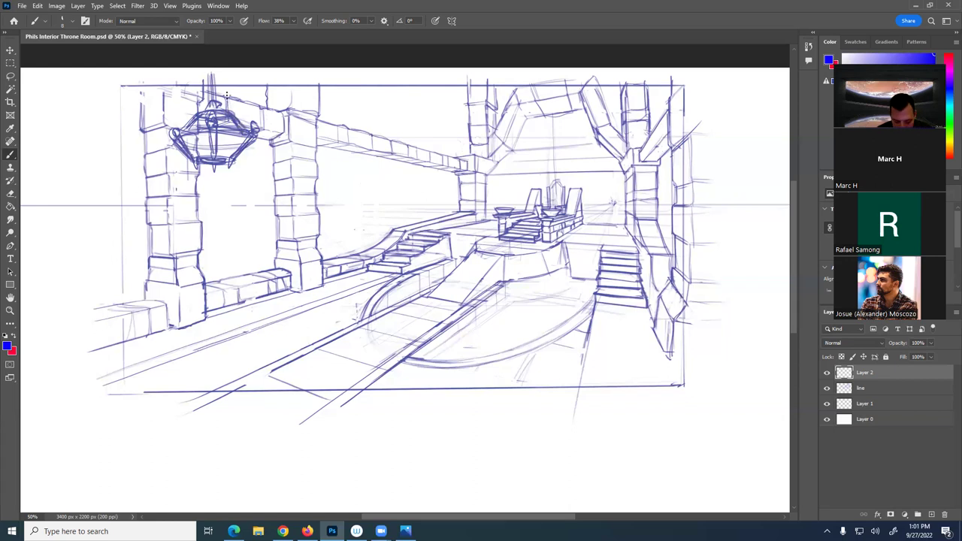
Paste a copy of the chandelier as a new layer, enlarge it to about 121% wide and 111% high, and place it over the front right pillar's top
{"action": "key", "text": "ctrl+v"}
{"action": "key", "text": "v"}
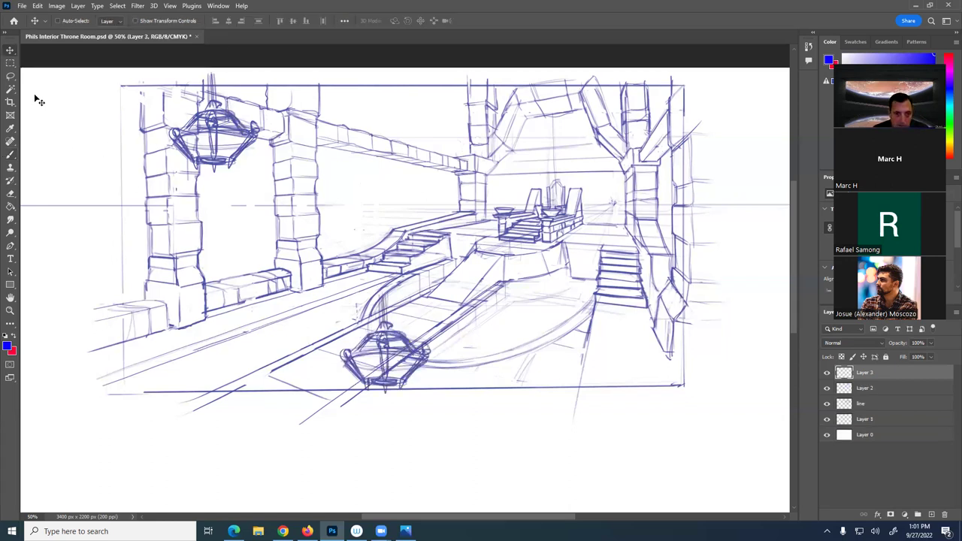
{"action": "left_click_drag", "start_coordinate": [368, 359], "coordinate": [577, 146]}
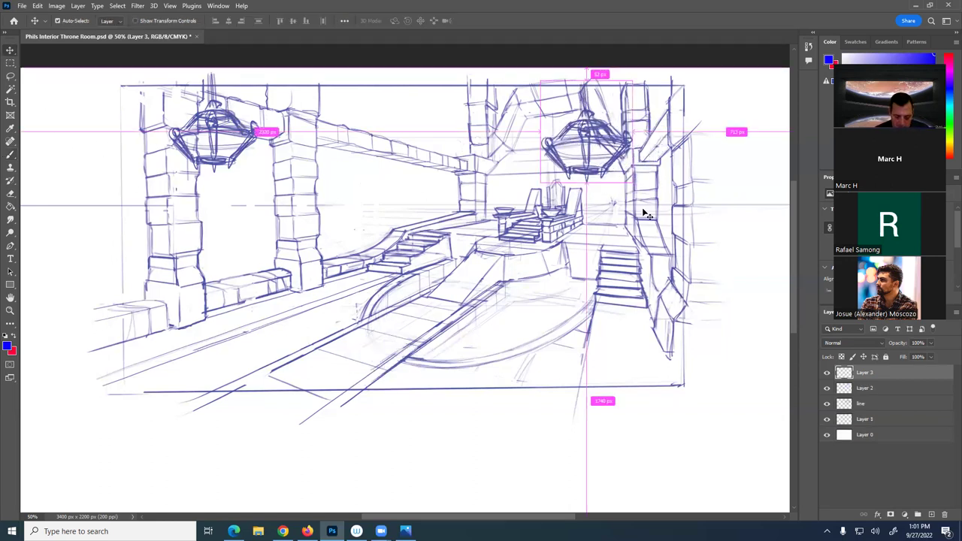
{"action": "key", "text": "ctrl+t"}
{"action": "left_click_drag", "start_coordinate": [636, 184], "coordinate": [691, 110]}
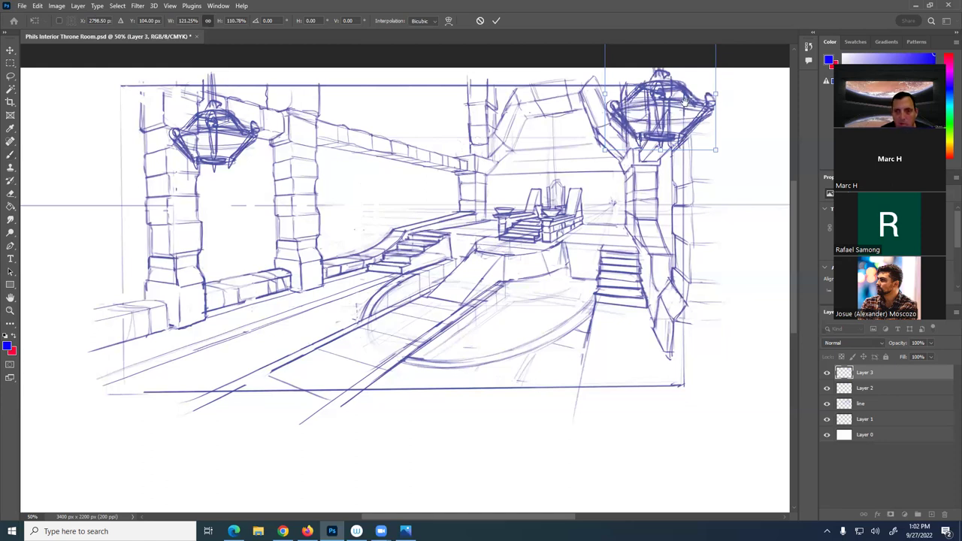
{"action": "key", "text": "Return"}
Draw a straight vertical line just outside the frame's left edge and mark short, slanted perspective ticks along its height
{"action": "left_click_drag", "start_coordinate": [402, 352], "coordinate": [536, 408]}
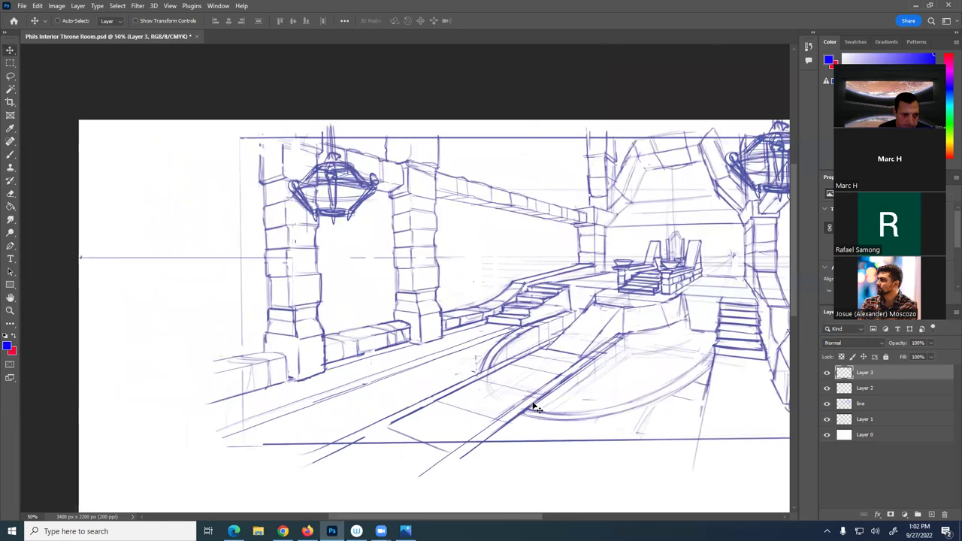
{"action": "scroll", "coordinate": [526, 383], "scroll_direction": "left", "scroll_amount": 5}
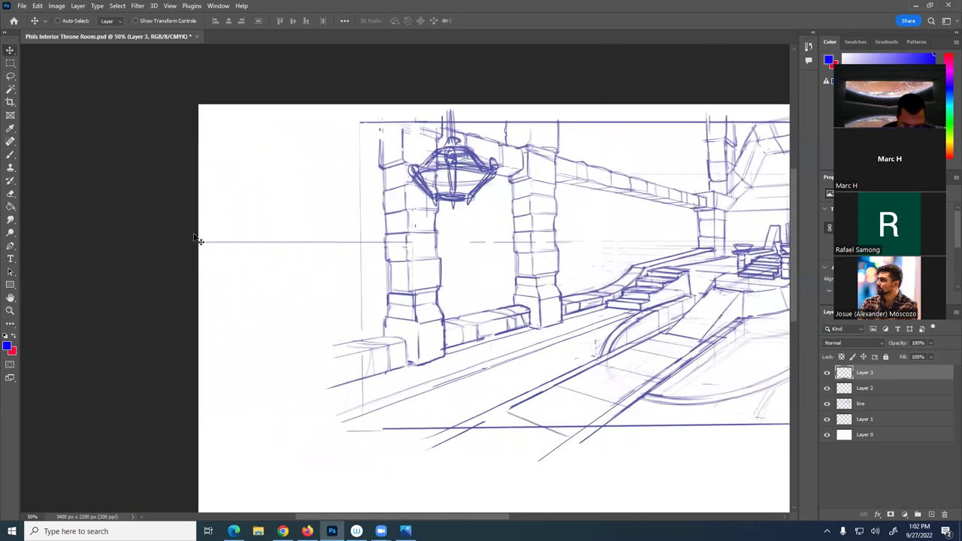
{"action": "key", "text": "b"}
{"action": "left_click", "coordinate": [323, 123]}
{"action": "left_click", "coordinate": [323, 433], "text": "shift"}
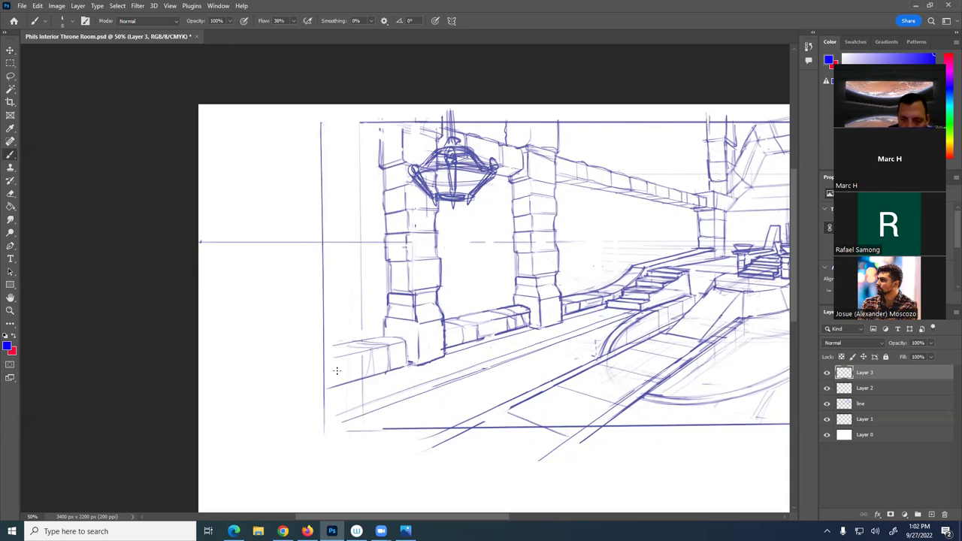
{"action": "left_click_drag", "start_coordinate": [315, 352], "coordinate": [328, 357]}
{"action": "left_click_drag", "start_coordinate": [318, 314], "coordinate": [337, 316]}
{"action": "mouse_move", "coordinate": [314, 293]}
{"action": "left_mouse_down"}
{"action": "mouse_move", "coordinate": [336, 295]}
{"action": "mouse_move", "coordinate": [335, 276]}
{"action": "left_mouse_up"}
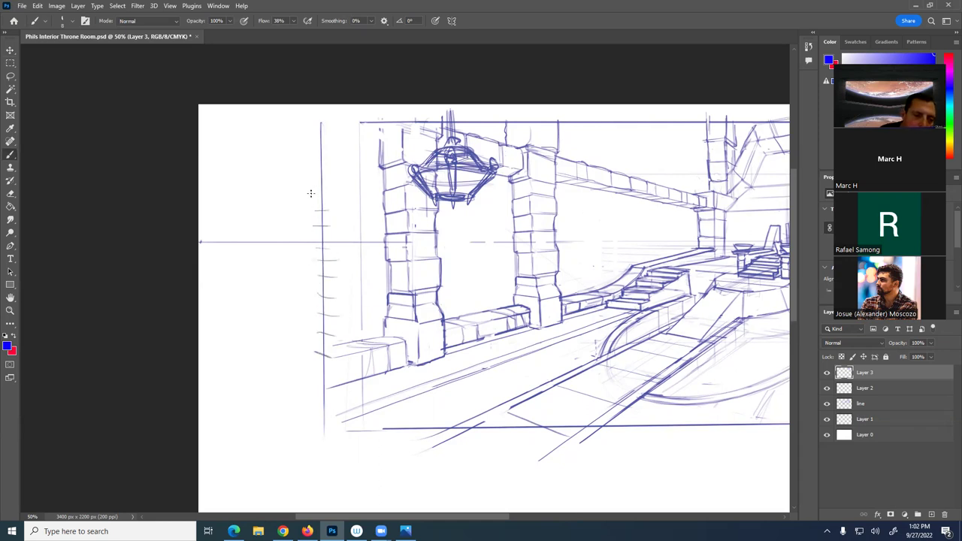
{"action": "mouse_move", "coordinate": [311, 157]}
{"action": "left_mouse_down"}
{"action": "mouse_move", "coordinate": [330, 135]}
{"action": "mouse_move", "coordinate": [309, 145]}
{"action": "mouse_move", "coordinate": [335, 125]}
{"action": "mouse_move", "coordinate": [315, 129]}
{"action": "mouse_move", "coordinate": [338, 125]}
{"action": "left_mouse_up"}
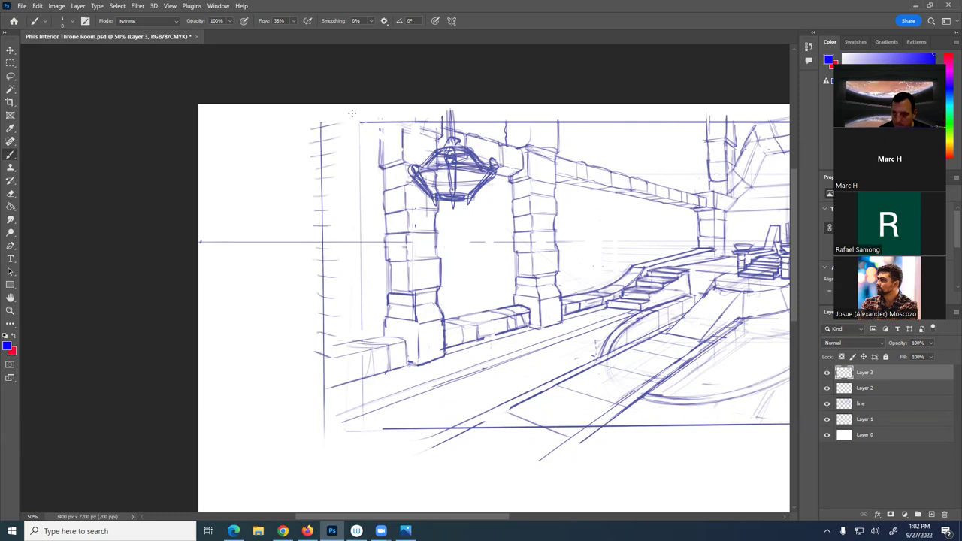
Draw straight guidelines across the room linking the left chandelier with the large right one
{"action": "left_click_drag", "start_coordinate": [494, 264], "coordinate": [301, 257]}
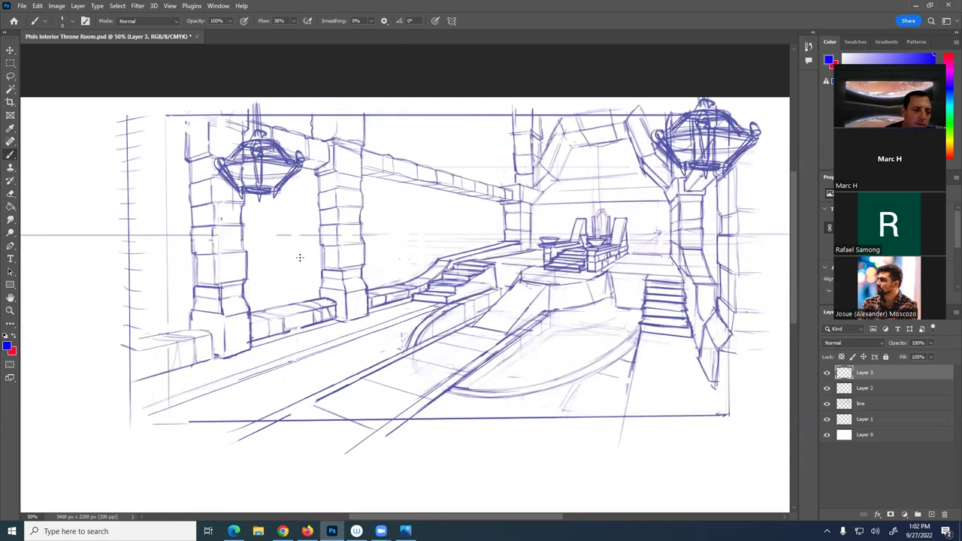
{"action": "left_click_drag", "start_coordinate": [226, 194], "coordinate": [767, 163]}
{"action": "left_click_drag", "start_coordinate": [684, 170], "coordinate": [560, 175]}
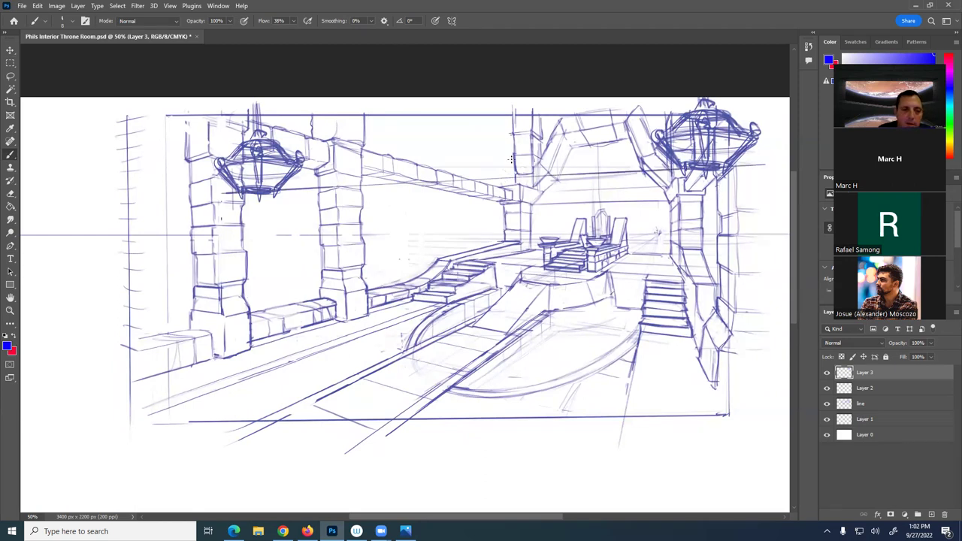
Paste another chandelier copy on a new layer, scale it to about 43% wide and 47% high, and place it beside the rear left column
{"action": "scroll", "coordinate": [752, 121], "scroll_direction": "up", "scroll_amount": 5}
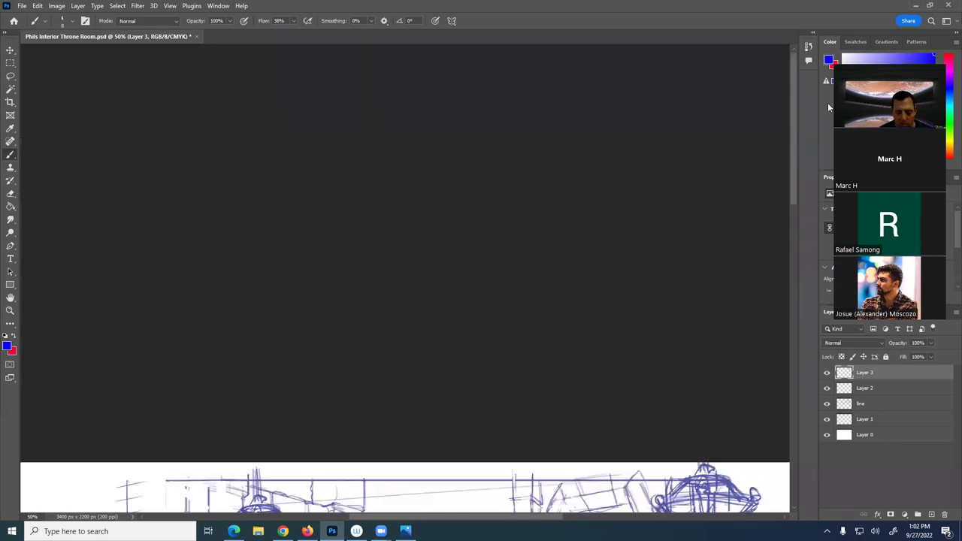
{"action": "scroll", "coordinate": [441, 204], "scroll_direction": "down", "scroll_amount": 5}
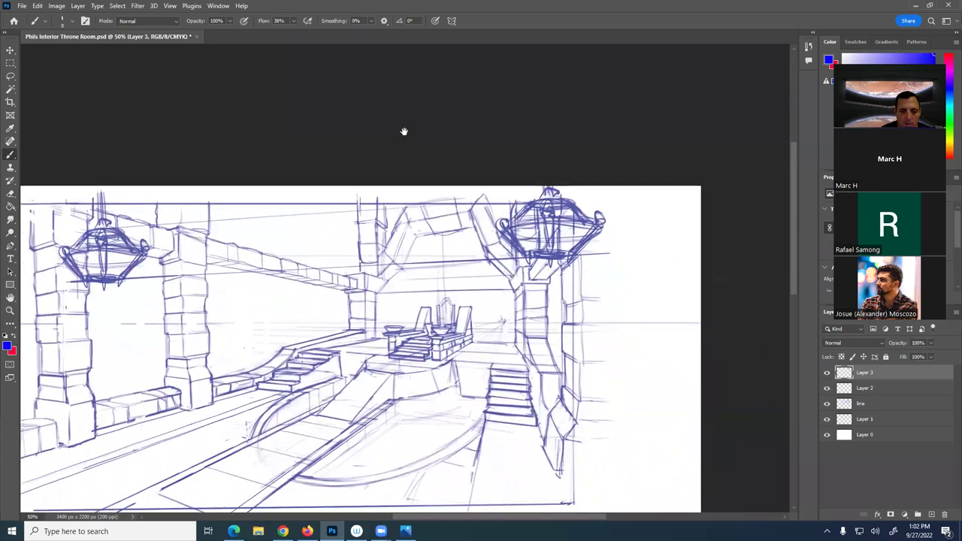
{"action": "scroll", "coordinate": [648, 197], "scroll_direction": "left", "scroll_amount": 2}
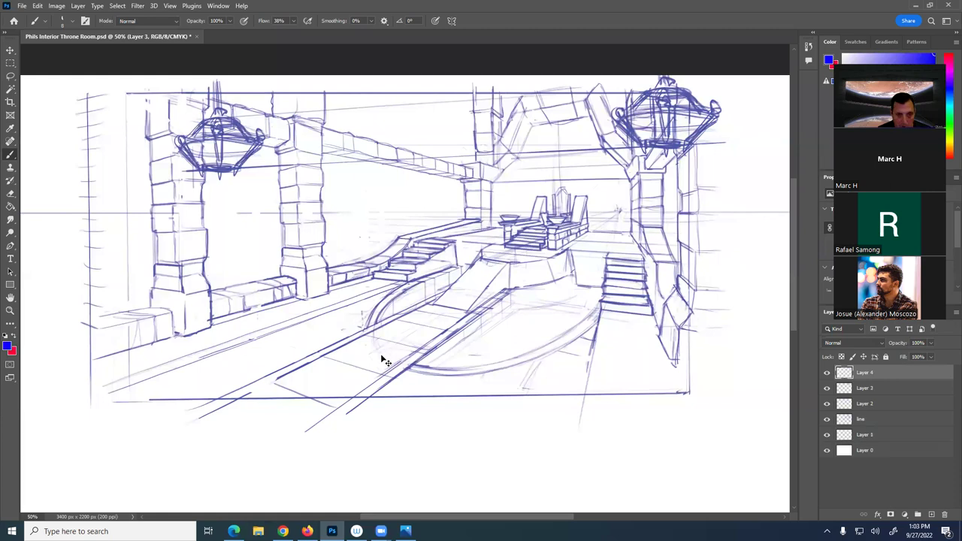
{"action": "key", "text": "ctrl+v"}
{"action": "key", "text": "v"}
{"action": "left_click_drag", "start_coordinate": [415, 308], "coordinate": [463, 184]}
{"action": "key", "text": "ctrl+t"}
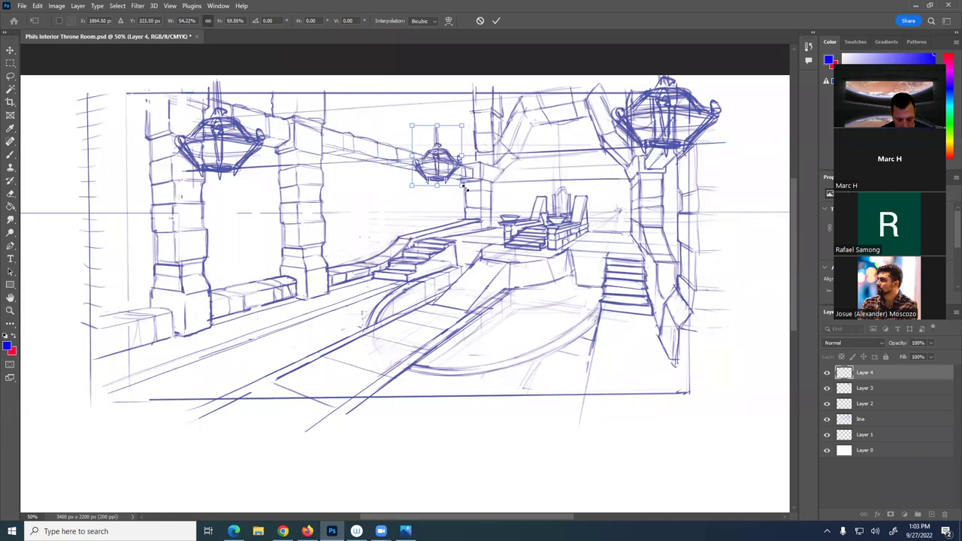
{"action": "left_click_drag", "start_coordinate": [463, 188], "coordinate": [446, 164]}
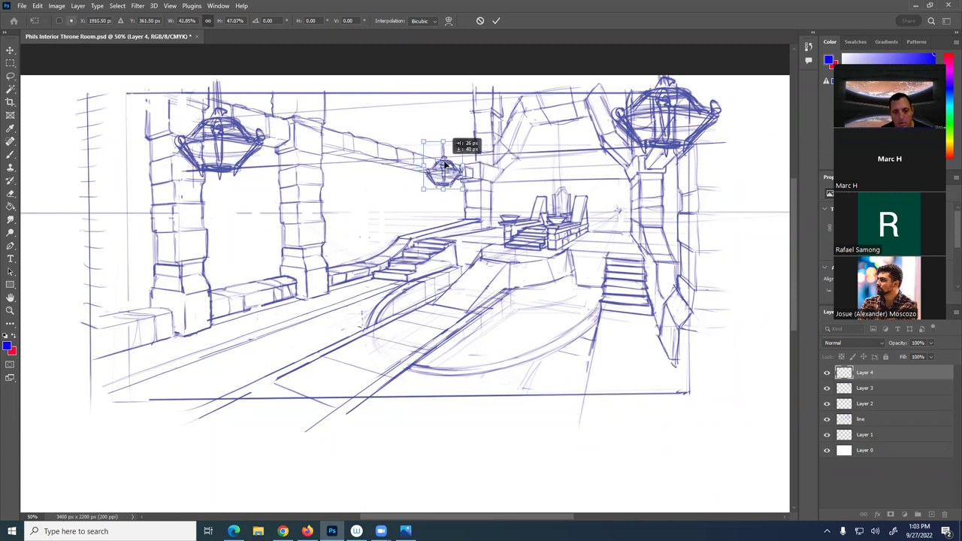
{"action": "key", "text": "Return"}
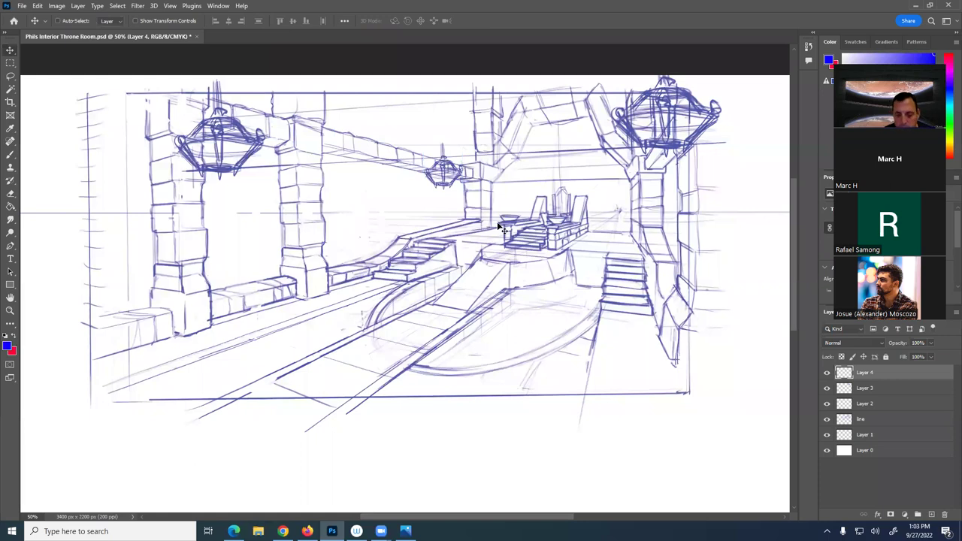
Draw a perspective guideline from the vanishing point at the back wall to the base of the left chandelier
{"action": "key", "text": "b"}
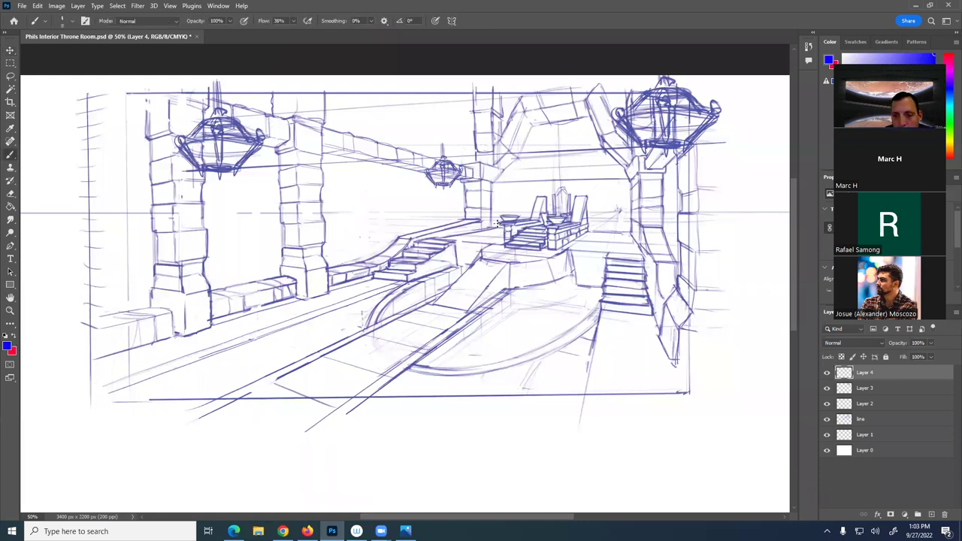
{"action": "mouse_move", "coordinate": [624, 201]}
{"action": "left_mouse_down"}
{"action": "mouse_move", "coordinate": [552, 204]}
{"action": "mouse_move", "coordinate": [235, 172]}
{"action": "left_mouse_up"}
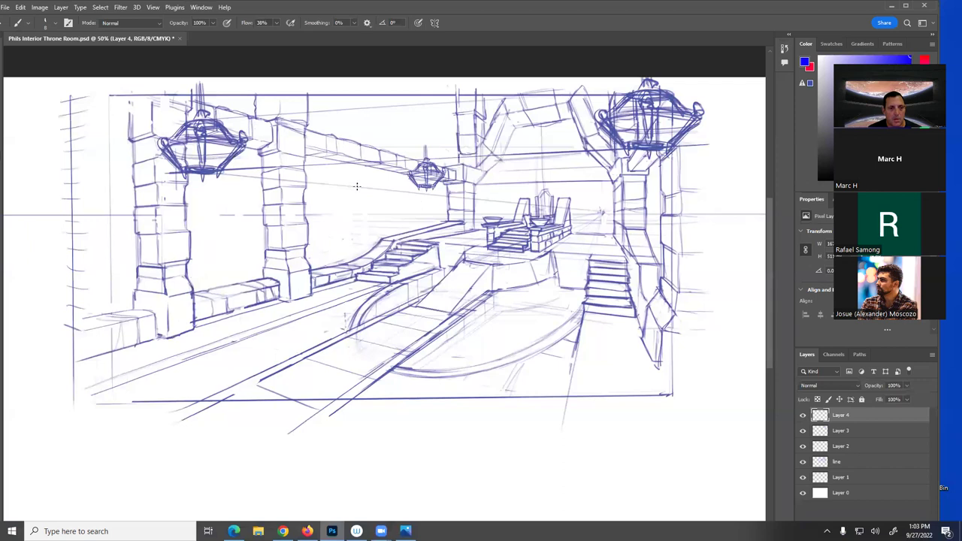
Compare the sketch with Layer 4 hidden and shown to judge the small rear chandelier
{"action": "left_click", "coordinate": [803, 416]}
{"action": "left_click", "coordinate": [803, 416]}
{"action": "left_click", "coordinate": [803, 416]}
{"action": "left_click", "coordinate": [803, 415]}
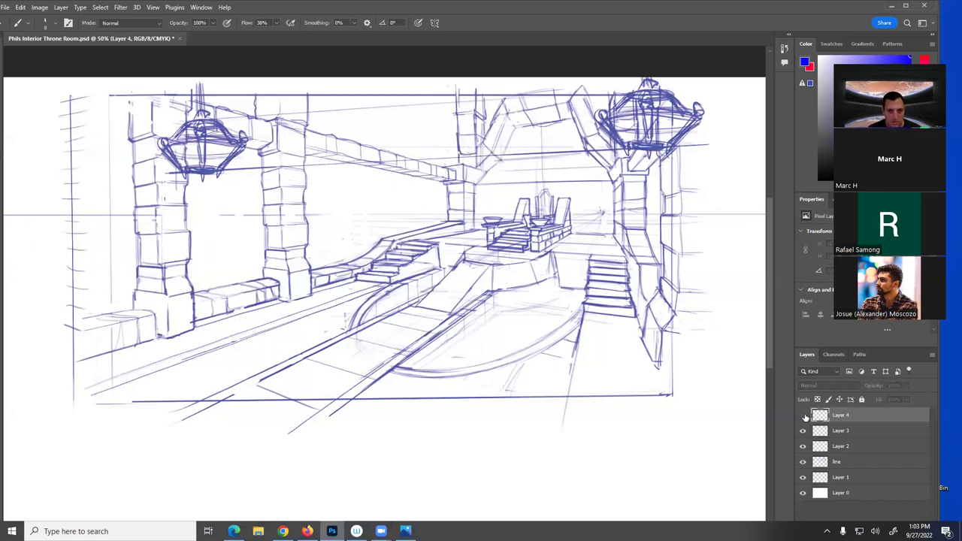
{"action": "key", "text": "z"}
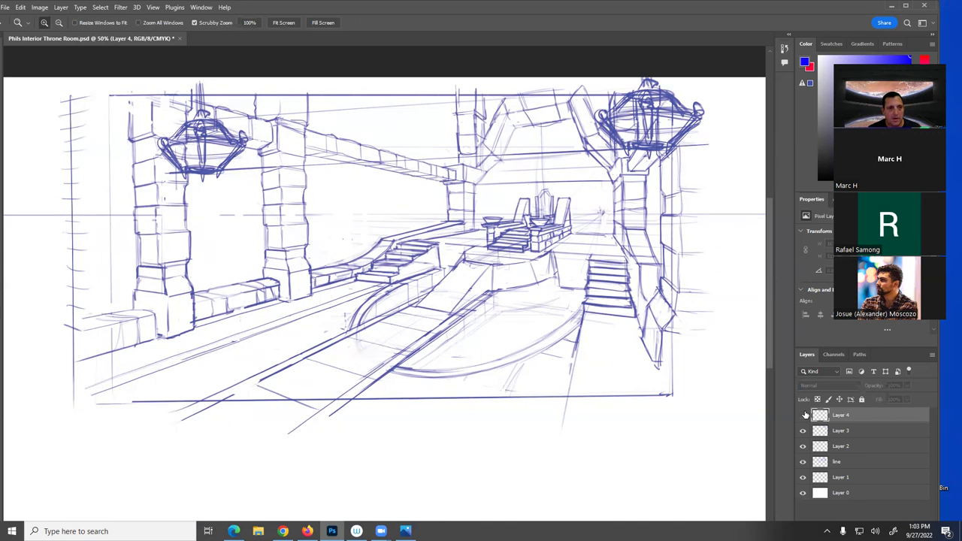
{"action": "left_click", "coordinate": [803, 415], "text": "alt"}
{"action": "left_click", "coordinate": [803, 416], "text": "alt"}
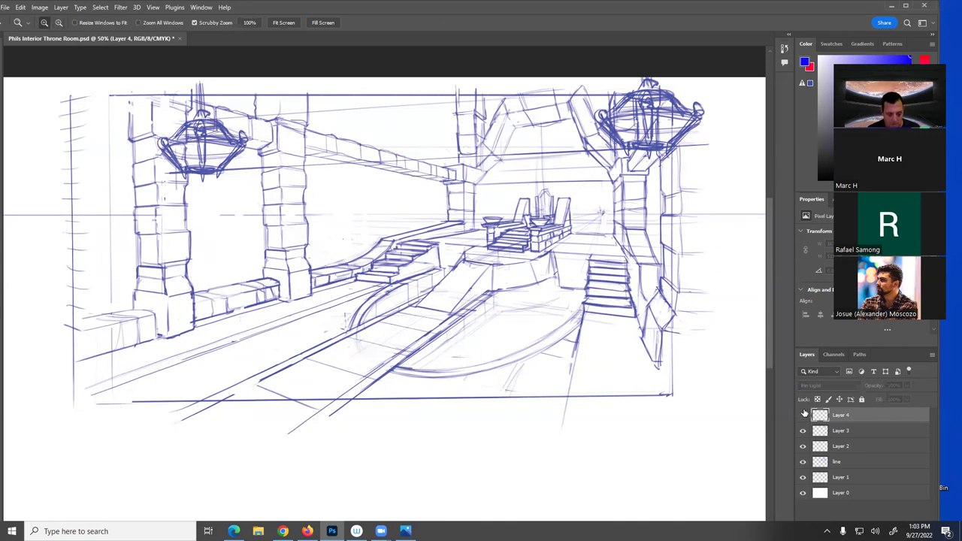
{"action": "left_click", "coordinate": [803, 415], "text": "alt"}
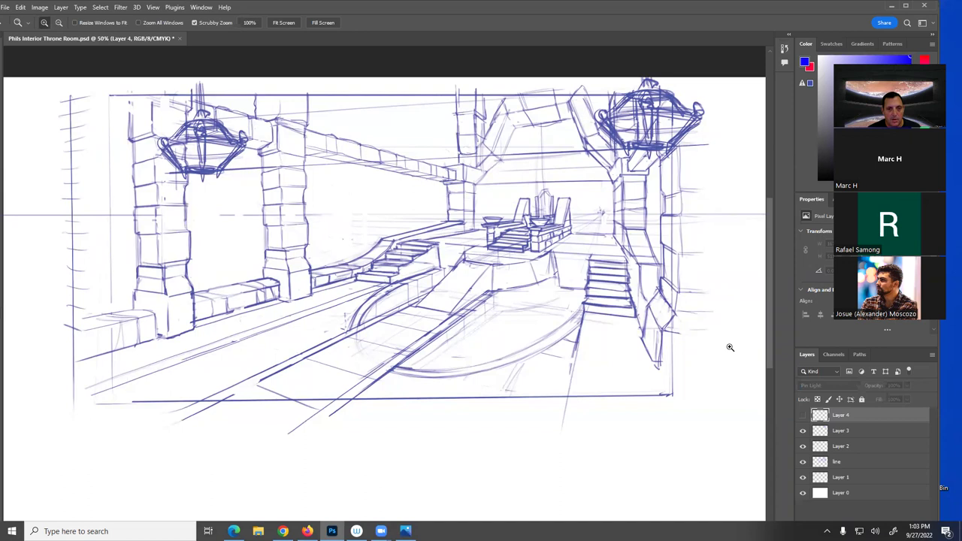
{"action": "left_click", "coordinate": [803, 414], "text": "alt"}
{"action": "left_click", "coordinate": [803, 415]}
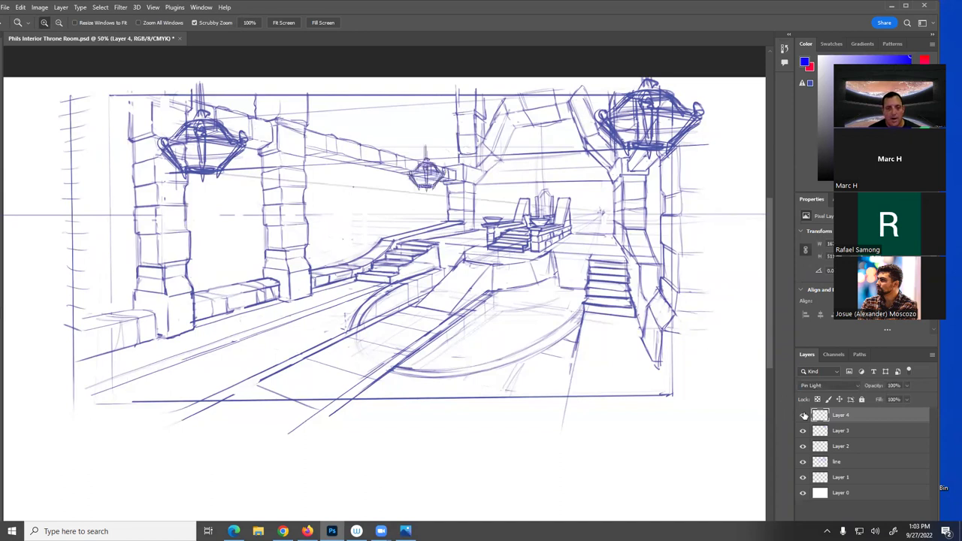
{"action": "left_click", "coordinate": [803, 416], "text": "alt"}
{"action": "left_click", "coordinate": [804, 415], "text": "alt"}
{"action": "key", "text": "e"}
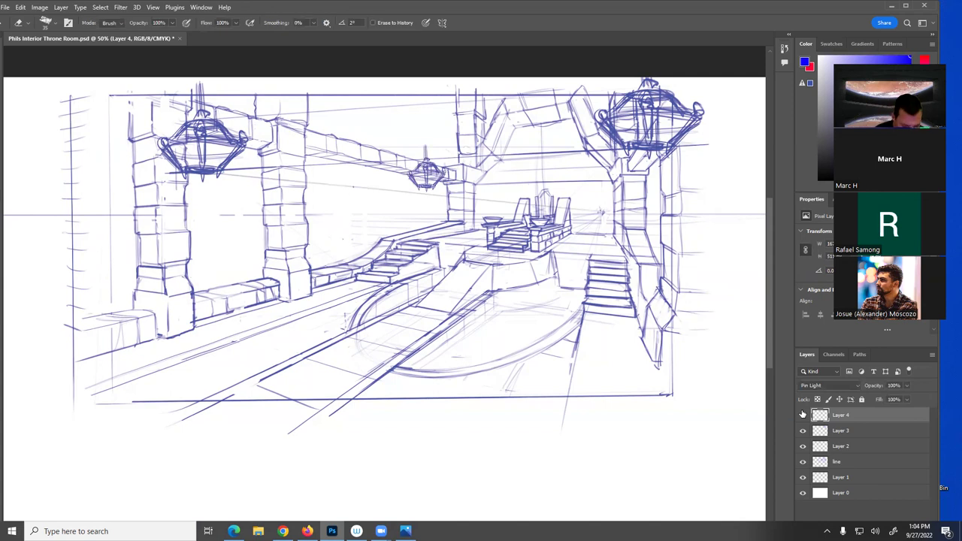
{"action": "left_click", "coordinate": [803, 414], "text": "alt"}
{"action": "left_click", "coordinate": [803, 414], "text": "alt"}
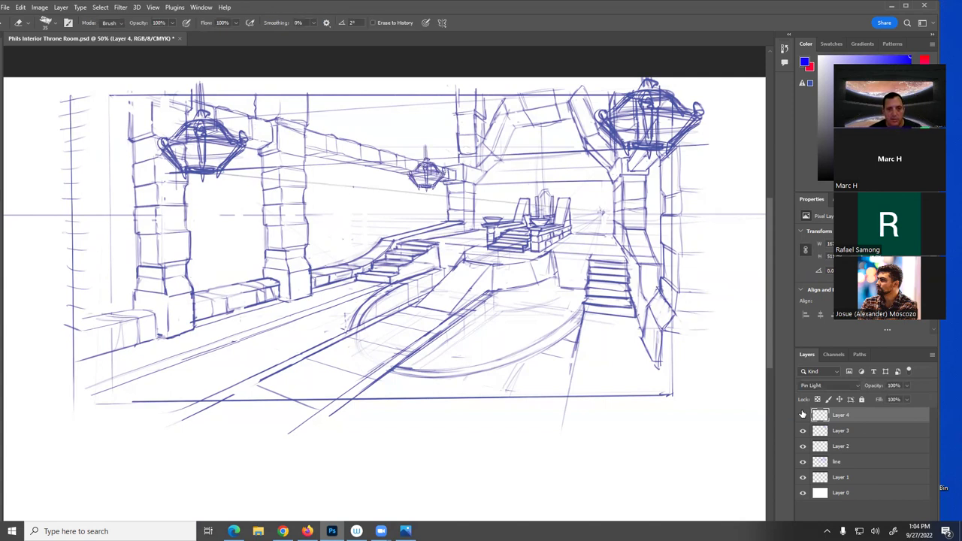
{"action": "key", "text": "z"}
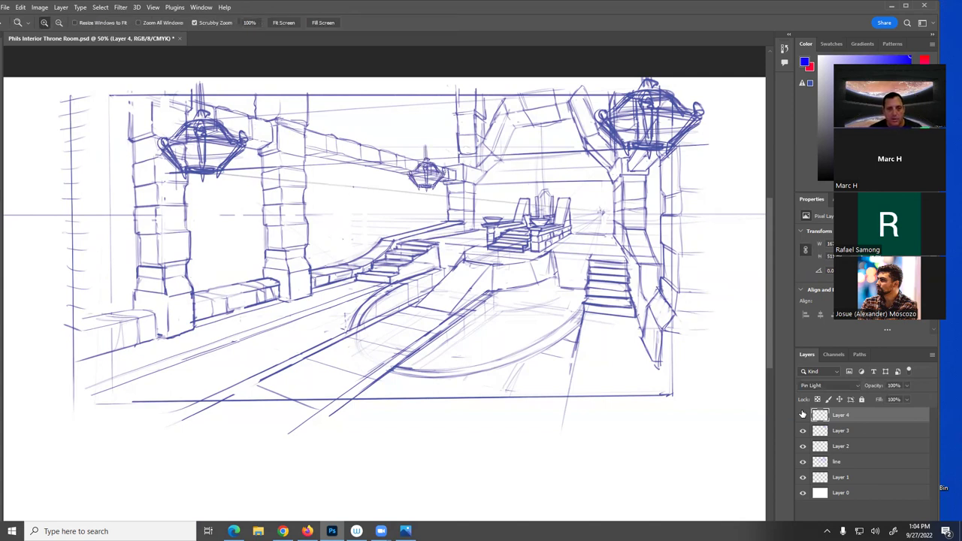
{"action": "key", "text": "e"}
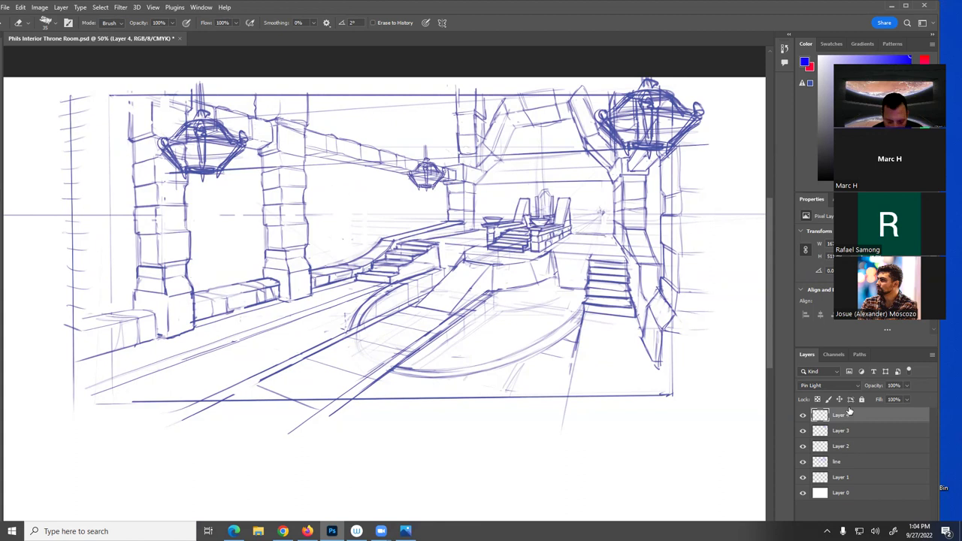
Move the small rear chandelier on Layer 4 slightly downward
{"action": "key", "text": "v"}
{"action": "key", "text": "shift+Down"}
{"action": "key", "text": "shift+Down"}
{"action": "key", "text": "shift+Down"}
{"action": "key", "text": "shift+Down"}
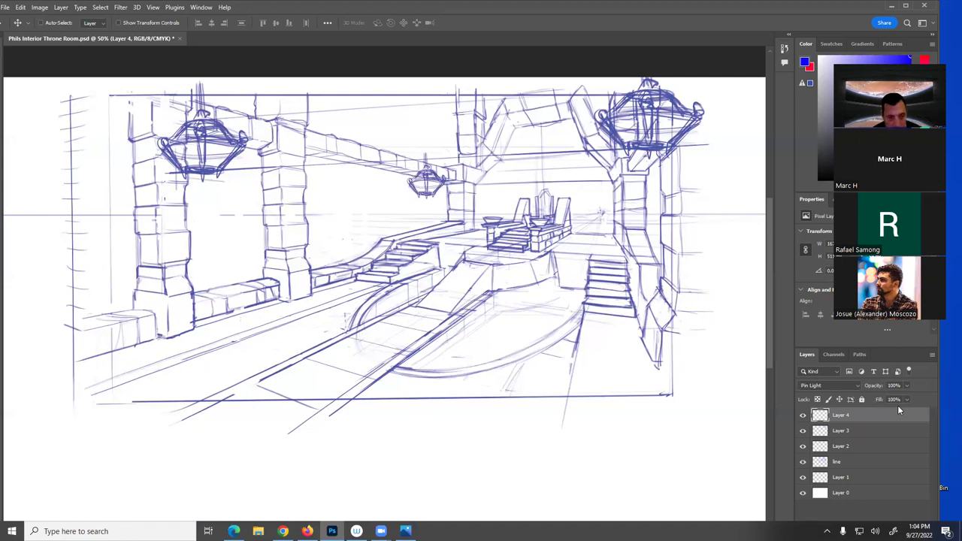
On Layer 3, draw a long vertical suspension chain from the small rear chandelier up past the top of the frame
{"action": "key", "text": "b"}
{"action": "left_click", "coordinate": [861, 428]}
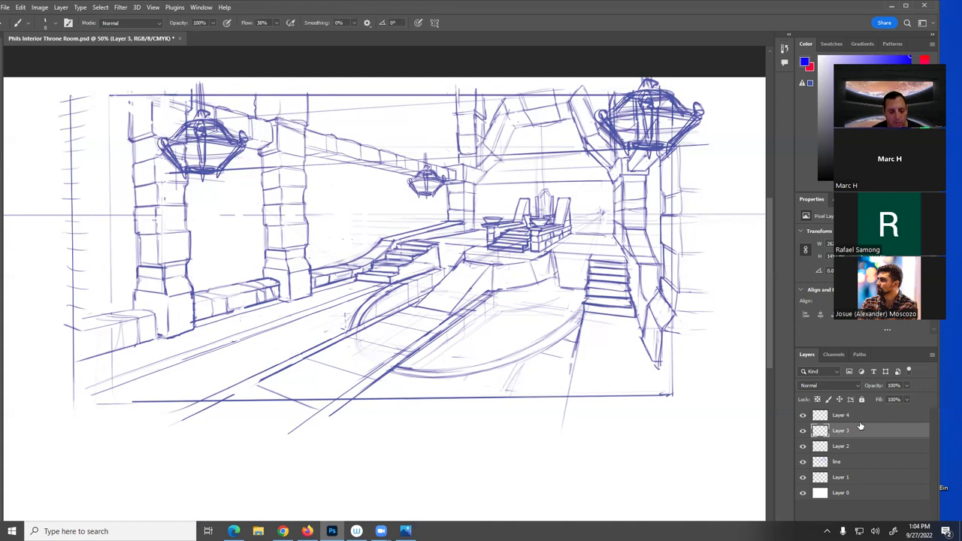
{"action": "key", "text": "shift+b"}
{"action": "mouse_move", "coordinate": [424, 152]}
{"action": "left_mouse_down"}
{"action": "mouse_move", "coordinate": [424, 87]}
{"action": "mouse_move", "coordinate": [425, 171]}
{"action": "left_mouse_up"}
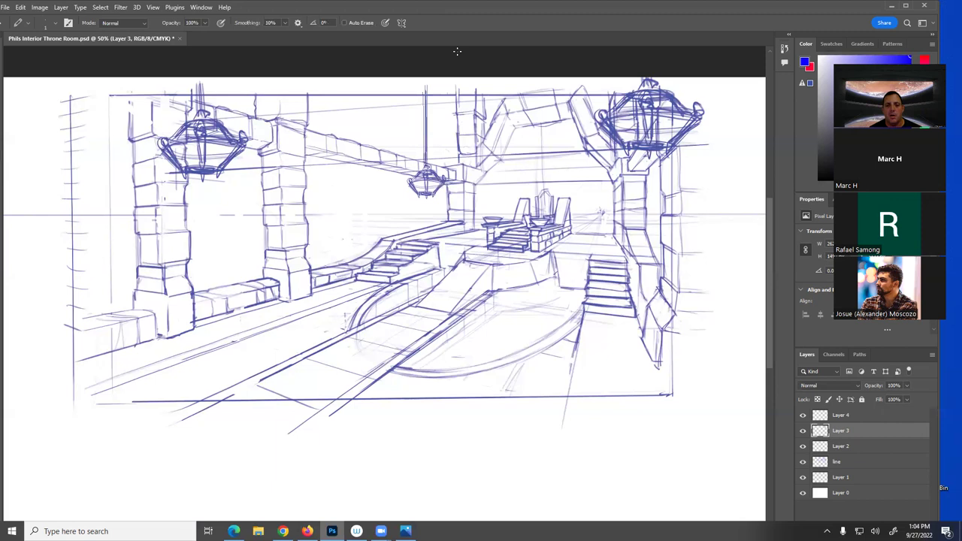
Add a large chandelier copy on a new layer above Layer 4, placed between the left and small rear chandeliers
{"action": "left_click", "coordinate": [848, 416]}
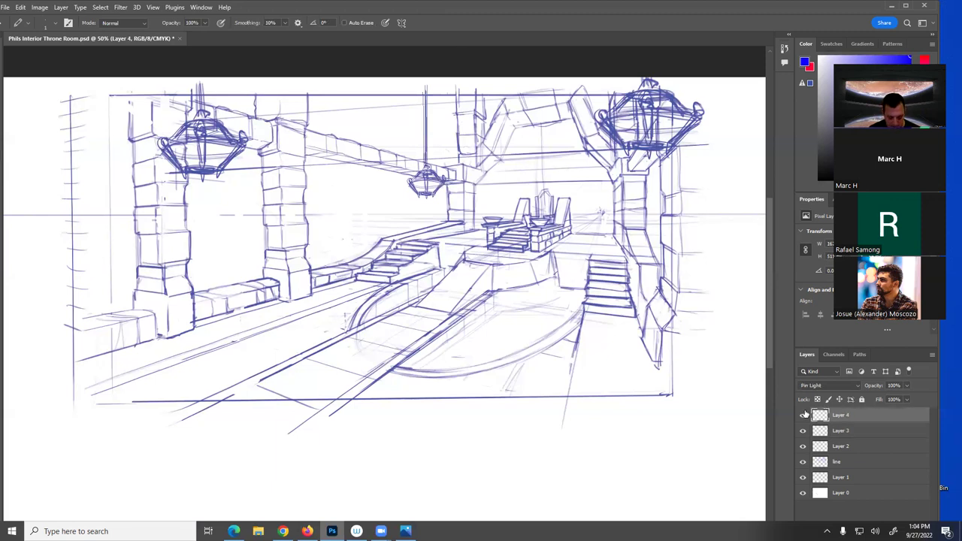
{"action": "key", "text": "ctrl+j"}
{"action": "key", "text": "v"}
{"action": "left_click_drag", "start_coordinate": [429, 193], "coordinate": [598, 205]}
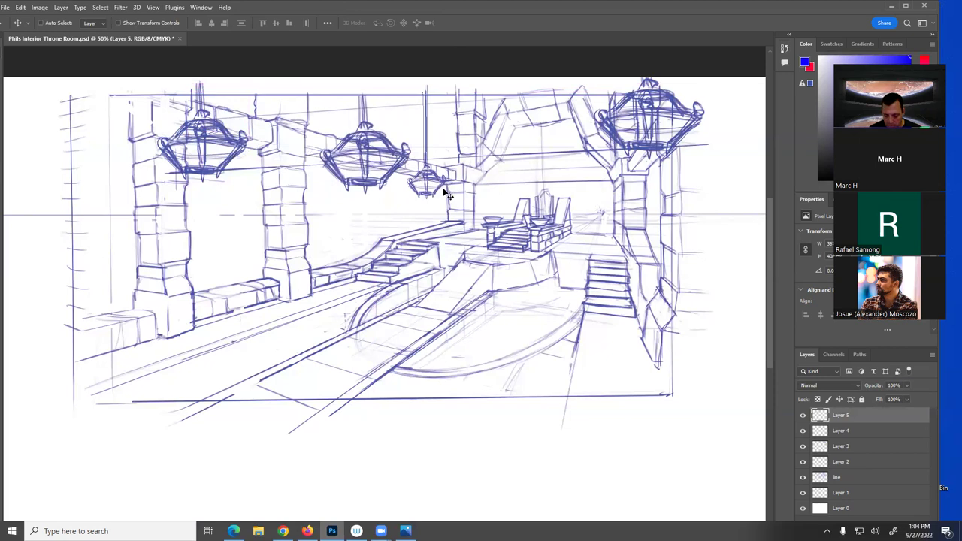
{"action": "key", "text": "shift+F5"}
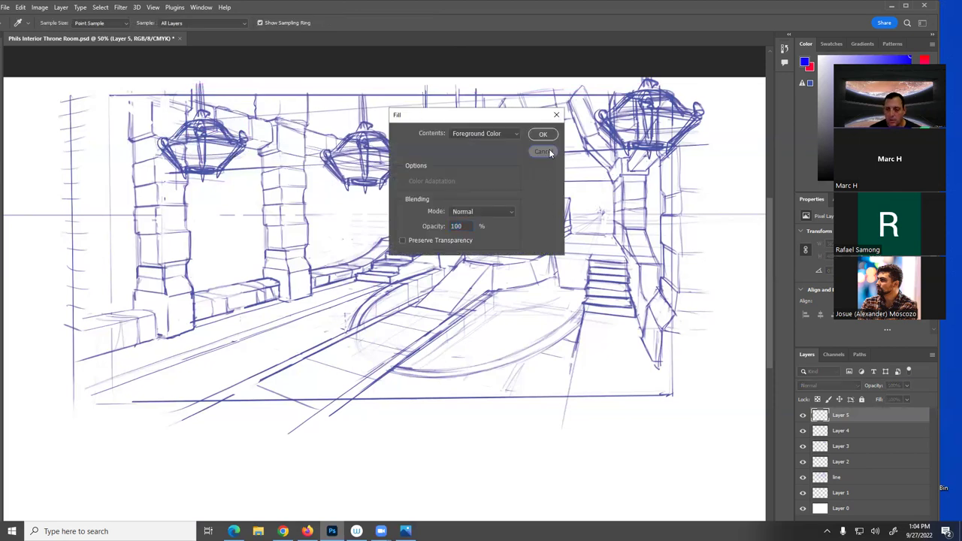
{"action": "left_click", "coordinate": [543, 152]}
{"action": "key", "text": "v"}
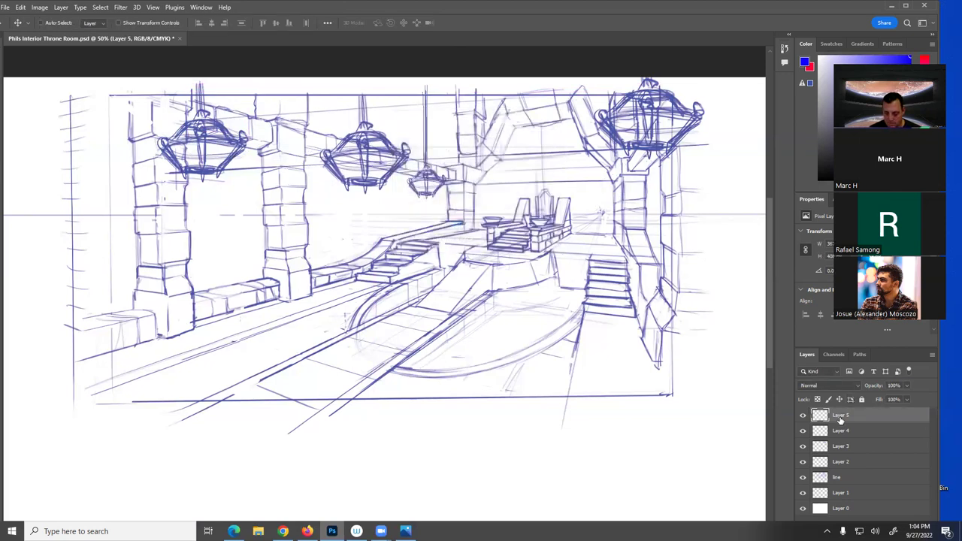
Fill Layer 5 with the foreground color at 100% opacity and set its blending mode to Luminosity
{"action": "key", "text": "shift+F5"}
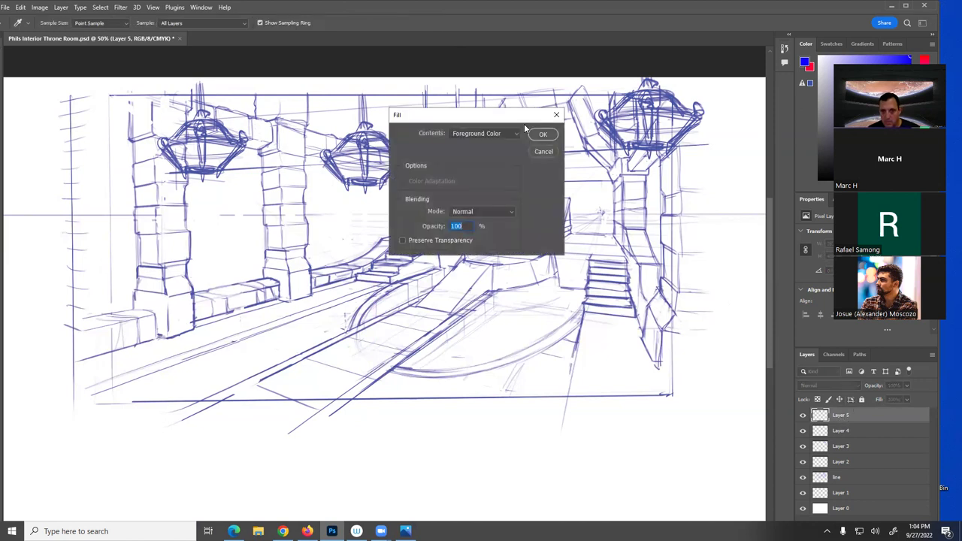
{"action": "left_click", "coordinate": [543, 134]}
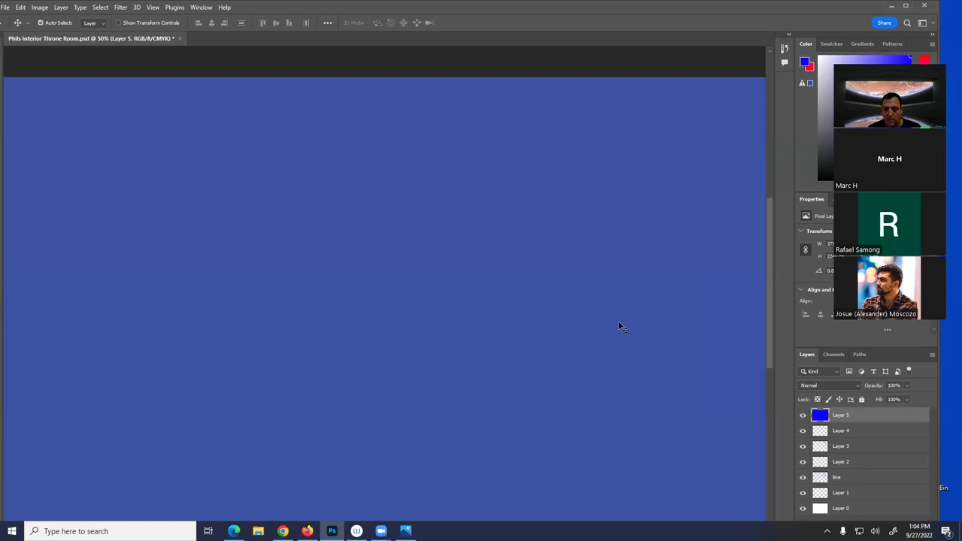
{"action": "key", "text": "z"}
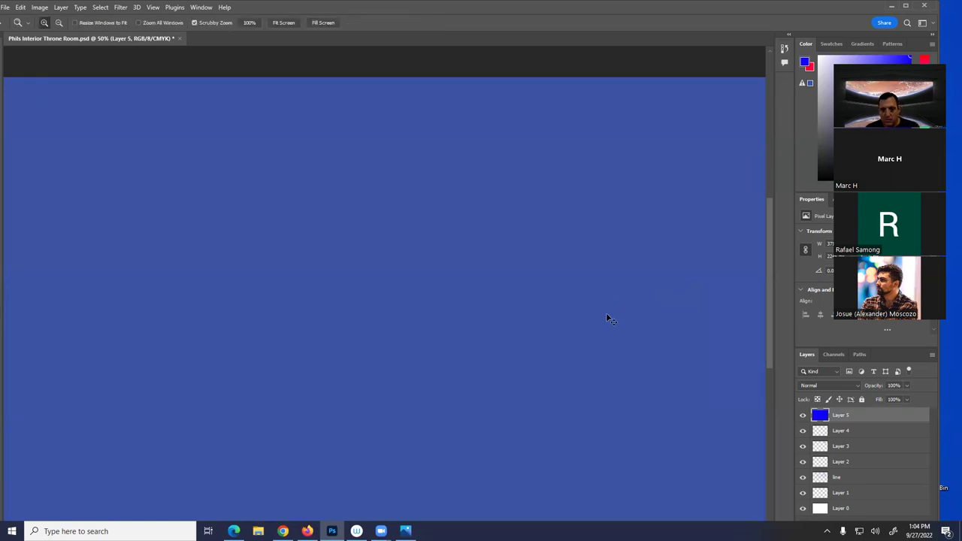
{"action": "key", "text": "shift+alt+y"}
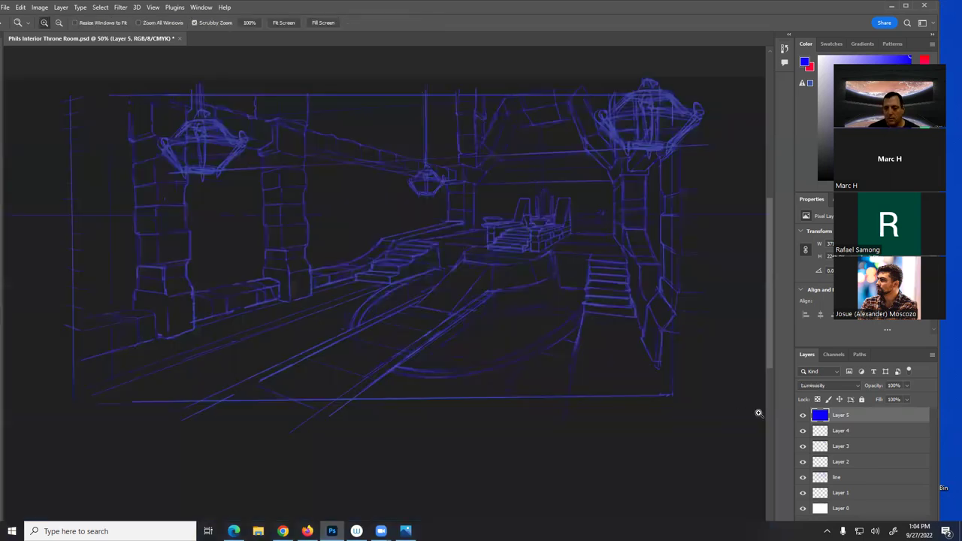
Hide the filled Layer 5 and compare the sketch with that layer shown and hidden
{"action": "left_click", "coordinate": [803, 415]}
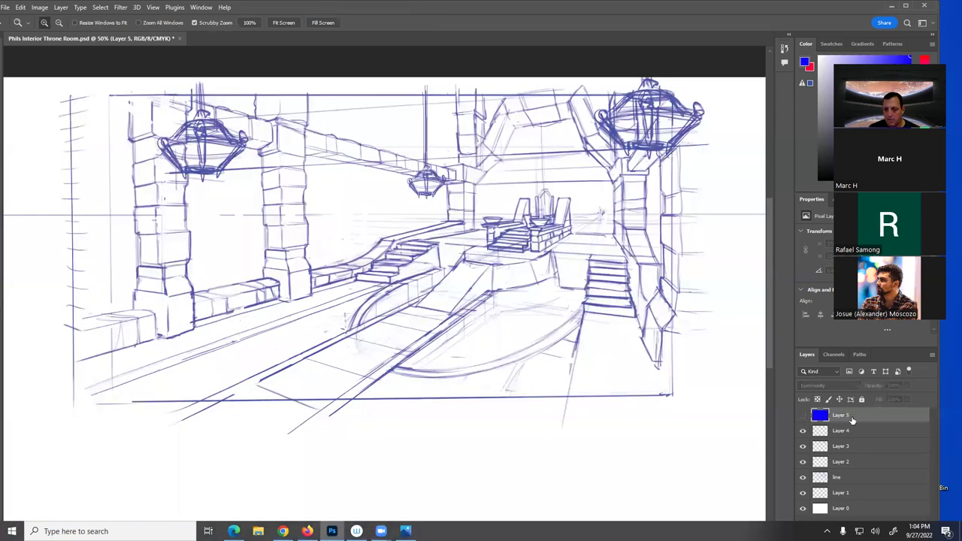
{"action": "key", "text": "shift+F5"}
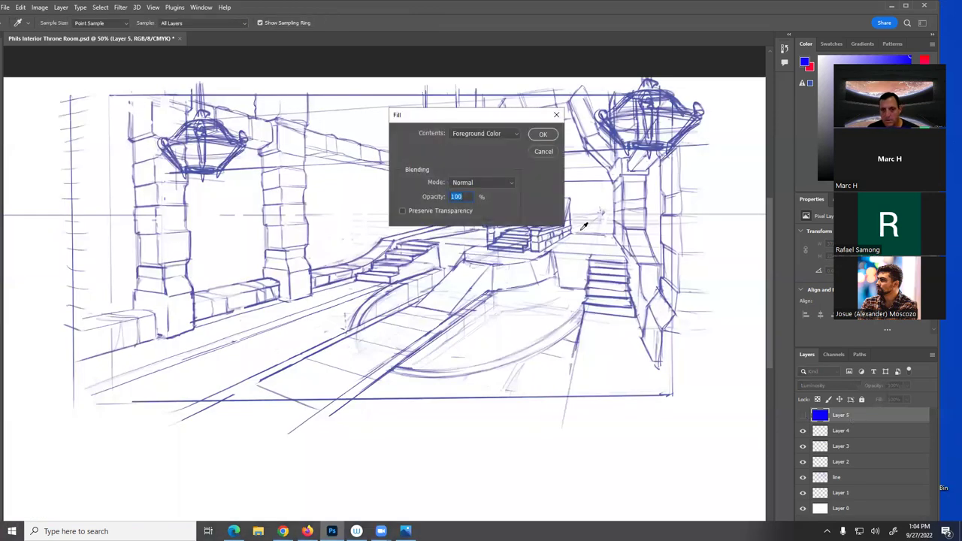
{"action": "left_click", "coordinate": [544, 152]}
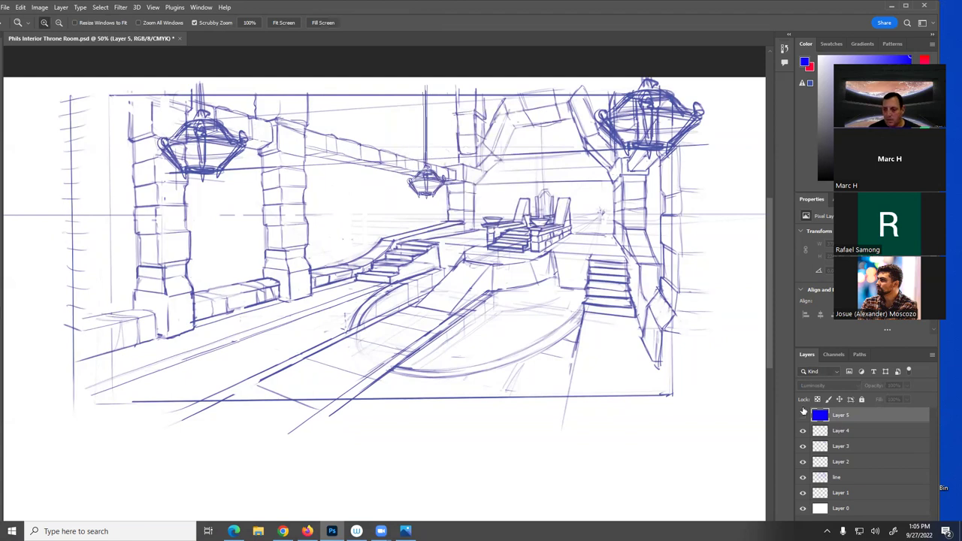
{"action": "left_click", "coordinate": [22, 7]}
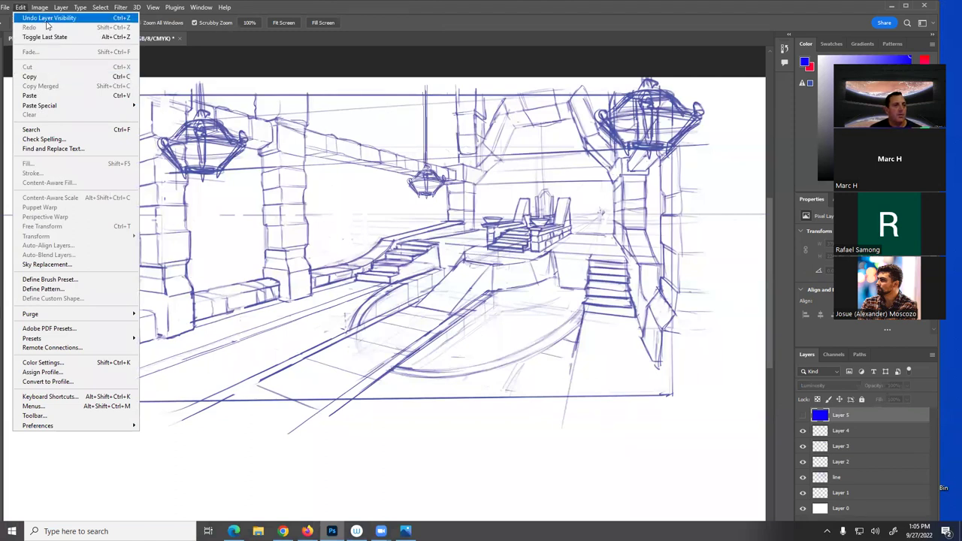
{"action": "left_click", "coordinate": [353, 11]}
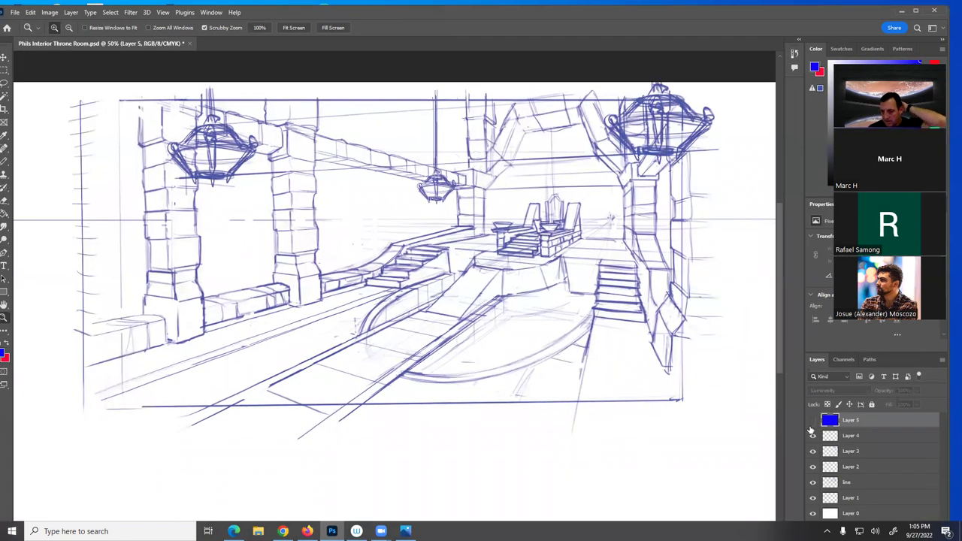
{"action": "left_click", "coordinate": [813, 420]}
{"action": "left_click", "coordinate": [814, 420]}
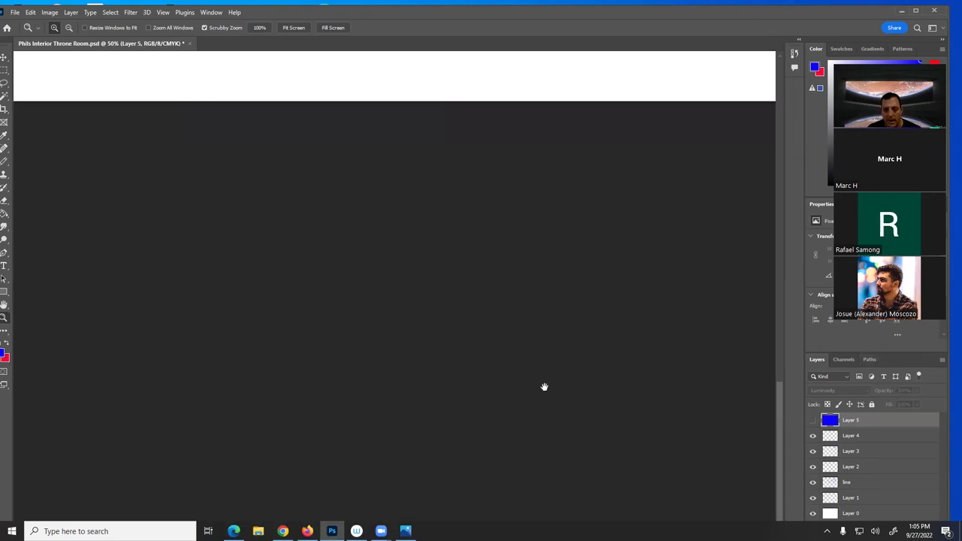
{"action": "mouse_move", "coordinate": [498, 249]}
{"action": "left_mouse_down"}
{"action": "mouse_move", "coordinate": [513, 359]}
{"action": "mouse_move", "coordinate": [490, 286]}
{"action": "mouse_move", "coordinate": [422, 412]}
{"action": "mouse_move", "coordinate": [305, 500]}
{"action": "mouse_move", "coordinate": [308, 518]}
{"action": "left_mouse_up"}
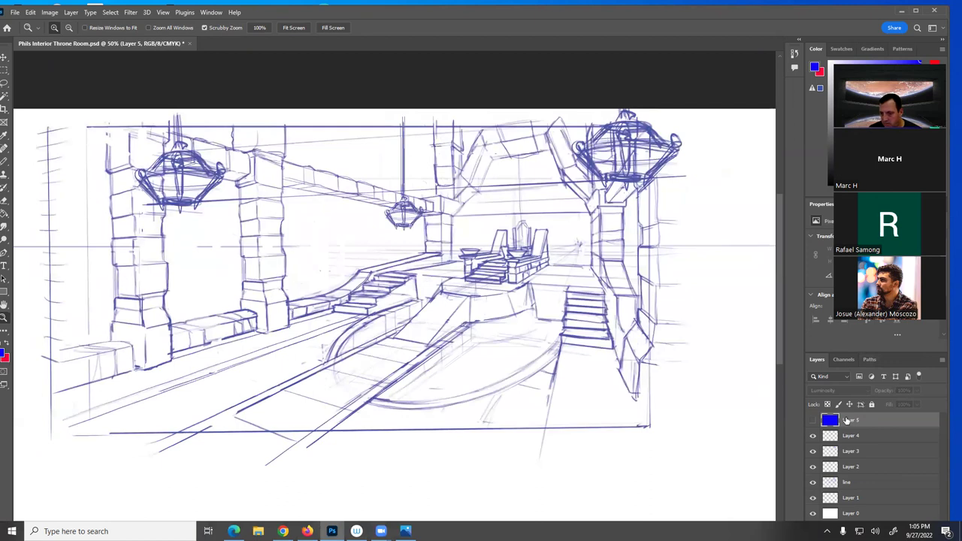
{"action": "right_click", "coordinate": [873, 426]}
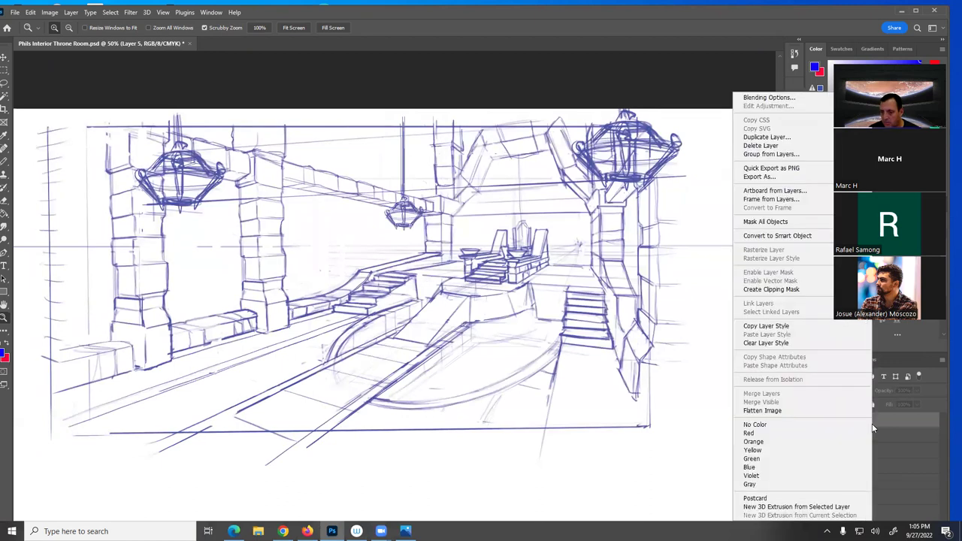
{"action": "left_click", "coordinate": [474, 80]}
Undo the Layer 5 visibility changes, its blending change, its fill and the large middle chandelier copy
{"action": "left_click", "coordinate": [30, 13]}
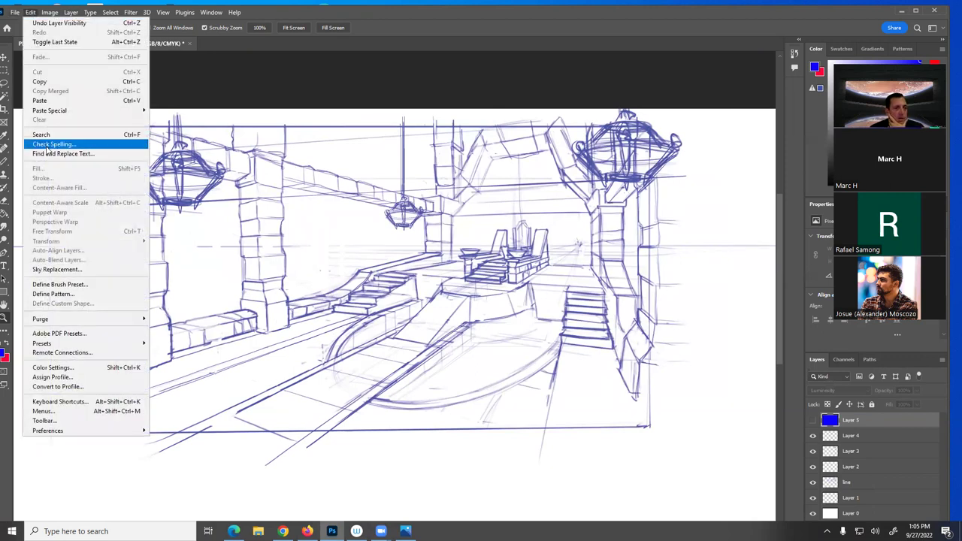
{"action": "left_click", "coordinate": [38, 25]}
{"action": "left_click", "coordinate": [30, 12]}
{"action": "left_click", "coordinate": [41, 24]}
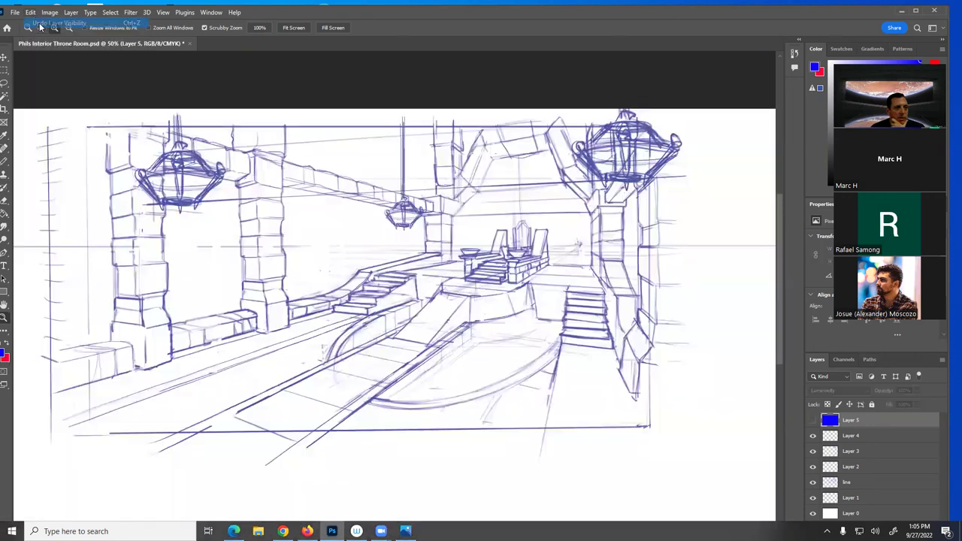
{"action": "left_click", "coordinate": [30, 12]}
{"action": "left_click", "coordinate": [42, 24]}
{"action": "left_click", "coordinate": [31, 13]}
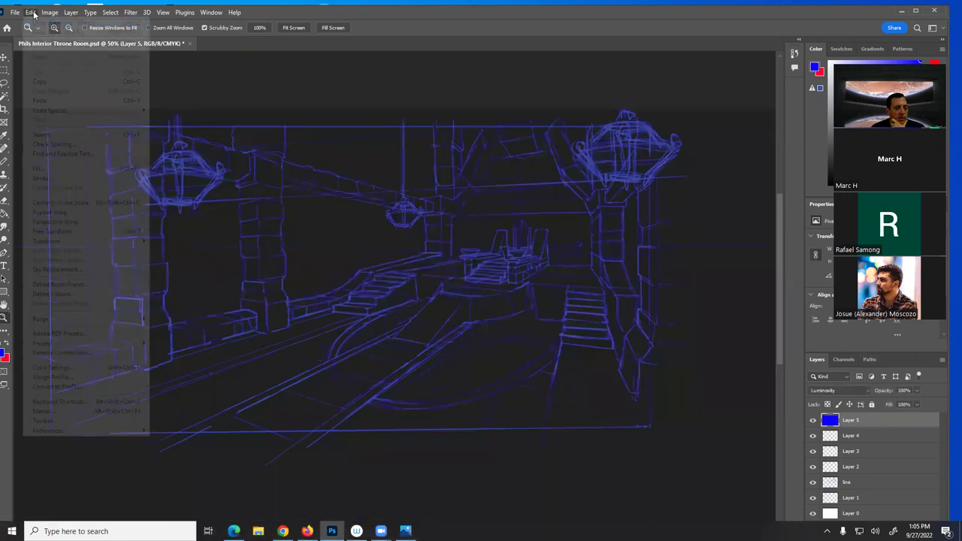
{"action": "left_click", "coordinate": [42, 24]}
{"action": "left_click", "coordinate": [30, 12]}
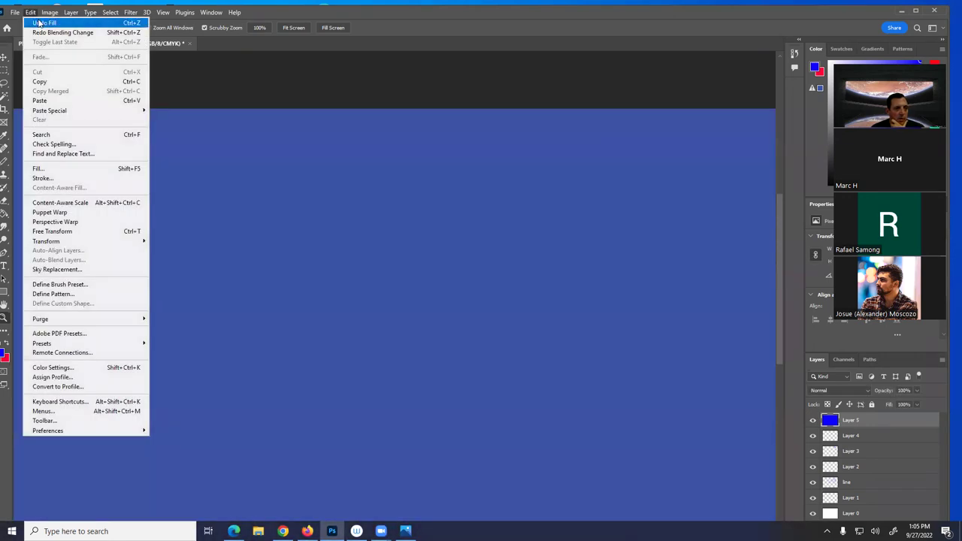
{"action": "left_click", "coordinate": [42, 23]}
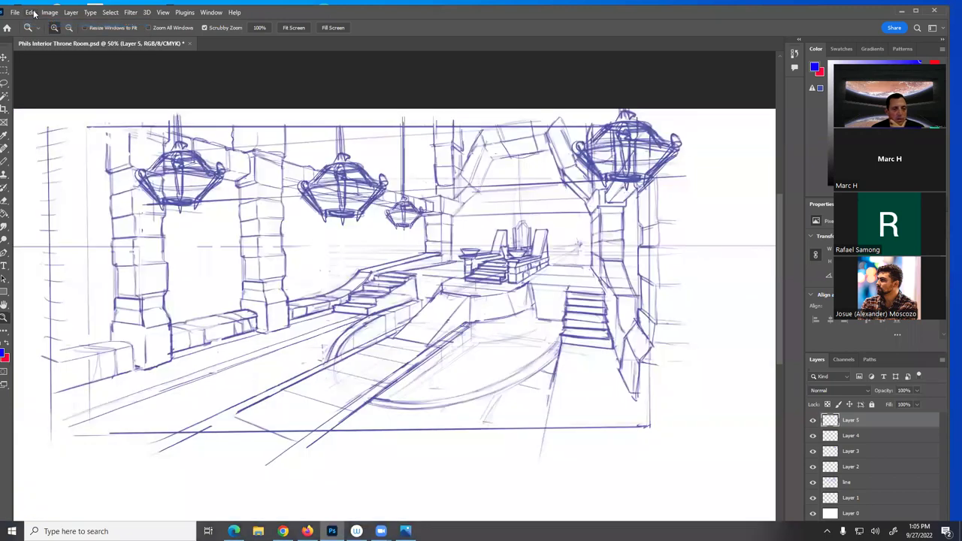
{"action": "left_click", "coordinate": [32, 12]}
{"action": "left_click", "coordinate": [41, 24]}
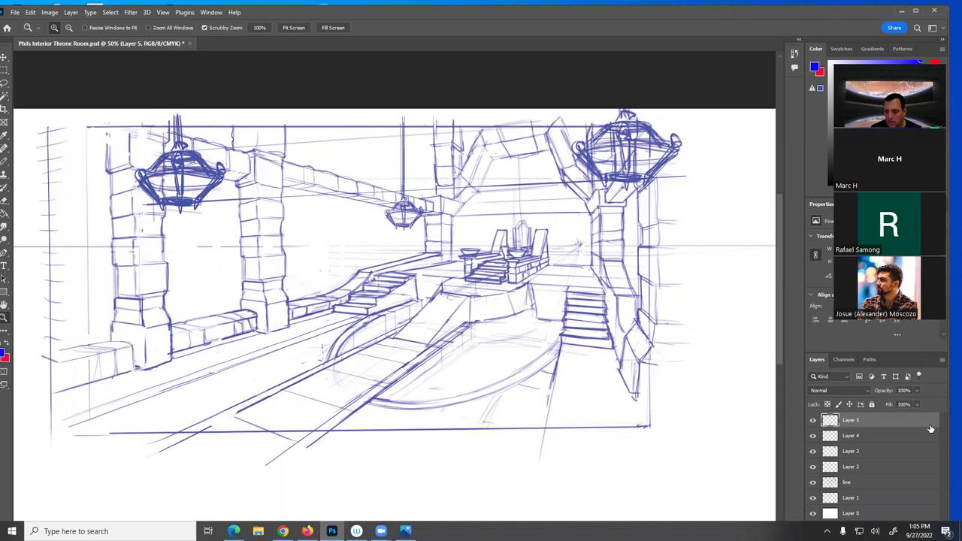
{"action": "left_click", "coordinate": [813, 421]}
{"action": "left_click", "coordinate": [813, 421]}
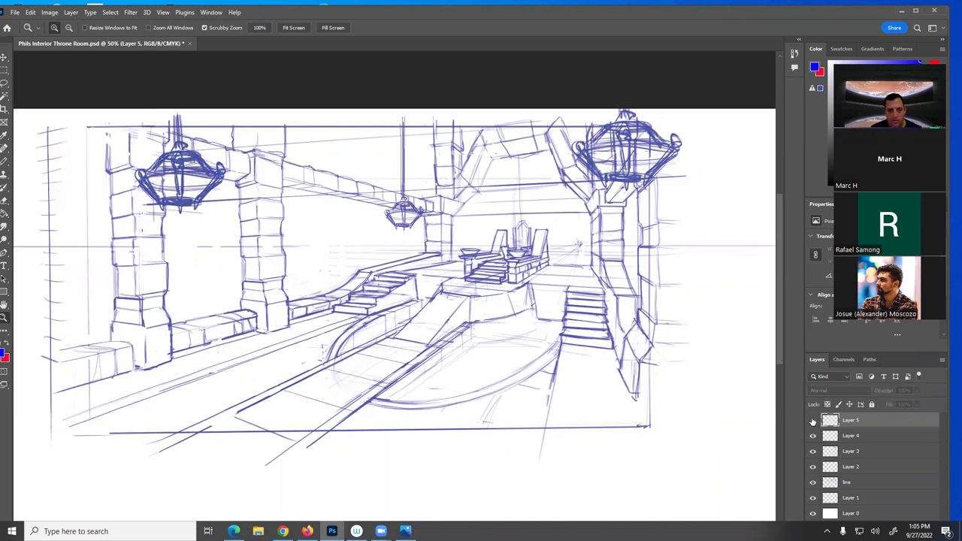
{"action": "left_click", "coordinate": [813, 421]}
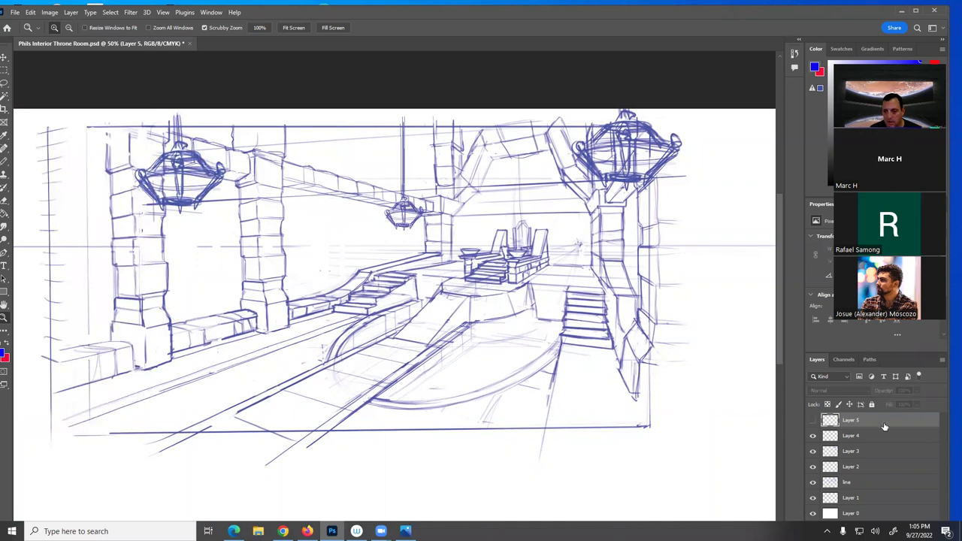
{"action": "key", "text": "i"}
{"action": "key", "text": "shift+BackSpace"}
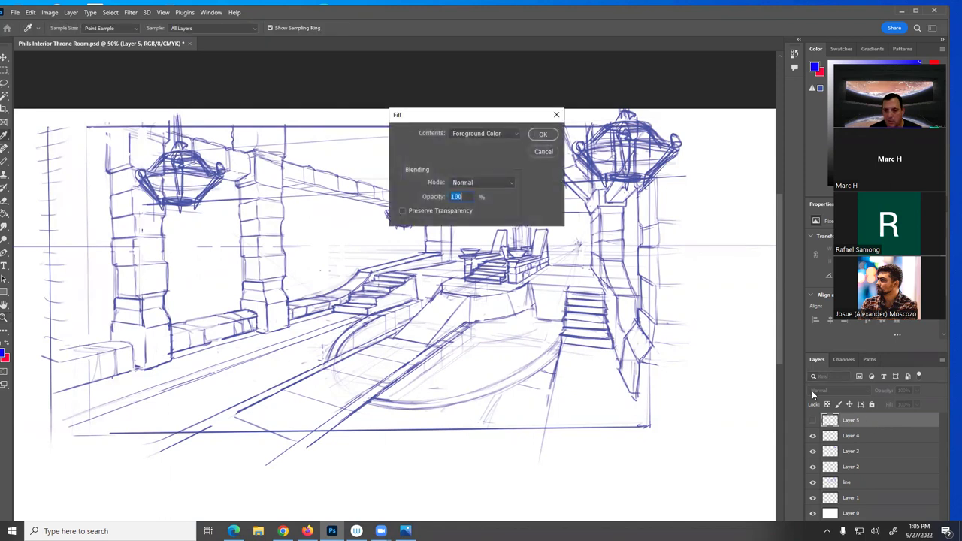
{"action": "left_click", "coordinate": [542, 152]}
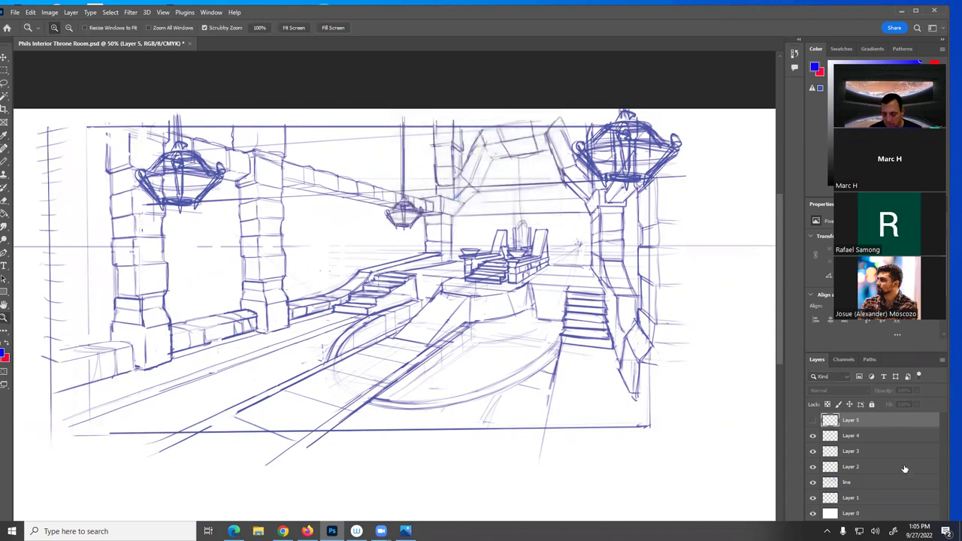
Delete Layer 5 and confirm the deletion
{"action": "right_click", "coordinate": [857, 425]}
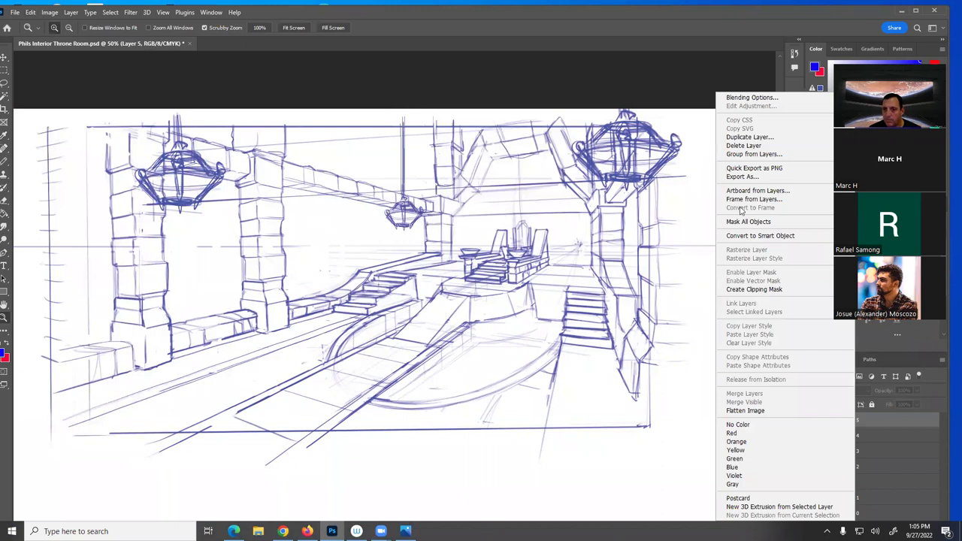
{"action": "left_click", "coordinate": [761, 145]}
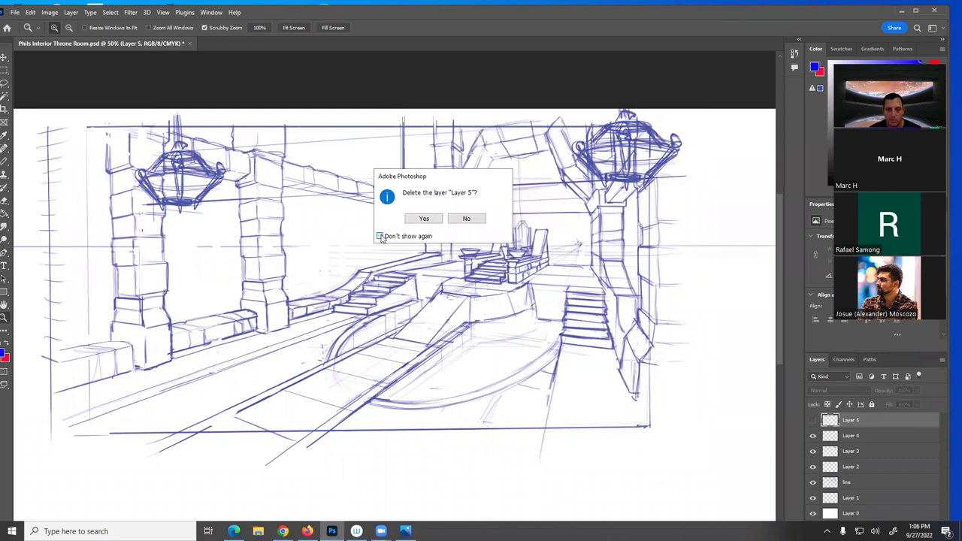
{"action": "left_click", "coordinate": [423, 218]}
Compare the sketch with Layer 4 and Layer 3 each hidden and shown to identify which strokes they hold
{"action": "left_click", "coordinate": [814, 421]}
{"action": "left_click", "coordinate": [813, 421]}
{"action": "left_click", "coordinate": [814, 421]}
{"action": "left_click", "coordinate": [814, 421]}
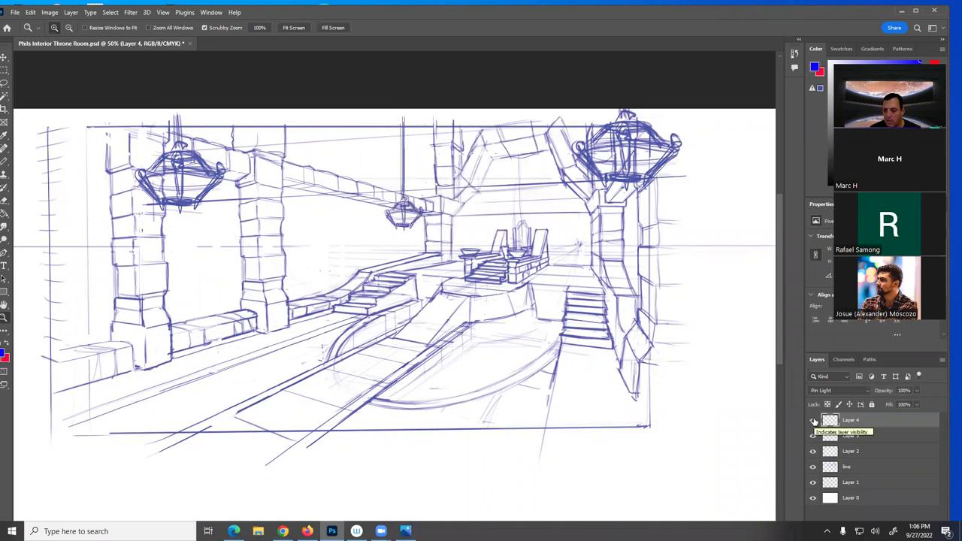
{"action": "left_click", "coordinate": [813, 421]}
{"action": "left_click", "coordinate": [814, 421]}
{"action": "left_click", "coordinate": [813, 437]}
{"action": "left_click", "coordinate": [813, 437]}
{"action": "left_click", "coordinate": [813, 437]}
{"action": "left_click", "coordinate": [813, 436]}
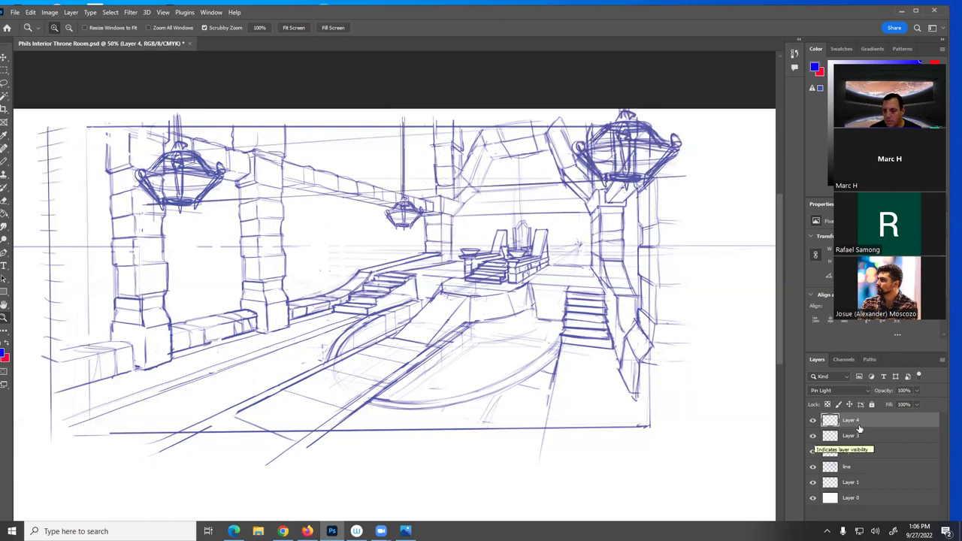
Erase the long horizontal guide line running across the chandeliers on Layer 3 and check the layer hidden and shown
{"action": "right_click", "coordinate": [403, 164]}
{"action": "left_click", "coordinate": [419, 167]}
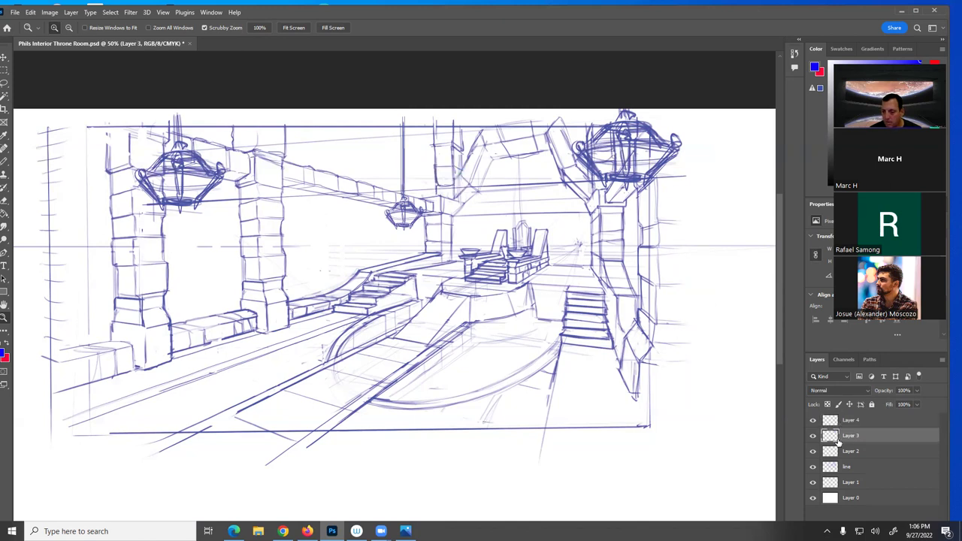
{"action": "left_click", "coordinate": [813, 437]}
{"action": "left_click", "coordinate": [814, 437]}
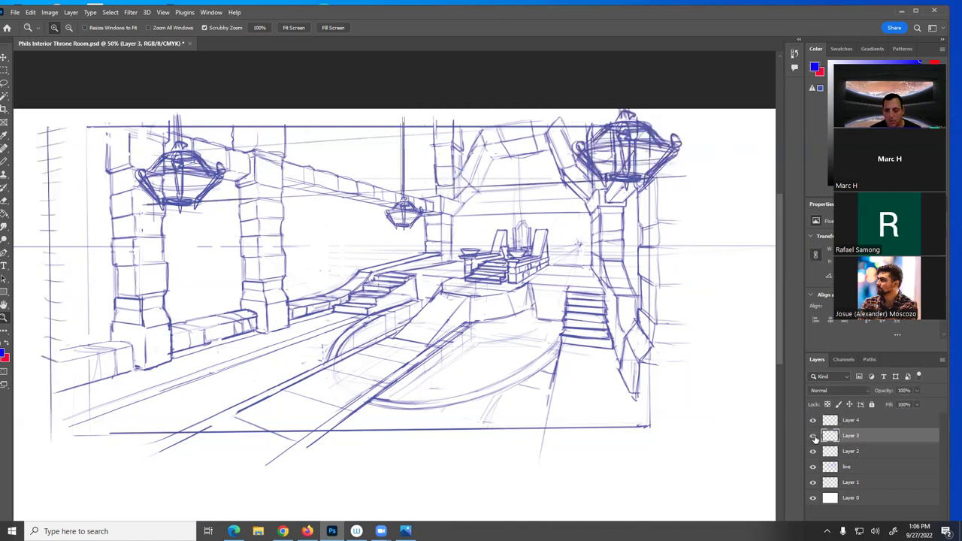
{"action": "left_click", "coordinate": [857, 421], "text": "shift"}
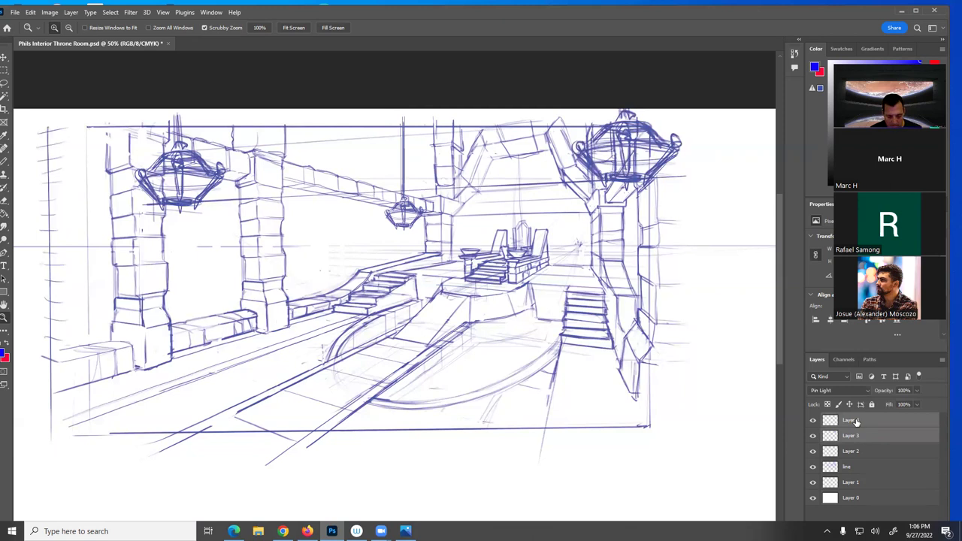
{"action": "left_click", "coordinate": [875, 436]}
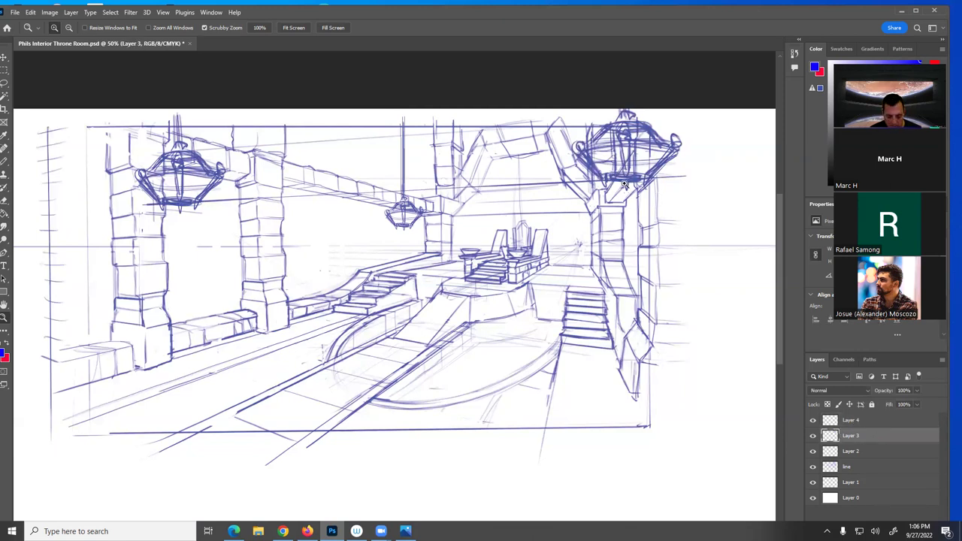
{"action": "key", "text": "e"}
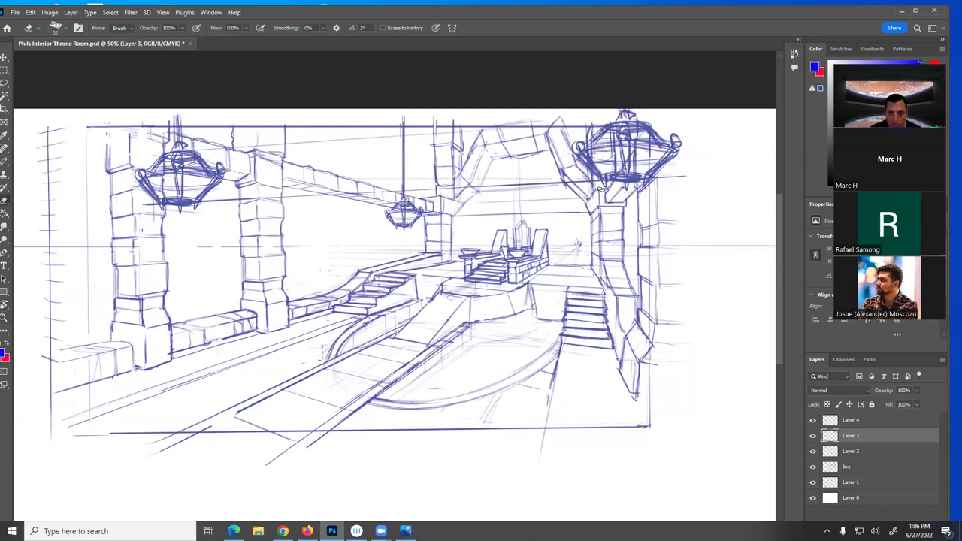
{"action": "left_click", "coordinate": [210, 202], "text": "shift"}
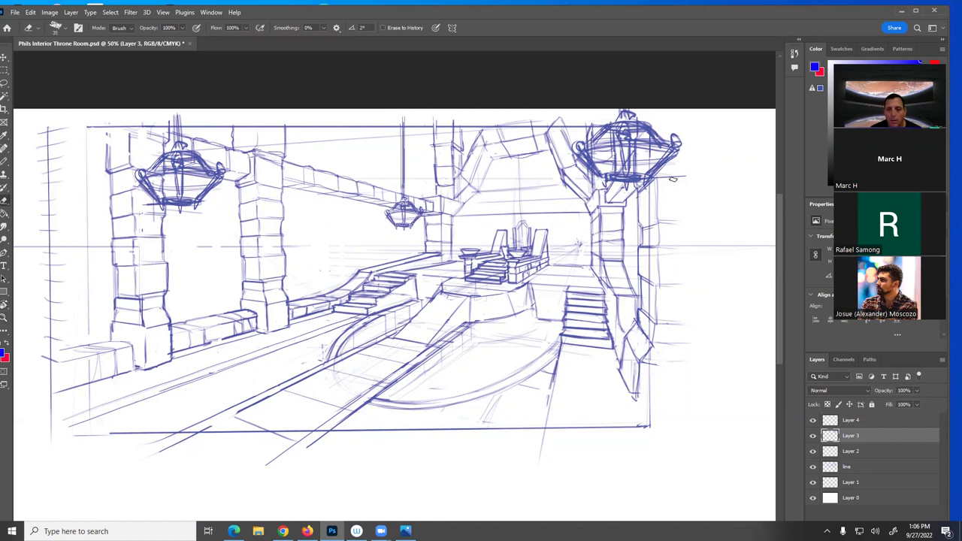
{"action": "left_click", "coordinate": [813, 436]}
{"action": "left_click", "coordinate": [813, 436]}
{"action": "left_click", "coordinate": [813, 436]}
{"action": "left_click", "coordinate": [813, 436]}
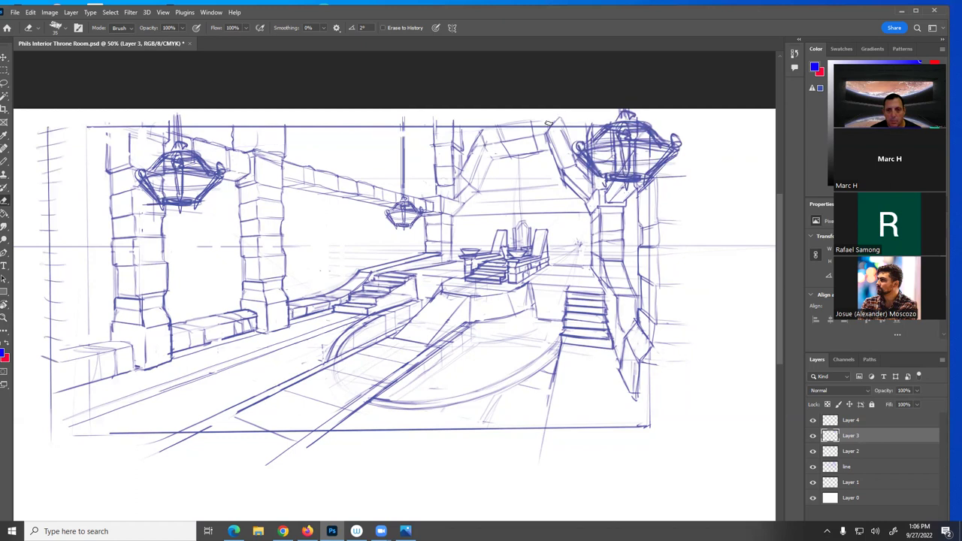
Merge all visible layers into one and add pencil strokes to the small middle chandelier's chain
{"action": "left_click", "coordinate": [847, 423], "text": "shift"}
{"action": "key", "text": "ctrl+shift+e"}
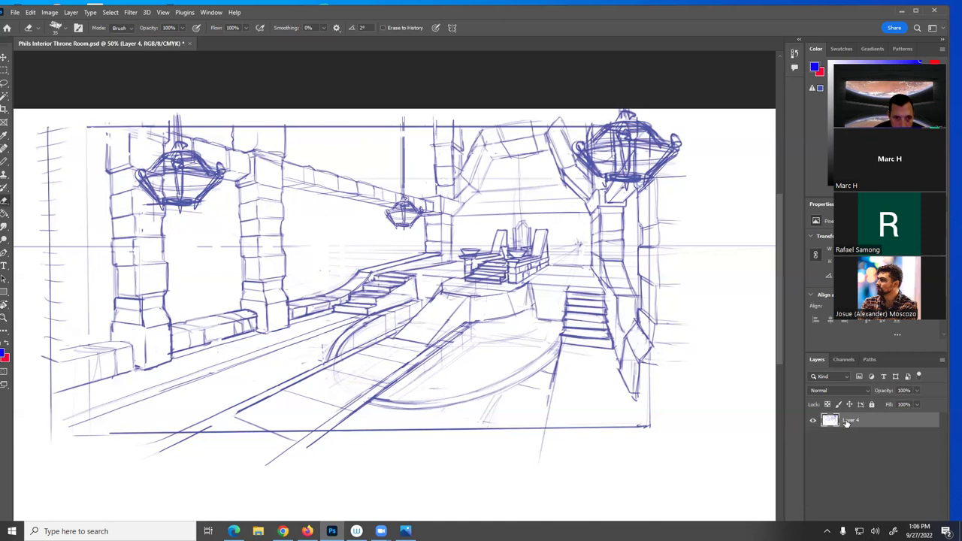
{"action": "key", "text": "b"}
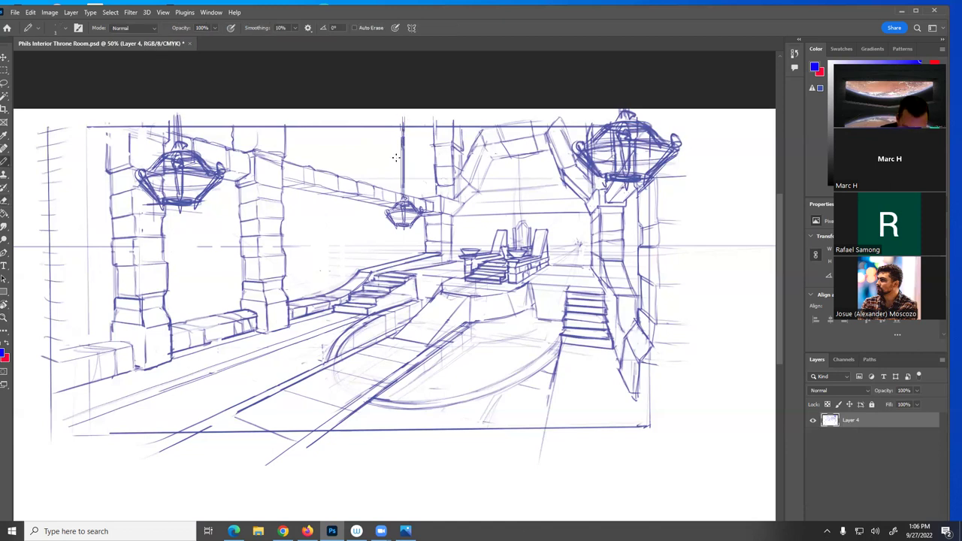
Lasso the small middle chandelier, copy it to a new layer, scale it down and place it in front of the throne
{"action": "key", "text": "l"}
{"action": "mouse_move", "coordinate": [412, 175]}
{"action": "left_mouse_down"}
{"action": "mouse_move", "coordinate": [405, 109]}
{"action": "mouse_move", "coordinate": [394, 156]}
{"action": "mouse_move", "coordinate": [400, 201]}
{"action": "mouse_move", "coordinate": [382, 221]}
{"action": "mouse_move", "coordinate": [417, 244]}
{"action": "mouse_move", "coordinate": [425, 214]}
{"action": "mouse_move", "coordinate": [415, 180]}
{"action": "left_mouse_up"}
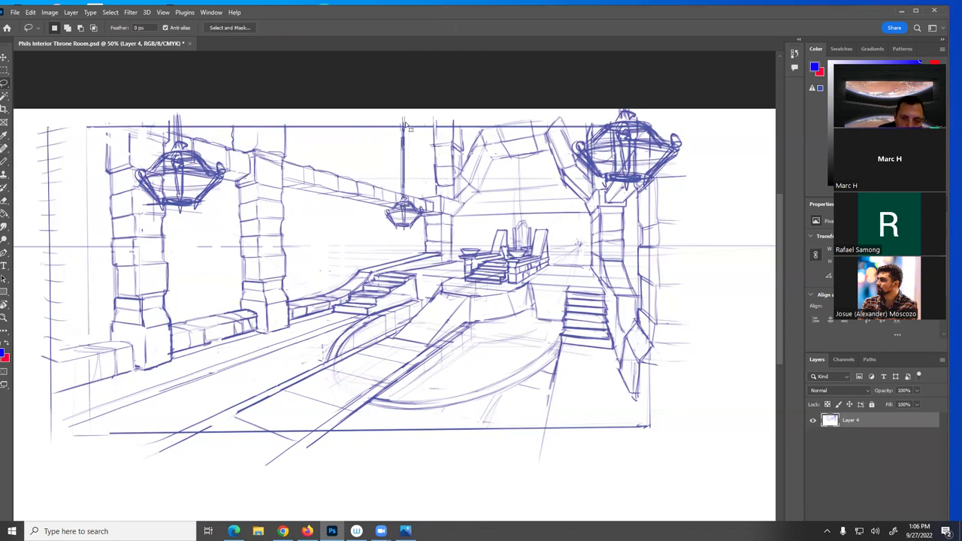
{"action": "key", "text": "ctrl+j"}
{"action": "key", "text": "v"}
{"action": "mouse_move", "coordinate": [421, 224]}
{"action": "left_mouse_down"}
{"action": "mouse_move", "coordinate": [622, 214]}
{"action": "mouse_move", "coordinate": [492, 218]}
{"action": "mouse_move", "coordinate": [513, 220]}
{"action": "mouse_move", "coordinate": [512, 230]}
{"action": "mouse_move", "coordinate": [553, 218]}
{"action": "mouse_move", "coordinate": [541, 220]}
{"action": "left_mouse_up"}
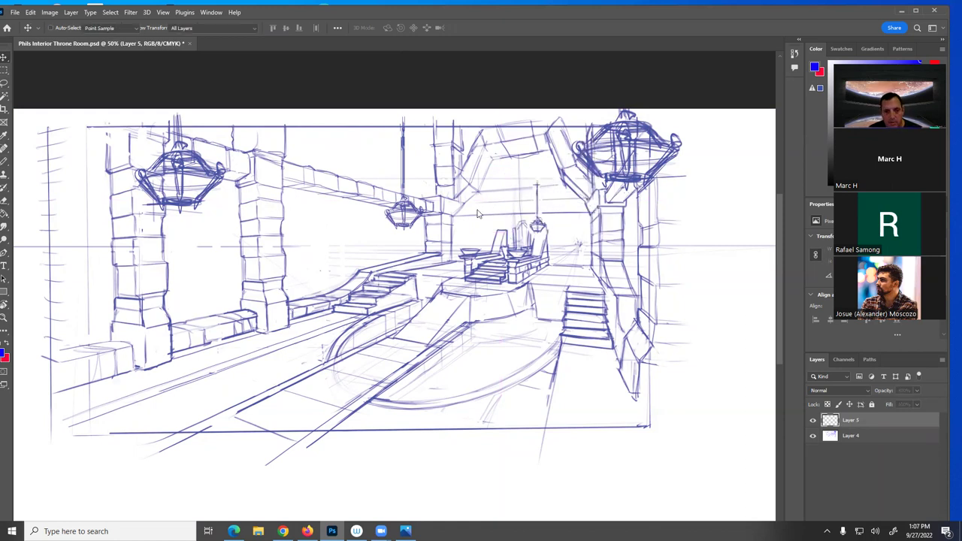
{"action": "key", "text": "shift+BackSpace"}
{"action": "key", "text": "Return"}
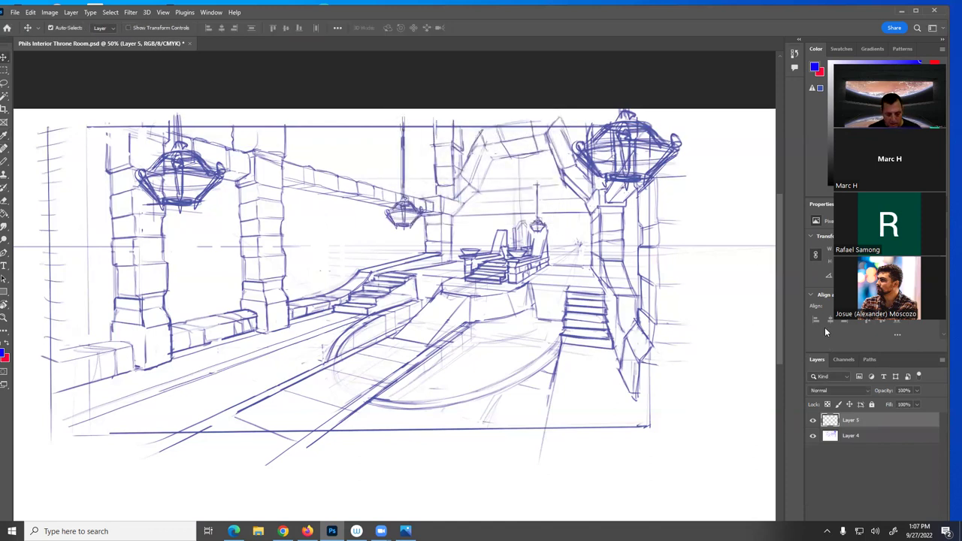
Undo the chandelier copy's moves and scaling, its pasting in place and the lasso selection
{"action": "left_click", "coordinate": [30, 12]}
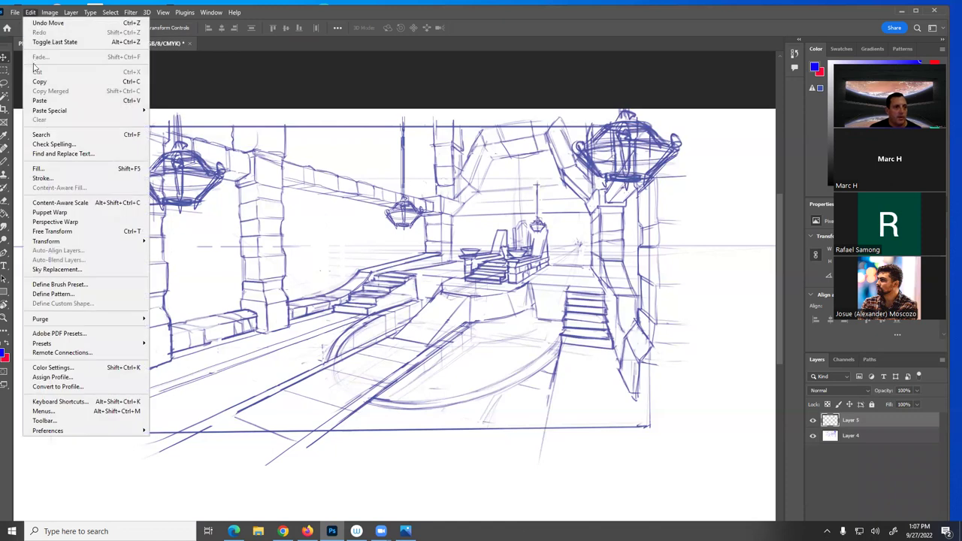
{"action": "left_click", "coordinate": [43, 26]}
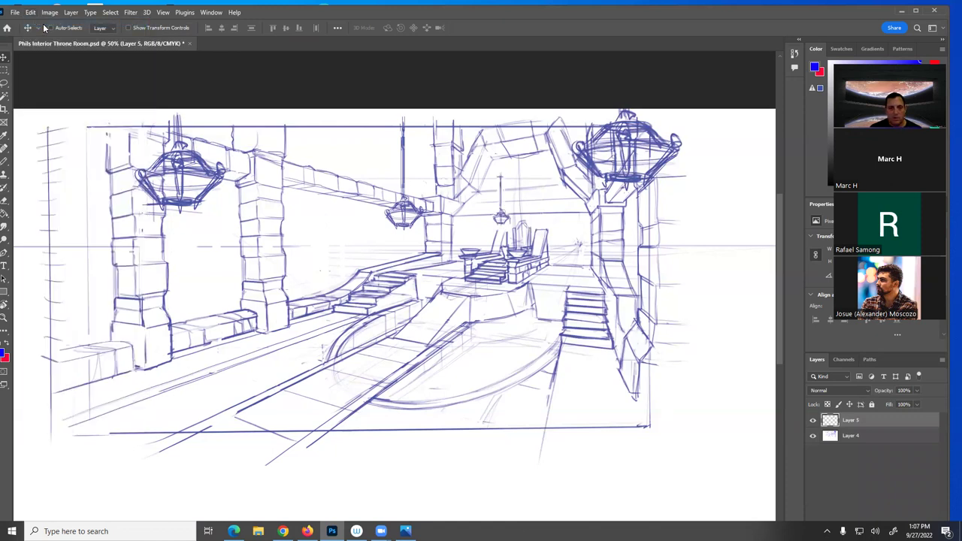
{"action": "left_click", "coordinate": [30, 12]}
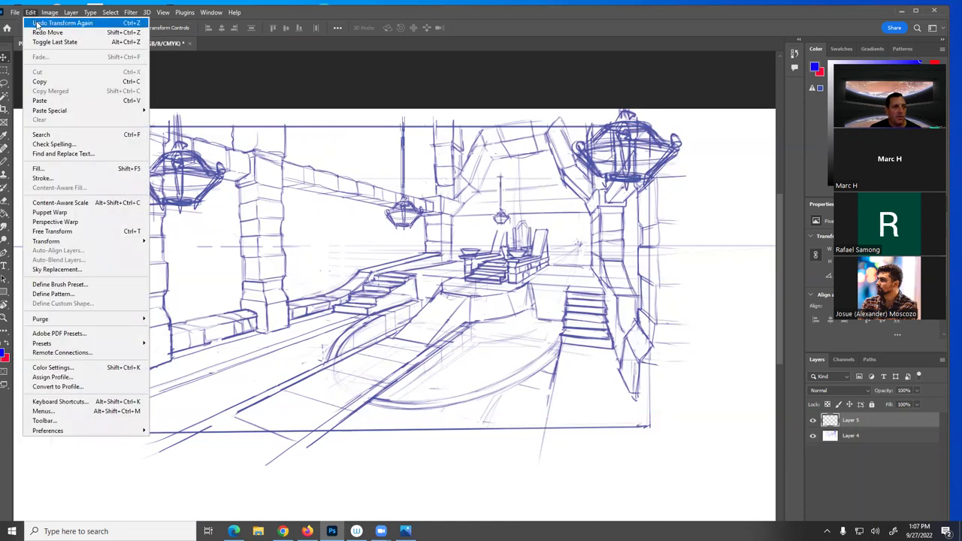
{"action": "left_click", "coordinate": [36, 24]}
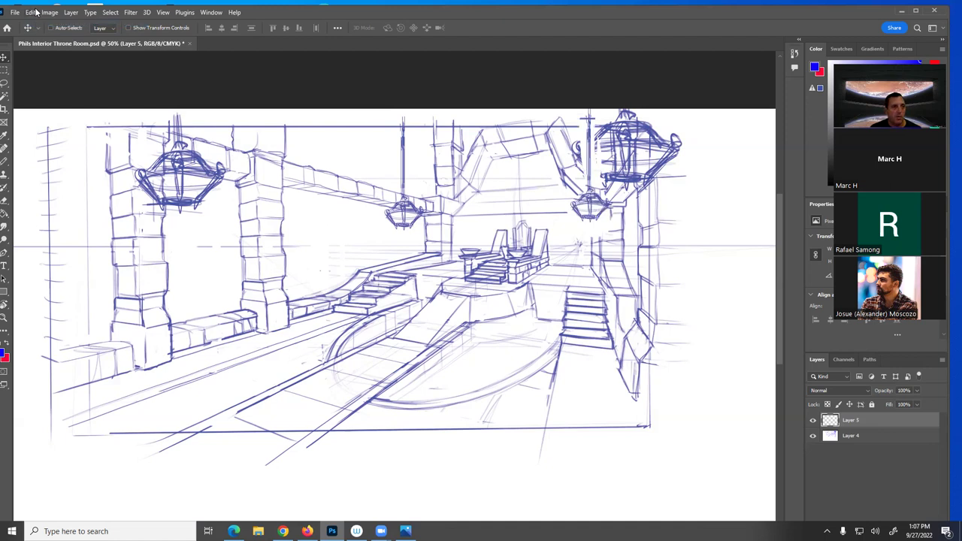
{"action": "left_click", "coordinate": [36, 12]}
{"action": "left_click", "coordinate": [41, 23]}
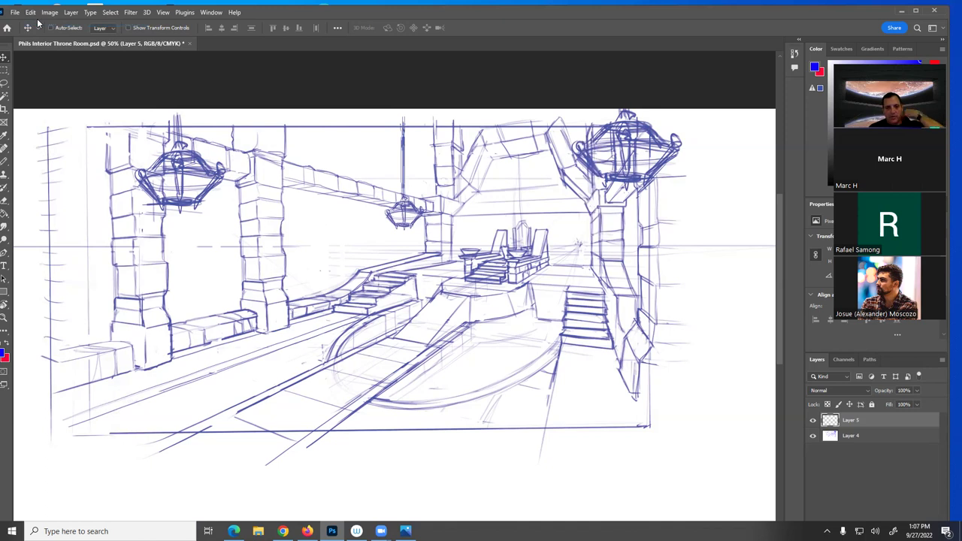
{"action": "left_click", "coordinate": [32, 13]}
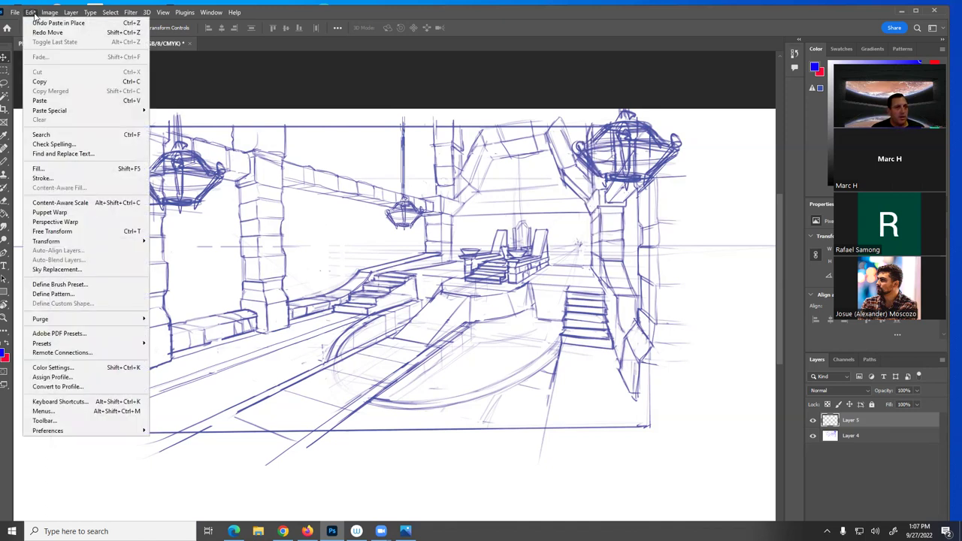
{"action": "left_click", "coordinate": [45, 22]}
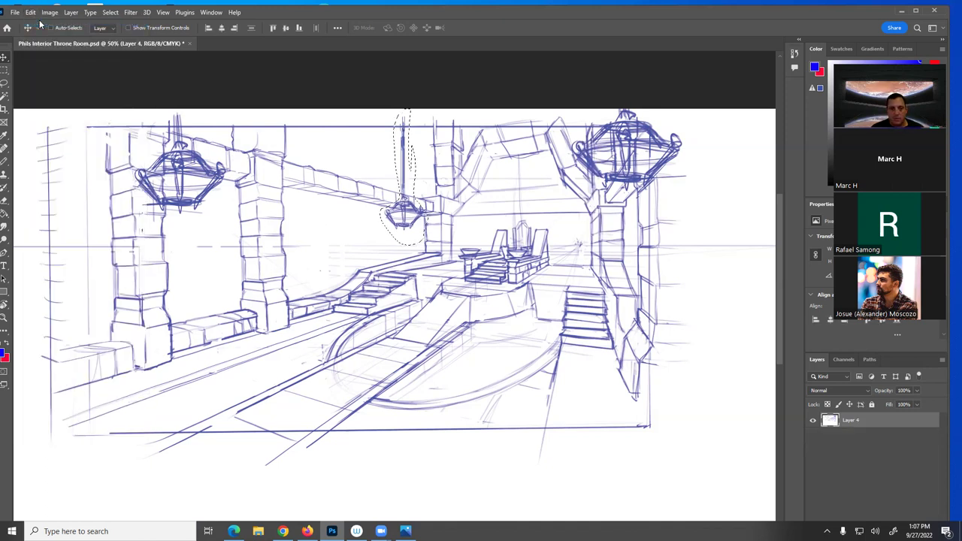
{"action": "left_click", "coordinate": [32, 13]}
{"action": "mouse_move", "coordinate": [49, 13]}
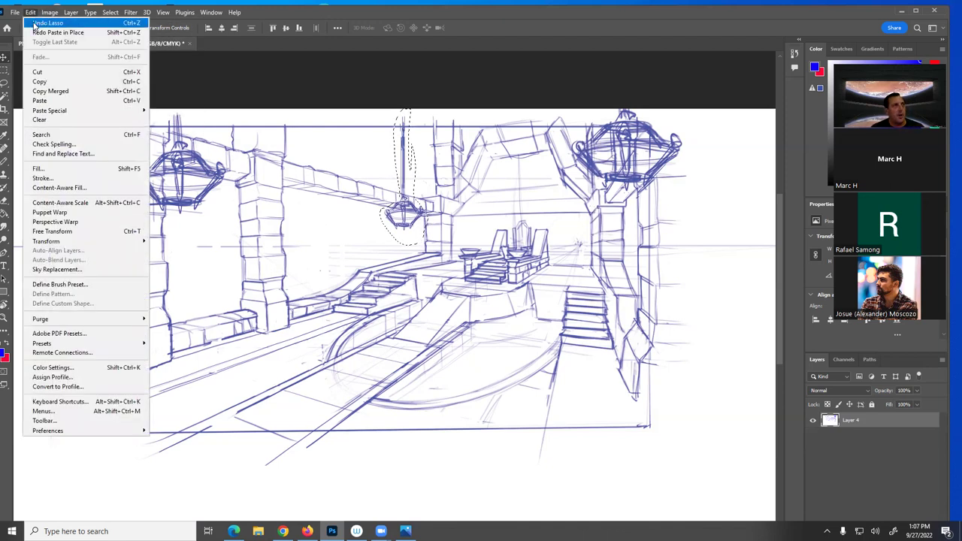
{"action": "left_click", "coordinate": [45, 24]}
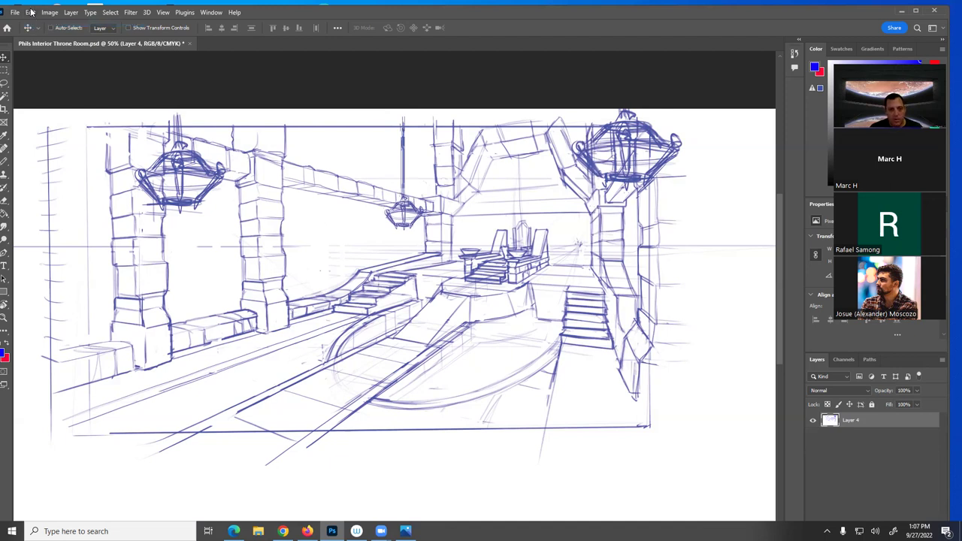
Undo the recent pencil strokes and the merging of the visible layers
{"action": "left_click", "coordinate": [30, 13]}
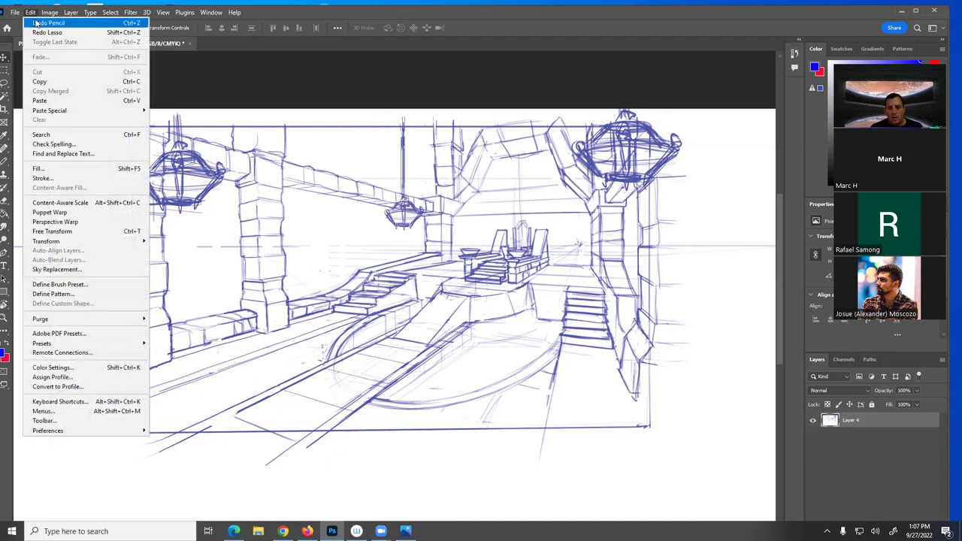
{"action": "left_click", "coordinate": [35, 23]}
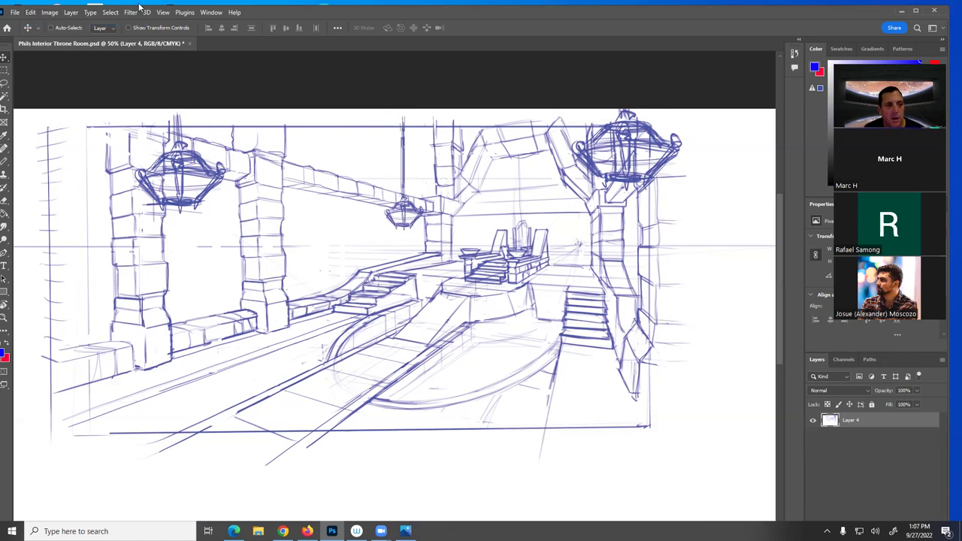
{"action": "left_click", "coordinate": [31, 12]}
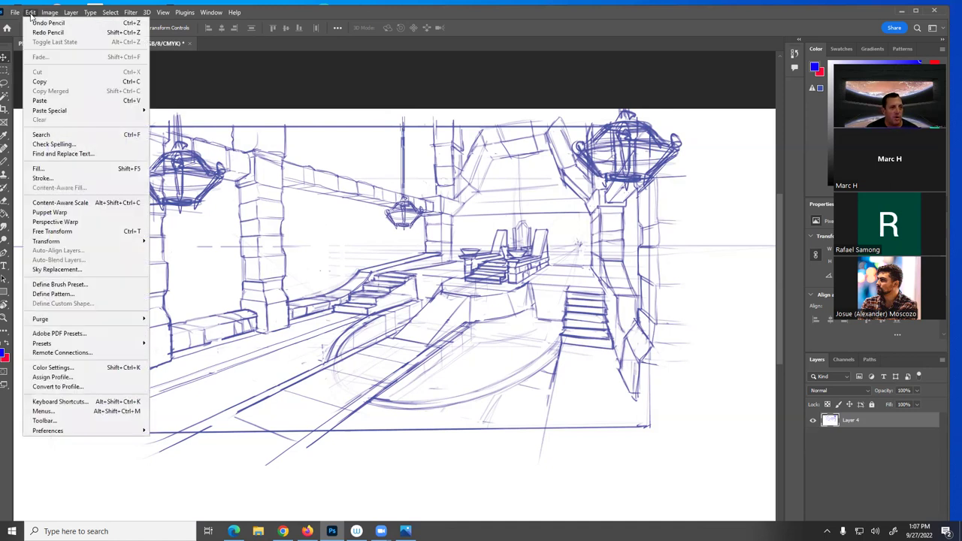
{"action": "left_click", "coordinate": [35, 23]}
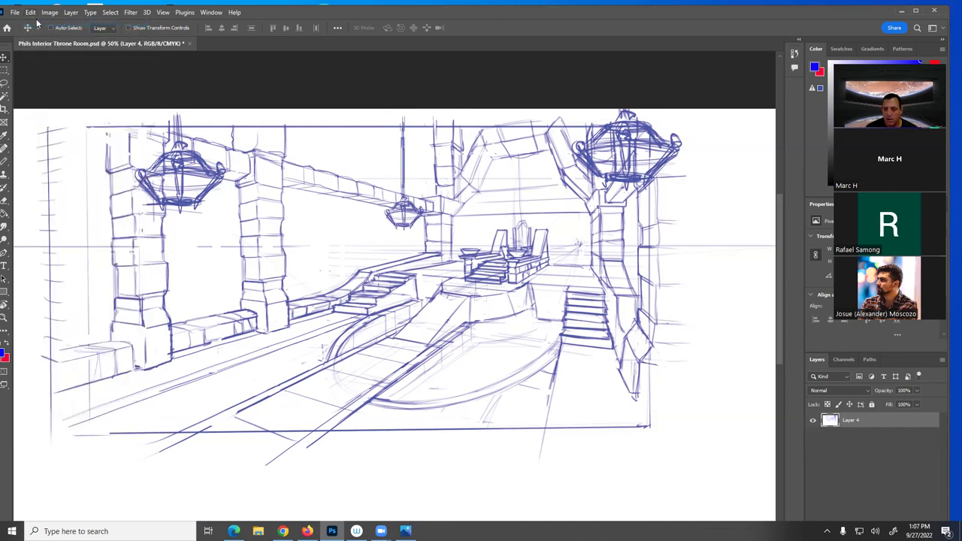
{"action": "left_click", "coordinate": [33, 12]}
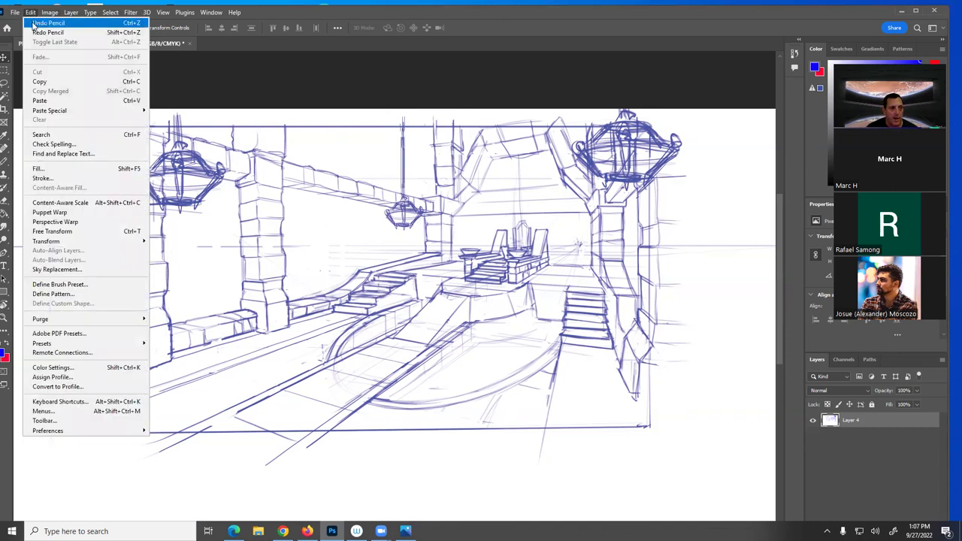
{"action": "left_click", "coordinate": [34, 24]}
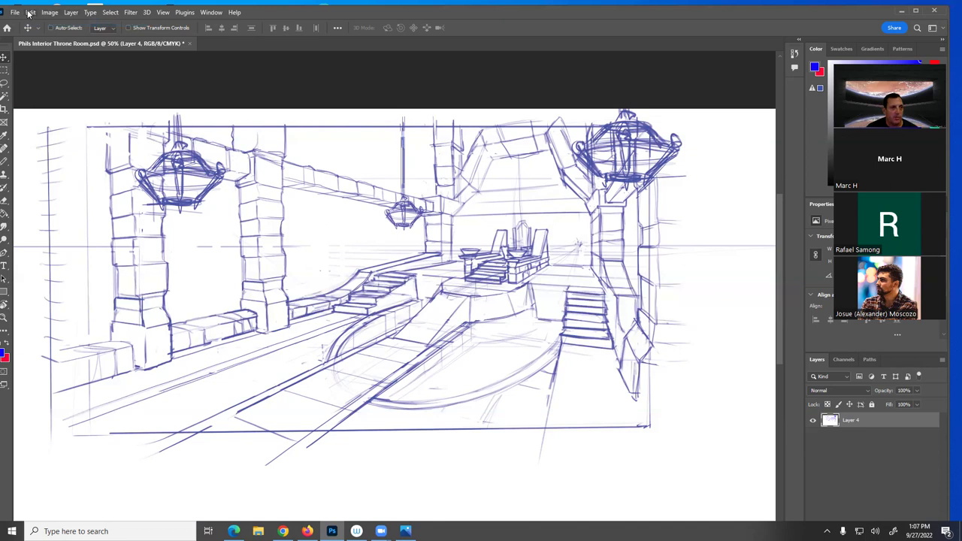
{"action": "left_click", "coordinate": [30, 13]}
{"action": "left_click", "coordinate": [33, 23]}
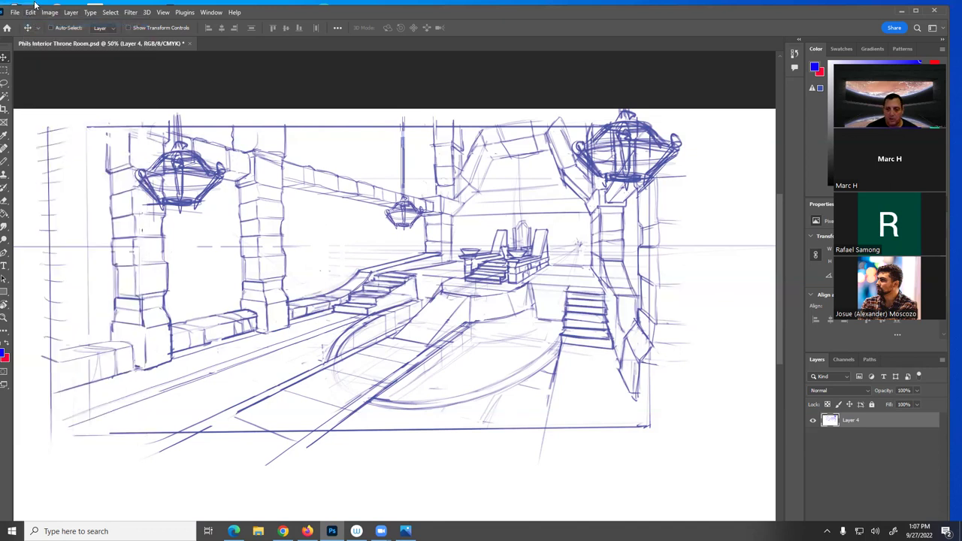
{"action": "left_click", "coordinate": [30, 12]}
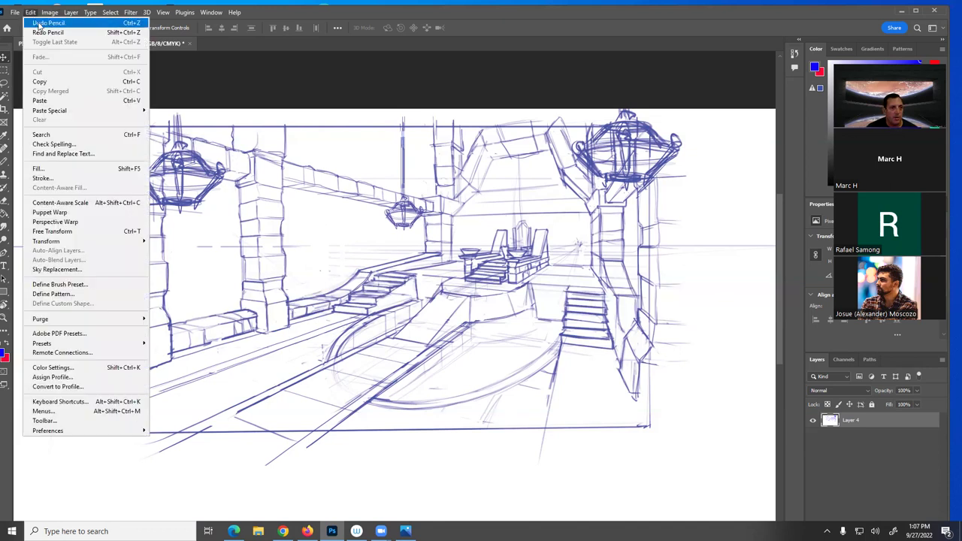
{"action": "left_click", "coordinate": [35, 23]}
{"action": "left_click", "coordinate": [33, 14]}
{"action": "left_click", "coordinate": [39, 23]}
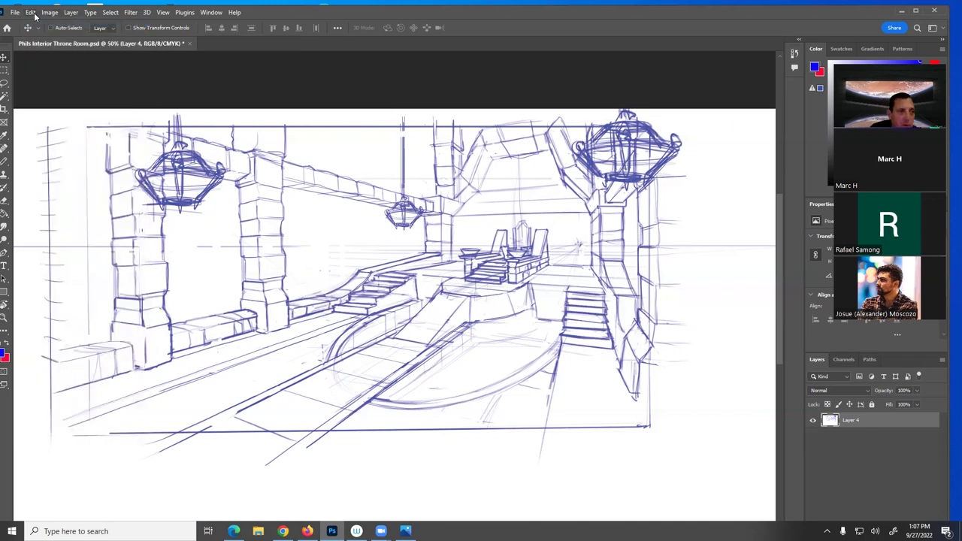
{"action": "left_click", "coordinate": [31, 13]}
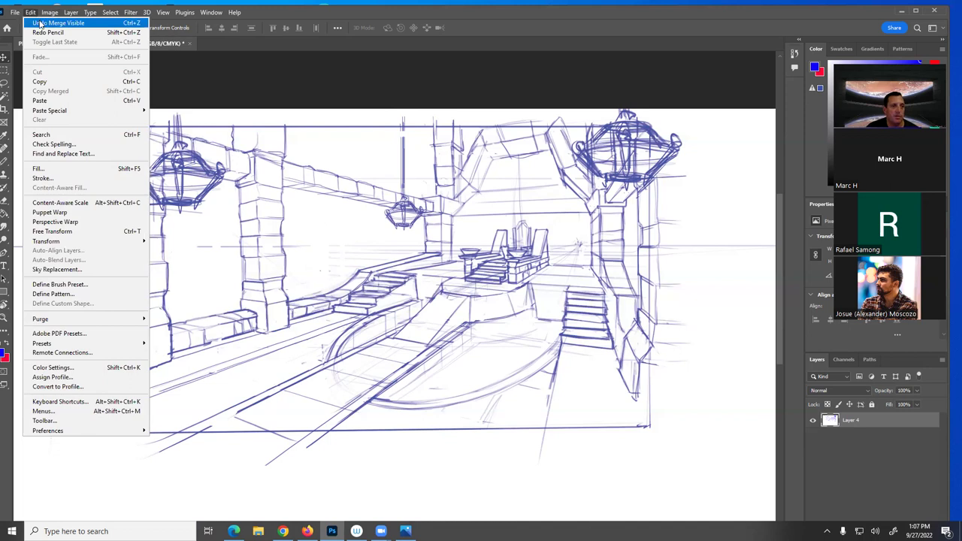
{"action": "left_click", "coordinate": [40, 23]}
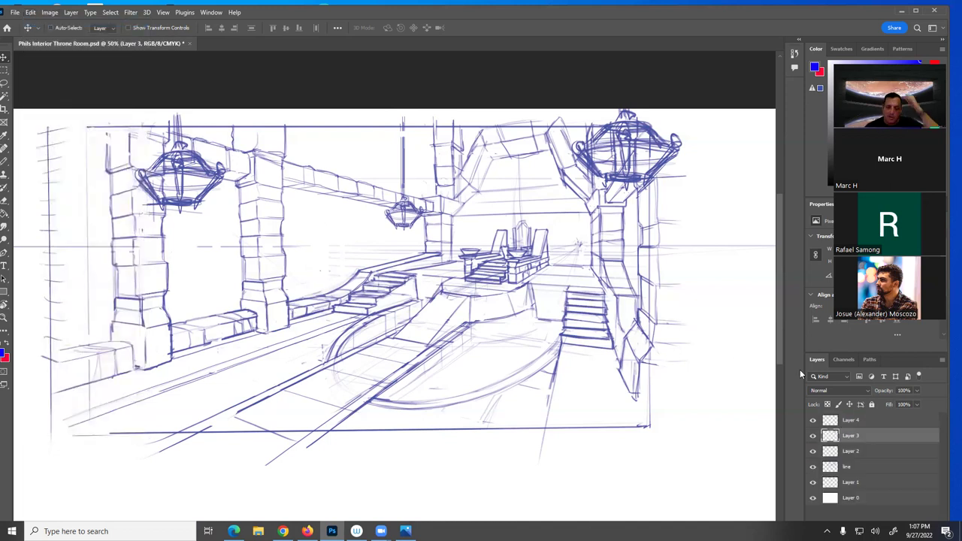
Compare the sketch with Layer 4 hidden and shown to identify its strokes
{"action": "left_click", "coordinate": [814, 421]}
{"action": "left_click", "coordinate": [813, 421]}
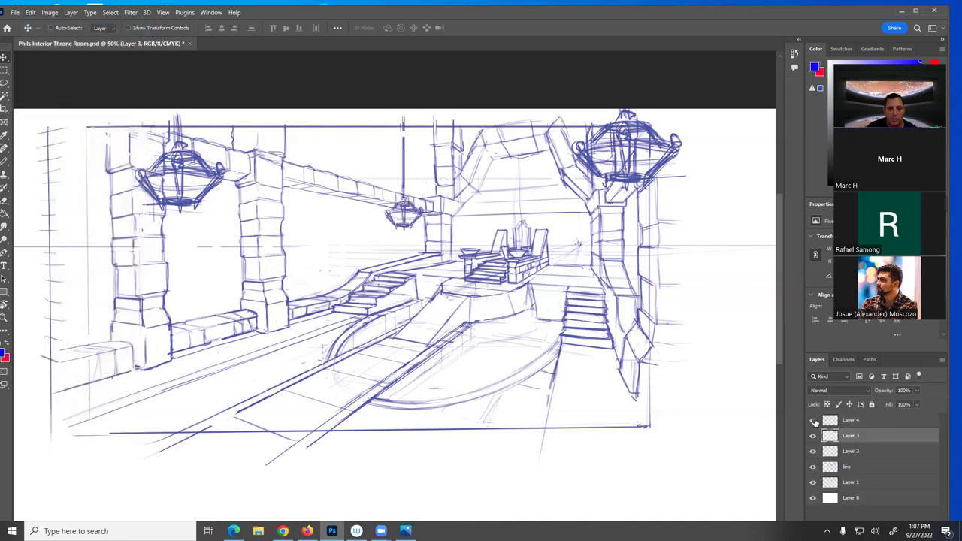
{"action": "left_click", "coordinate": [814, 421]}
{"action": "left_click", "coordinate": [814, 421]}
{"action": "left_click", "coordinate": [814, 421]}
{"action": "left_click", "coordinate": [814, 421]}
Merge the whole layer stack into a single layer named Layer 4
{"action": "left_click", "coordinate": [857, 422]}
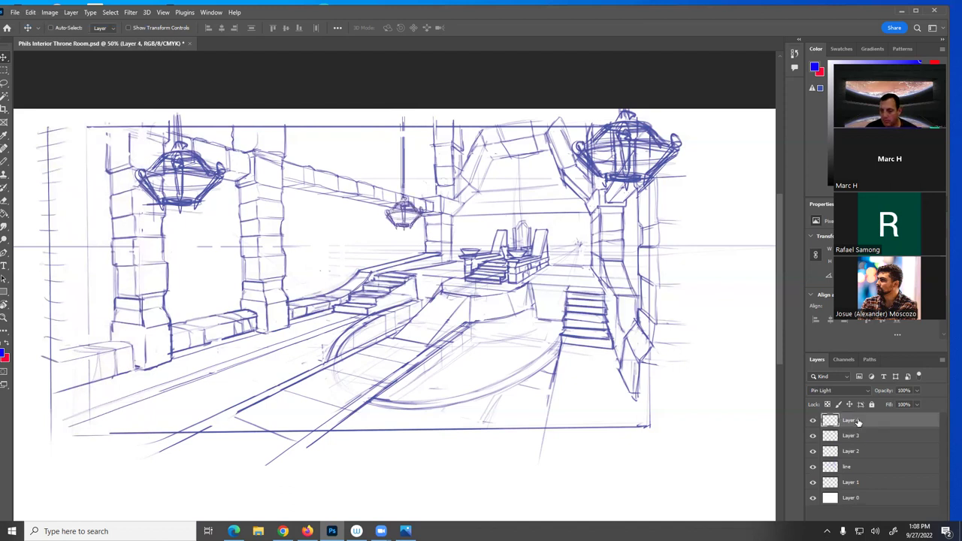
{"action": "left_click", "coordinate": [862, 435], "text": "shift"}
{"action": "key", "text": "ctrl+e"}
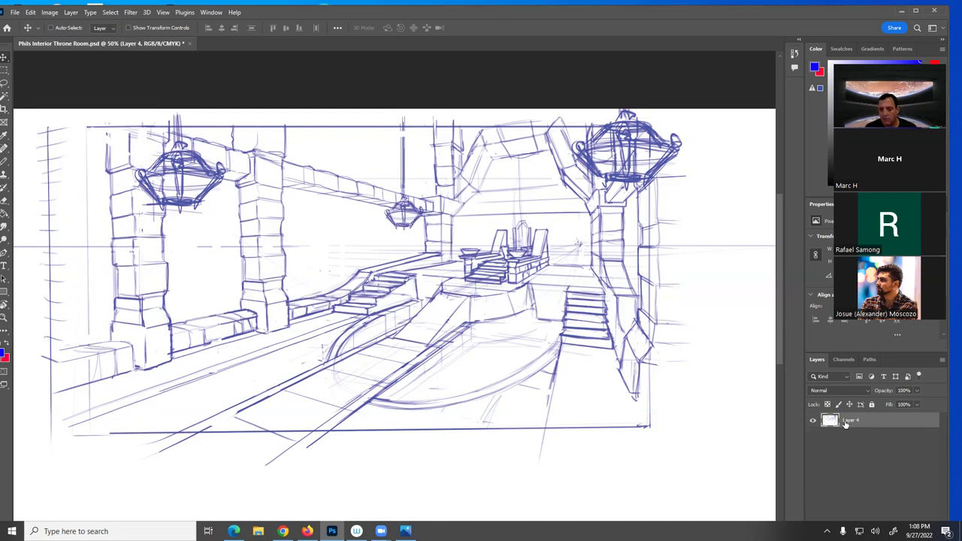
Undo the merging of the visible layers and save the layered document on the Desktop as Phils Interior Throne Room-2
{"action": "left_click", "coordinate": [31, 13]}
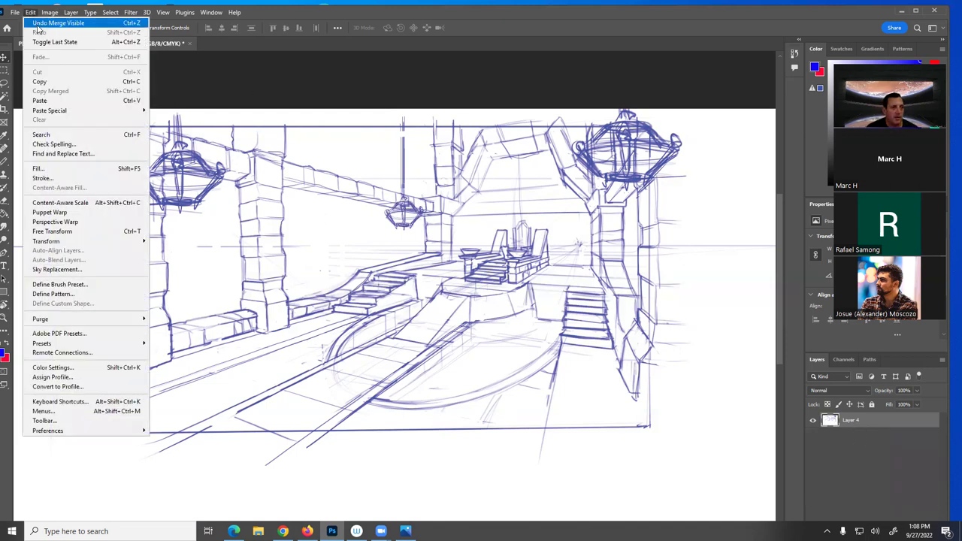
{"action": "left_click", "coordinate": [38, 23]}
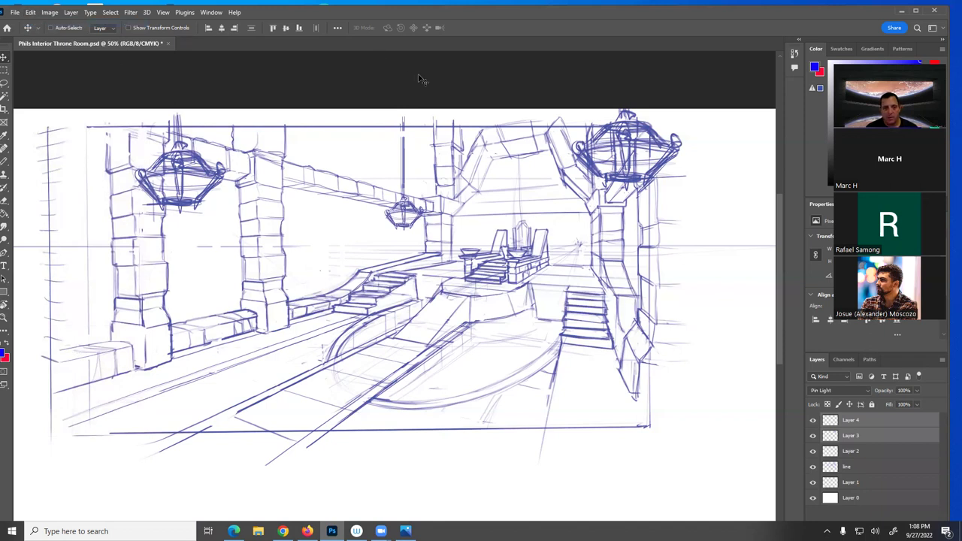
{"action": "left_click", "coordinate": [14, 12]}
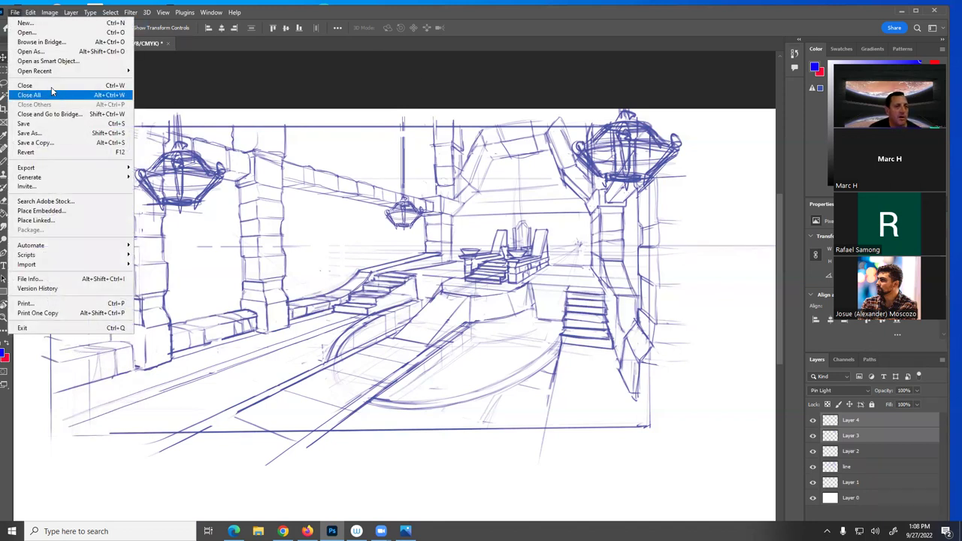
{"action": "left_click", "coordinate": [50, 133]}
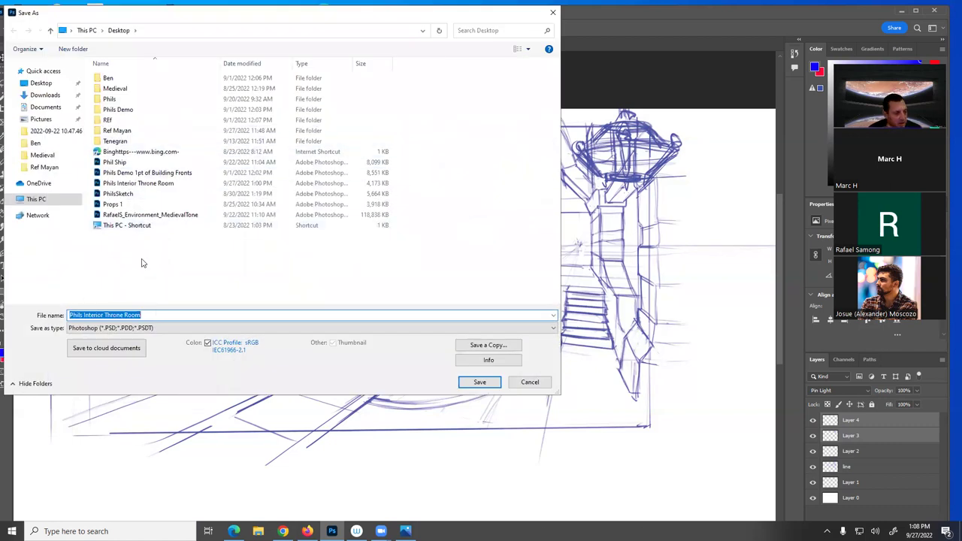
{"action": "left_click", "coordinate": [148, 317]}
{"action": "type", "text": "-2"}
{"action": "left_click", "coordinate": [482, 383]}
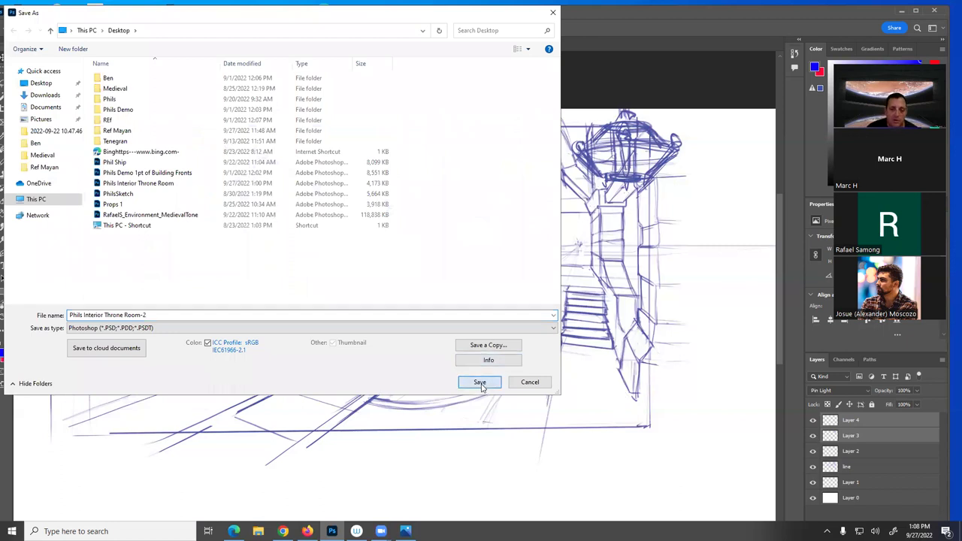
{"action": "left_click", "coordinate": [481, 384]}
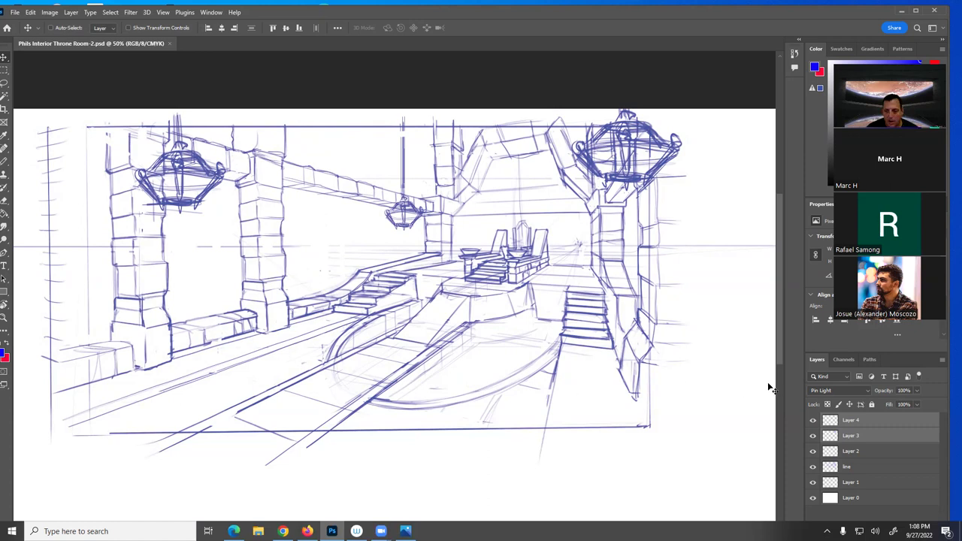
Close the document and reopen Phils Interior Throne Room-2 from the desktop
{"action": "left_click", "coordinate": [170, 43]}
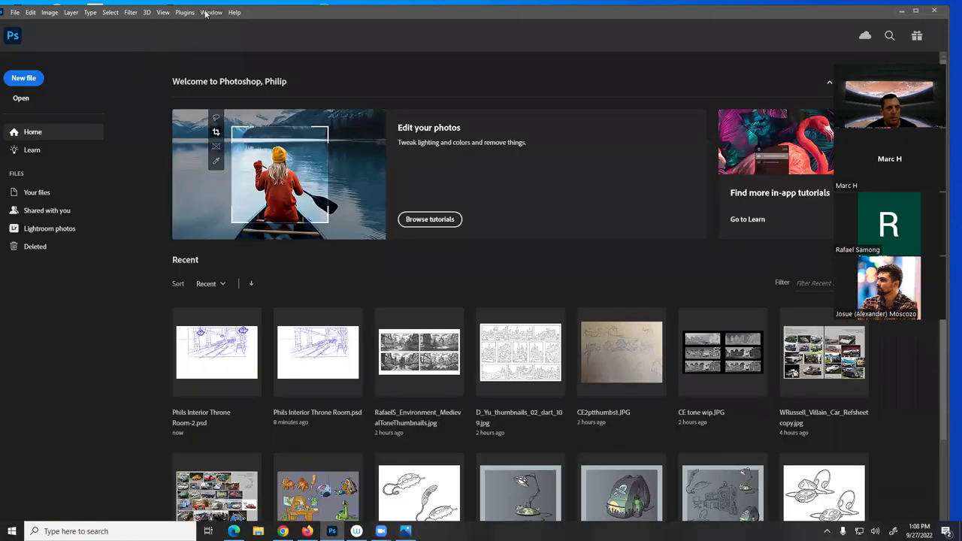
{"action": "left_click", "coordinate": [901, 12]}
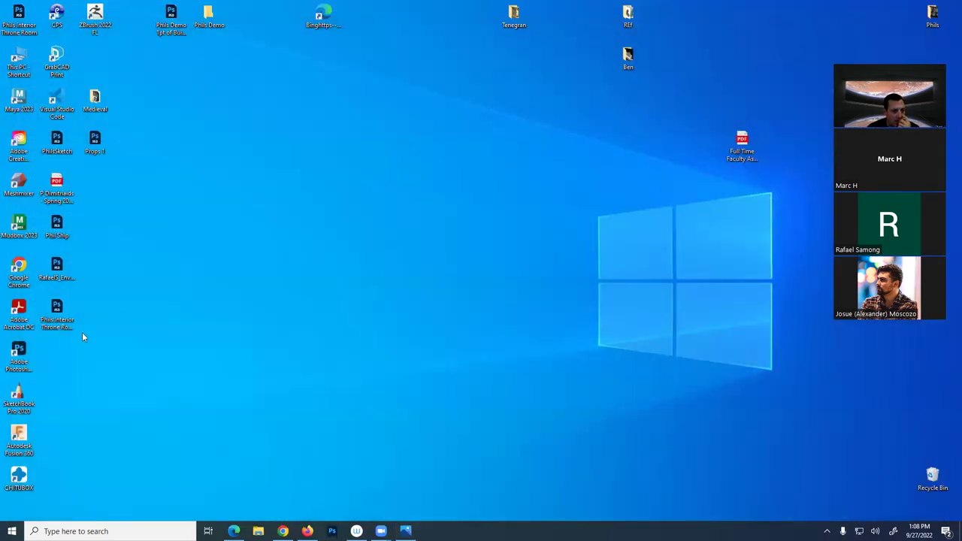
{"action": "left_click", "coordinate": [59, 310]}
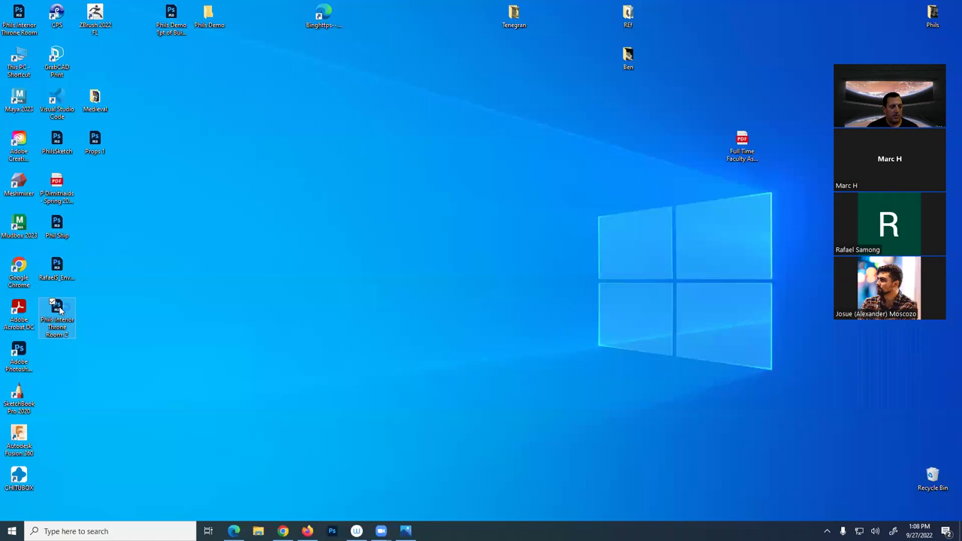
{"action": "double_click", "coordinate": [60, 310]}
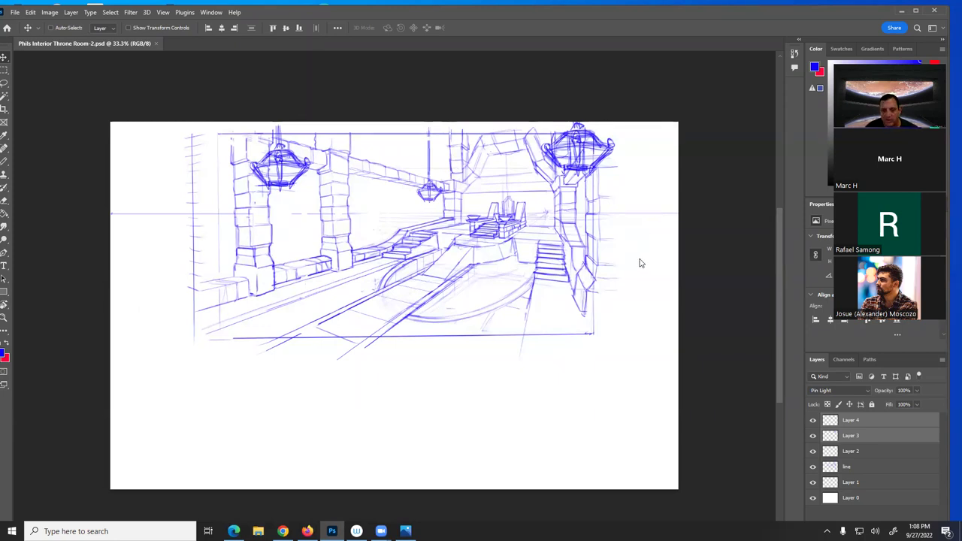
{"action": "key", "text": "ctrl+plus"}
{"action": "key", "text": "ctrl+minus"}
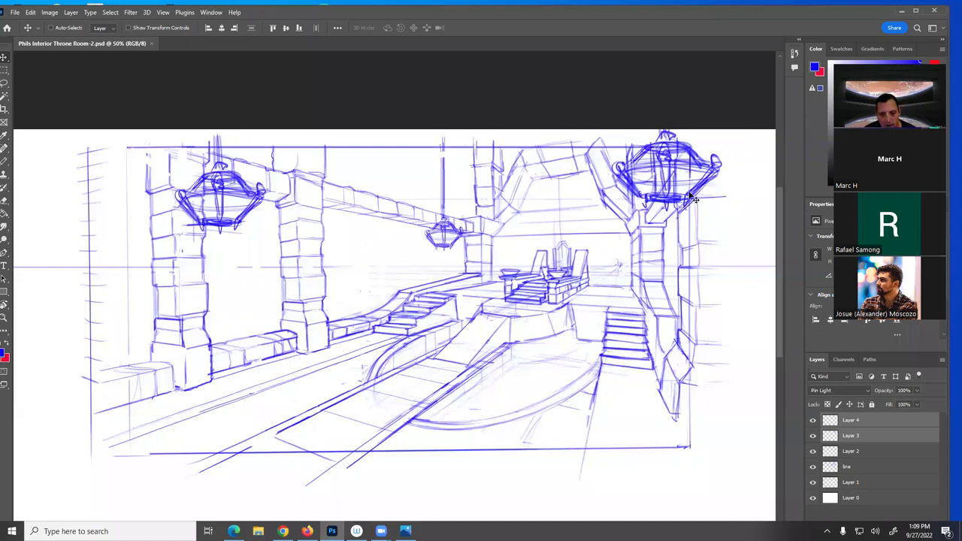
Check Layer 4 by hiding and showing it, and merge it with Layer 3
{"action": "left_click", "coordinate": [813, 421]}
{"action": "left_click", "coordinate": [813, 421]}
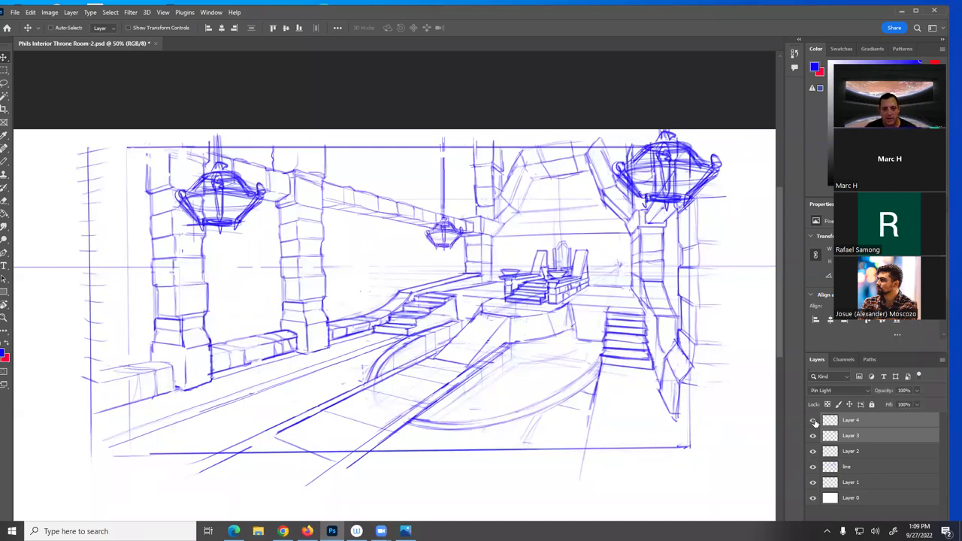
{"action": "left_click", "coordinate": [864, 424]}
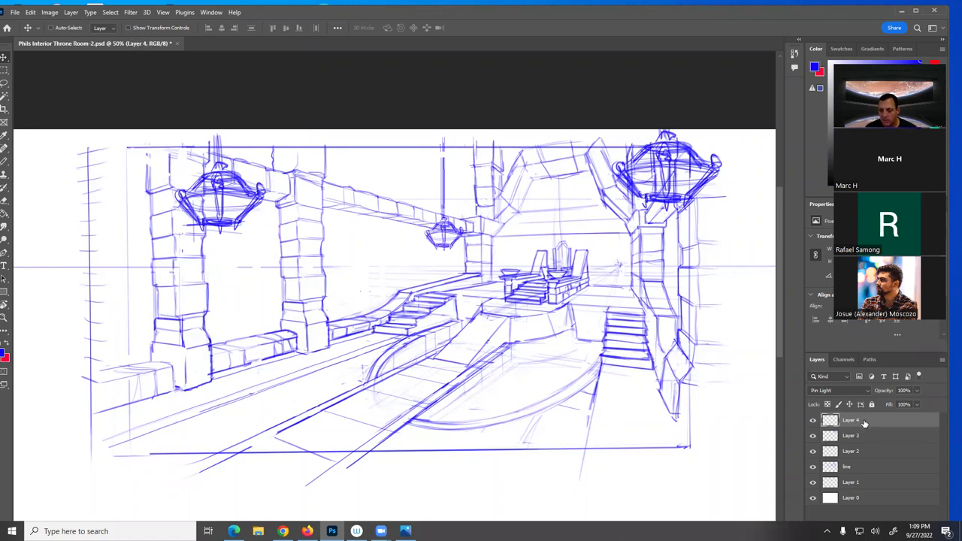
{"action": "left_click", "coordinate": [863, 436], "text": "shift"}
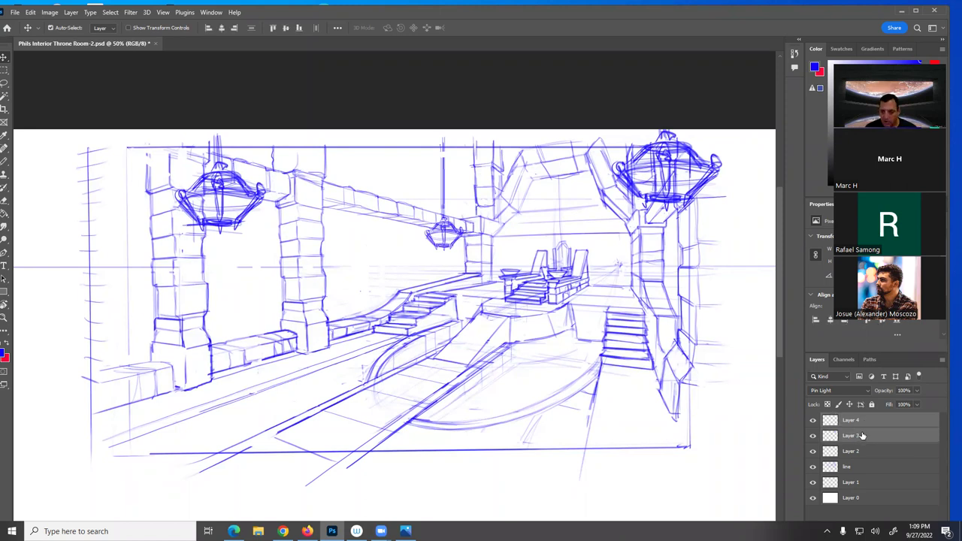
{"action": "key", "text": "ctrl+e"}
Compare the sketch with the merged Layer 4 hidden and shown, and merge it with Layer 2
{"action": "left_click", "coordinate": [814, 421]}
{"action": "left_click", "coordinate": [814, 421]}
{"action": "left_click", "coordinate": [815, 421]}
{"action": "left_click", "coordinate": [815, 421]}
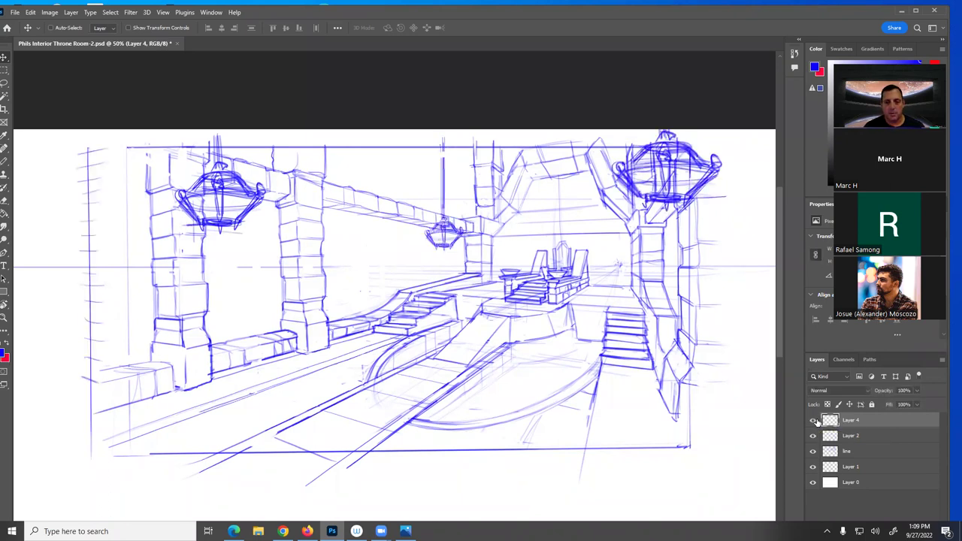
{"action": "left_click", "coordinate": [814, 421]}
{"action": "left_click", "coordinate": [814, 421]}
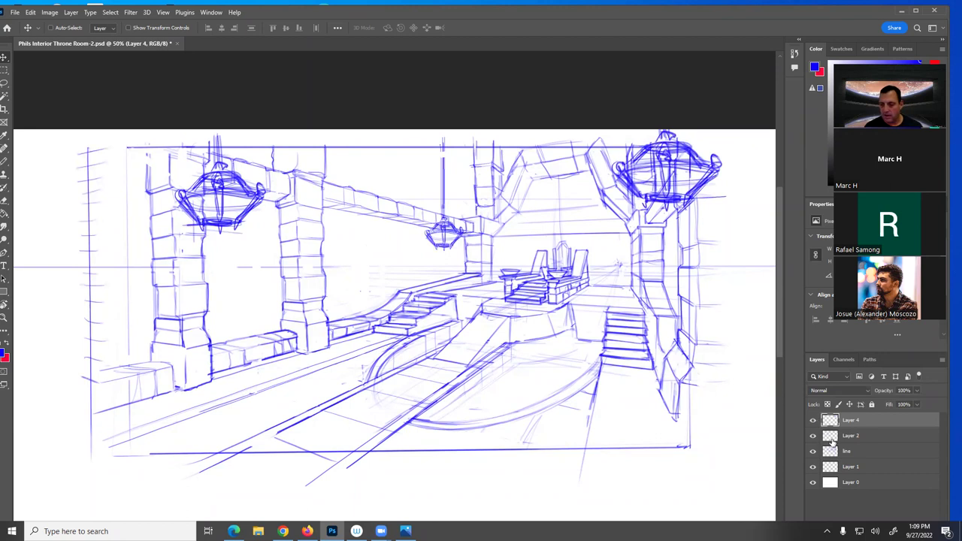
{"action": "left_click", "coordinate": [848, 438]}
{"action": "left_click", "coordinate": [854, 425], "text": "shift"}
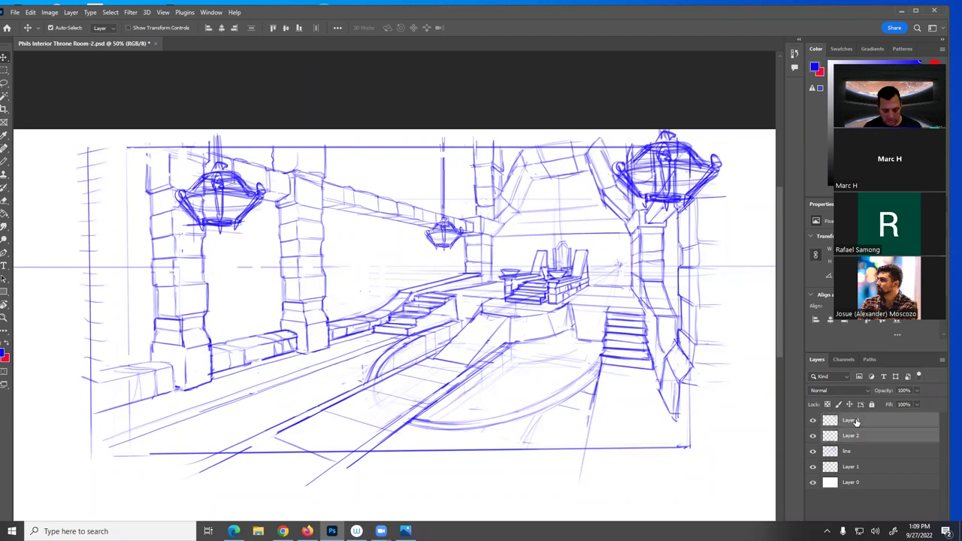
{"action": "key", "text": "ctrl+e"}
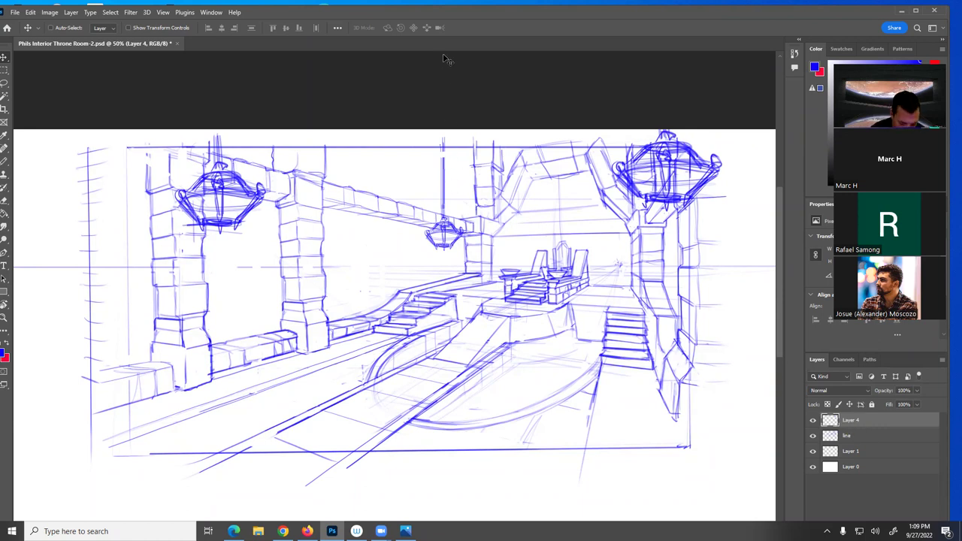
Lasso the small middle chandelier with its chain and duplicate it onto a new layer
{"action": "key", "text": "b"}
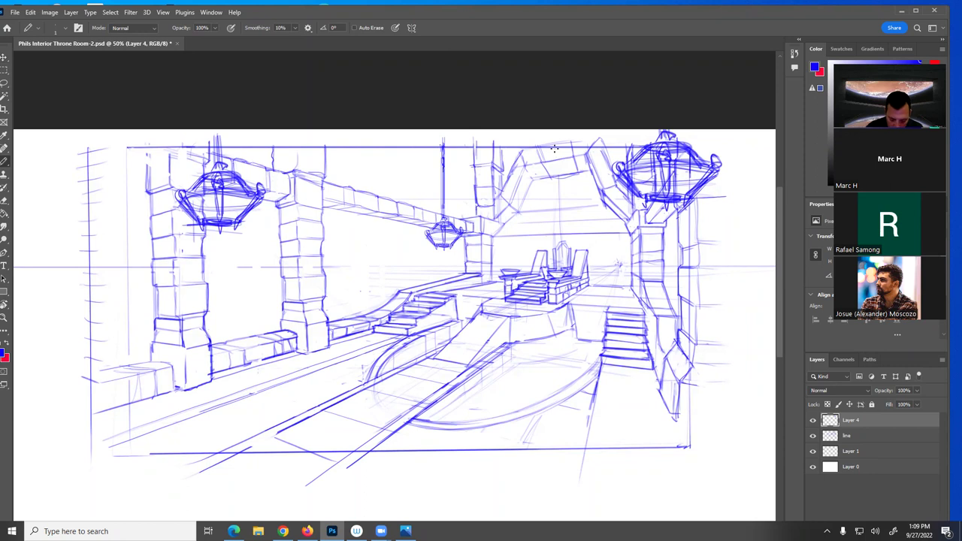
{"action": "key", "text": "l"}
{"action": "mouse_move", "coordinate": [451, 183]}
{"action": "left_mouse_down"}
{"action": "mouse_move", "coordinate": [440, 134]}
{"action": "mouse_move", "coordinate": [439, 216]}
{"action": "mouse_move", "coordinate": [423, 237]}
{"action": "mouse_move", "coordinate": [439, 257]}
{"action": "mouse_move", "coordinate": [453, 255]}
{"action": "mouse_move", "coordinate": [465, 236]}
{"action": "mouse_move", "coordinate": [450, 179]}
{"action": "left_mouse_up"}
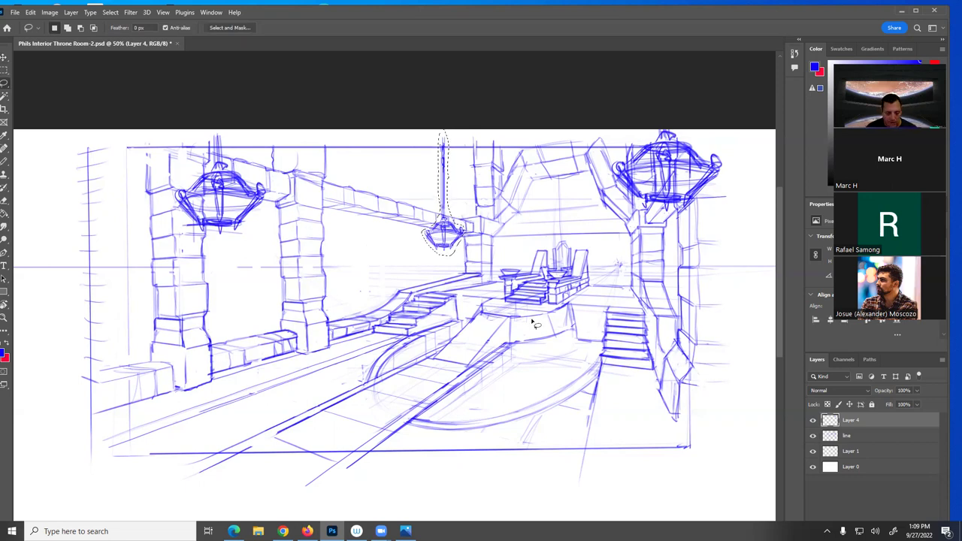
{"action": "left_click", "coordinate": [813, 421]}
{"action": "left_click", "coordinate": [813, 421]}
{"action": "key", "text": "ctrl+j"}
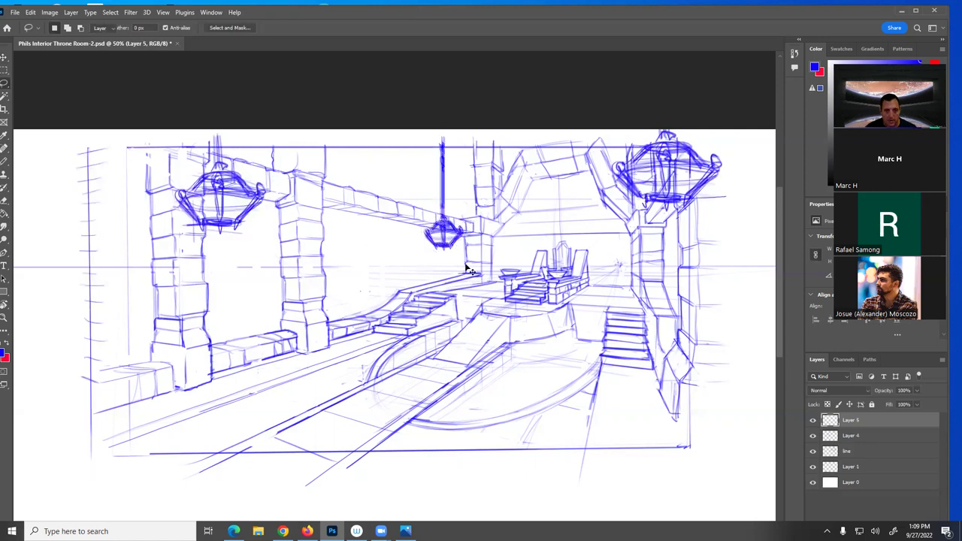
Move the chandelier copy beside the right-hand column, behind the large chandelier, and scale it up slightly
{"action": "key", "text": "v"}
{"action": "left_click_drag", "start_coordinate": [445, 238], "coordinate": [639, 226]}
{"action": "key", "text": "ctrl+t"}
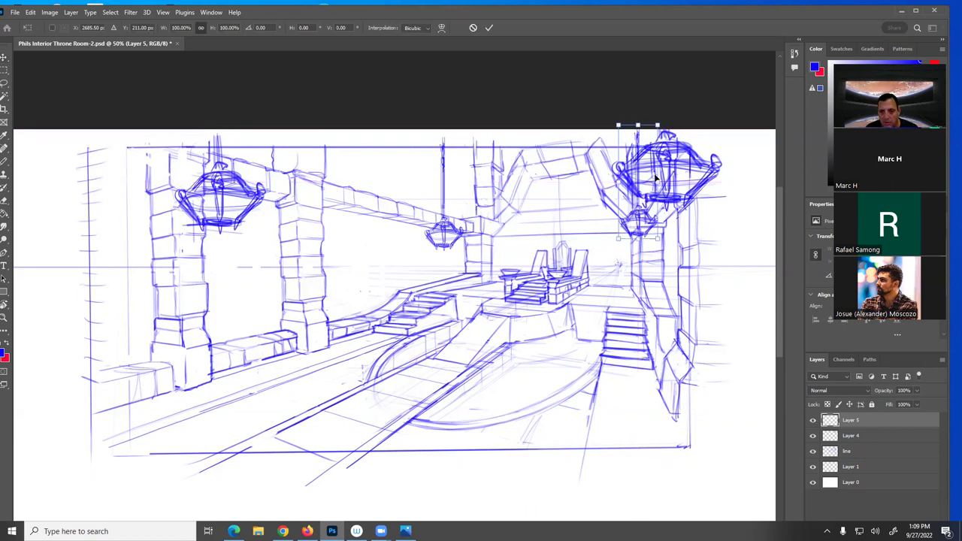
{"action": "left_click_drag", "start_coordinate": [660, 124], "coordinate": [664, 120]}
{"action": "key", "text": "Return"}
{"action": "left_click_drag", "start_coordinate": [640, 232], "coordinate": [642, 224]}
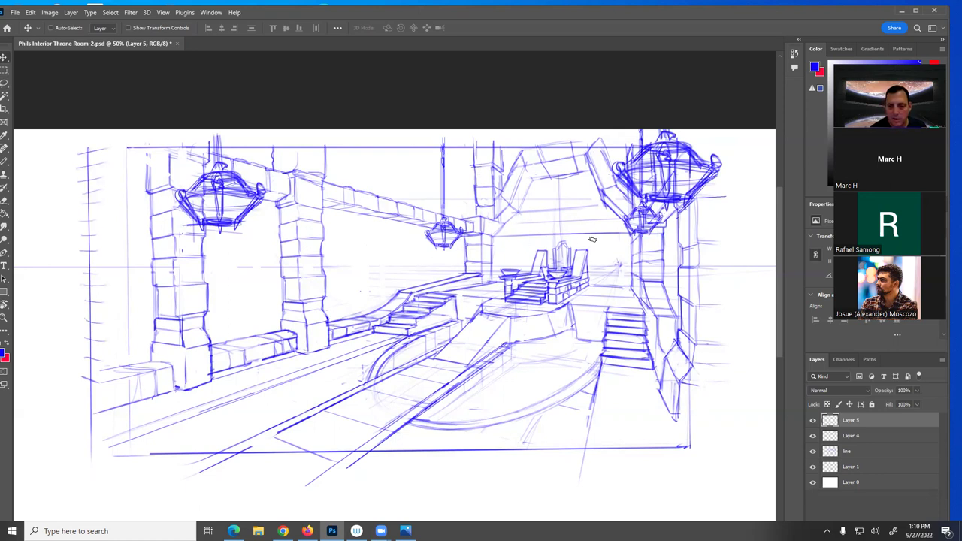
Nudge the small chandelier copy slightly down and sideways to fine-tune its position in front of the right-hand column
{"action": "key", "text": "Down"}
{"action": "key", "text": "Down"}
{"action": "key", "text": "Down"}
{"action": "key", "text": "Down"}
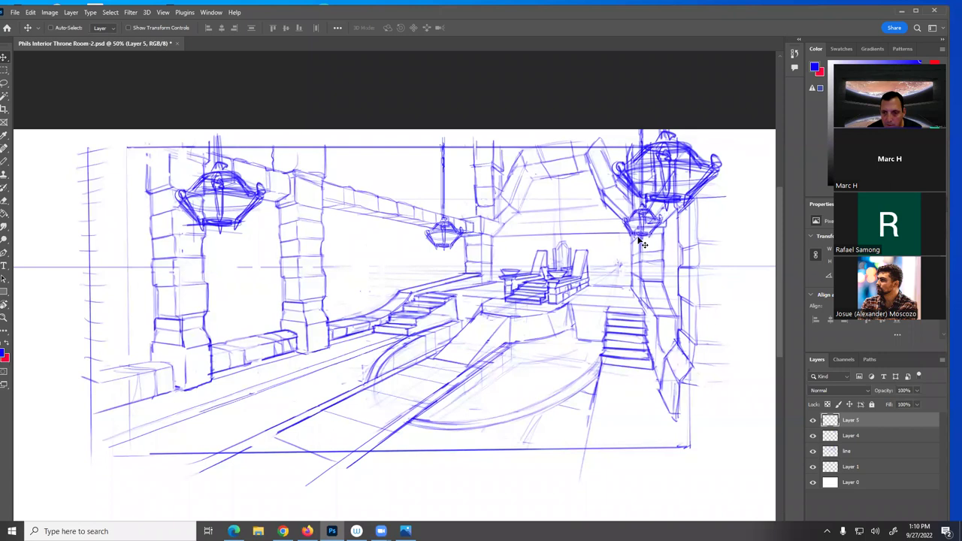
{"action": "key", "text": "Right"}
{"action": "key", "text": "Right"}
{"action": "key", "text": "Right"}
{"action": "key", "text": "Right"}
{"action": "key", "text": "Right"}
{"action": "key", "text": "Right"}
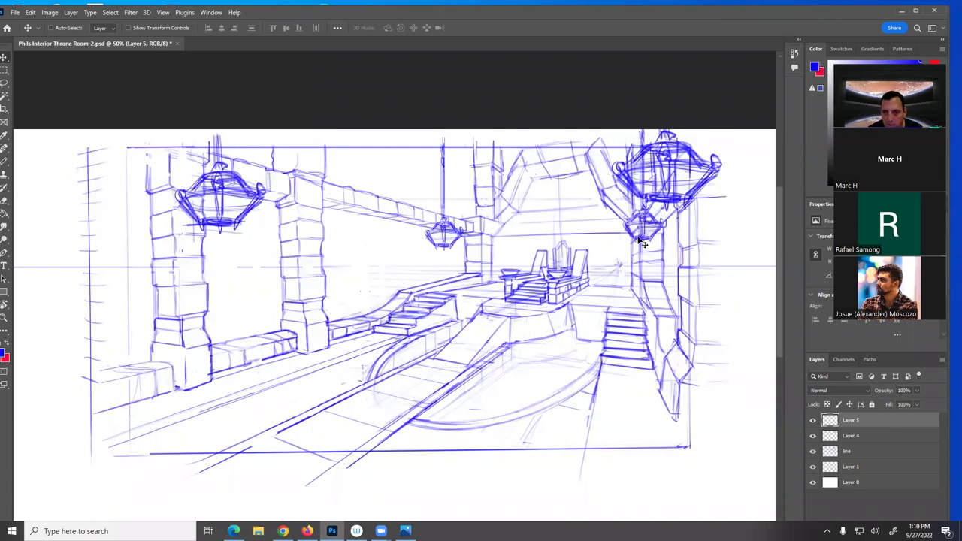
{"action": "key", "text": "Left"}
{"action": "key", "text": "Left"}
{"action": "key", "text": "Left"}
{"action": "key", "text": "Left"}
{"action": "key", "text": "Left"}
{"action": "key", "text": "Left"}
{"action": "key", "text": "Left"}
{"action": "key", "text": "Left"}
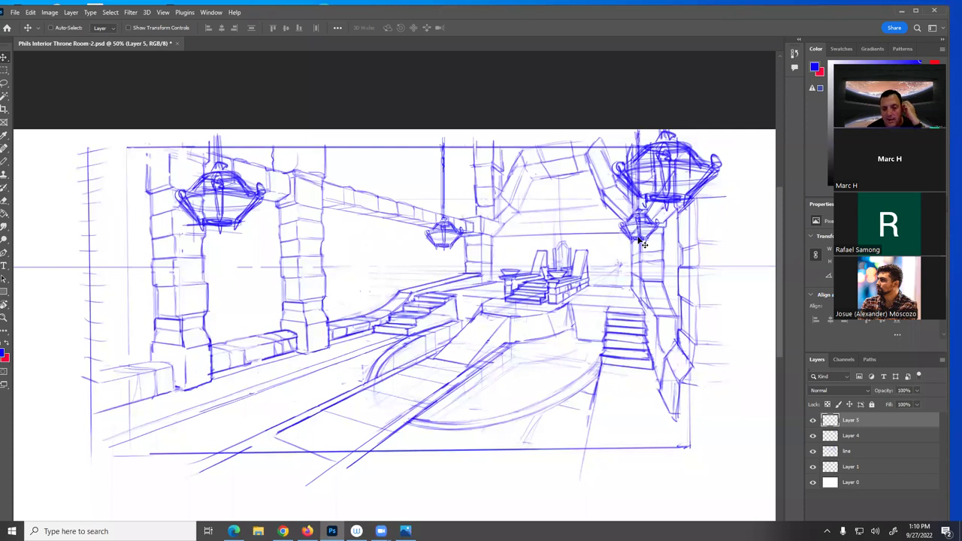
{"action": "key", "text": "Up"}
{"action": "key", "text": "Up"}
{"action": "key", "text": "Up"}
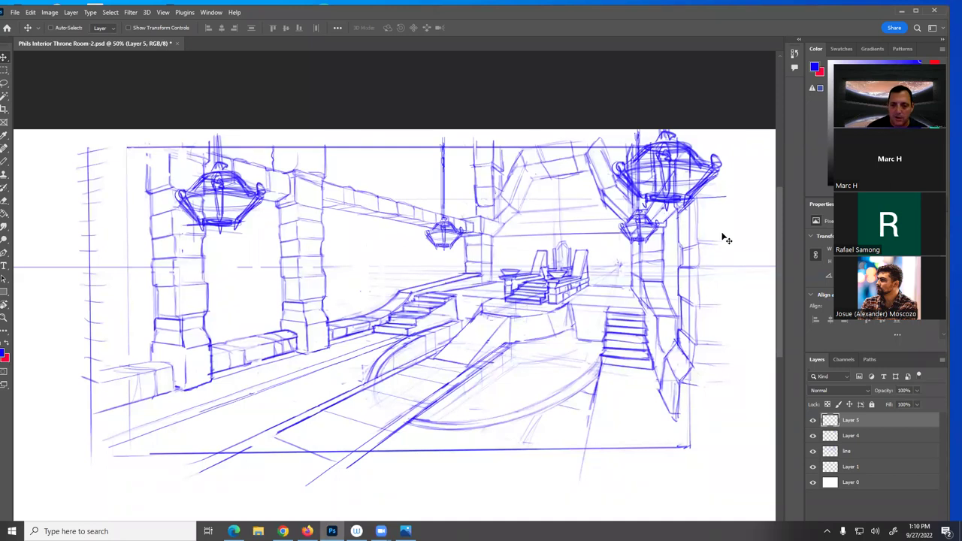
Draw a near-horizontal Pencil guide line from beneath the right-hand small chandelier across the room past the left columns
{"action": "key", "text": "b"}
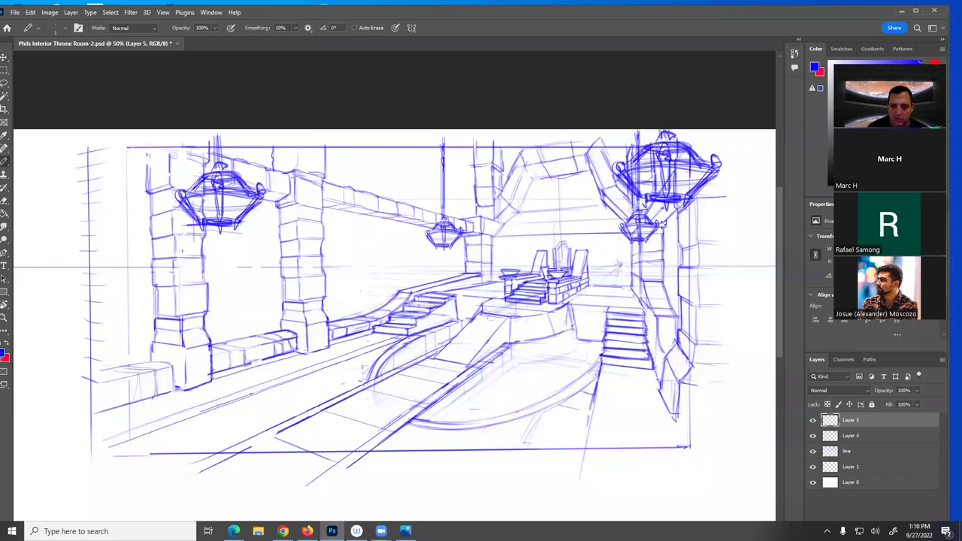
{"action": "left_click_drag", "start_coordinate": [651, 239], "coordinate": [323, 248]}
{"action": "mouse_move", "coordinate": [97, 254]}
{"action": "left_mouse_down"}
{"action": "mouse_move", "coordinate": [82, 257]}
{"action": "mouse_move", "coordinate": [200, 254]}
{"action": "left_mouse_up"}
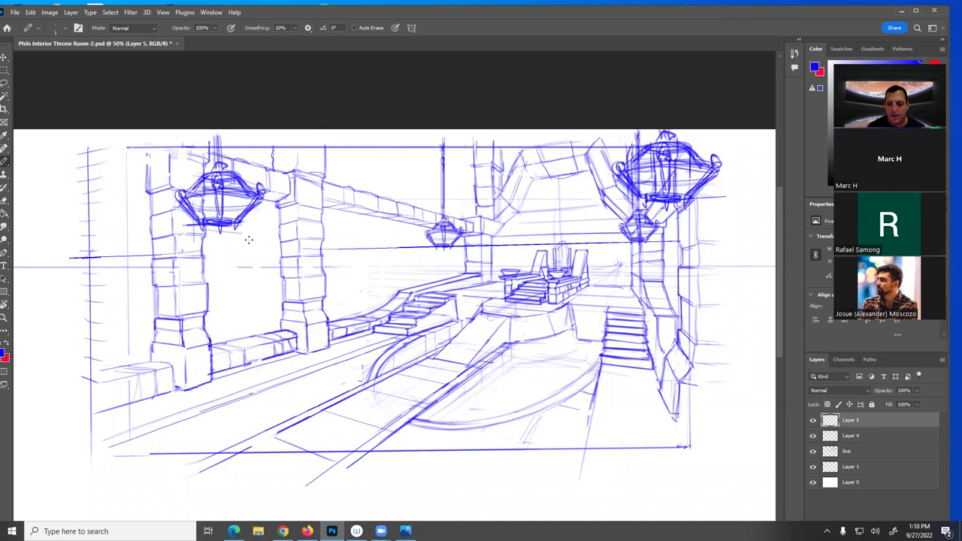
Draw Pencil test strokes in the blank margin beside the sketch's right edge: a thin elongated loop and a thicker vertical line
{"action": "mouse_move", "coordinate": [739, 211]}
{"action": "left_mouse_down"}
{"action": "mouse_move", "coordinate": [738, 484]}
{"action": "mouse_move", "coordinate": [750, 453]}
{"action": "mouse_move", "coordinate": [742, 246]}
{"action": "left_mouse_up"}
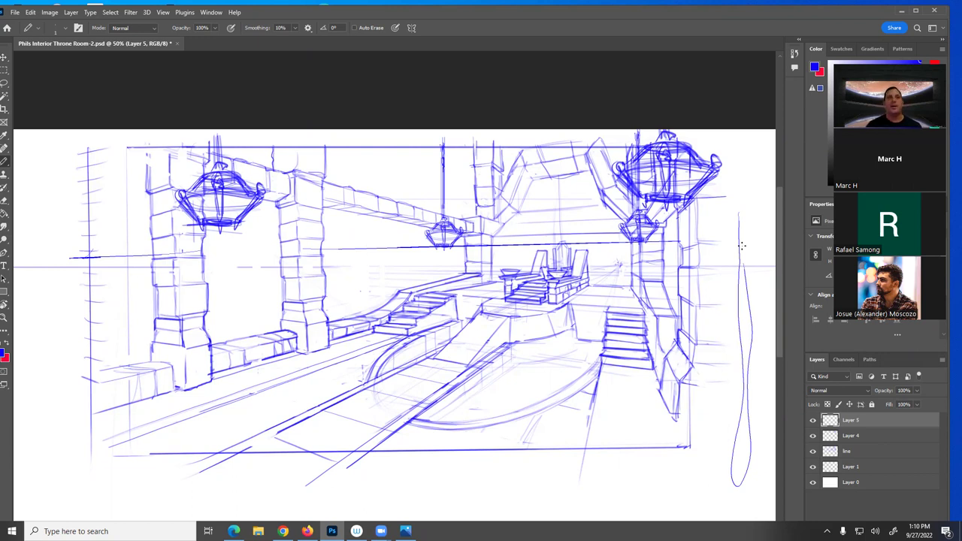
{"action": "key", "text": "p"}
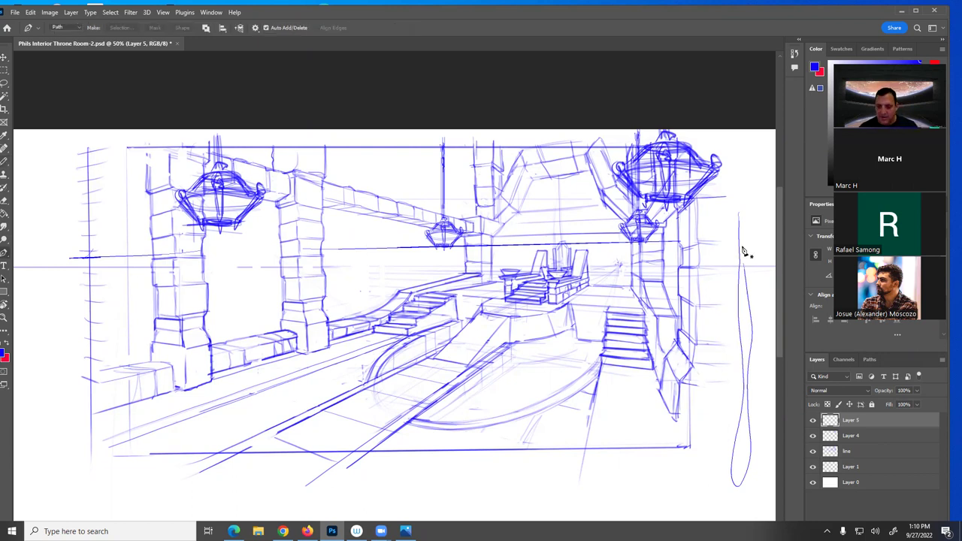
{"action": "key", "text": "b"}
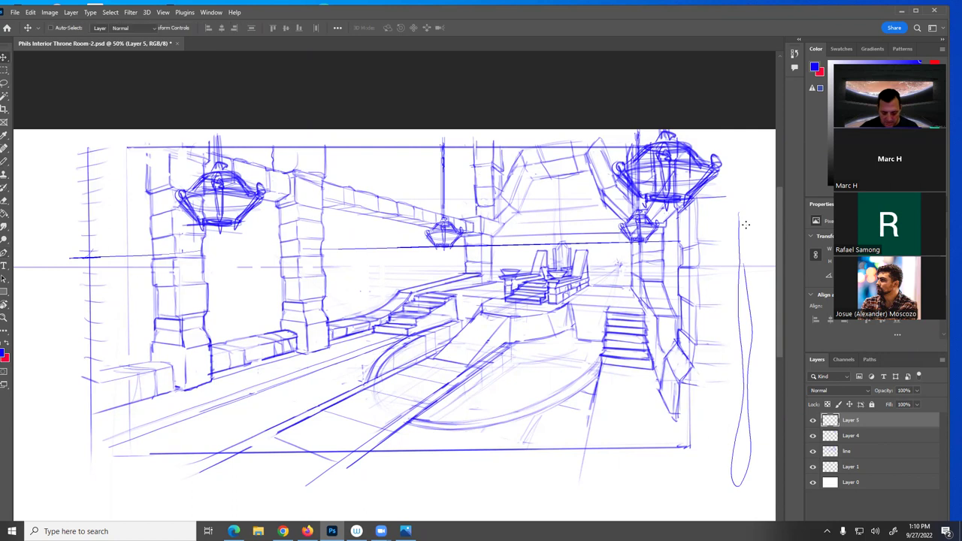
{"action": "left_click_drag", "start_coordinate": [754, 178], "coordinate": [761, 378]}
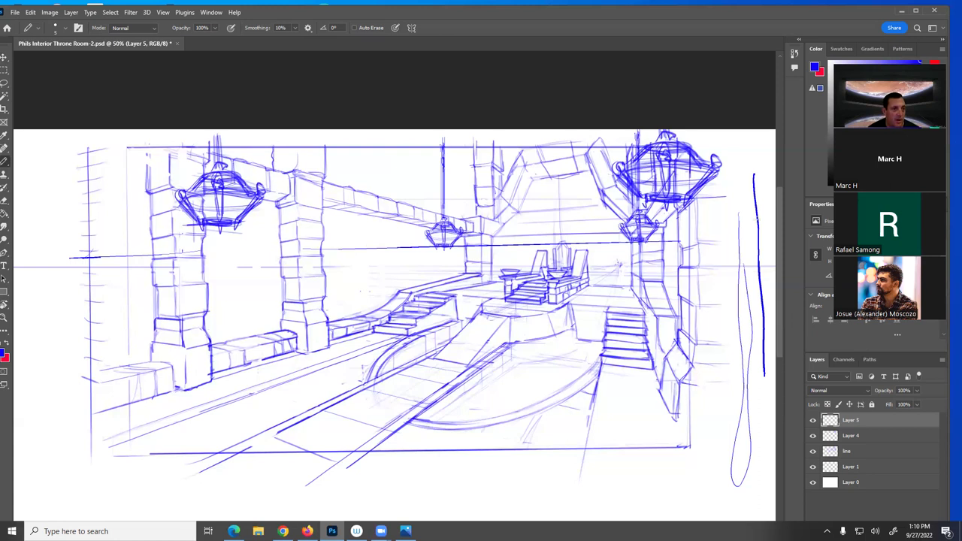
Reposition the application window so the whole tool set is visible, and switch from the Pencil to the Brush tool
{"action": "left_click_drag", "start_coordinate": [378, 10], "coordinate": [410, 8]}
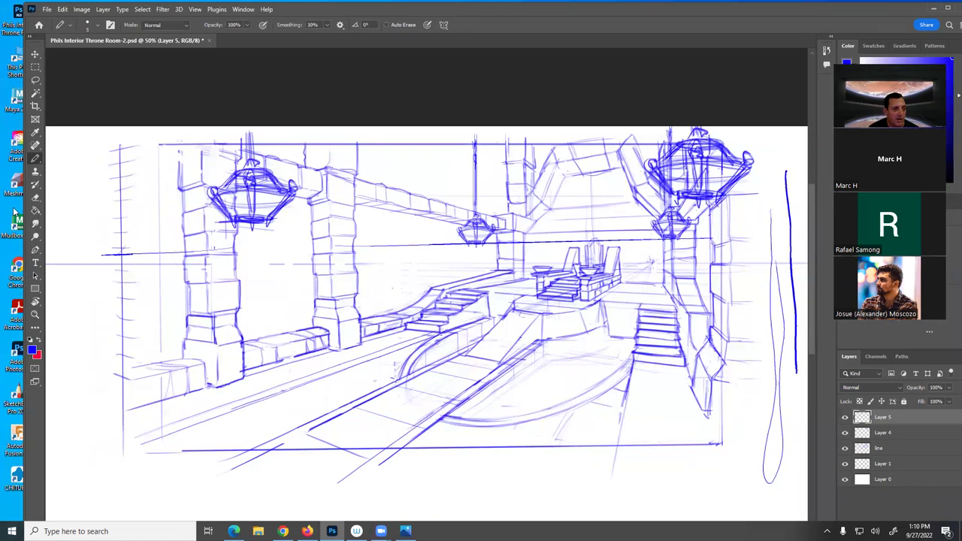
{"action": "right_click", "coordinate": [39, 158]}
{"action": "left_click", "coordinate": [66, 159]}
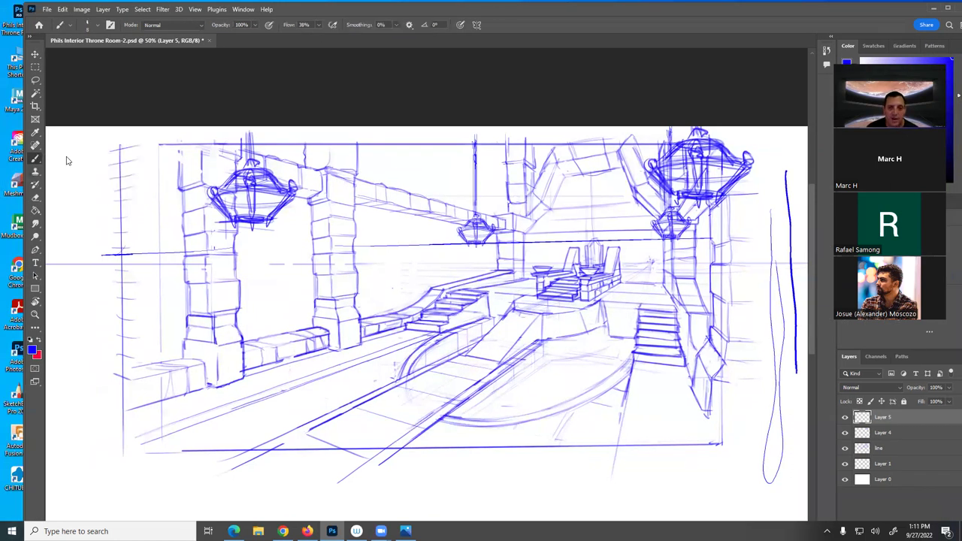
Undo the test strokes in the margin and the near-horizontal guide line beneath the small chandeliers
{"action": "key", "text": "ctrl+z"}
{"action": "key", "text": "ctrl+z"}
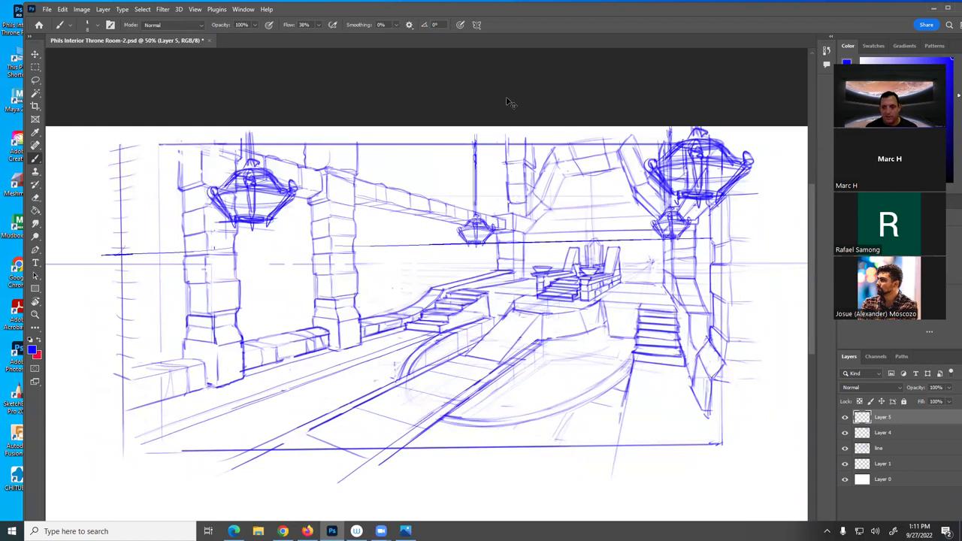
{"action": "key", "text": "ctrl+z"}
{"action": "key", "text": "ctrl+z"}
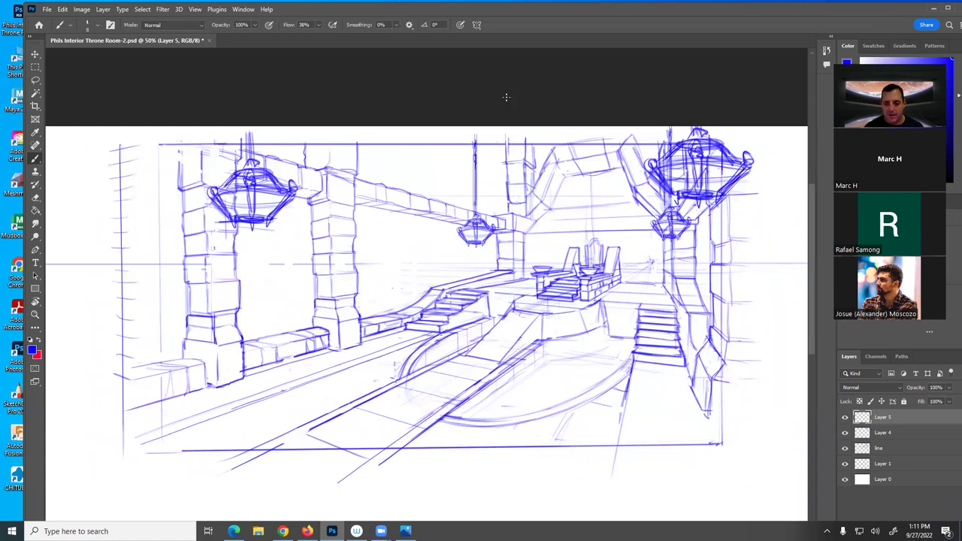
{"action": "key", "text": "v"}
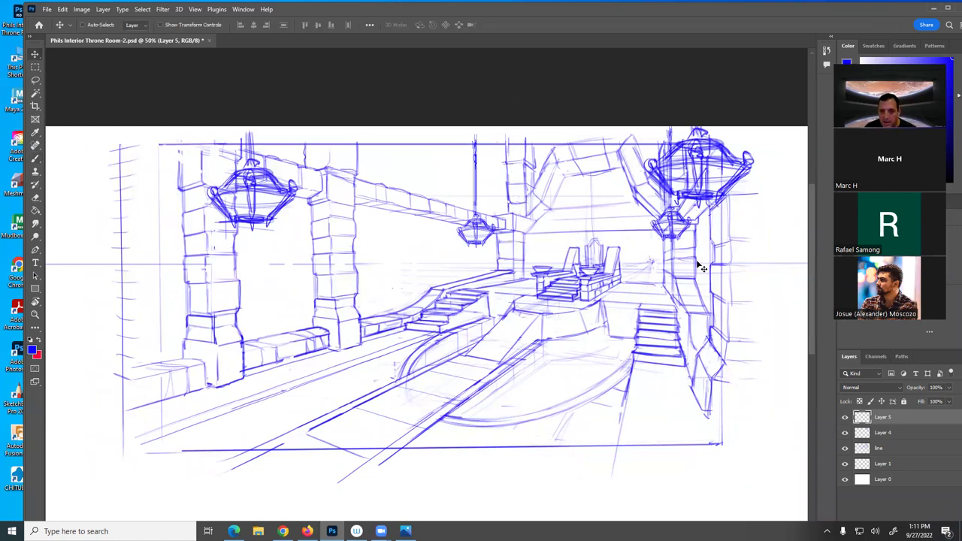
{"action": "left_click_drag", "start_coordinate": [697, 262], "coordinate": [697, 258]}
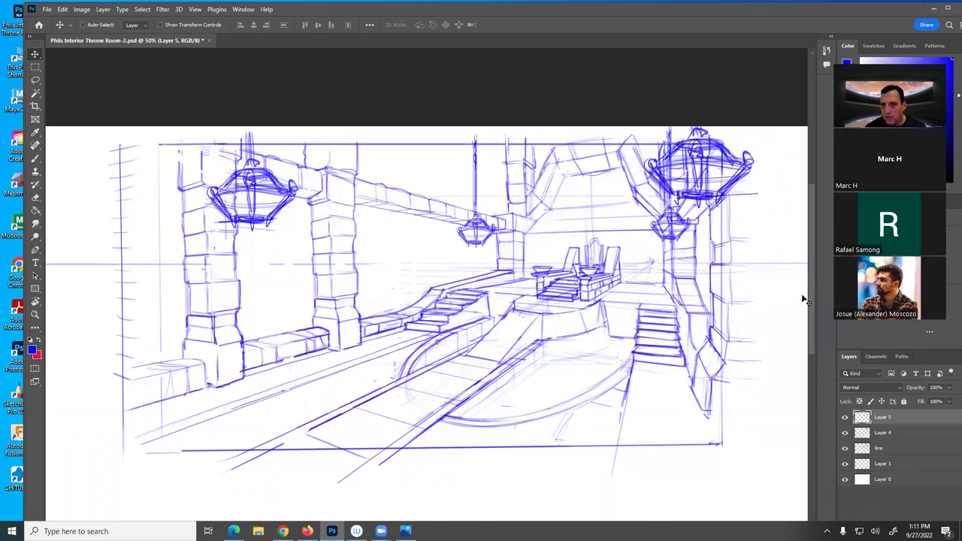
Try sketching a wide bowl on splayed legs with the Brush on the floor in front of the nearest left column
{"action": "key", "text": "b"}
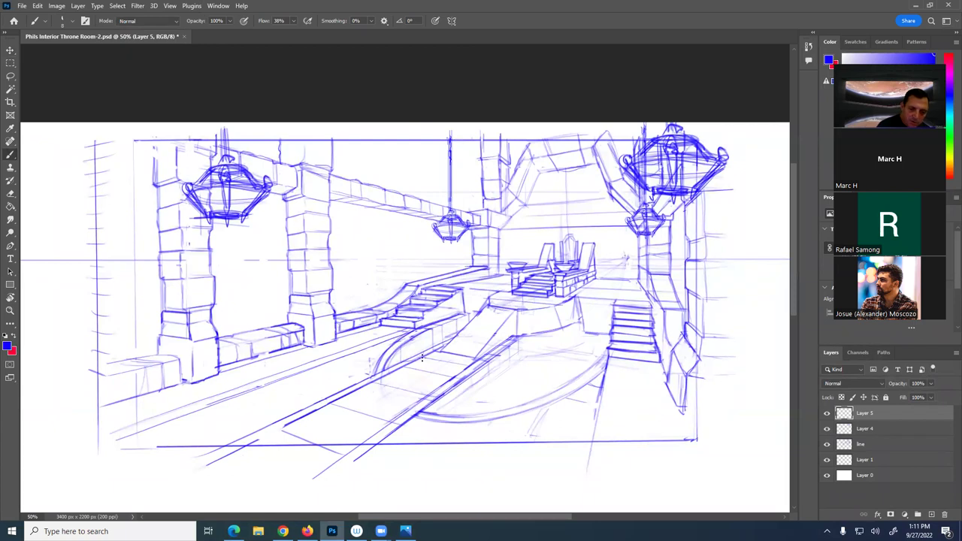
{"action": "mouse_move", "coordinate": [182, 466]}
{"action": "left_mouse_down"}
{"action": "mouse_move", "coordinate": [278, 420]}
{"action": "mouse_move", "coordinate": [158, 480]}
{"action": "mouse_move", "coordinate": [193, 419]}
{"action": "left_mouse_up"}
{"action": "mouse_move", "coordinate": [219, 470]}
{"action": "left_mouse_down"}
{"action": "mouse_move", "coordinate": [217, 427]}
{"action": "mouse_move", "coordinate": [239, 417]}
{"action": "mouse_move", "coordinate": [266, 460]}
{"action": "left_mouse_up"}
{"action": "mouse_move", "coordinate": [214, 426]}
{"action": "left_mouse_down"}
{"action": "mouse_move", "coordinate": [191, 395]}
{"action": "mouse_move", "coordinate": [198, 410]}
{"action": "mouse_move", "coordinate": [240, 418]}
{"action": "left_mouse_up"}
{"action": "left_click_drag", "start_coordinate": [271, 391], "coordinate": [248, 421]}
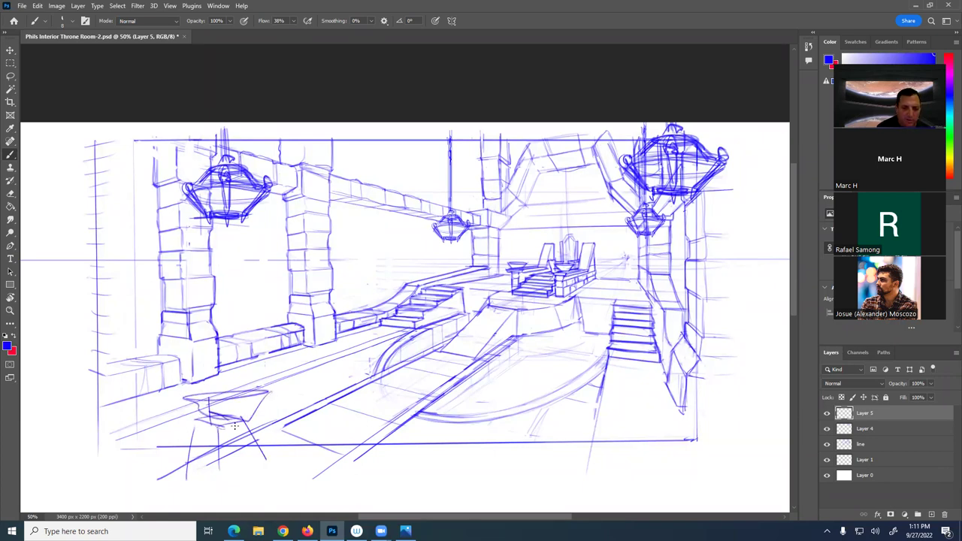
Undo the bowl strokes of the brazier sketch in front of the nearest left column
{"action": "key", "text": "ctrl+z"}
{"action": "key", "text": "ctrl+z"}
{"action": "key", "text": "ctrl+z"}
{"action": "key", "text": "ctrl+z"}
{"action": "key", "text": "ctrl+z"}
{"action": "key", "text": "ctrl+z"}
{"action": "key", "text": "ctrl+z"}
{"action": "key", "text": "ctrl+z"}
{"action": "key", "text": "ctrl+z"}
{"action": "key", "text": "ctrl+z"}
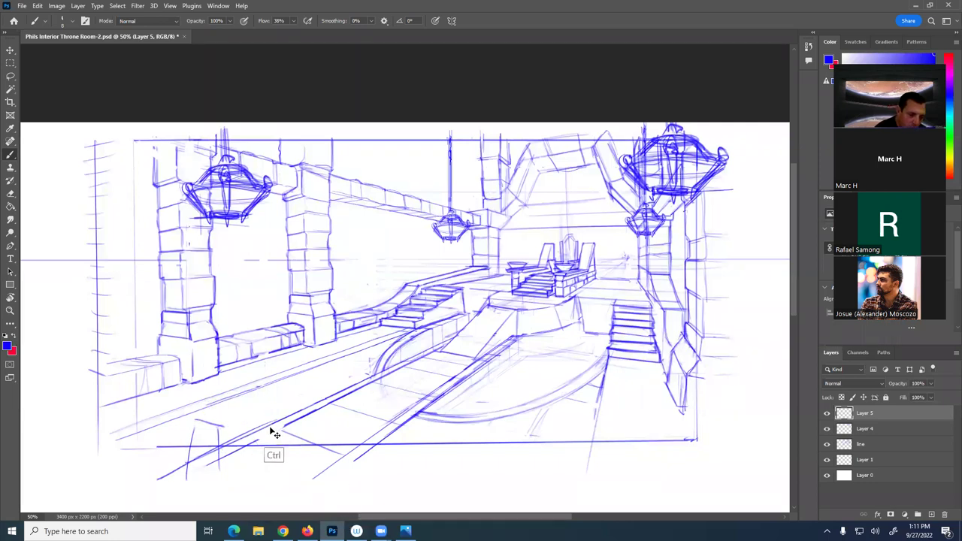
Try sketching a tall round-topped form with a small boxed emblem at the foot of the nearest left column
{"action": "mouse_move", "coordinate": [244, 447]}
{"action": "left_mouse_down"}
{"action": "mouse_move", "coordinate": [216, 422]}
{"action": "mouse_move", "coordinate": [224, 394]}
{"action": "mouse_move", "coordinate": [221, 431]}
{"action": "mouse_move", "coordinate": [171, 459]}
{"action": "mouse_move", "coordinate": [202, 472]}
{"action": "mouse_move", "coordinate": [218, 461]}
{"action": "mouse_move", "coordinate": [201, 434]}
{"action": "mouse_move", "coordinate": [193, 466]}
{"action": "mouse_move", "coordinate": [209, 480]}
{"action": "mouse_move", "coordinate": [209, 412]}
{"action": "left_mouse_up"}
{"action": "left_click_drag", "start_coordinate": [183, 468], "coordinate": [183, 408]}
{"action": "mouse_move", "coordinate": [184, 410]}
{"action": "left_mouse_down"}
{"action": "mouse_move", "coordinate": [209, 419]}
{"action": "mouse_move", "coordinate": [215, 383]}
{"action": "mouse_move", "coordinate": [200, 416]}
{"action": "mouse_move", "coordinate": [209, 417]}
{"action": "mouse_move", "coordinate": [200, 415]}
{"action": "mouse_move", "coordinate": [200, 397]}
{"action": "mouse_move", "coordinate": [185, 404]}
{"action": "mouse_move", "coordinate": [216, 402]}
{"action": "mouse_move", "coordinate": [201, 371]}
{"action": "mouse_move", "coordinate": [185, 403]}
{"action": "mouse_move", "coordinate": [193, 376]}
{"action": "mouse_move", "coordinate": [194, 400]}
{"action": "mouse_move", "coordinate": [212, 411]}
{"action": "left_mouse_up"}
{"action": "mouse_move", "coordinate": [197, 379]}
{"action": "left_mouse_down"}
{"action": "mouse_move", "coordinate": [212, 385]}
{"action": "mouse_move", "coordinate": [219, 370]}
{"action": "mouse_move", "coordinate": [236, 406]}
{"action": "mouse_move", "coordinate": [240, 457]}
{"action": "left_mouse_up"}
{"action": "left_click_drag", "start_coordinate": [234, 393], "coordinate": [237, 457]}
Try extending a diagonal floor line toward the viewer and sketching a tall arched slab over it in the foreground
{"action": "left_click_drag", "start_coordinate": [327, 469], "coordinate": [277, 510]}
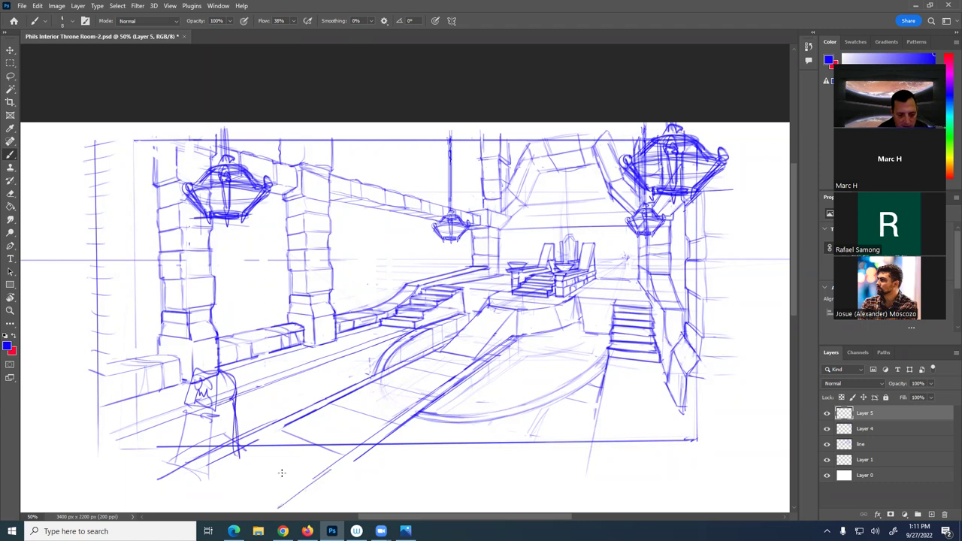
{"action": "mouse_move", "coordinate": [333, 418]}
{"action": "left_mouse_down"}
{"action": "mouse_move", "coordinate": [371, 416]}
{"action": "mouse_move", "coordinate": [319, 490]}
{"action": "left_mouse_up"}
{"action": "left_click_drag", "start_coordinate": [358, 395], "coordinate": [361, 473]}
{"action": "mouse_move", "coordinate": [362, 496]}
{"action": "left_mouse_down"}
{"action": "mouse_move", "coordinate": [320, 483]}
{"action": "mouse_move", "coordinate": [358, 486]}
{"action": "left_mouse_up"}
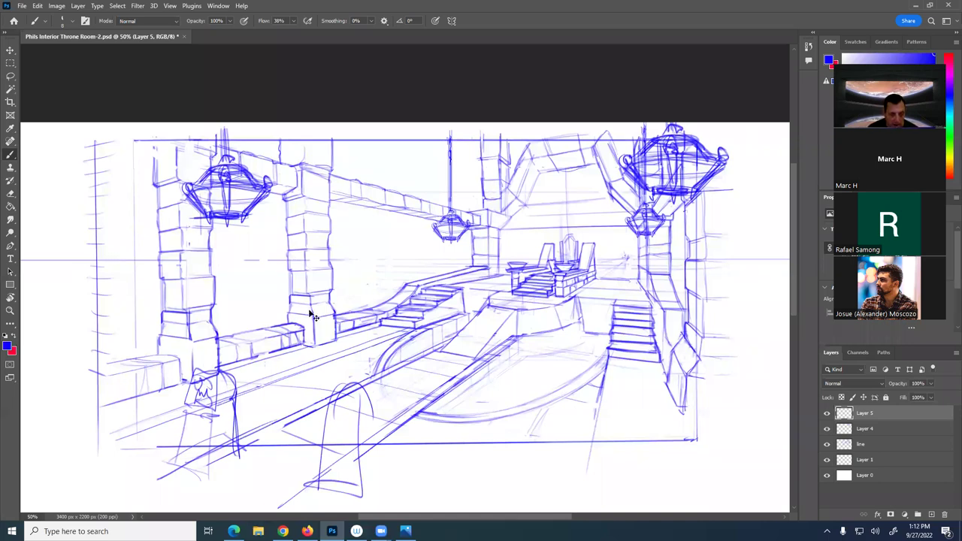
Undo the arched slab, the extended floor line and the remaining object strokes near the nearest left column
{"action": "key", "text": "ctrl+z"}
{"action": "key", "text": "ctrl+z"}
{"action": "key", "text": "ctrl+z"}
{"action": "key", "text": "ctrl+z"}
{"action": "key", "text": "ctrl+z"}
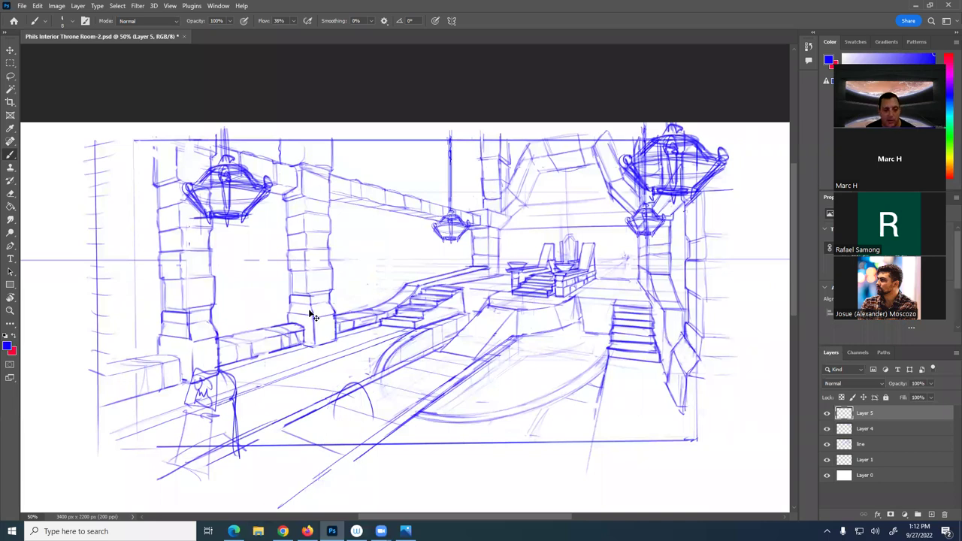
{"action": "key", "text": "ctrl+z"}
{"action": "key", "text": "ctrl+z"}
{"action": "key", "text": "ctrl+z"}
{"action": "key", "text": "ctrl+z"}
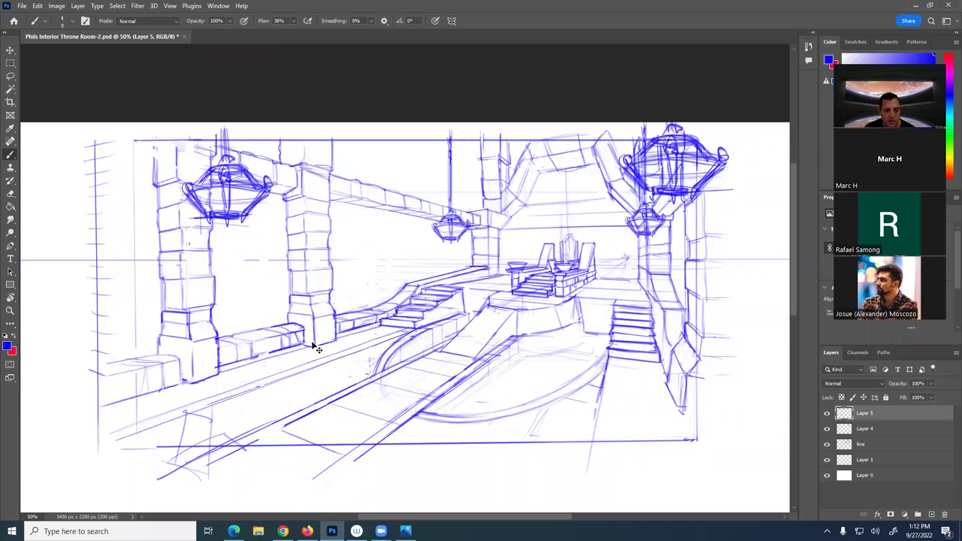
{"action": "key", "text": "ctrl+z"}
{"action": "key", "text": "ctrl+z"}
{"action": "key", "text": "ctrl+z"}
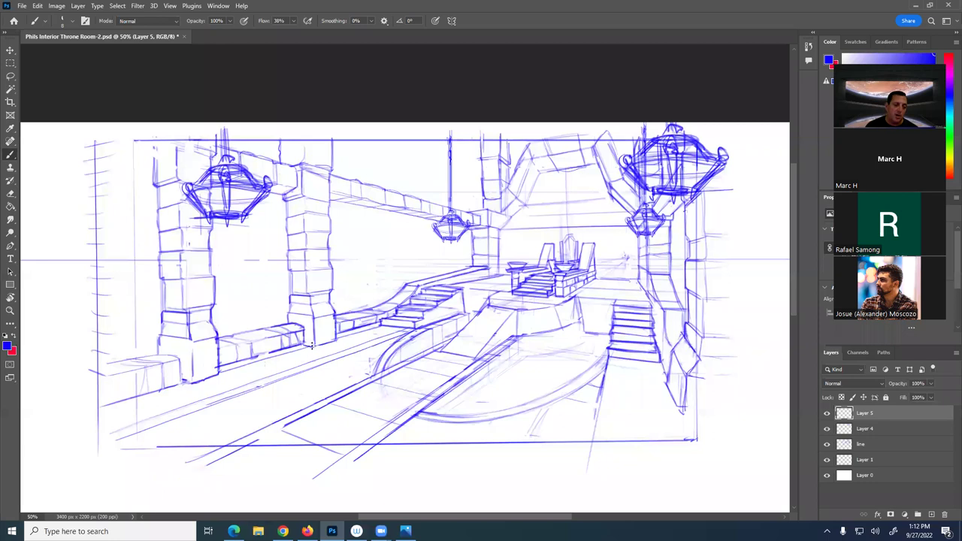